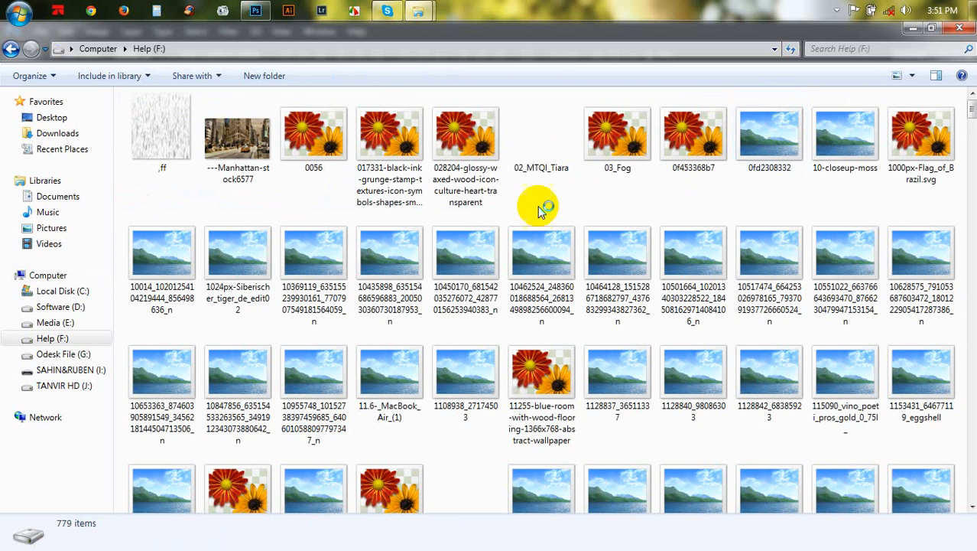
# - Browse the Help (F:) folder and open the Arch2O-Coophimmelblau-Silk-Leaf-Stadium-04 image in Photoshop
pyautogui.scroll(-10, 527, 198)
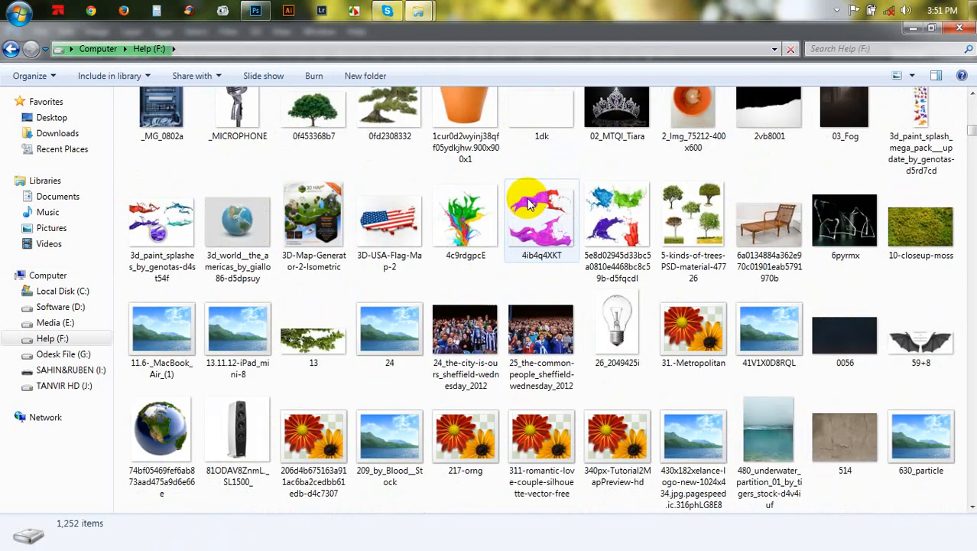
pyautogui.scroll(-3, 527, 201)
pyautogui.scroll(-5, 525, 192)
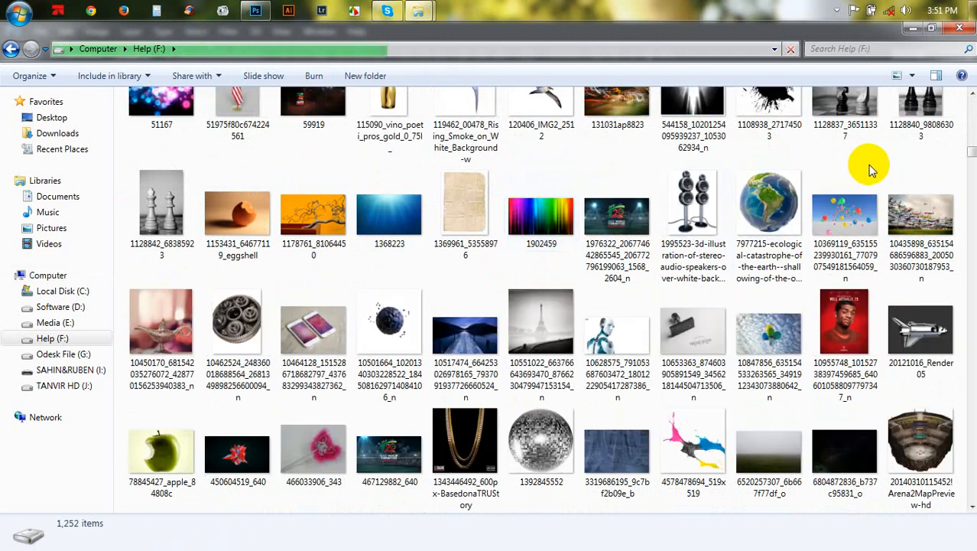
pyautogui.scroll(-3, 601, 275)
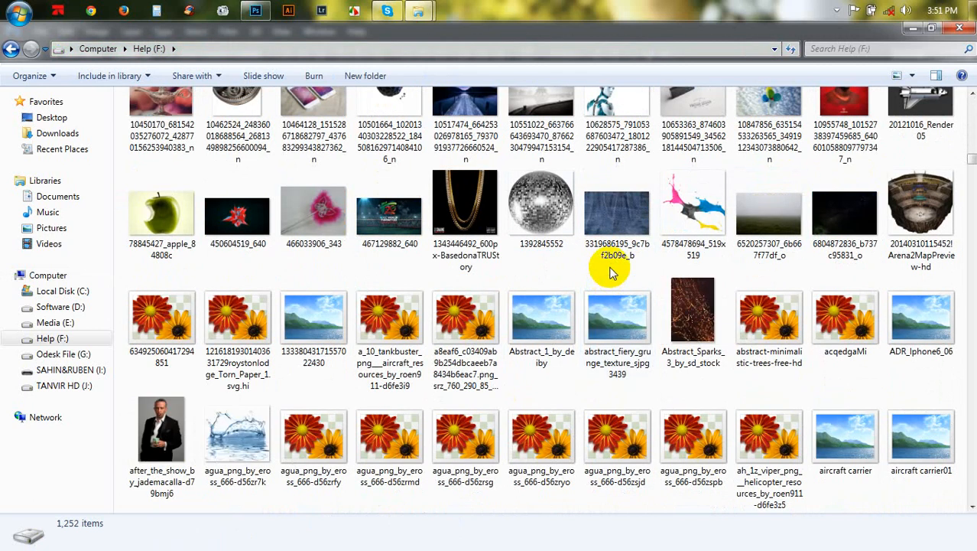
pyautogui.scroll(-3, 601, 276)
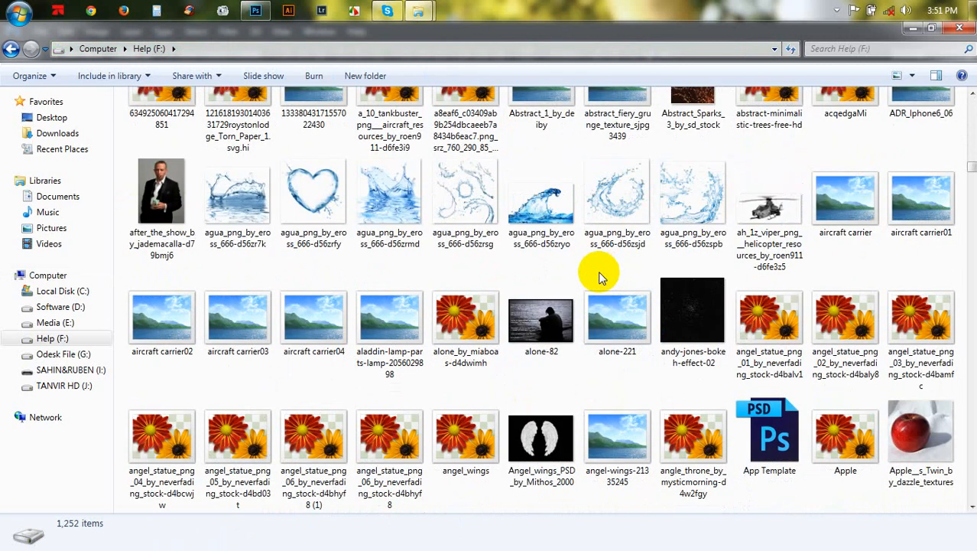
pyautogui.scroll(-3, 600, 276)
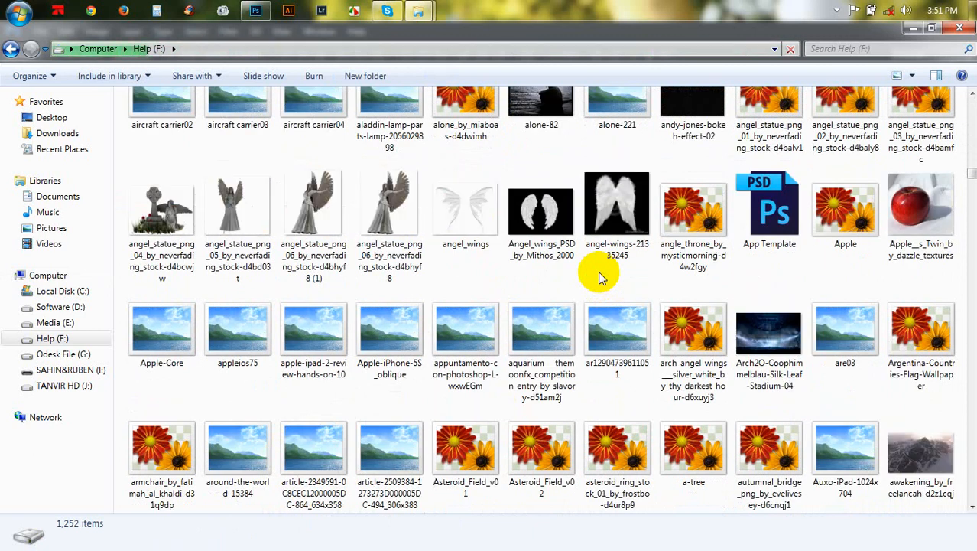
pyautogui.moveTo(772, 338); pyautogui.dragTo(519, 283)
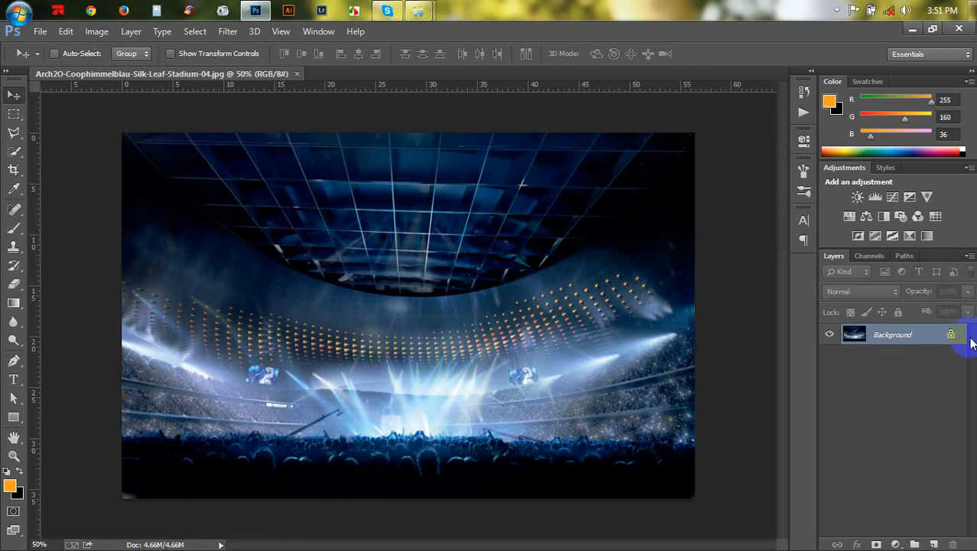
# - Unlock the background layer and free-transform it, stretching the stadium image larger than the canvas, about 115% wide and 136% high
pyautogui.moveTo(949, 345); pyautogui.dragTo(954, 544)
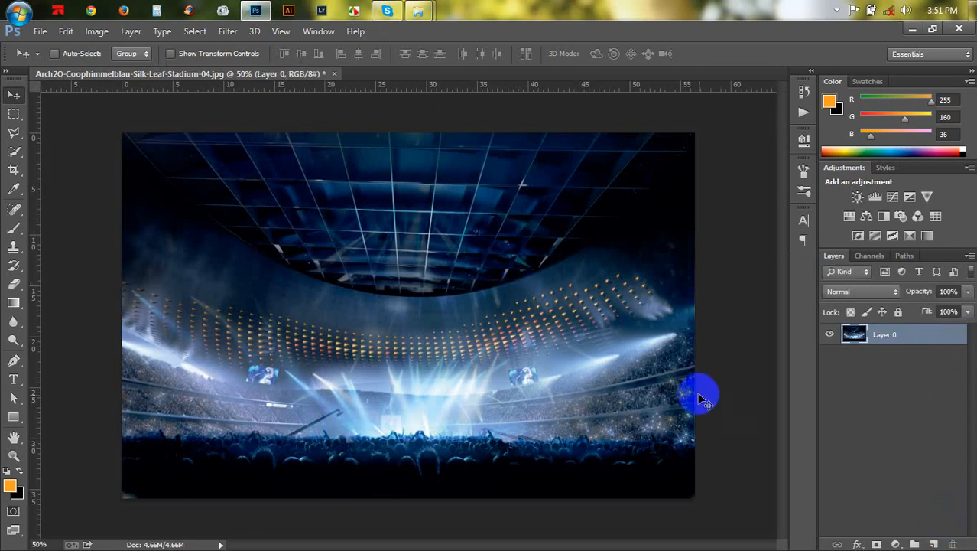
pyautogui.hotkey('ctrl', 't')
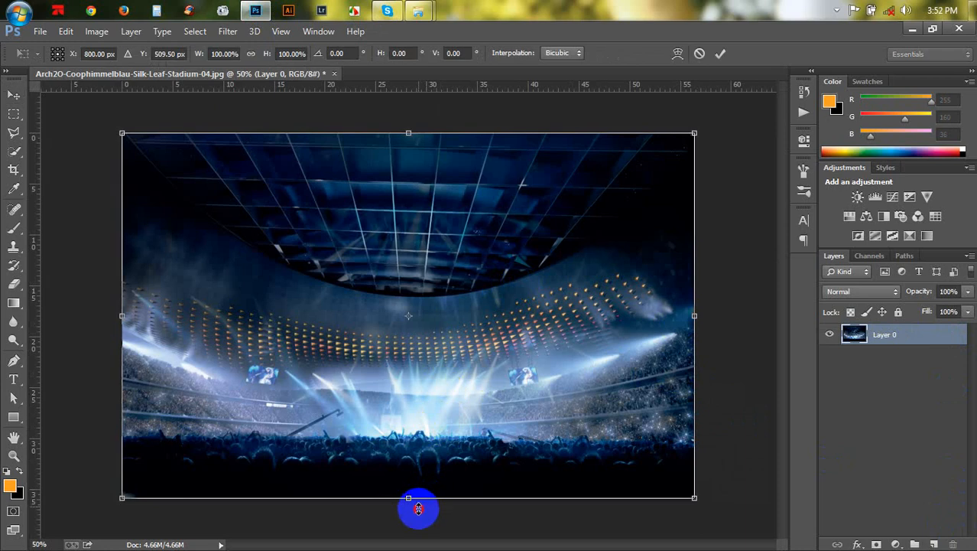
pyautogui.moveTo(418, 509); pyautogui.dragTo(415, 530)
pyautogui.moveTo(410, 131); pyautogui.dragTo(412, 106)
pyautogui.moveTo(696, 109); pyautogui.dragTo(738, 89)
pyautogui.moveTo(696, 189); pyautogui.dragTo(697, 162)
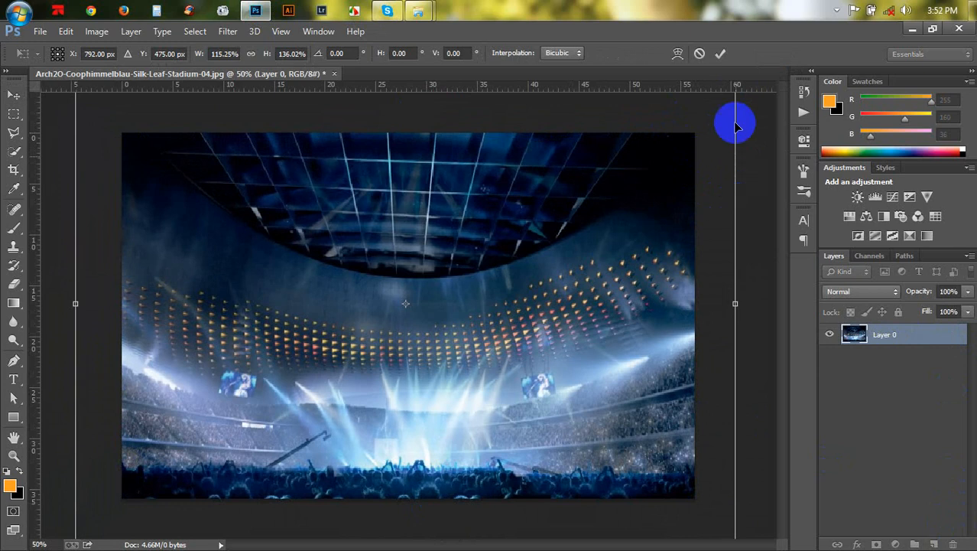
pyautogui.hotkey('ctrl', '-')
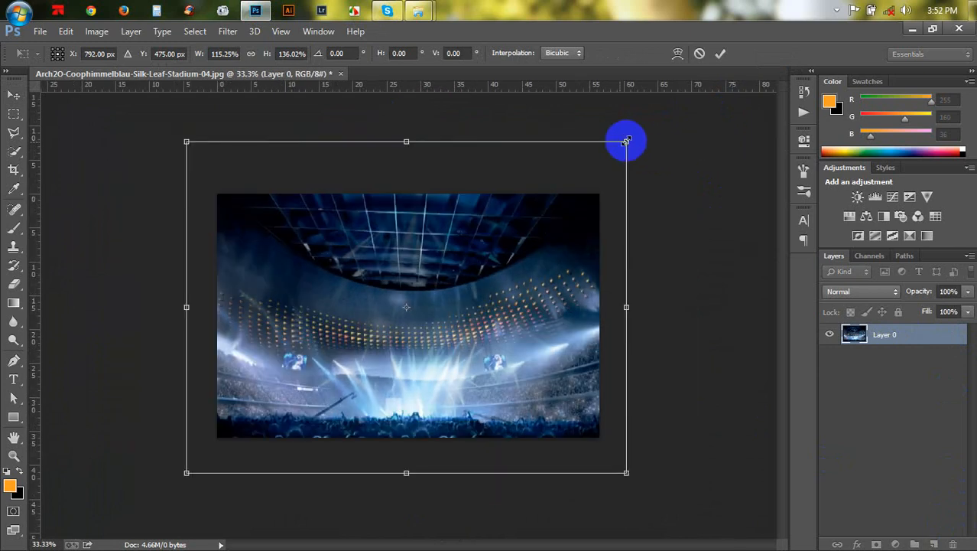
pyautogui.moveTo(626, 141); pyautogui.dragTo(654, 122)
pyautogui.moveTo(612, 192); pyautogui.dragTo(615, 180)
pyautogui.press('Return')
pyautogui.hotkey('ctrl', '+')
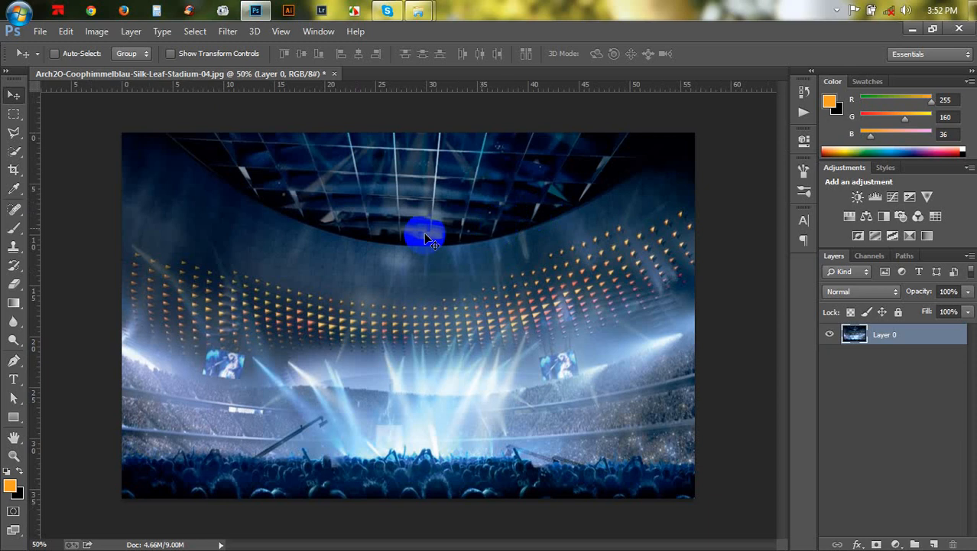
# - Apply a Shadows/Highlights adjustment with Shadows amount 35% and Highlights 0%
pyautogui.click(100, 33)
pyautogui.moveTo(213, 69)
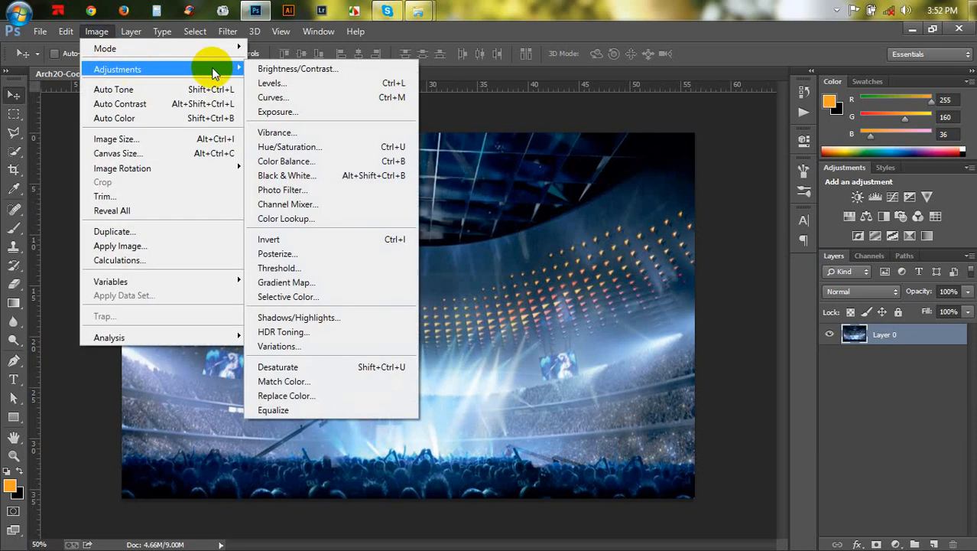
pyautogui.click(290, 317)
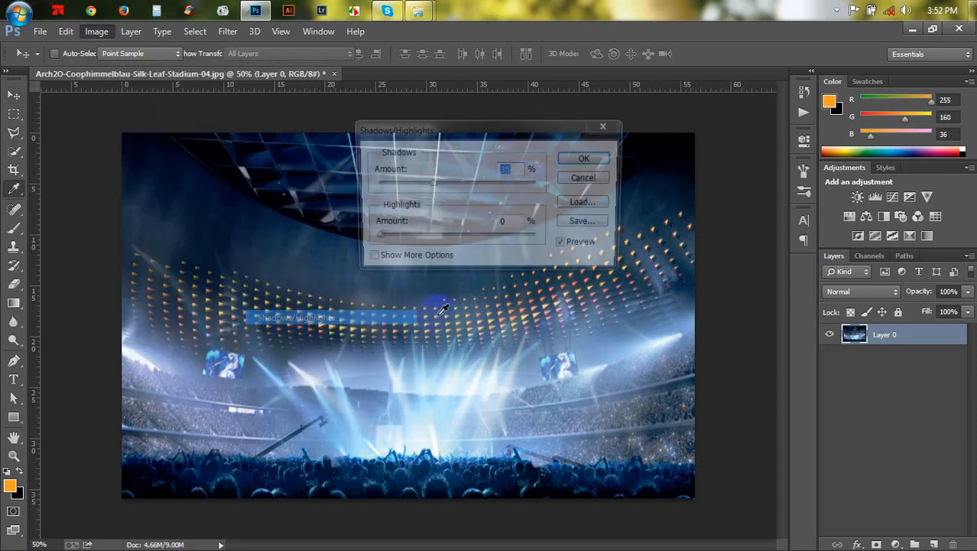
pyautogui.click(566, 245)
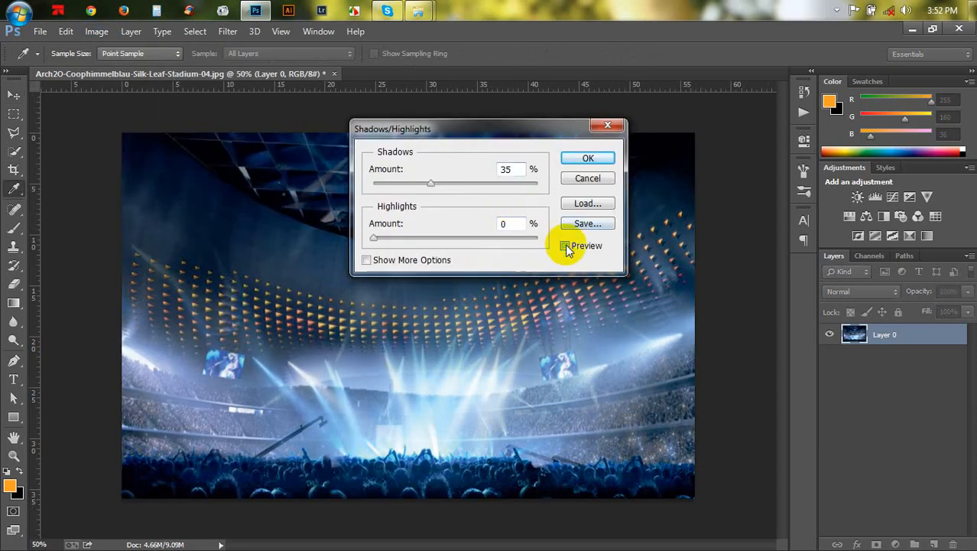
pyautogui.click(566, 245)
pyautogui.click(566, 245)
pyautogui.click(566, 245)
pyautogui.click(566, 246)
pyautogui.click(566, 246)
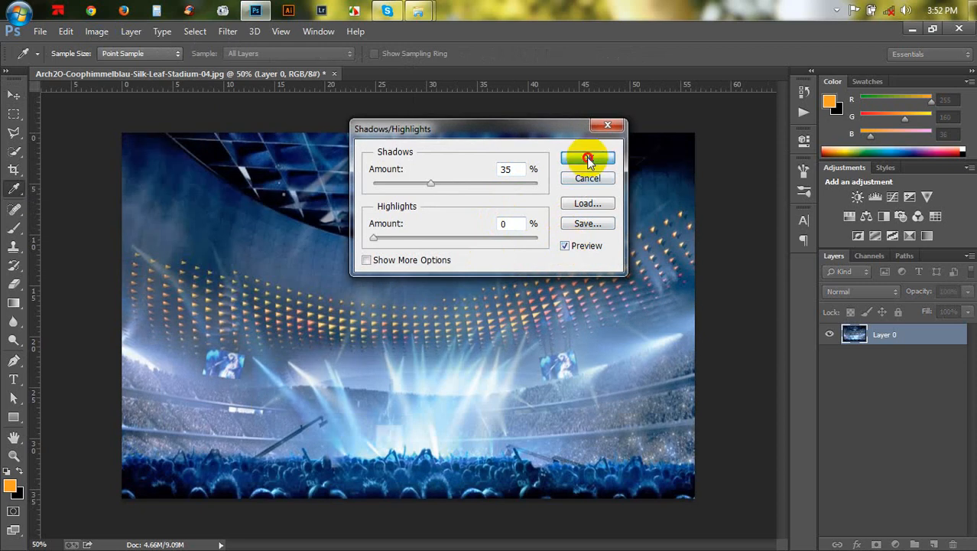
pyautogui.click(588, 158)
pyautogui.press('v')
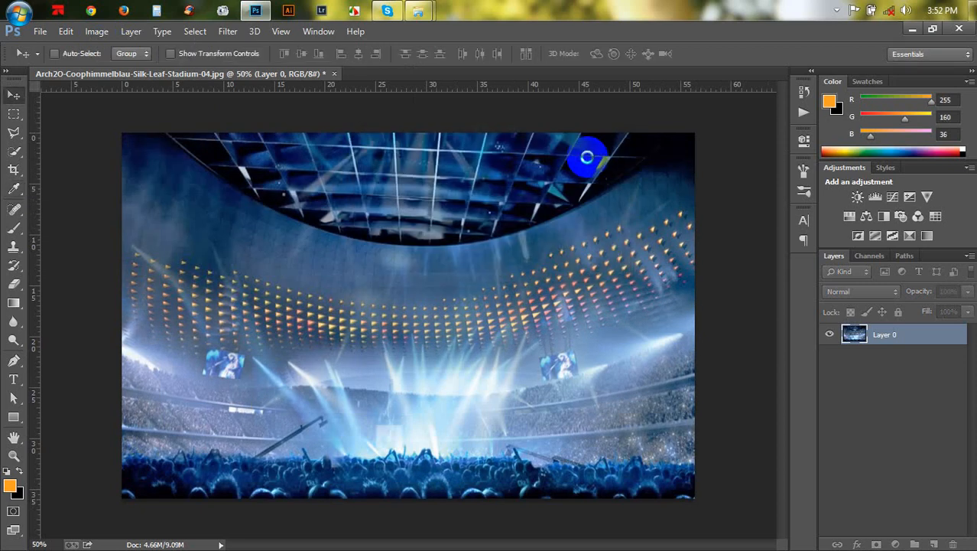
pyautogui.click(98, 32)
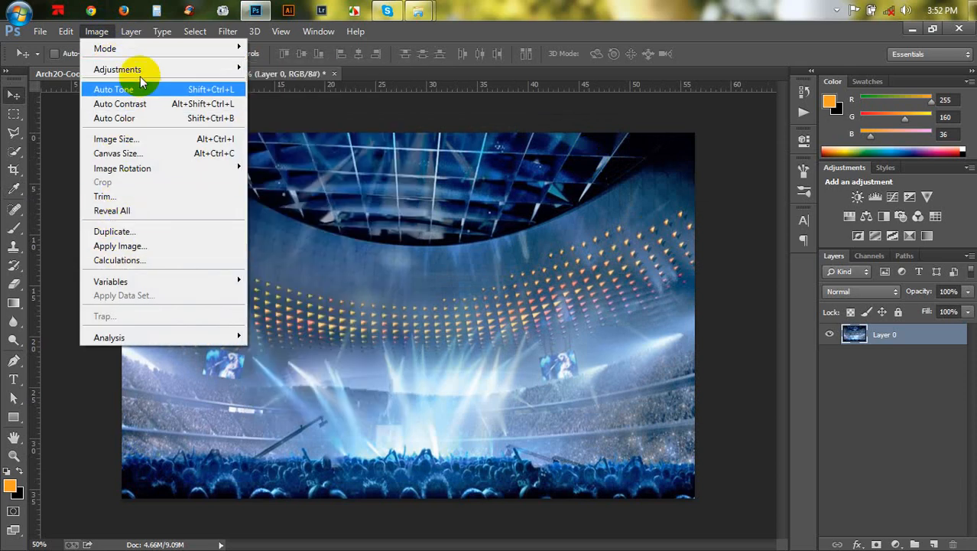
pyautogui.moveTo(159, 64)
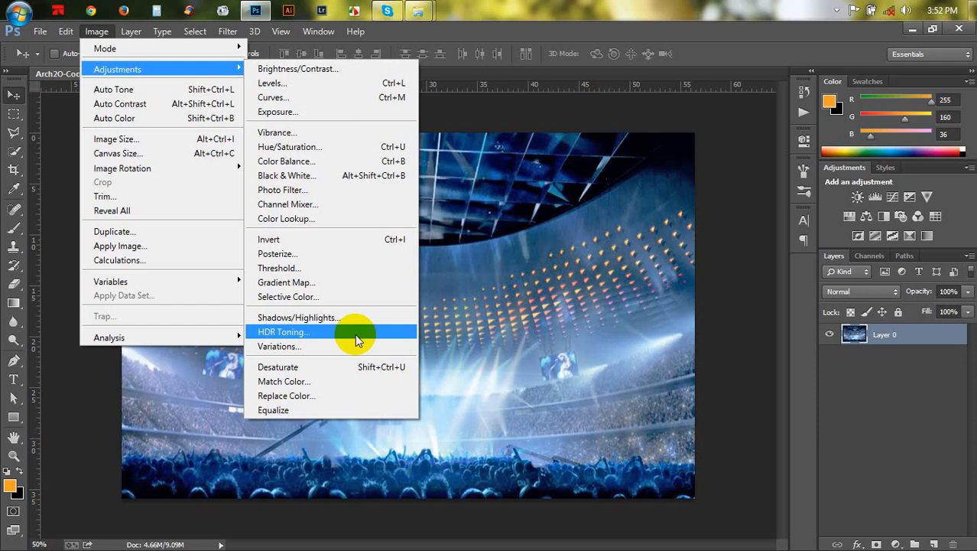
pyautogui.click(524, 300)
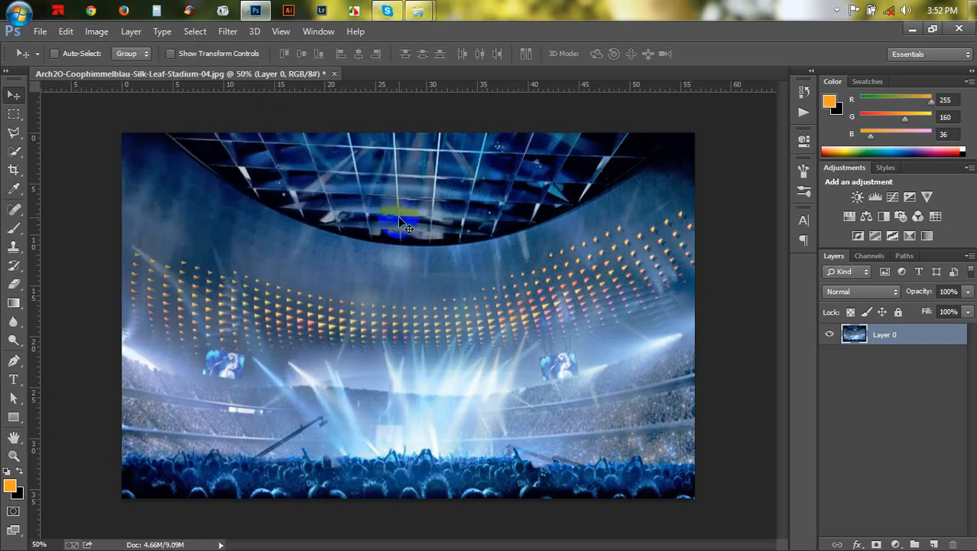
# - Apply a Vibrance adjustment with Vibrance set to -73 and Saturation 0
pyautogui.click(99, 31)
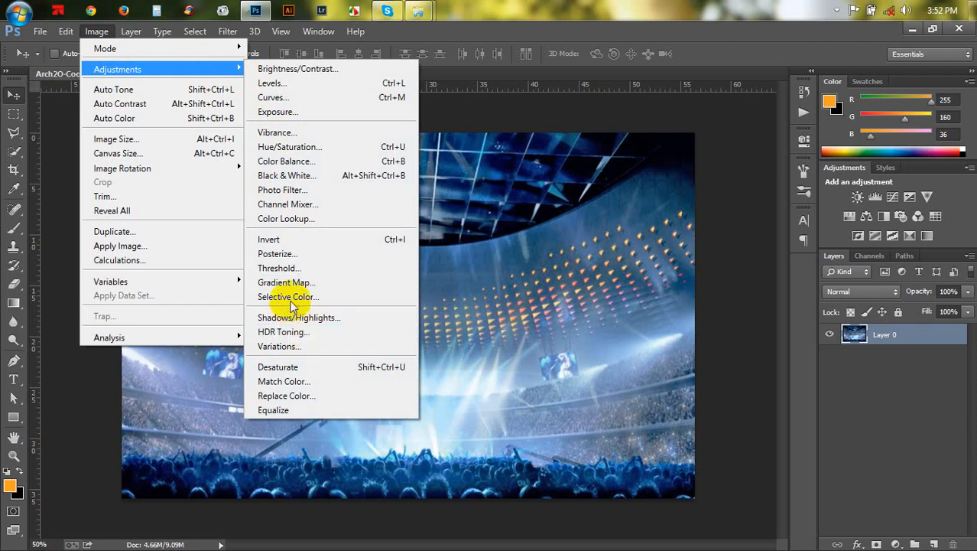
pyautogui.click(274, 132)
pyautogui.moveTo(566, 135); pyautogui.dragTo(646, 147)
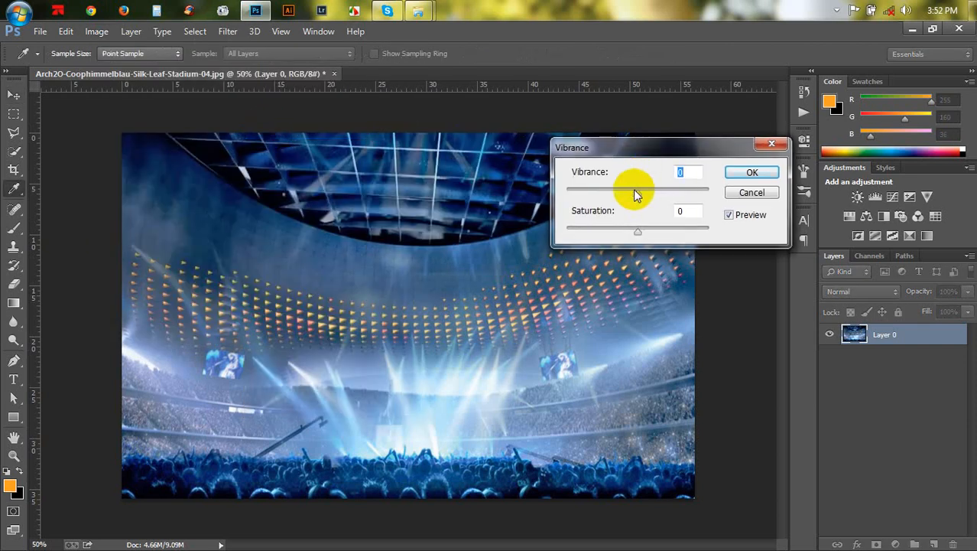
pyautogui.moveTo(635, 192); pyautogui.dragTo(593, 194)
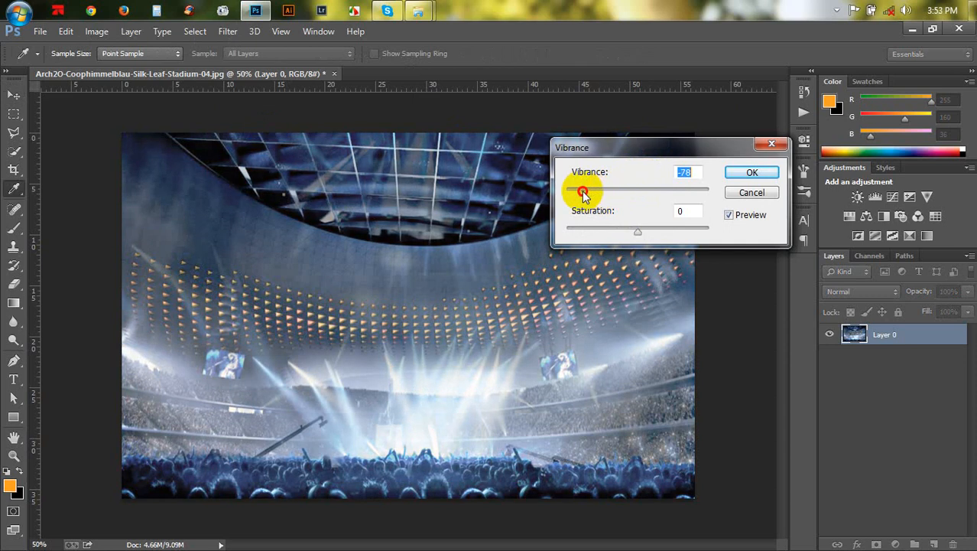
pyautogui.click(761, 172)
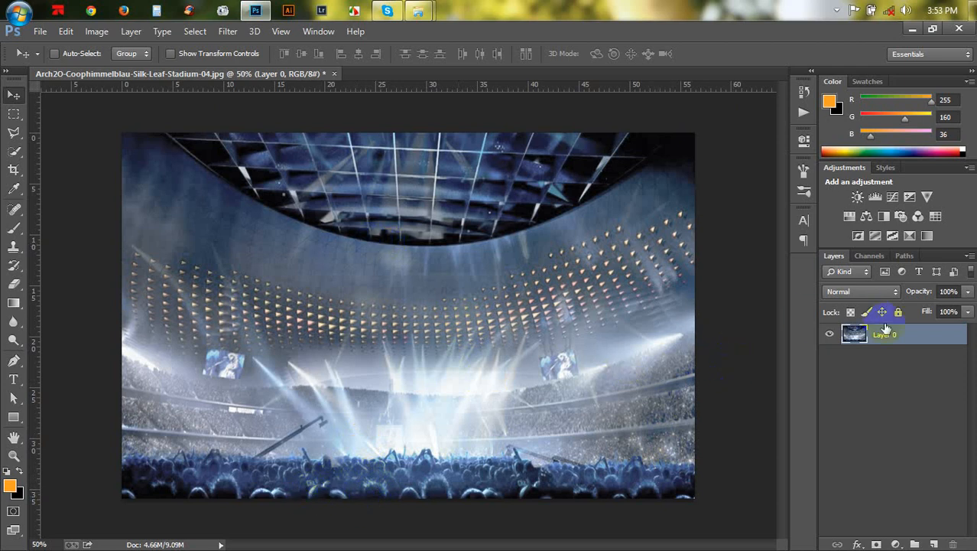
# - Create a new layer below Layer 0 and reset the colours to default black and white
pyautogui.click(934, 544)
pyautogui.moveTo(883, 338); pyautogui.dragTo(904, 389)
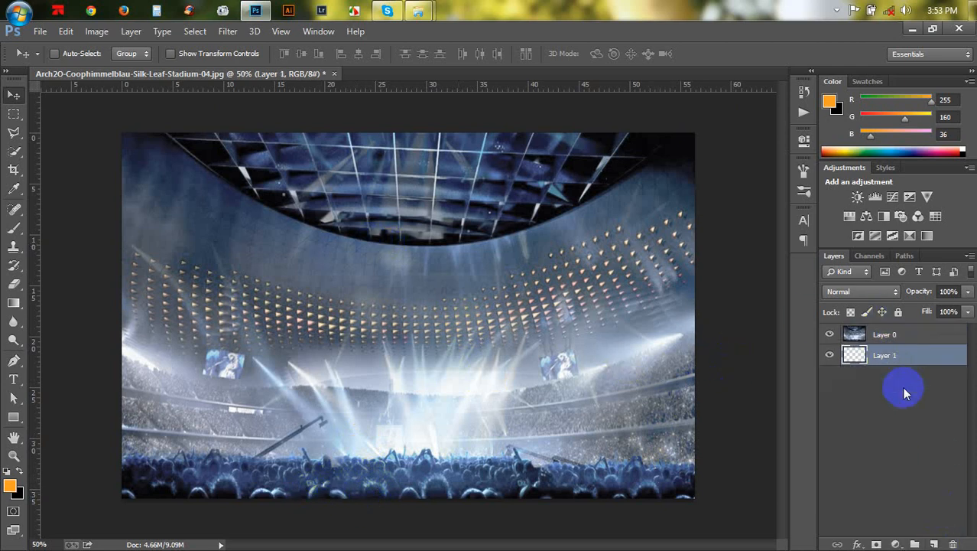
pyautogui.click(7, 471)
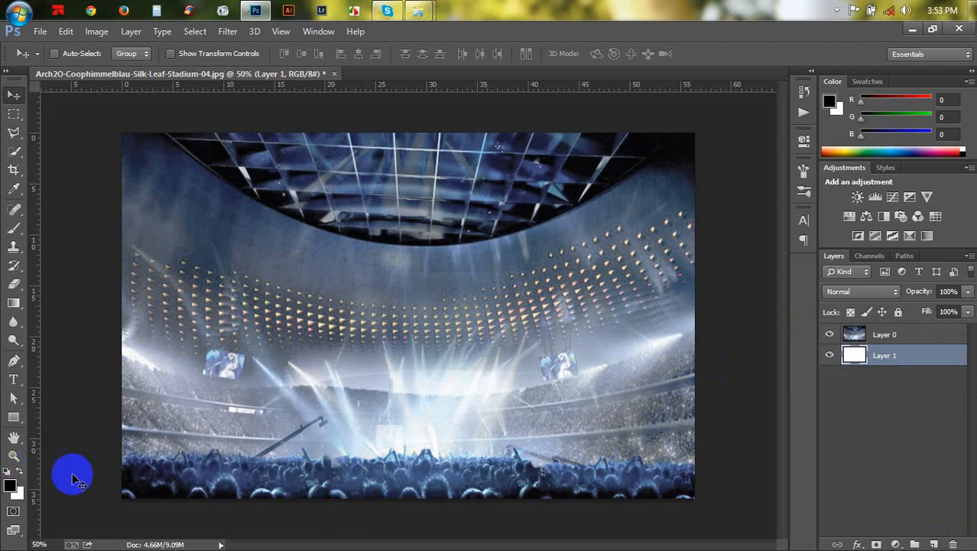
# - Erase across the bottom of Layer 0 with a soft 800 px eraser at 57% opacity
pyautogui.click(864, 334)
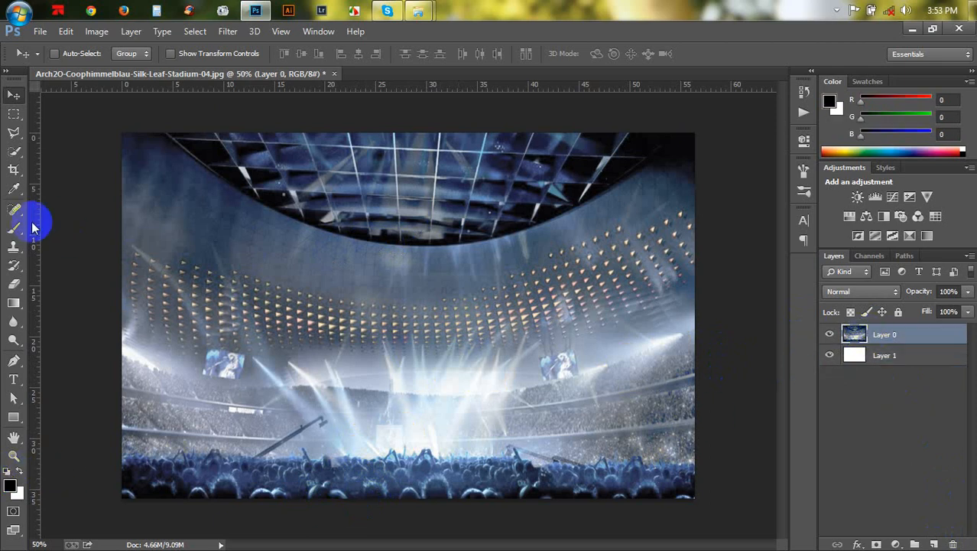
pyautogui.click(13, 283)
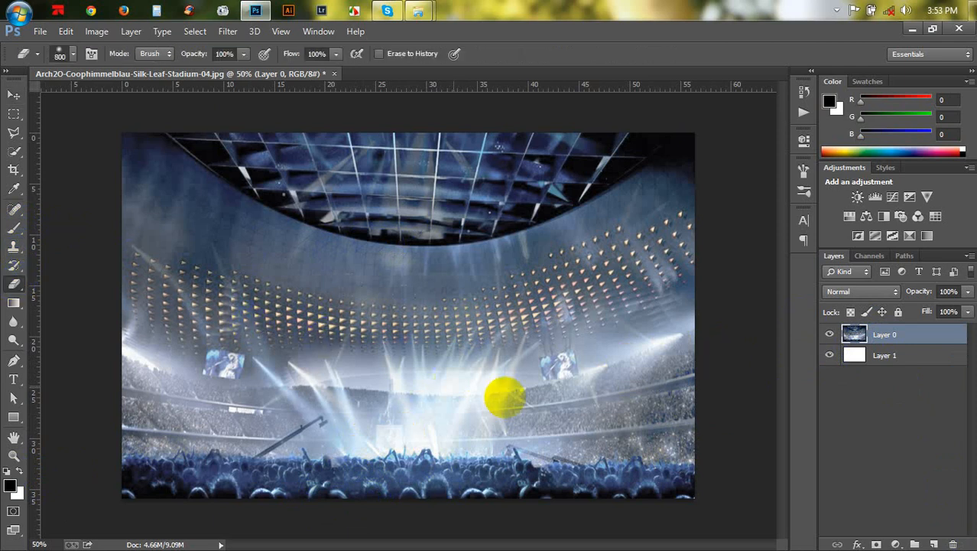
pyautogui.rightClick(561, 330)
pyautogui.click(623, 289)
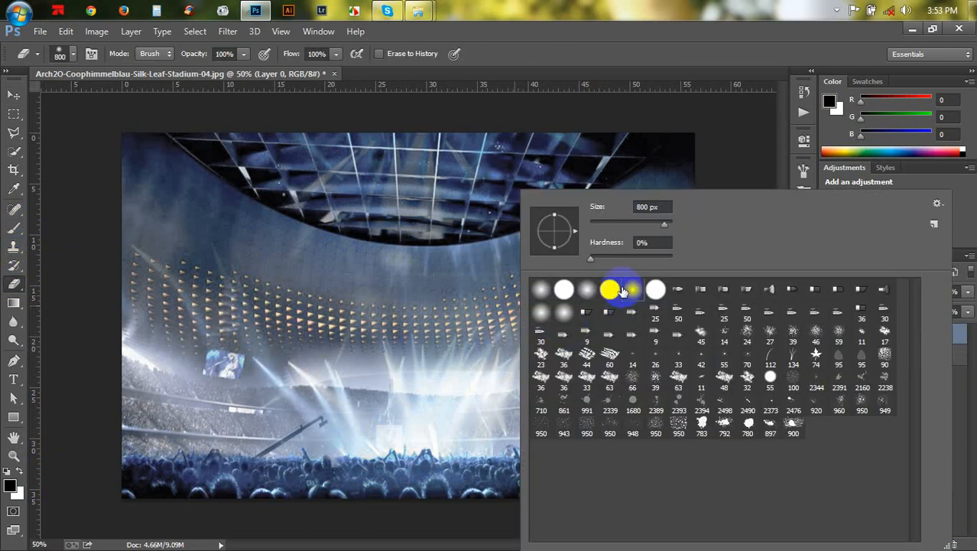
pyautogui.click(620, 76)
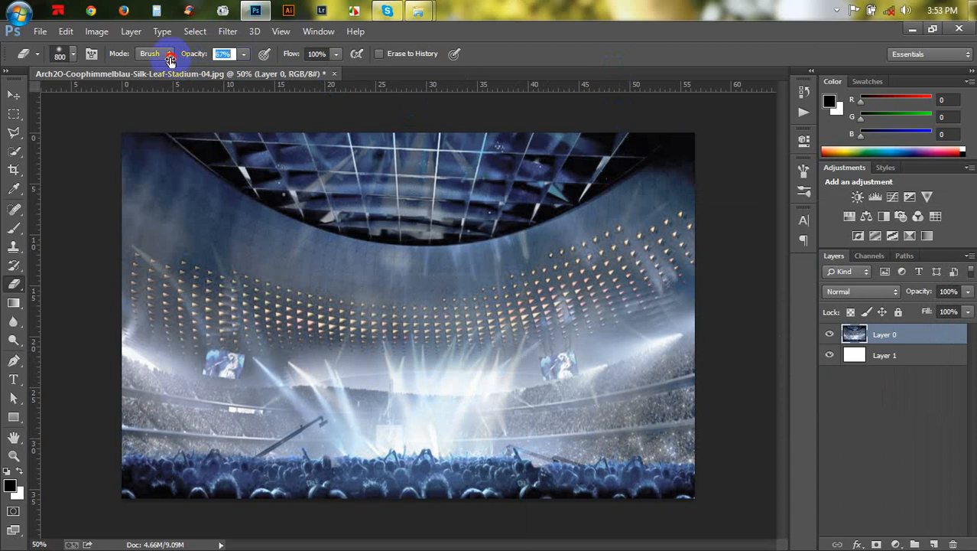
pyautogui.moveTo(164, 61); pyautogui.dragTo(162, 61)
pyautogui.moveTo(739, 525)
pyautogui.mouseDown()
pyautogui.moveTo(522, 547)
pyautogui.moveTo(145, 540)
pyautogui.moveTo(665, 538)
pyautogui.moveTo(140, 531)
pyautogui.moveTo(572, 534)
pyautogui.moveTo(235, 513)
pyautogui.moveTo(530, 517)
pyautogui.moveTo(647, 505)
pyautogui.moveTo(153, 528)
pyautogui.mouseUp()
# - Reduce the eraser size to 400 px and switch to the Move tool
pyautogui.press('[')
pyautogui.press('[')
pyautogui.press('[')
pyautogui.press('[')
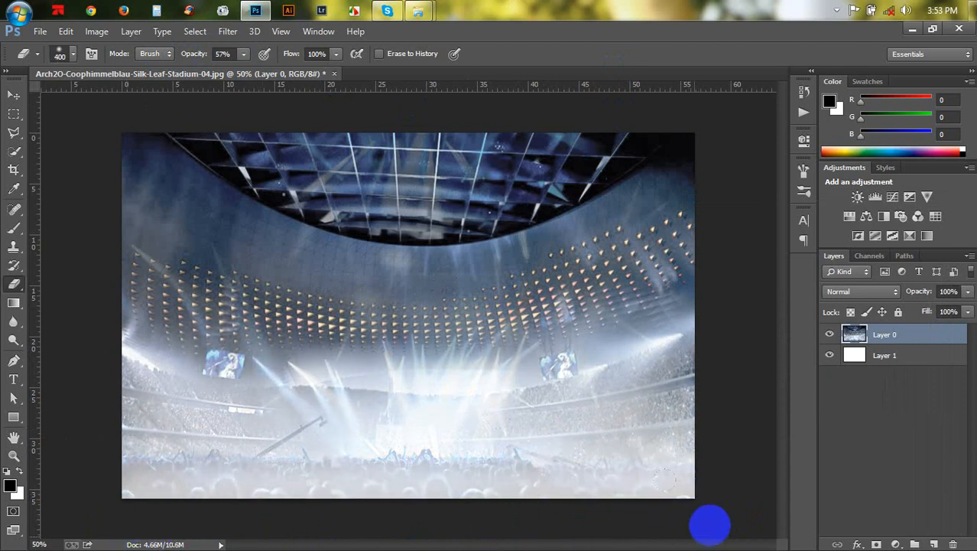
pyautogui.click(17, 95)
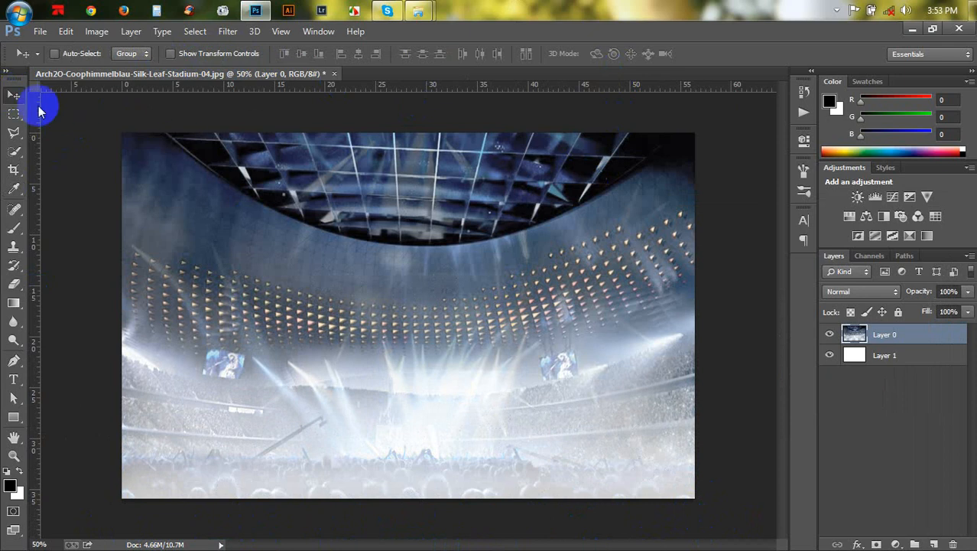
# - Bring the person photo IMG_2015011 from the file window into the stadium document
pyautogui.click(406, 234)
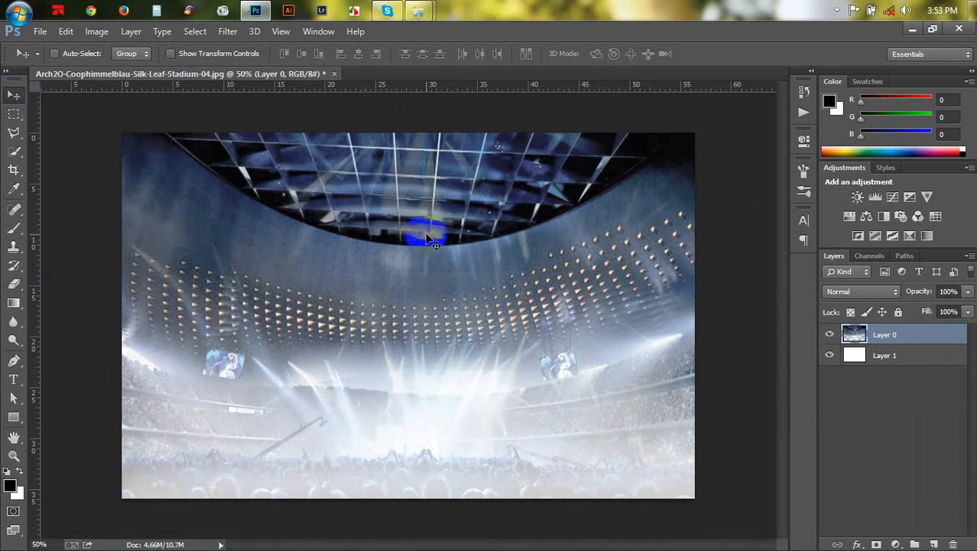
pyautogui.moveTo(417, 9)
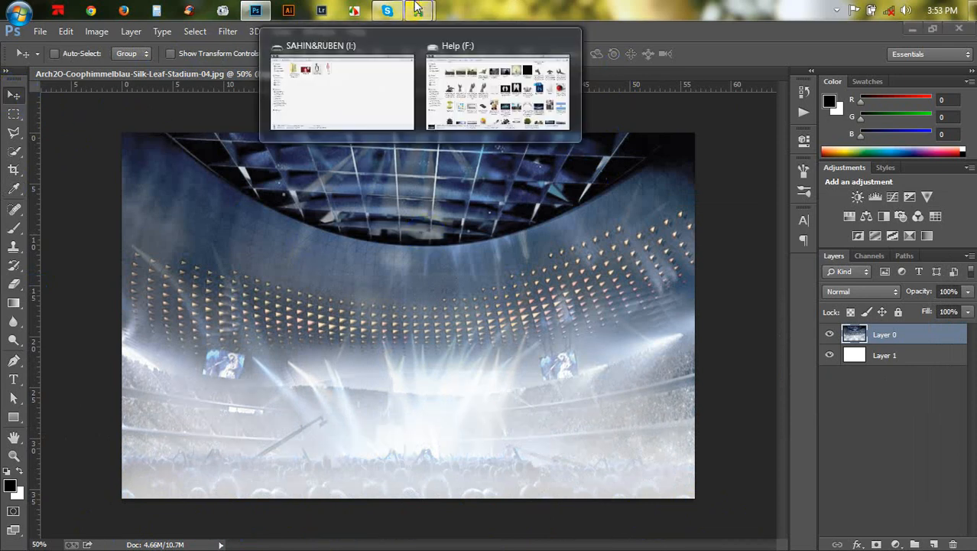
pyautogui.click(371, 98)
pyautogui.click(255, 10)
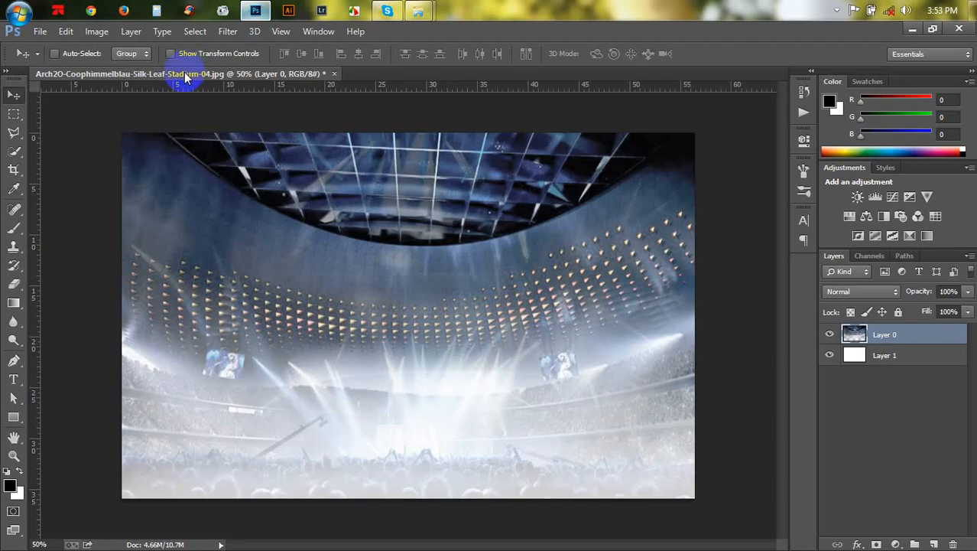
pyautogui.click(256, 10)
pyautogui.moveTo(310, 165); pyautogui.dragTo(349, 201)
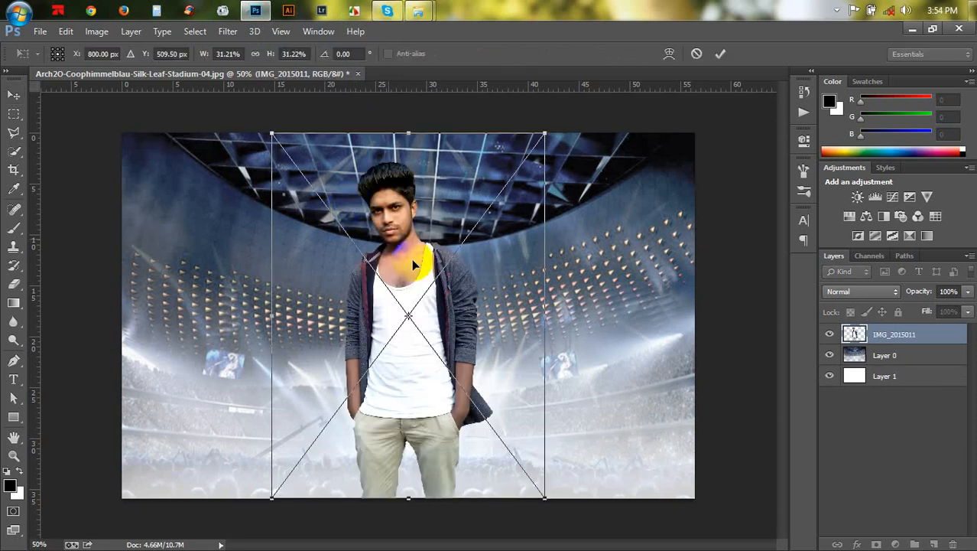
# - Move the person to the left, scale it to about 45% and rotate it about 0.8°, then commit the transform
pyautogui.moveTo(412, 259); pyautogui.dragTo(298, 258)
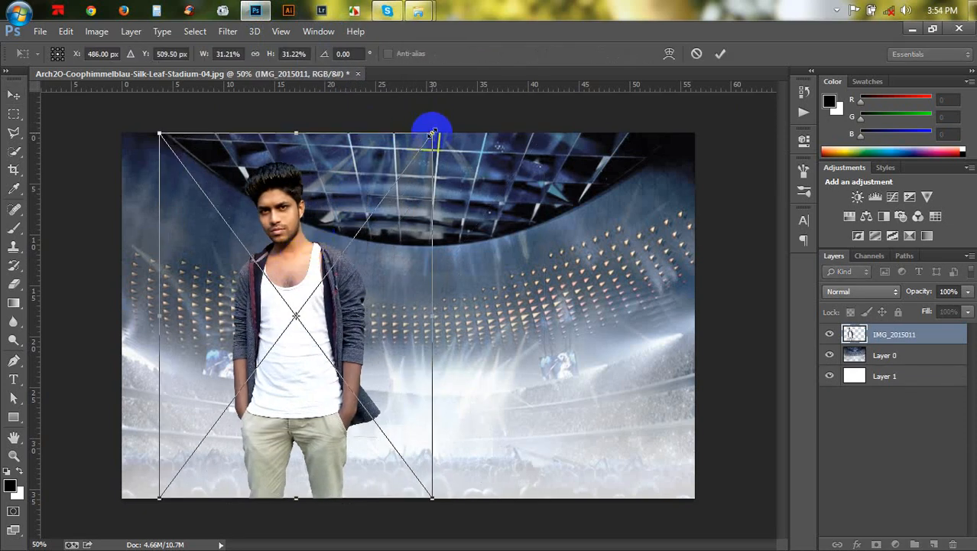
pyautogui.moveTo(408, 197); pyautogui.dragTo(411, 199)
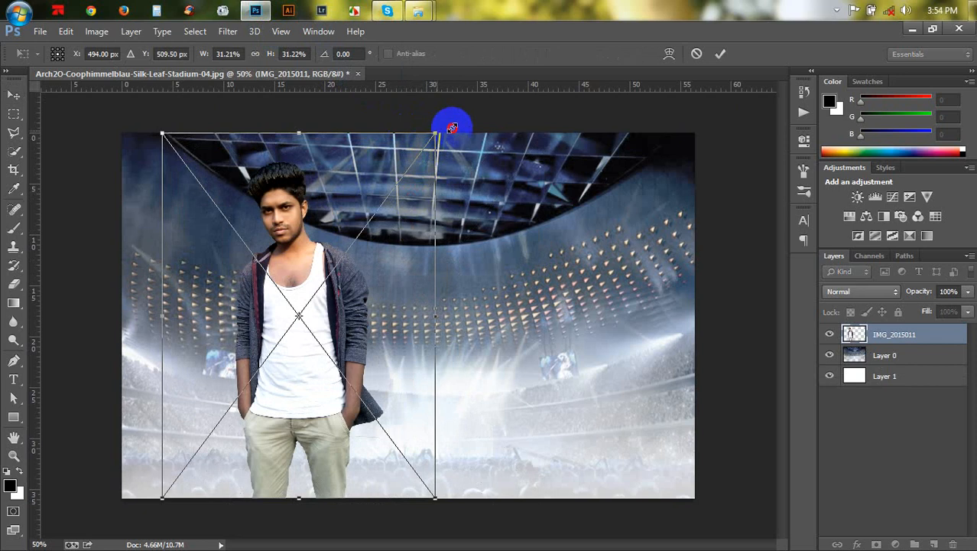
pyautogui.moveTo(452, 127); pyautogui.dragTo(489, 55)
pyautogui.moveTo(427, 206); pyautogui.dragTo(445, 285)
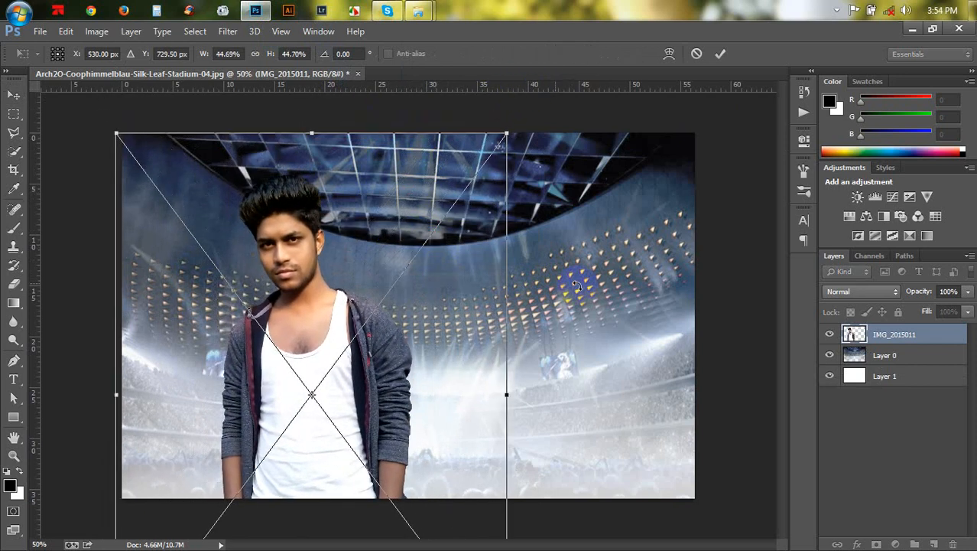
pyautogui.moveTo(577, 285); pyautogui.dragTo(601, 307)
pyautogui.moveTo(427, 333); pyautogui.dragTo(446, 307)
pyautogui.moveTo(585, 326); pyautogui.dragTo(585, 329)
pyautogui.moveTo(436, 318); pyautogui.dragTo(436, 315)
pyautogui.moveTo(585, 334); pyautogui.dragTo(568, 298)
pyautogui.moveTo(433, 320); pyautogui.dragTo(437, 316)
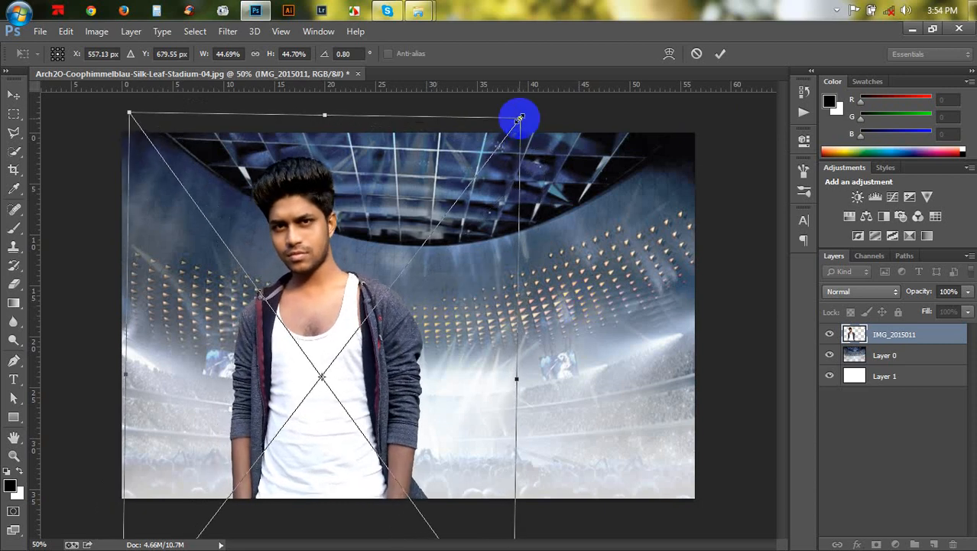
pyautogui.press('Return')
# - Nudge the person slightly and rasterize the IMG_2015011 layer
pyautogui.moveTo(415, 325); pyautogui.dragTo(408, 331)
pyautogui.rightClick(896, 342)
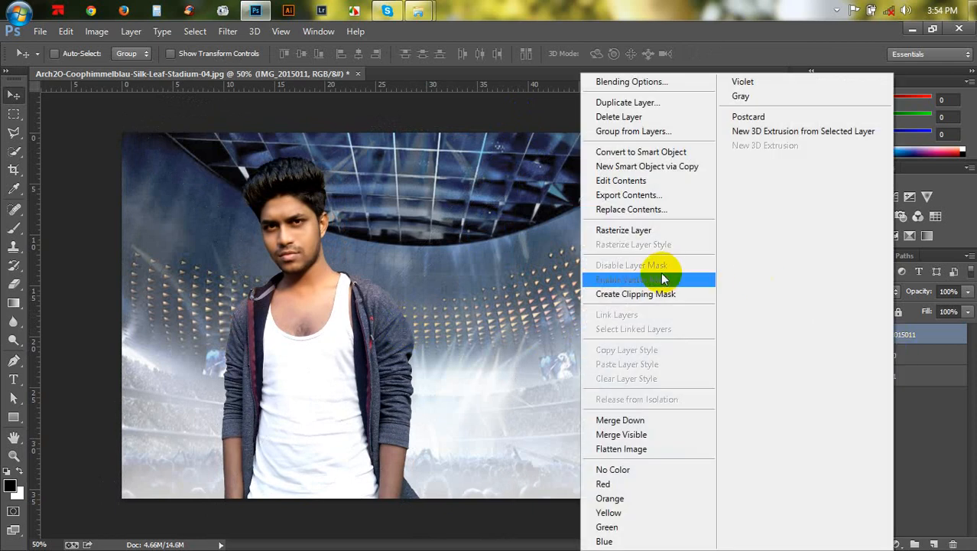
pyautogui.click(633, 230)
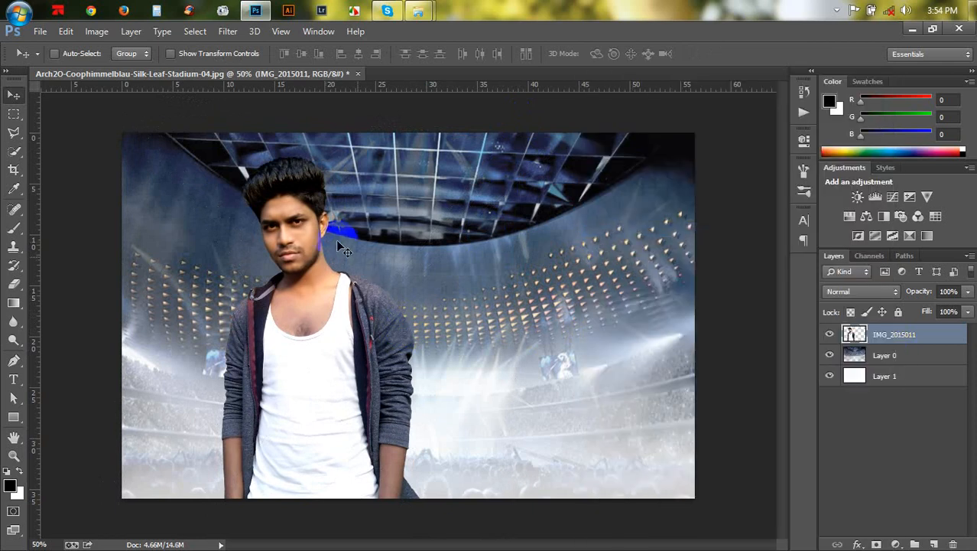
# - Try a Camera Raw filter on the person with Clarity set to +55
pyautogui.click(227, 32)
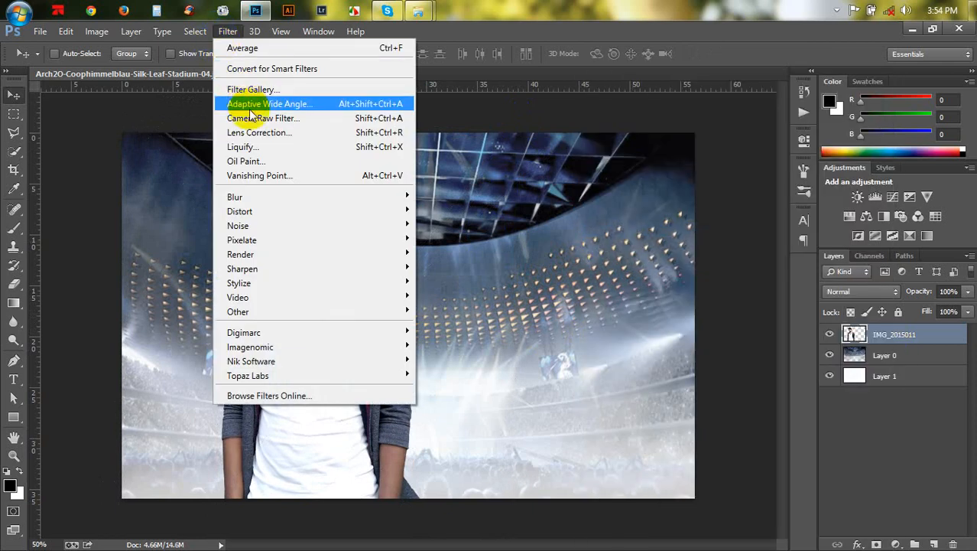
pyautogui.click(269, 126)
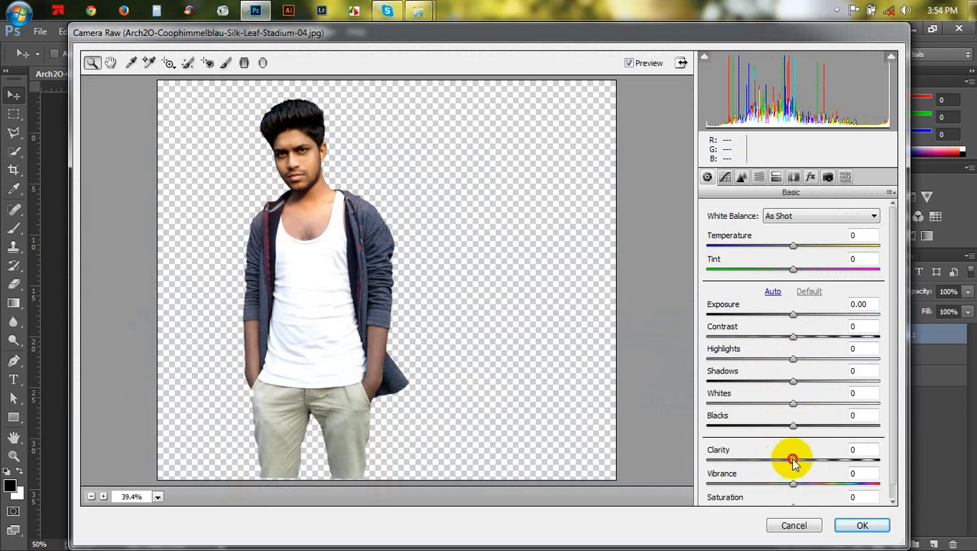
pyautogui.moveTo(792, 459)
pyautogui.mouseDown()
pyautogui.moveTo(839, 460)
pyautogui.moveTo(808, 465)
pyautogui.mouseUp()
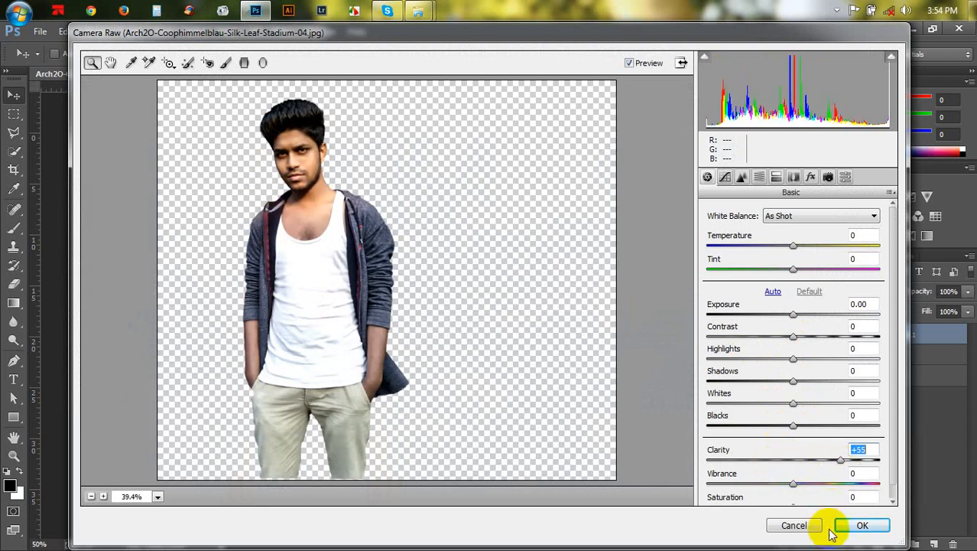
pyautogui.click(800, 524)
# - Sharpen the person with Unsharp Mask at Amount 100%, Radius 1.0 pixels and Threshold 0, then return to the Move tool
pyautogui.click(228, 32)
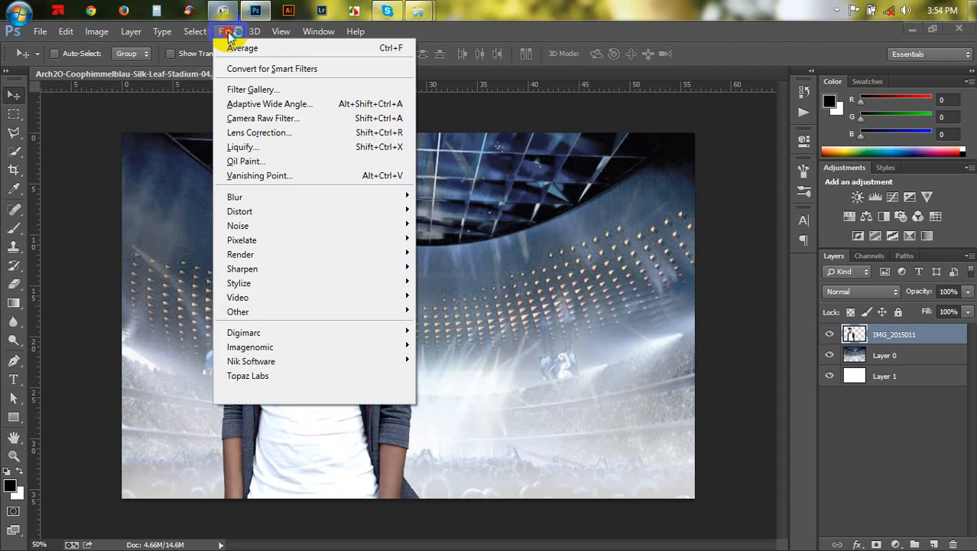
pyautogui.moveTo(257, 268)
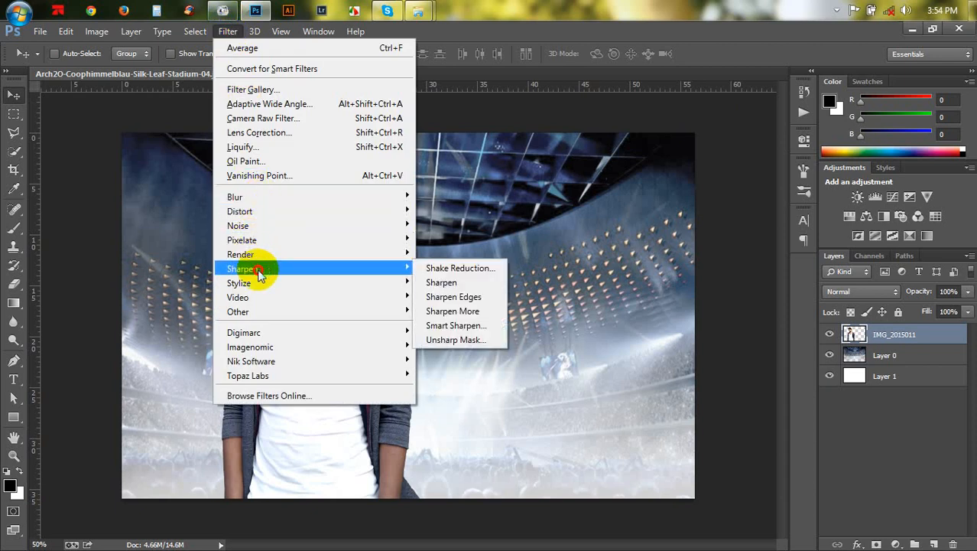
pyautogui.click(463, 337)
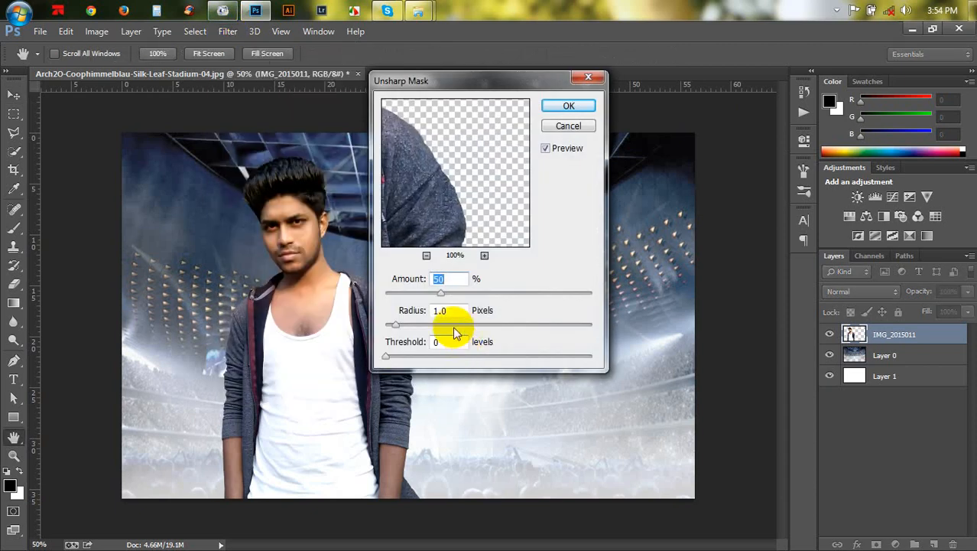
pyautogui.moveTo(442, 296); pyautogui.dragTo(491, 308)
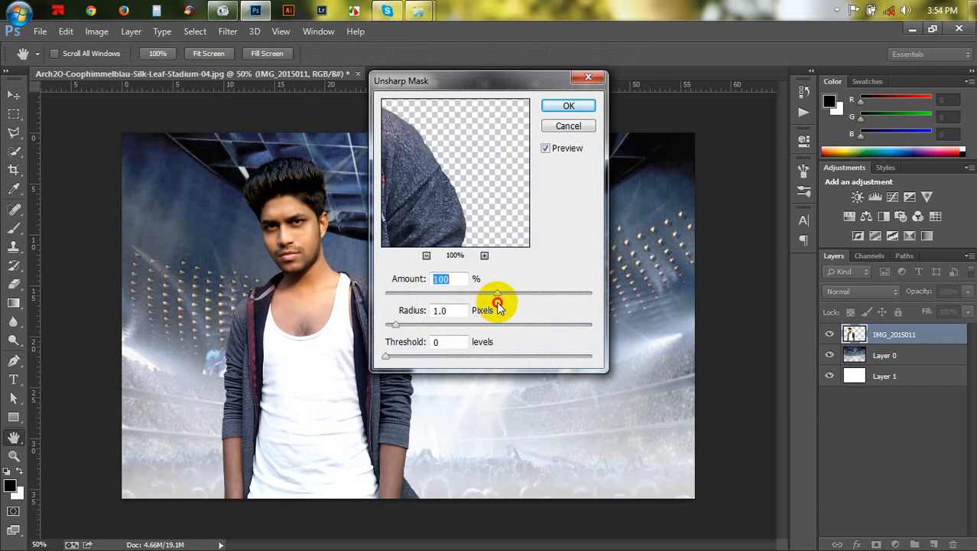
pyautogui.click(288, 222)
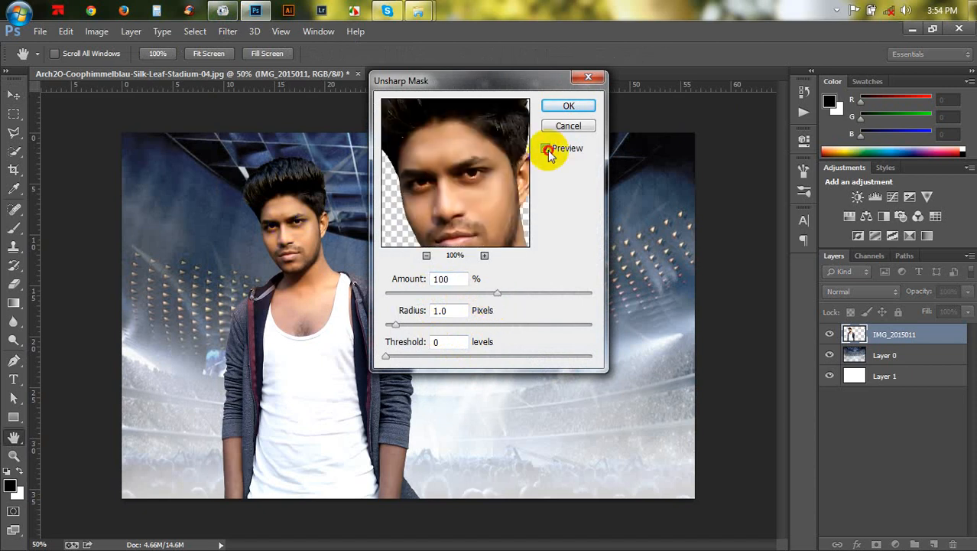
pyautogui.click(569, 106)
pyautogui.press('v')
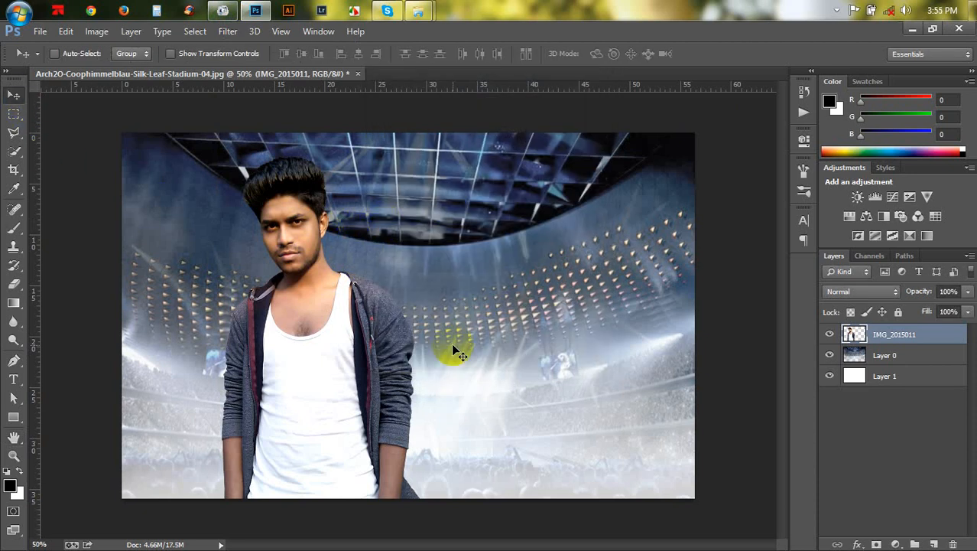
# - Apply Levels to the person layer with input black set to 19 and input white to 242
pyautogui.click(96, 31)
pyautogui.moveTo(107, 67)
pyautogui.click(272, 82)
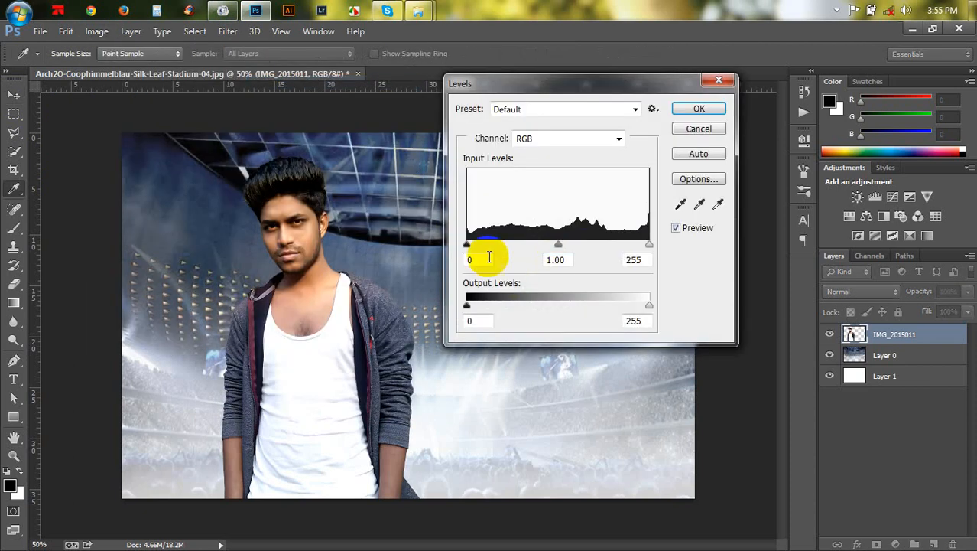
pyautogui.click(465, 247)
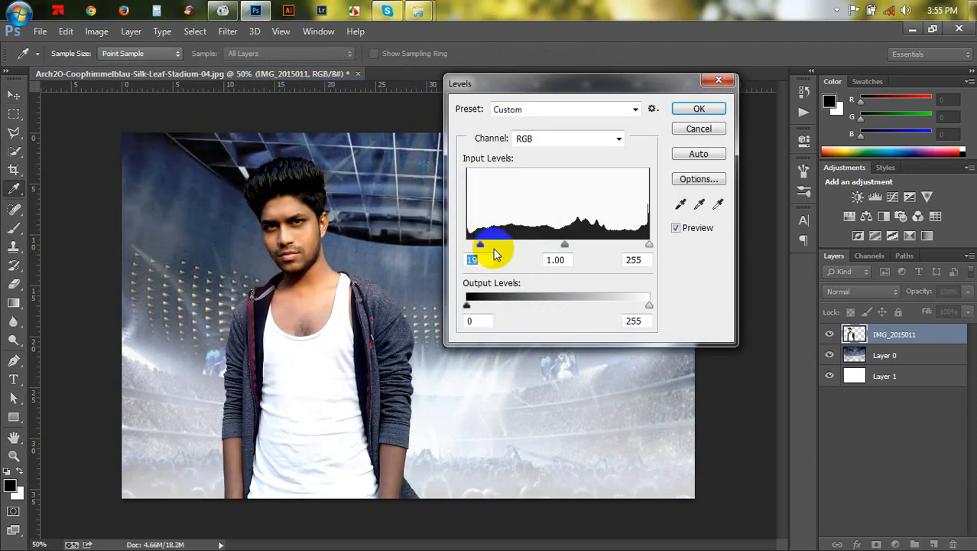
pyautogui.click(644, 246)
pyautogui.moveTo(642, 250); pyautogui.dragTo(641, 247)
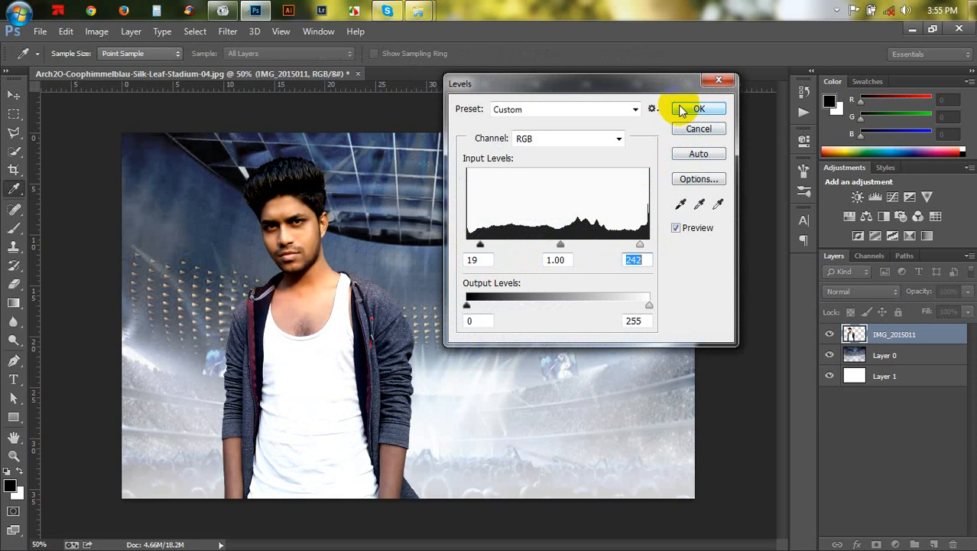
pyautogui.click(680, 111)
# - Nudge the person layer three steps to the left with the Move tool
pyautogui.press('v')
pyautogui.press('Left')
pyautogui.press('Left')
pyautogui.press('Left')
pyautogui.press('Left')
pyautogui.press('Left')
pyautogui.press('Left')
pyautogui.press('Left')
pyautogui.press('Left')
pyautogui.press('Left')
pyautogui.press('Left')
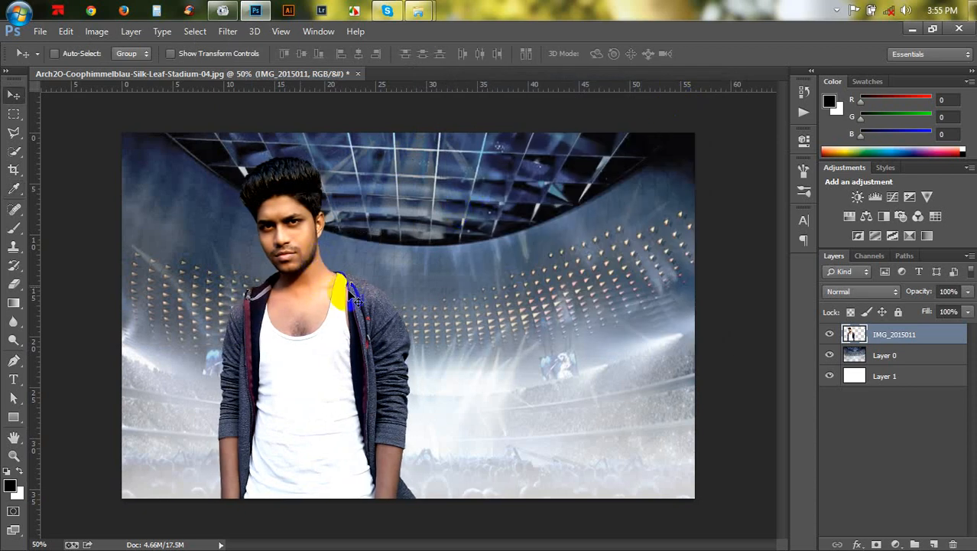
# - Open the 'you can do it' PSD file from the TANVIR HD (J:) drive
pyautogui.moveTo(433, 15)
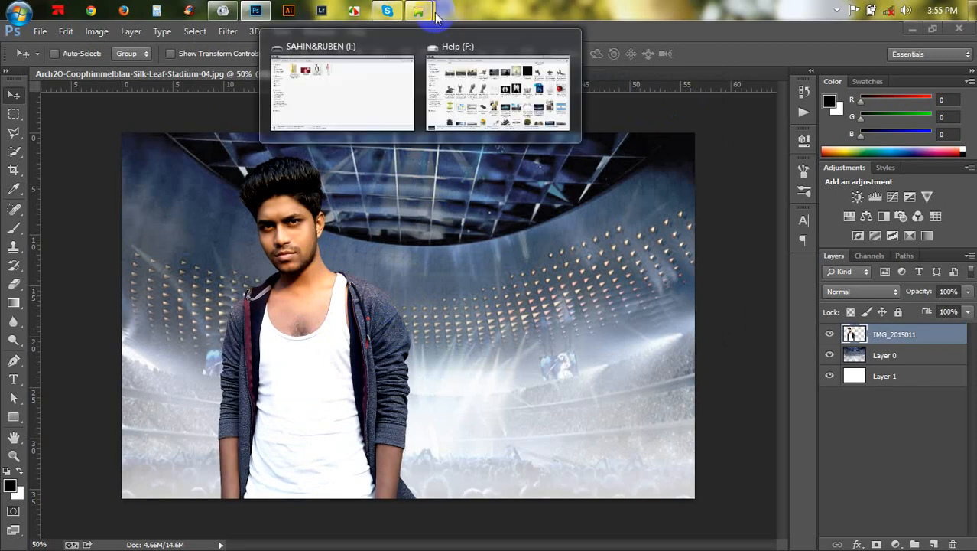
pyautogui.click(334, 88)
pyautogui.click(398, 127)
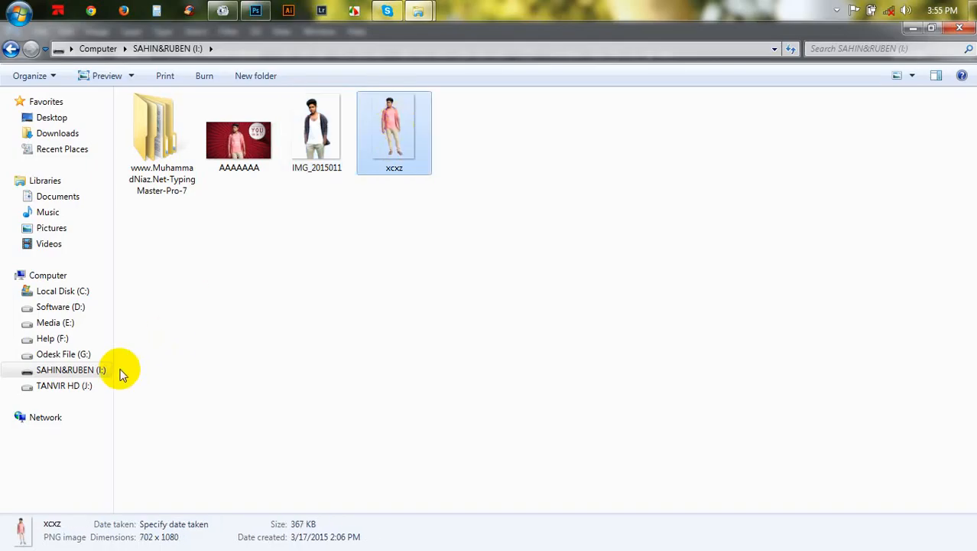
pyautogui.click(84, 385)
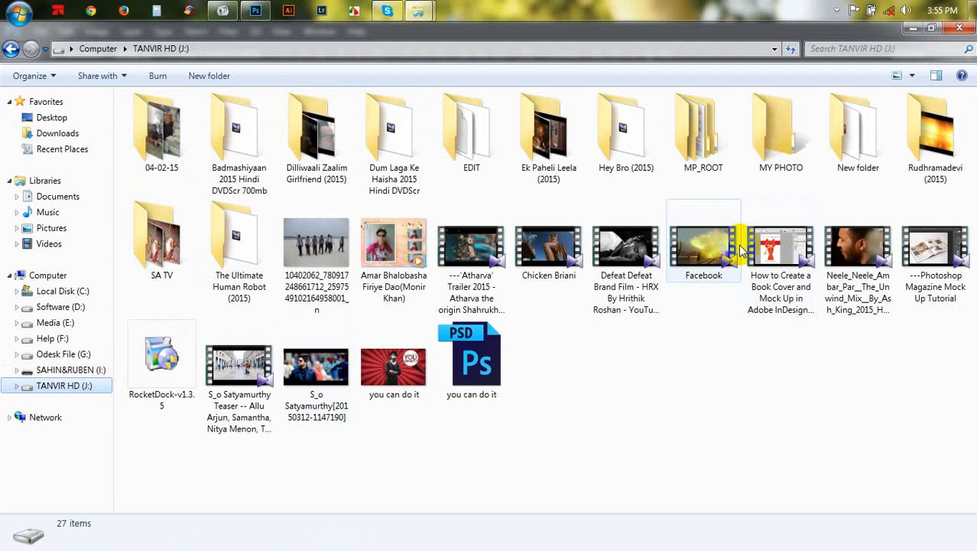
pyautogui.doubleClick(452, 362)
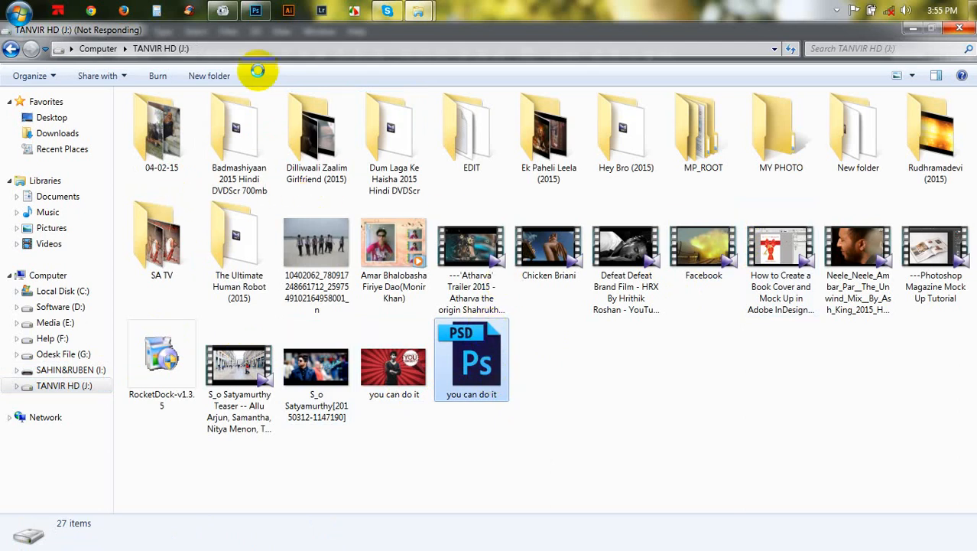
# - Open the Computer window from the Start menu and refresh its drive listing
pyautogui.moveTo(259, 12)
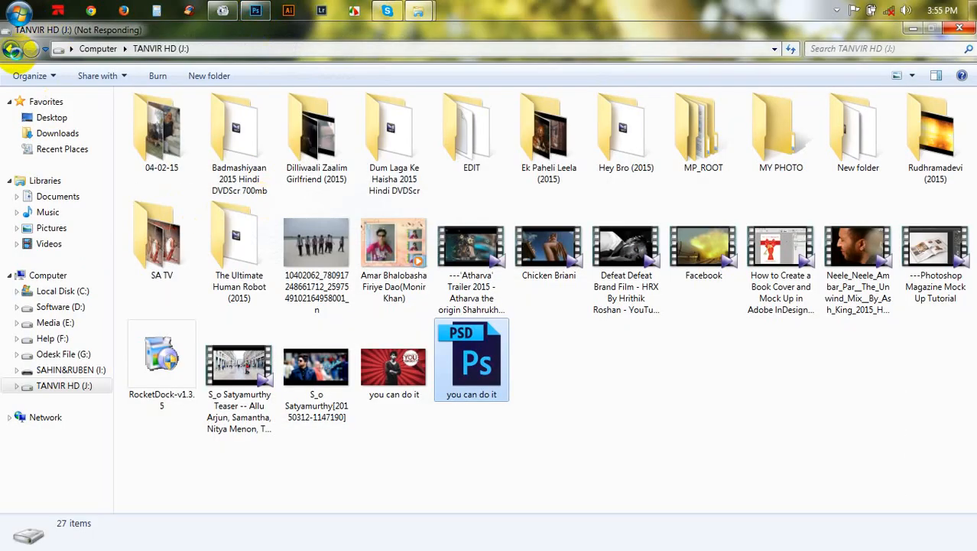
pyautogui.click(22, 9)
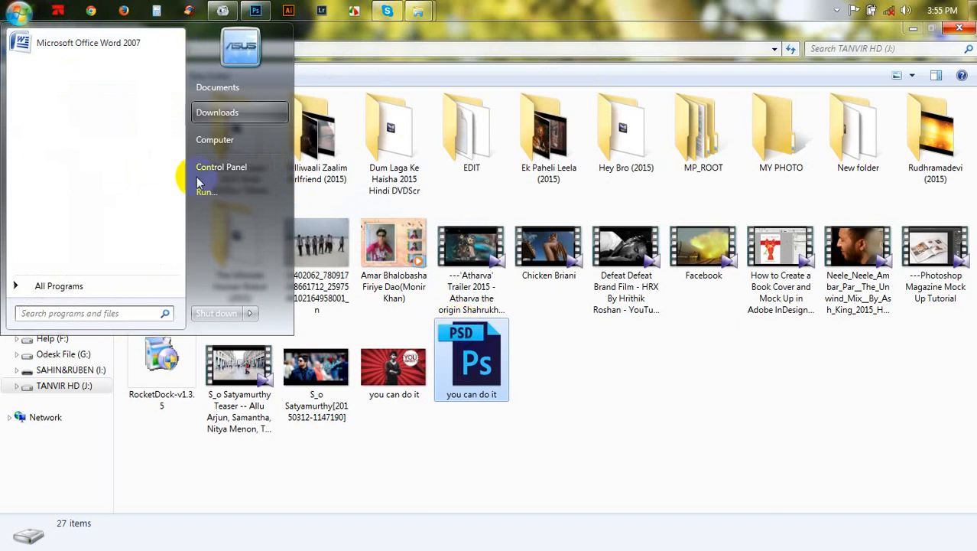
pyautogui.click(213, 143)
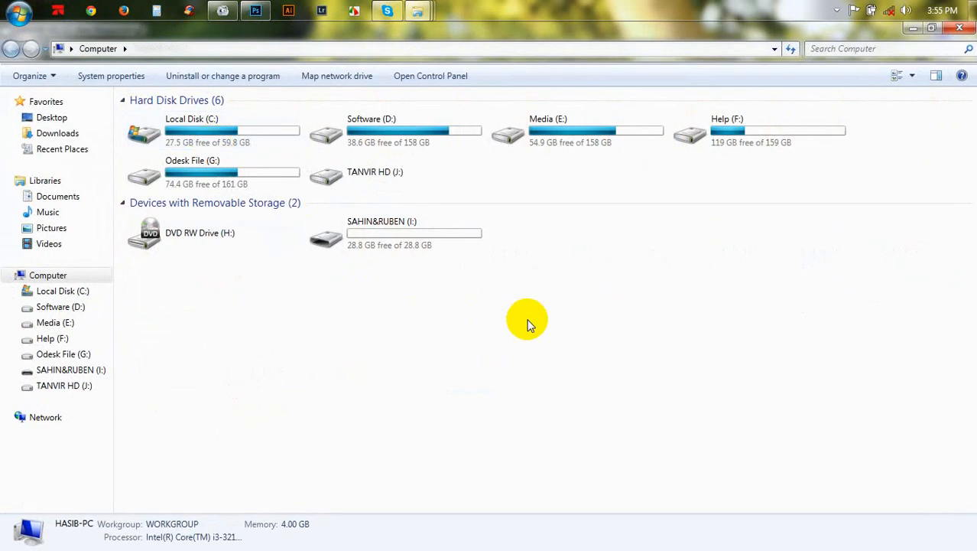
pyautogui.rightClick(581, 278)
pyautogui.click(619, 340)
pyautogui.rightClick(622, 332)
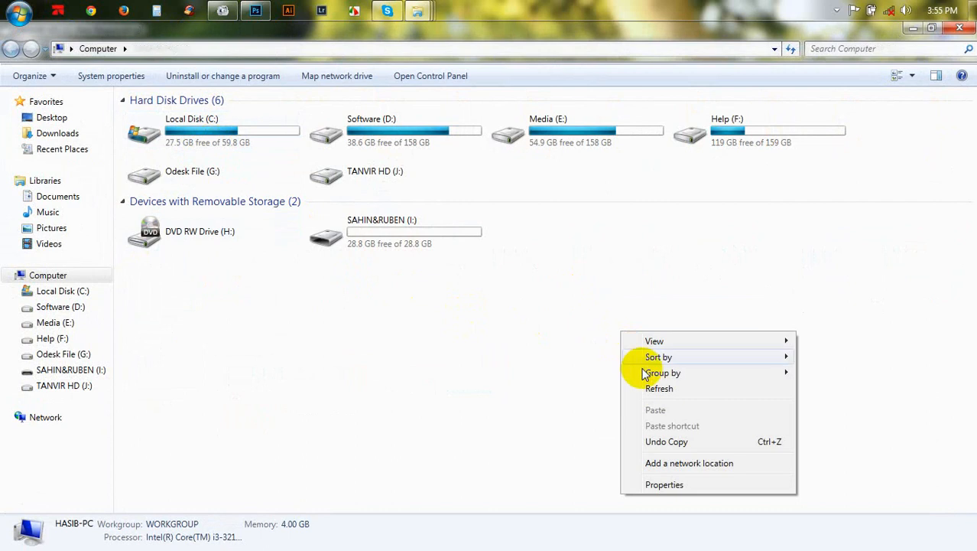
pyautogui.click(628, 386)
pyautogui.rightClick(582, 291)
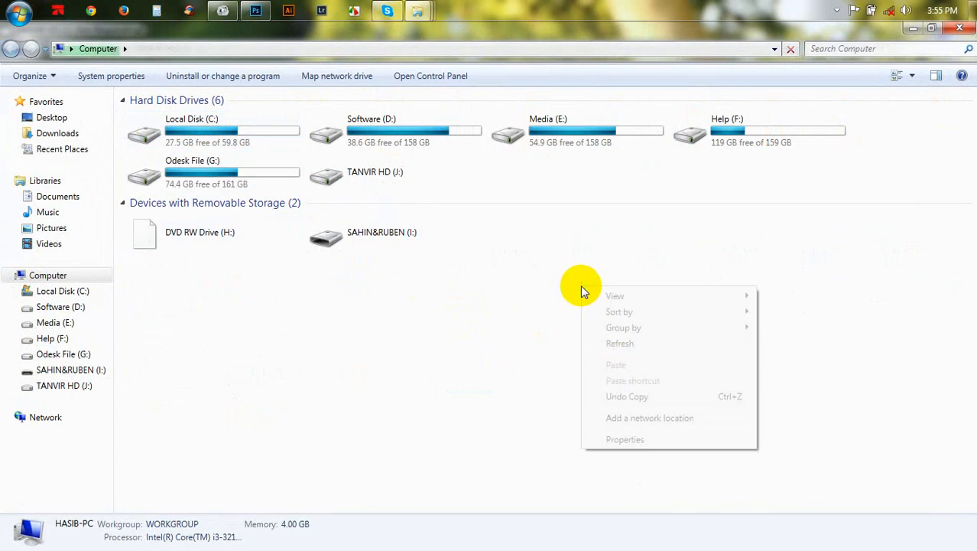
pyautogui.click(623, 343)
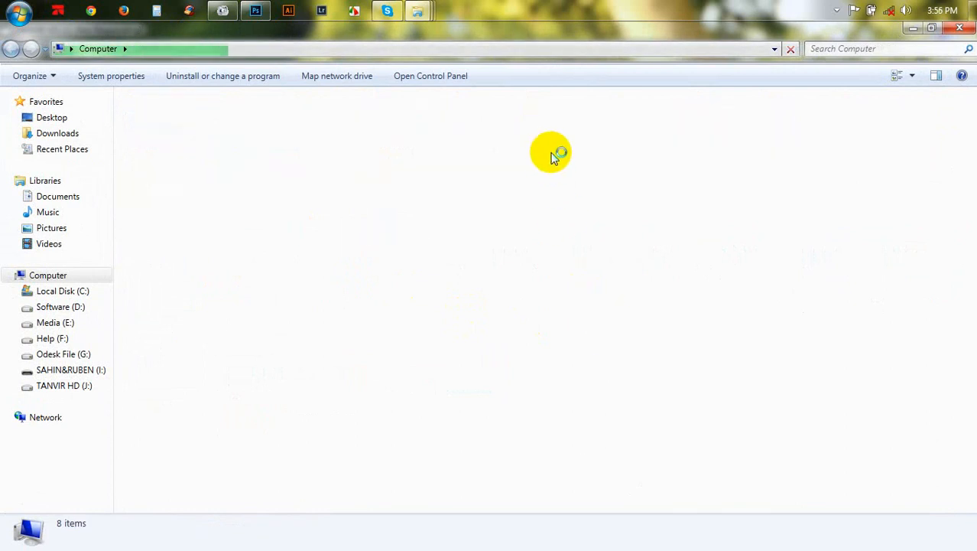
pyautogui.click(270, 6)
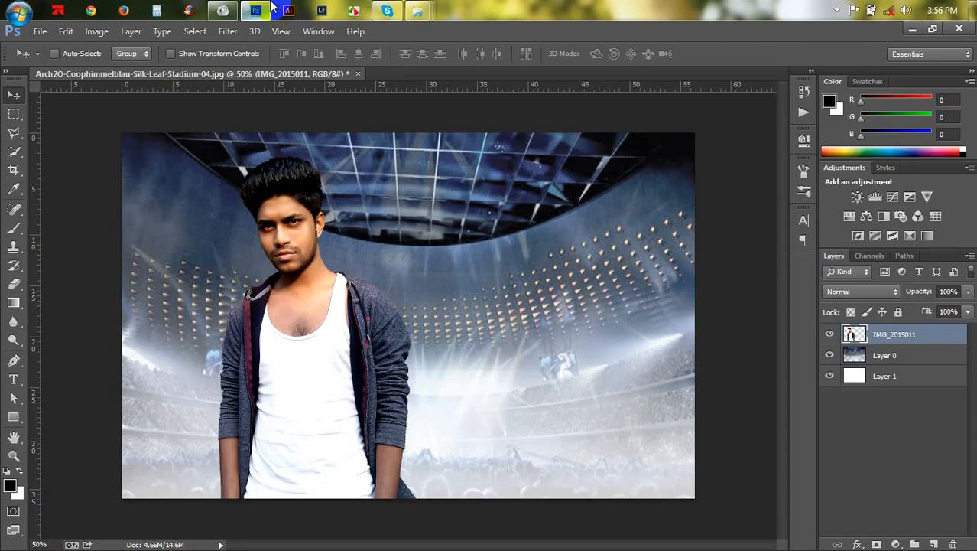
pyautogui.click(269, 6)
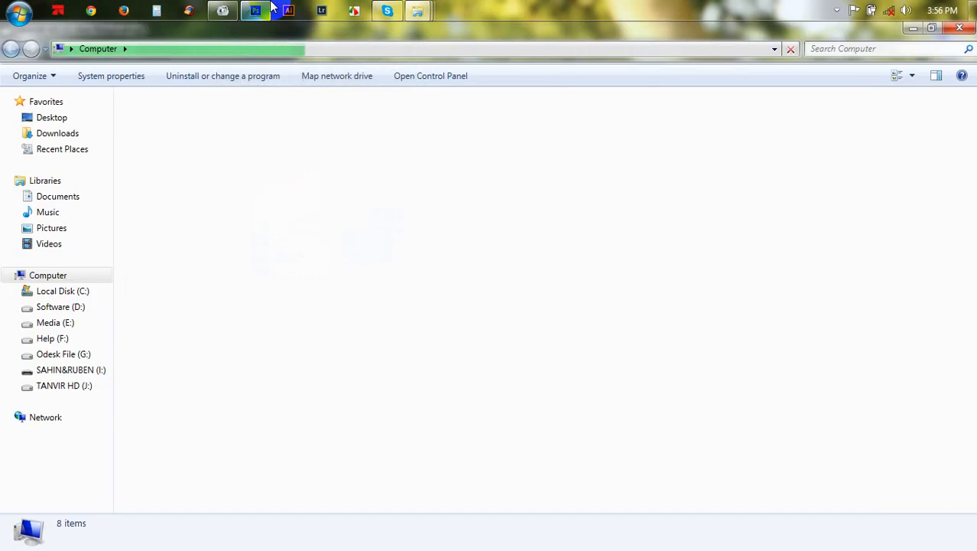
# - Refresh the Computer window and open the My All Photoshoot folder on the Media (E:) drive
pyautogui.click(271, 6)
pyautogui.click(271, 6)
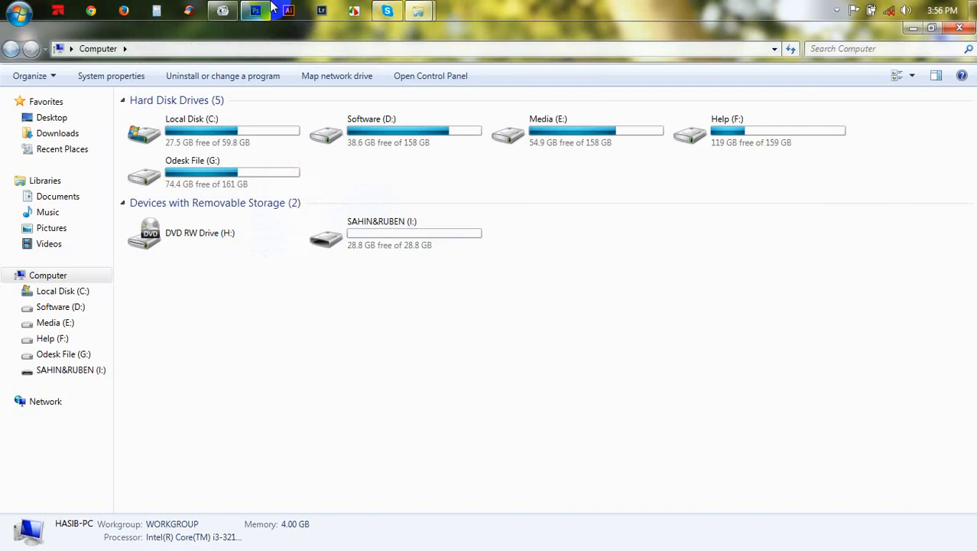
pyautogui.doubleClick(579, 131)
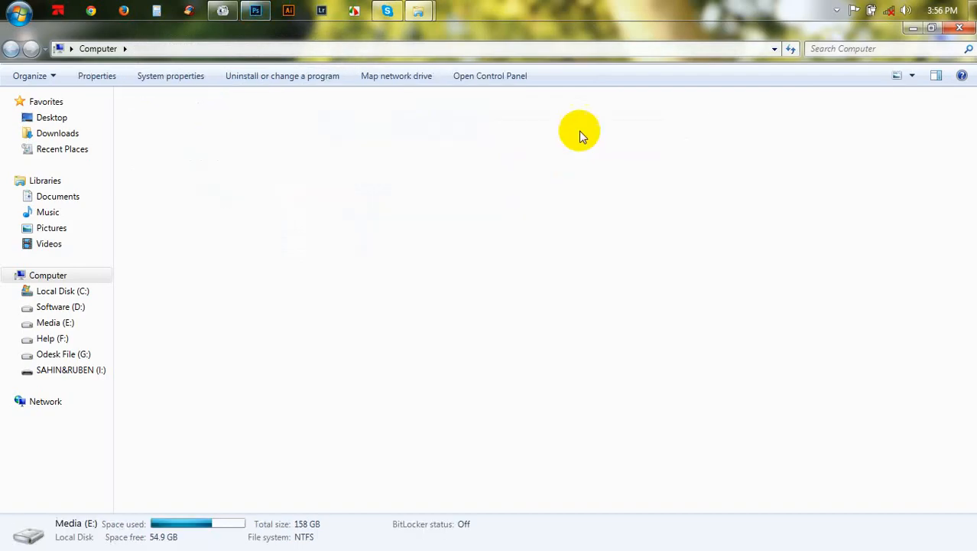
pyautogui.click(321, 263)
pyautogui.doubleClick(321, 263)
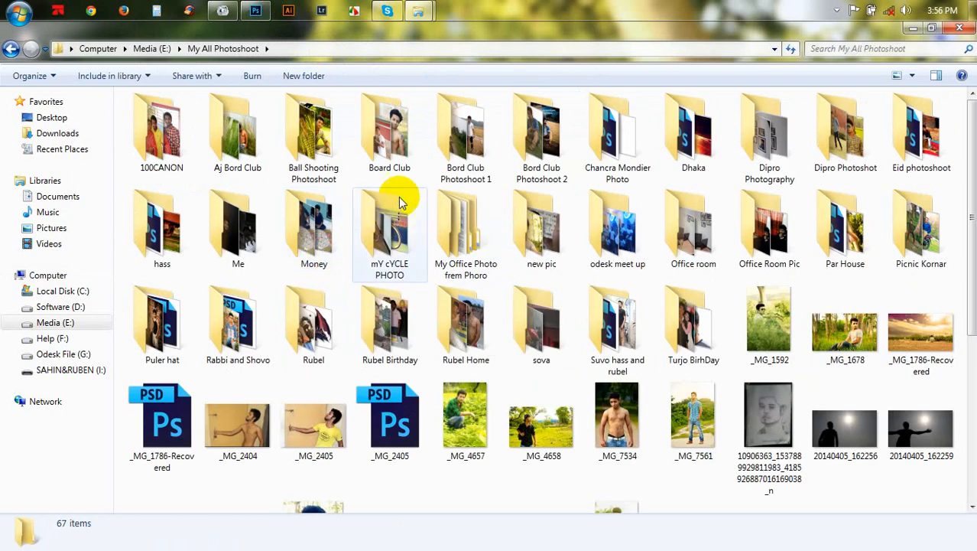
pyautogui.moveTo(408, 237)
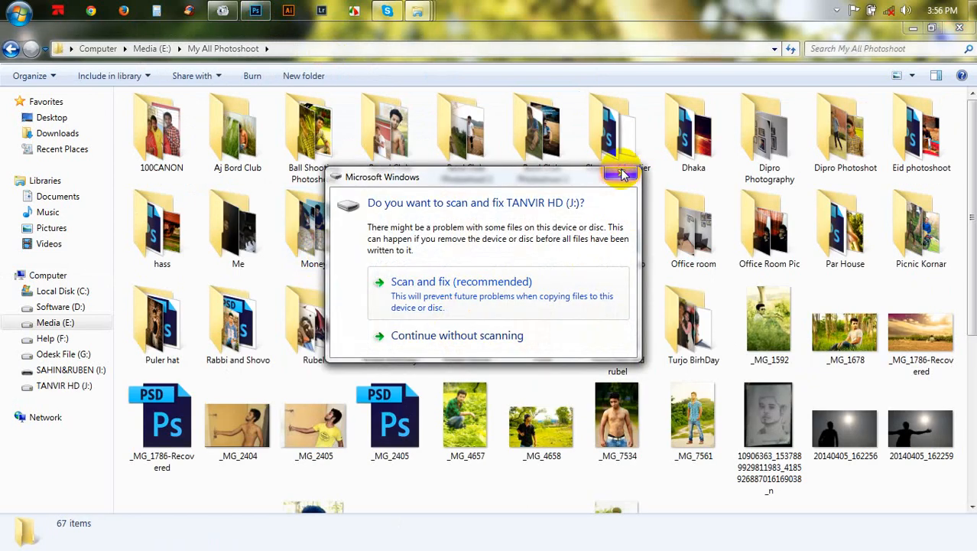
# - Dismiss the drive prompts and open IMG_9392.psd from the Suvo hass and rubel folder, quitting the Lightroom dialog
pyautogui.click(622, 176)
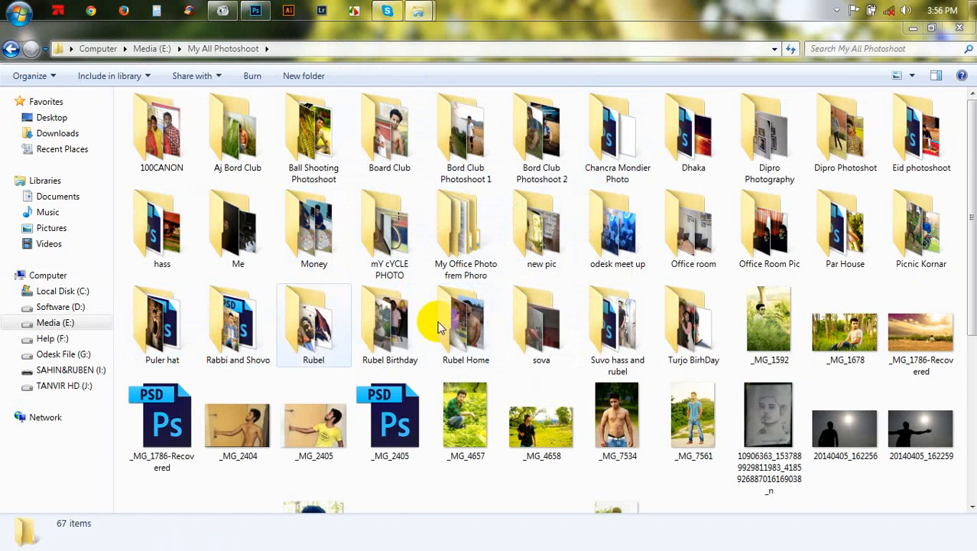
pyautogui.click(641, 334)
pyautogui.doubleClick(620, 337)
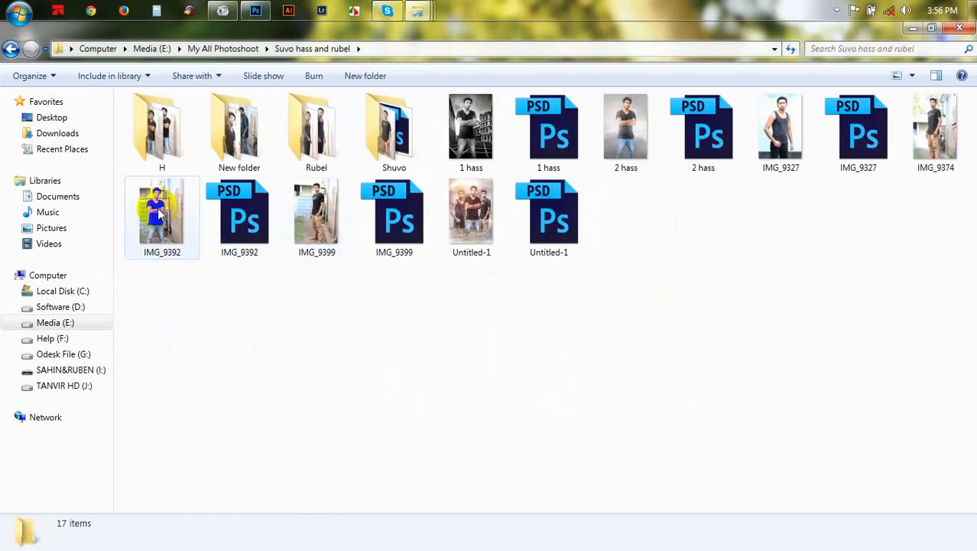
pyautogui.click(217, 216)
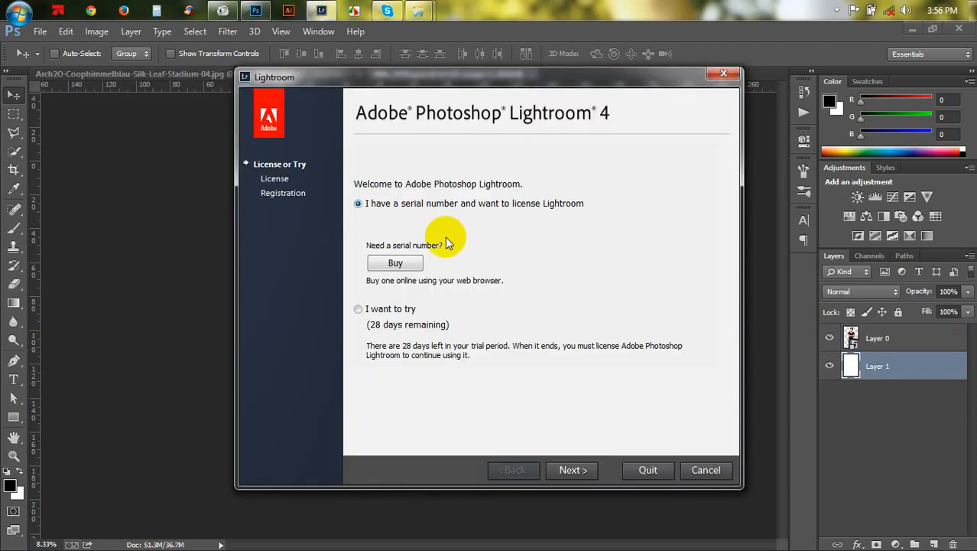
pyautogui.click(647, 469)
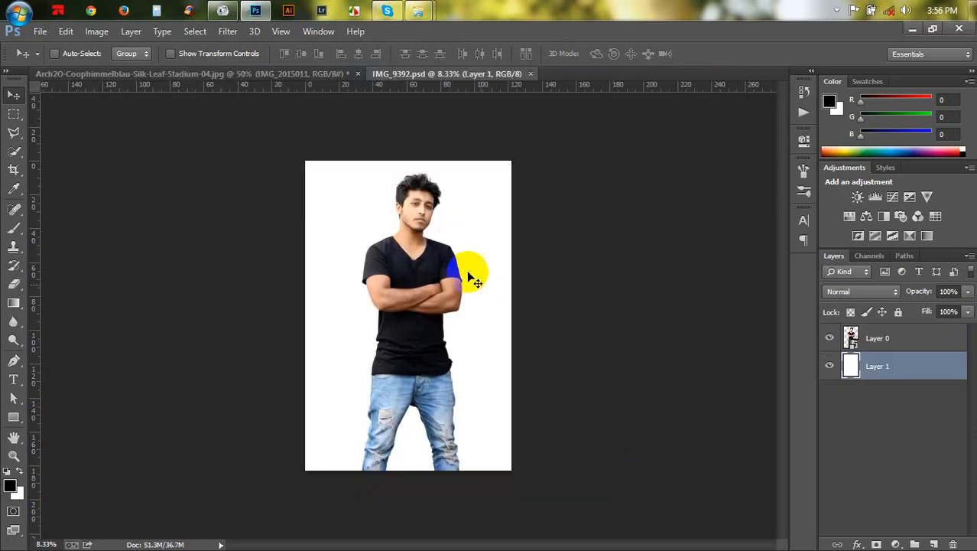
# - Drag the person layer from IMG_9392.psd into the stadium composite document
pyautogui.click(851, 337)
pyautogui.moveTo(386, 176); pyautogui.dragTo(552, 377)
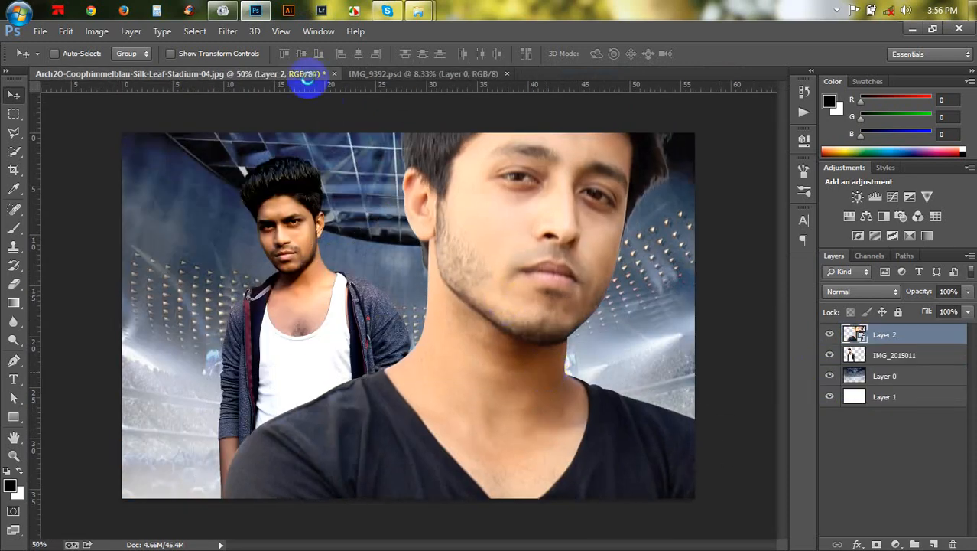
# - Scale the new person layer to about 50% and place it to the right of the first person
pyautogui.hotkey('ctrl', 't')
pyautogui.moveTo(202, 57); pyautogui.dragTo(161, 50)
pyautogui.moveTo(467, 403); pyautogui.dragTo(475, 233)
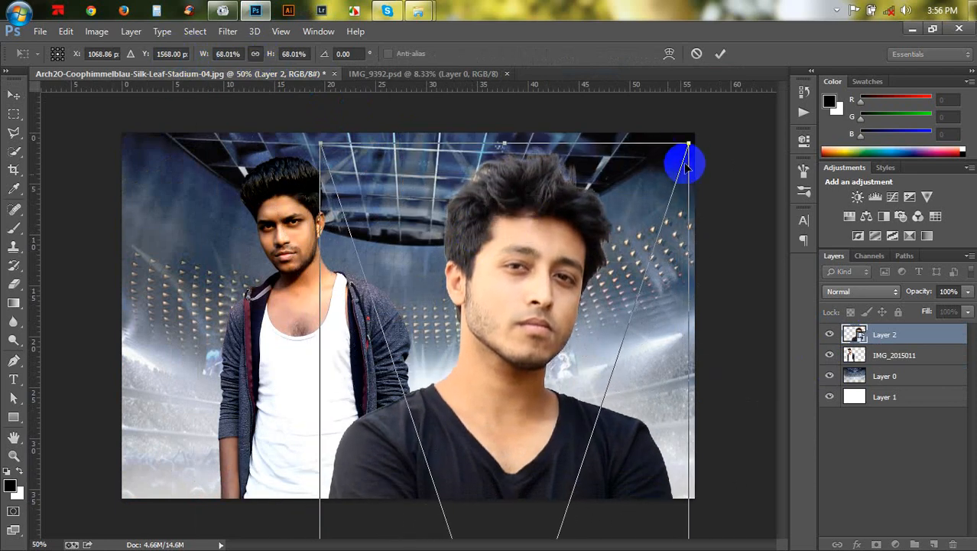
pyautogui.moveTo(688, 146); pyautogui.dragTo(596, 216)
pyautogui.moveTo(573, 295); pyautogui.dragTo(565, 254)
pyautogui.moveTo(646, 136); pyautogui.dragTo(605, 156)
pyautogui.moveTo(585, 223)
pyautogui.mouseDown()
pyautogui.moveTo(608, 220)
pyautogui.moveTo(596, 231)
pyautogui.mouseUp()
pyautogui.hotkey('ctrl', '-')
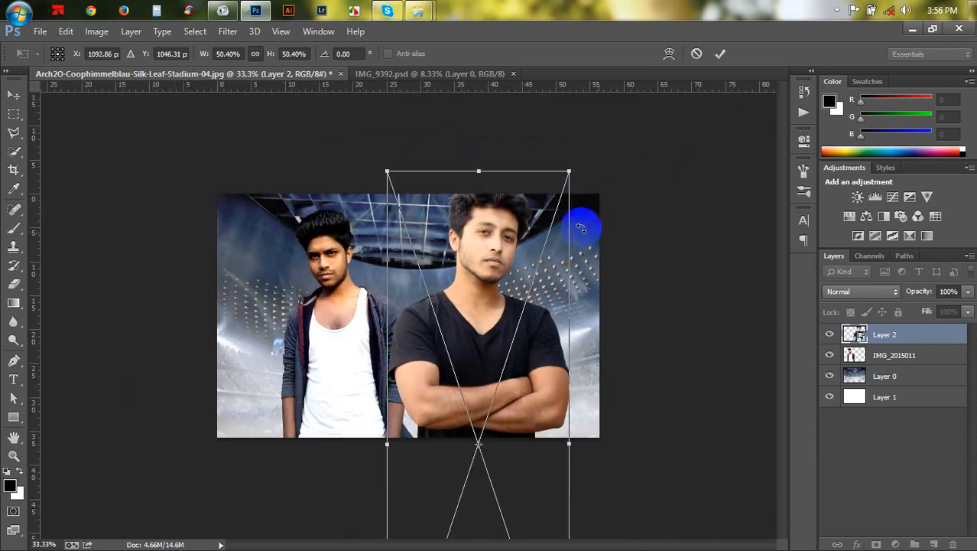
pyautogui.moveTo(571, 172); pyautogui.dragTo(565, 170)
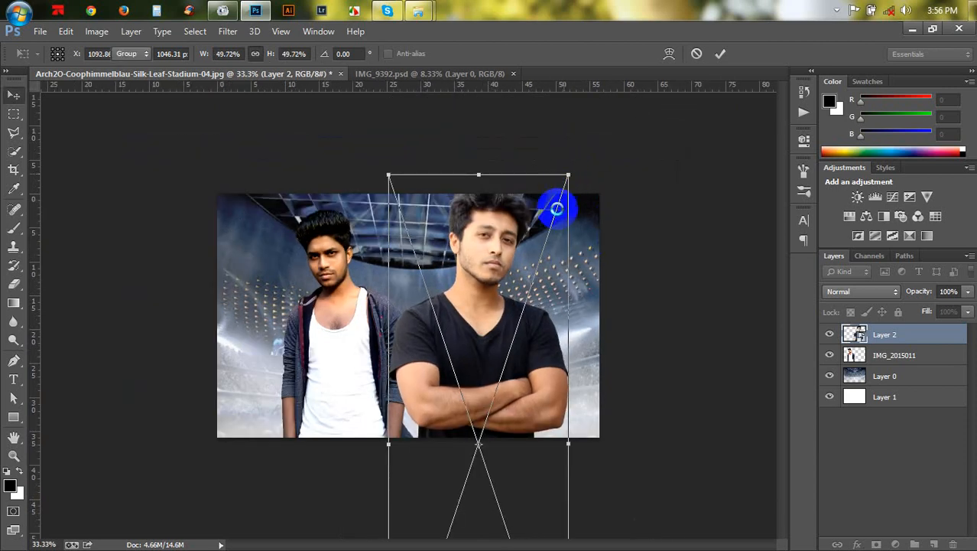
pyautogui.press('Return')
# - Crop the canvas, extending its top edge upward and its bottom edge downward
pyautogui.click(13, 169)
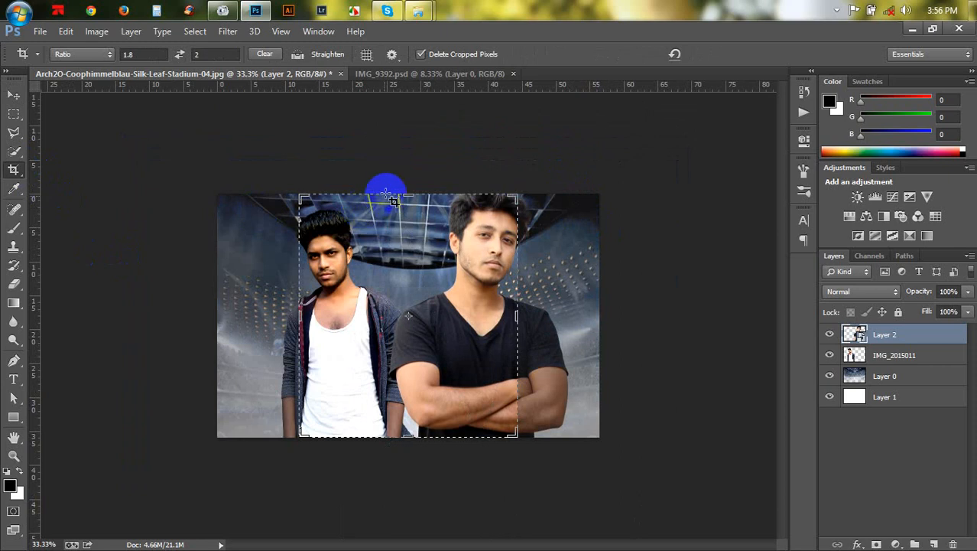
pyautogui.click(675, 54)
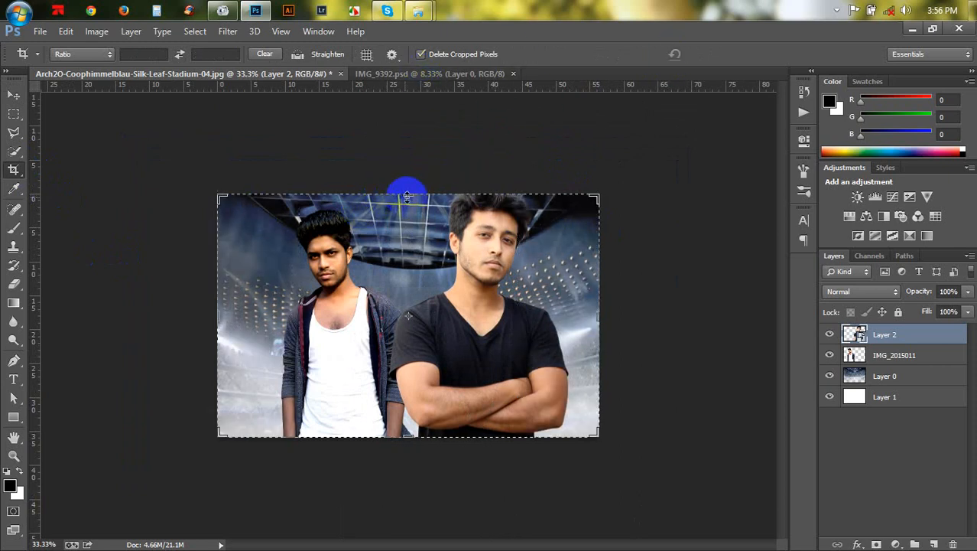
pyautogui.moveTo(407, 185); pyautogui.dragTo(412, 149)
pyautogui.scroll(-1, 459, 429)
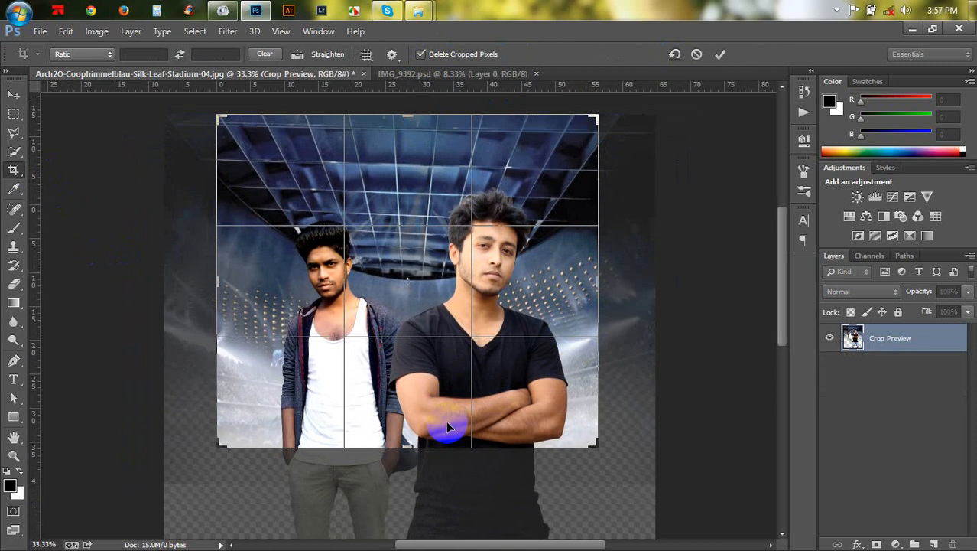
pyautogui.scroll(-1, 386, 424)
pyautogui.moveTo(402, 430)
pyautogui.mouseDown()
pyautogui.moveTo(405, 416)
pyautogui.moveTo(409, 442)
pyautogui.mouseUp()
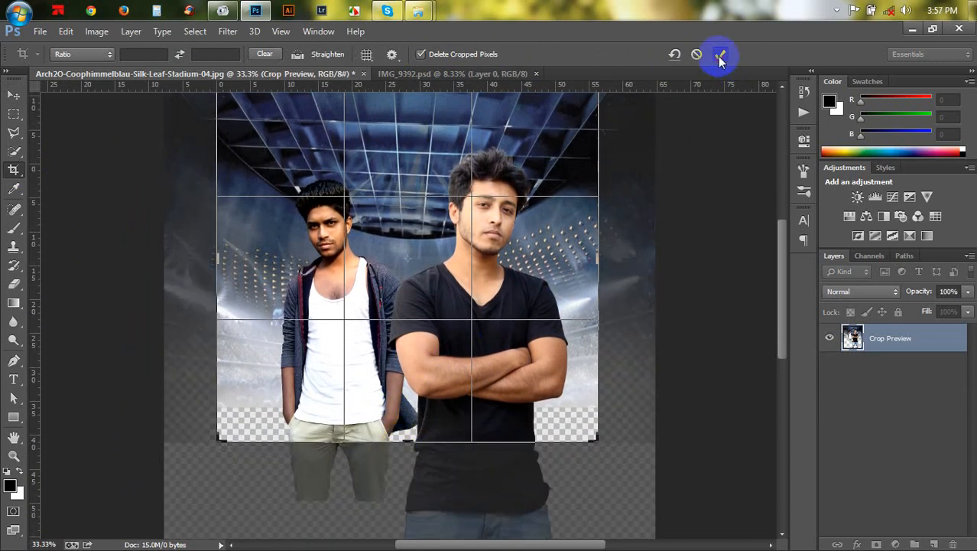
pyautogui.click(720, 56)
pyautogui.click(13, 94)
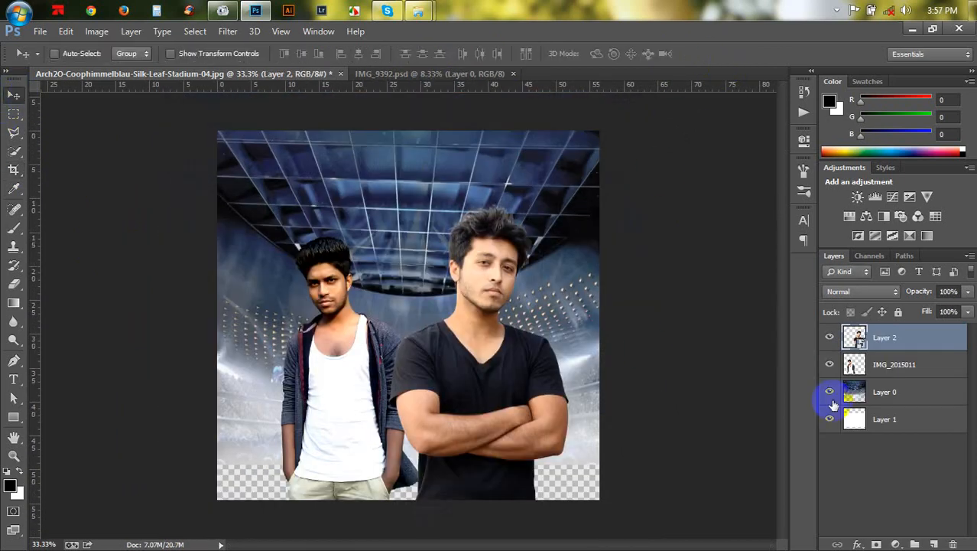
# - Fill the bottom Layer 1 with the white background color
pyautogui.click(855, 417)
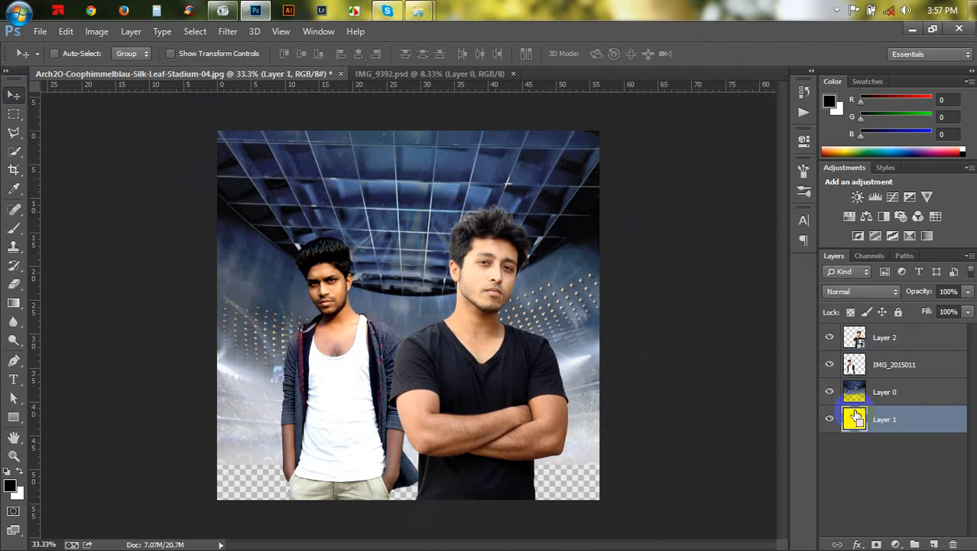
pyautogui.hotkey('ctrl', 'BackSpace')
pyautogui.click(583, 449)
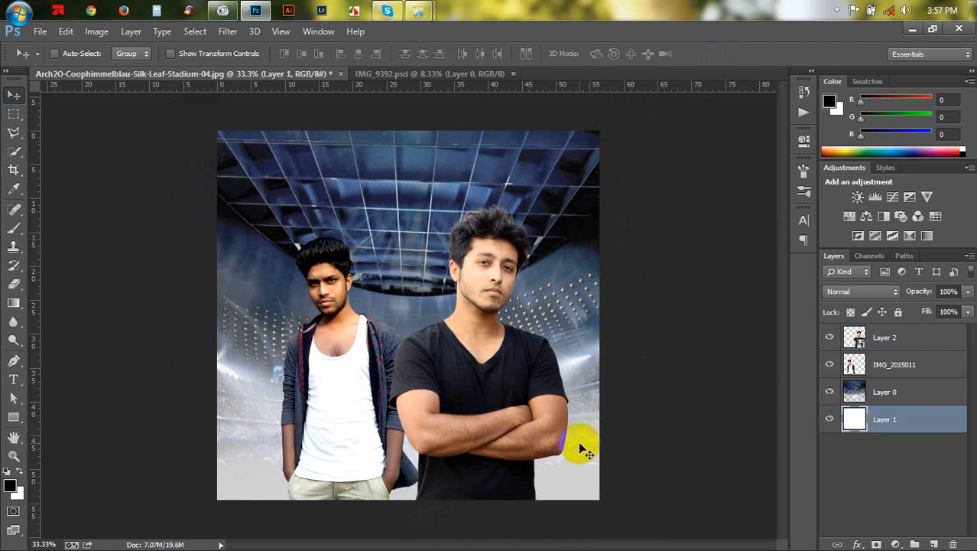
# - Reposition the two person layers vertically on the canvas
pyautogui.click(879, 366)
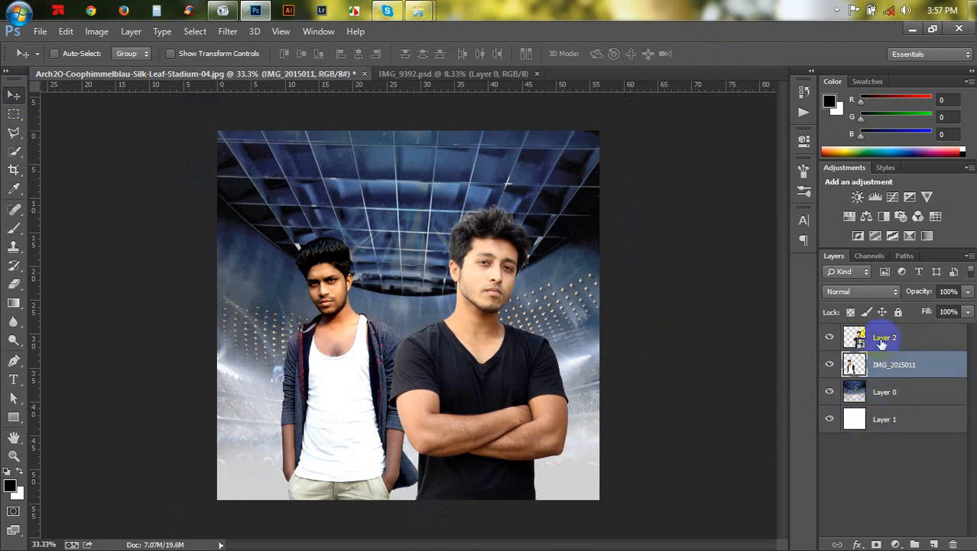
pyautogui.keyDown('shift'); pyautogui.click(880, 337); pyautogui.keyUp('shift')
pyautogui.moveTo(506, 291); pyautogui.dragTo(501, 238)
pyautogui.click(878, 339)
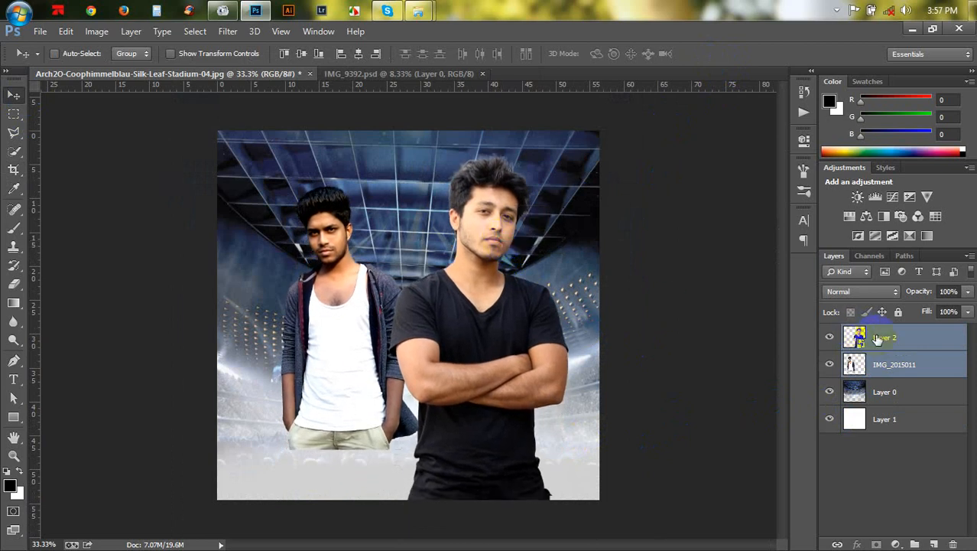
pyautogui.click(880, 364)
pyautogui.moveTo(448, 306); pyautogui.dragTo(437, 377)
# - Start enlarging and warping the IMG_2015011 layer with Free Transform, then cancel the transform
pyautogui.hotkey('ctrl', 't')
pyautogui.moveTo(414, 252); pyautogui.dragTo(438, 202)
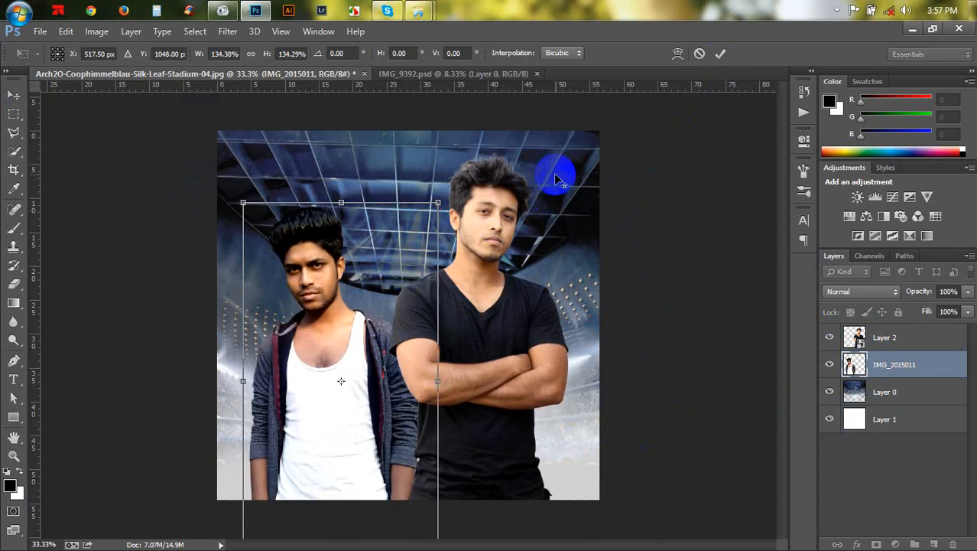
pyautogui.click(677, 55)
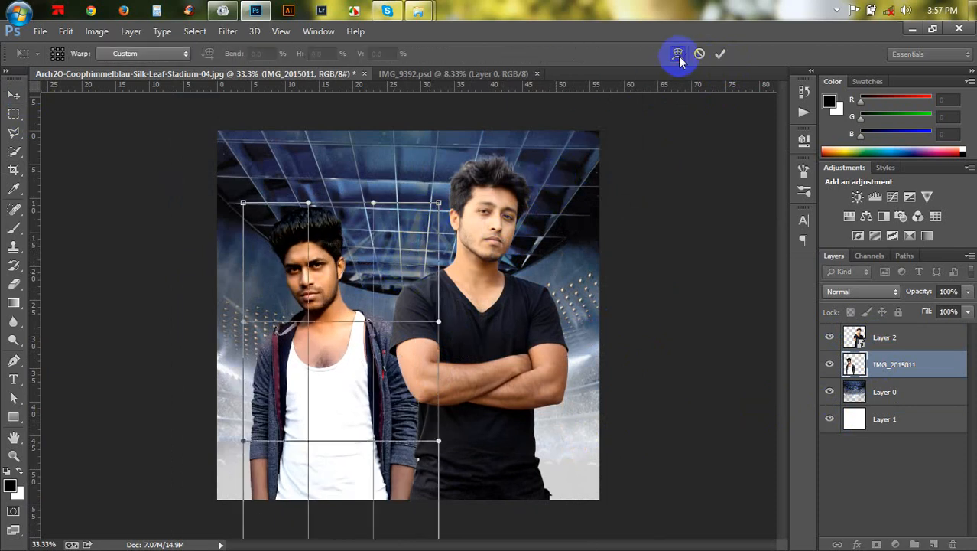
pyautogui.click(698, 54)
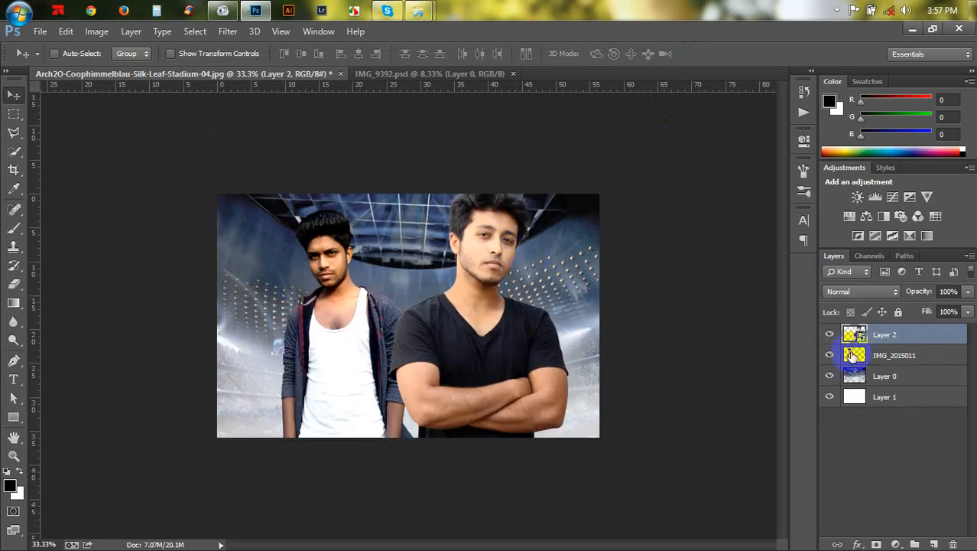
# - Convert the IMG_2015011 person layer to a Smart Object
pyautogui.rightClick(874, 357)
pyautogui.click(618, 167)
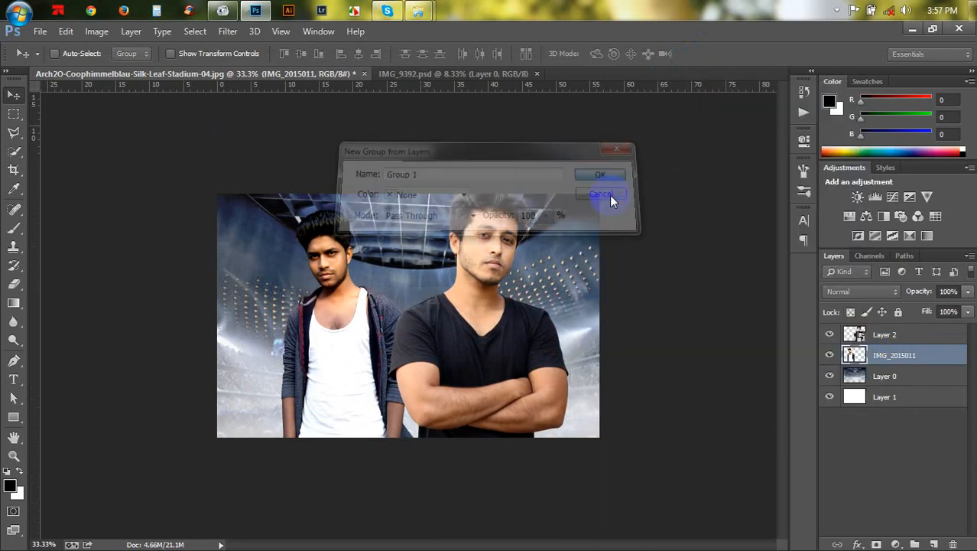
pyautogui.click(610, 195)
pyautogui.hotkey('ctrl', 'z')
pyautogui.rightClick(903, 352)
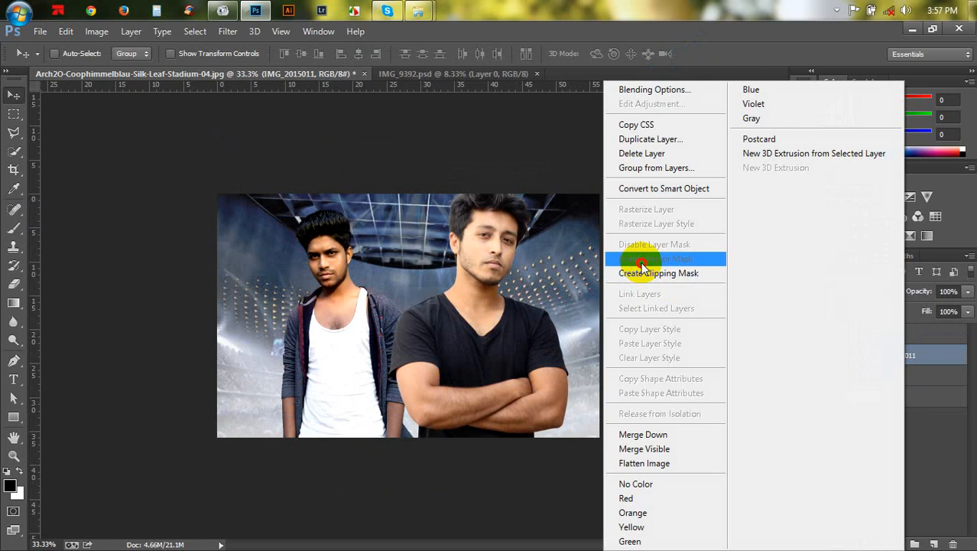
pyautogui.click(648, 188)
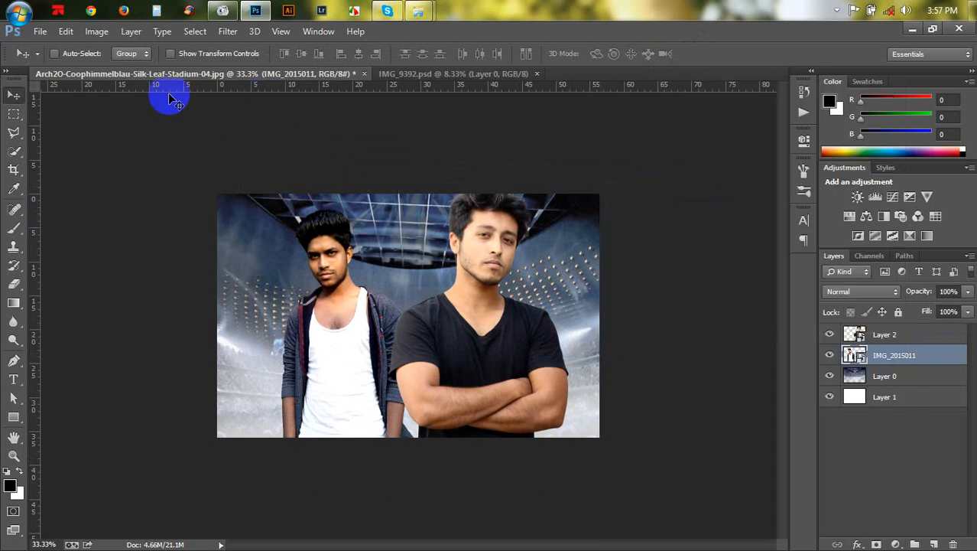
# - Crop the canvas taller, extending the top edge upward and raising the bottom edge
pyautogui.click(14, 170)
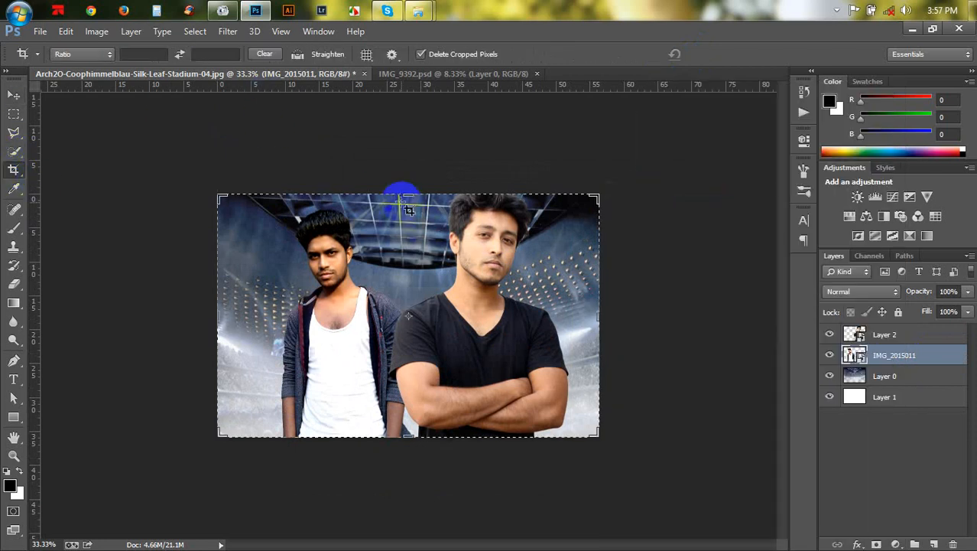
pyautogui.moveTo(410, 198); pyautogui.dragTo(411, 151)
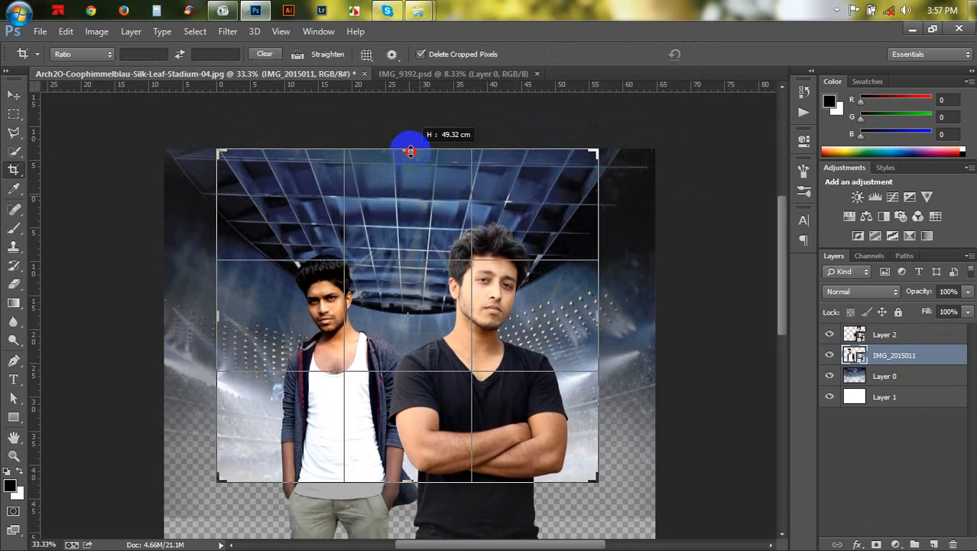
pyautogui.moveTo(407, 480); pyautogui.dragTo(393, 440)
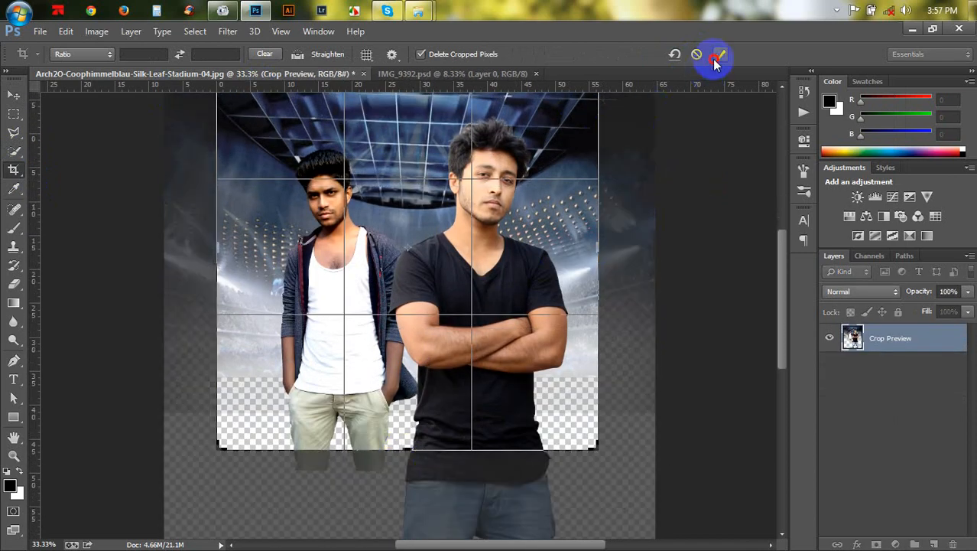
pyautogui.click(720, 54)
# - Fill the bottom Layer 1 with the white background color
pyautogui.click(883, 422)
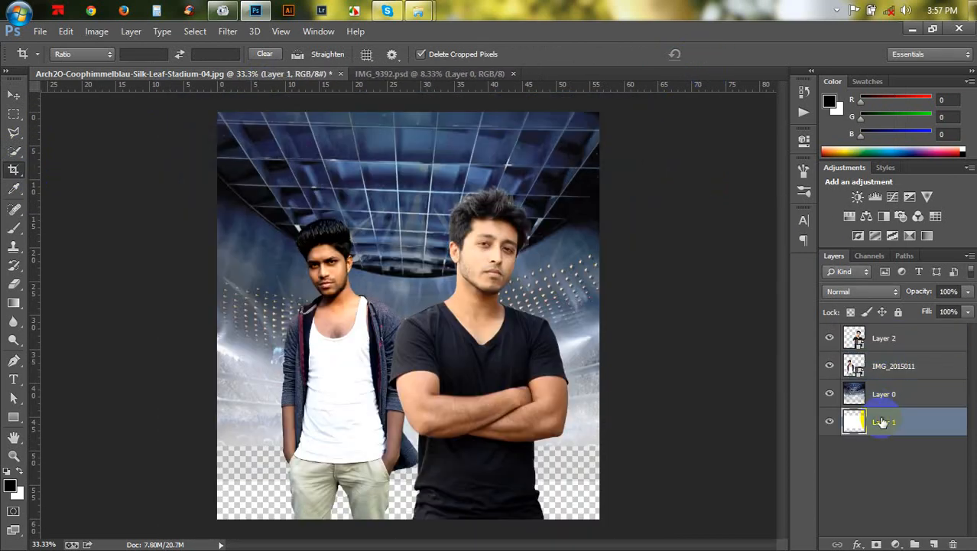
pyautogui.hotkey('ctrl', 'BackSpace')
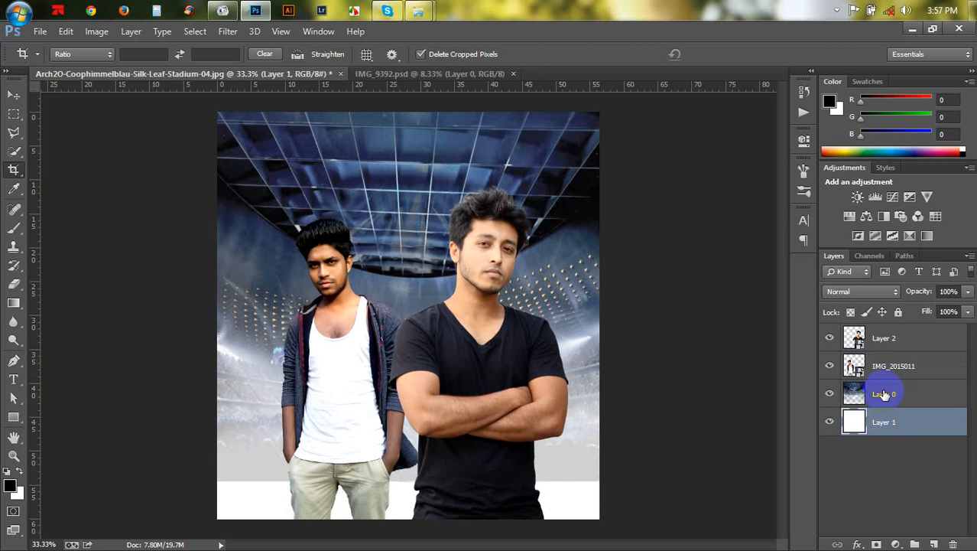
# - Erase the lower right edge of the stadium Layer 0 with a 400 px, 57% opacity eraser
pyautogui.click(885, 394)
pyautogui.click(14, 283)
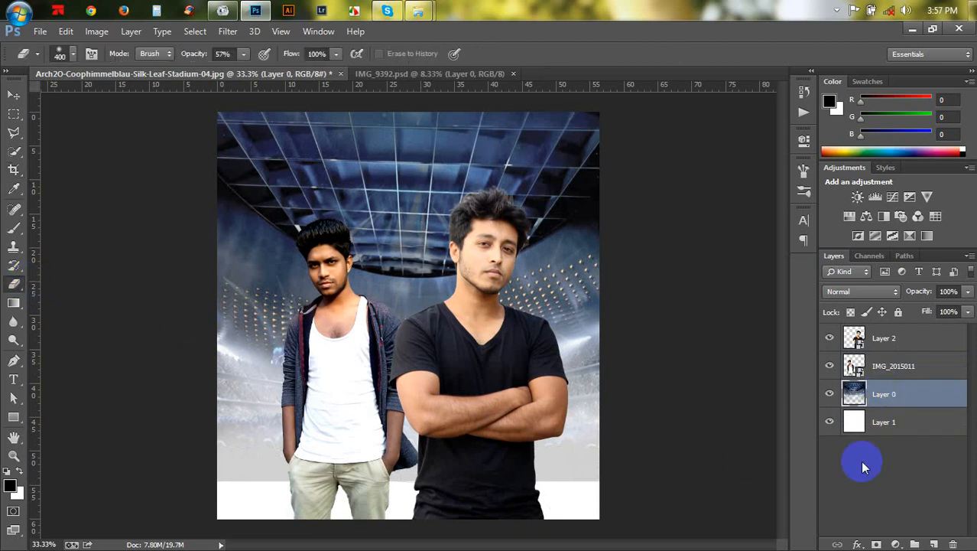
pyautogui.moveTo(581, 500)
pyautogui.mouseDown()
pyautogui.moveTo(148, 501)
pyautogui.moveTo(462, 492)
pyautogui.moveTo(447, 513)
pyautogui.moveTo(637, 493)
pyautogui.mouseUp()
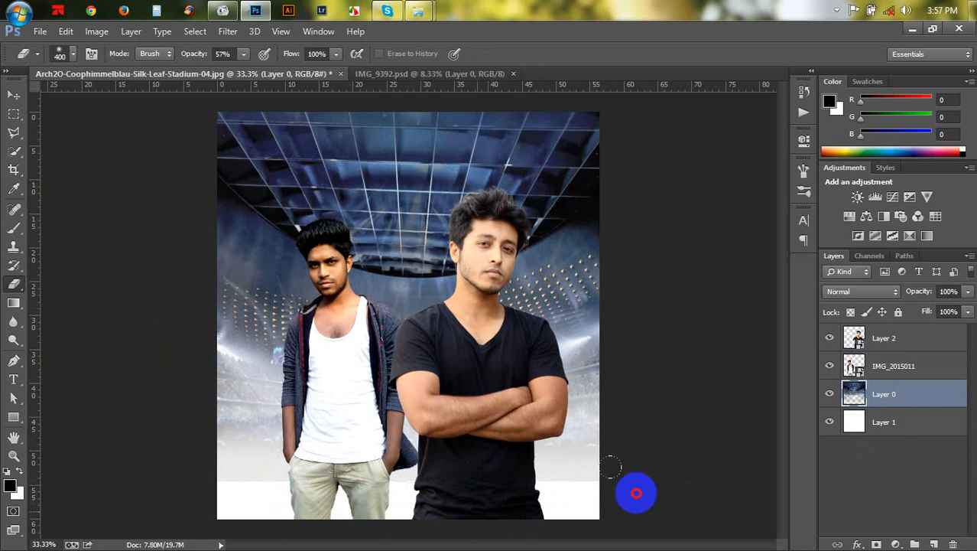
pyautogui.click(14, 95)
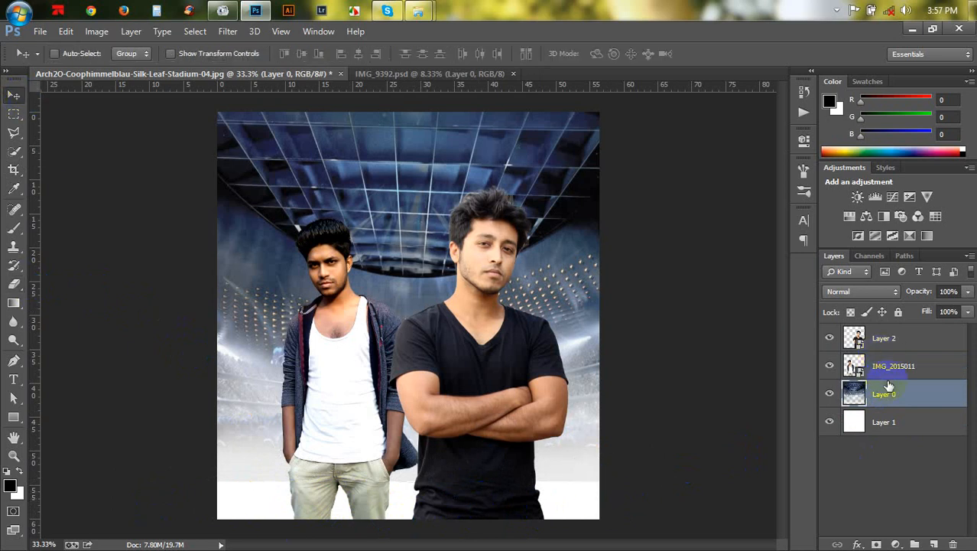
# - Stretch the stadium Layer 0 to about 110% height with Free Transform and commit
pyautogui.hotkey('ctrl', 't')
pyautogui.moveTo(413, 480); pyautogui.dragTo(417, 520)
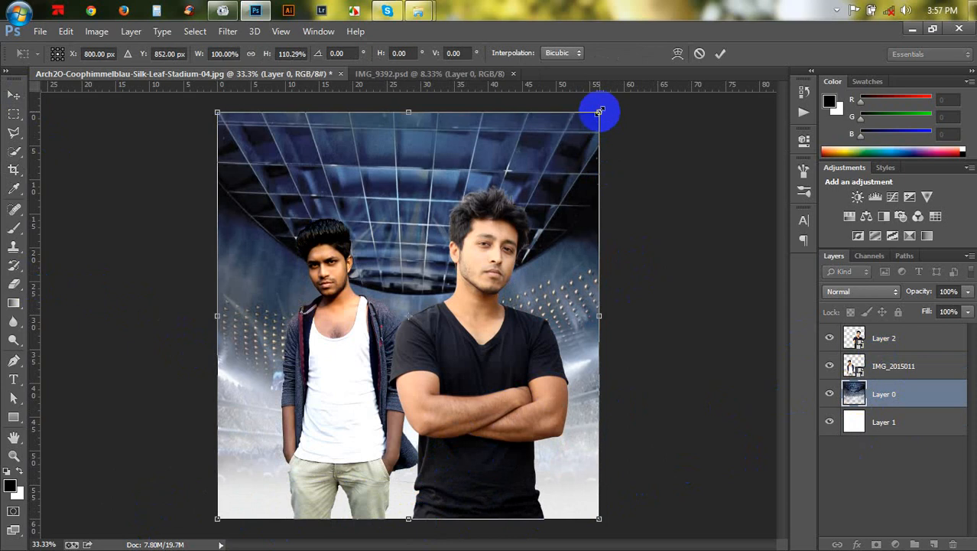
pyautogui.moveTo(600, 112); pyautogui.dragTo(605, 111)
pyautogui.click(721, 53)
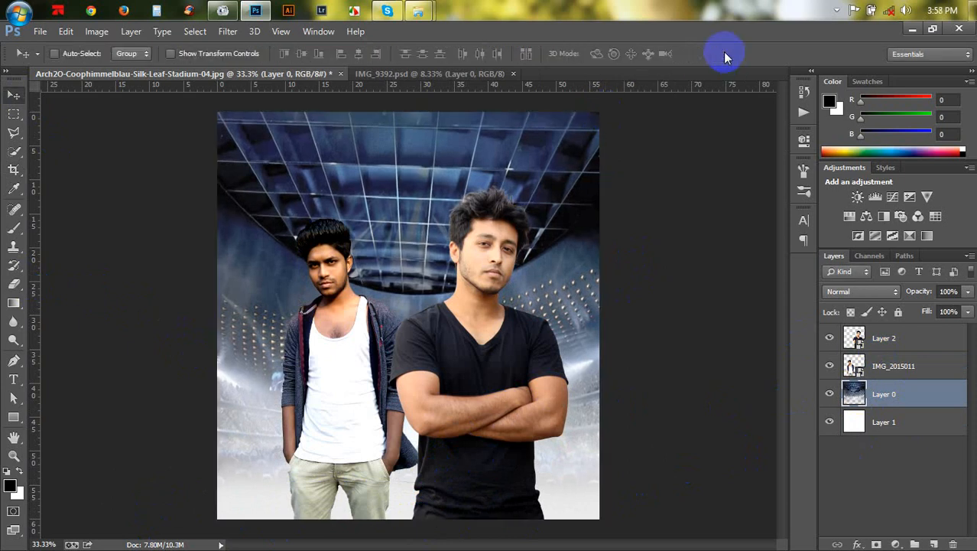
# - Move the black-shirt person on Layer 2 upward on the canvas
pyautogui.hotkey('ctrl', '+')
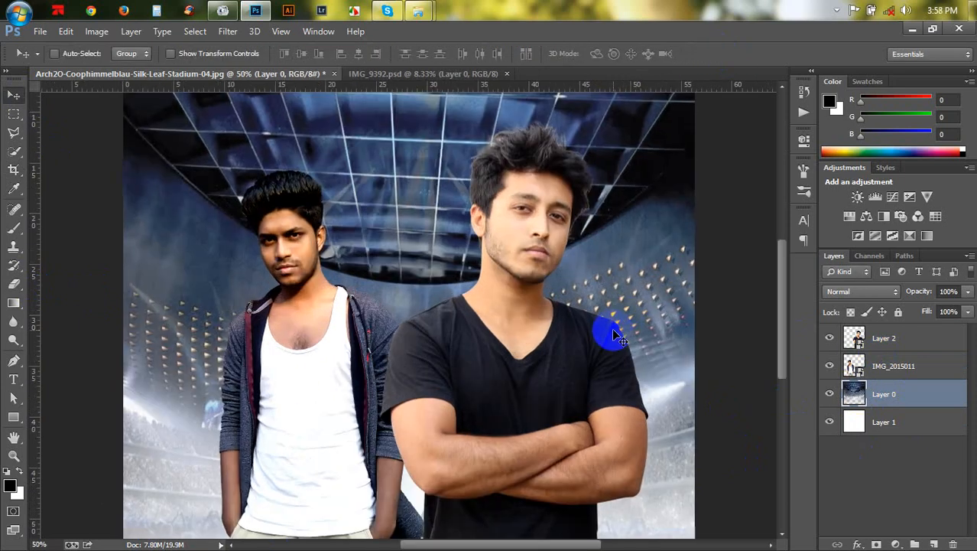
pyautogui.hotkey('ctrl', '-')
pyautogui.click(858, 370)
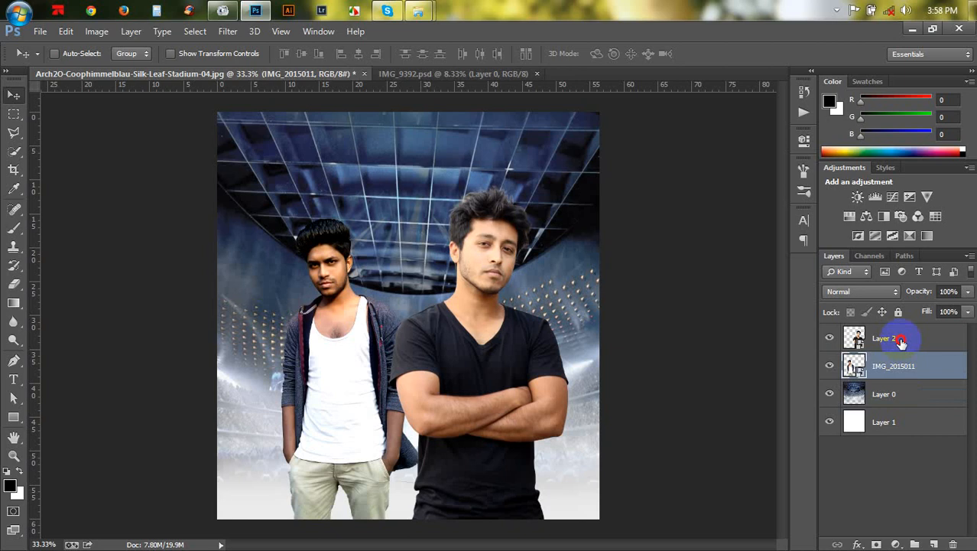
pyautogui.keyDown('shift'); pyautogui.click(895, 338); pyautogui.keyUp('shift')
pyautogui.moveTo(636, 384); pyautogui.dragTo(643, 351)
# - Scale the IMG_2015011 person to about 118% and rotate it about 3 degrees, then commit
pyautogui.click(864, 365)
pyautogui.hotkey('ctrl', 't')
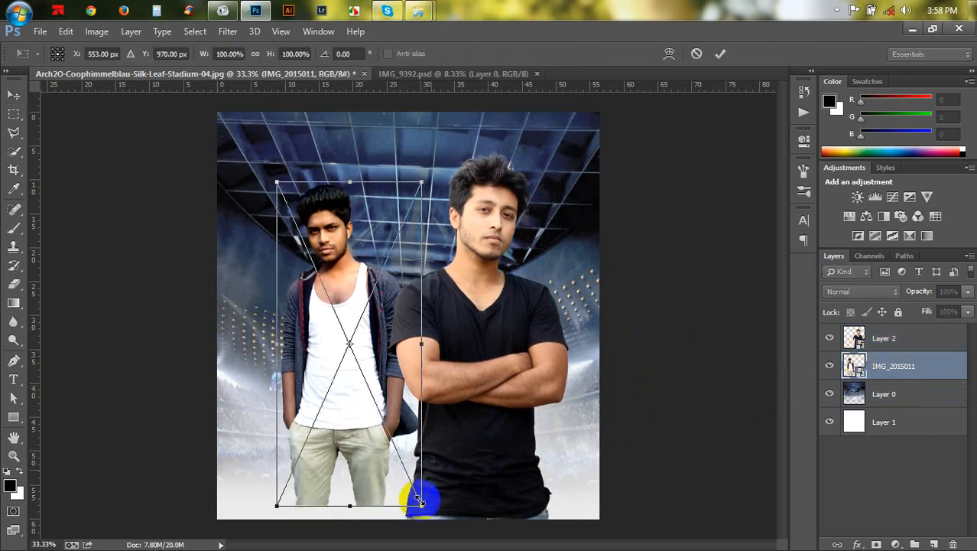
pyautogui.moveTo(275, 505); pyautogui.dragTo(253, 529)
pyautogui.moveTo(499, 362); pyautogui.dragTo(501, 370)
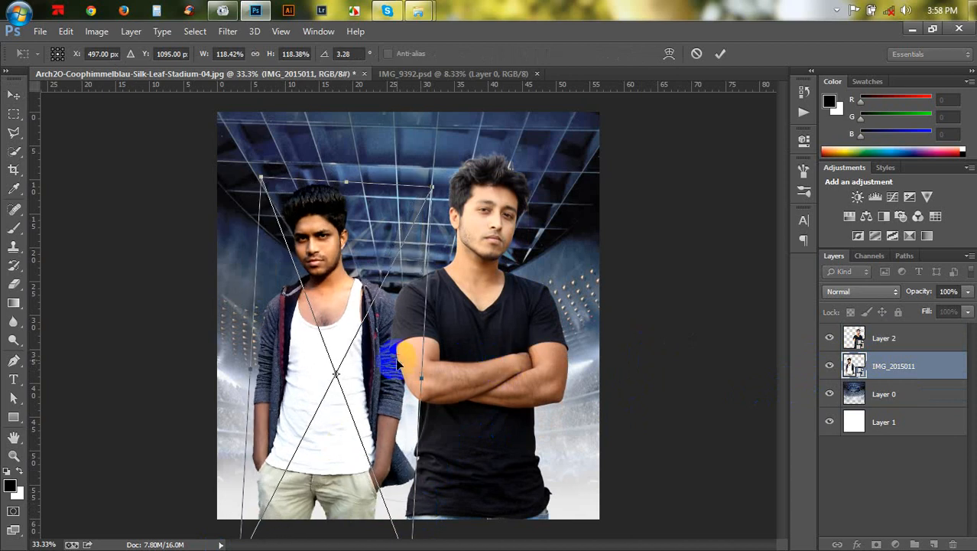
pyautogui.moveTo(397, 360); pyautogui.dragTo(395, 357)
pyautogui.doubleClick(395, 358)
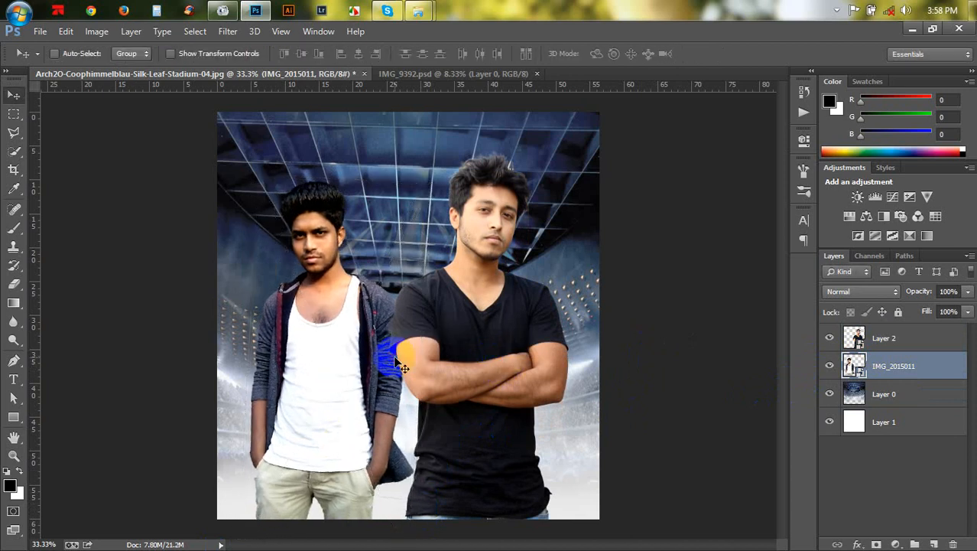
# - Rotate the IMG_2015011 person to about -5 degrees with Free Transform and commit
pyautogui.hotkey('ctrl', '+')
pyautogui.hotkey('ctrl', 't')
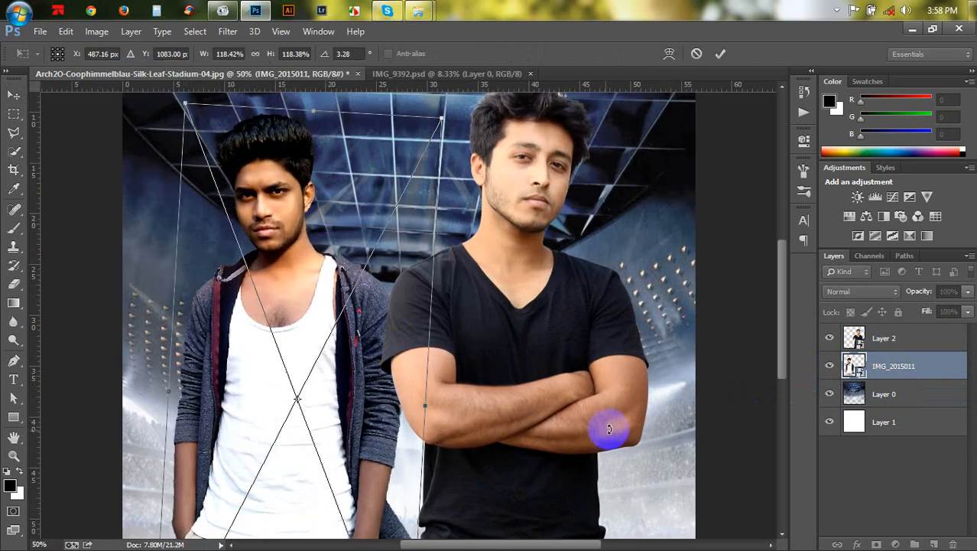
pyautogui.moveTo(611, 425); pyautogui.dragTo(475, 405)
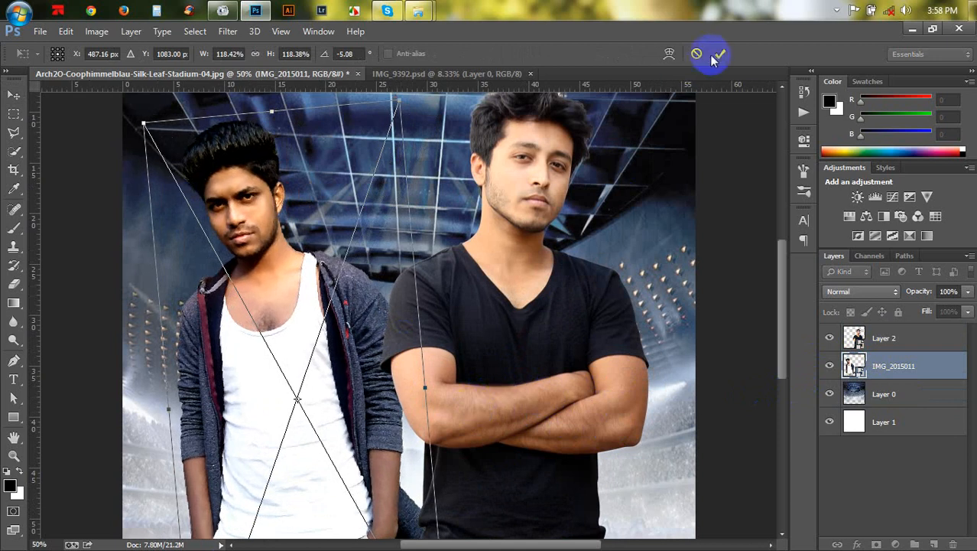
pyautogui.moveTo(640, 145); pyautogui.dragTo(453, 273)
pyautogui.press('Return')
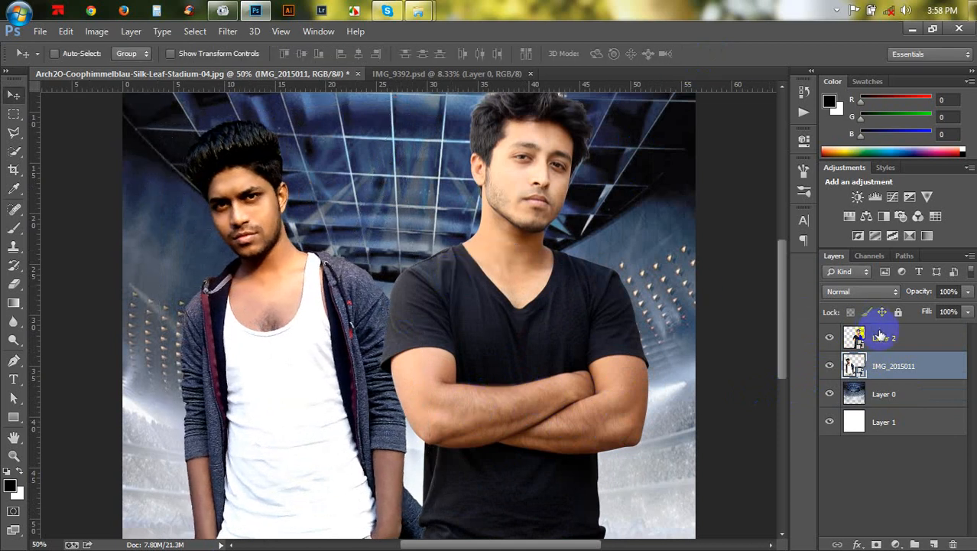
# - Scale the Layer 2 person down to about 46% and reposition it on the canvas
pyautogui.click(880, 336)
pyautogui.moveTo(637, 279); pyautogui.dragTo(648, 279)
pyautogui.hotkey('ctrl', 't')
pyautogui.moveTo(678, 153); pyautogui.dragTo(681, 153)
pyautogui.hotkey('ctrl', '-')
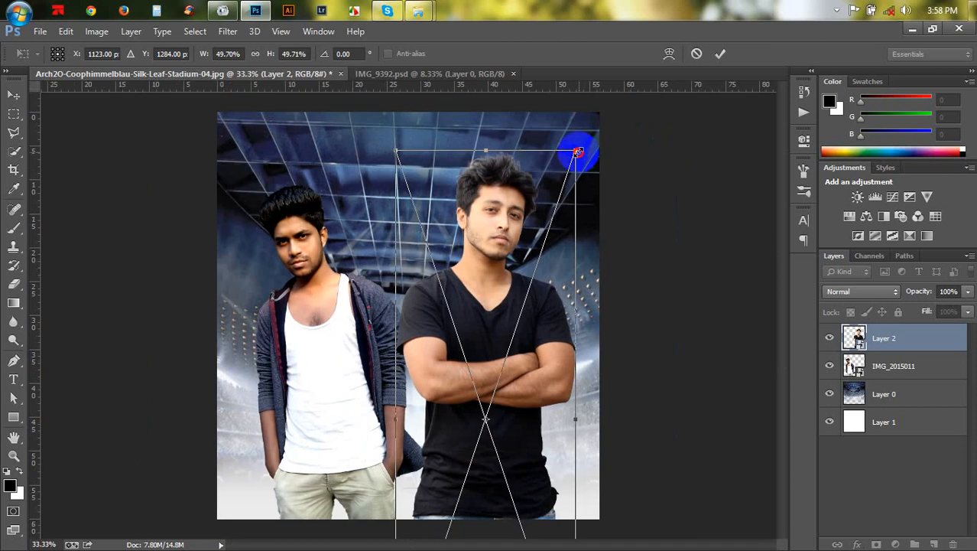
pyautogui.moveTo(579, 151); pyautogui.dragTo(563, 164)
pyautogui.moveTo(510, 260); pyautogui.dragTo(502, 239)
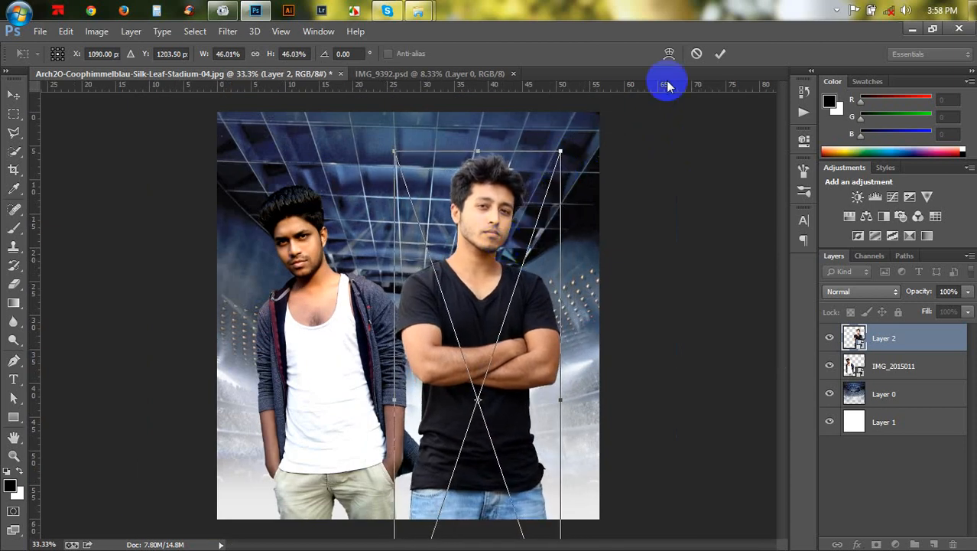
pyautogui.press('Return')
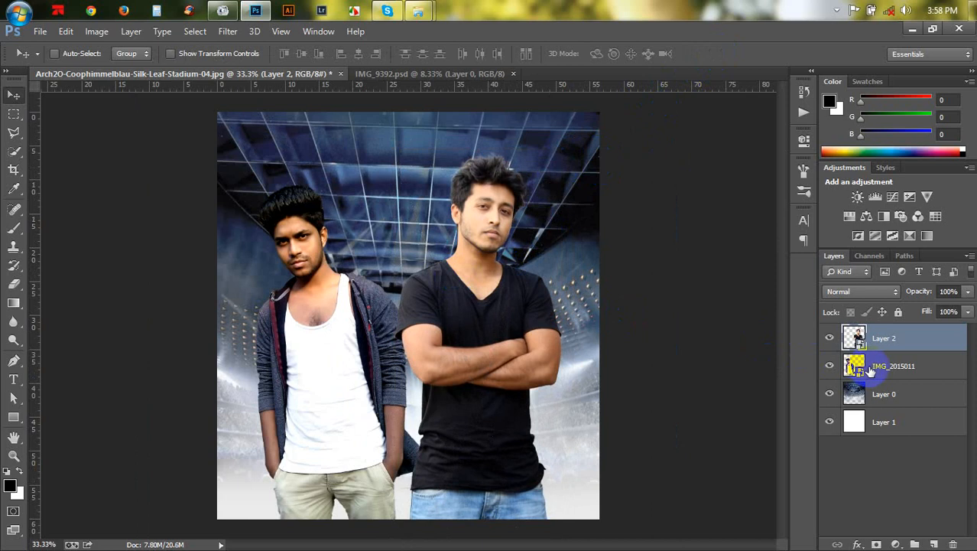
# - Rotate the IMG_2015011 person to about -3 degrees and commit the transform
pyautogui.click(870, 371)
pyautogui.hotkey('ctrl', 't')
pyautogui.moveTo(631, 356); pyautogui.dragTo(626, 366)
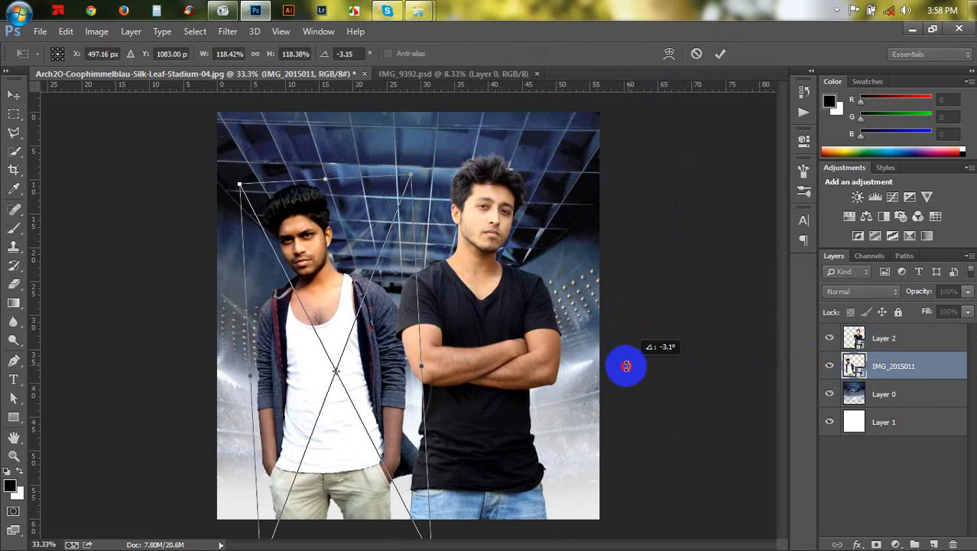
pyautogui.press('Return')
# - Switch to Windows Explorer and browse the TANVIR HD (J:) folders down to MY PHOTO > PSD & PHOTO EIDT
pyautogui.moveTo(418, 11)
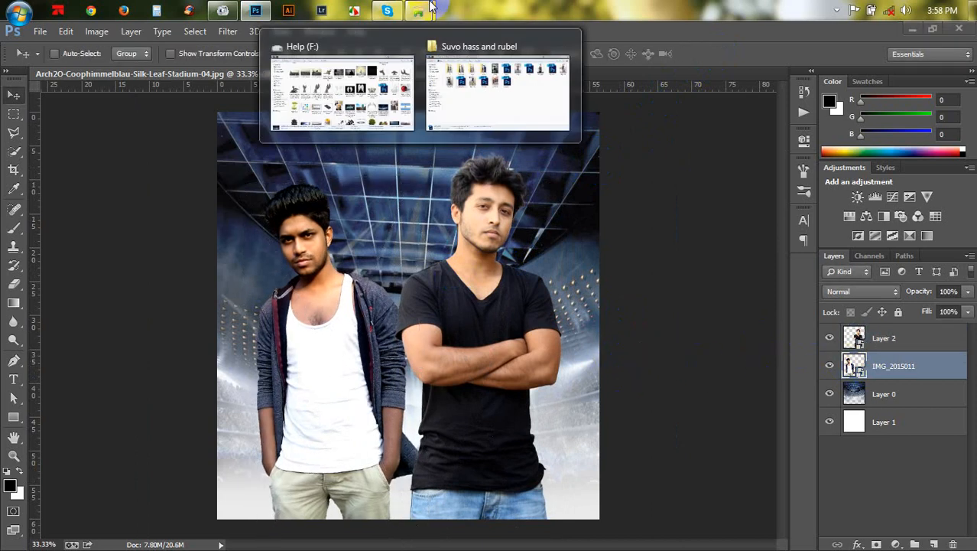
pyautogui.click(490, 96)
pyautogui.click(53, 386)
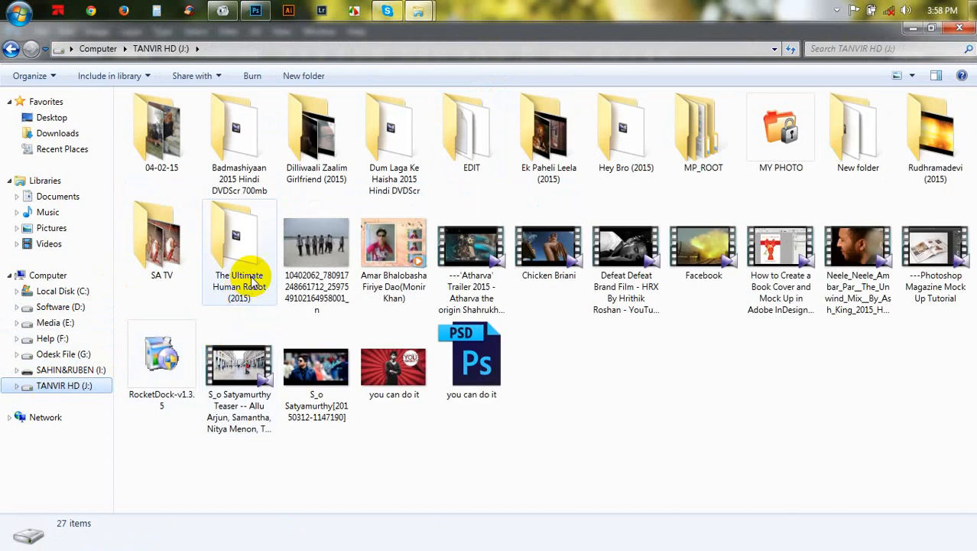
pyautogui.doubleClick(490, 177)
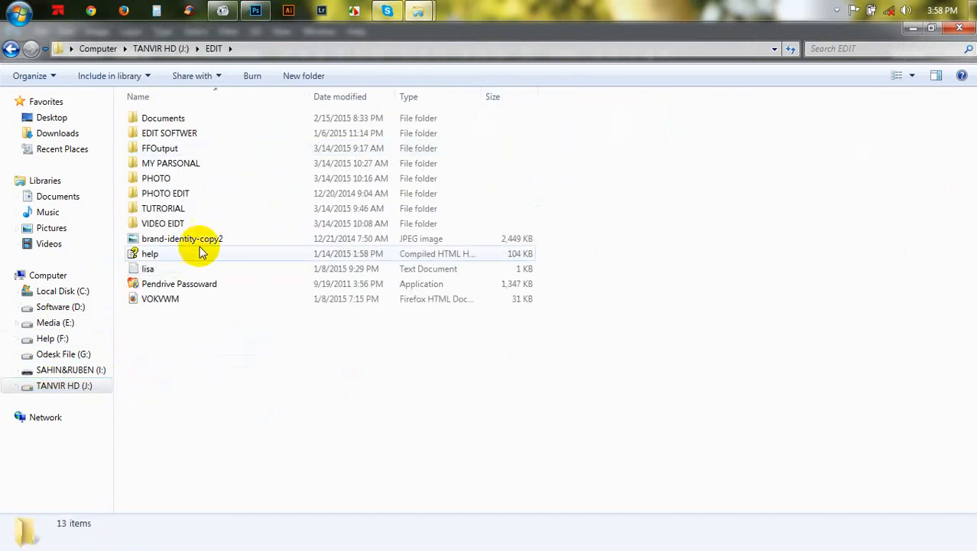
pyautogui.doubleClick(187, 168)
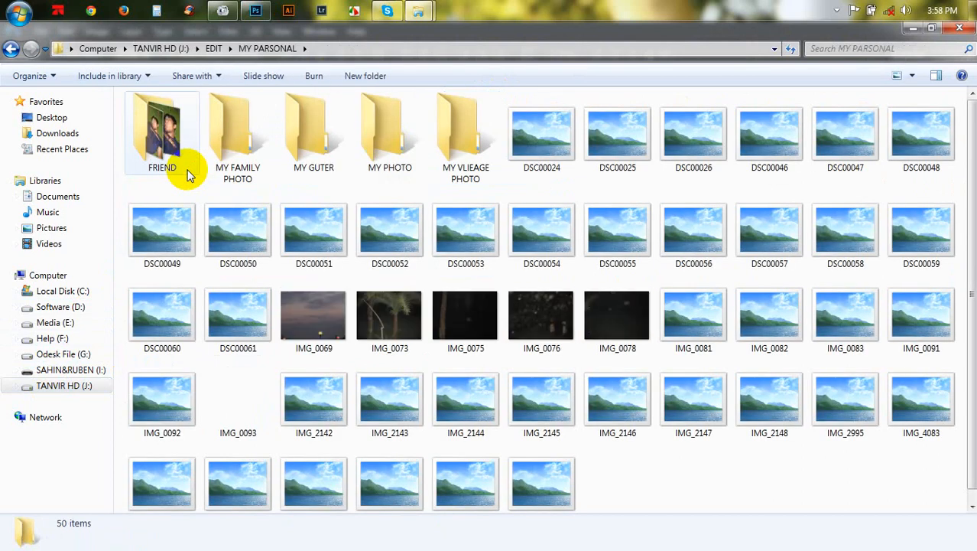
pyautogui.doubleClick(188, 170)
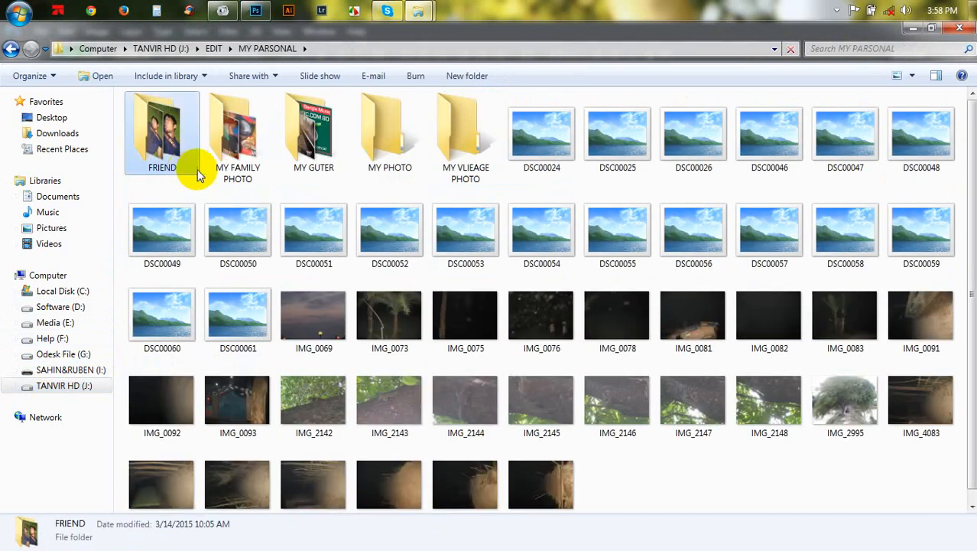
pyautogui.click(257, 161)
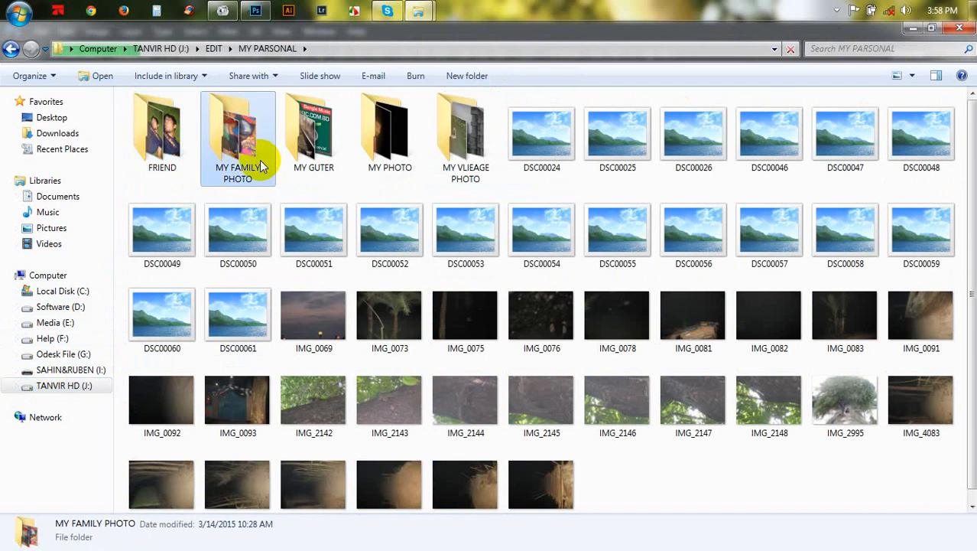
pyautogui.doubleClick(384, 148)
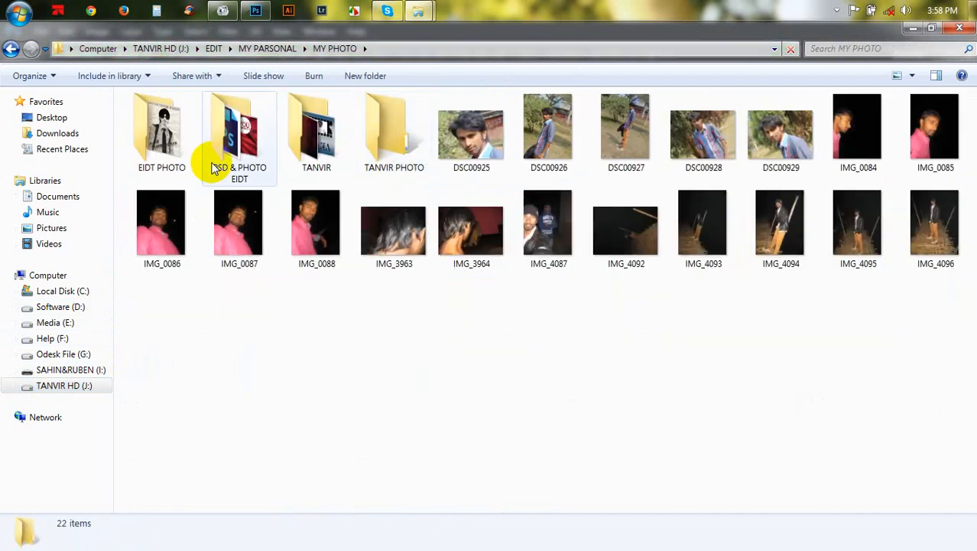
pyautogui.doubleClick(253, 138)
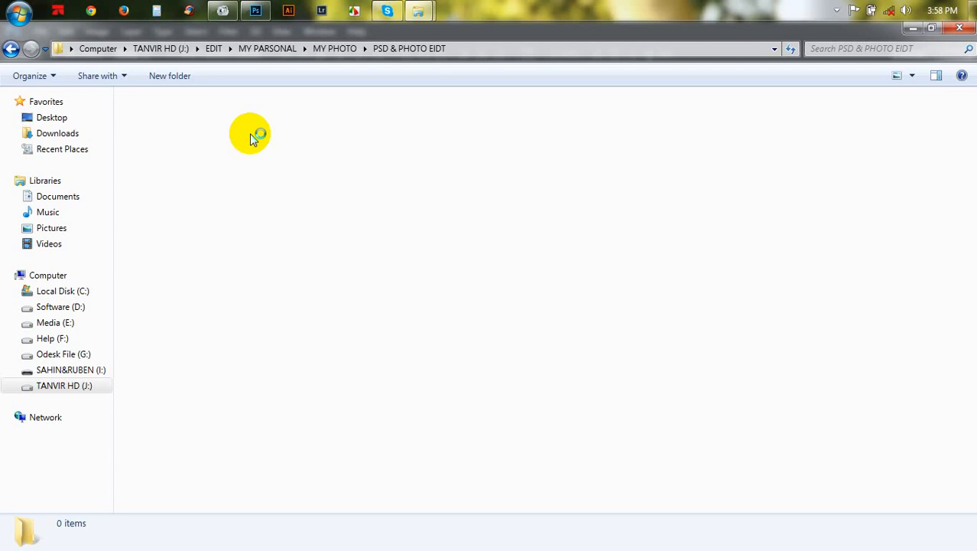
pyautogui.hotkey('alt', 'Tab')
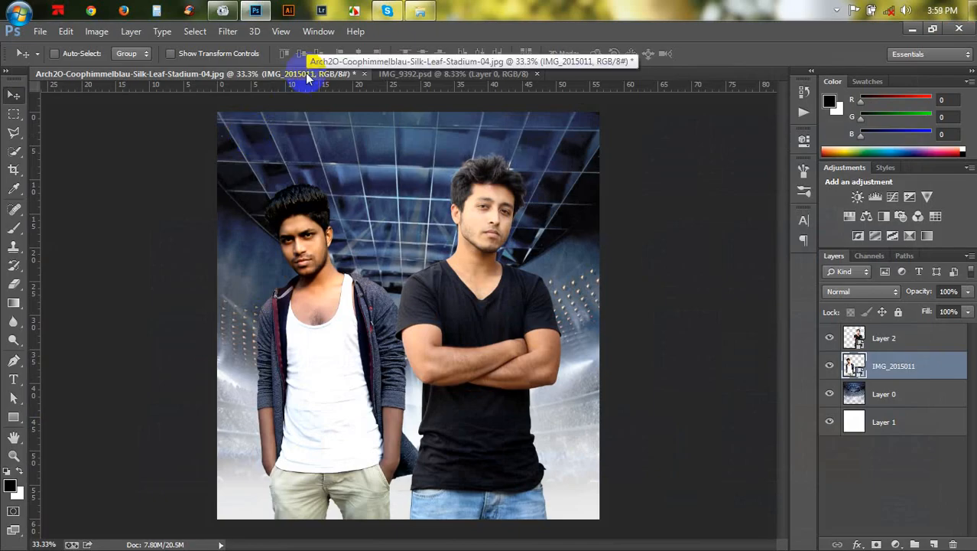
pyautogui.click(423, 9)
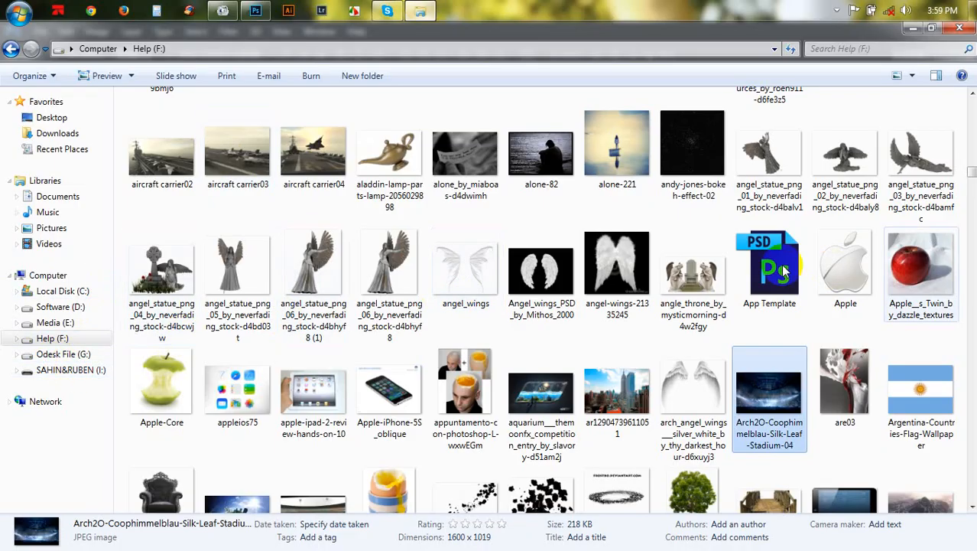
pyautogui.click(915, 34)
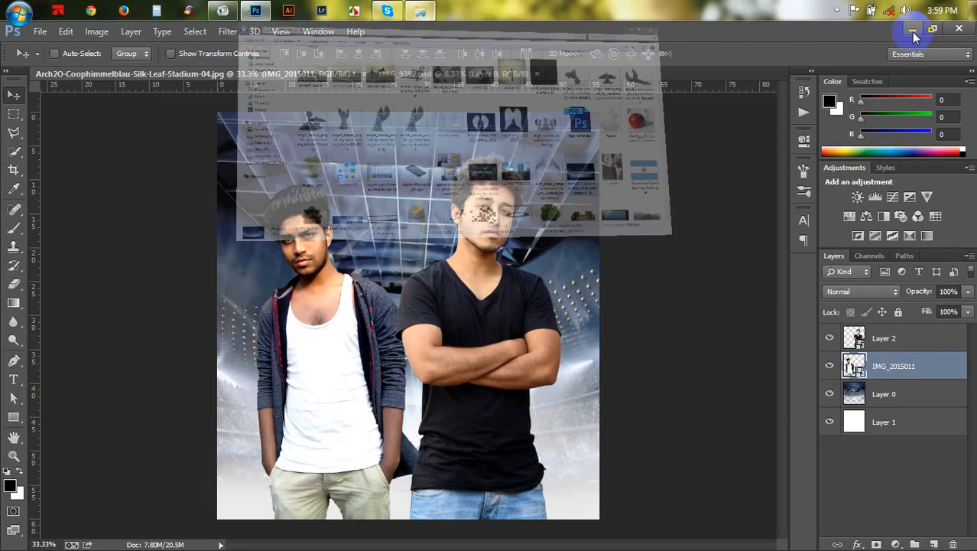
pyautogui.click(430, 11)
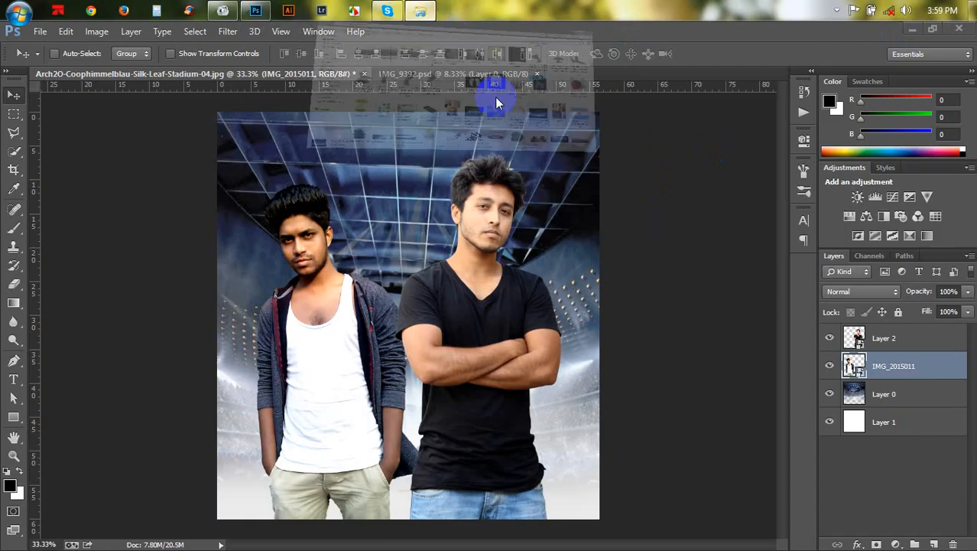
# - Scroll through the Help (F:) image folder thumbnails looking for an image to add
pyautogui.scroll(-3, 666, 282)
pyautogui.scroll(-3, 667, 282)
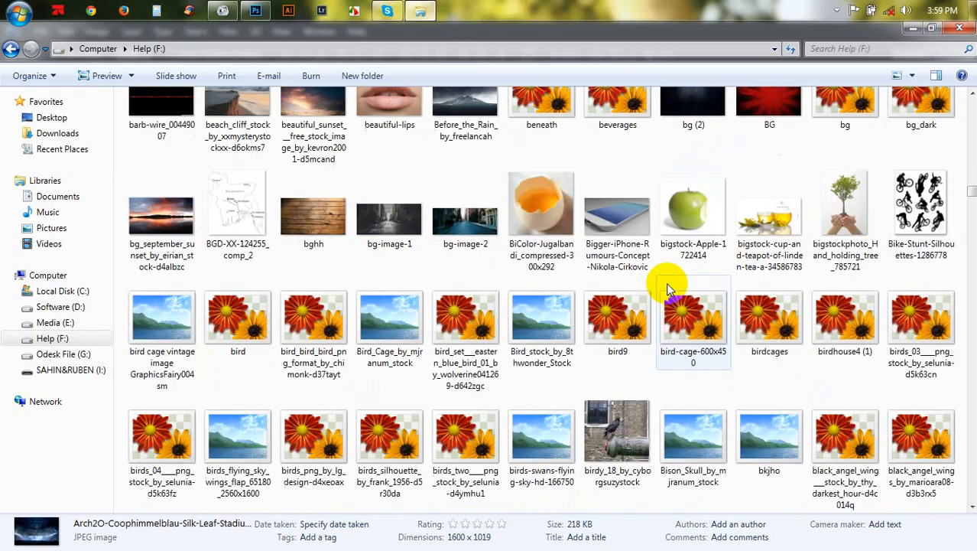
pyautogui.scroll(5, 667, 282)
pyautogui.scroll(-2, 667, 282)
pyautogui.scroll(-3, 666, 287)
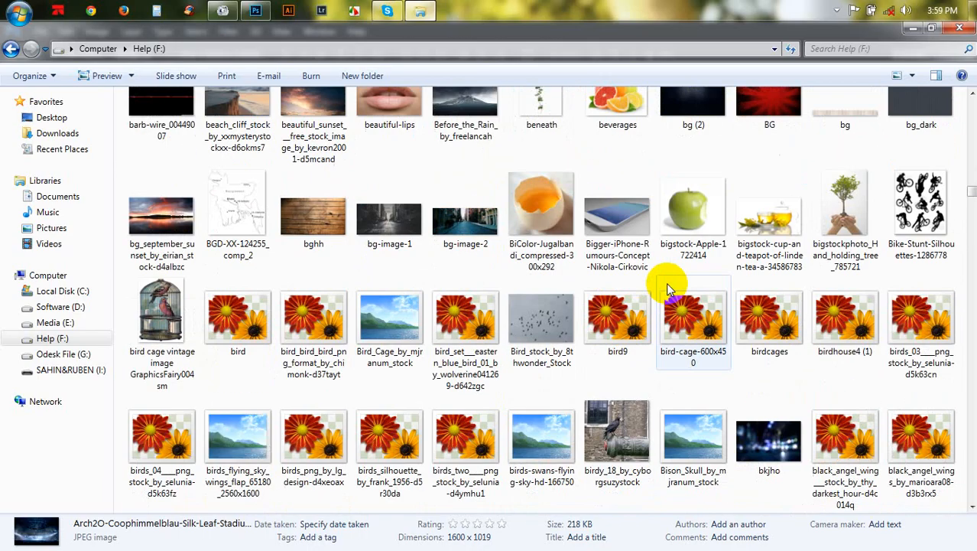
pyautogui.scroll(-9, 667, 287)
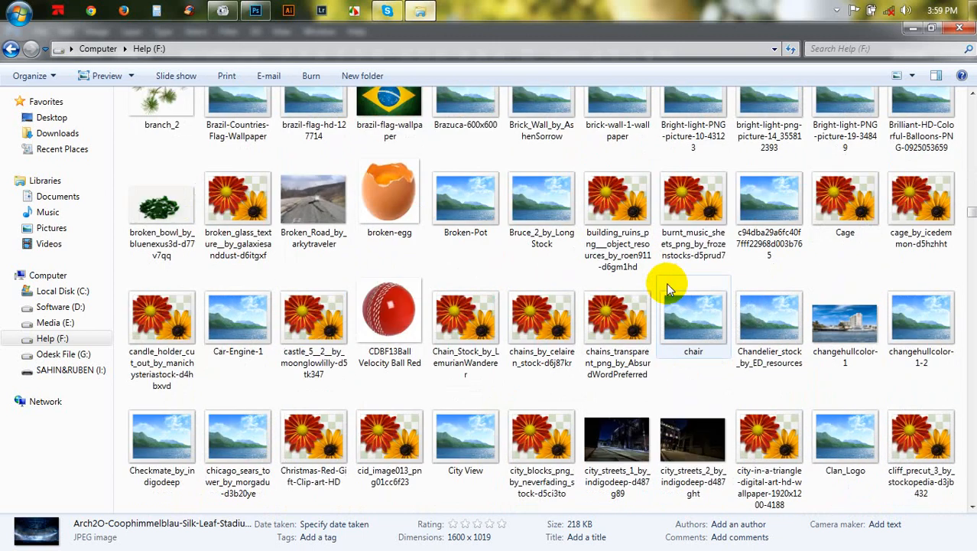
pyautogui.scroll(-3, 667, 286)
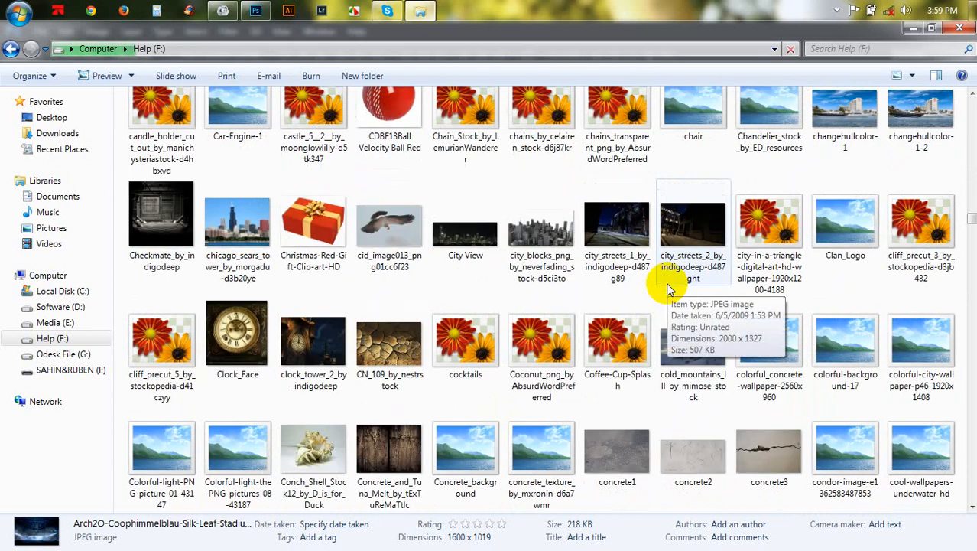
pyautogui.scroll(-3, 666, 287)
pyautogui.scroll(-3, 666, 287)
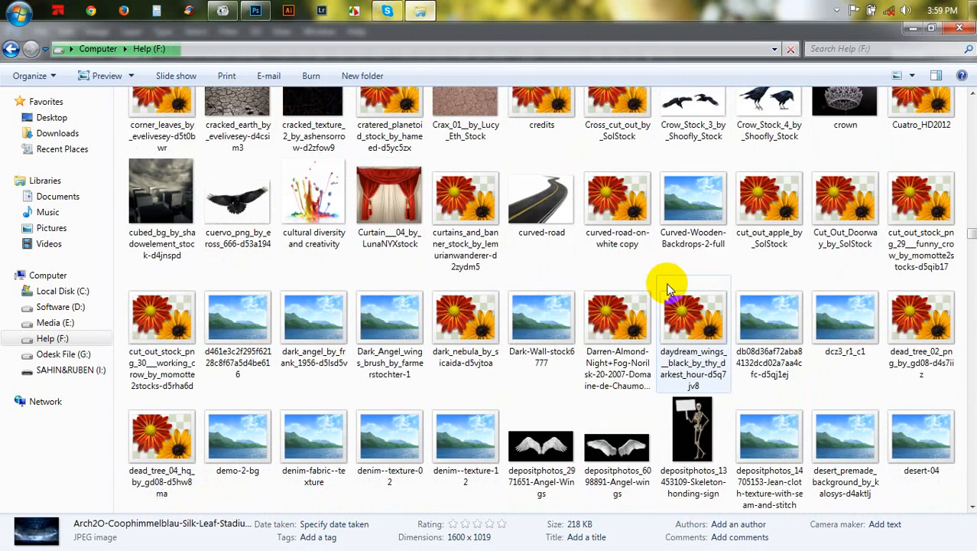
pyautogui.scroll(-3, 666, 287)
pyautogui.scroll(-3, 666, 287)
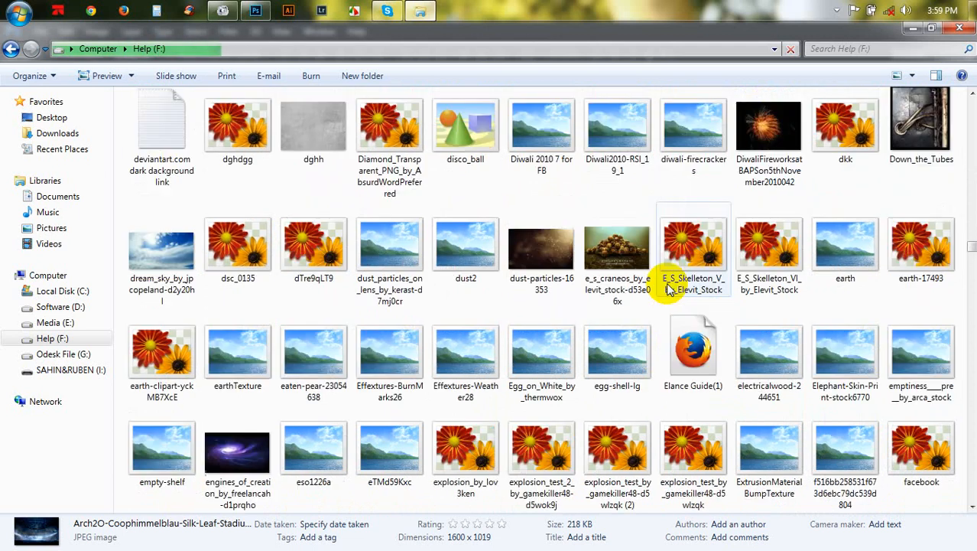
pyautogui.scroll(-3, 666, 287)
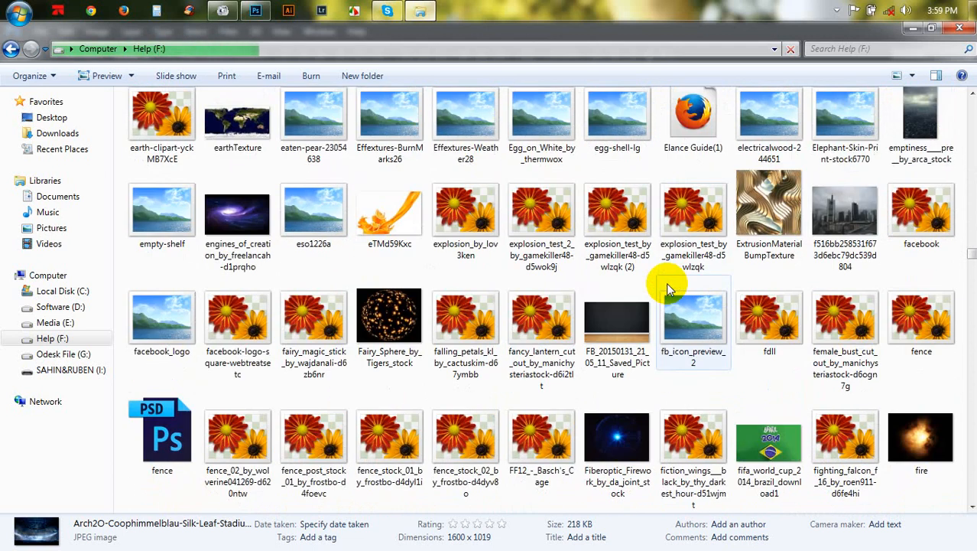
pyautogui.scroll(-3, 666, 287)
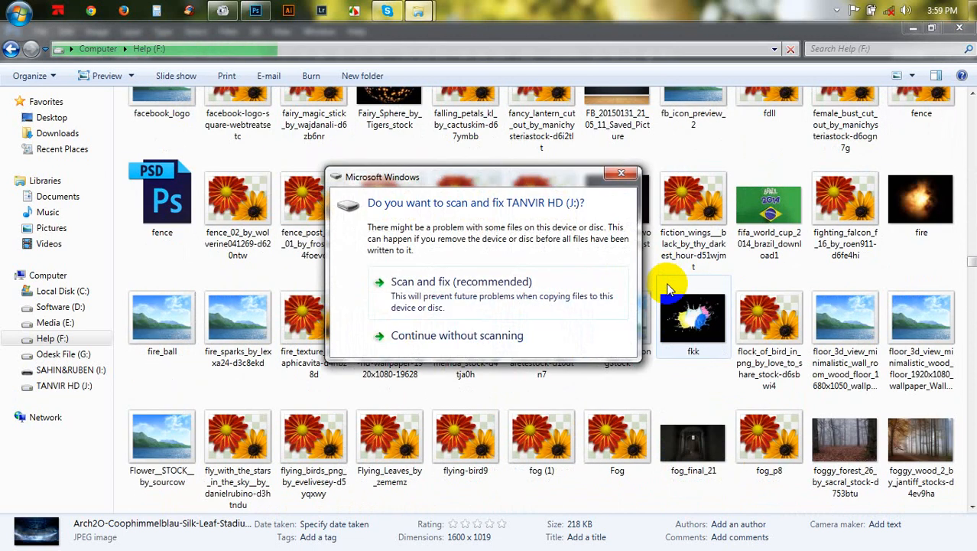
# - Close the drive scan-and-fix prompt and the AutoPlay window that pop up
pyautogui.click(621, 175)
pyautogui.click(608, 187)
pyautogui.scroll(-3, 612, 222)
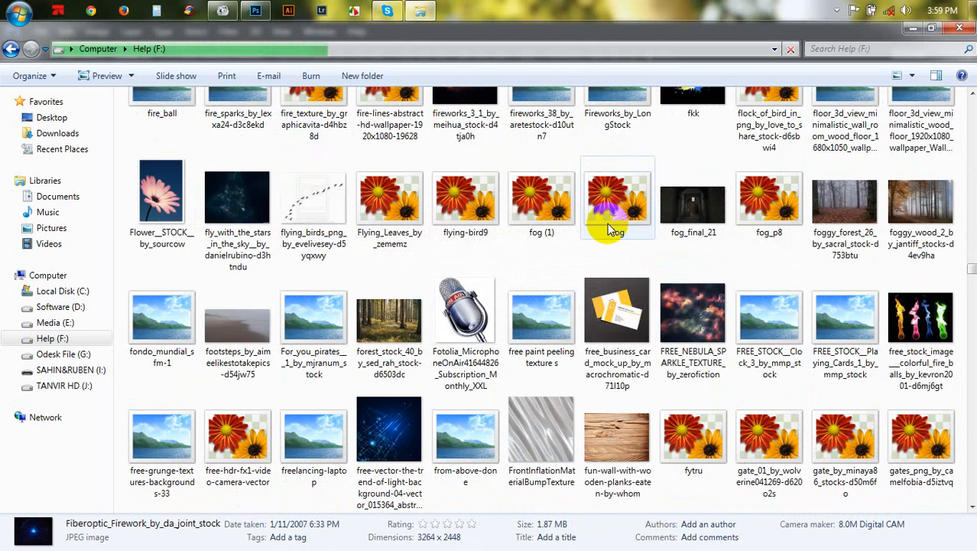
pyautogui.scroll(-3, 609, 228)
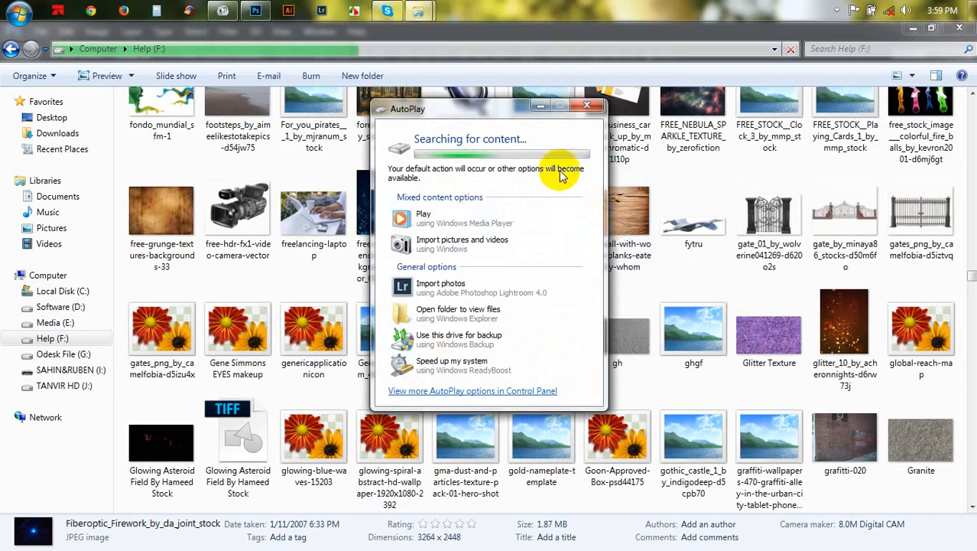
pyautogui.click(586, 105)
pyautogui.click(652, 207)
# - Keep browsing further down the image folder thumbnails for a suitable overlay image
pyautogui.scroll(-3, 654, 210)
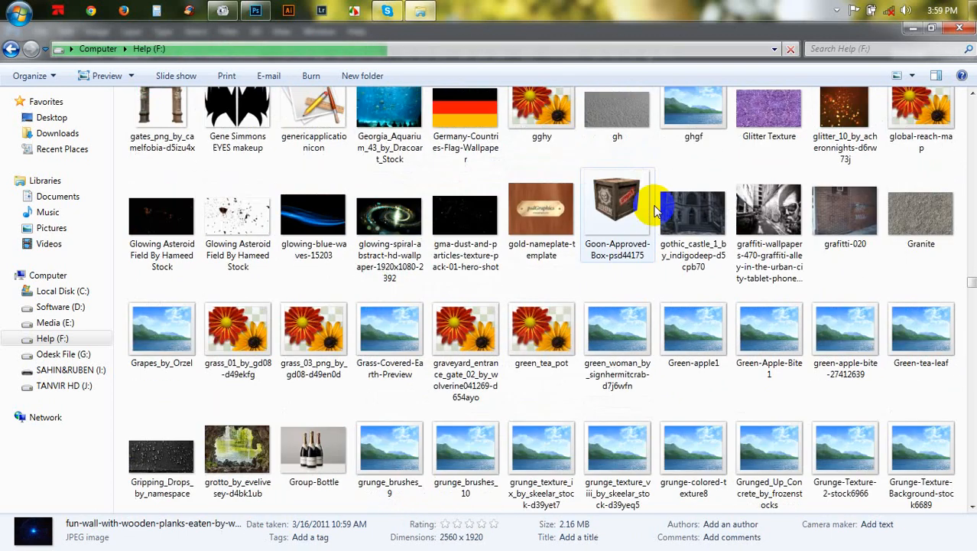
pyautogui.scroll(-3, 654, 210)
pyautogui.scroll(-3, 654, 210)
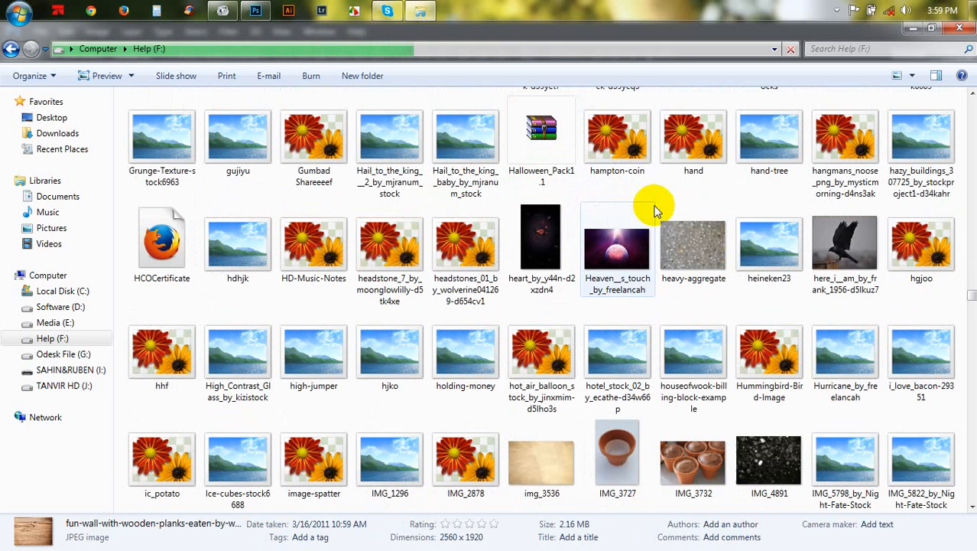
pyautogui.scroll(-3, 654, 210)
pyautogui.scroll(-3, 654, 211)
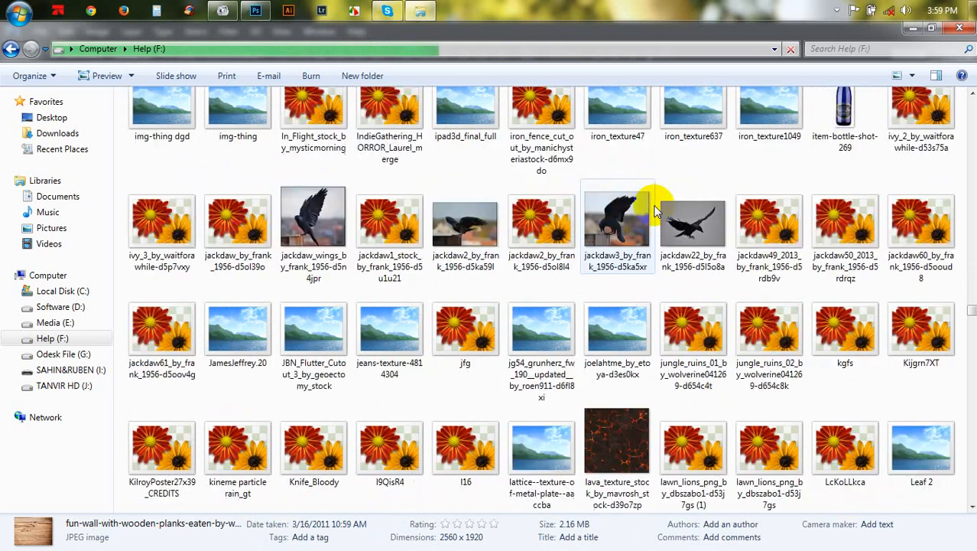
pyautogui.scroll(-3, 654, 211)
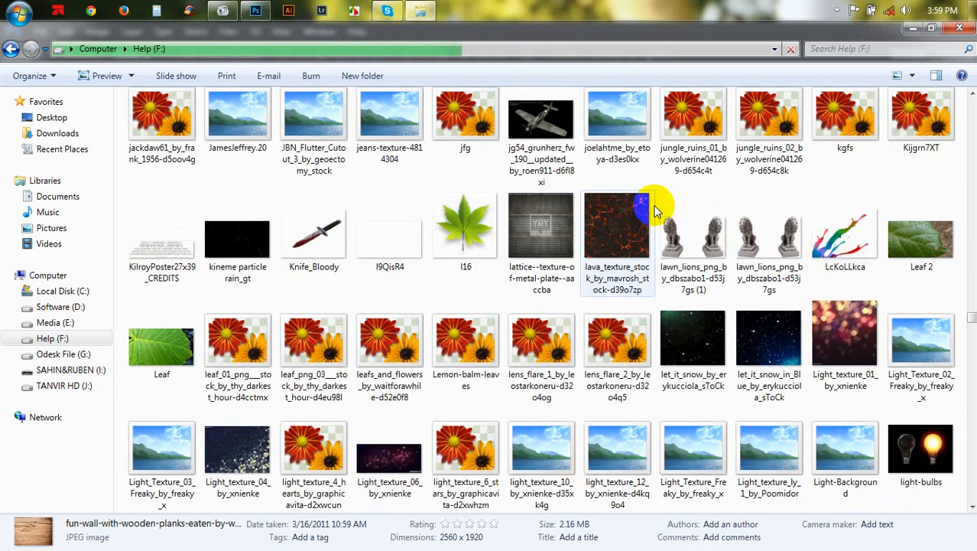
pyautogui.scroll(-3, 654, 210)
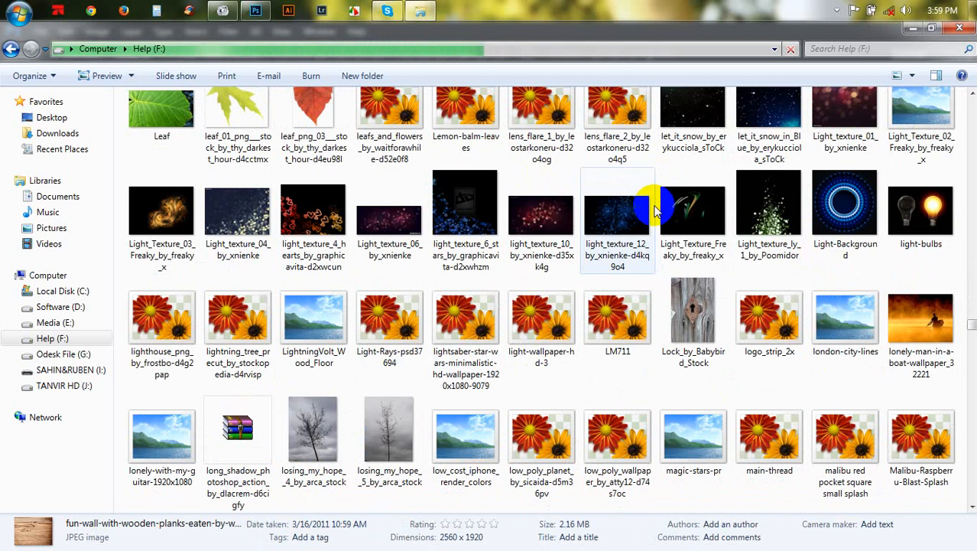
pyautogui.scroll(-3, 654, 210)
pyautogui.scroll(-3, 654, 210)
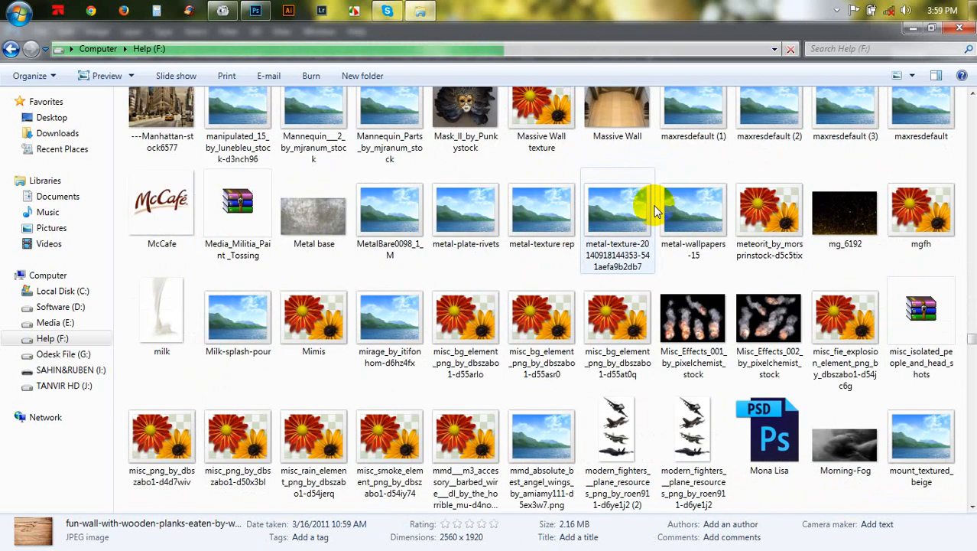
pyautogui.scroll(-3, 654, 211)
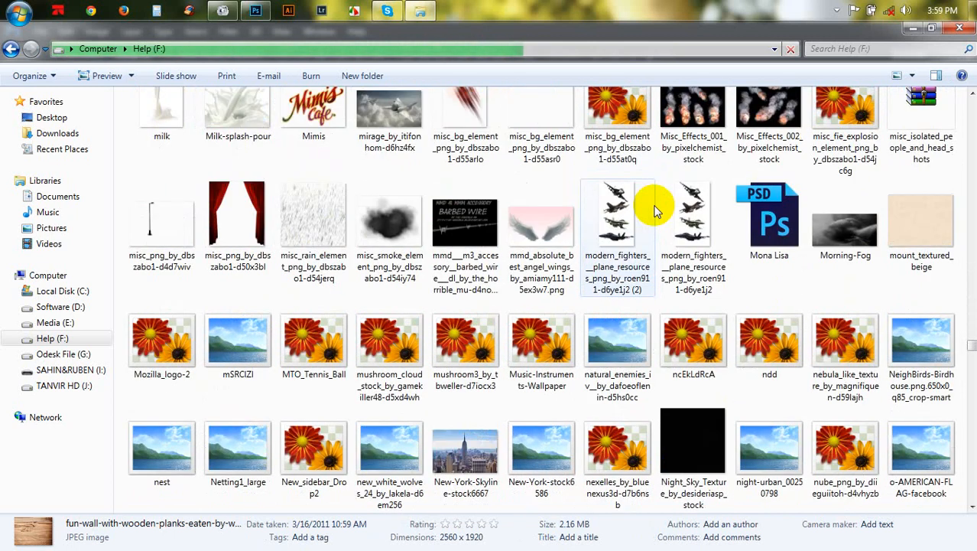
pyautogui.scroll(-3, 653, 211)
pyautogui.scroll(-3, 654, 210)
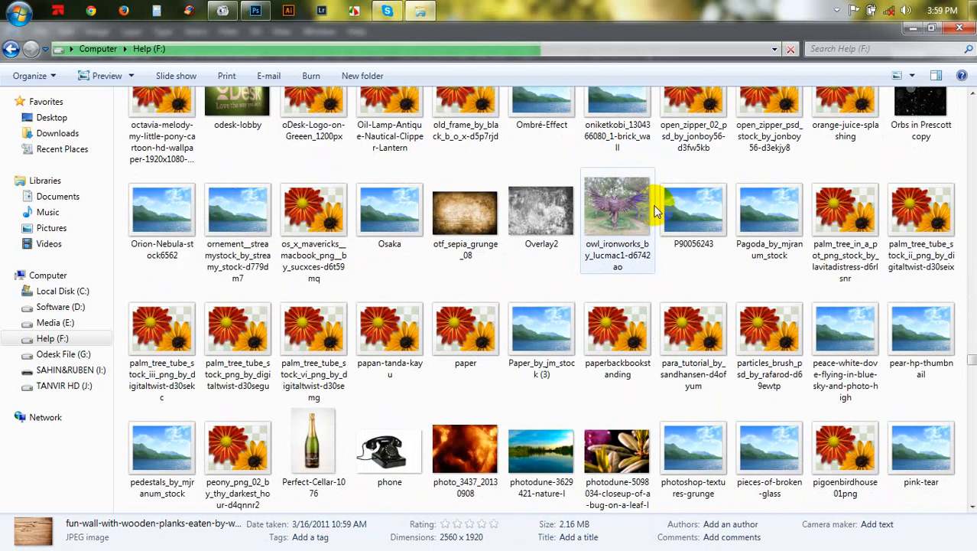
pyautogui.scroll(-3, 654, 210)
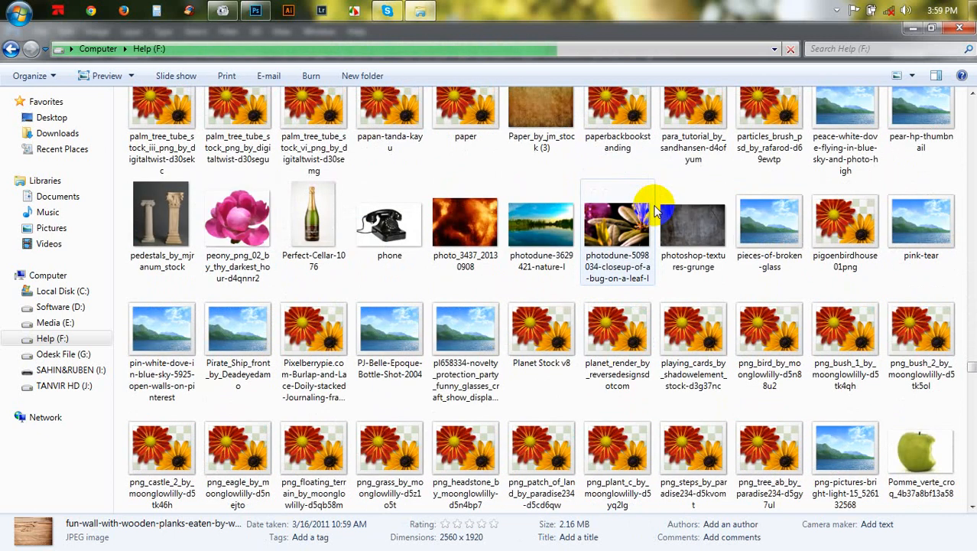
pyautogui.scroll(-3, 654, 211)
pyautogui.scroll(-3, 654, 210)
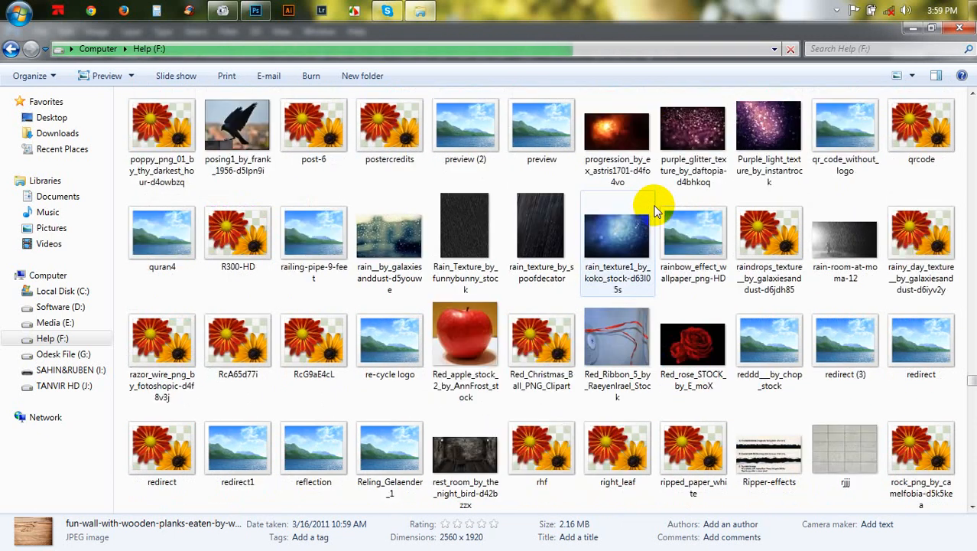
pyautogui.scroll(-3, 654, 210)
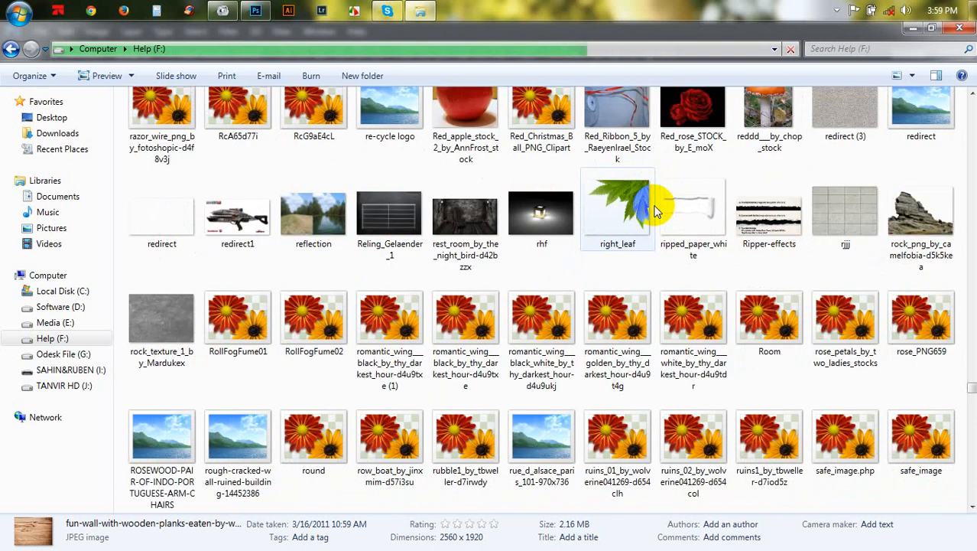
pyautogui.scroll(-3, 654, 211)
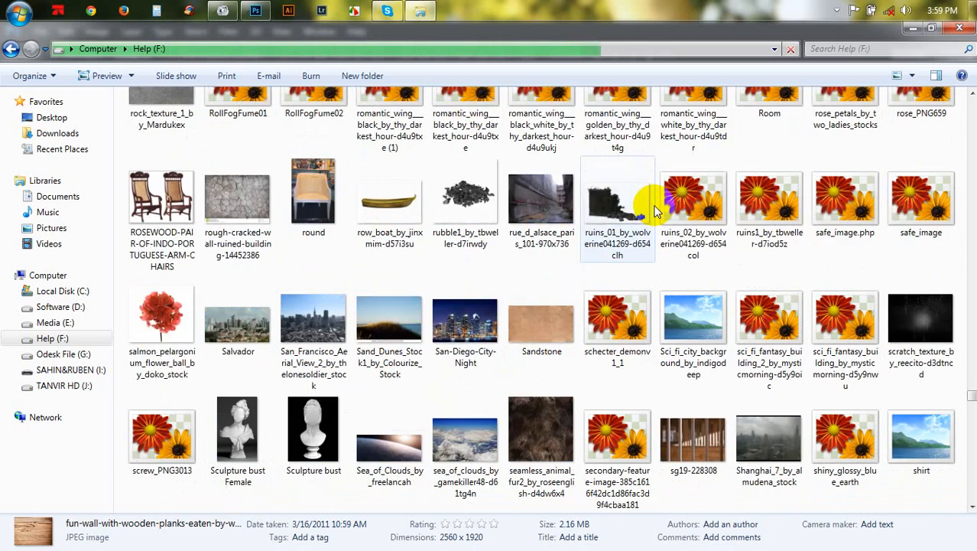
pyautogui.scroll(-3, 654, 210)
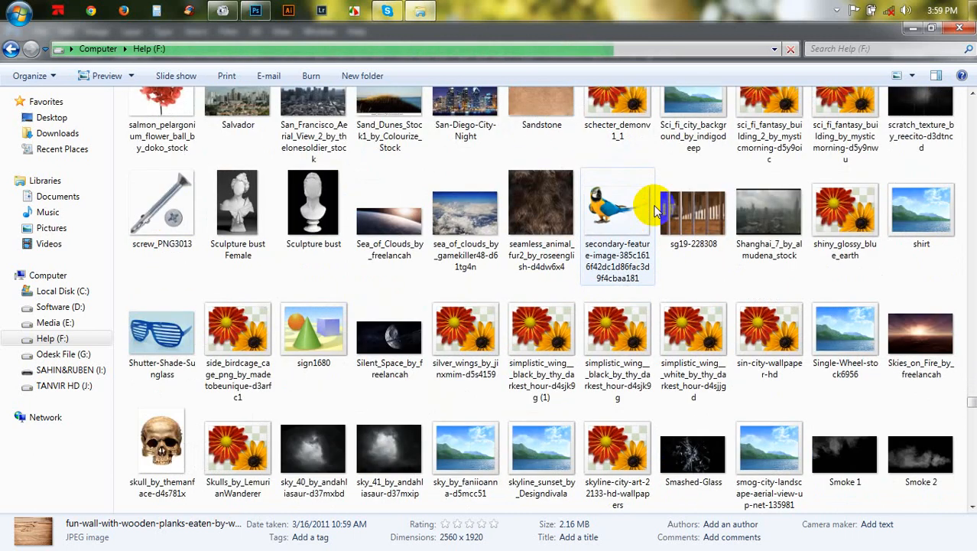
pyautogui.scroll(-4, 654, 210)
pyautogui.scroll(-4, 654, 210)
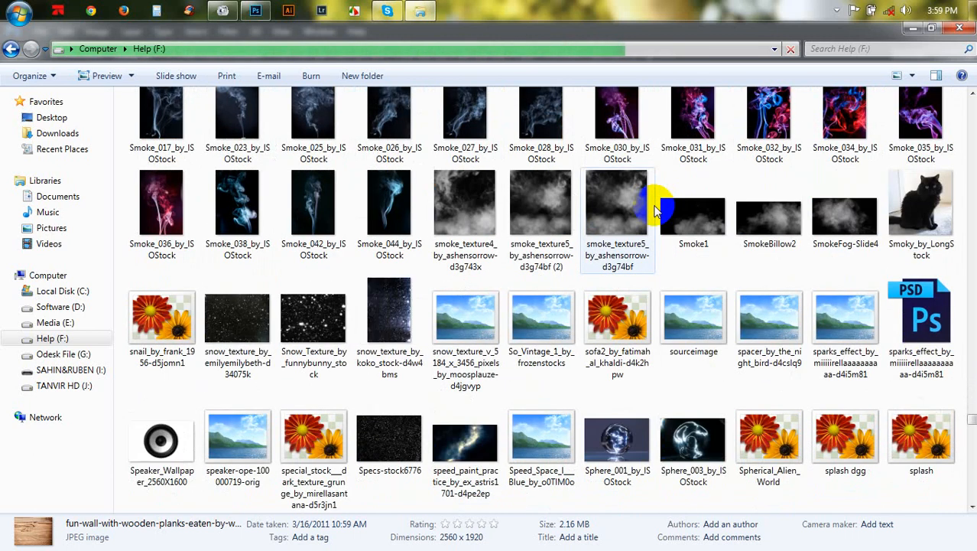
pyautogui.scroll(-3, 654, 210)
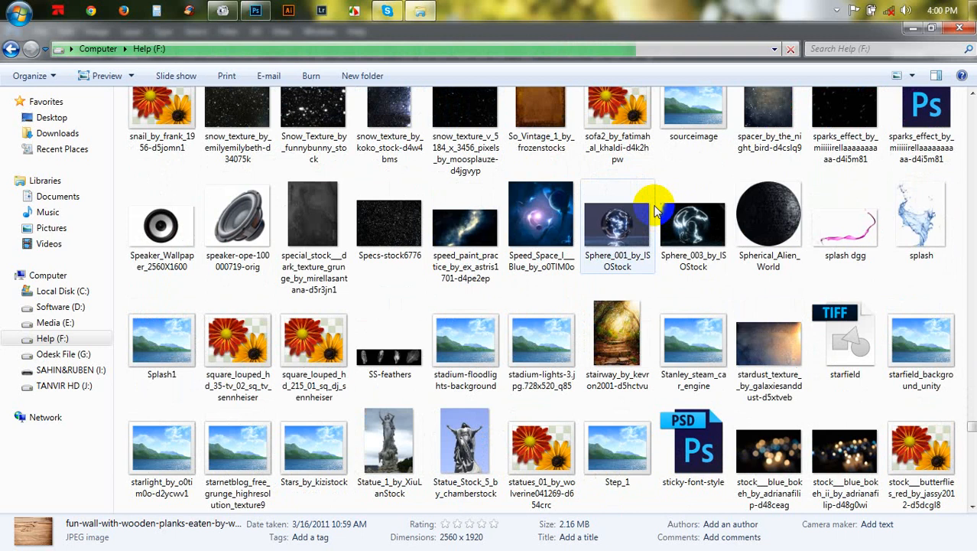
pyautogui.scroll(-3, 654, 211)
pyautogui.scroll(-3, 654, 211)
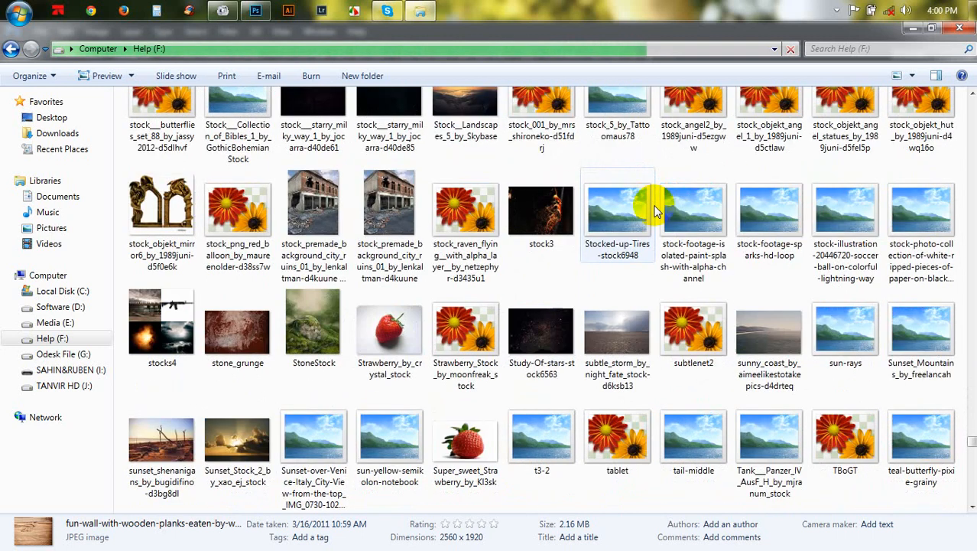
pyautogui.scroll(-3, 654, 211)
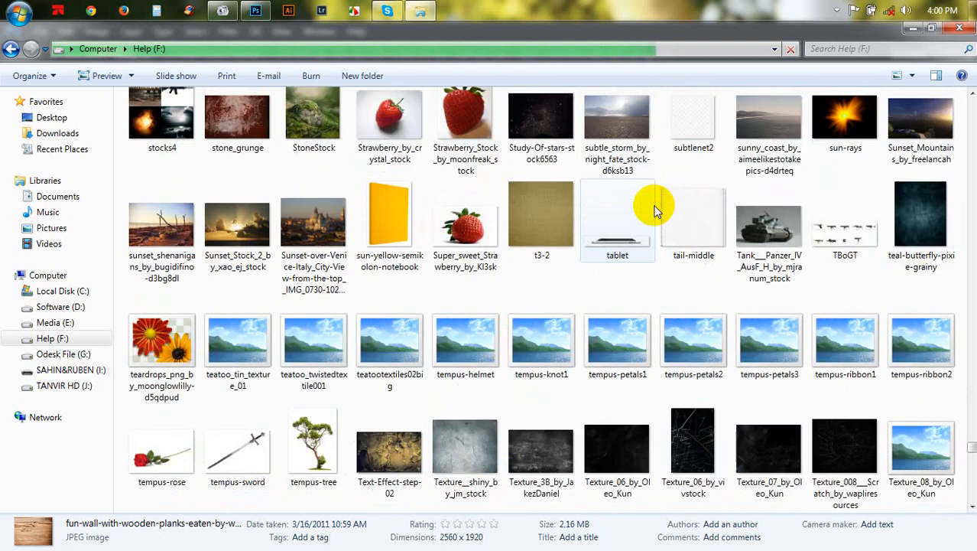
pyautogui.scroll(-3, 654, 210)
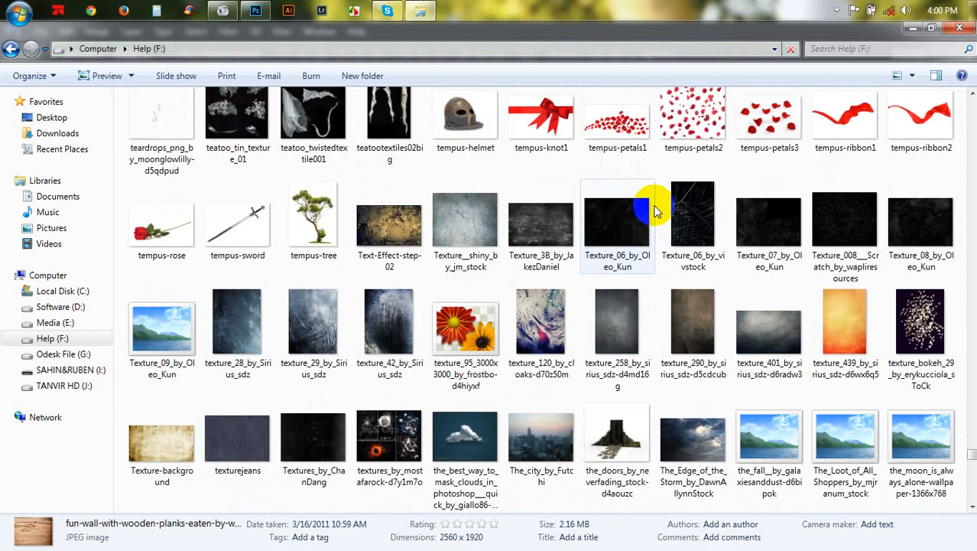
pyautogui.scroll(-3, 654, 211)
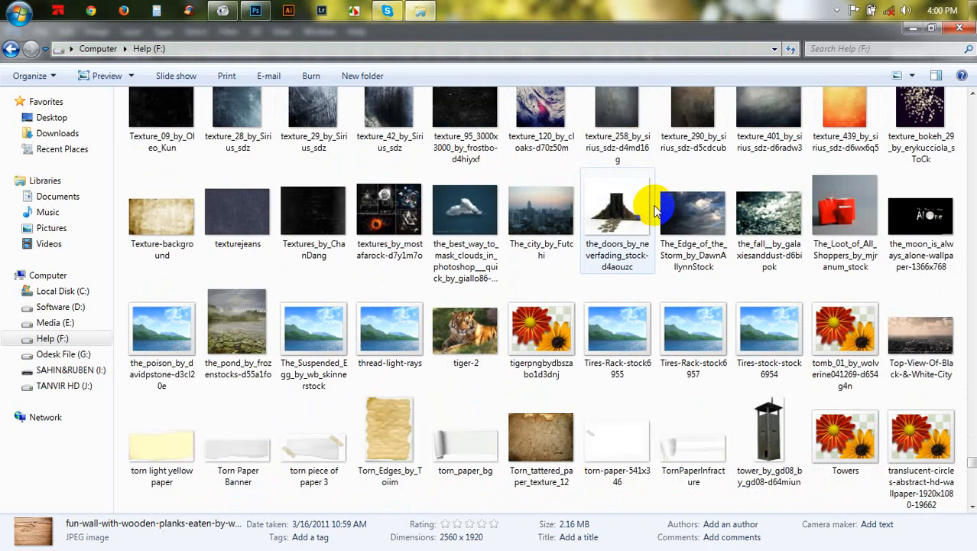
# - Drag the transparent_wiremesh_2 image from the folder into the stadium composite as a new layer
pyautogui.scroll(-3, 654, 210)
pyautogui.scroll(-3, 653, 211)
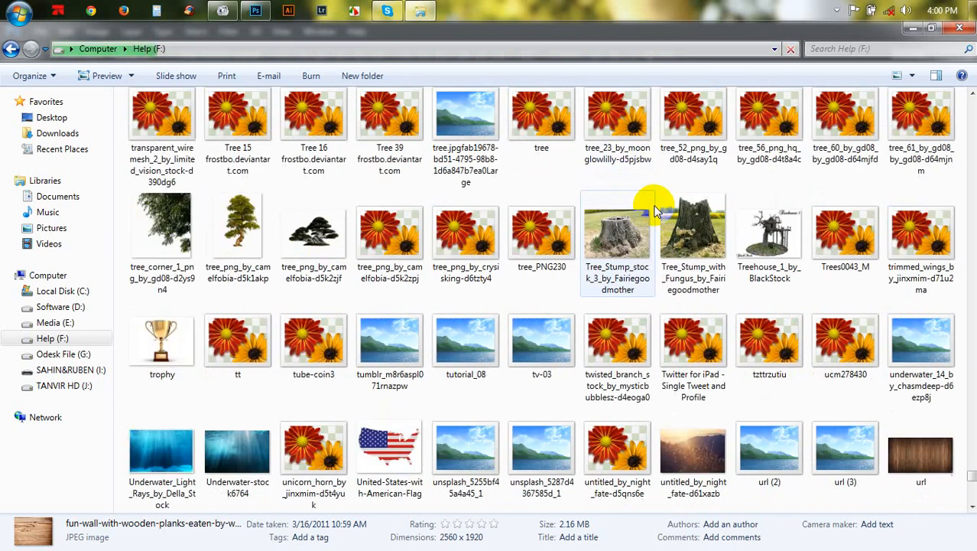
pyautogui.scroll(2, 654, 210)
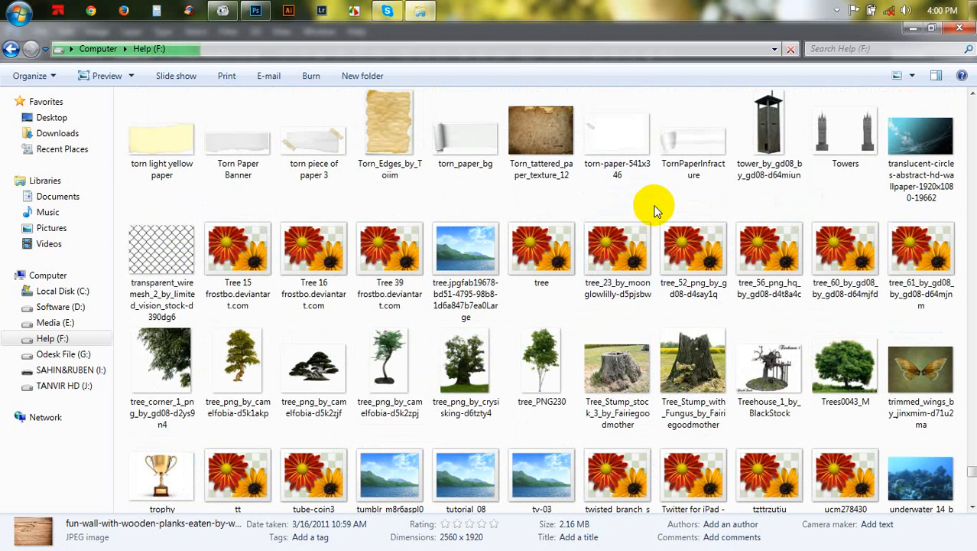
pyautogui.moveTo(192, 247); pyautogui.dragTo(388, 229)
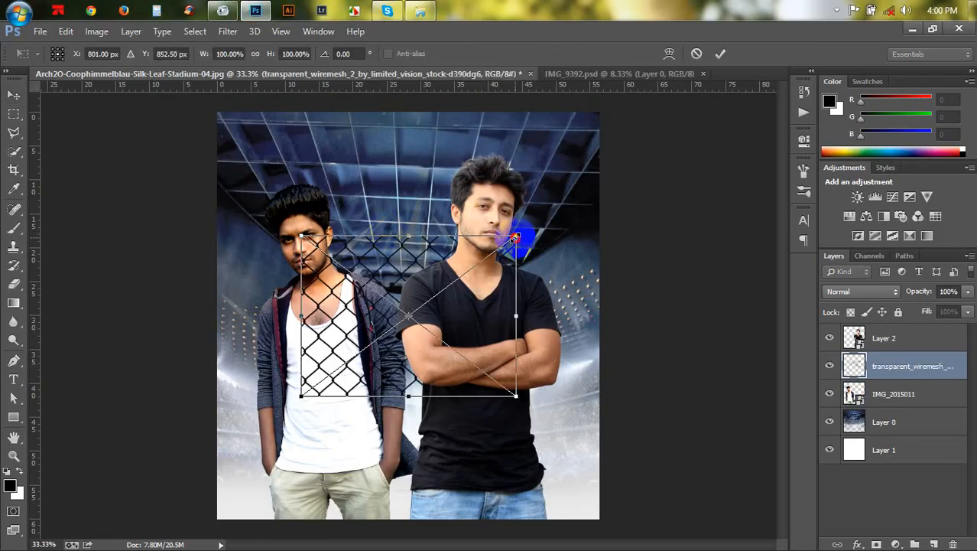
# - Scale the wire mesh to about 99% and move it to the canvas's upper-left corner
pyautogui.moveTo(516, 238)
pyautogui.mouseDown()
pyautogui.moveTo(753, 153)
pyautogui.moveTo(727, 148)
pyautogui.moveTo(690, 162)
pyautogui.moveTo(694, 153)
pyautogui.moveTo(555, 223)
pyautogui.moveTo(545, 206)
pyautogui.moveTo(514, 238)
pyautogui.mouseUp()
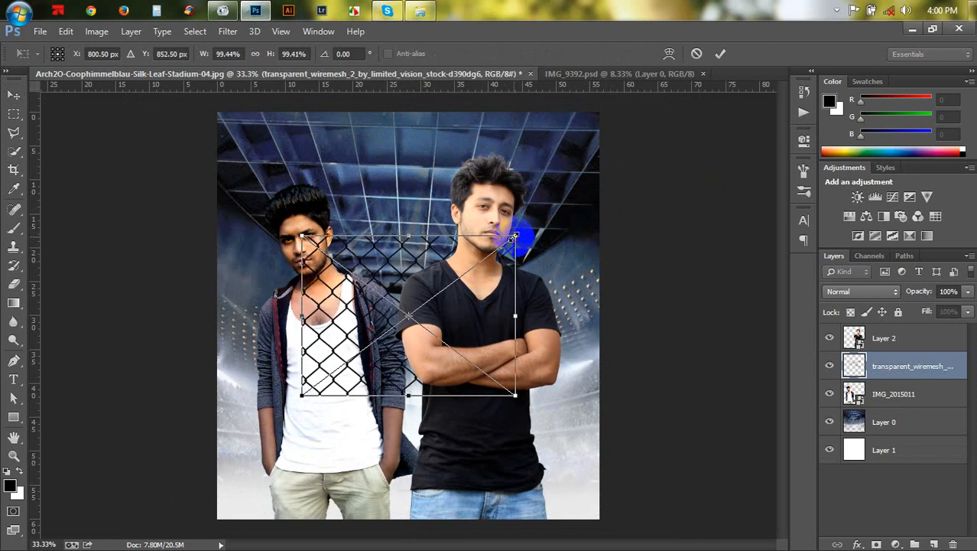
pyautogui.moveTo(493, 286); pyautogui.dragTo(406, 167)
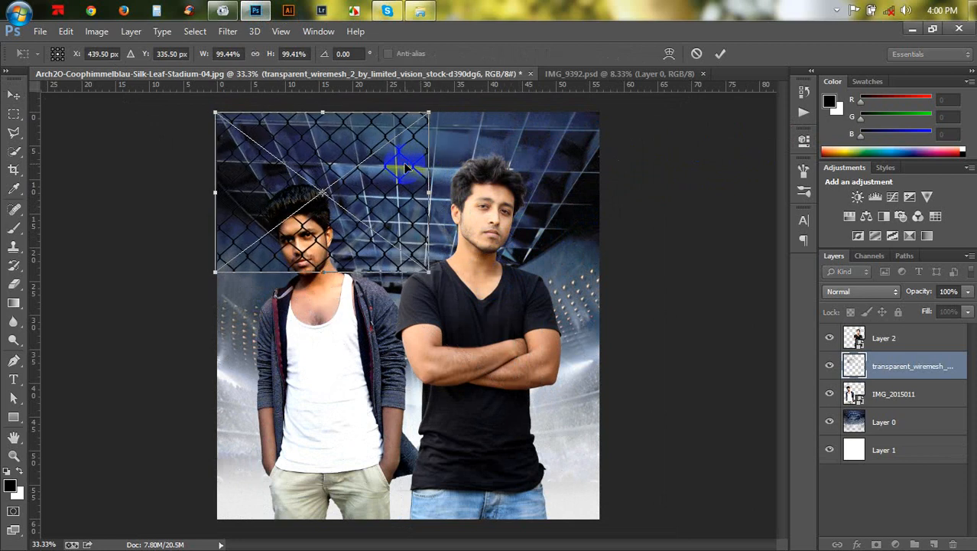
pyautogui.press('Return')
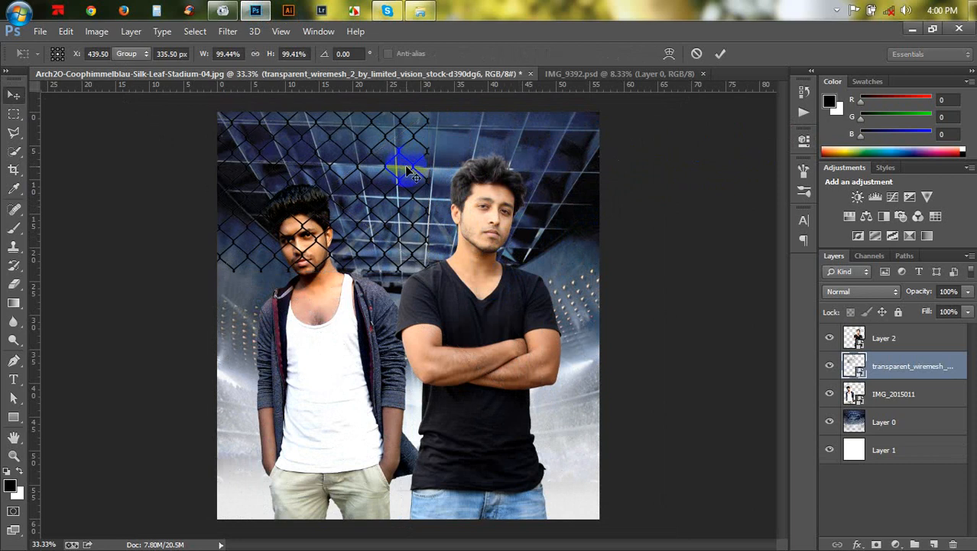
# - Position the mesh along the top of the canvas and duplicate its layer
pyautogui.moveTo(291, 201); pyautogui.dragTo(514, 185)
pyautogui.hotkey('ctrl', 'j')
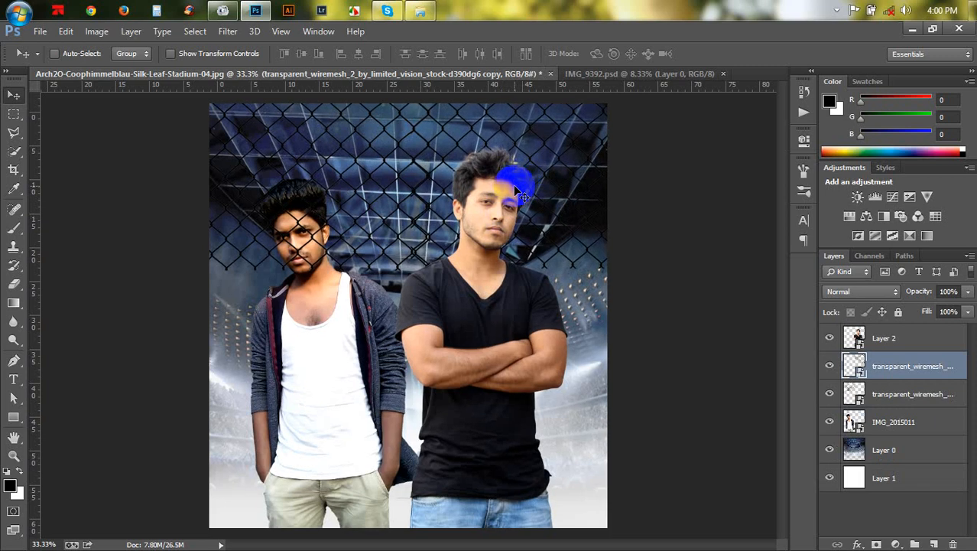
# - Align the mesh copy by stretching it to about 100.7% height and rotating it 0.53°, then merge both mesh layers
pyautogui.hotkey('ctrl', '+')
pyautogui.scroll(3, 502, 291)
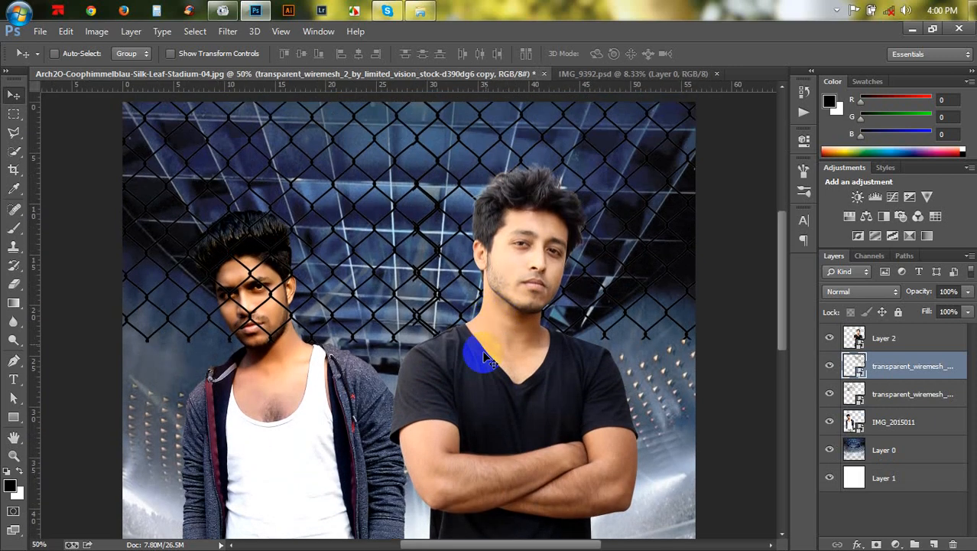
pyautogui.hotkey('ctrl', 't')
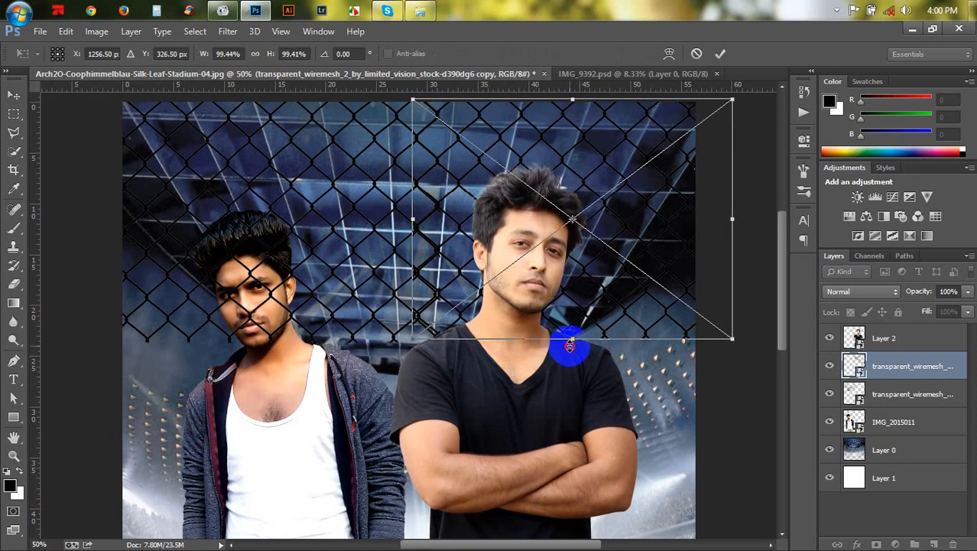
pyautogui.moveTo(570, 346); pyautogui.dragTo(571, 378)
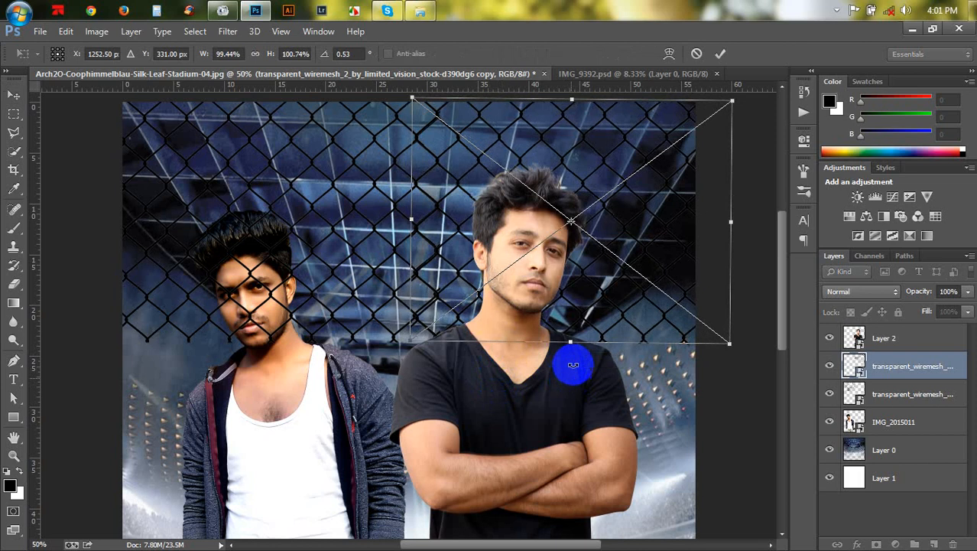
pyautogui.moveTo(577, 341); pyautogui.dragTo(580, 343)
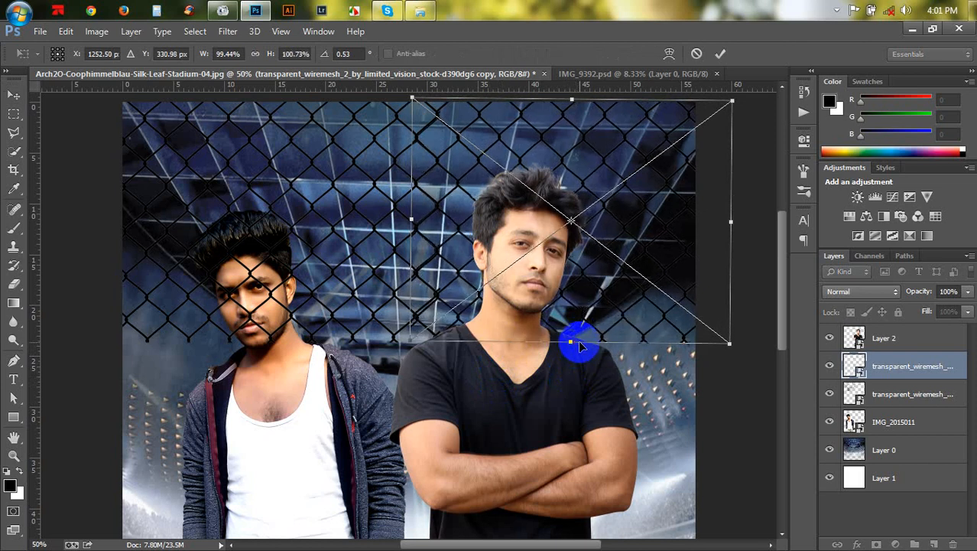
pyautogui.press('Up')
pyautogui.press('Up')
pyautogui.press('Up')
pyautogui.press('Up')
pyautogui.press('Left')
pyautogui.press('Left')
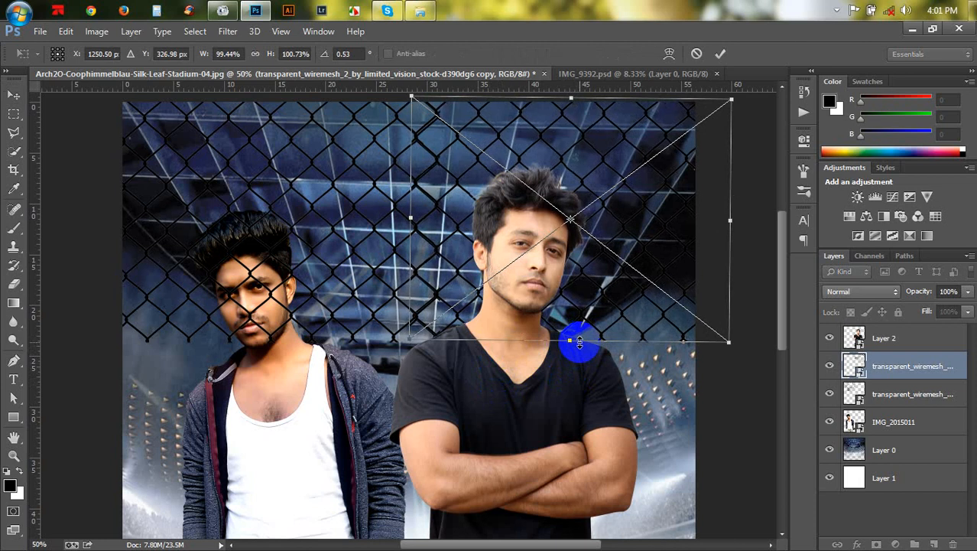
pyautogui.click(721, 55)
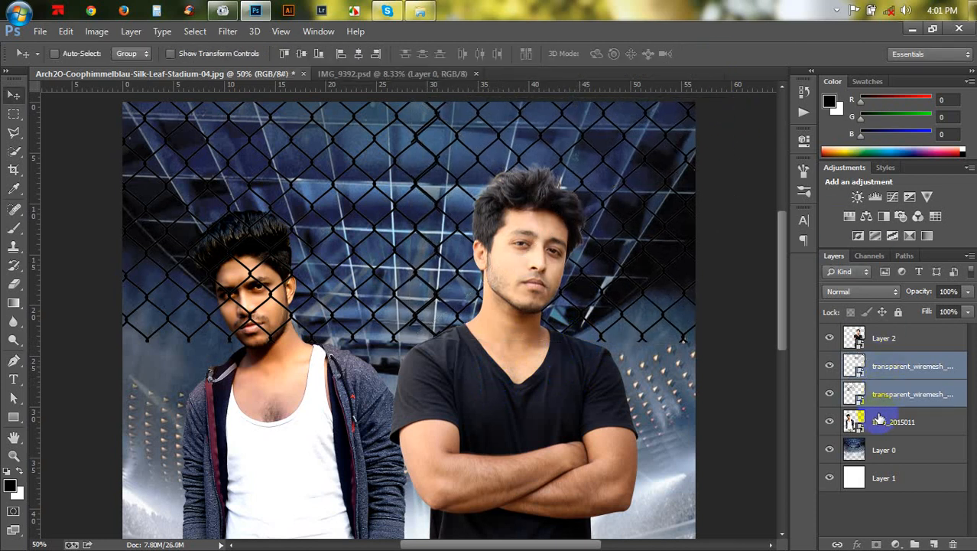
pyautogui.hotkey('ctrl', 'e')
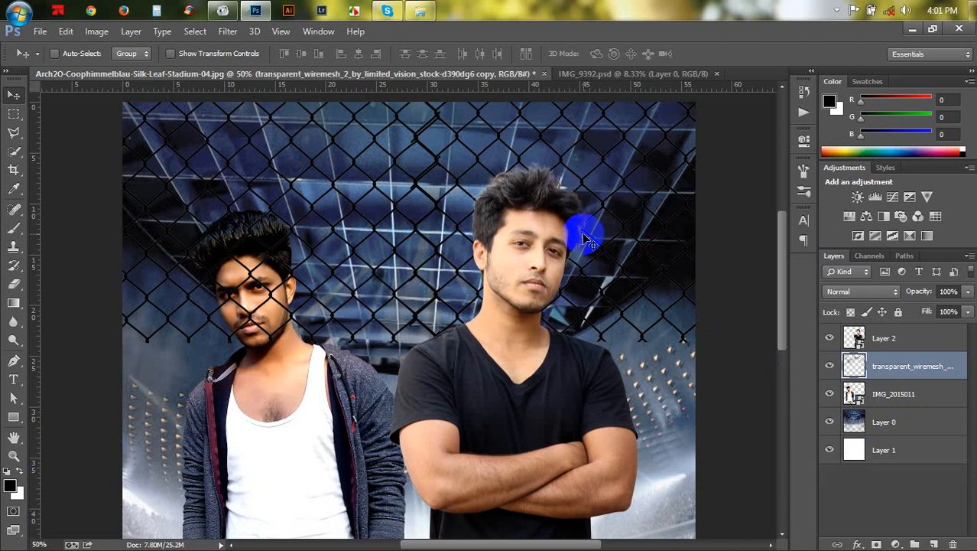
# - Drag a copy of the merged mesh down over the lower canvas and nudge it into alignment
pyautogui.moveTo(588, 241); pyautogui.dragTo(614, 430)
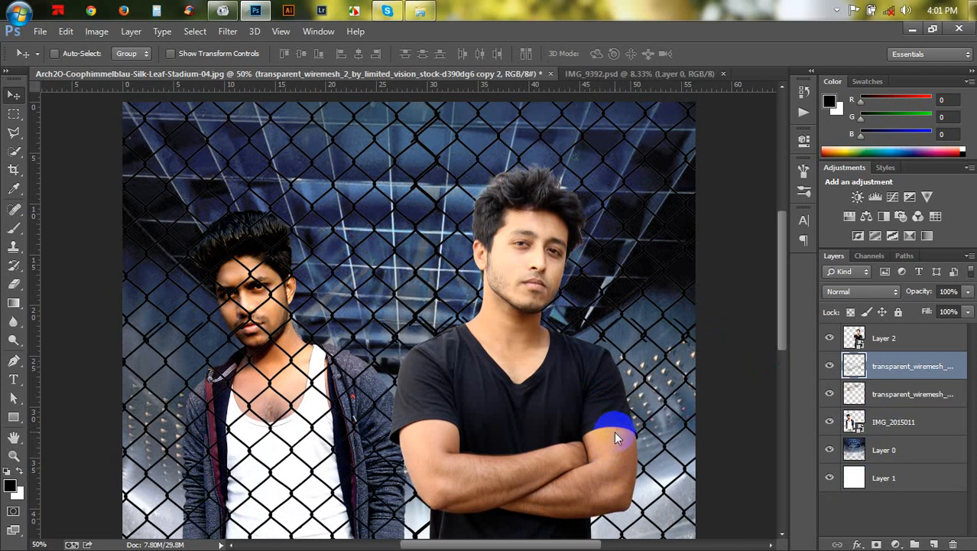
pyautogui.press('Down')
pyautogui.press('Down')
pyautogui.moveTo(615, 433); pyautogui.dragTo(615, 448)
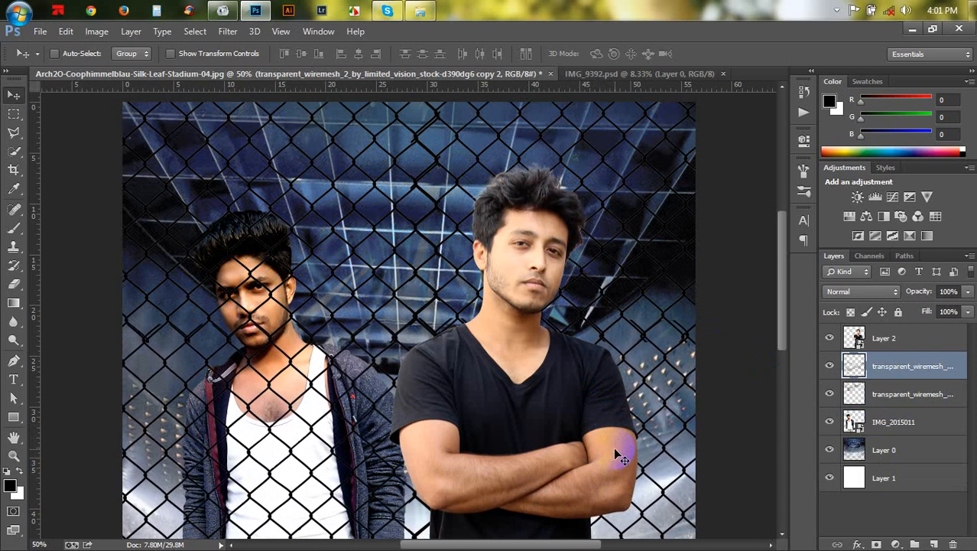
pyautogui.press('Up')
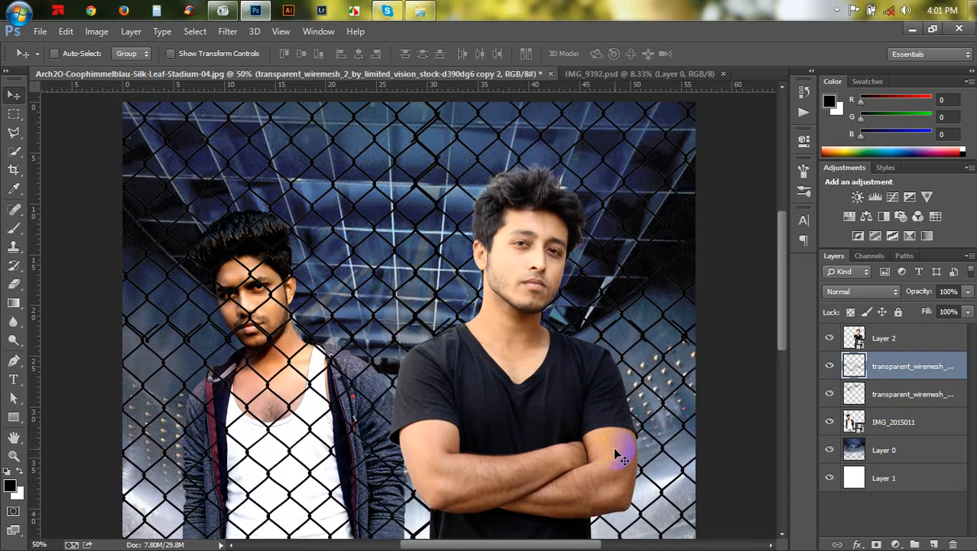
pyautogui.press('Right')
pyautogui.press('Right')
pyautogui.hotkey('ctrl', '-')
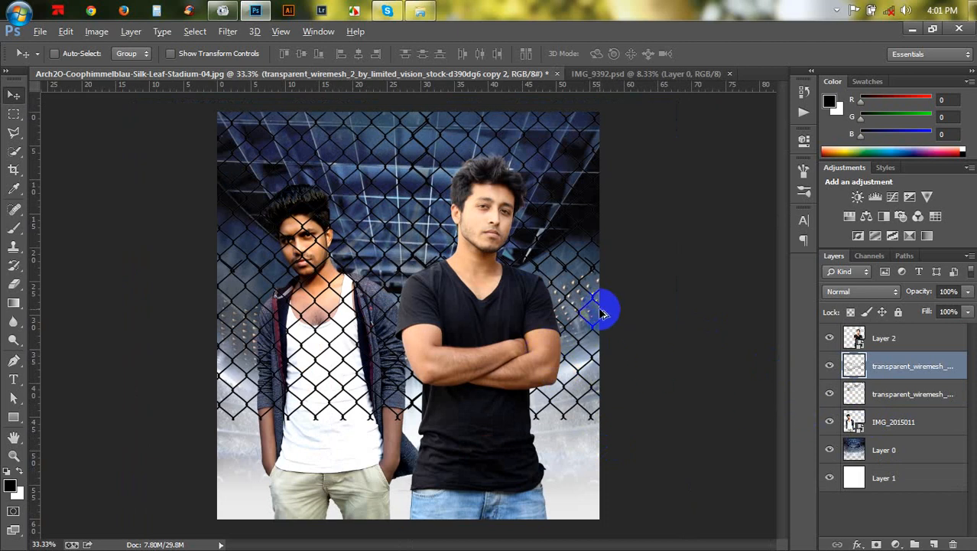
# - Flip the lower mesh copy vertically and shift it slightly down
pyautogui.moveTo(601, 314); pyautogui.dragTo(624, 483)
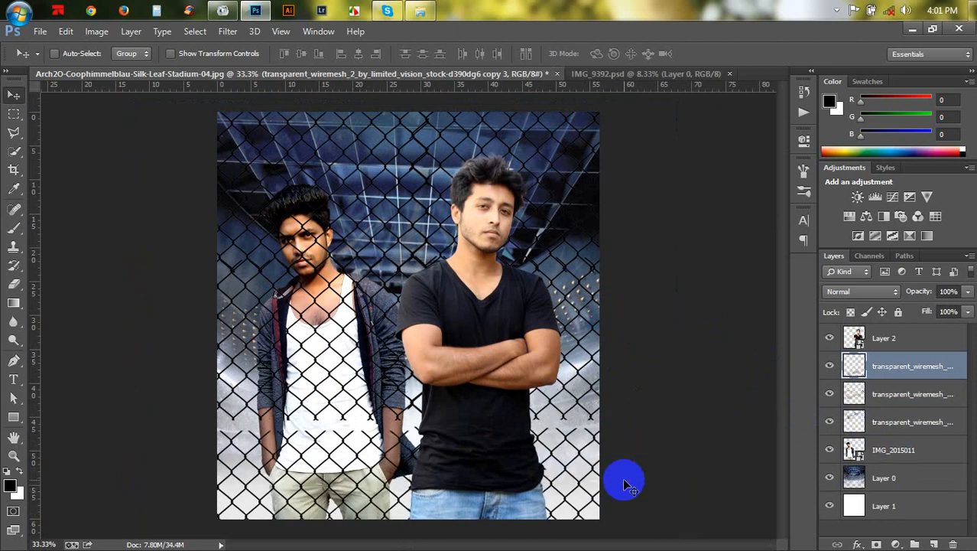
pyautogui.hotkey('ctrl', 'z')
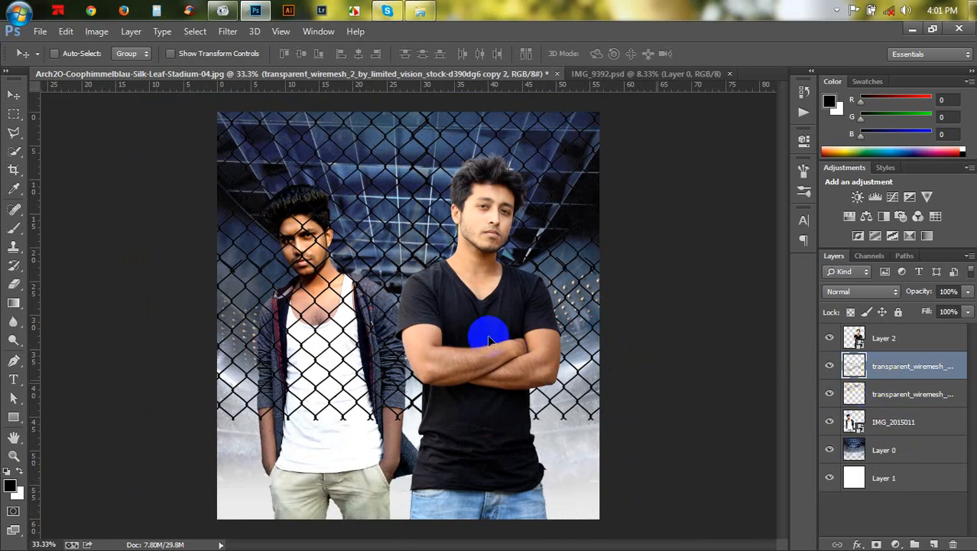
pyautogui.hotkey('ctrl', 't')
pyautogui.rightClick(487, 334)
pyautogui.click(517, 323)
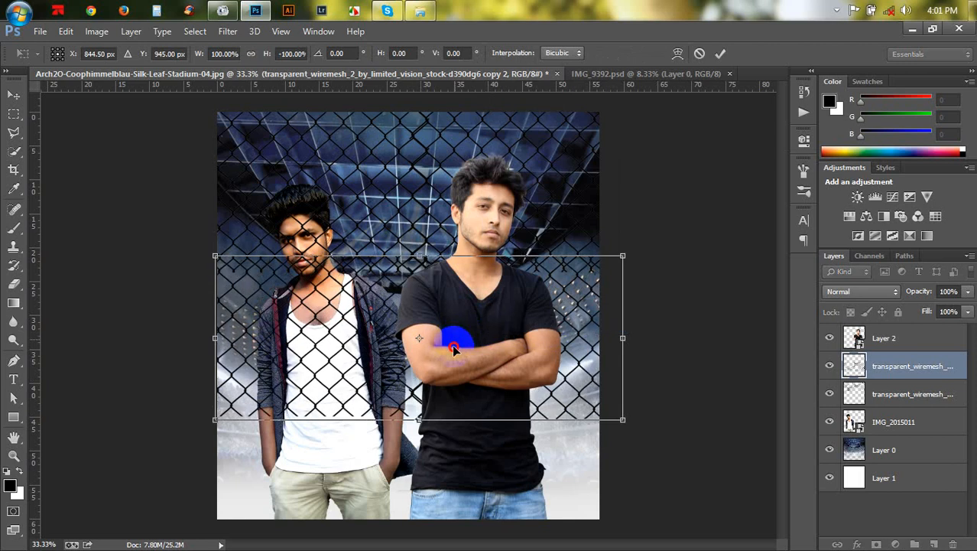
pyautogui.moveTo(453, 348); pyautogui.dragTo(452, 355)
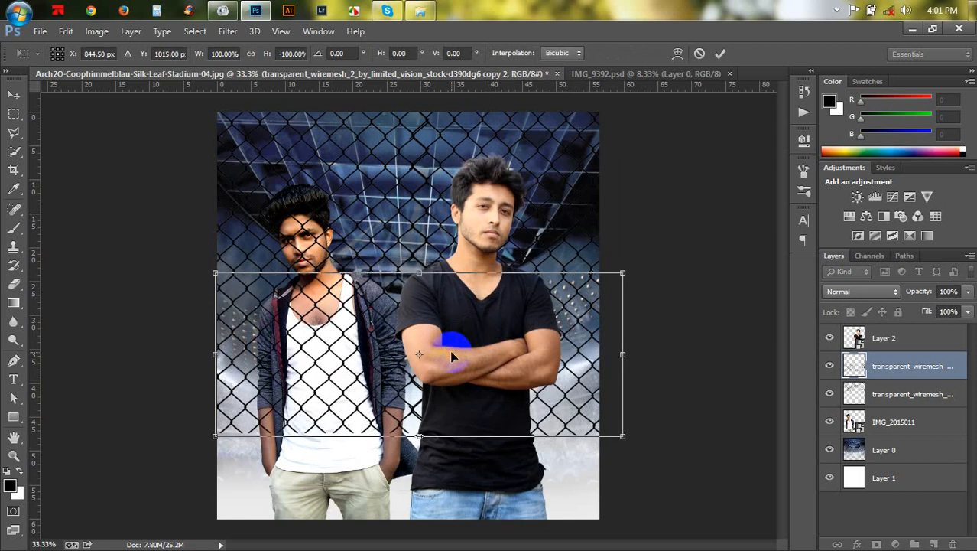
pyautogui.press('Return')
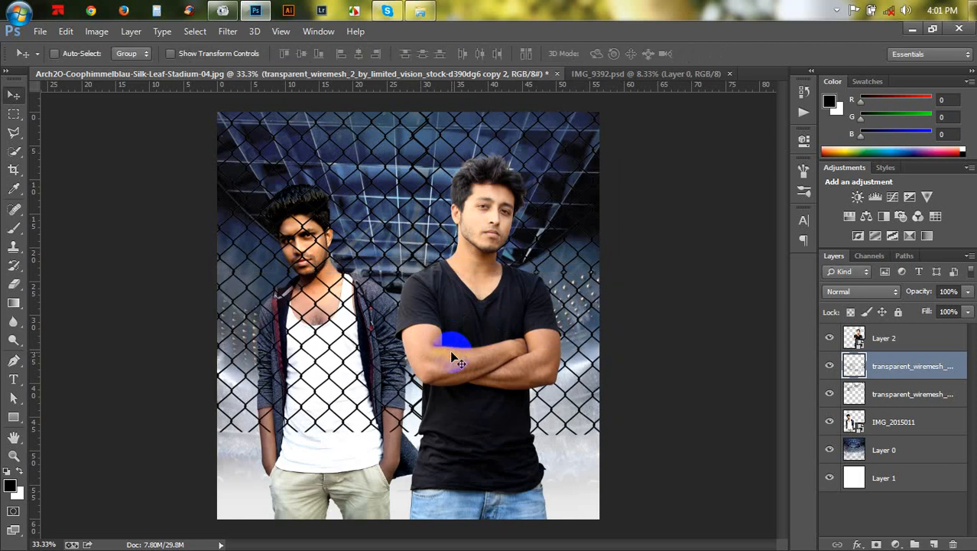
# - Merge the flipped lower mesh with the upper mesh layer
pyautogui.keyDown('ctrl'); pyautogui.click(894, 405); pyautogui.keyUp('ctrl')
pyautogui.hotkey('ctrl', 'r')
pyautogui.hotkey('ctrl', 'e')
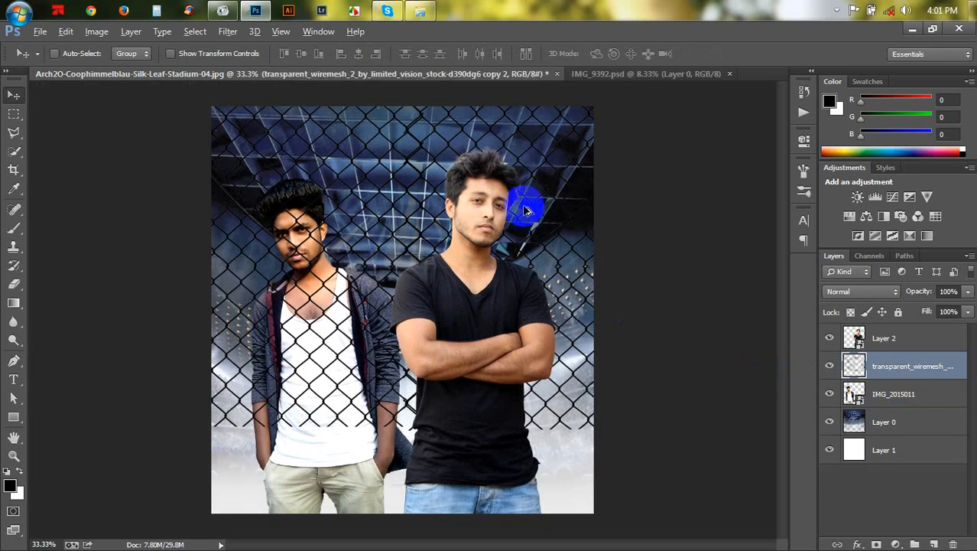
# - Try adding and merging a third mesh copy at the bottom, then delete that copy
pyautogui.moveTo(527, 210); pyautogui.dragTo(533, 469)
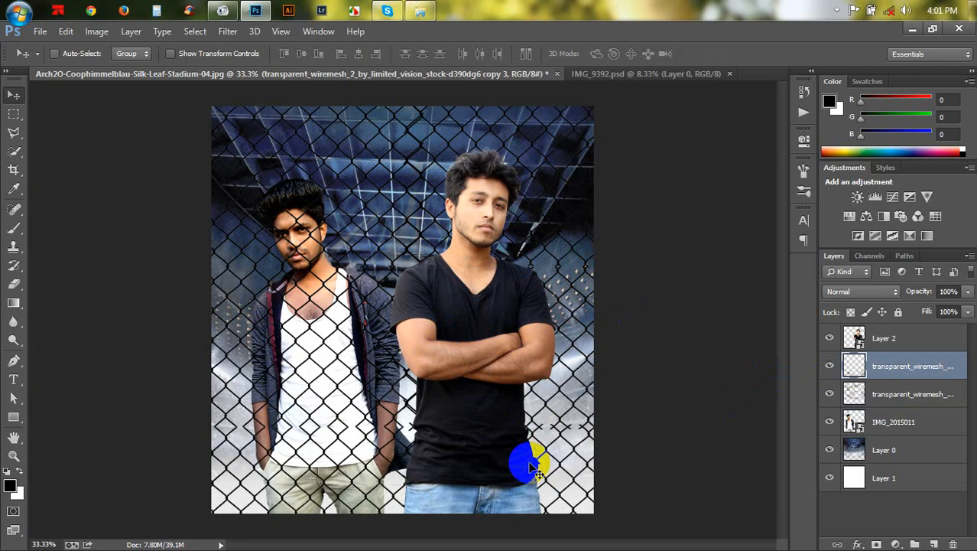
pyautogui.keyDown('shift'); pyautogui.click(896, 395); pyautogui.keyUp('shift')
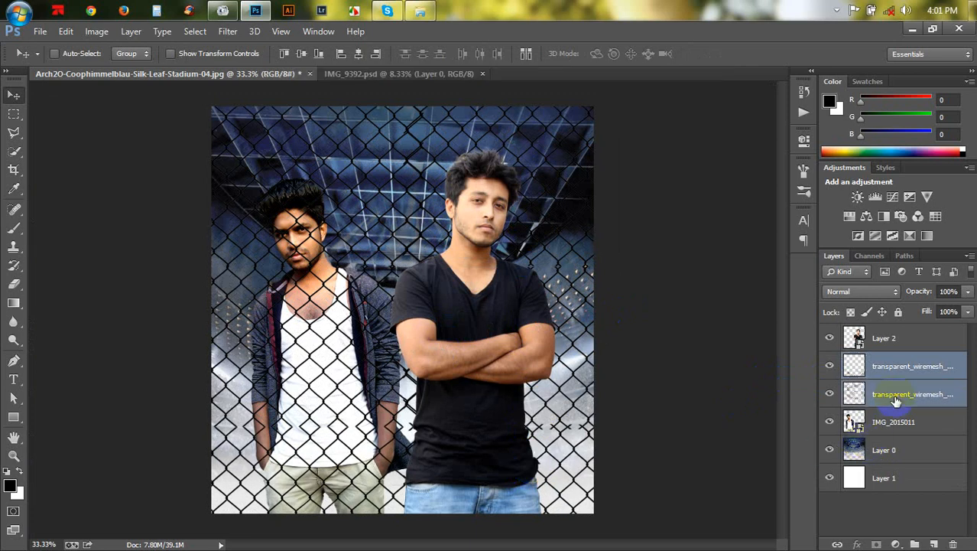
pyautogui.hotkey('ctrl', 'e')
pyautogui.click(622, 280)
pyautogui.moveTo(579, 277); pyautogui.dragTo(578, 293)
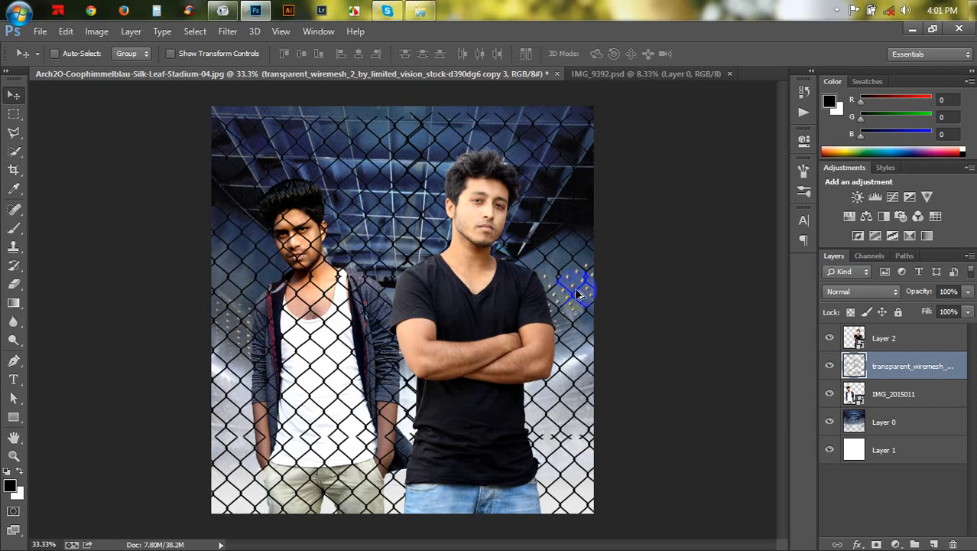
pyautogui.hotkey('ctrl', 'alt', 'z')
pyautogui.hotkey('ctrl', 'alt', 'z')
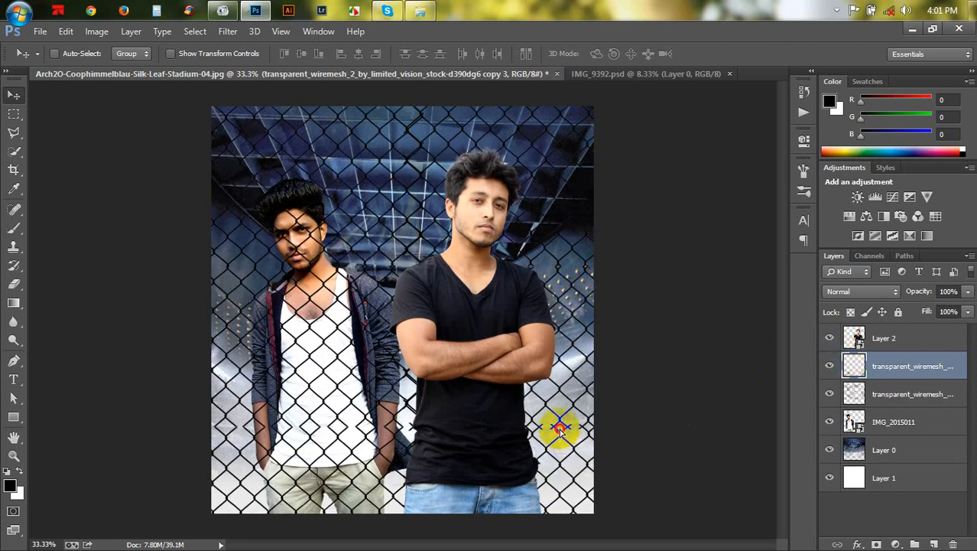
pyautogui.moveTo(560, 430); pyautogui.dragTo(558, 413)
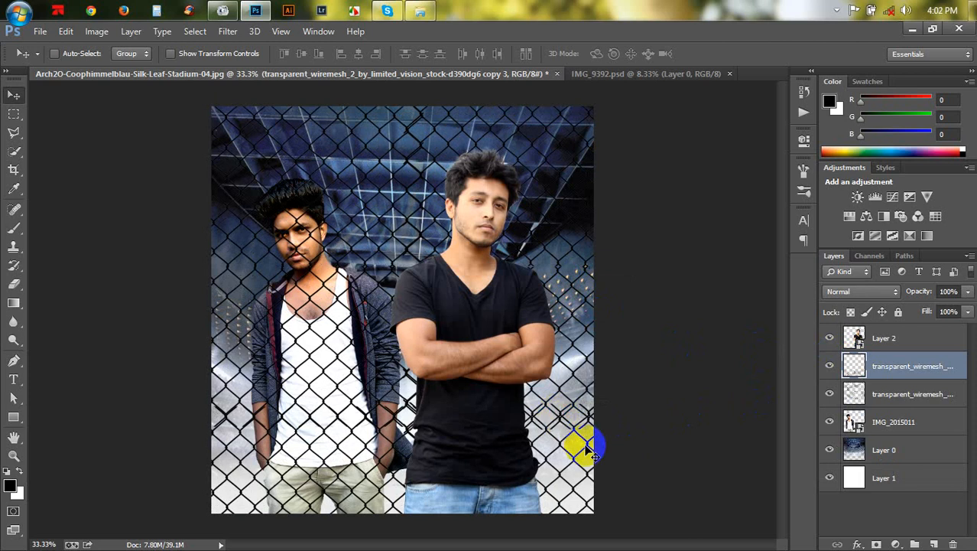
pyautogui.hotkey('ctrl', 't')
pyautogui.moveTo(720, 349); pyautogui.dragTo(720, 350)
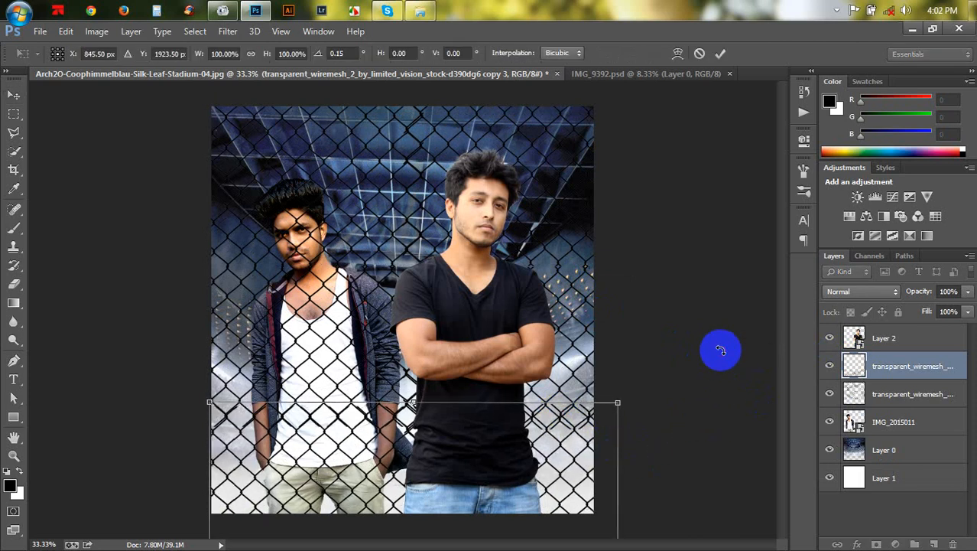
pyautogui.press('Return')
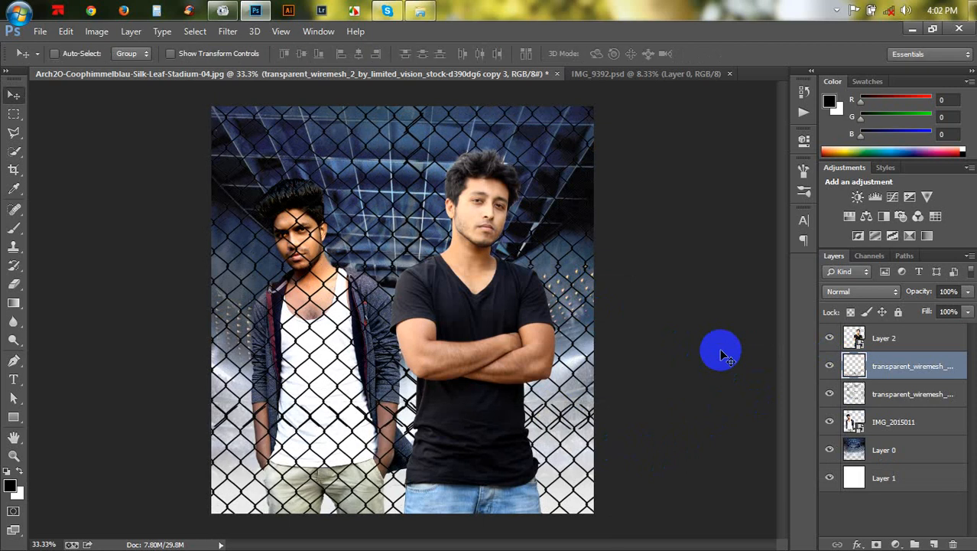
pyautogui.press('Delete')
pyautogui.hotkey('ctrl', 'r')
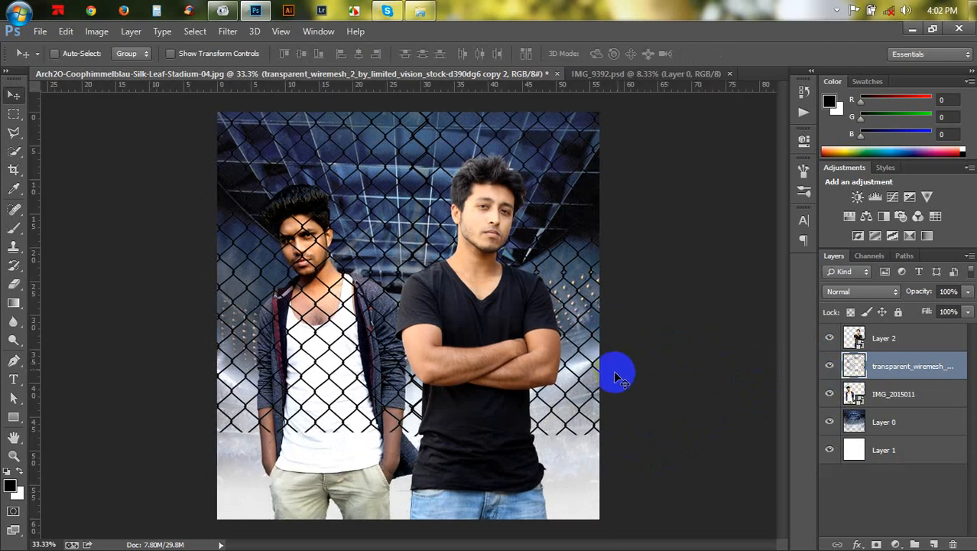
# - Enlarge the merged mesh to about 154% so it covers the whole canvas
pyautogui.hotkey('ctrl', 't')
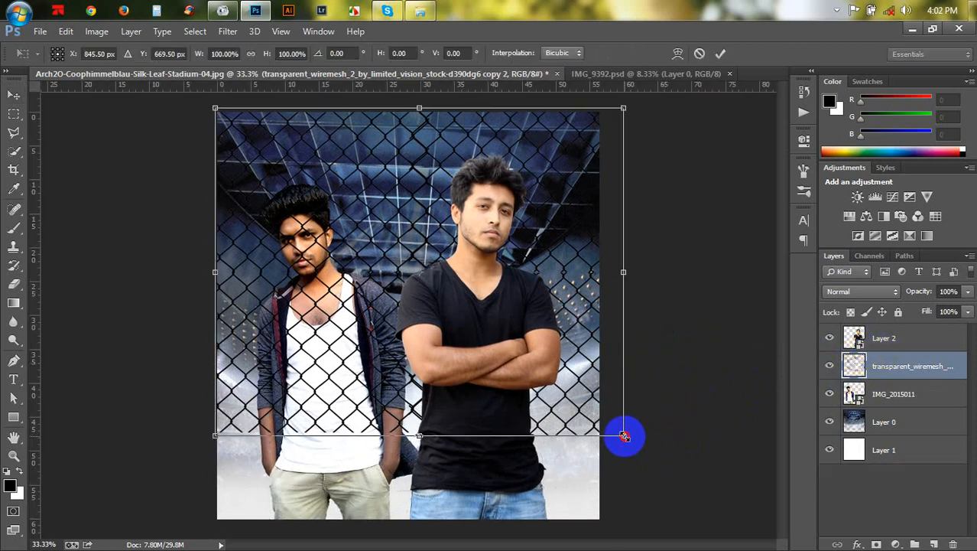
pyautogui.moveTo(624, 436); pyautogui.dragTo(688, 483)
pyautogui.moveTo(578, 448); pyautogui.dragTo(585, 407)
pyautogui.moveTo(692, 98); pyautogui.dragTo(747, 81)
pyautogui.moveTo(676, 210); pyautogui.dragTo(674, 217)
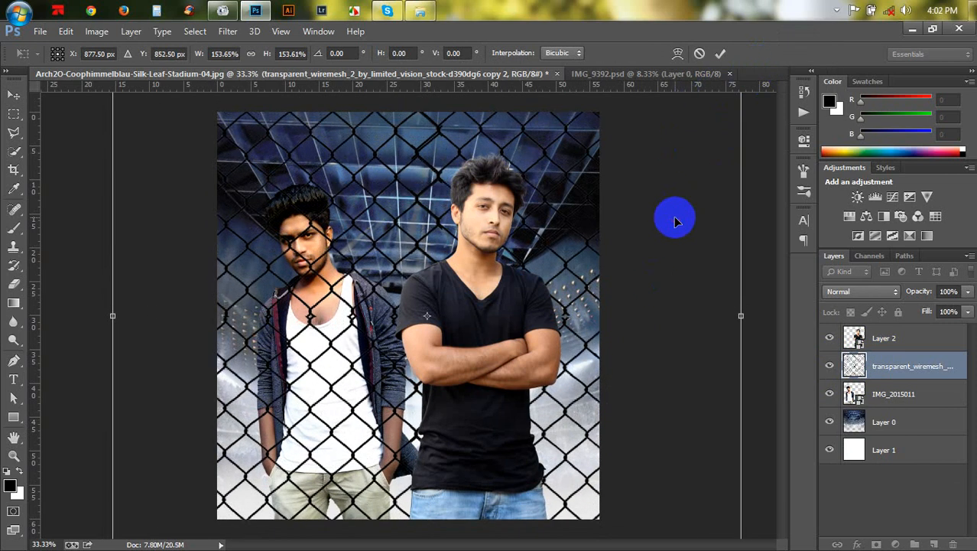
pyautogui.press('Return')
# - Nudge the enlarged mesh slightly downward
pyautogui.hotkey('ctrl', '+')
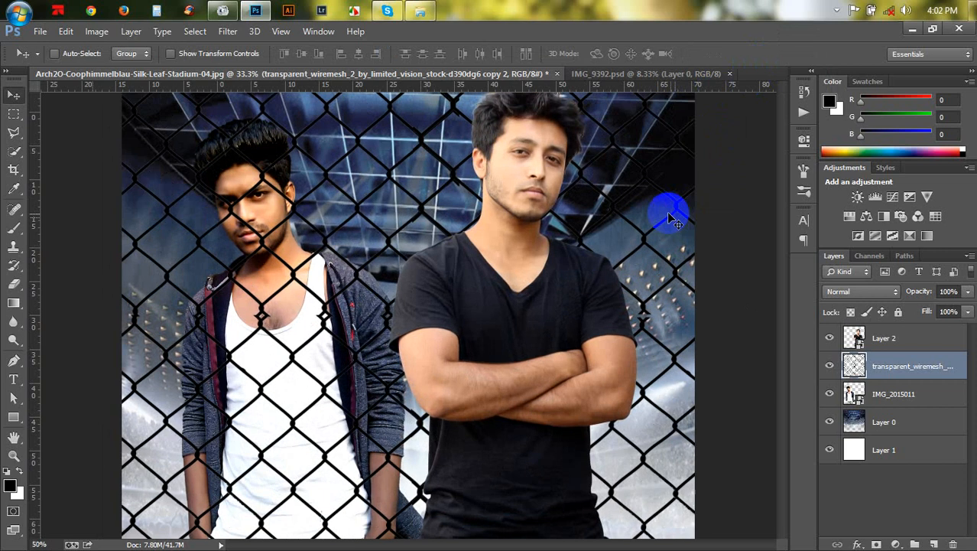
pyautogui.scroll(3, 566, 268)
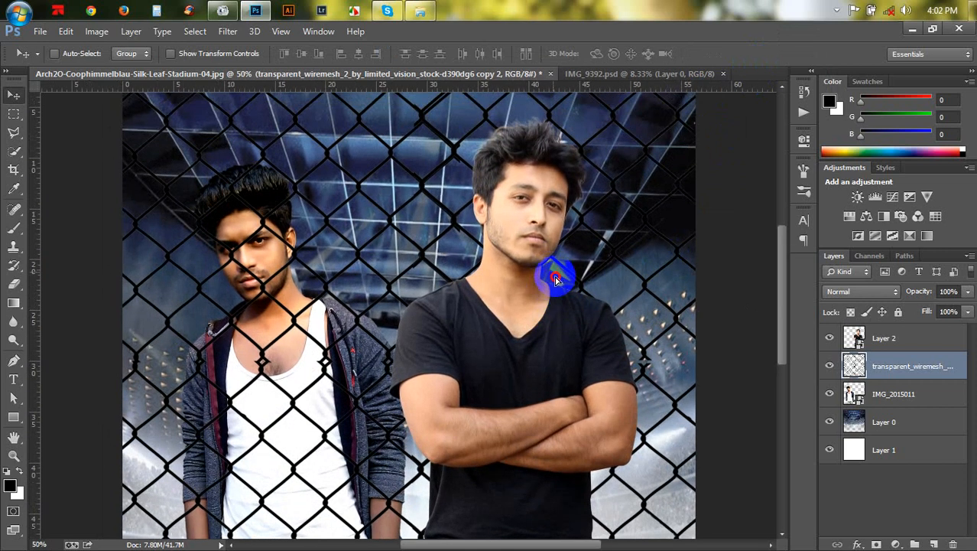
pyautogui.moveTo(556, 280); pyautogui.dragTo(558, 284)
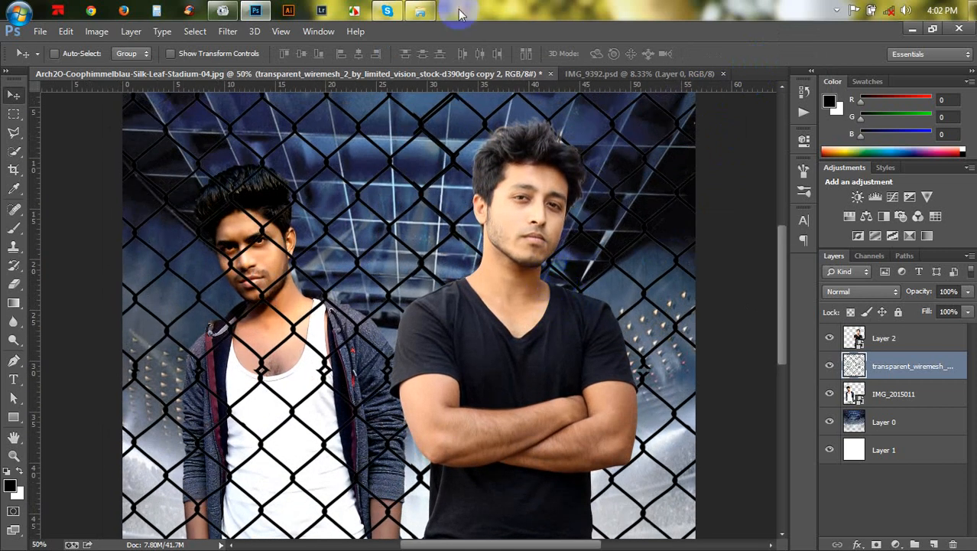
# - Switch to the file explorer and open the TANVIR HD (J:) drive
pyautogui.click(420, 10)
pyautogui.click(64, 386)
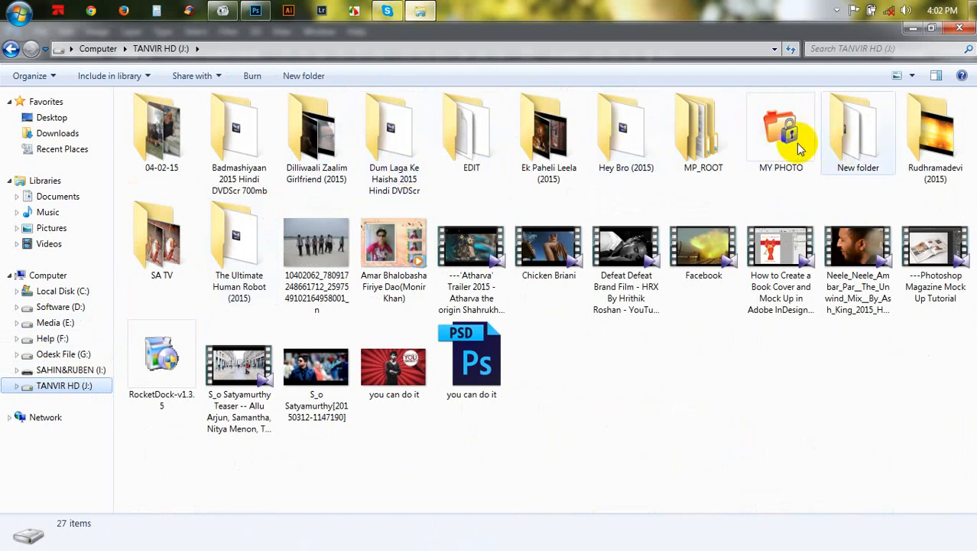
pyautogui.doubleClick(448, 168)
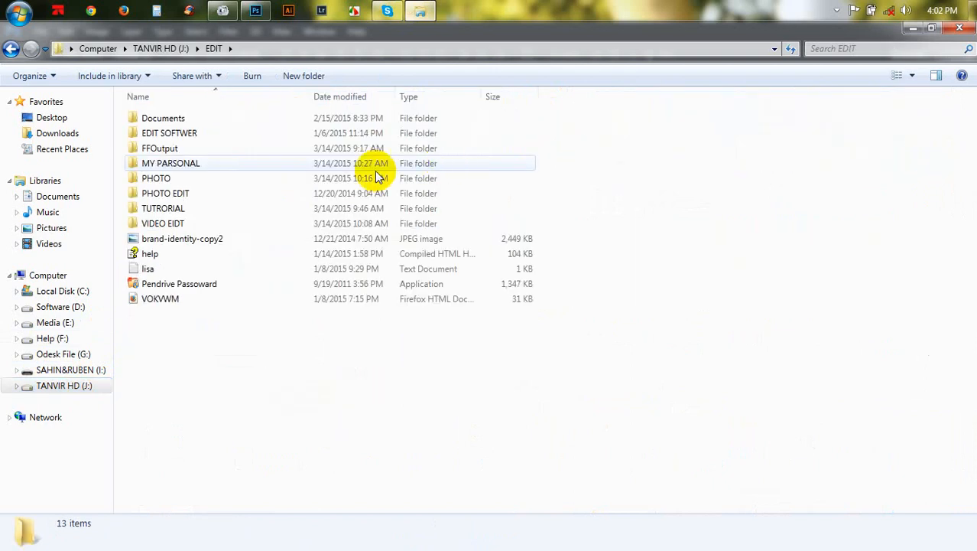
pyautogui.doubleClick(189, 165)
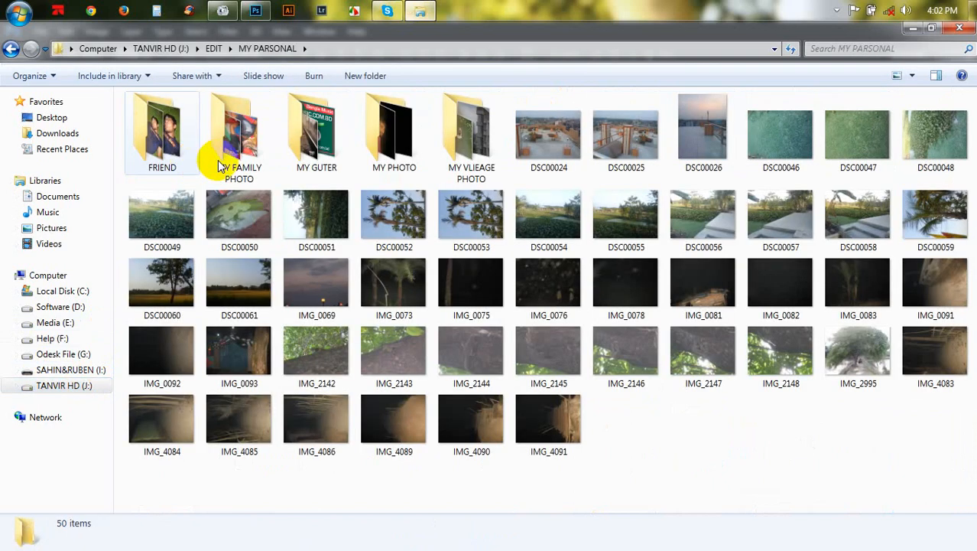
pyautogui.doubleClick(394, 131)
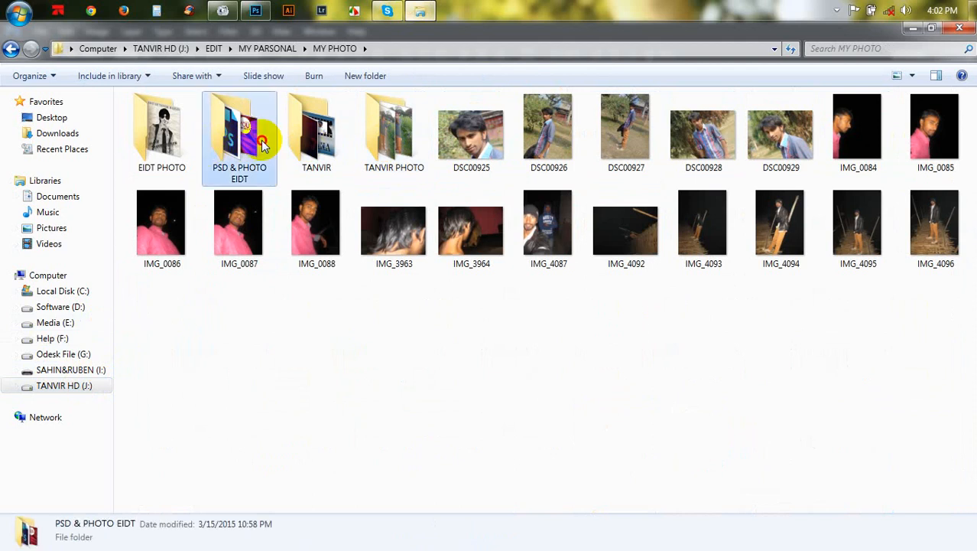
pyautogui.doubleClick(235, 131)
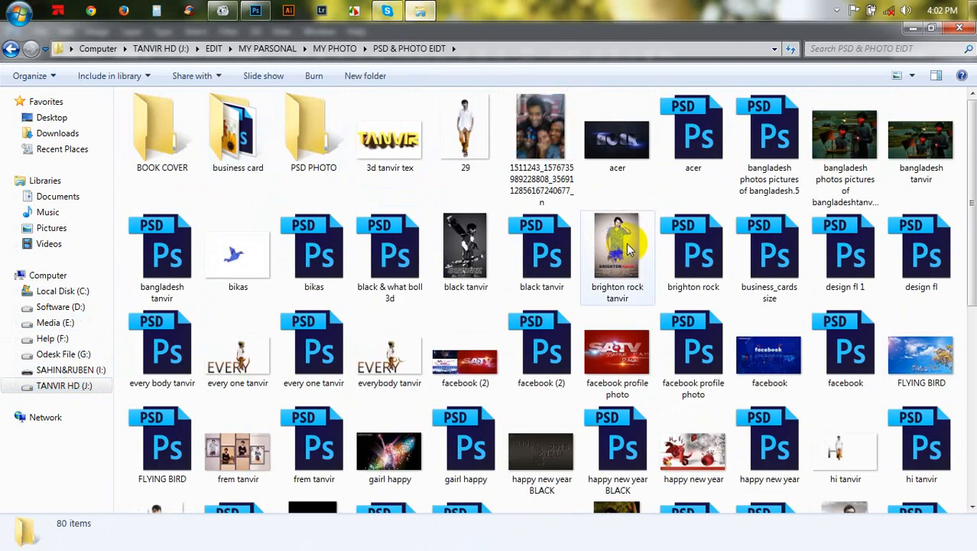
pyautogui.scroll(-3, 474, 252)
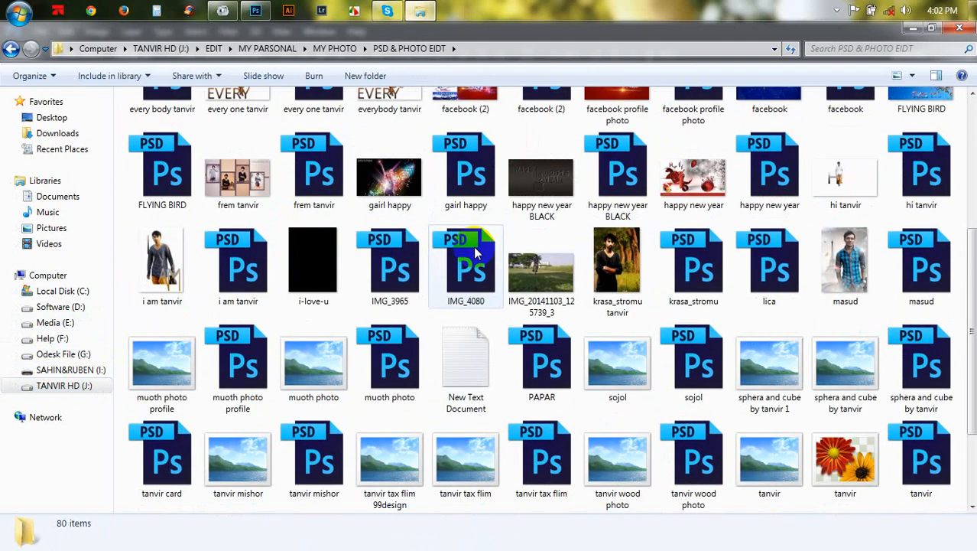
pyautogui.hotkey('alt', 'F4')
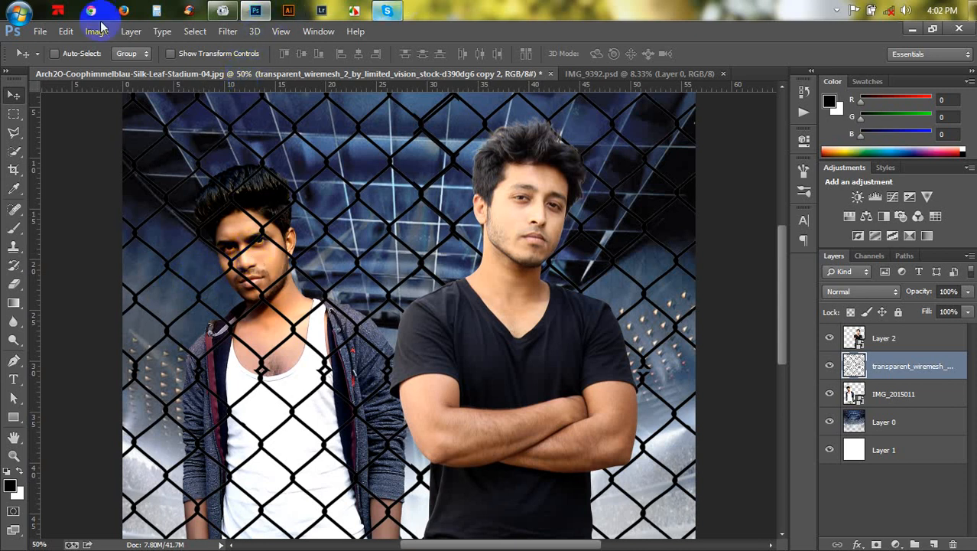
# - Hide the upper layers and reveal them one by one to review each layer of the composite
pyautogui.click(19, 10)
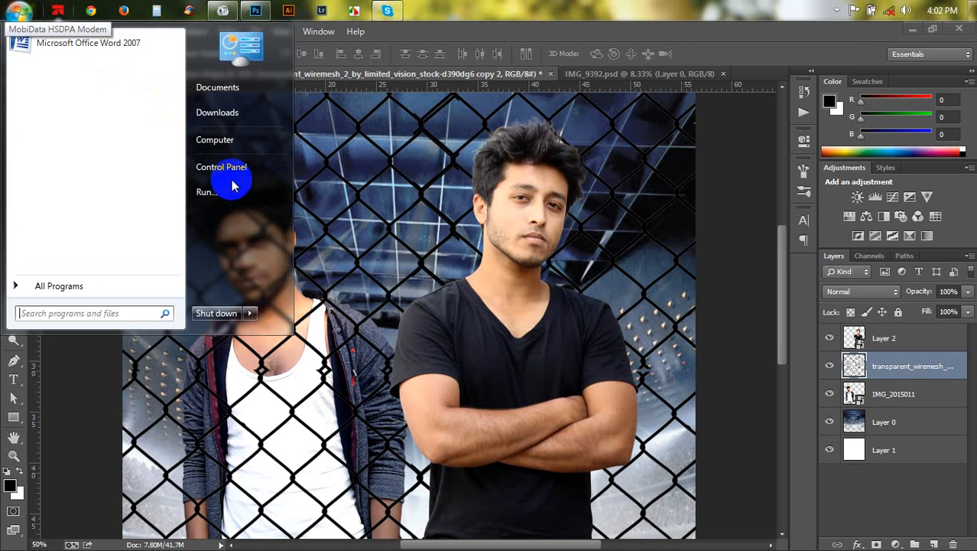
pyautogui.click(329, 295)
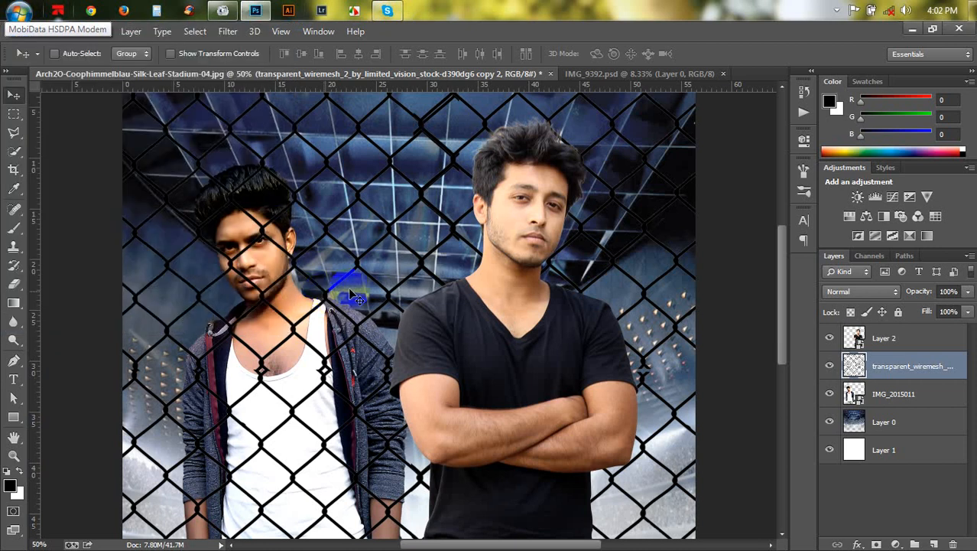
pyautogui.click(887, 420)
pyautogui.hotkey('ctrl', '-')
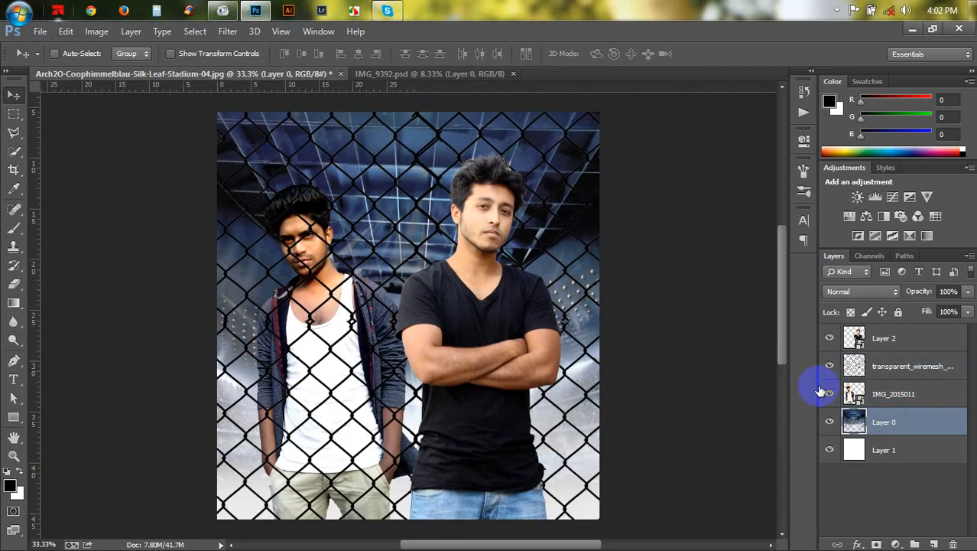
pyautogui.moveTo(829, 393); pyautogui.dragTo(829, 316)
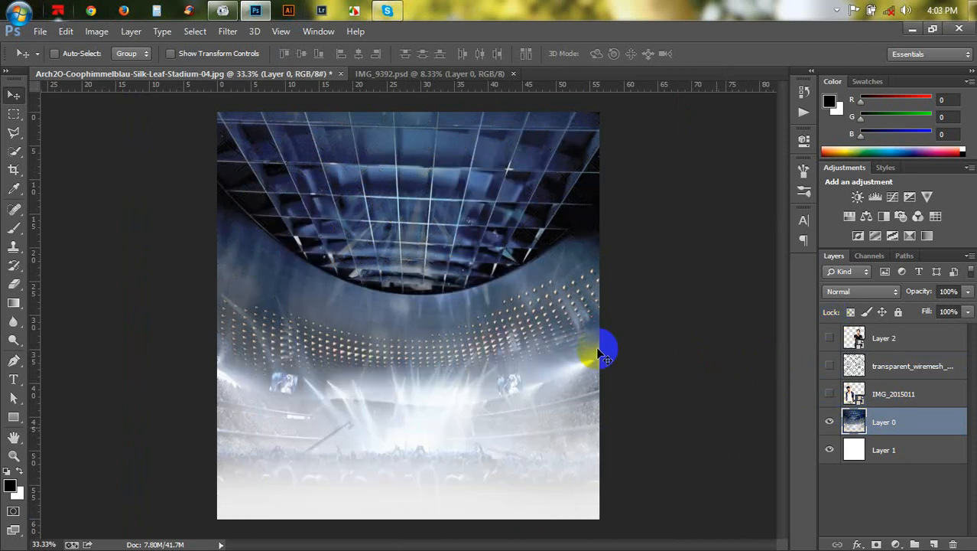
pyautogui.click(830, 427)
pyautogui.click(830, 427)
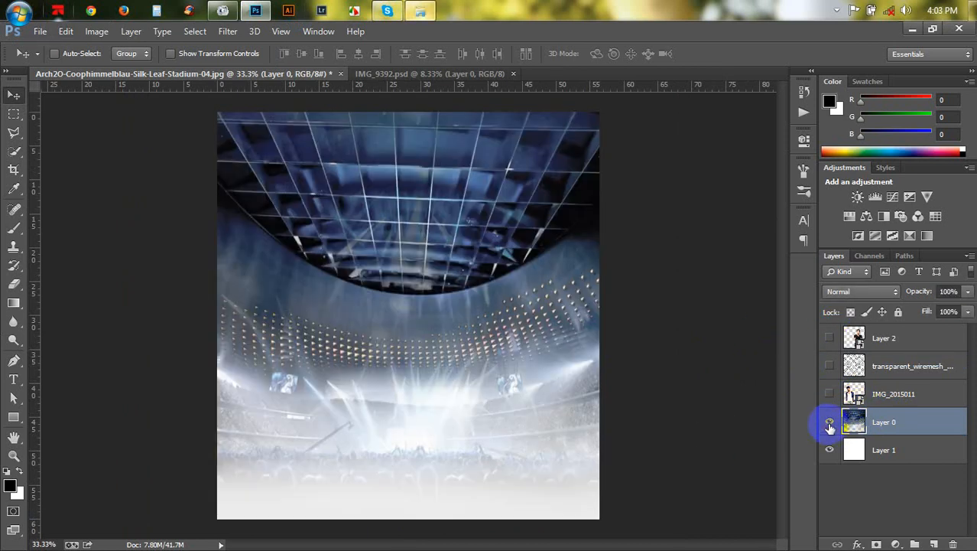
pyautogui.click(830, 394)
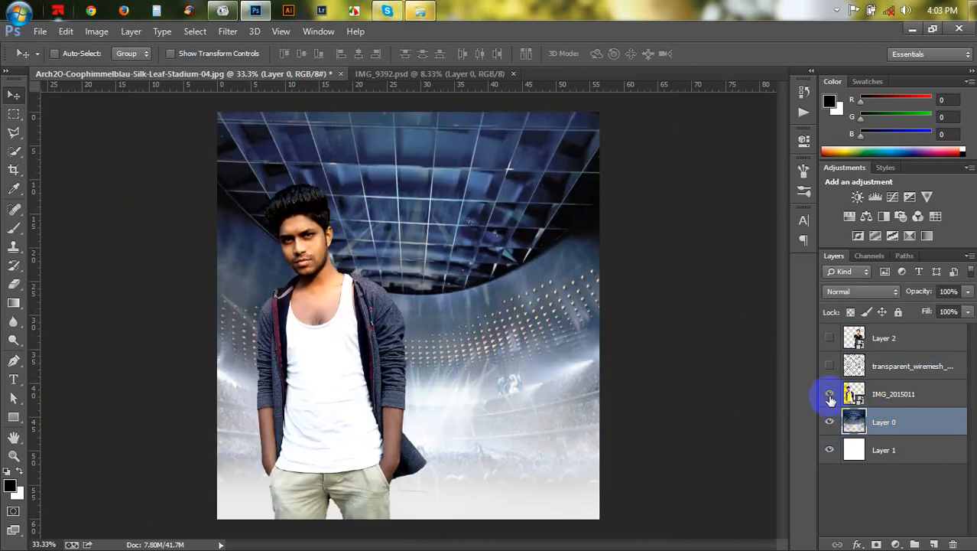
pyautogui.click(873, 369)
pyautogui.click(830, 367)
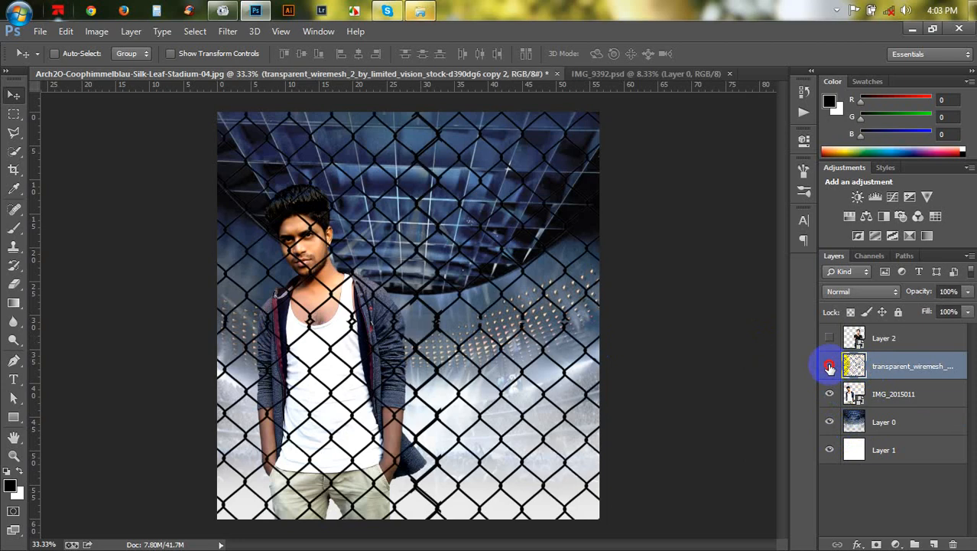
pyautogui.click(829, 367)
pyautogui.click(830, 367)
pyautogui.click(833, 339)
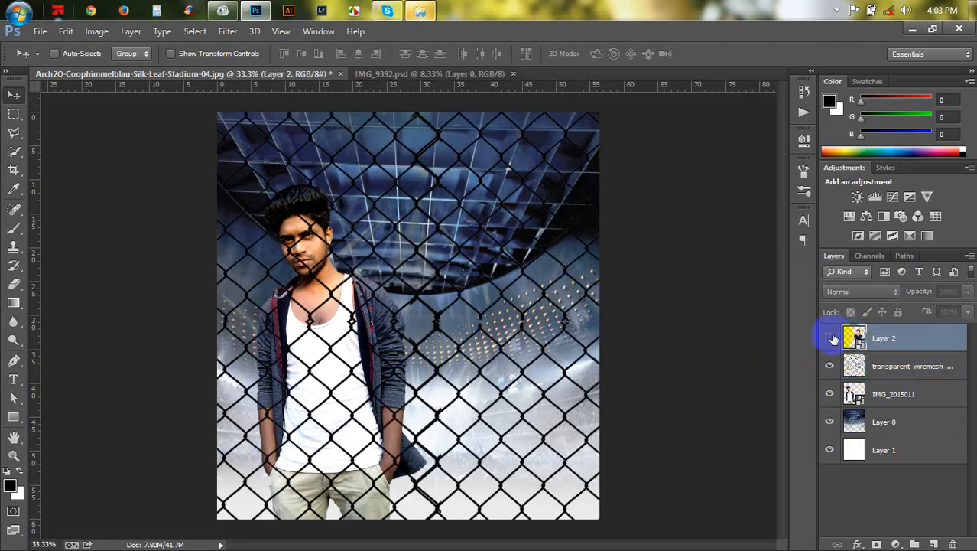
pyautogui.click(832, 339)
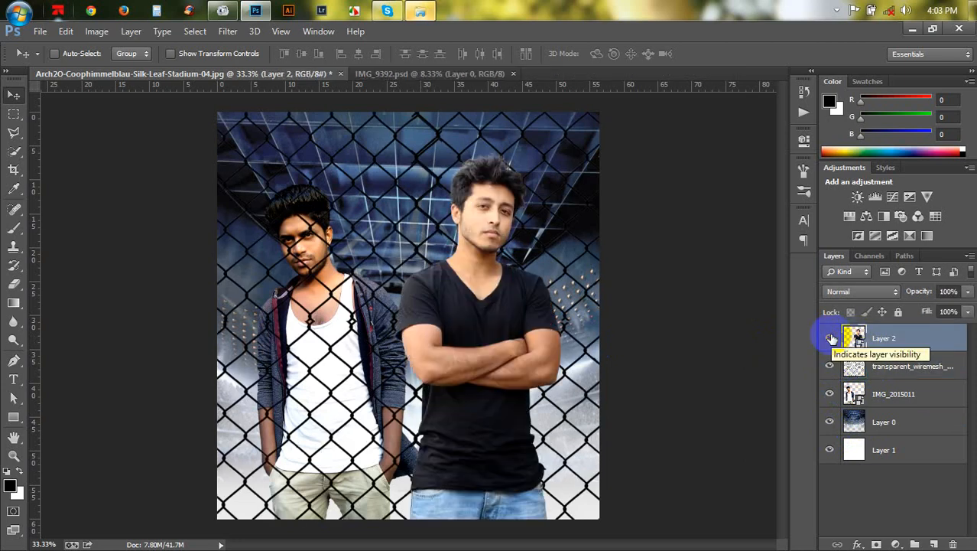
pyautogui.click(861, 364)
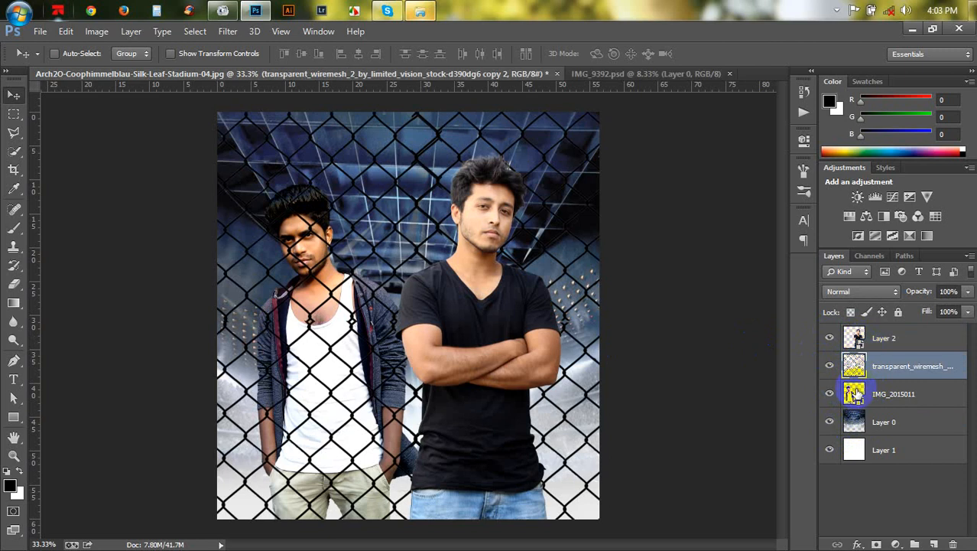
# - Open the TANVIR HD (J:) drive in the file explorer, dismissing the scan and AutoPlay prompts
pyautogui.click(420, 12)
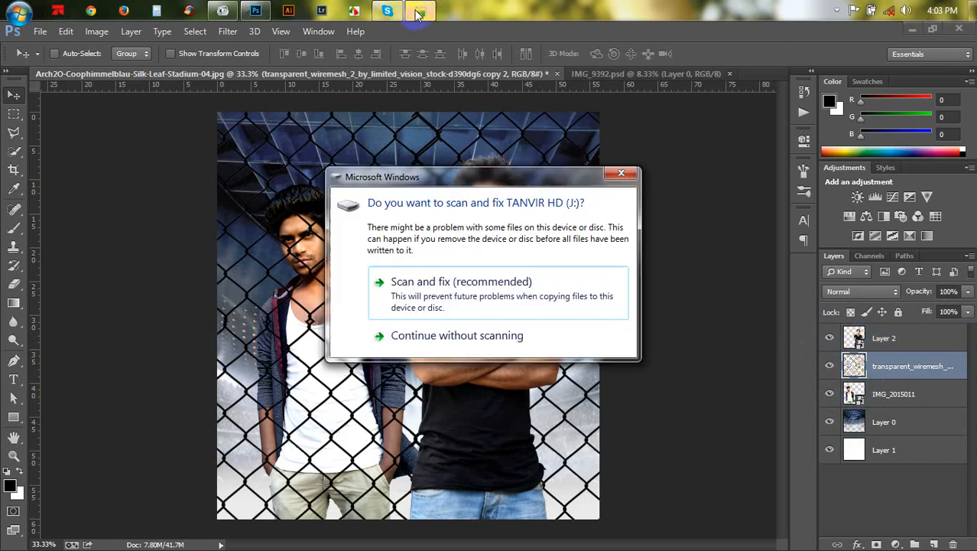
pyautogui.click(621, 175)
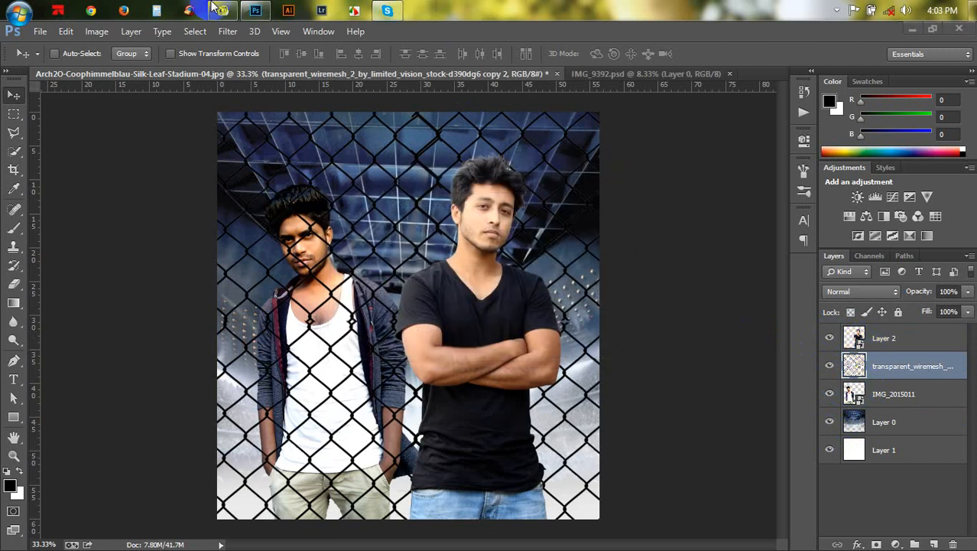
pyautogui.click(17, 10)
pyautogui.click(243, 144)
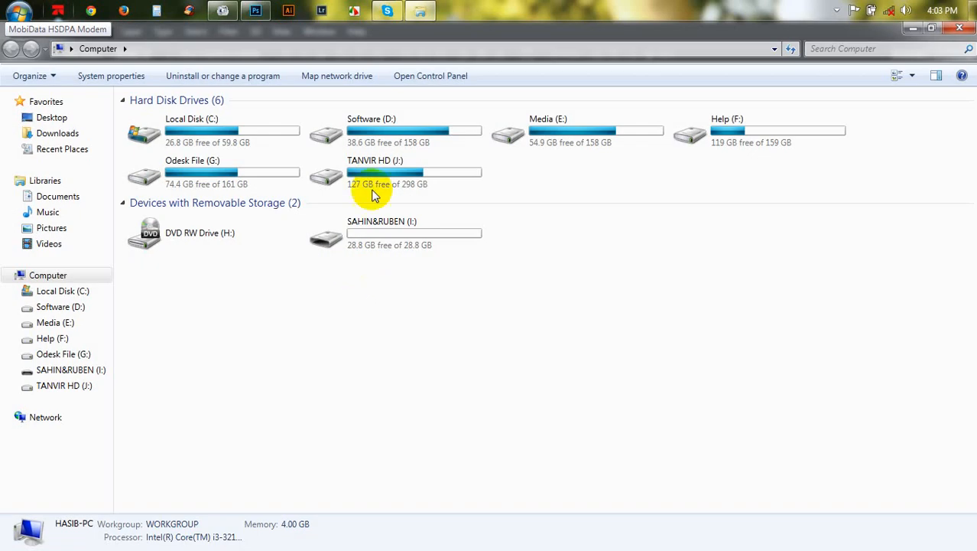
pyautogui.doubleClick(375, 181)
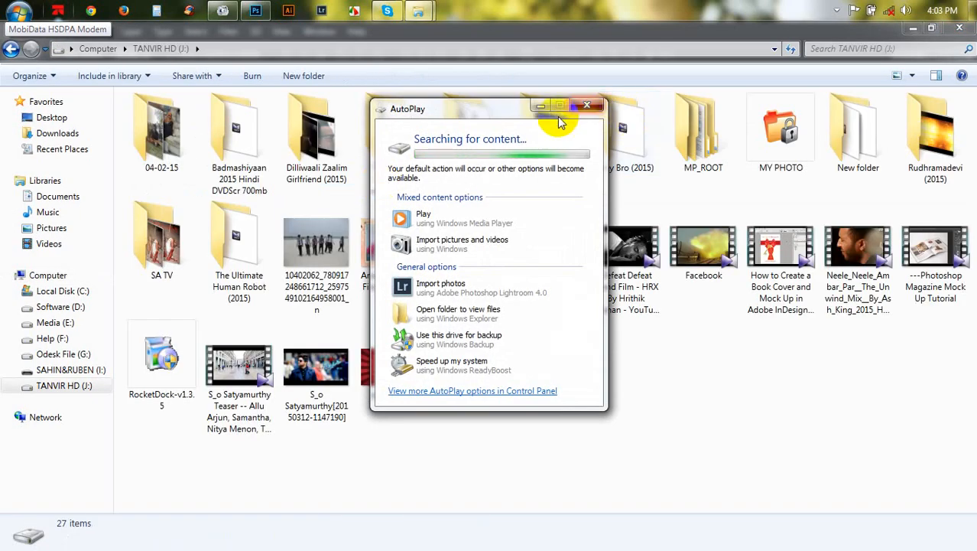
pyautogui.click(586, 105)
# - Browse to EDIT > MY PARSONAL > MY PHOTO > PSD & PHOTO EIDT and open the 'i am tanvir' PSD file
pyautogui.click(480, 135)
pyautogui.doubleClick(480, 135)
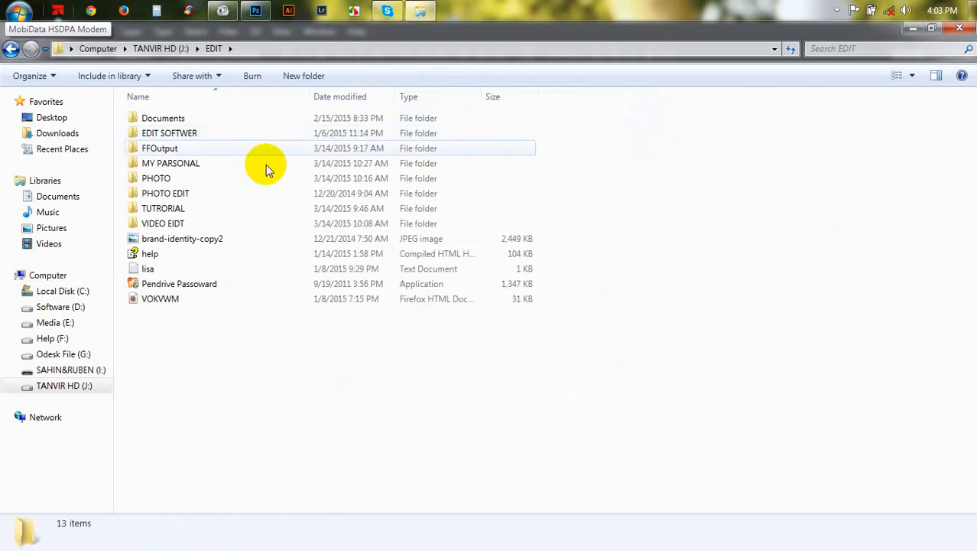
pyautogui.doubleClick(196, 167)
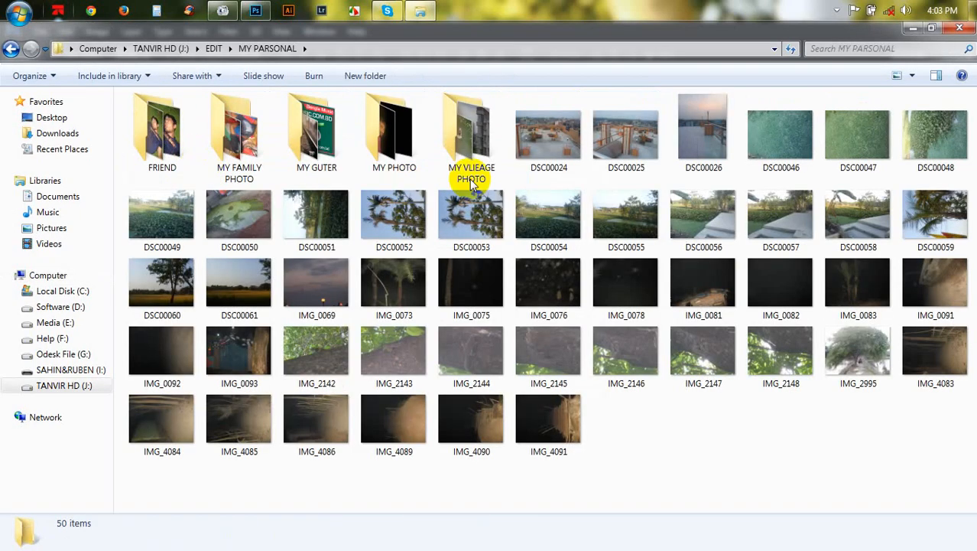
pyautogui.doubleClick(405, 149)
pyautogui.doubleClick(272, 165)
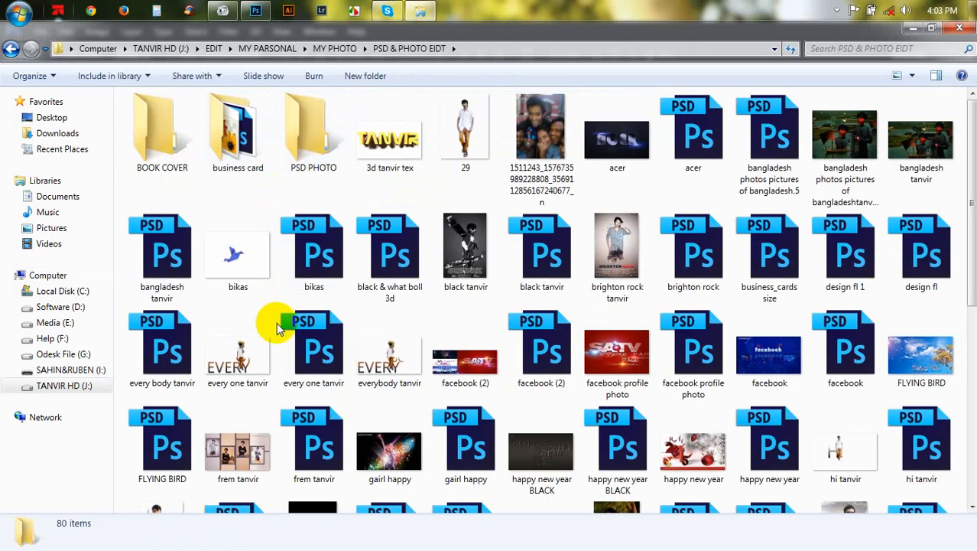
pyautogui.scroll(-5, 279, 323)
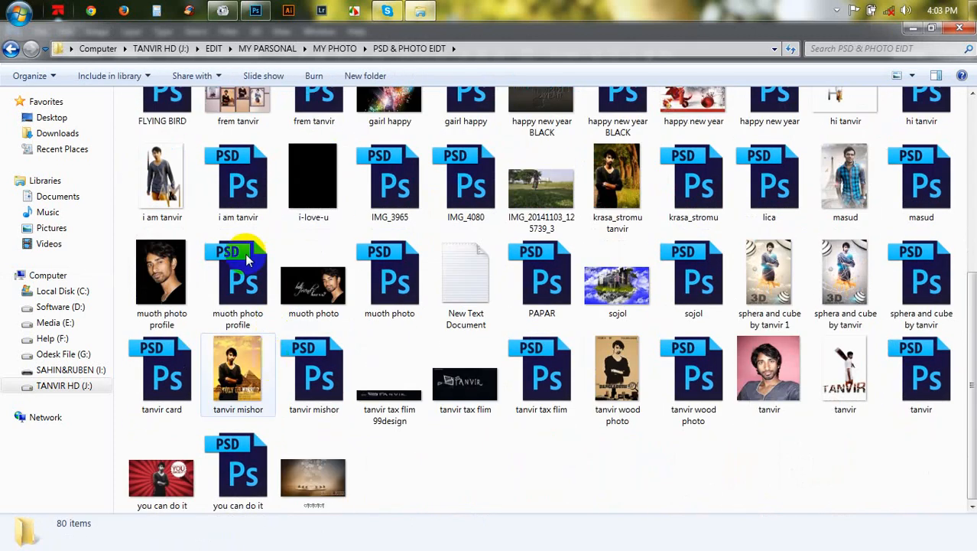
pyautogui.click(230, 192)
pyautogui.doubleClick(230, 193)
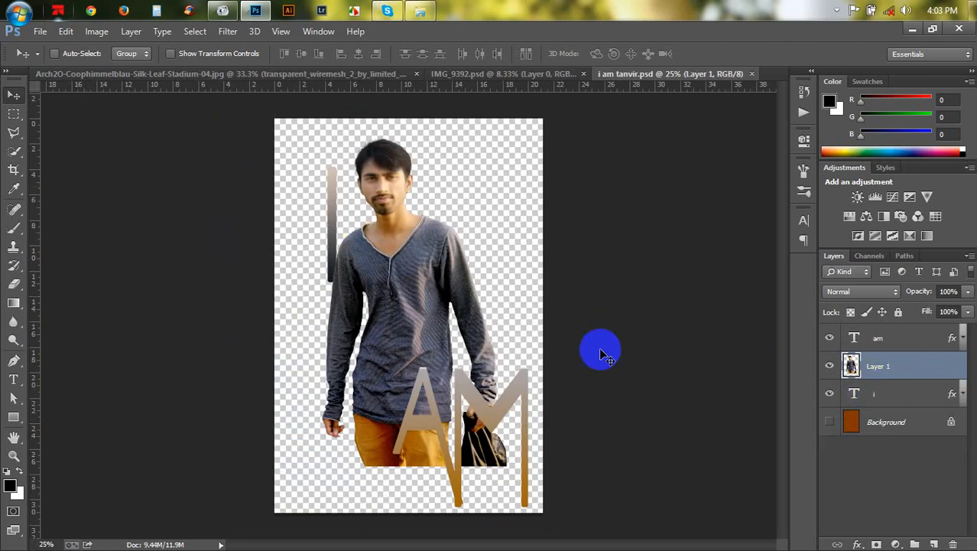
# - Bring the walking man's layer into the composite just above the stadium background and shift it right
pyautogui.moveTo(516, 325); pyautogui.dragTo(528, 353)
pyautogui.moveTo(857, 385); pyautogui.dragTo(879, 432)
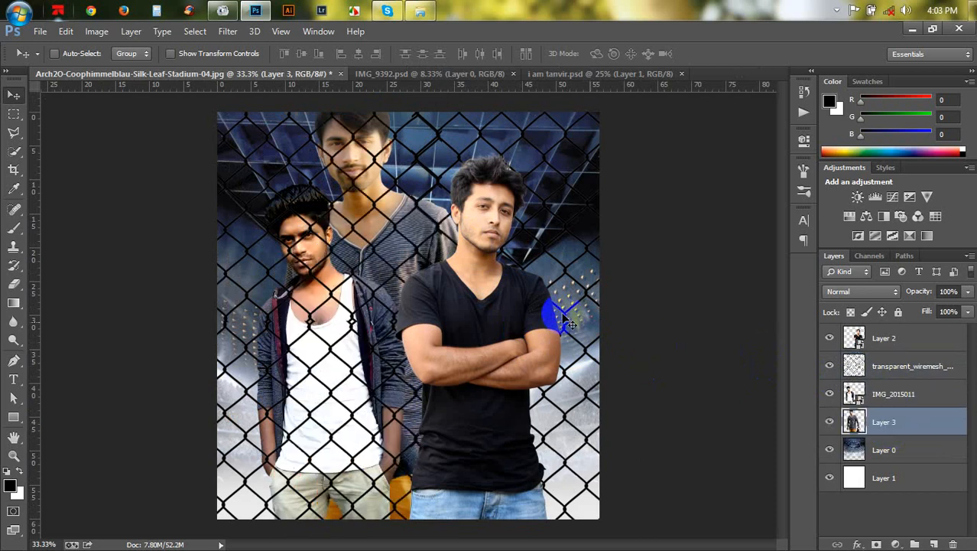
pyautogui.moveTo(545, 306); pyautogui.dragTo(596, 354)
# - Free-transform the new man to about 73% size, rotated about -4°, standing behind the two people
pyautogui.hotkey('ctrl', 't')
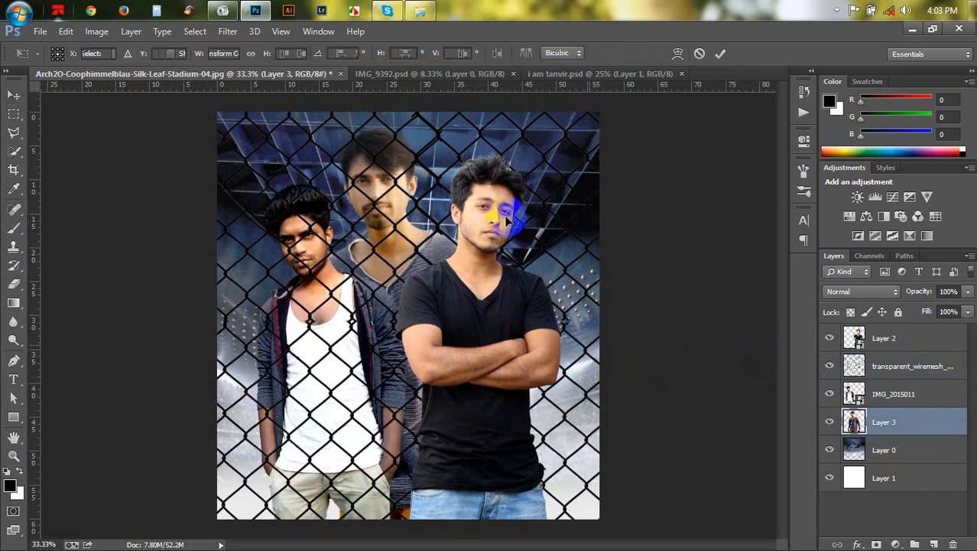
pyautogui.moveTo(538, 124); pyautogui.dragTo(471, 176)
pyautogui.moveTo(464, 273); pyautogui.dragTo(453, 270)
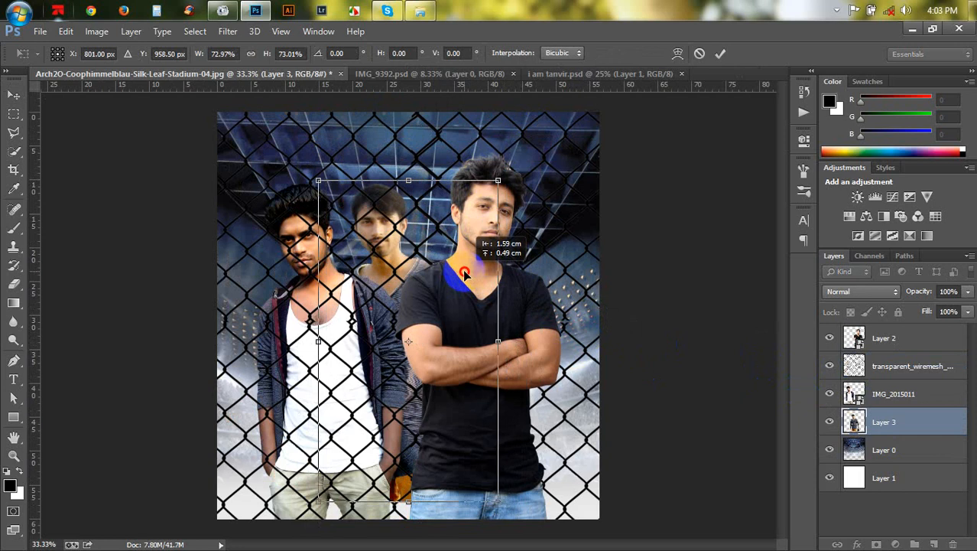
pyautogui.moveTo(489, 306); pyautogui.dragTo(497, 306)
pyautogui.moveTo(580, 371); pyautogui.dragTo(587, 348)
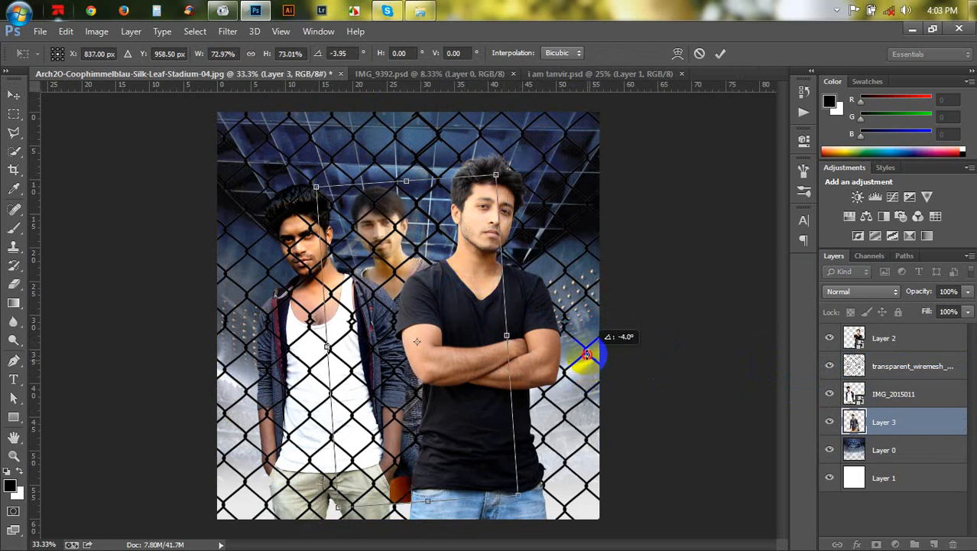
pyautogui.moveTo(462, 347); pyautogui.dragTo(477, 344)
pyautogui.press('Return')
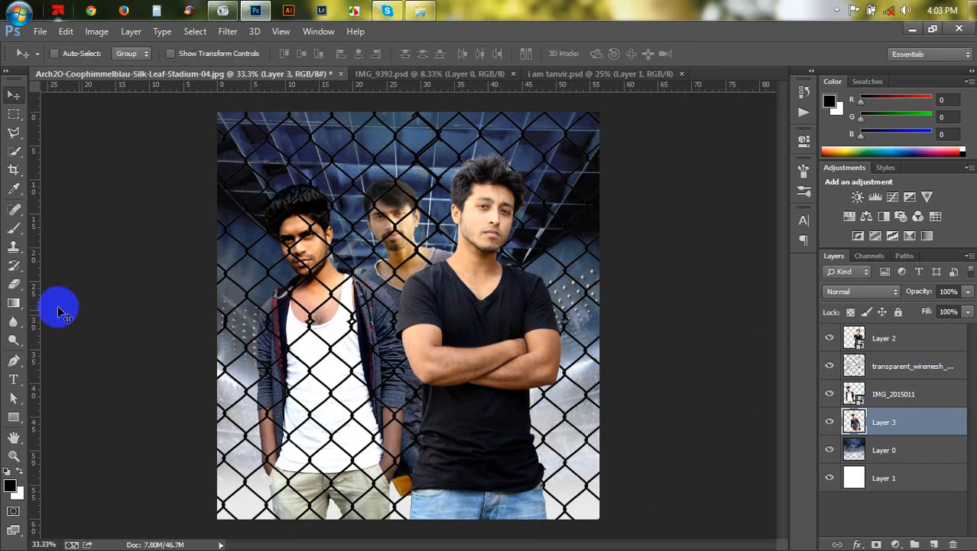
# - Select the Eraser and set its size to 600 px and opacity to 100%
pyautogui.click(13, 283)
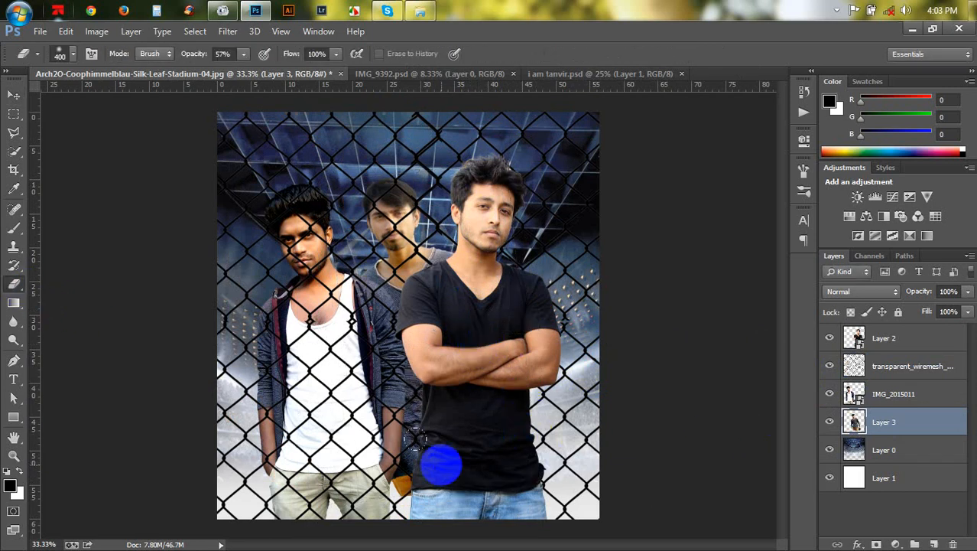
pyautogui.press(']')
pyautogui.press(']')
pyautogui.press(']')
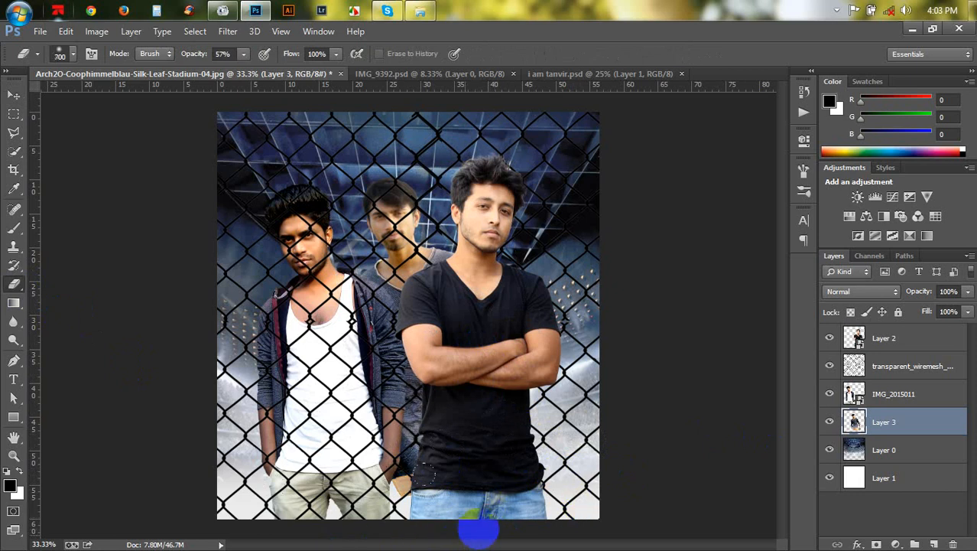
pyautogui.press('[')
pyautogui.moveTo(187, 55); pyautogui.dragTo(222, 55)
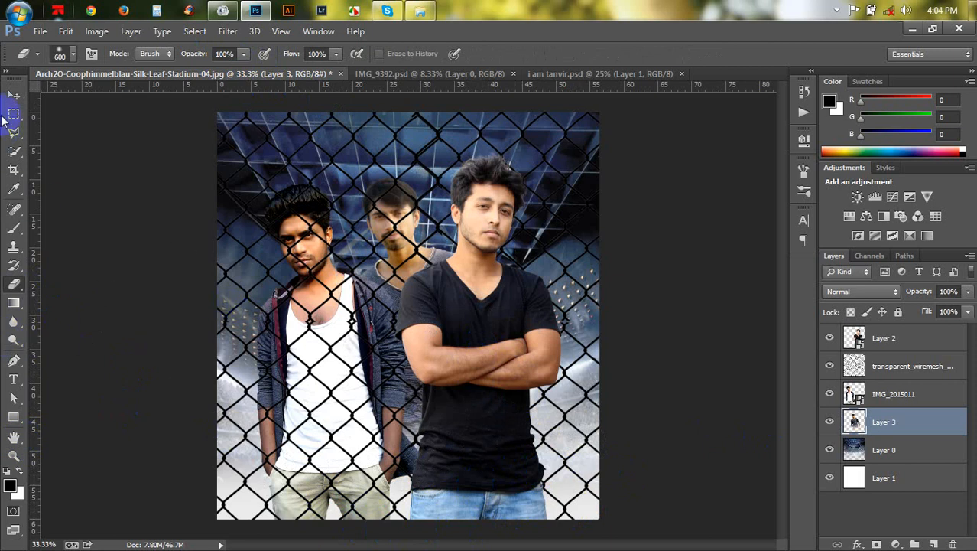
# - Free-transform the left man's layer IMG_2015011, enlarging him to about 172% and repositioning him
pyautogui.click(13, 95)
pyautogui.click(888, 398)
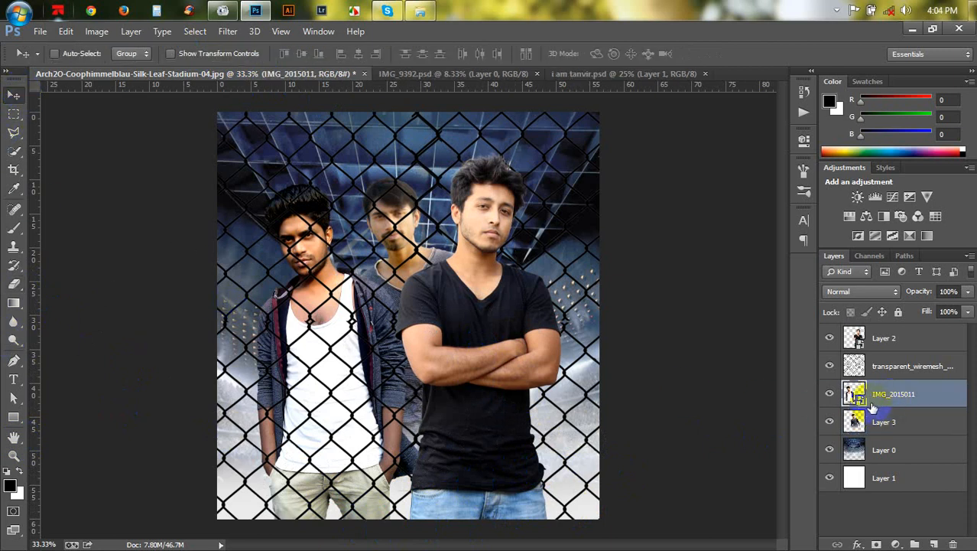
pyautogui.moveTo(400, 417); pyautogui.dragTo(412, 399)
pyautogui.hotkey('ctrl', 't')
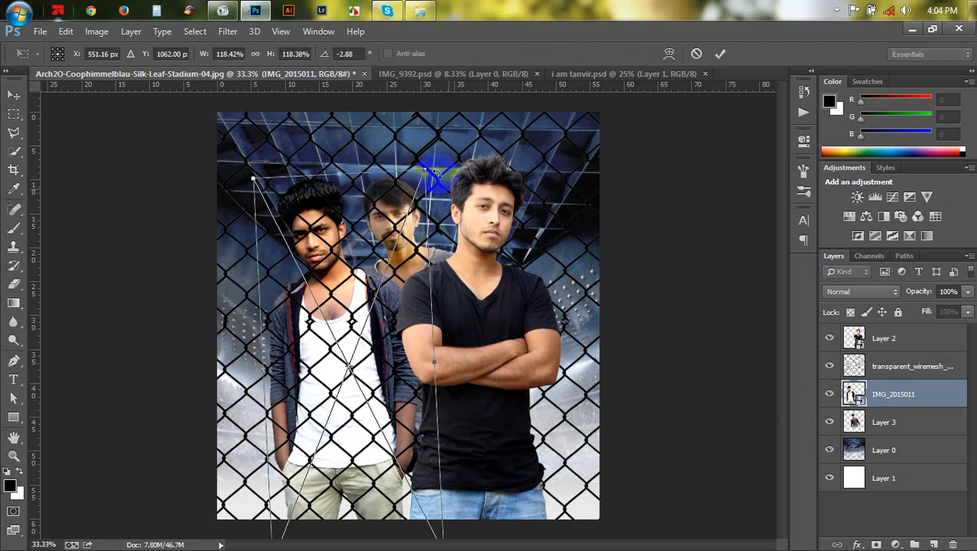
pyautogui.moveTo(436, 159); pyautogui.dragTo(458, 83)
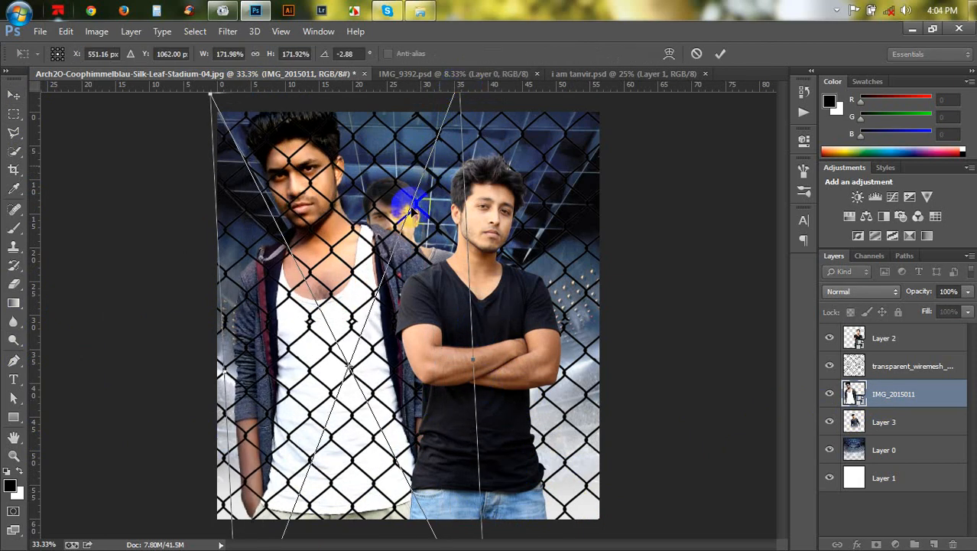
pyautogui.moveTo(426, 287)
pyautogui.mouseDown()
pyautogui.moveTo(433, 297)
pyautogui.moveTo(420, 282)
pyautogui.mouseUp()
pyautogui.click(720, 53)
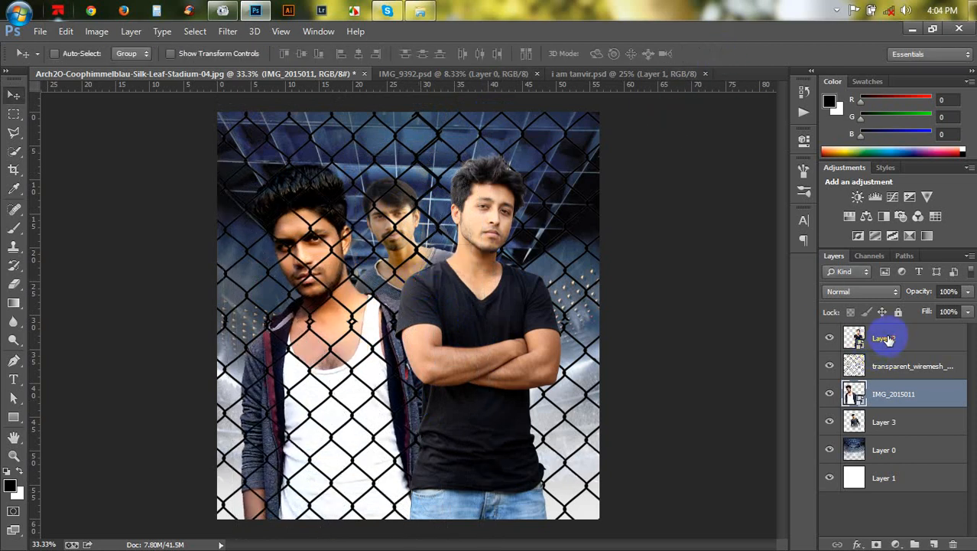
# - Free-transform the front man on Layer 2, enlarging him and moving him lower in the frame
pyautogui.click(880, 338)
pyautogui.hotkey('ctrl', 't')
pyautogui.moveTo(561, 152); pyautogui.dragTo(662, 86)
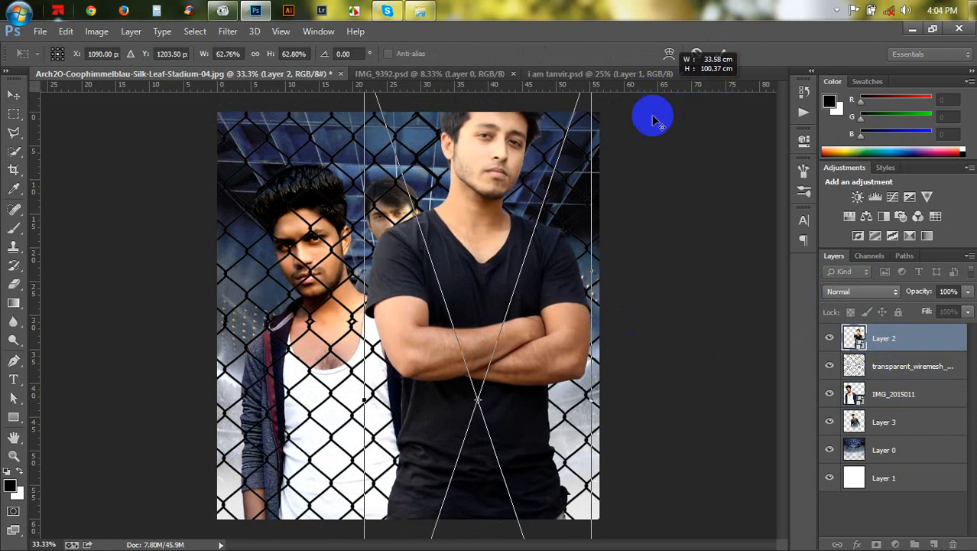
pyautogui.moveTo(546, 279); pyautogui.dragTo(539, 333)
pyautogui.click(720, 54)
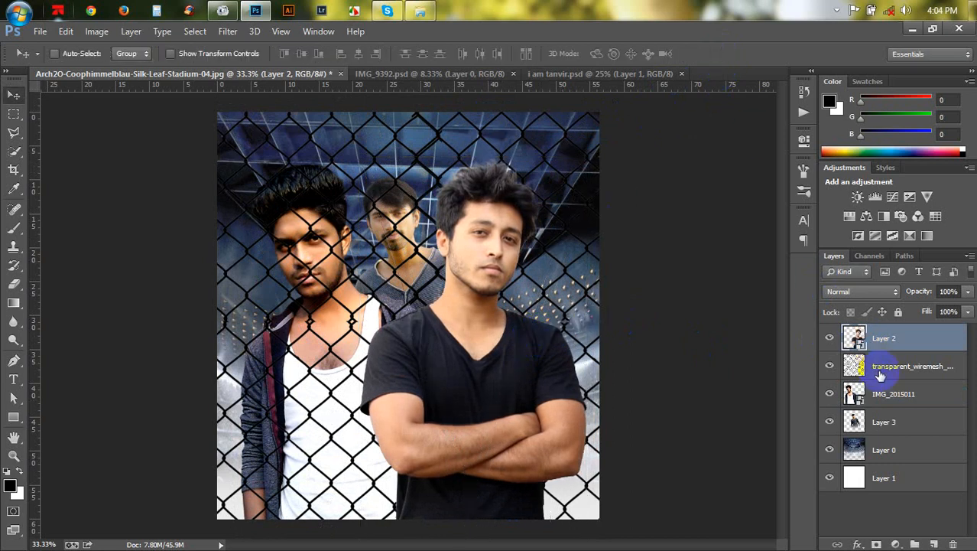
# - Free-transform the rear man on Layer 3 to about 113% and reposition him behind the others
pyautogui.click(881, 420)
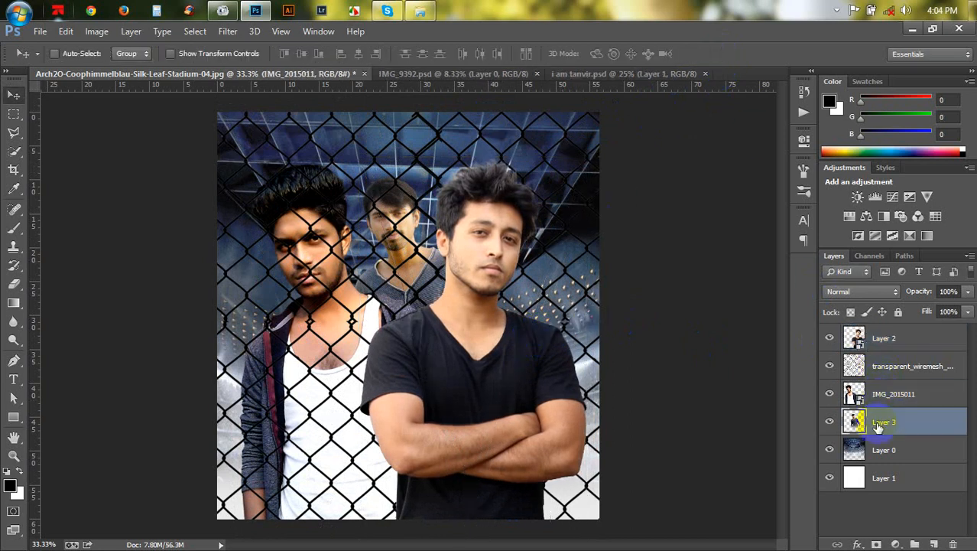
pyautogui.hotkey('ctrl', 't')
pyautogui.moveTo(538, 177); pyautogui.dragTo(562, 134)
pyautogui.moveTo(476, 261); pyautogui.dragTo(489, 298)
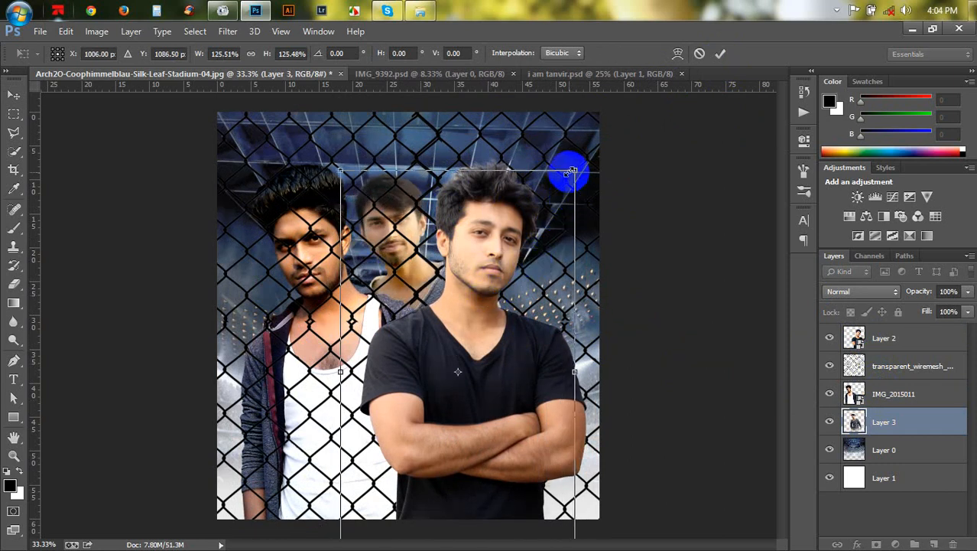
pyautogui.moveTo(572, 169); pyautogui.dragTo(563, 189)
pyautogui.moveTo(491, 262); pyautogui.dragTo(489, 256)
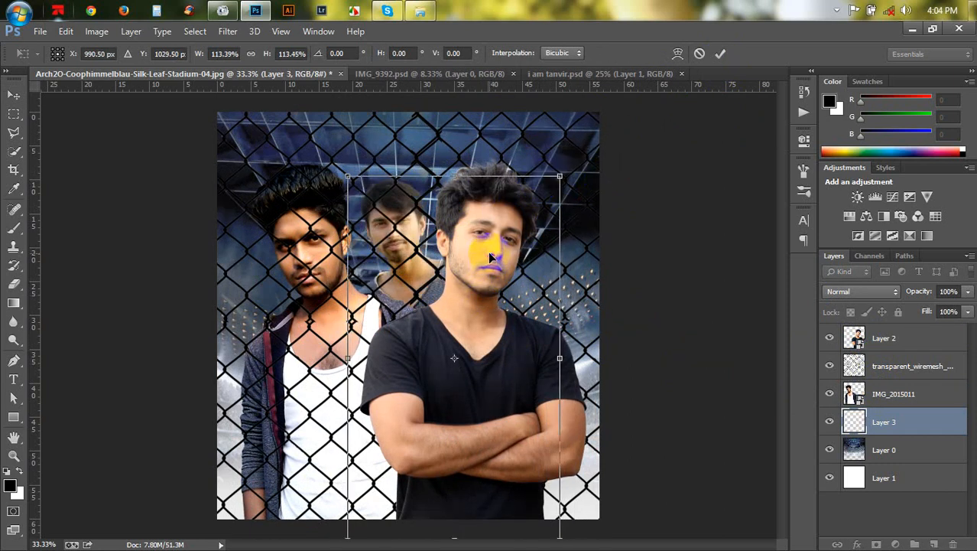
pyautogui.press('Return')
# - Move the left man leftward and adjust his transform to about 159% size
pyautogui.click(881, 399)
pyautogui.moveTo(420, 309); pyautogui.dragTo(407, 309)
pyautogui.hotkey('ctrl', 't')
pyautogui.moveTo(452, 153); pyautogui.dragTo(428, 173)
pyautogui.moveTo(396, 218); pyautogui.dragTo(397, 226)
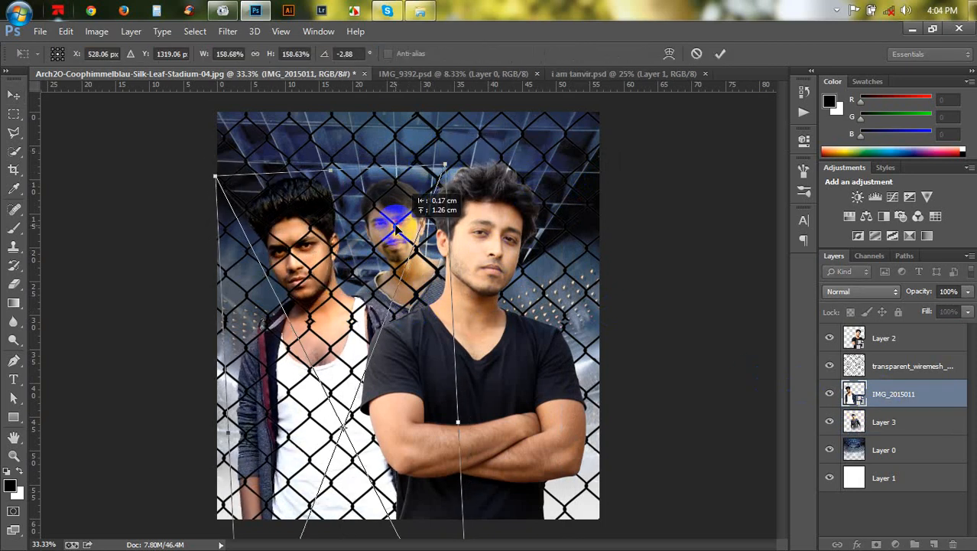
pyautogui.press('Return')
# - Shift the front man right and rotate him about 1.4°
pyautogui.click(883, 350)
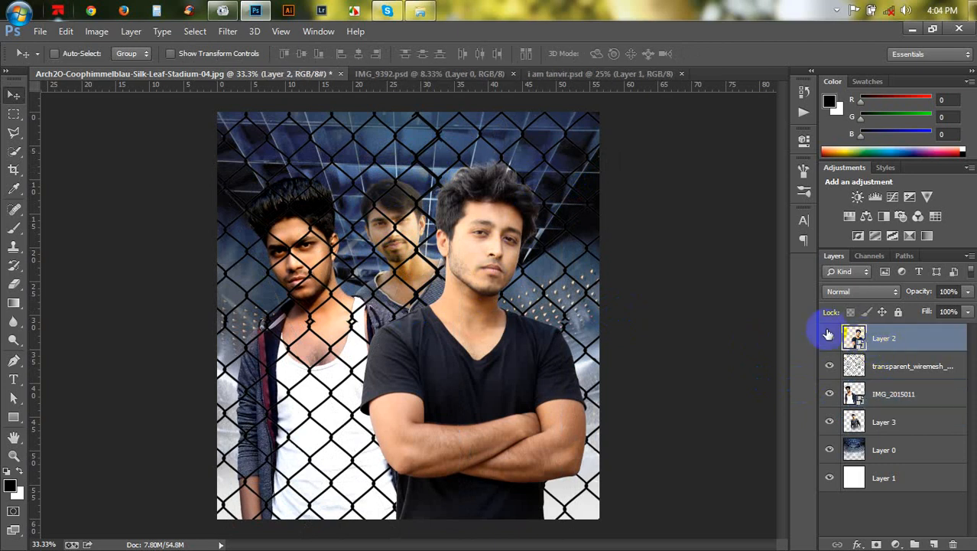
pyautogui.moveTo(537, 334); pyautogui.dragTo(545, 340)
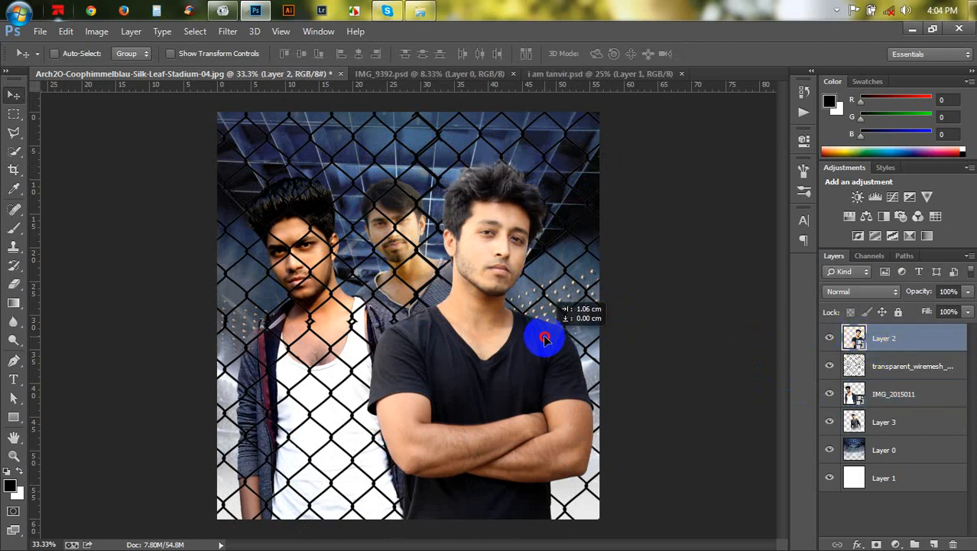
pyautogui.hotkey('ctrl', 't')
pyautogui.moveTo(687, 382); pyautogui.dragTo(694, 381)
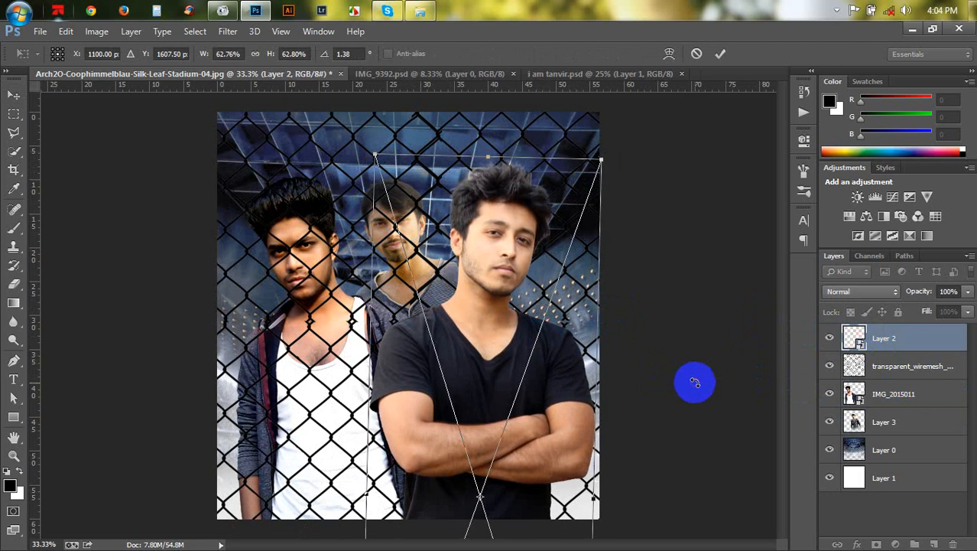
pyautogui.press('Return')
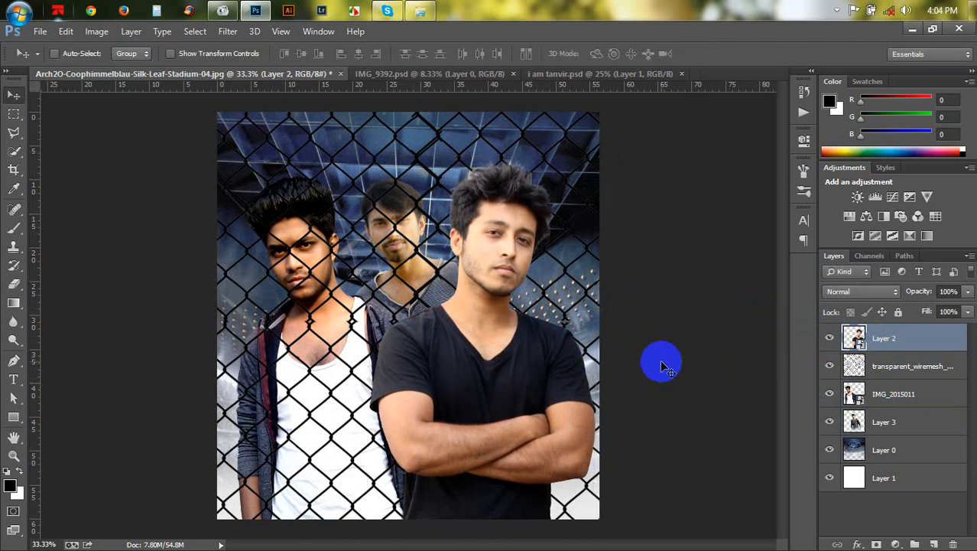
# - Nudge the left man's layer slightly with Free Transform
pyautogui.click(891, 394)
pyautogui.hotkey('ctrl', 't')
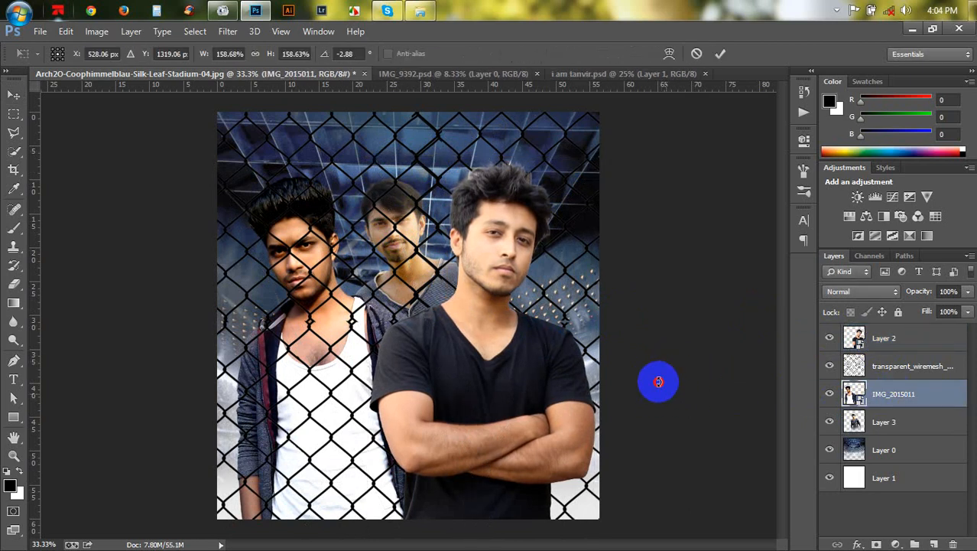
pyautogui.moveTo(656, 385); pyautogui.dragTo(655, 382)
pyautogui.moveTo(441, 401); pyautogui.dragTo(446, 402)
pyautogui.press('Return')
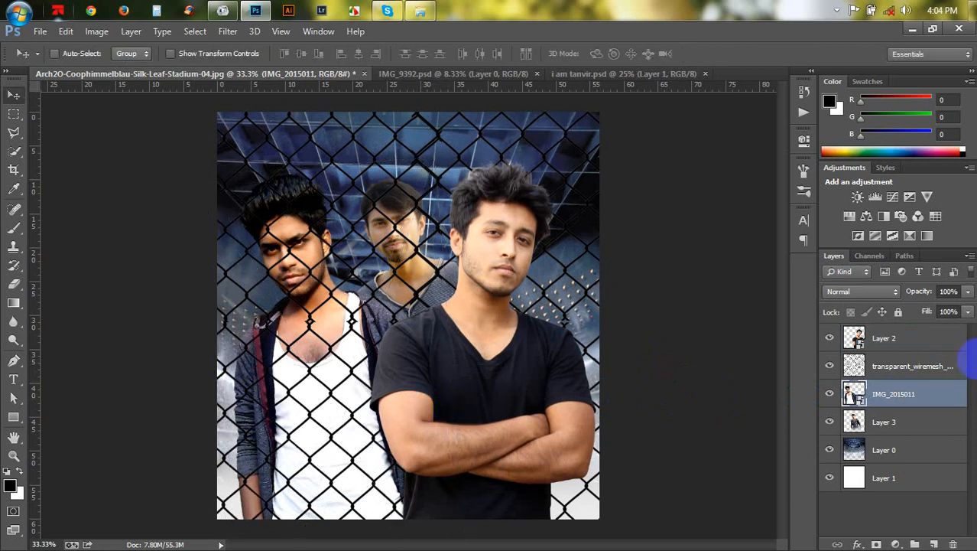
# - Free-transform the wire mesh layer, resizing to about 93% by 111% and skewing it about 7° vertically
pyautogui.click(920, 369)
pyautogui.hotkey('ctrl', 't')
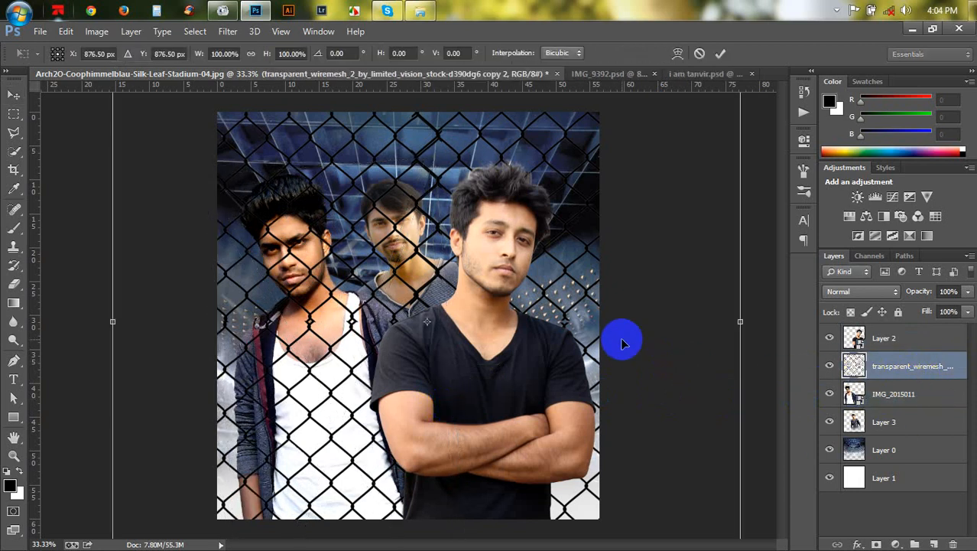
pyautogui.hotkey('ctrl', '-')
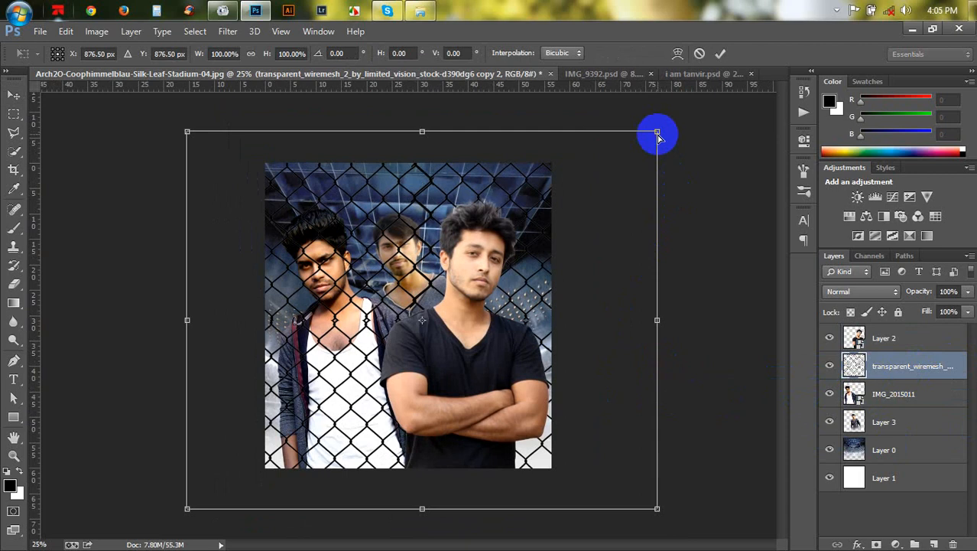
pyautogui.moveTo(658, 136); pyautogui.dragTo(654, 168)
pyautogui.moveTo(657, 319); pyautogui.dragTo(626, 315)
pyautogui.moveTo(187, 132); pyautogui.dragTo(177, 111)
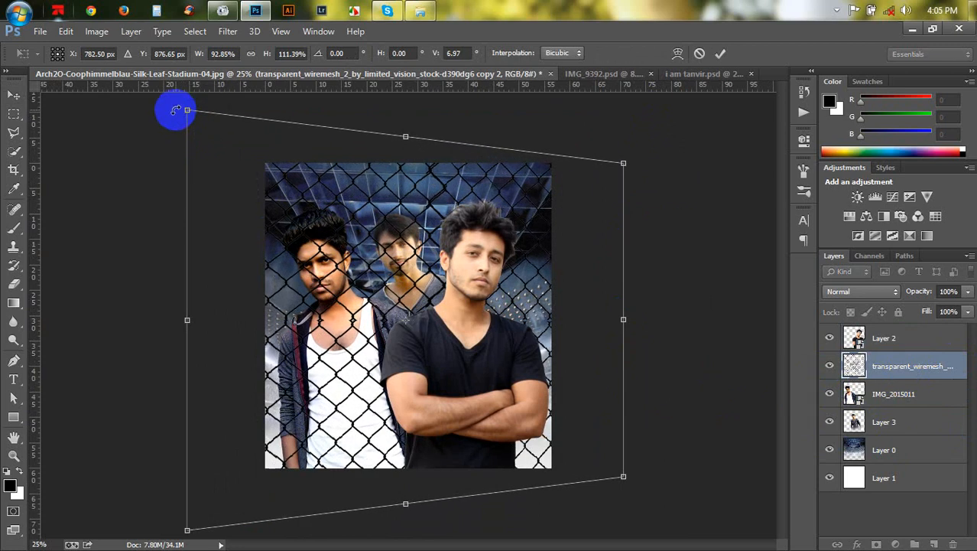
pyautogui.click(715, 59)
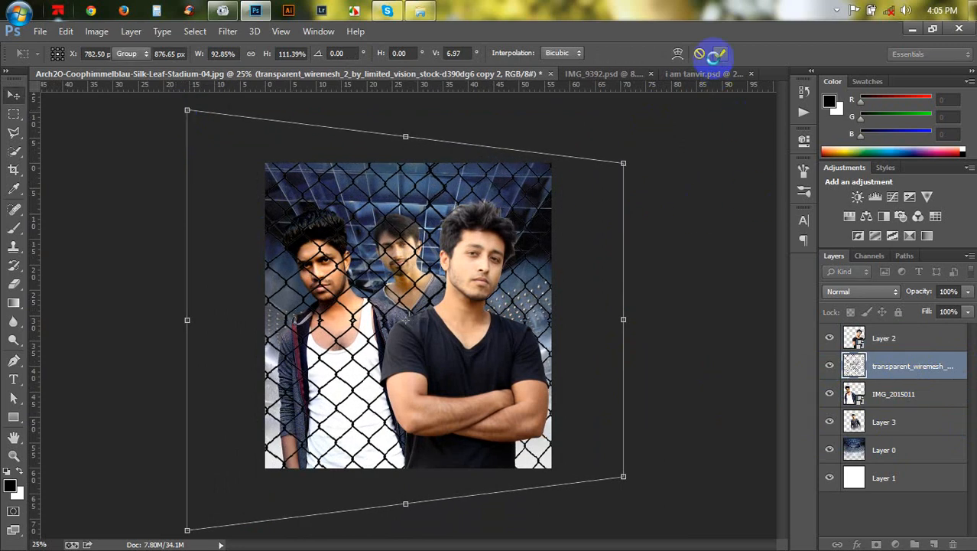
# - Nudge the wire mesh layer slightly to align it
pyautogui.moveTo(495, 303); pyautogui.dragTo(489, 302)
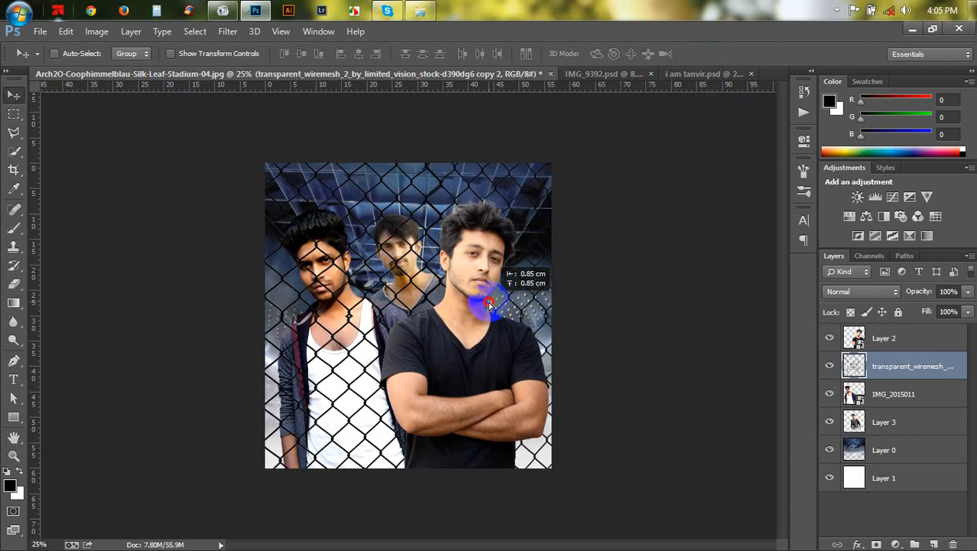
pyautogui.scroll(2, 490, 305)
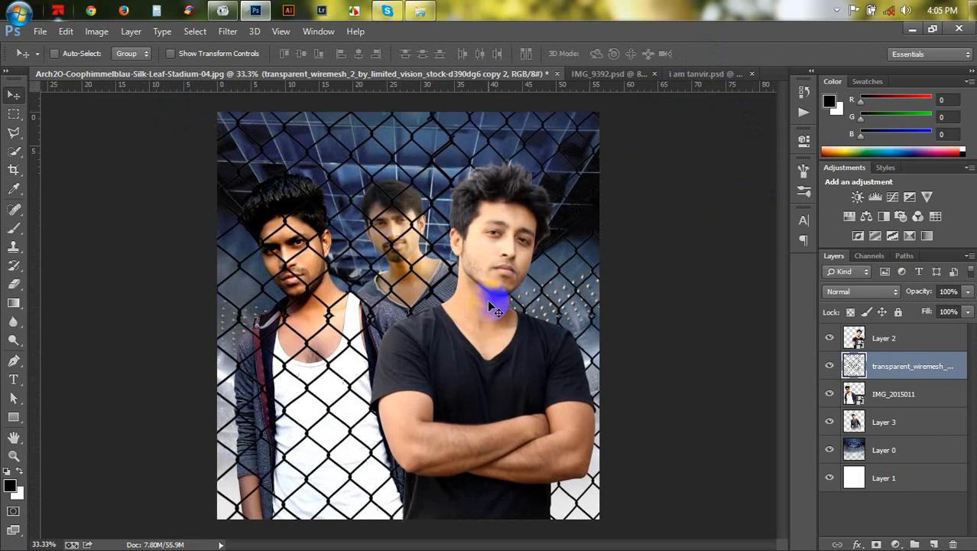
pyautogui.scroll(-1, 490, 305)
pyautogui.scroll(-1, 493, 307)
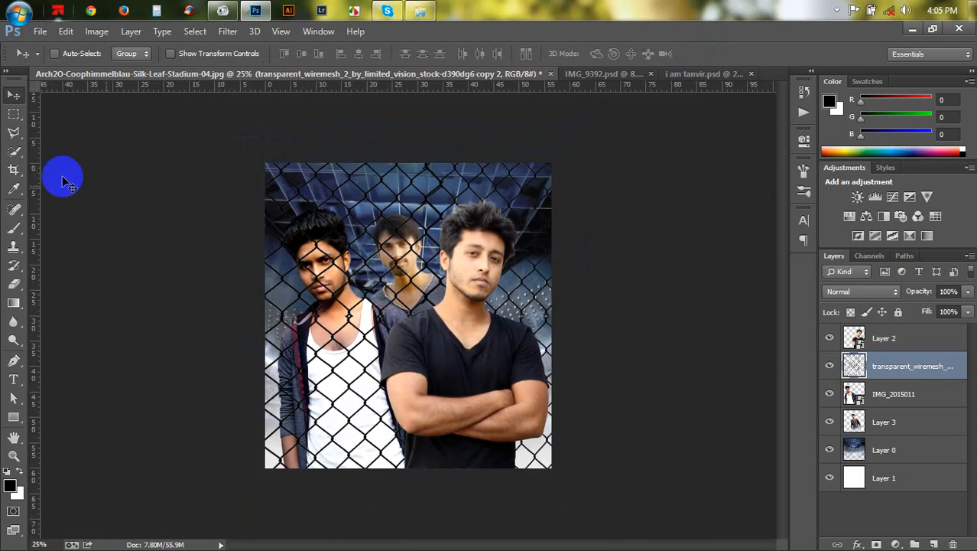
# - Crop the document to its existing canvas, deleting the cropped pixels outside it
pyautogui.click(14, 170)
pyautogui.click(546, 165)
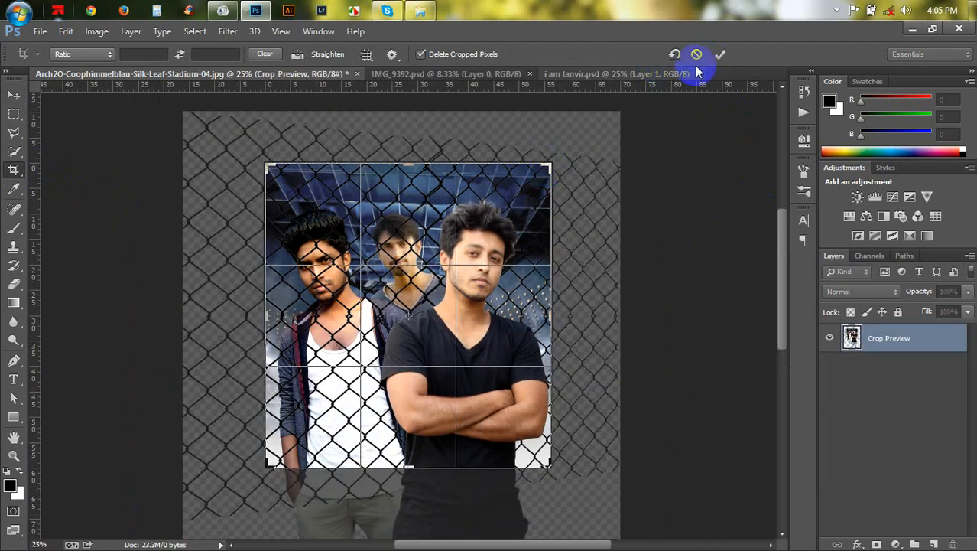
pyautogui.click(720, 53)
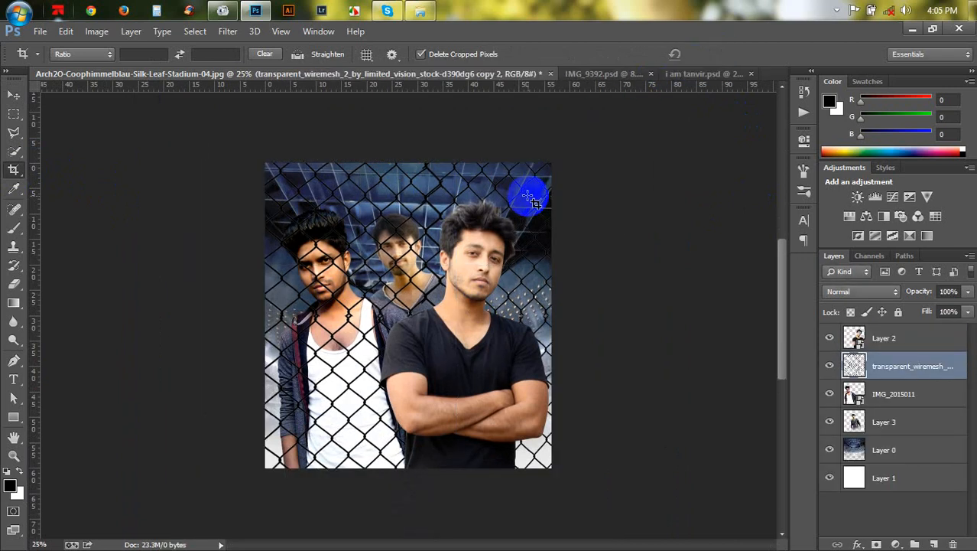
pyautogui.click(566, 164)
pyautogui.moveTo(557, 161); pyautogui.dragTo(554, 162)
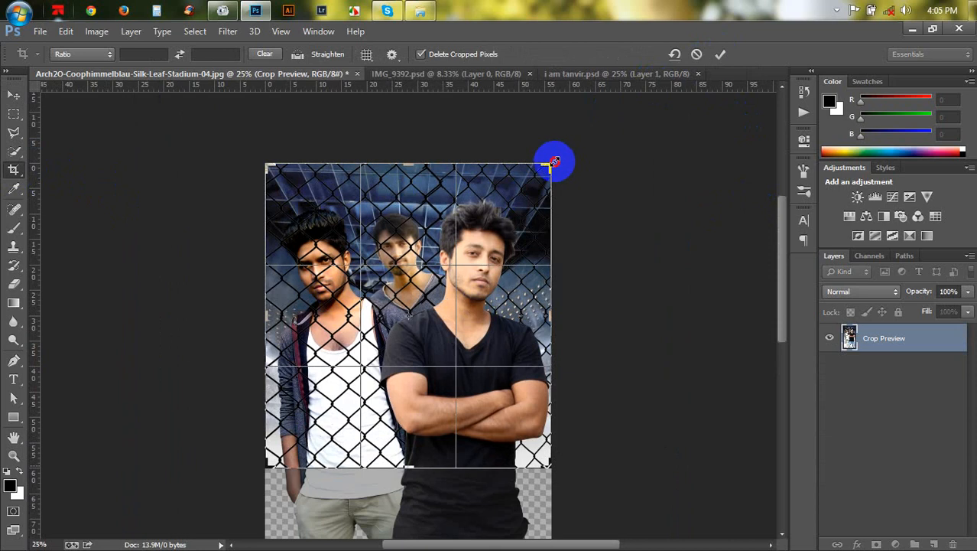
pyautogui.click(697, 53)
pyautogui.press('v')
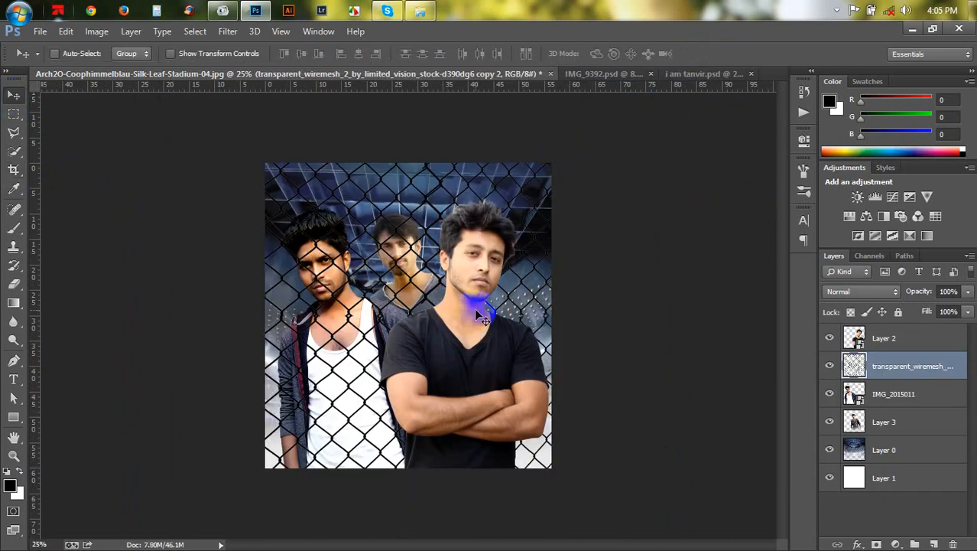
pyautogui.scroll(2, 475, 313)
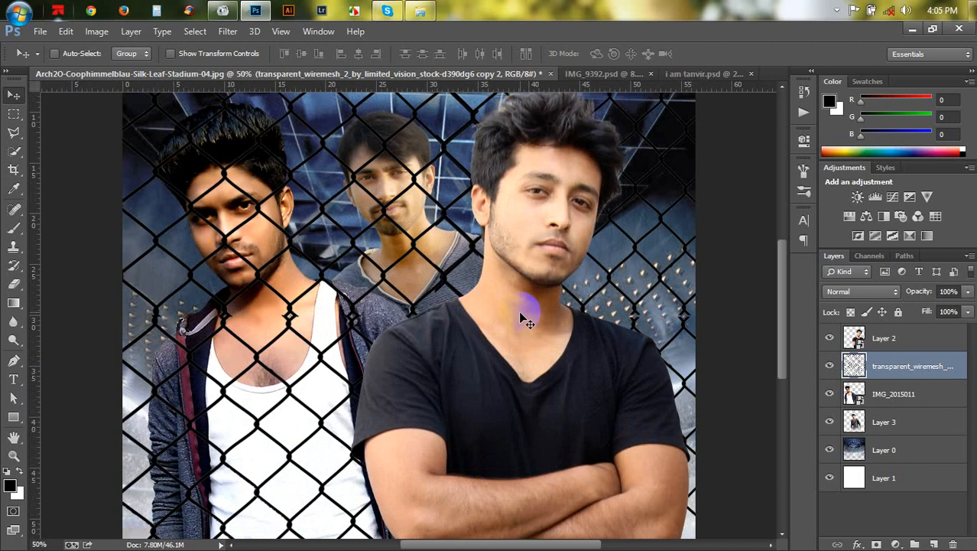
pyautogui.scroll(-1, 521, 313)
pyautogui.scroll(1, 517, 307)
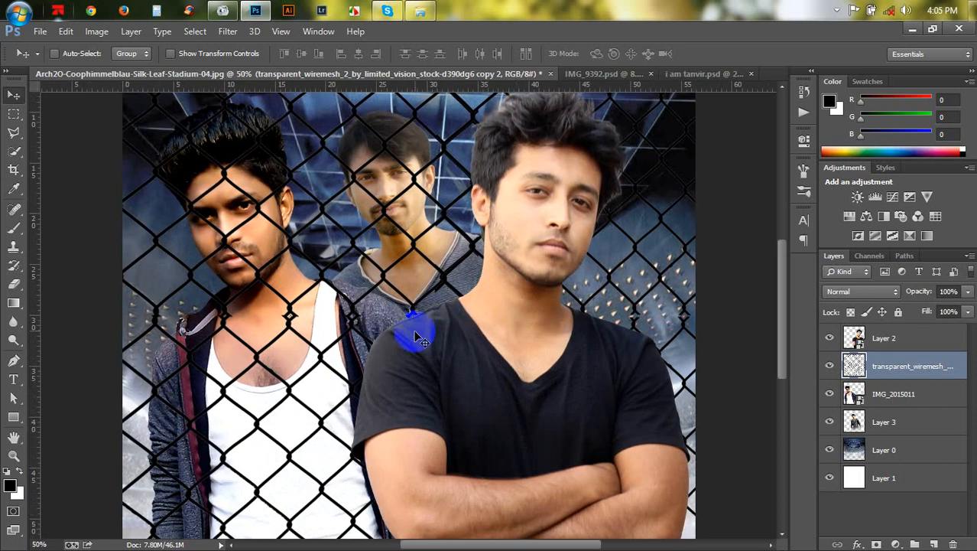
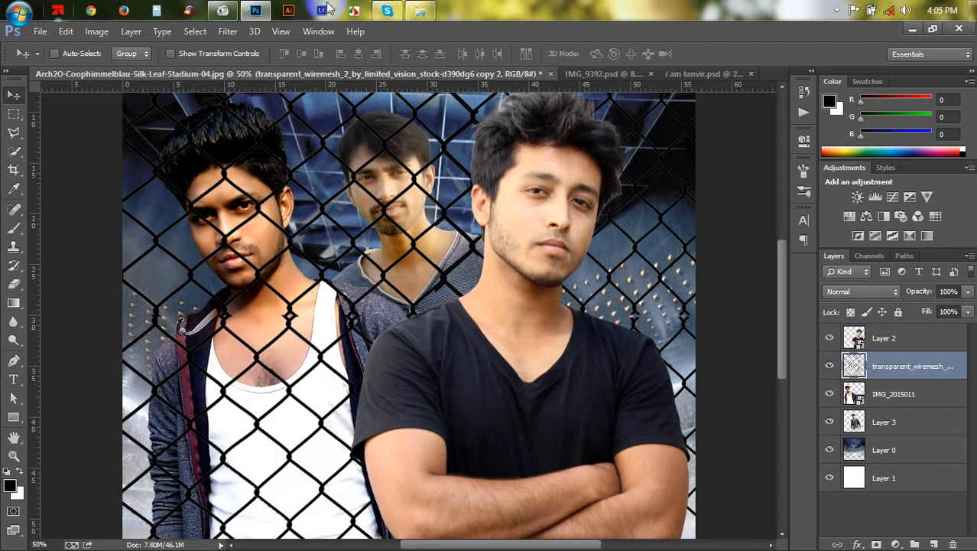
# - Switch to Windows Explorer and open the Cloud PNG folder on the Help (F:) drive
pyautogui.click(423, 15)
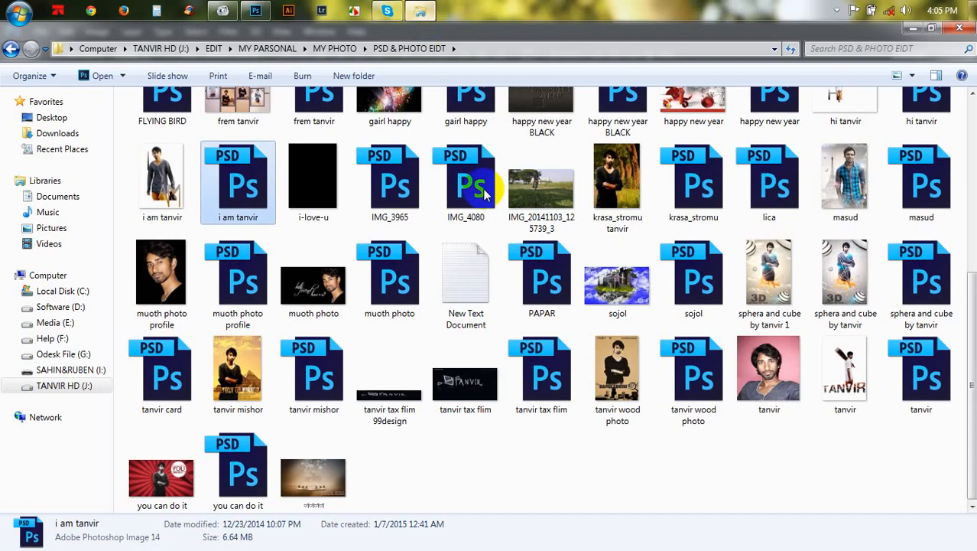
pyautogui.click(55, 340)
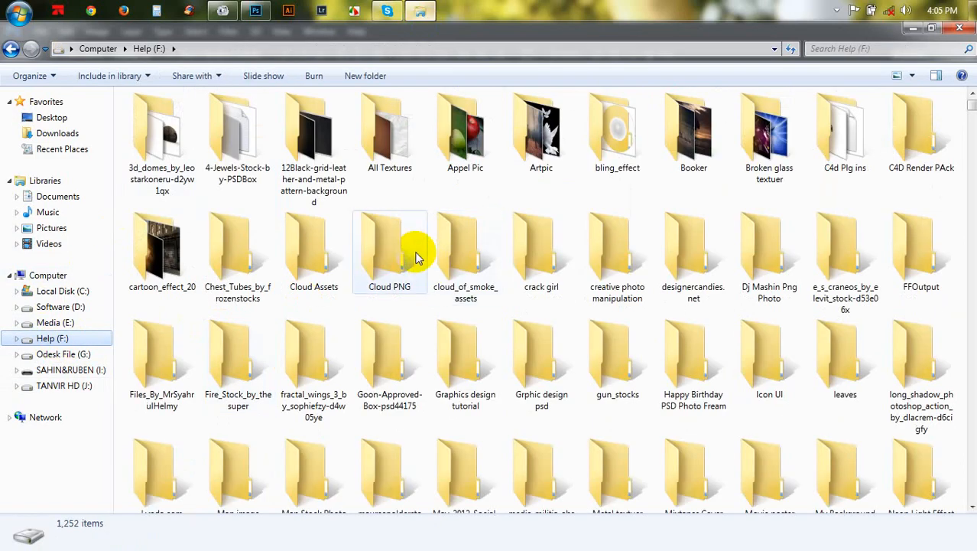
pyautogui.click(417, 258)
# - Browse the Cloud PNG folder for a bokeh particle image to use as an overlay
pyautogui.scroll(-2, 417, 258)
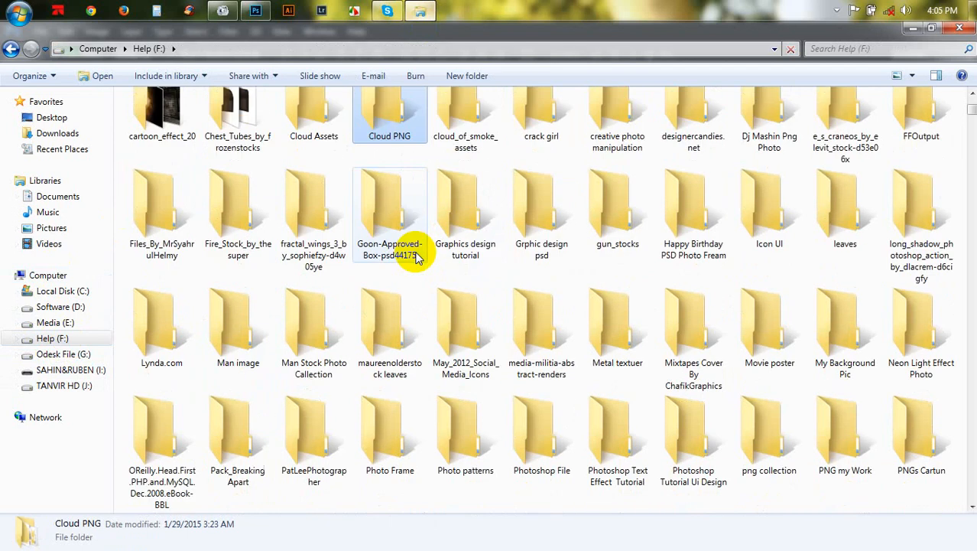
pyautogui.scroll(-15, 417, 258)
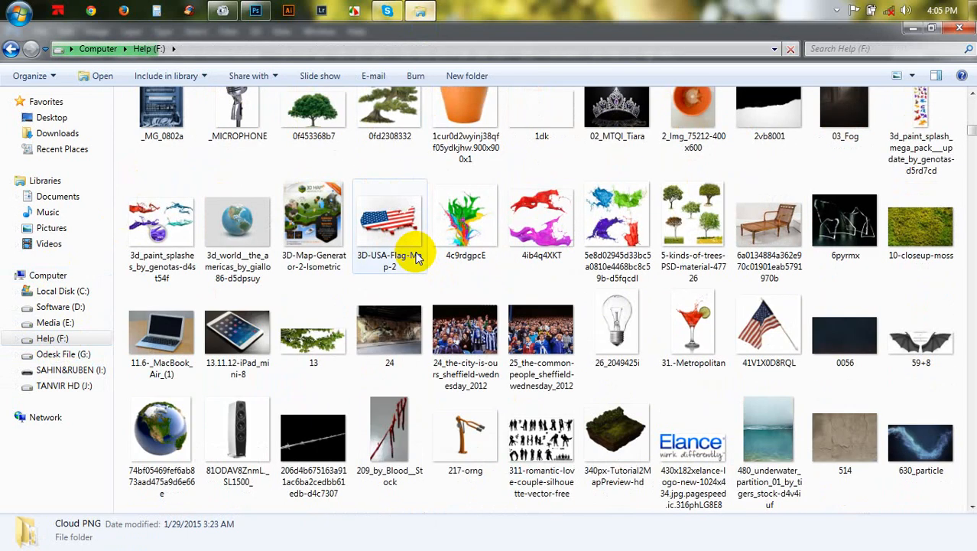
pyautogui.scroll(-3, 417, 257)
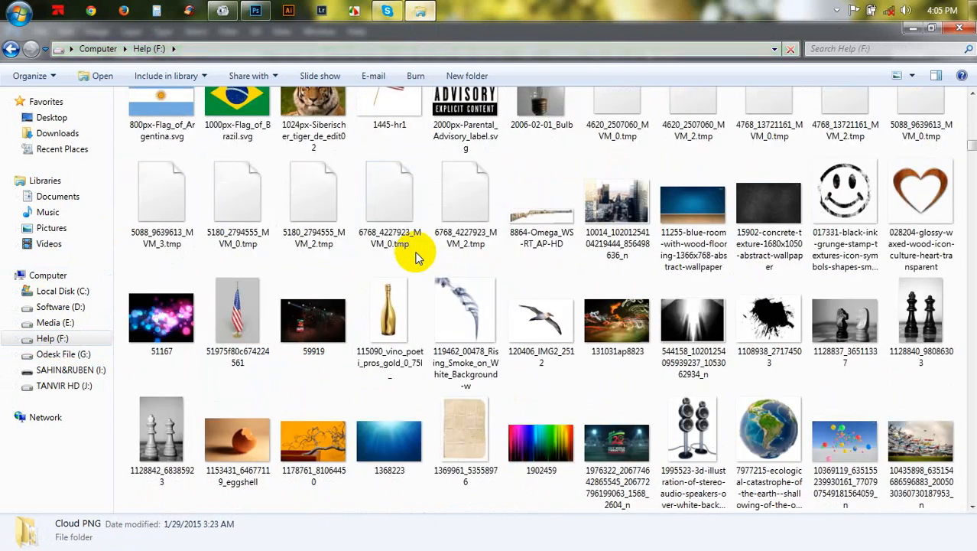
pyautogui.scroll(-3, 417, 258)
pyautogui.scroll(-3, 417, 257)
pyautogui.scroll(-5, 416, 258)
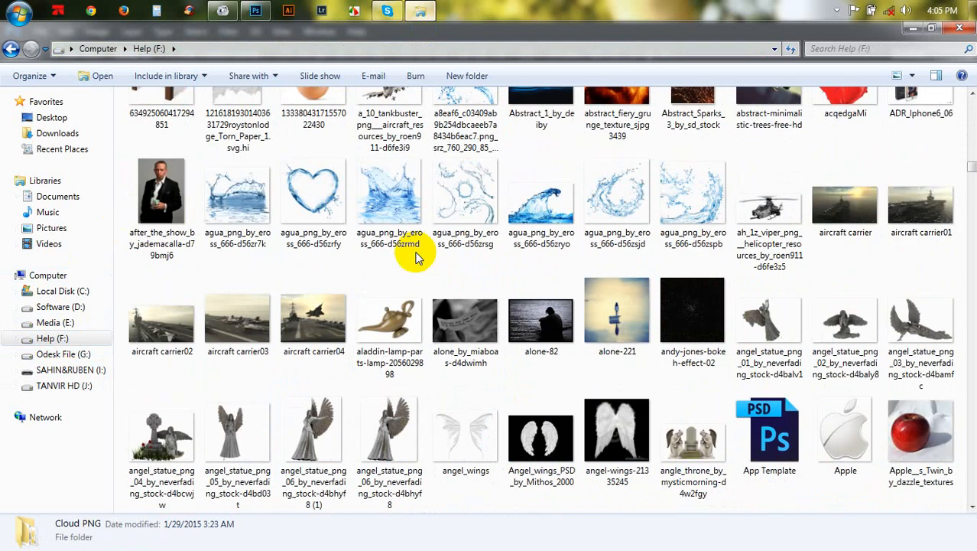
pyautogui.scroll(-15, 417, 257)
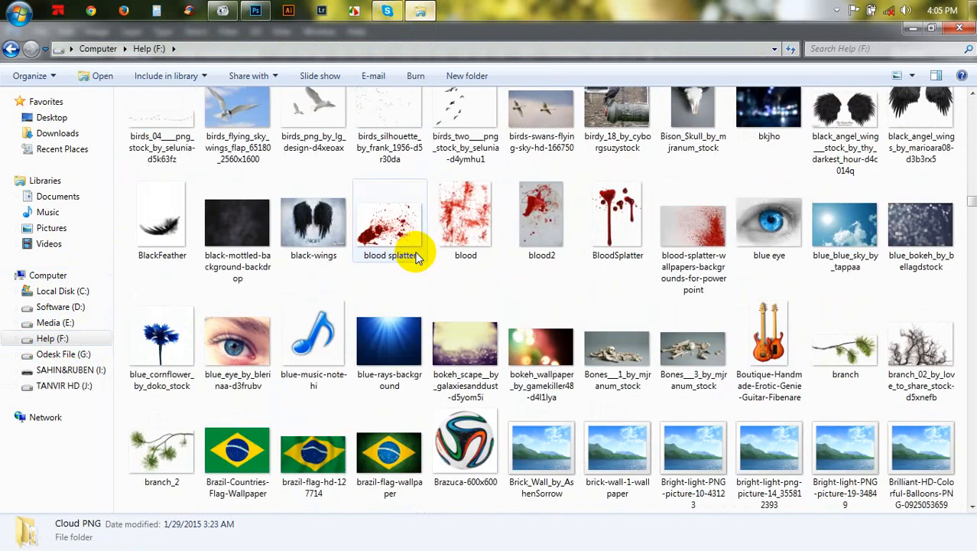
pyautogui.scroll(-8, 416, 258)
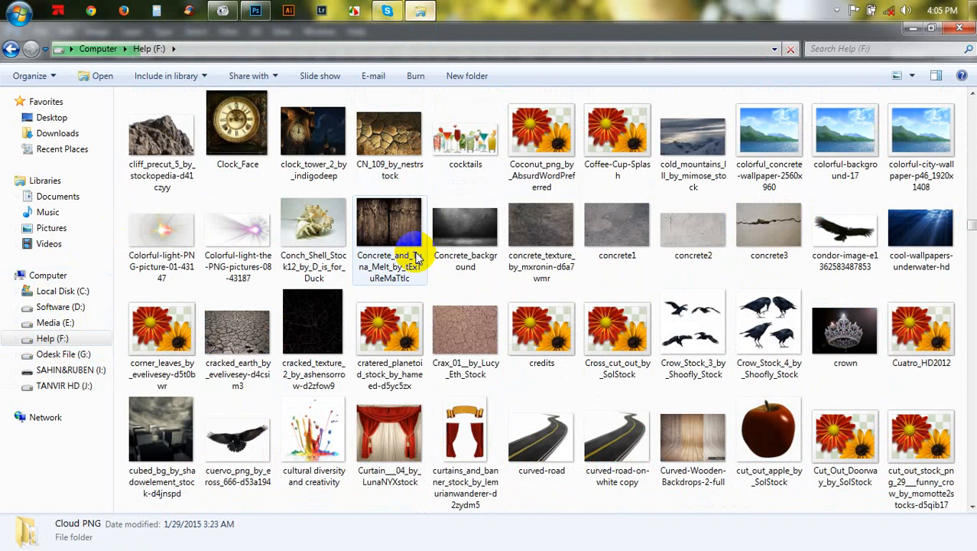
pyautogui.scroll(-10, 417, 258)
pyautogui.scroll(-3, 417, 258)
pyautogui.scroll(-5, 417, 258)
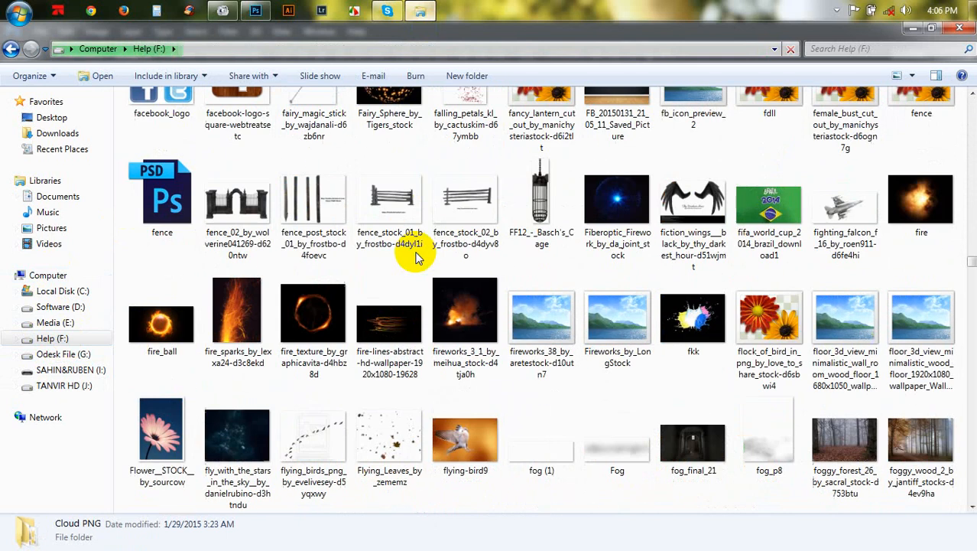
pyautogui.scroll(1, 417, 258)
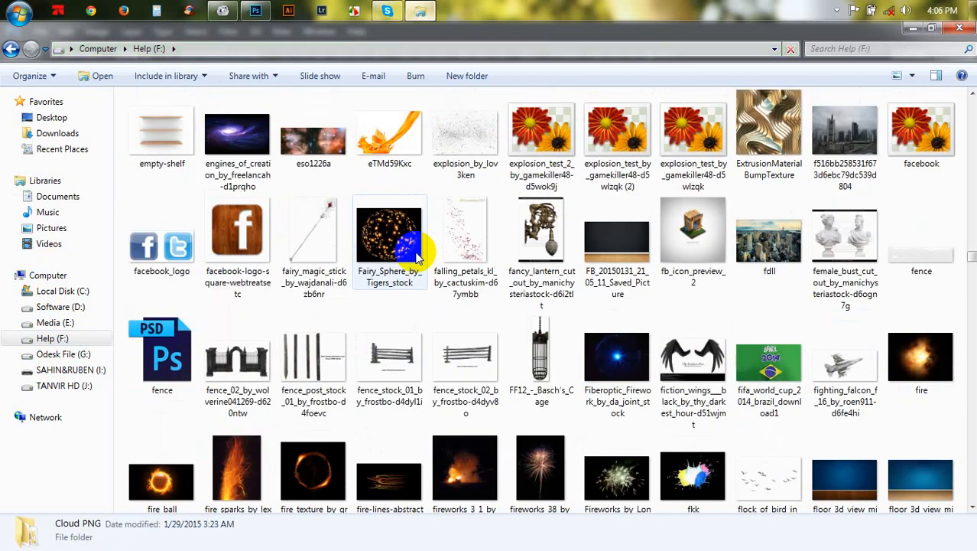
pyautogui.scroll(-10, 417, 258)
pyautogui.scroll(-3, 417, 257)
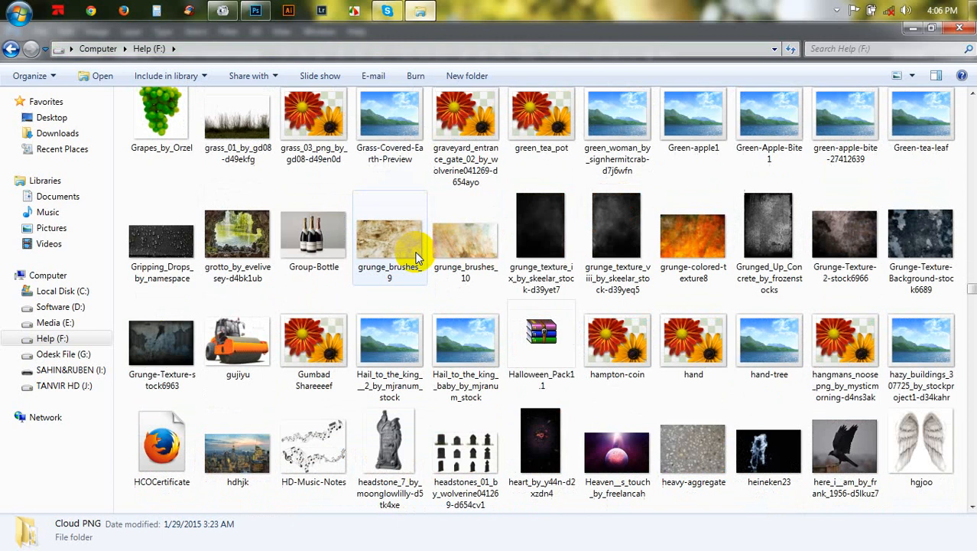
pyautogui.scroll(-3, 417, 258)
pyautogui.scroll(-12, 417, 257)
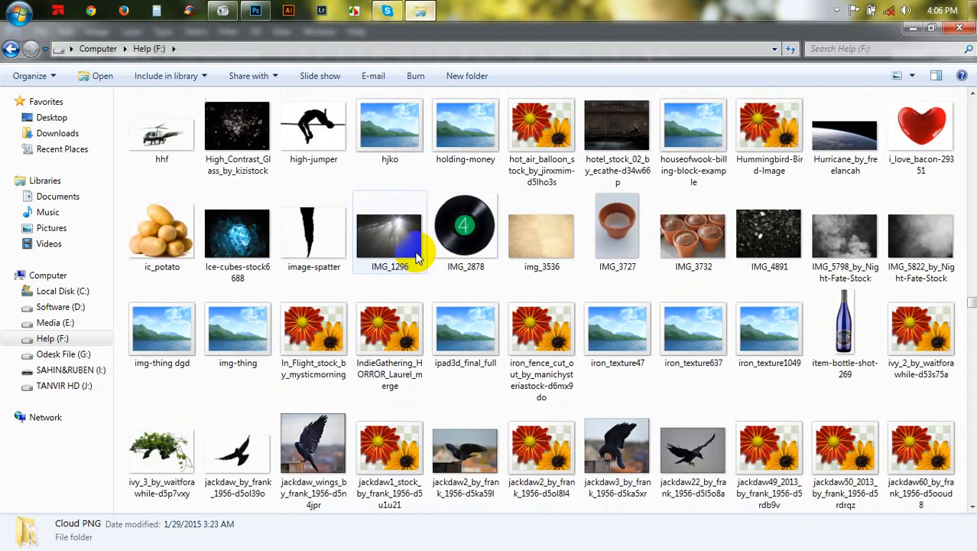
pyautogui.scroll(6, 417, 257)
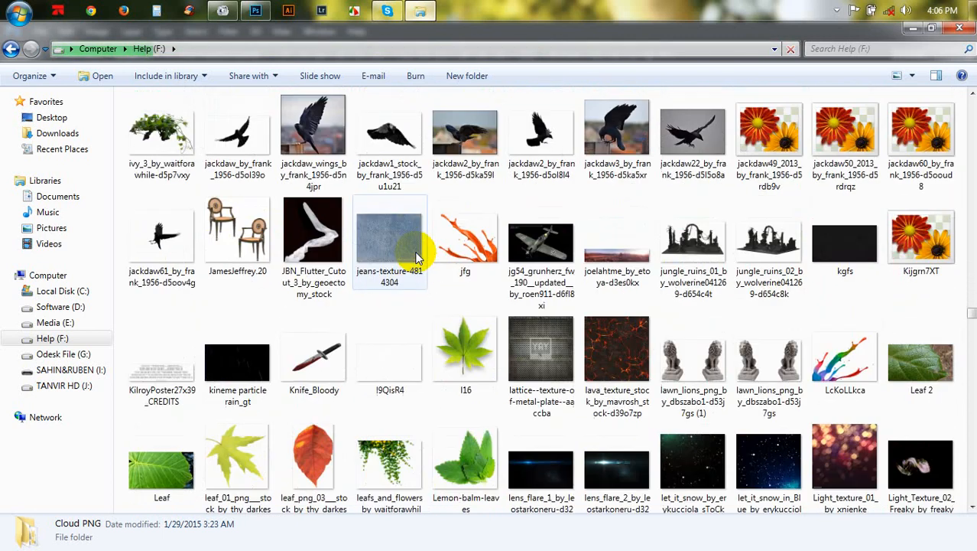
pyautogui.scroll(3, 417, 258)
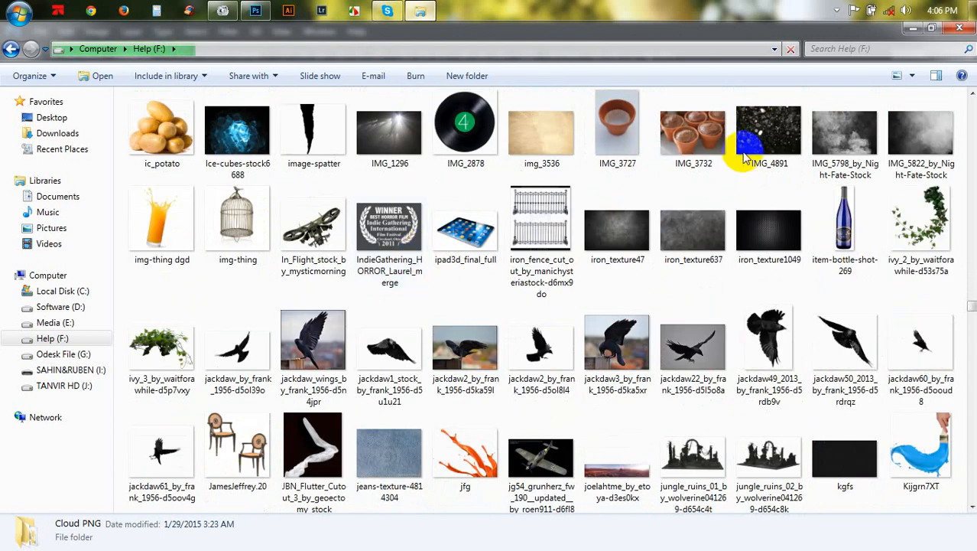
# - Open IMG_4891 in Photoshop by dropping it onto the Photoshop window
pyautogui.moveTo(767, 137); pyautogui.dragTo(774, 65)
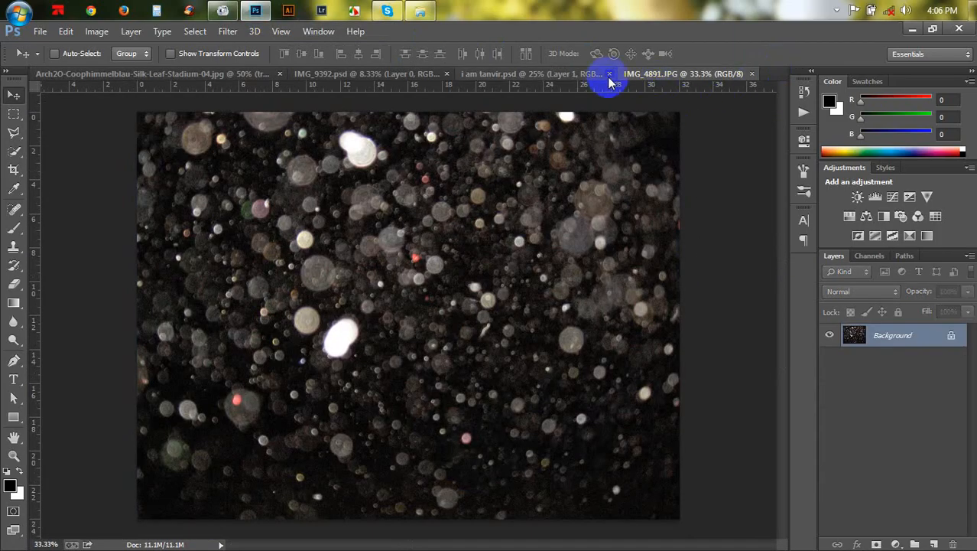
# - Close the i am tanvir.psd and IMG_9392.psd documents
pyautogui.click(610, 74)
pyautogui.click(508, 75)
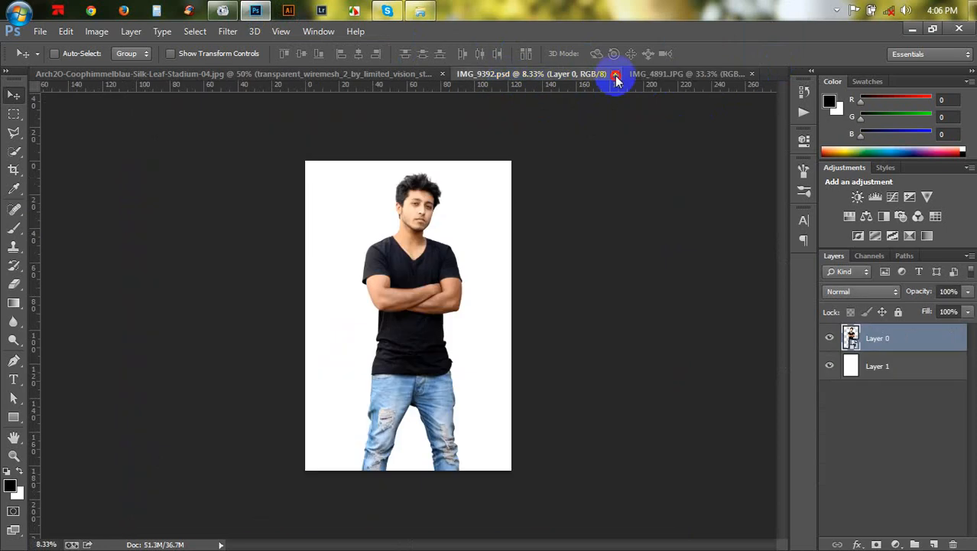
pyautogui.click(617, 80)
# - Bring the bokeh image into the stadium composite as a new layer
pyautogui.moveTo(571, 196); pyautogui.dragTo(392, 269)
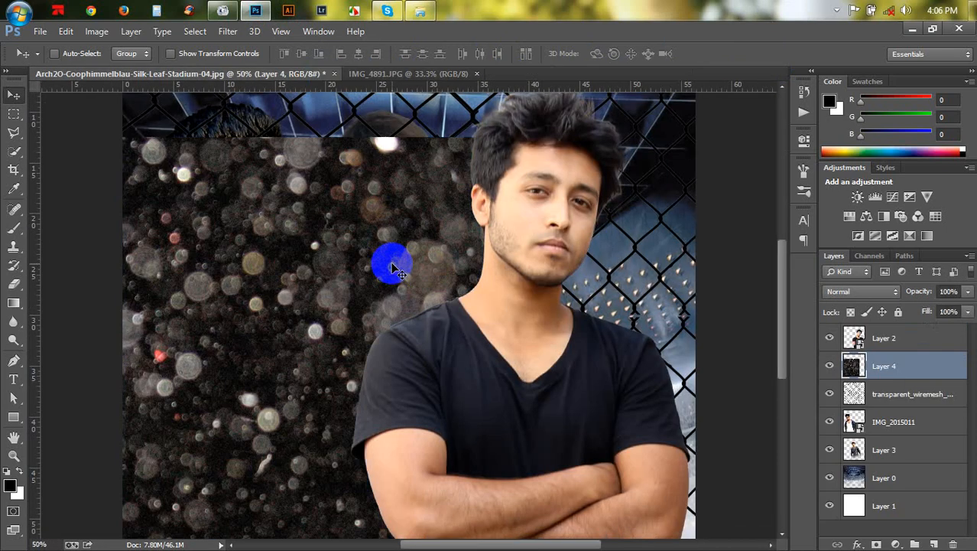
pyautogui.hotkey('ctrl', '-')
pyautogui.hotkey('ctrl', '-')
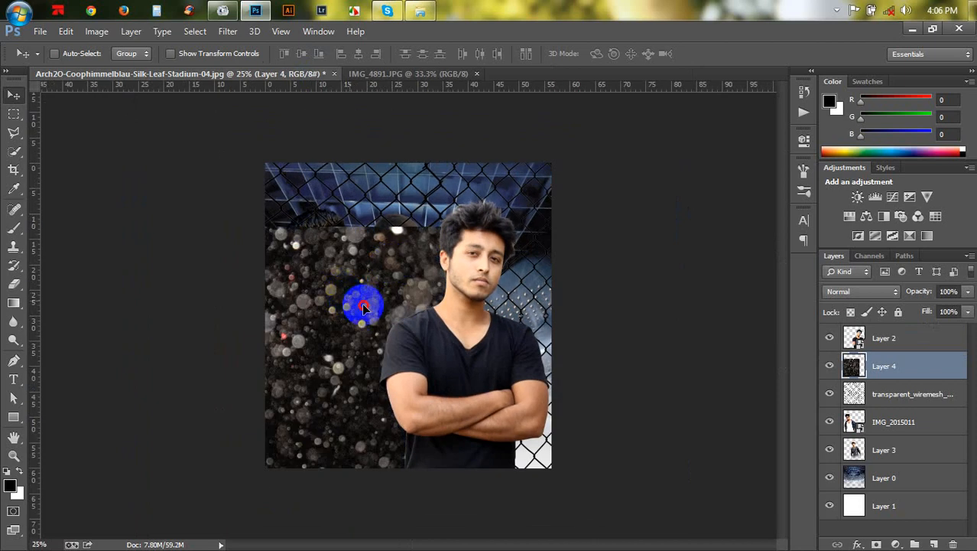
# - Move the bokeh layer below the people layers, just above the stadium background, and reposition it
pyautogui.moveTo(363, 306); pyautogui.dragTo(439, 285)
pyautogui.moveTo(863, 375); pyautogui.dragTo(875, 455)
pyautogui.moveTo(540, 295); pyautogui.dragTo(528, 283)
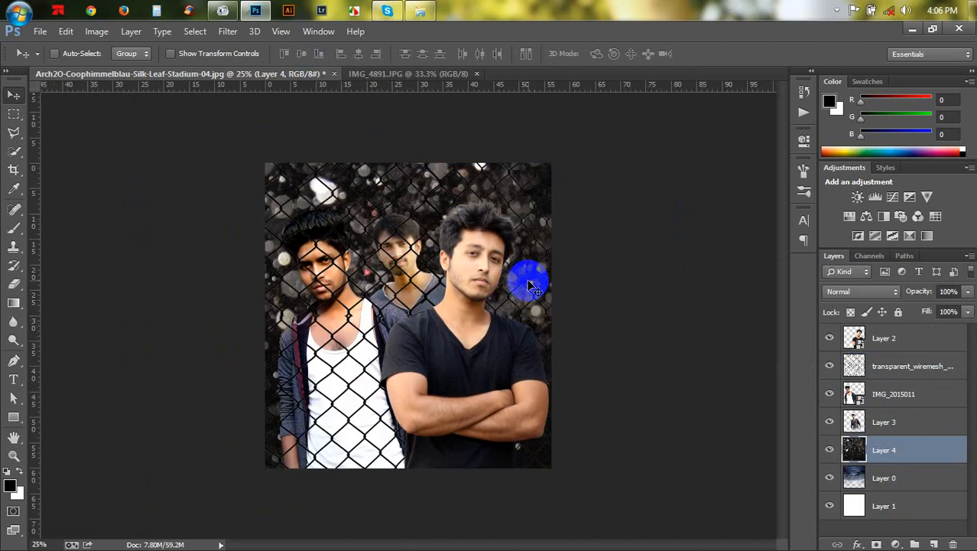
# - Free-transform the bokeh layer, scaling it down to about 75.5% and positioning it in the canvas
pyautogui.hotkey('ctrl', 't')
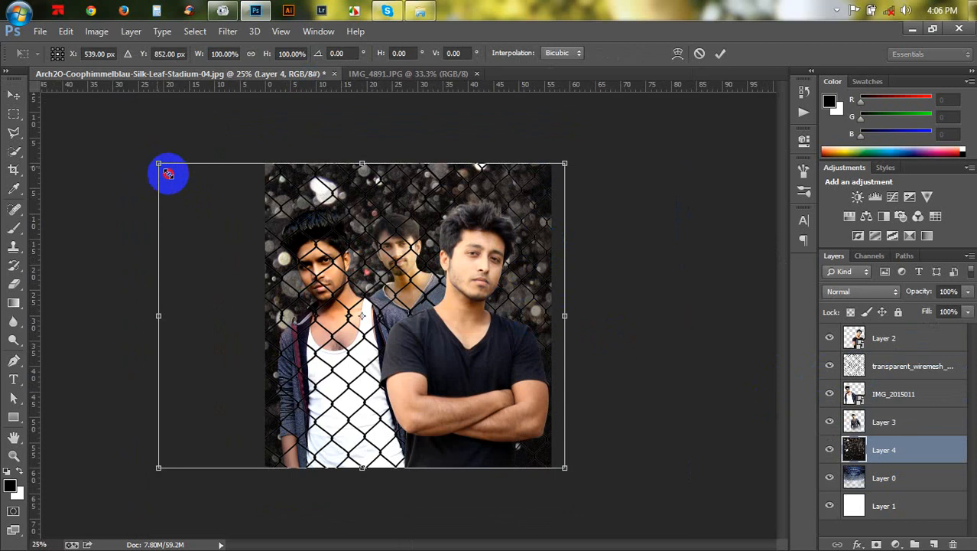
pyautogui.moveTo(168, 174); pyautogui.dragTo(264, 243)
pyautogui.moveTo(405, 311); pyautogui.dragTo(401, 310)
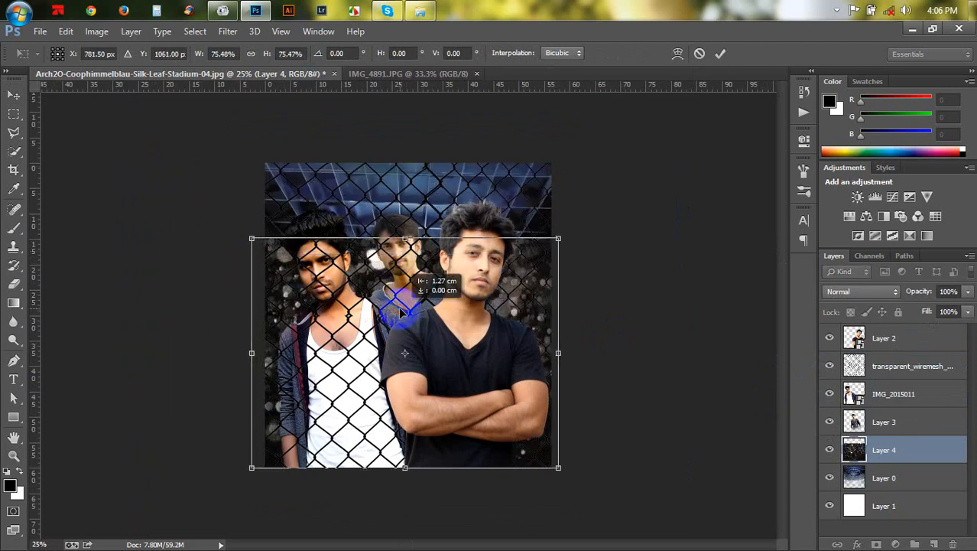
pyautogui.click(720, 55)
# - Select Layer 2, the wire mesh, IMG_2015011 and Layer 3 and scale them down together with Free Transform
pyautogui.click(896, 419)
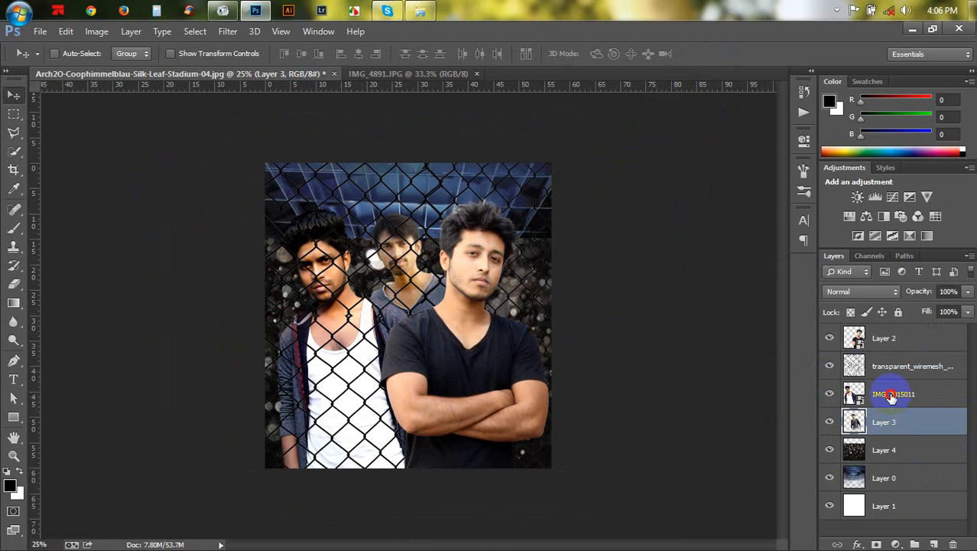
pyautogui.keyDown('shift'); pyautogui.click(892, 397); pyautogui.keyUp('shift')
pyautogui.keyDown('shift'); pyautogui.click(884, 338); pyautogui.keyUp('shift')
pyautogui.hotkey('ctrl', 't')
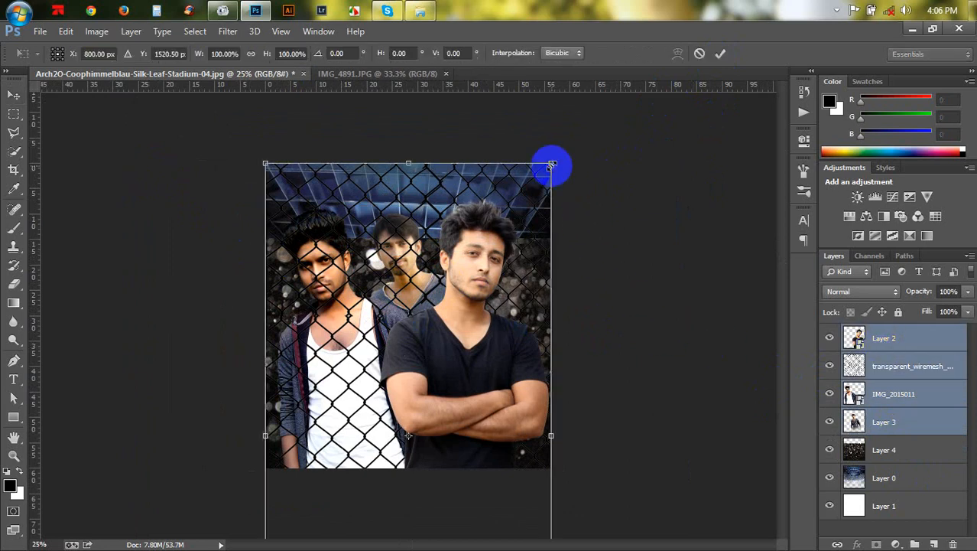
pyautogui.moveTo(551, 164); pyautogui.dragTo(525, 192)
pyautogui.click(720, 54)
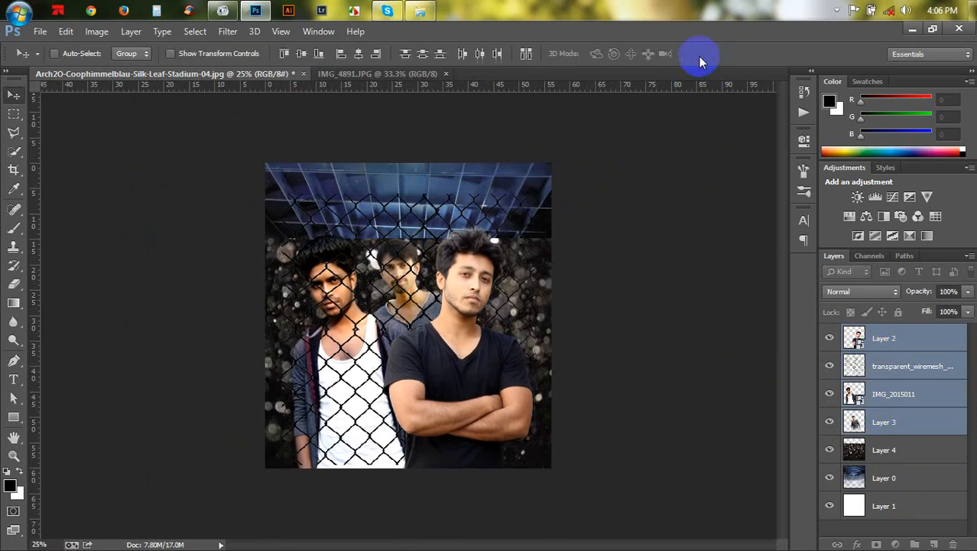
# - Deselect the wire mesh and scale the three people layers to about 87%, shifting them upward
pyautogui.keyDown('ctrl'); pyautogui.click(892, 368); pyautogui.keyUp('ctrl')
pyautogui.hotkey('ctrl', 't')
pyautogui.moveTo(552, 193); pyautogui.dragTo(524, 231)
pyautogui.moveTo(500, 300); pyautogui.dragTo(511, 268)
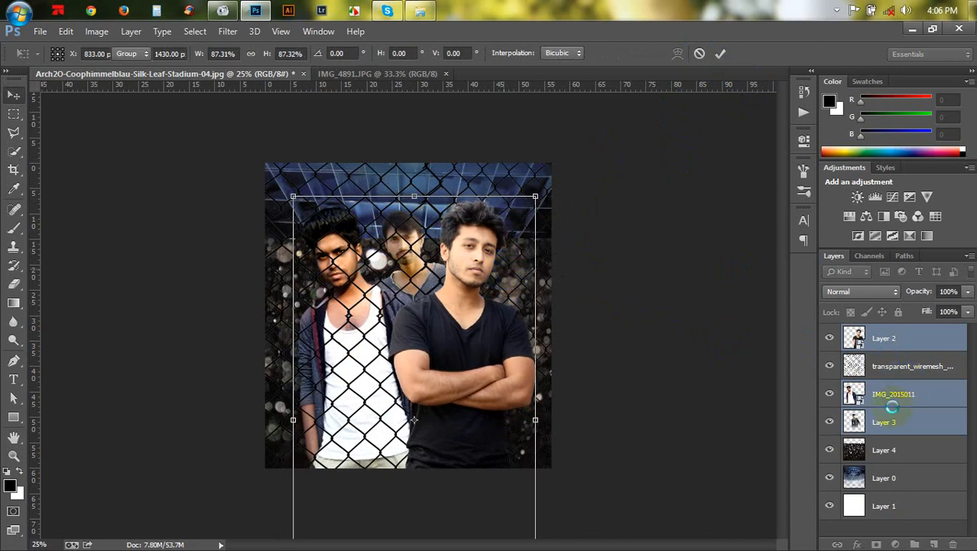
# - Set the bokeh layer's blend mode to Screen
pyautogui.click(884, 450)
pyautogui.click(863, 291)
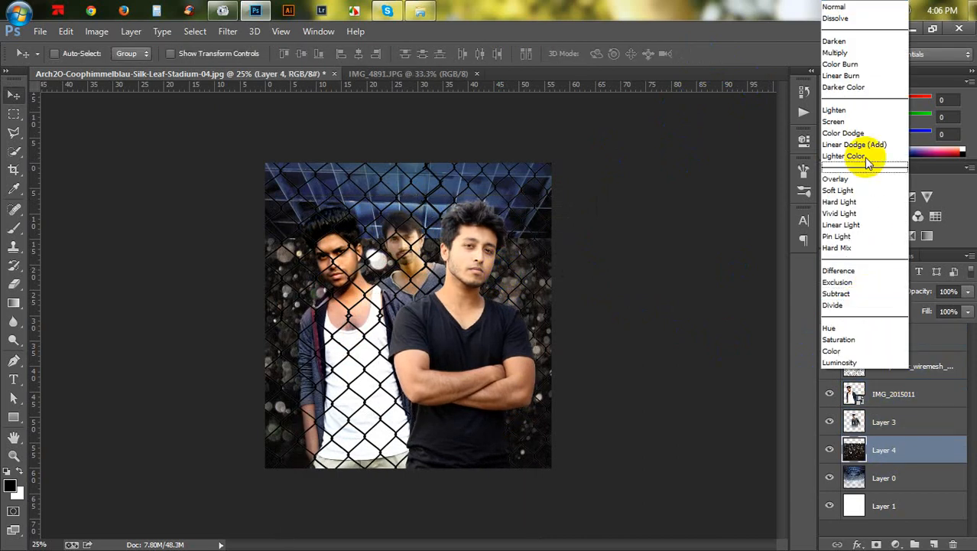
pyautogui.click(842, 122)
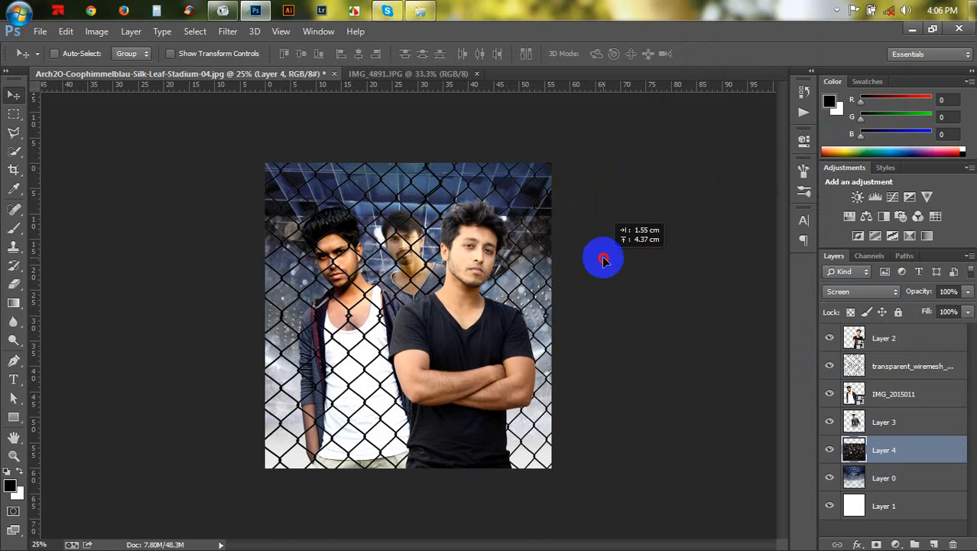
# - Move the bokeh layer up, enlarge it to about 128% by 120%, and set its opacity to 53%
pyautogui.moveTo(605, 240); pyautogui.dragTo(604, 200)
pyautogui.hotkey('ctrl', 't')
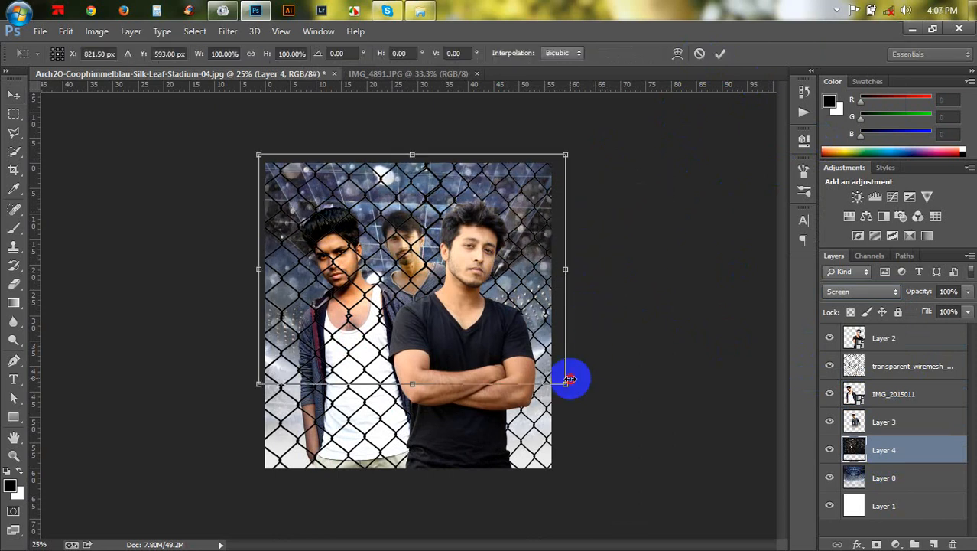
pyautogui.moveTo(568, 380); pyautogui.dragTo(608, 406)
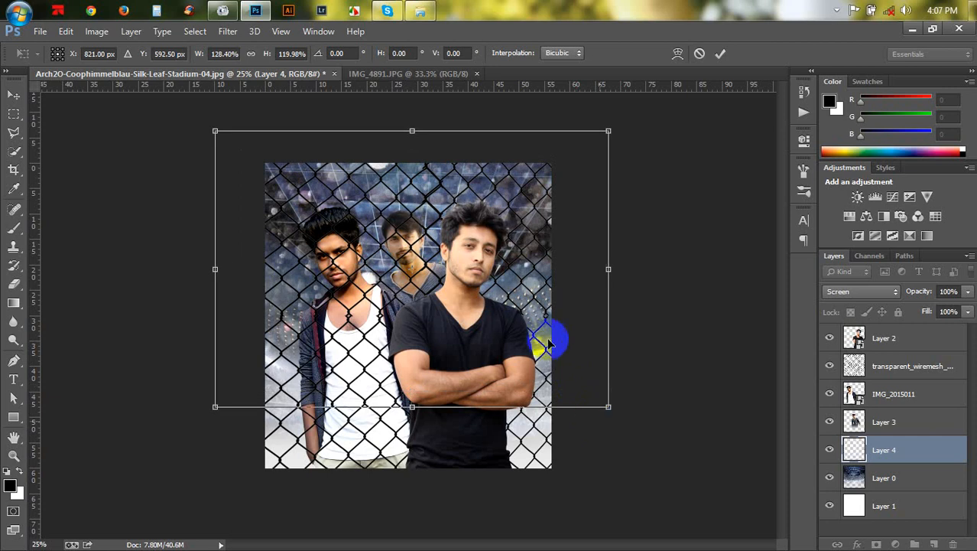
pyautogui.moveTo(548, 344); pyautogui.dragTo(556, 319)
pyautogui.press('Return')
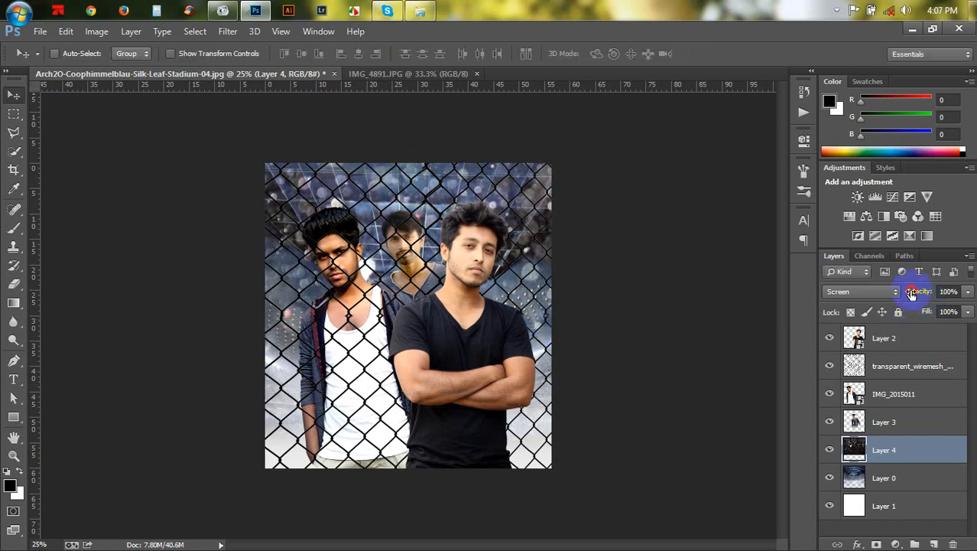
pyautogui.moveTo(911, 293); pyautogui.dragTo(890, 285)
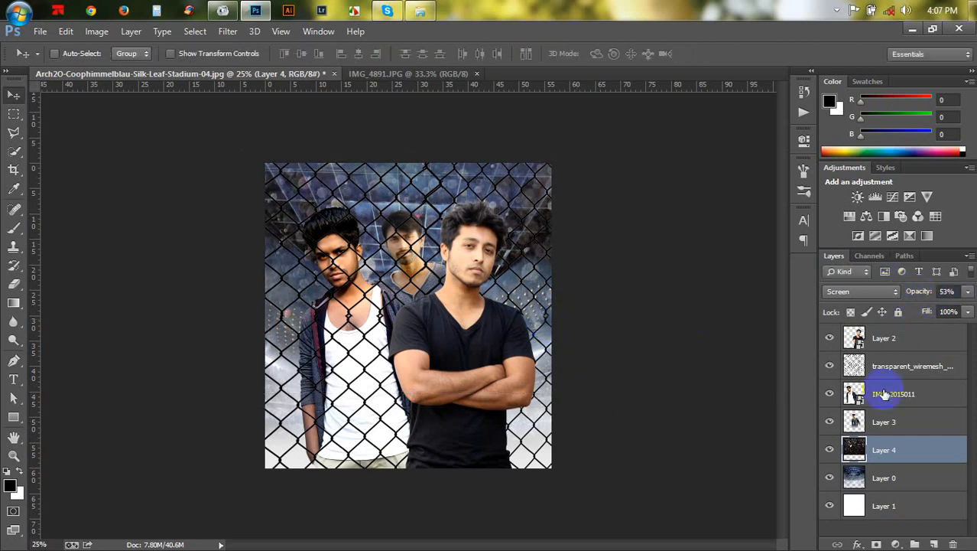
# - Duplicate the bokeh layer, move the copy above all other layers, and shift it downward on the canvas
pyautogui.hotkey('ctrl', 'j')
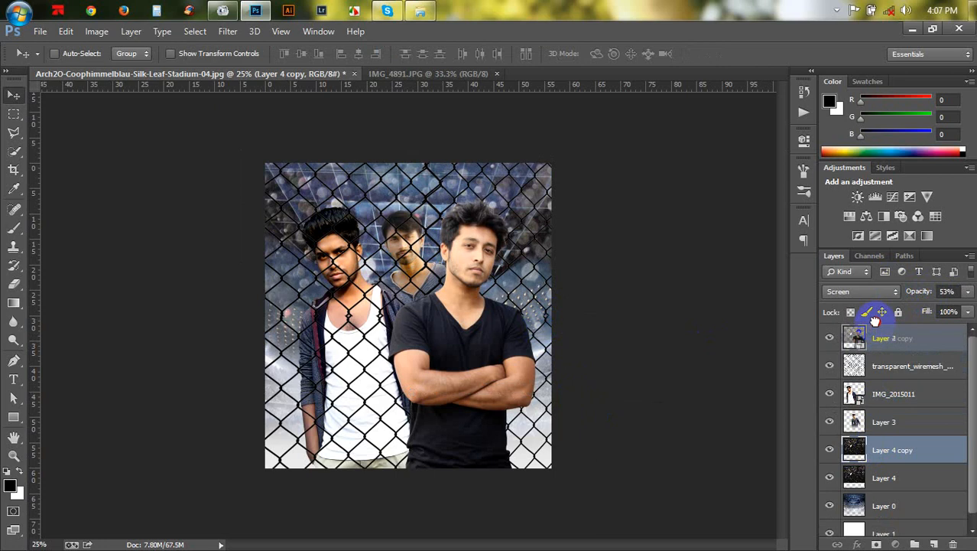
pyautogui.moveTo(883, 412); pyautogui.dragTo(864, 335)
pyautogui.moveTo(624, 331); pyautogui.dragTo(624, 426)
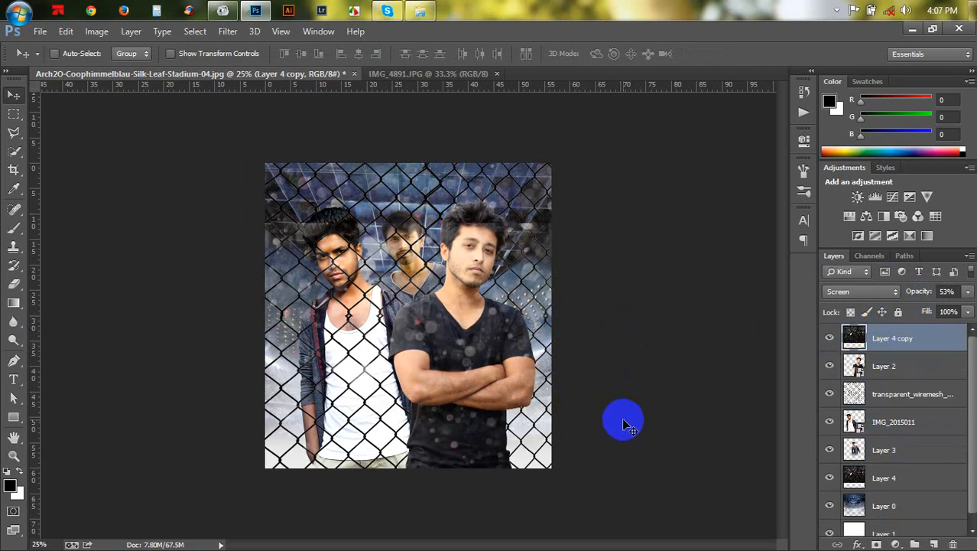
# - Flip the bokeh copy vertically and enlarge it to about 132%, shifting it to cover the canvas
pyautogui.hotkey('ctrl', 't')
pyautogui.rightClick(497, 325)
pyautogui.click(520, 298)
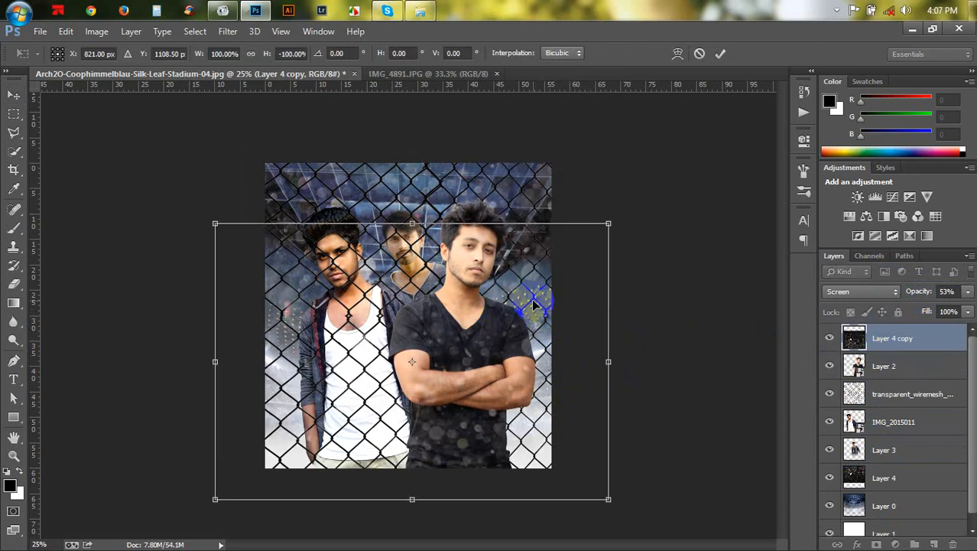
pyautogui.moveTo(607, 207); pyautogui.dragTo(665, 149)
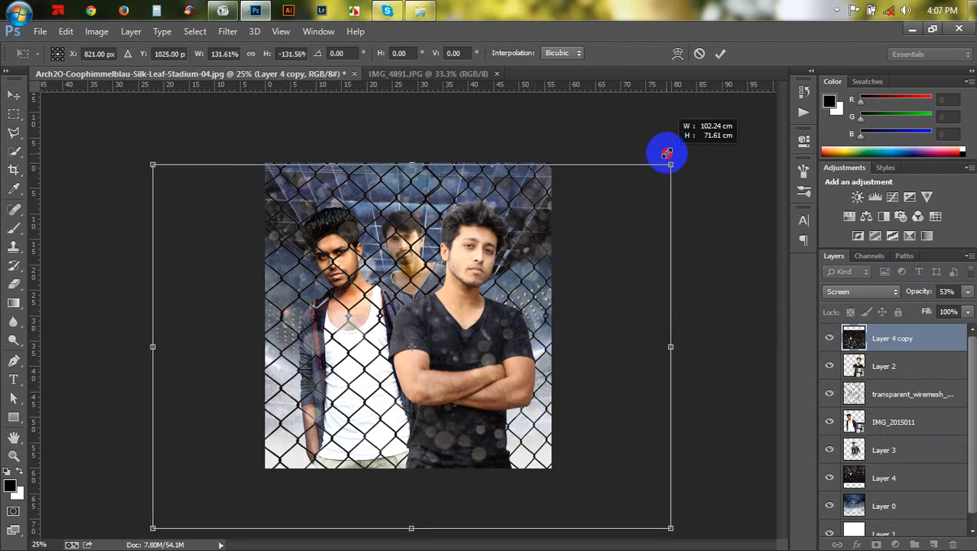
pyautogui.moveTo(593, 234); pyautogui.dragTo(591, 255)
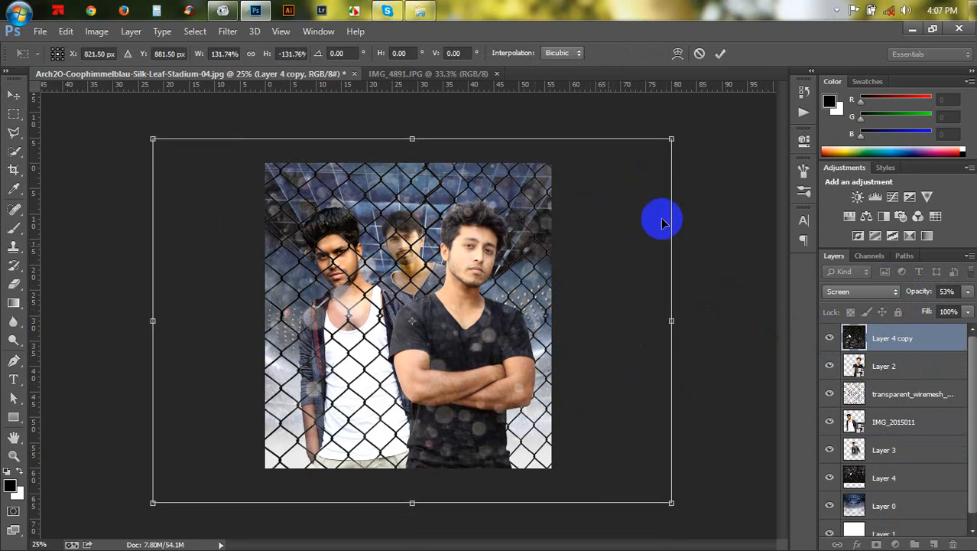
pyautogui.moveTo(669, 140); pyautogui.dragTo(626, 174)
pyautogui.moveTo(564, 204); pyautogui.dragTo(567, 211)
pyautogui.press('Return')
# - Erase the bokeh copy from the people's faces and bodies with a 600 px eraser and lower its opacity to 36%
pyautogui.click(15, 285)
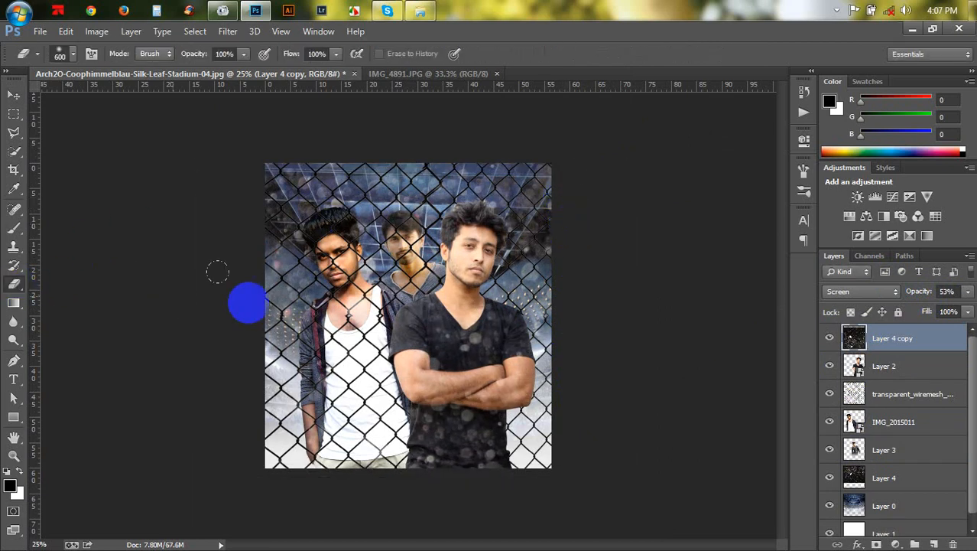
pyautogui.moveTo(381, 247)
pyautogui.mouseDown()
pyautogui.moveTo(342, 221)
pyautogui.moveTo(356, 274)
pyautogui.mouseUp()
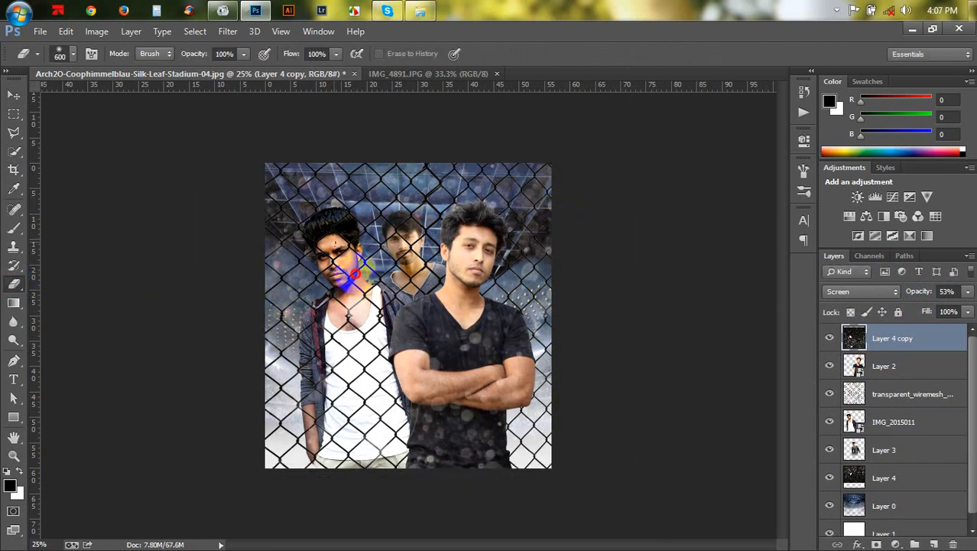
pyautogui.moveTo(497, 348); pyautogui.dragTo(453, 325)
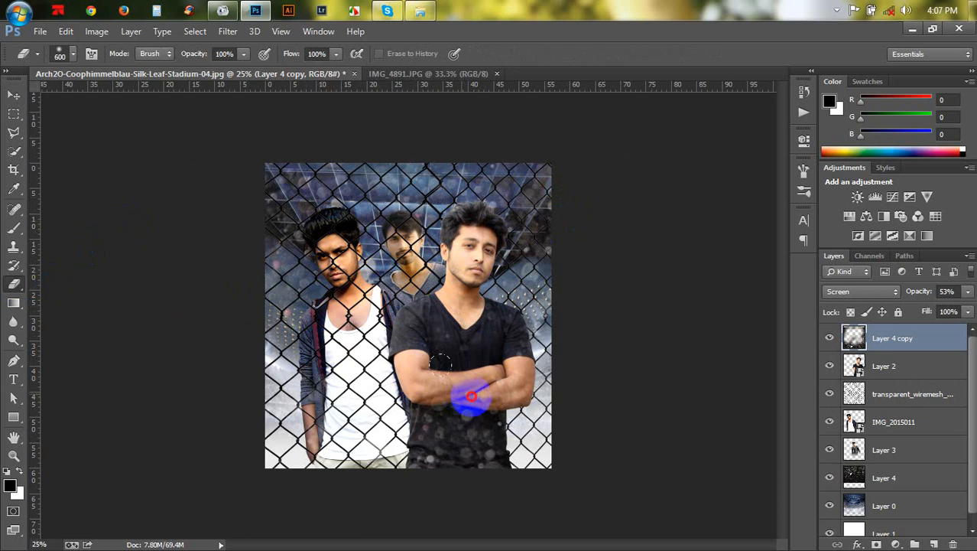
pyautogui.moveTo(471, 395); pyautogui.dragTo(398, 365)
pyautogui.moveTo(918, 295); pyautogui.dragTo(909, 291)
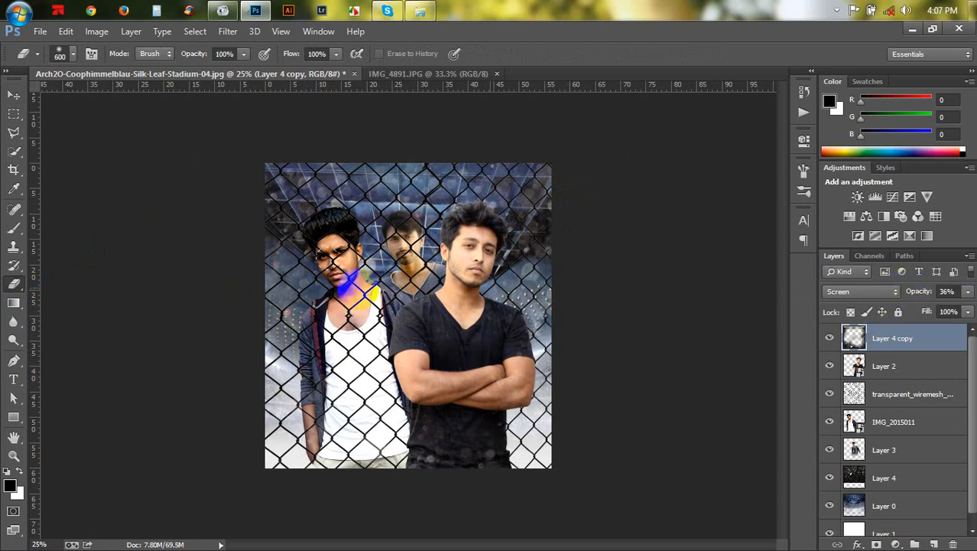
pyautogui.moveTo(317, 227); pyautogui.dragTo(305, 229)
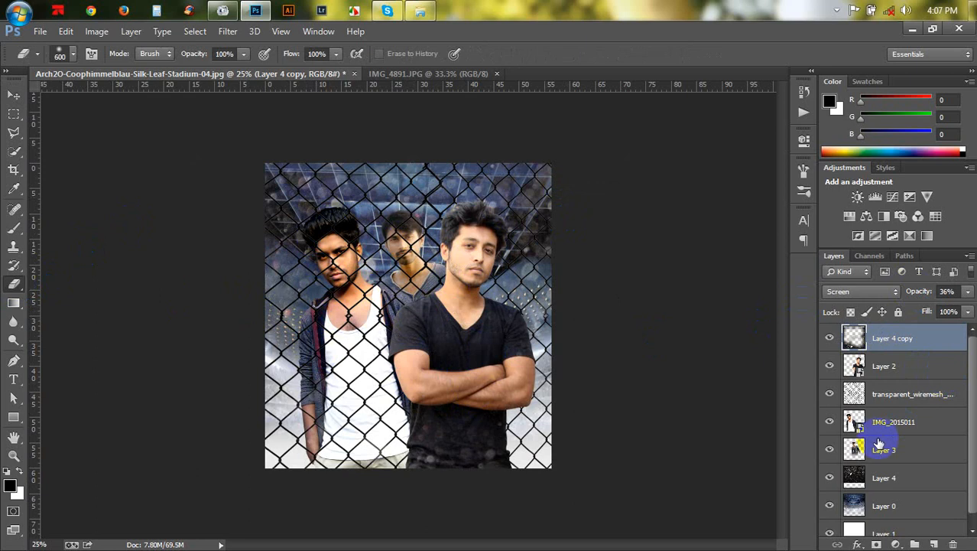
# - Erase the original bokeh layer over the left person's face with a 1000 px eraser
pyautogui.click(885, 476)
pyautogui.press(']')
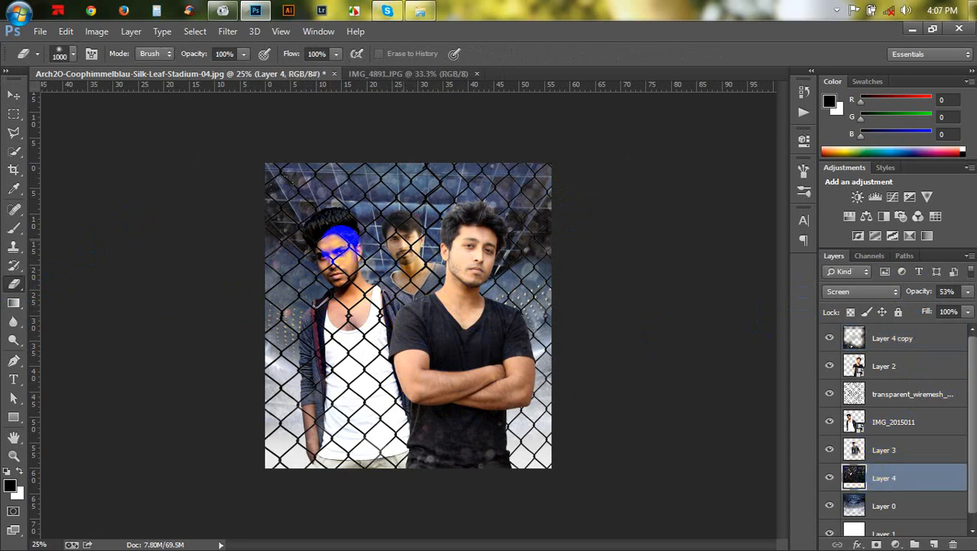
pyautogui.click(313, 246)
pyautogui.click(15, 95)
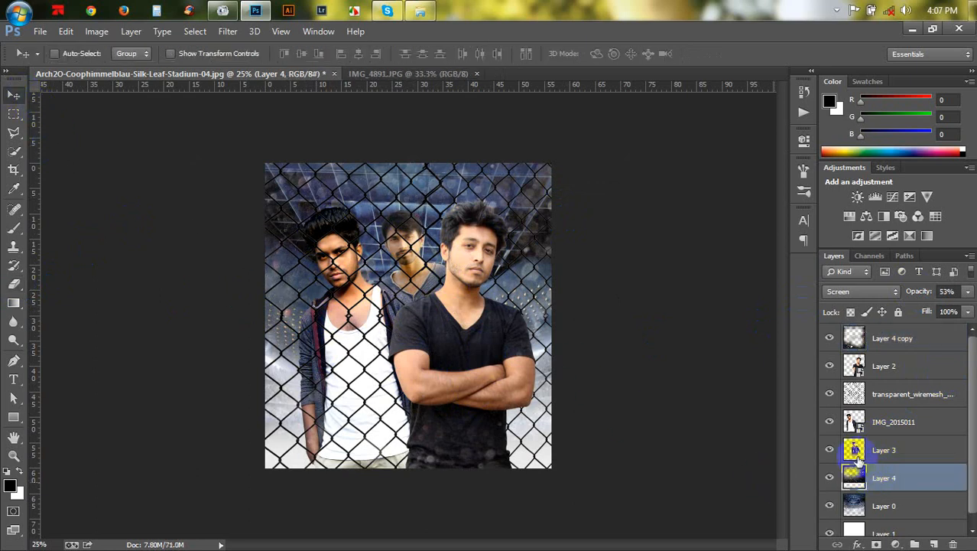
# - Reduce Layer 3's vibrance to -24 and nudge that person slightly to the left
pyautogui.click(885, 451)
pyautogui.click(96, 32)
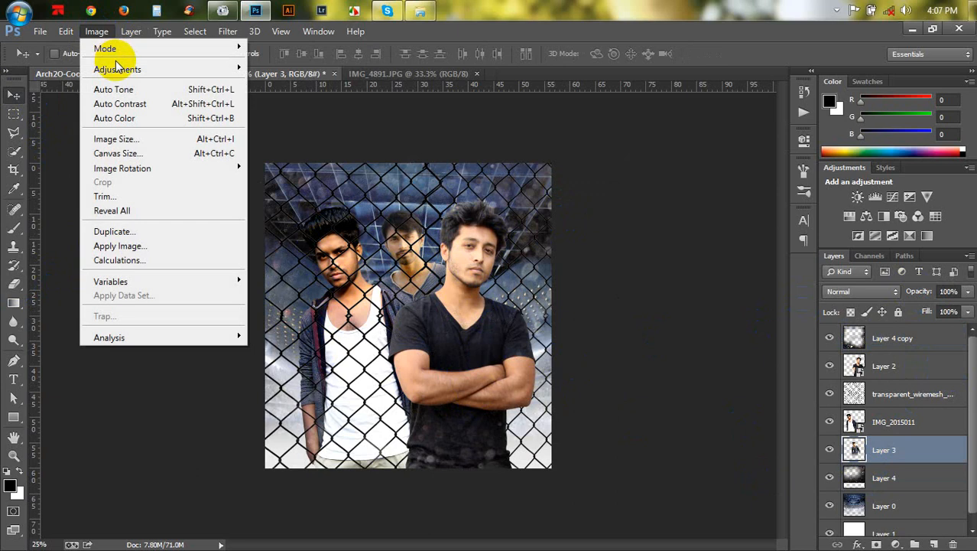
pyautogui.moveTo(120, 70)
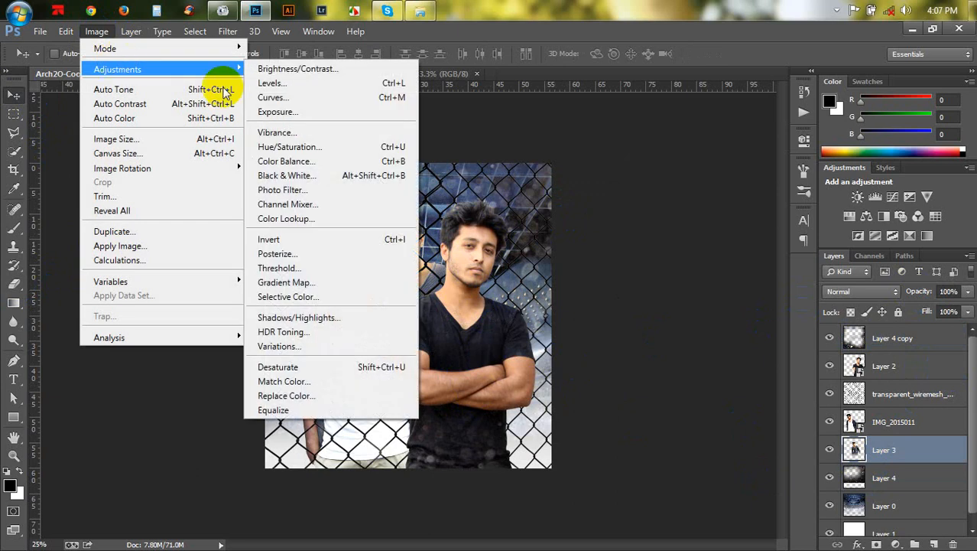
pyautogui.click(279, 132)
pyautogui.moveTo(639, 192); pyautogui.dragTo(618, 193)
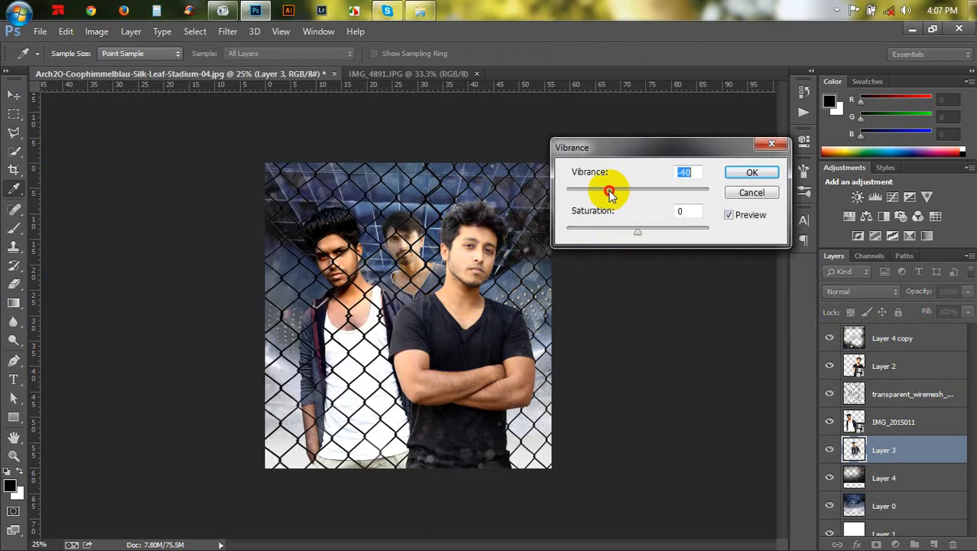
pyautogui.click(752, 173)
pyautogui.moveTo(480, 251); pyautogui.dragTo(474, 251)
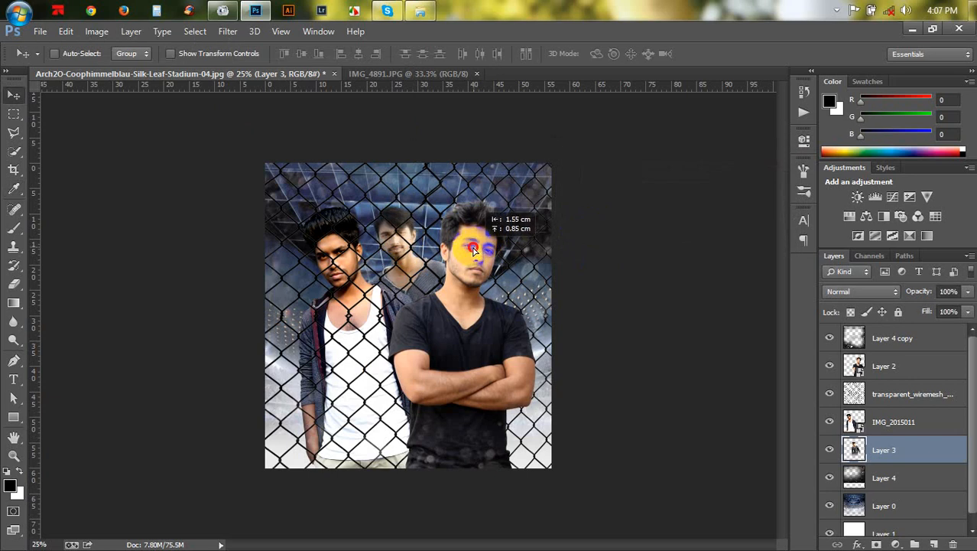
# - Duplicate the wire mesh layer and move the copy down just above the IMG_2015011 layer
pyautogui.hotkey('ctrl', '+')
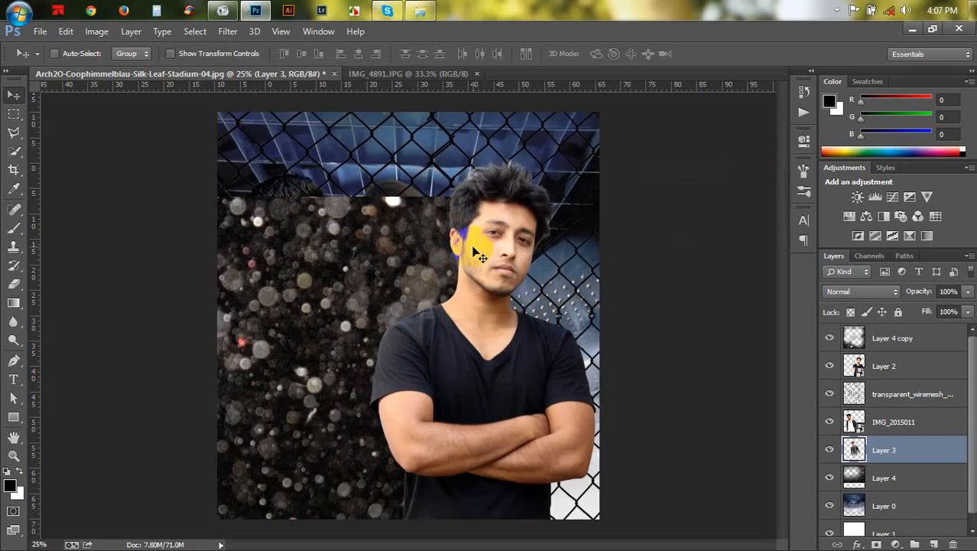
pyautogui.hotkey('ctrl', '+')
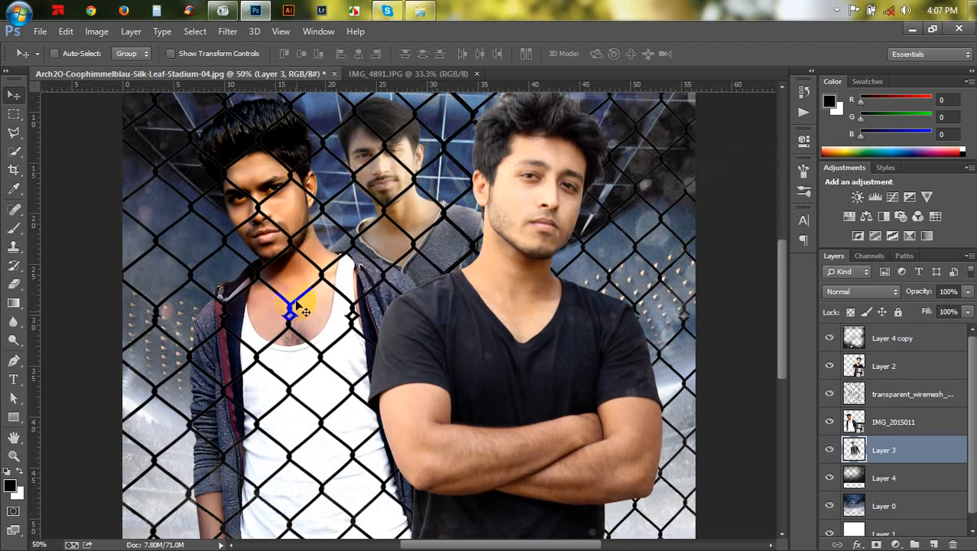
pyautogui.click(892, 398)
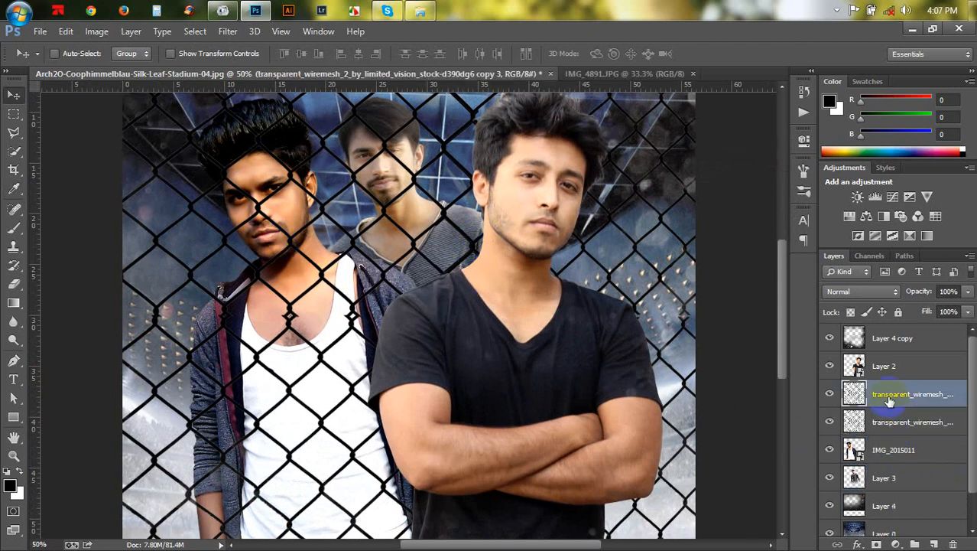
pyautogui.moveTo(889, 398); pyautogui.dragTo(892, 432)
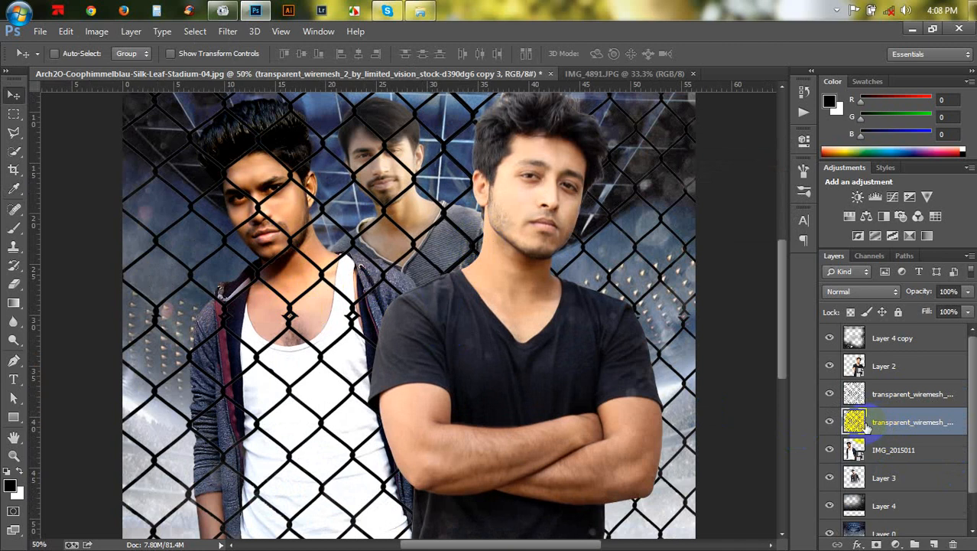
# - Distort the wire mesh copy, pulling its left corners inward to about 89% width with a slight vertical skew
pyautogui.hotkey('ctrl', 't')
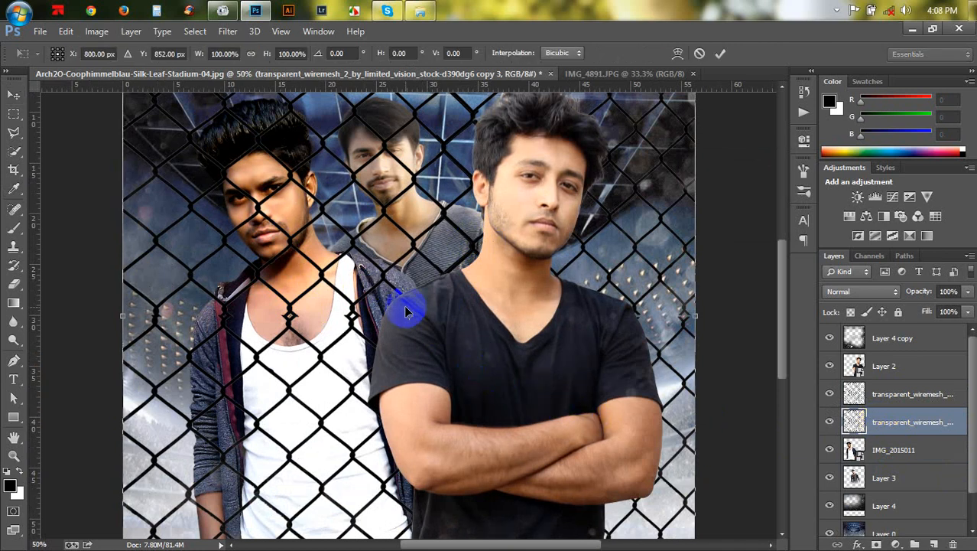
pyautogui.hotkey('ctrl', '-')
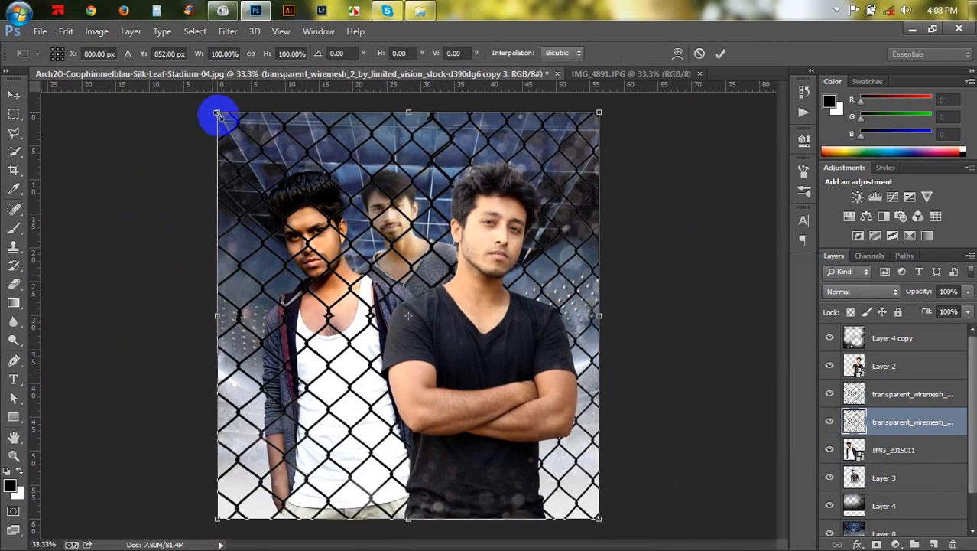
pyautogui.moveTo(219, 115); pyautogui.dragTo(247, 157)
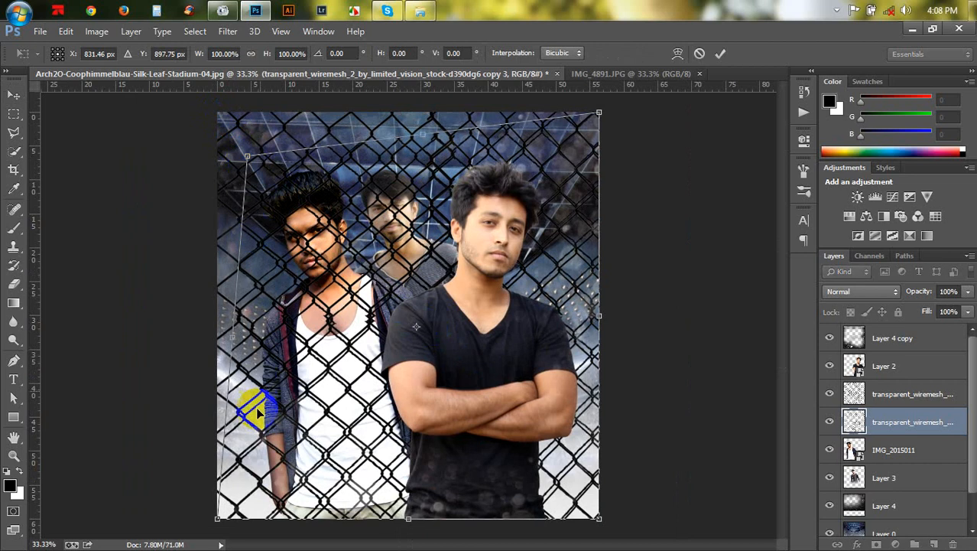
pyautogui.moveTo(220, 517); pyautogui.dragTo(266, 518)
pyautogui.moveTo(247, 156); pyautogui.dragTo(260, 159)
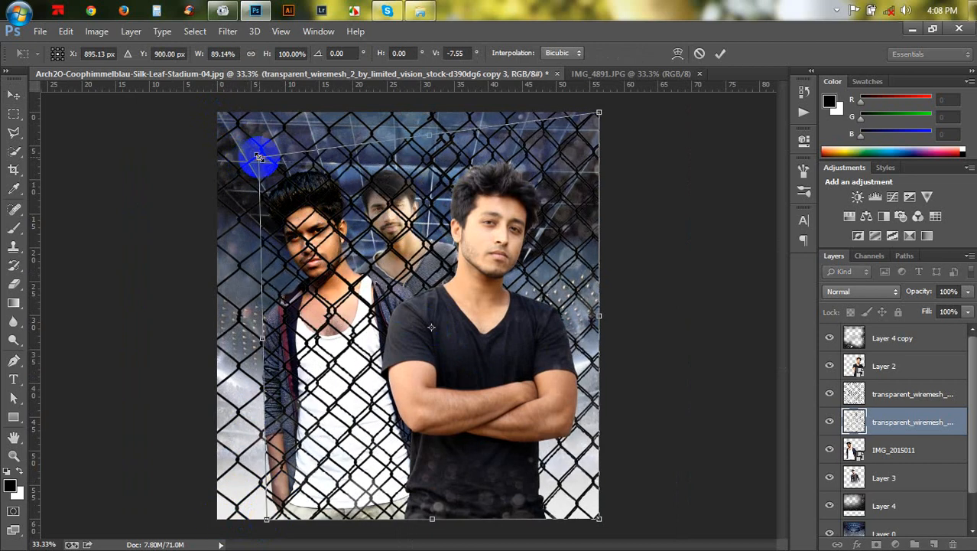
pyautogui.press('Return')
# - Clip the wire mesh copy to the person layer below and set its opacity to 19%
pyautogui.hotkey('ctrl', '+')
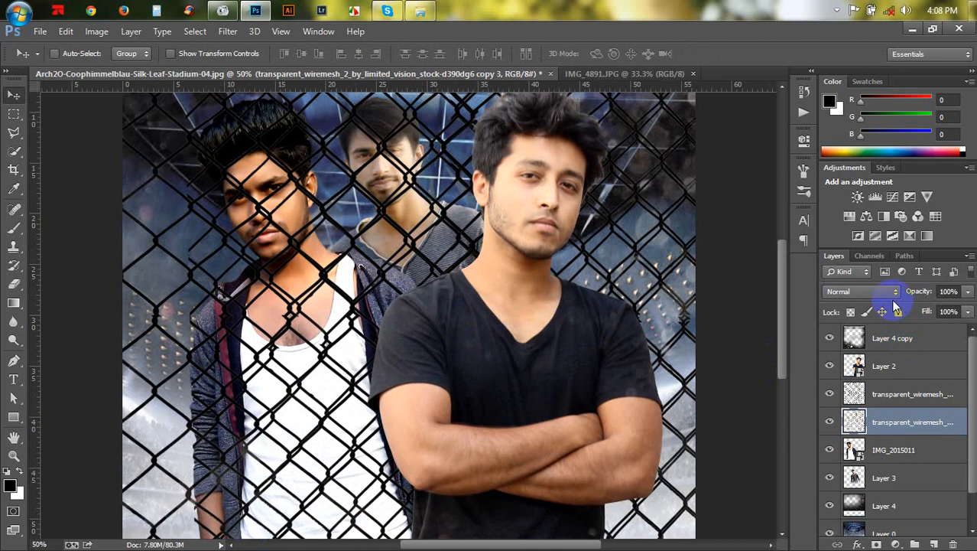
pyautogui.keyDown('alt'); pyautogui.click(907, 430); pyautogui.keyUp('alt')
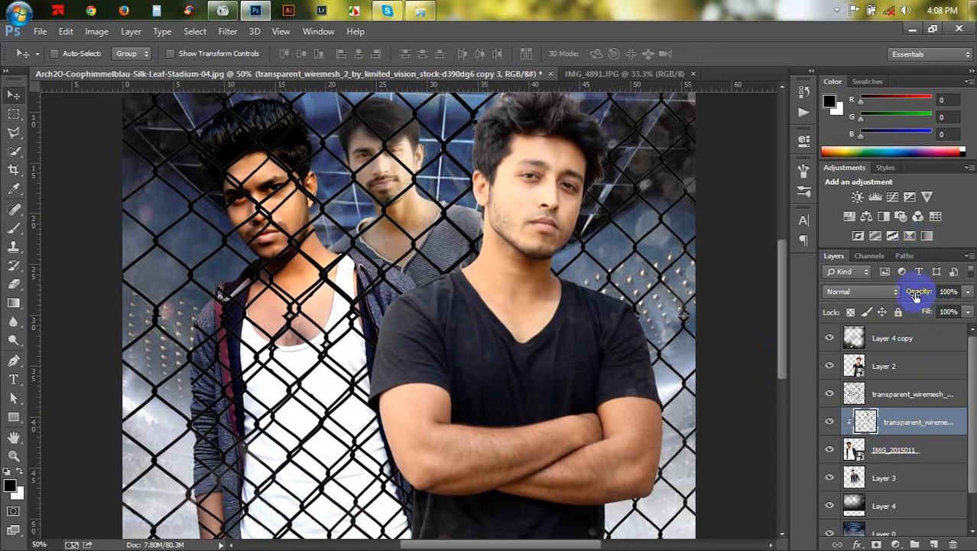
pyautogui.moveTo(880, 279); pyautogui.dragTo(857, 279)
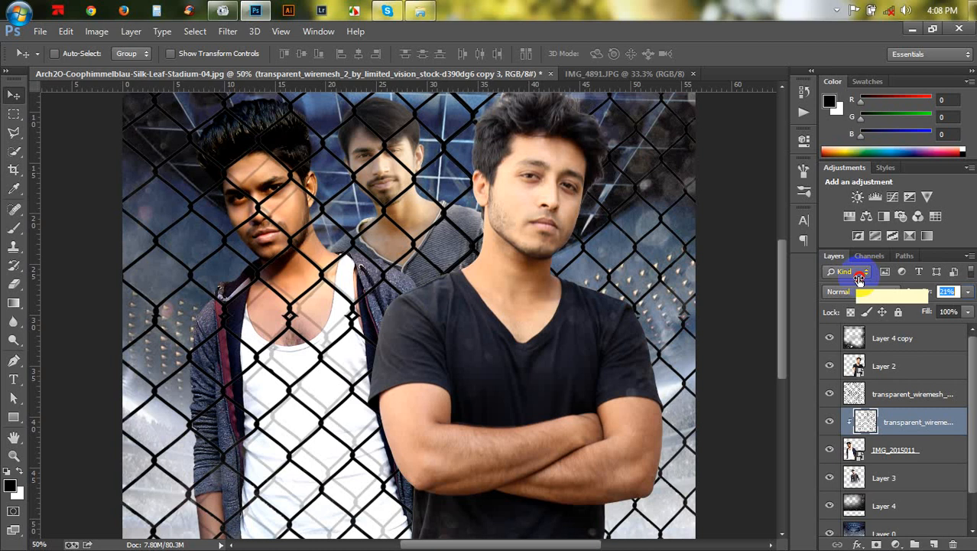
pyautogui.moveTo(854, 278); pyautogui.dragTo(858, 278)
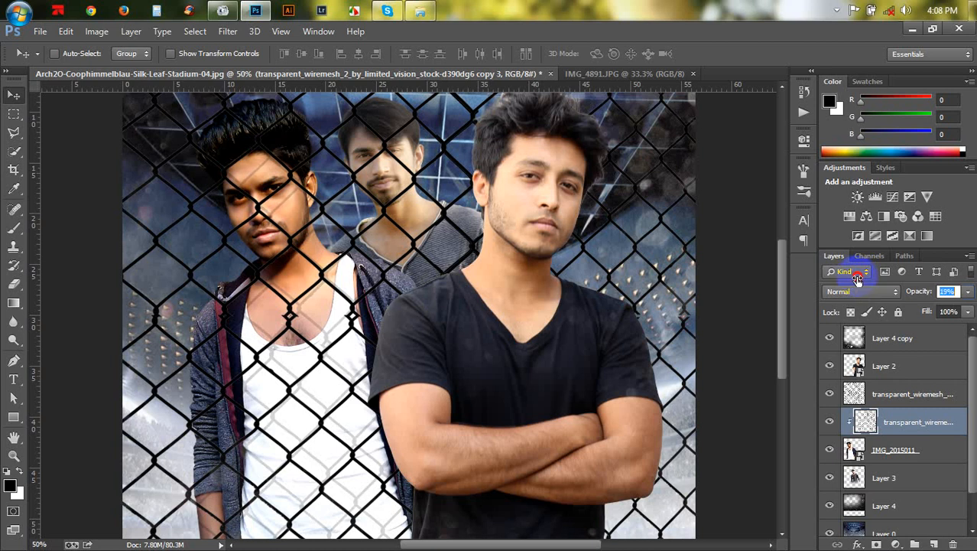
# - Apply a Gaussian Blur to the clipped wire mesh copy
pyautogui.click(228, 31)
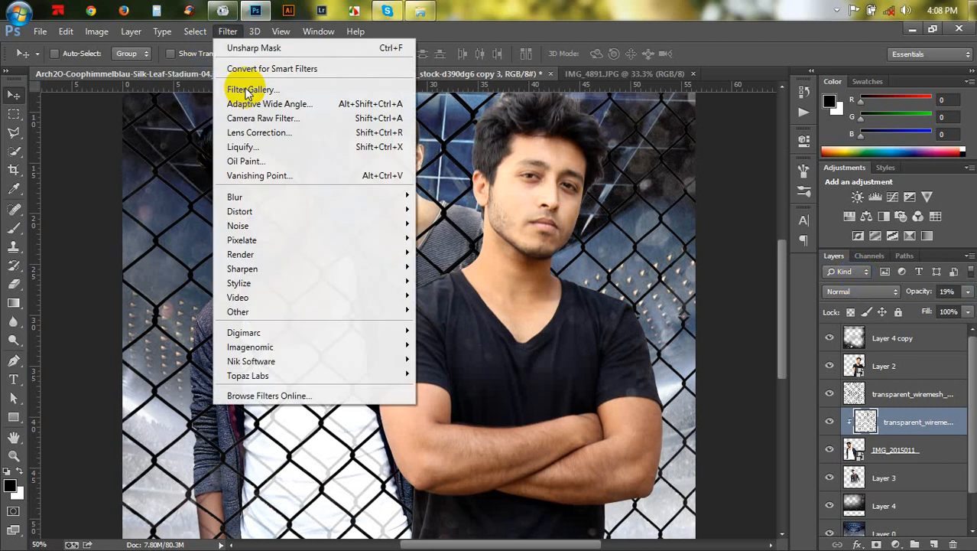
pyautogui.moveTo(260, 198)
pyautogui.click(459, 300)
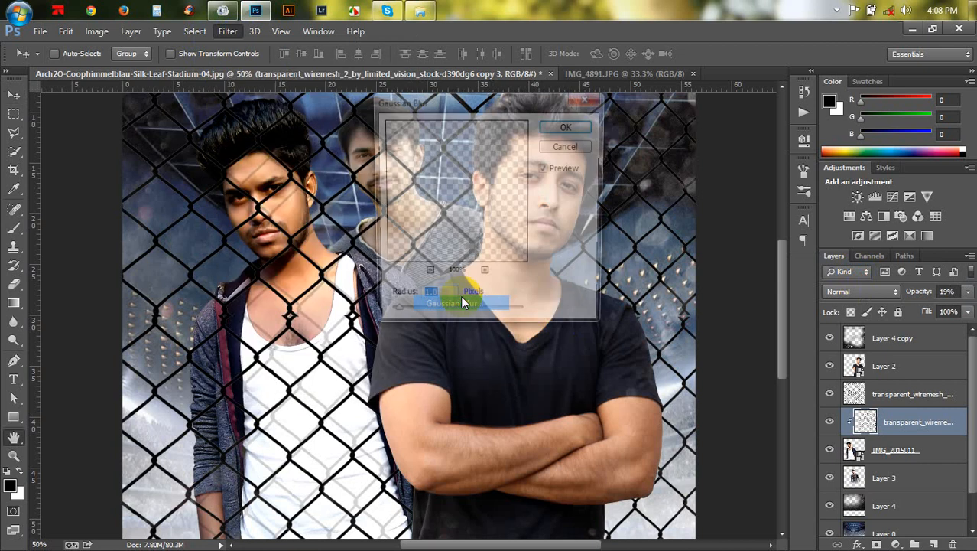
pyautogui.moveTo(394, 317); pyautogui.dragTo(412, 320)
pyautogui.click(550, 132)
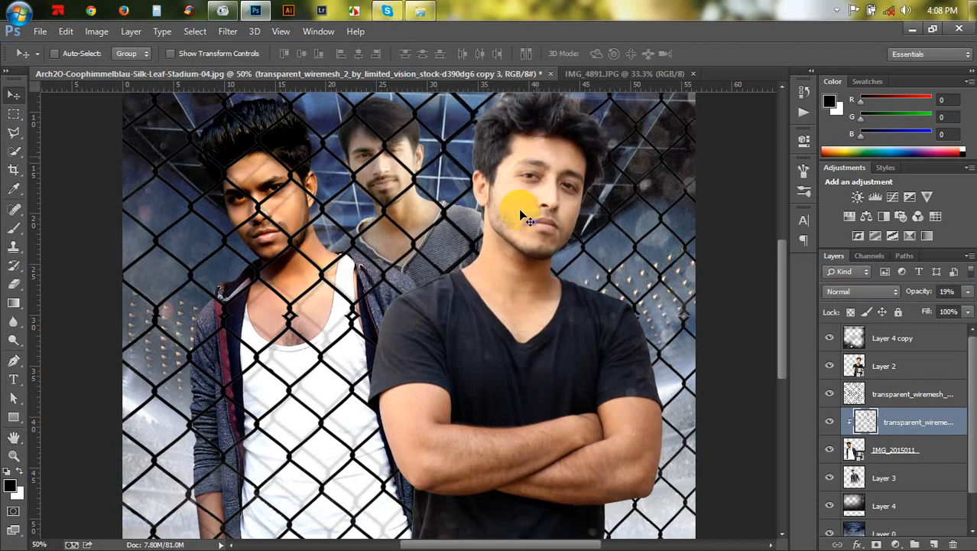
pyautogui.hotkey('ctrl', '-')
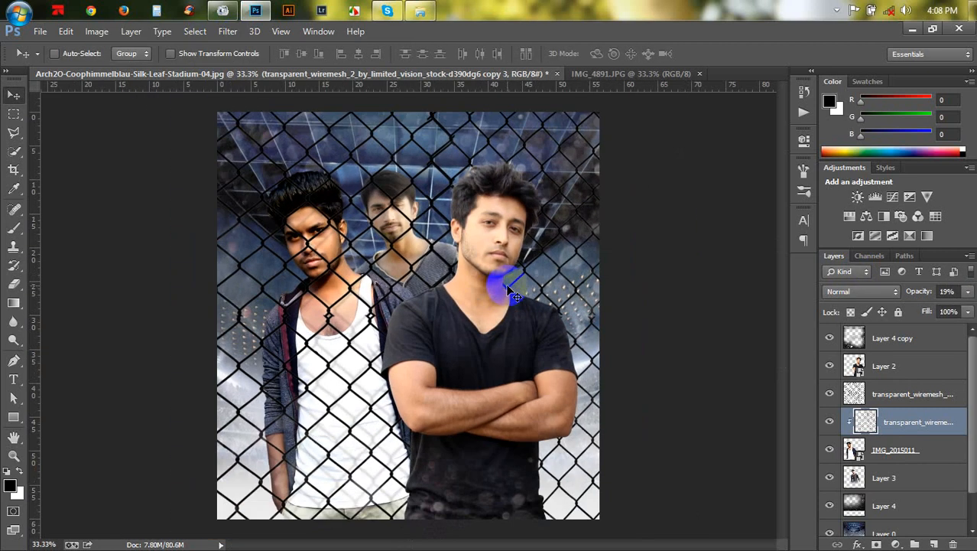
pyautogui.hotkey('ctrl', '-')
pyautogui.hotkey('ctrl', '+')
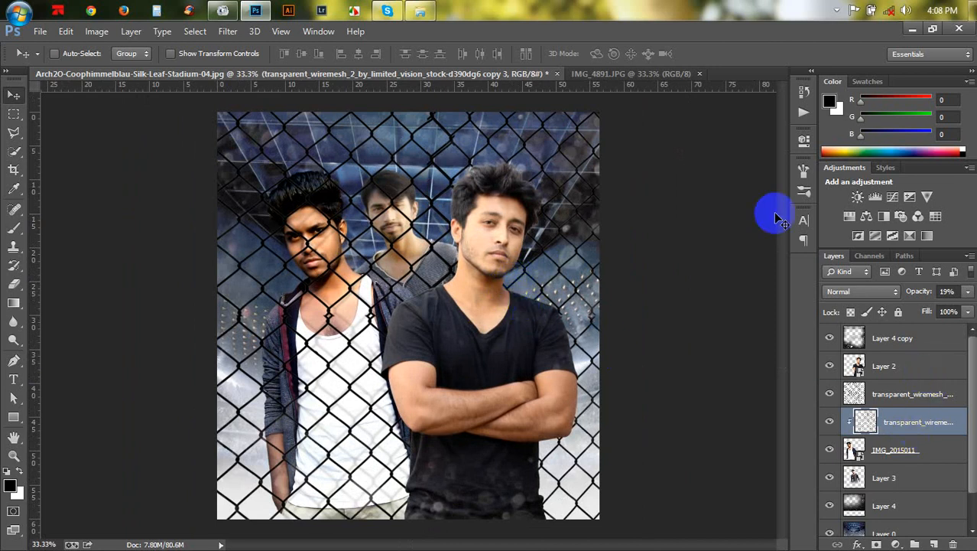
# - Browse the image folder and place the texture_95 star texture into the composite document
pyautogui.click(420, 10)
pyautogui.scroll(-3, 593, 257)
pyautogui.scroll(-10, 597, 270)
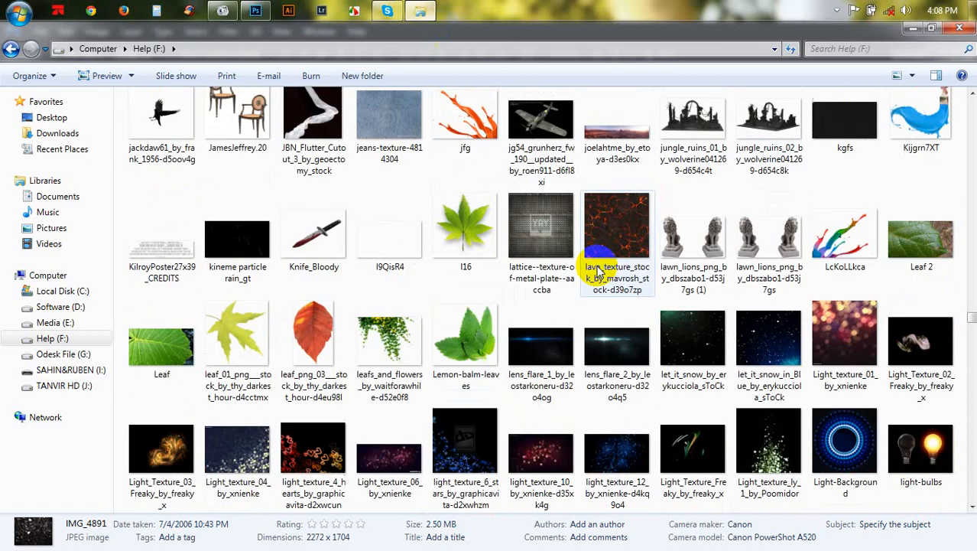
pyautogui.scroll(-5, 600, 270)
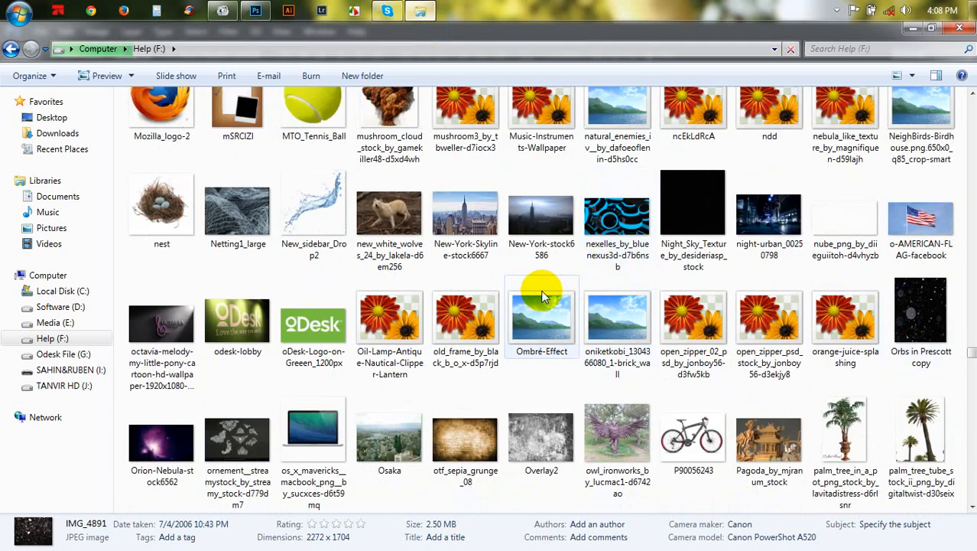
pyautogui.scroll(-12, 566, 297)
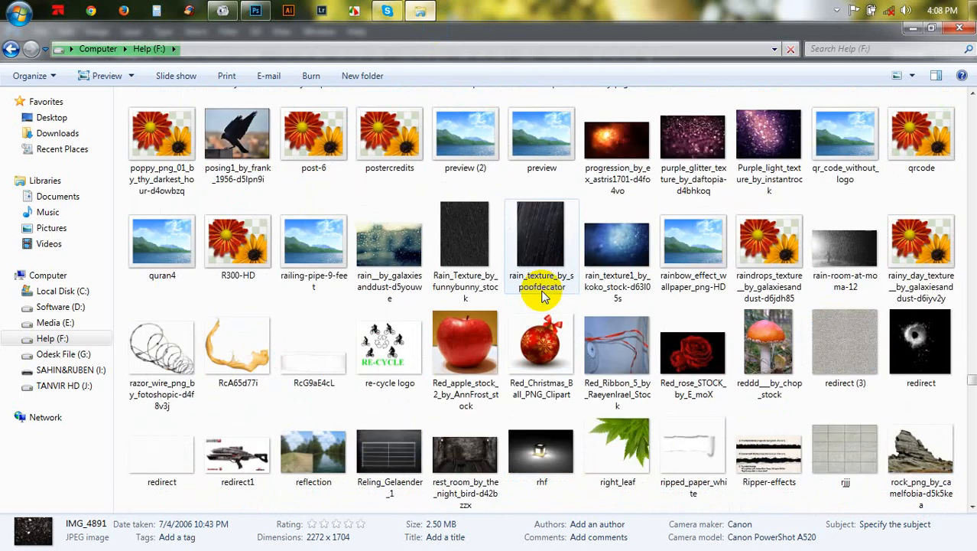
pyautogui.scroll(-3, 541, 297)
pyautogui.scroll(-15, 542, 297)
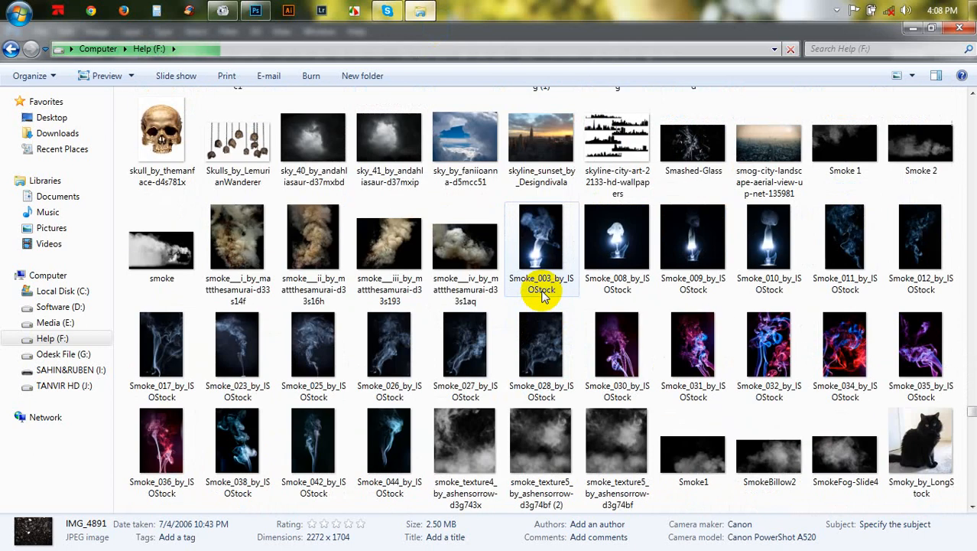
pyautogui.scroll(-8, 542, 297)
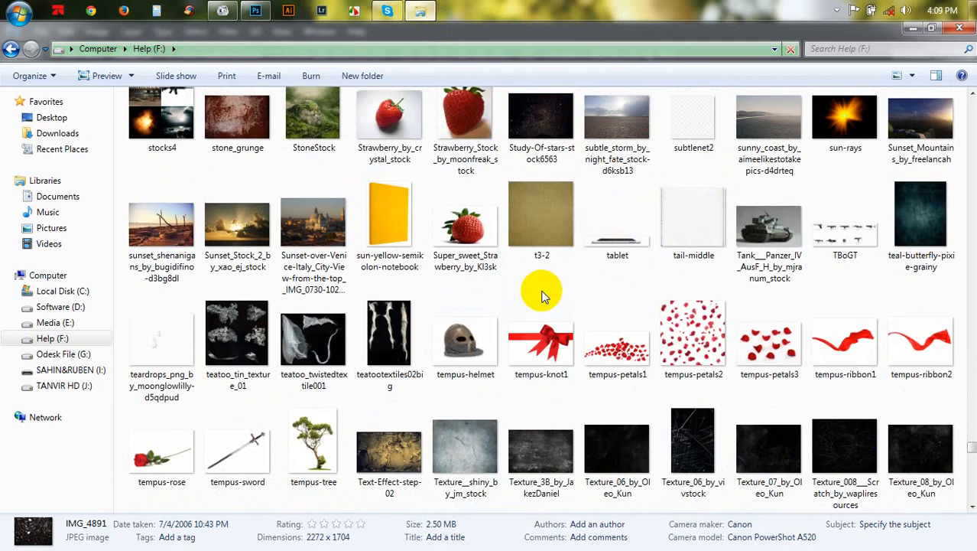
pyautogui.scroll(-7, 536, 286)
pyautogui.moveTo(459, 110); pyautogui.dragTo(412, 174)
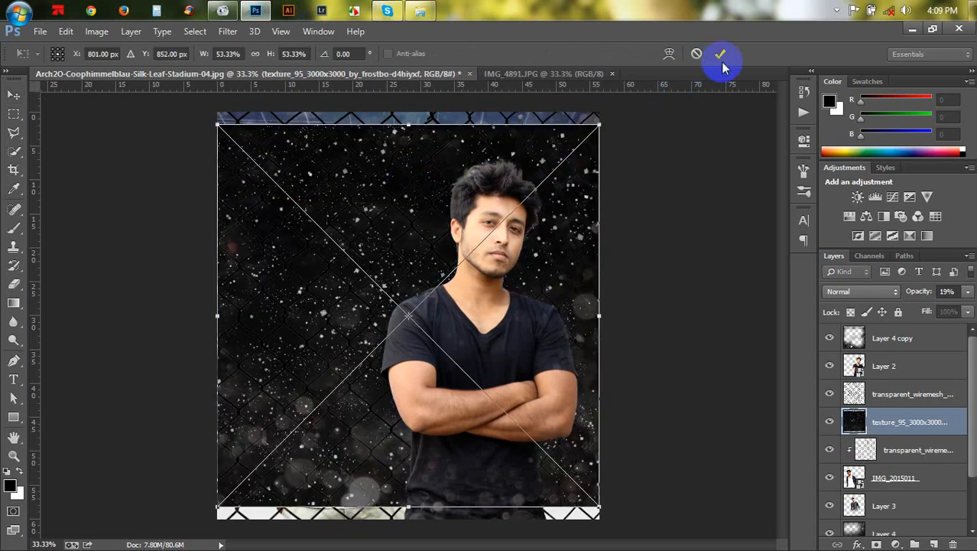
pyautogui.click(720, 54)
# - Move the star texture layer to the top of the stack and scale it up to about 63% to cover the canvas
pyautogui.moveTo(857, 419); pyautogui.dragTo(859, 328)
pyautogui.hotkey('ctrl', 't')
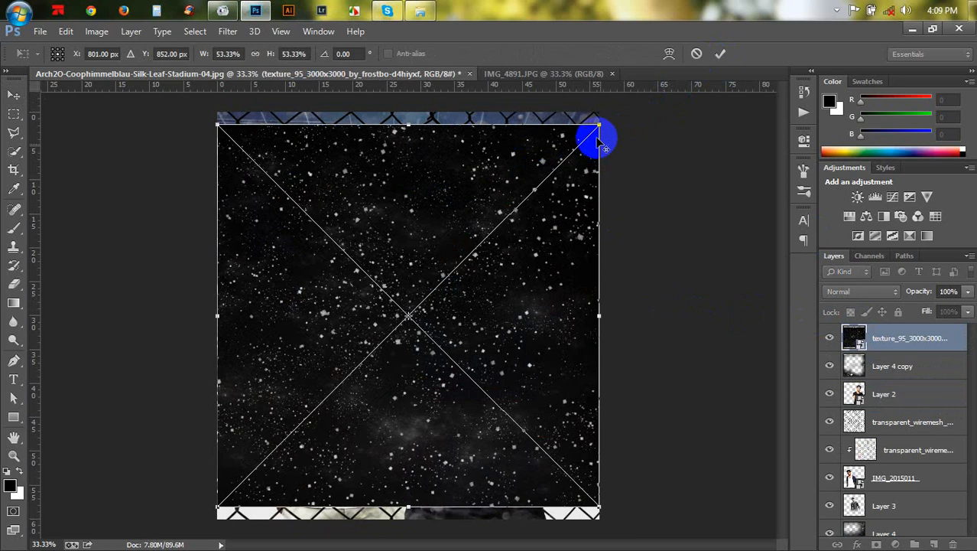
pyautogui.moveTo(599, 115); pyautogui.dragTo(634, 93)
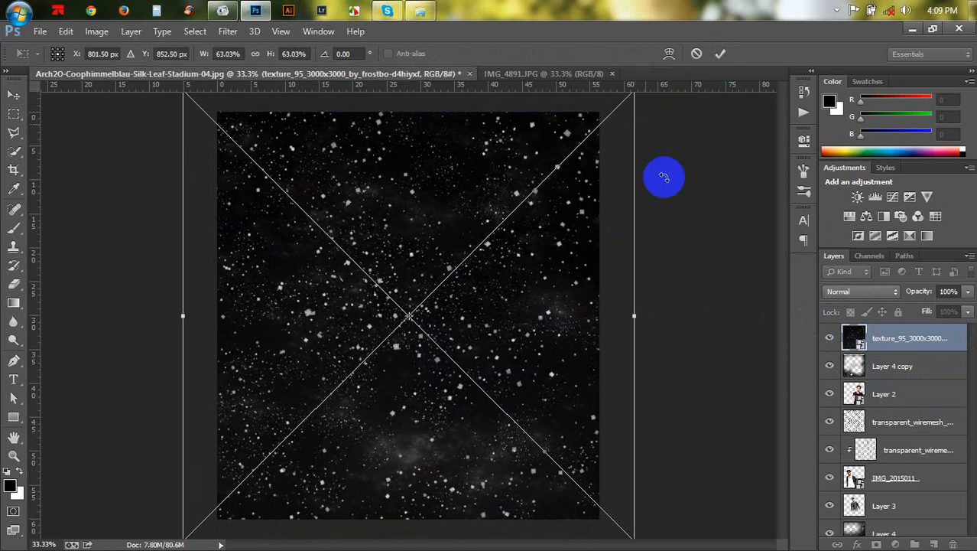
pyautogui.press('Return')
# - Set the star texture layer's blend mode to Screen and its opacity to 46%
pyautogui.click(847, 295)
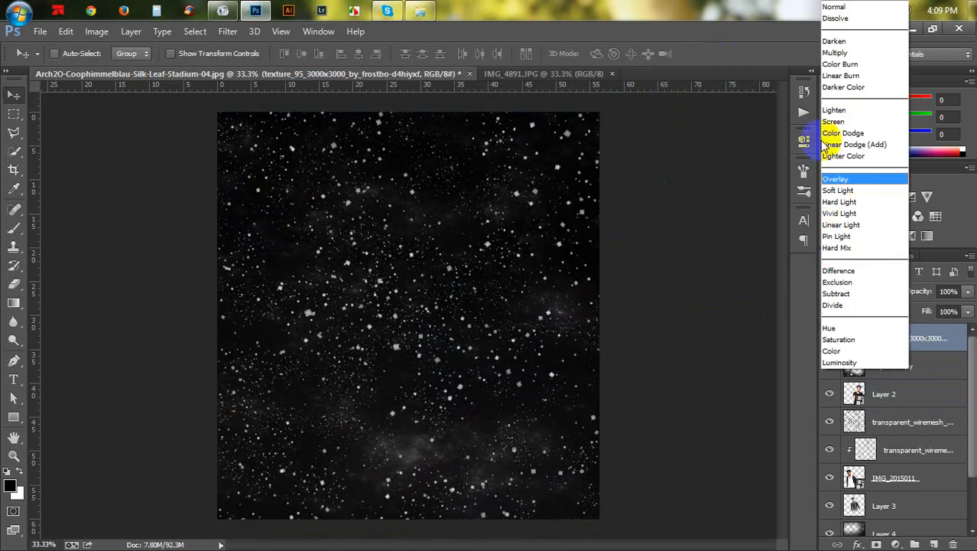
pyautogui.click(830, 121)
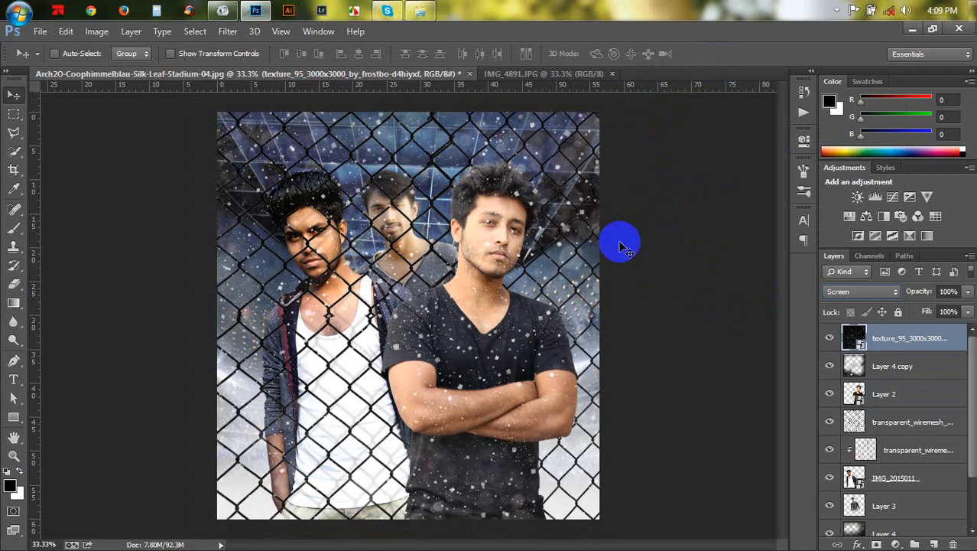
pyautogui.moveTo(903, 291); pyautogui.dragTo(900, 291)
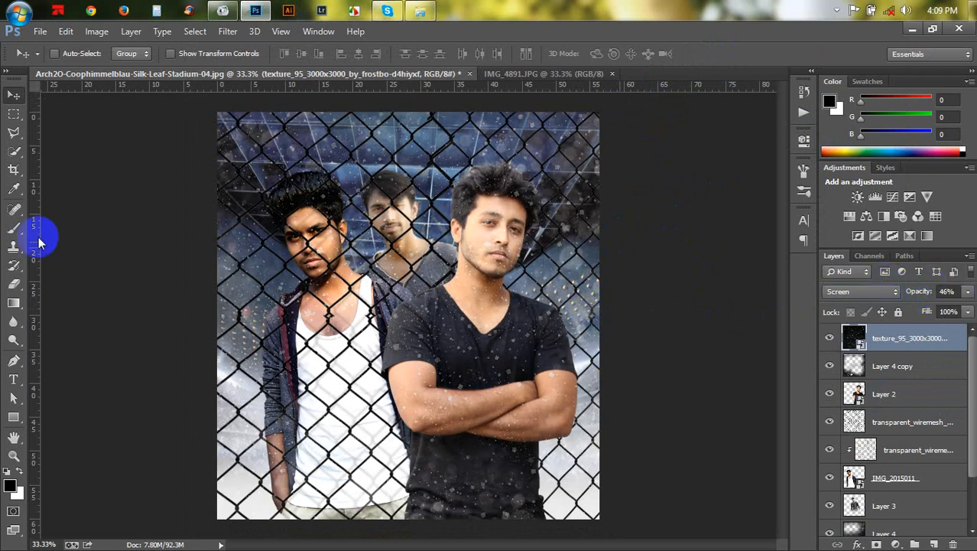
# - Rasterize the star texture and erase it from the front man's face and neck with a large eraser
pyautogui.click(16, 285)
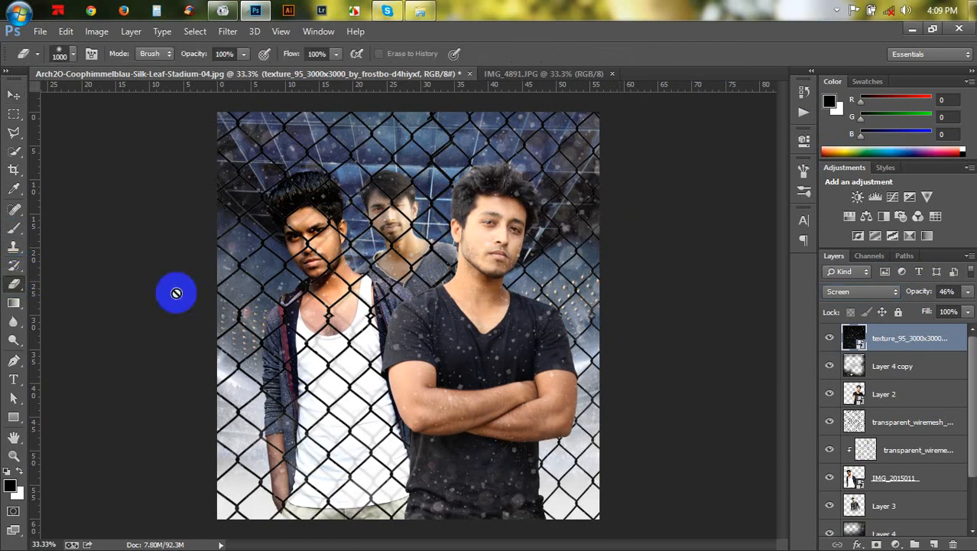
pyautogui.click(311, 287)
pyautogui.click(463, 243)
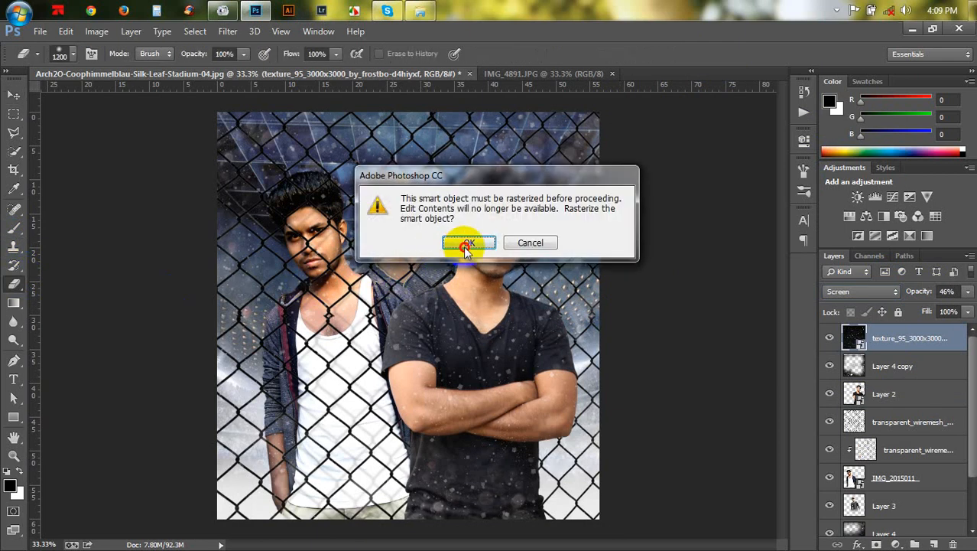
pyautogui.press(']')
pyautogui.press(']')
pyautogui.press(']')
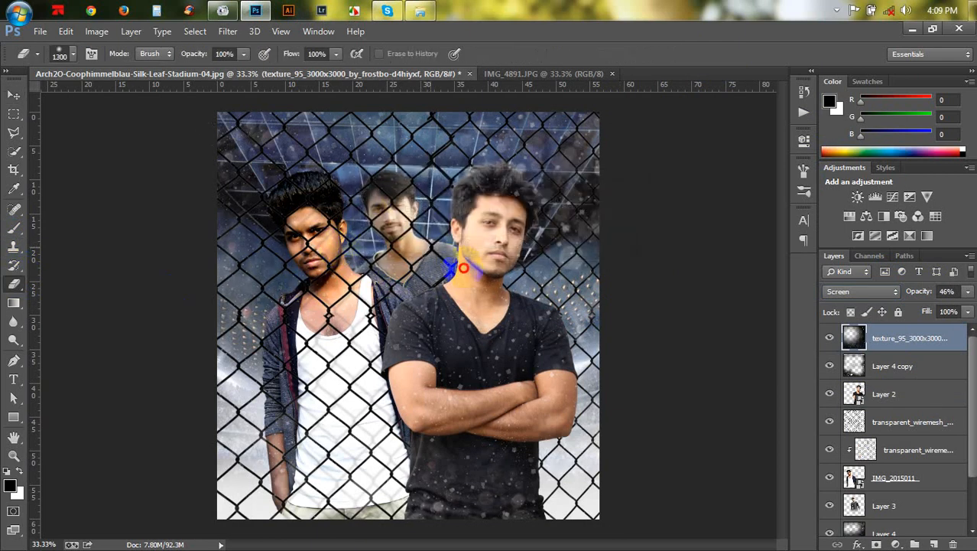
pyautogui.moveTo(444, 379)
pyautogui.mouseDown()
pyautogui.moveTo(487, 364)
pyautogui.moveTo(482, 294)
pyautogui.mouseUp()
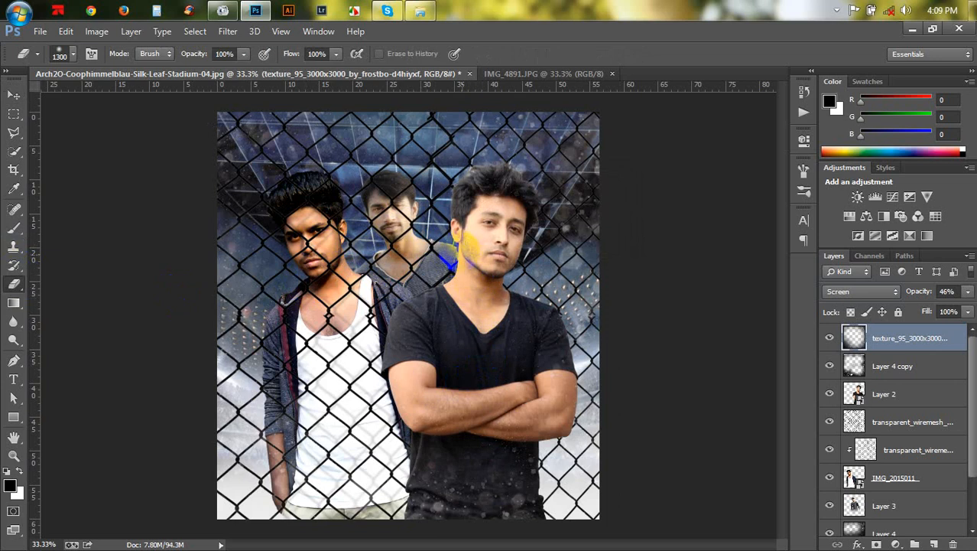
# - Apply a Gaussian Blur to the stadium background on Layer 0
pyautogui.click(12, 98)
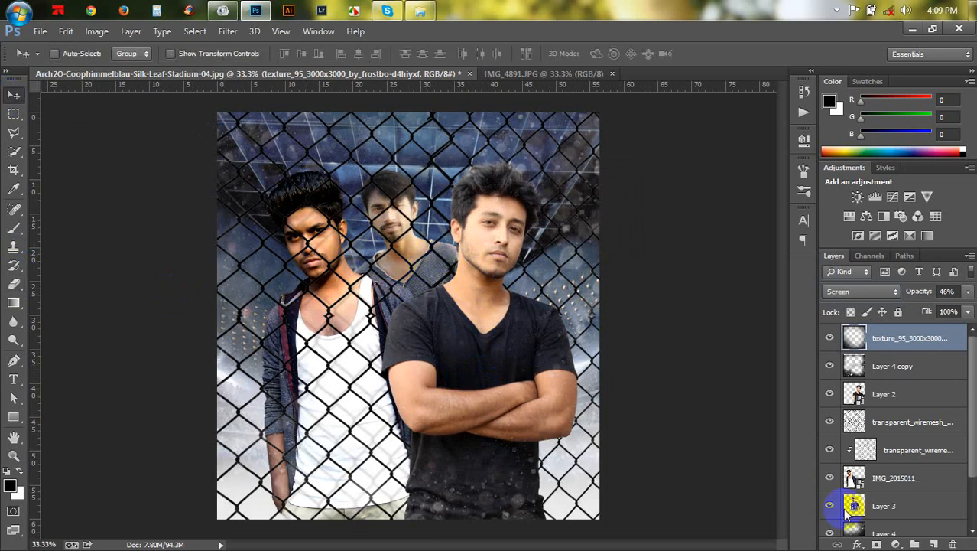
pyautogui.scroll(-3, 887, 429)
pyautogui.click(884, 494)
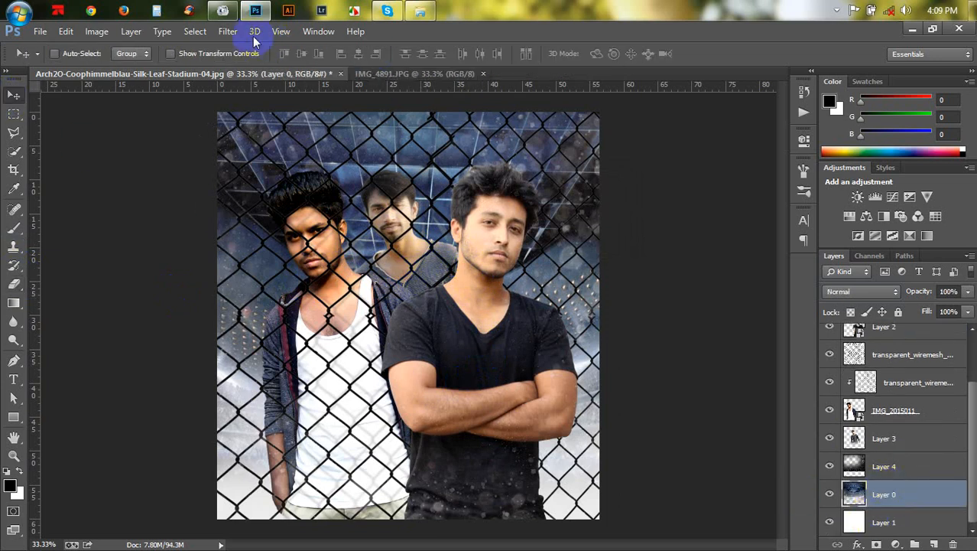
pyautogui.click(230, 31)
pyautogui.moveTo(371, 197)
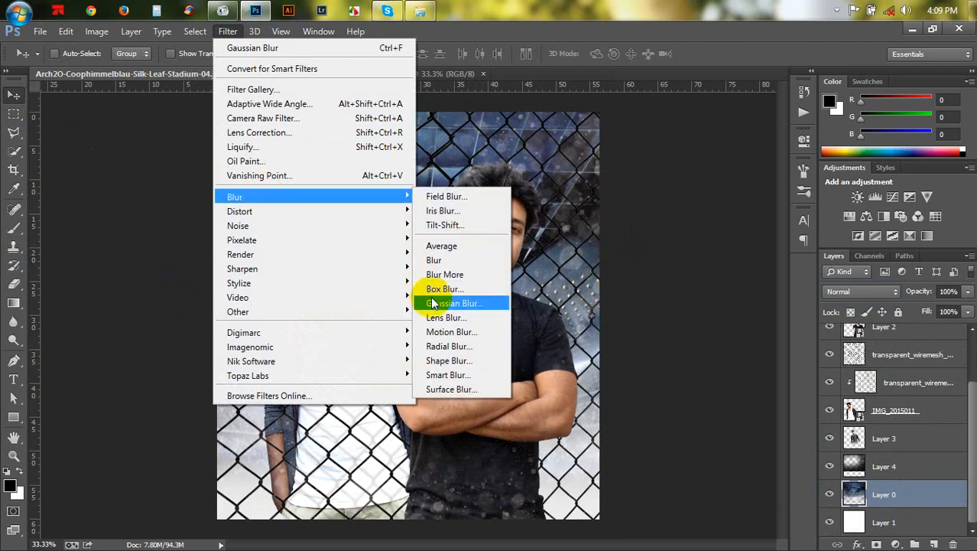
pyautogui.click(421, 300)
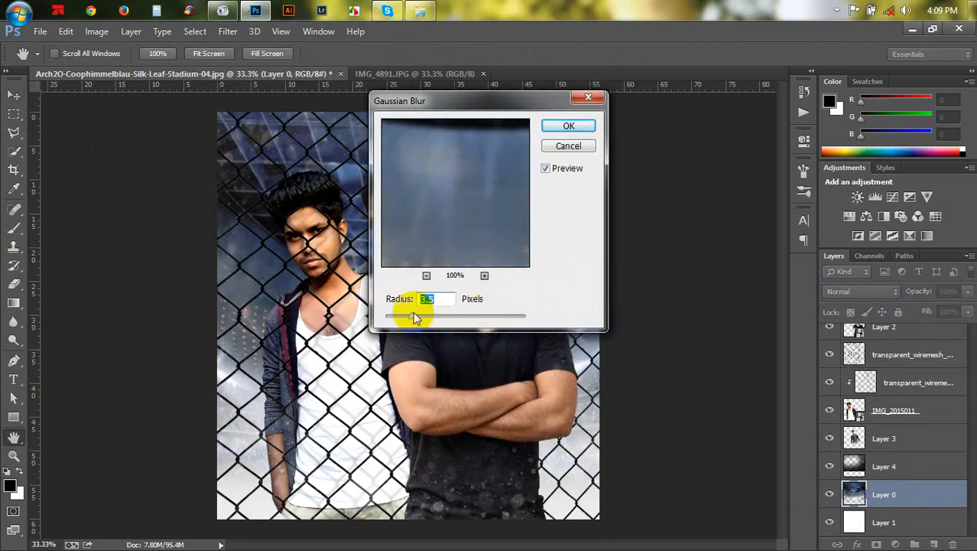
pyautogui.moveTo(414, 313); pyautogui.dragTo(417, 314)
pyautogui.click(568, 127)
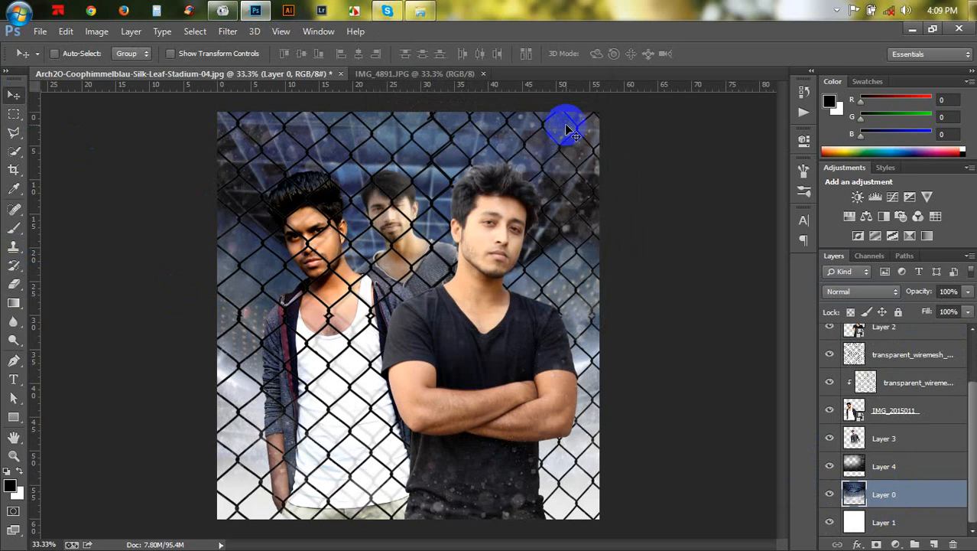
# - Brighten Layer 0 with a Curves adjustment by raising the midtones
pyautogui.hotkey('ctrl', 'm')
pyautogui.moveTo(696, 219); pyautogui.dragTo(687, 195)
pyautogui.click(860, 71)
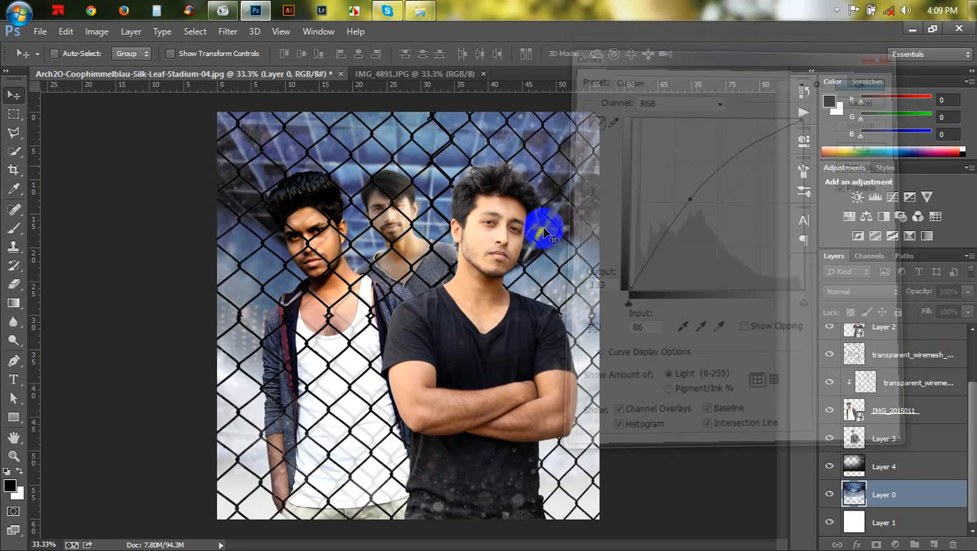
# - Add a new layer above Layer 3 and sample a light blue-grey colour from the background
pyautogui.hotkey('ctrl', '+')
pyautogui.hotkey('ctrl', '+')
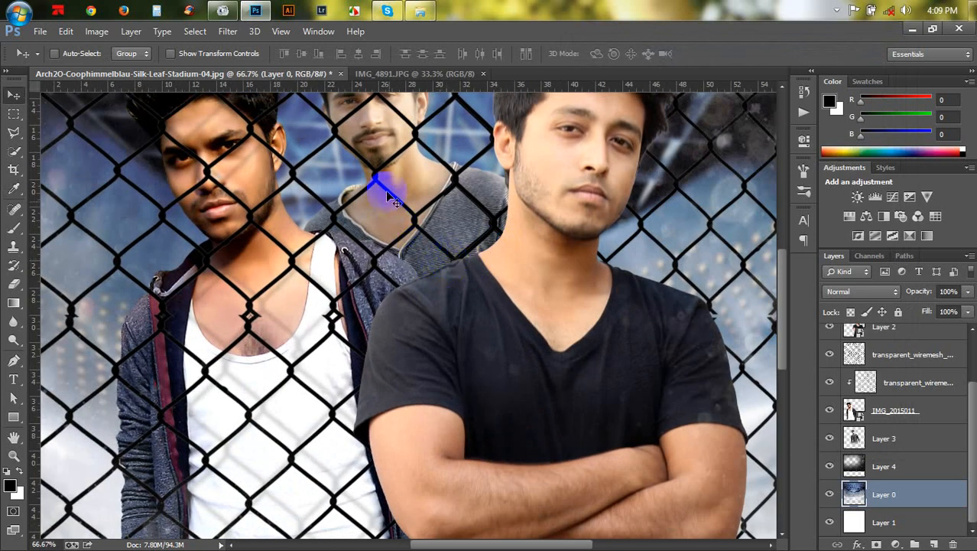
pyautogui.scroll(3, 429, 310)
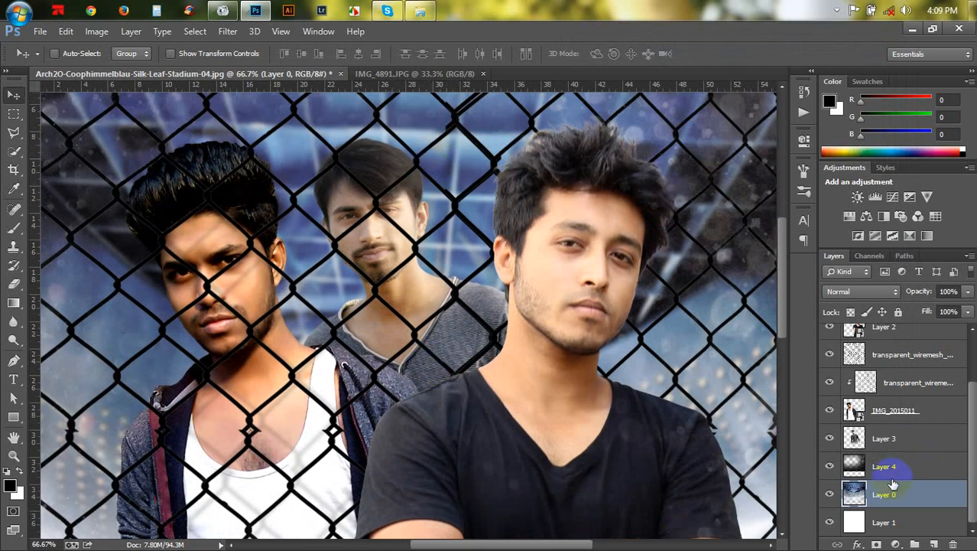
pyautogui.click(893, 439)
pyautogui.click(935, 543)
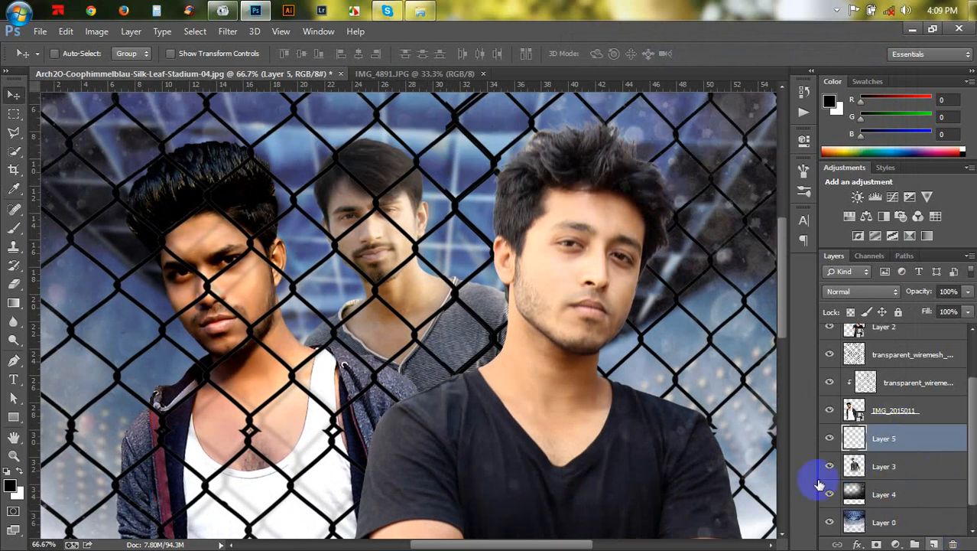
pyautogui.scroll(1, 94, 203)
pyautogui.click(17, 218)
pyautogui.click(14, 187)
pyautogui.click(157, 229)
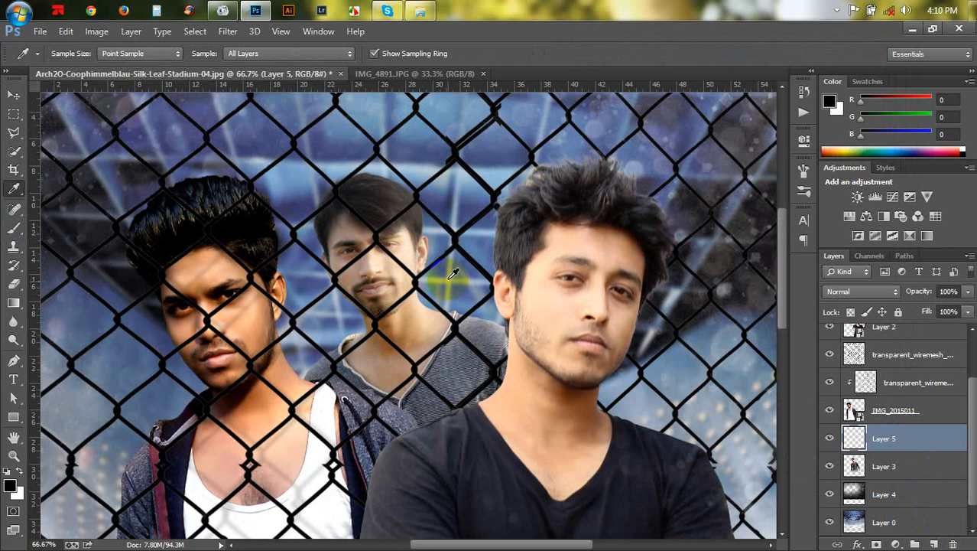
pyautogui.click(451, 274)
# - Paint a soft light stroke at 45% brush opacity on Layer 5 beside the front man's neck
pyautogui.click(13, 228)
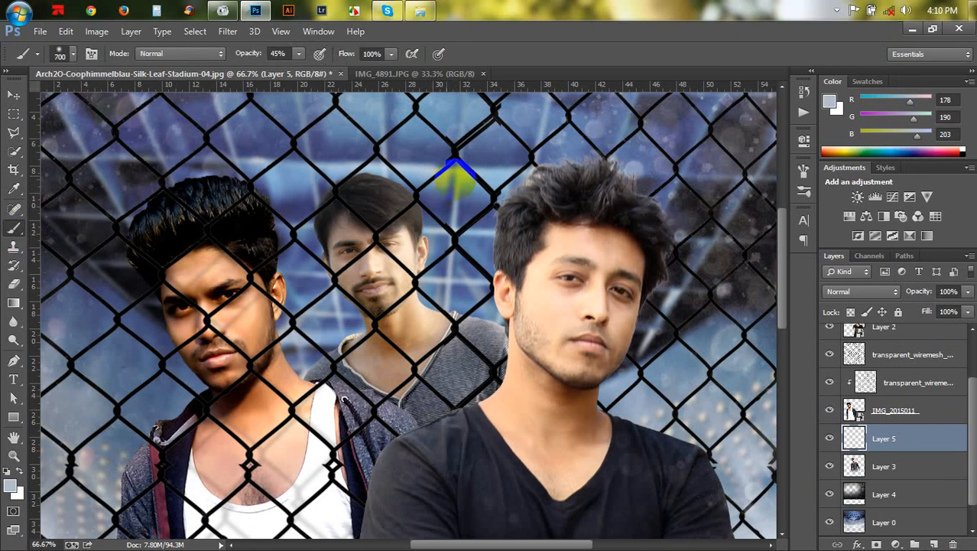
pyautogui.press('[')
pyautogui.press('[')
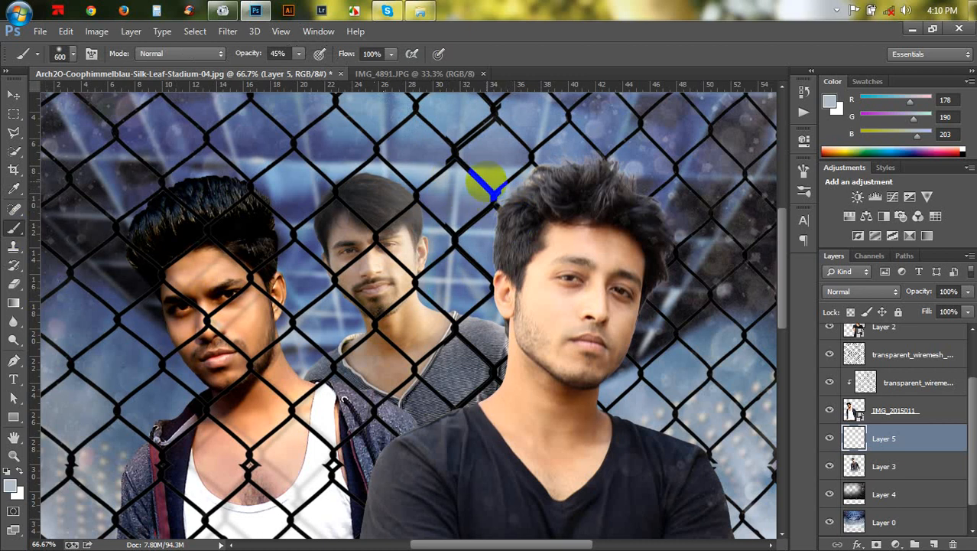
pyautogui.press(']')
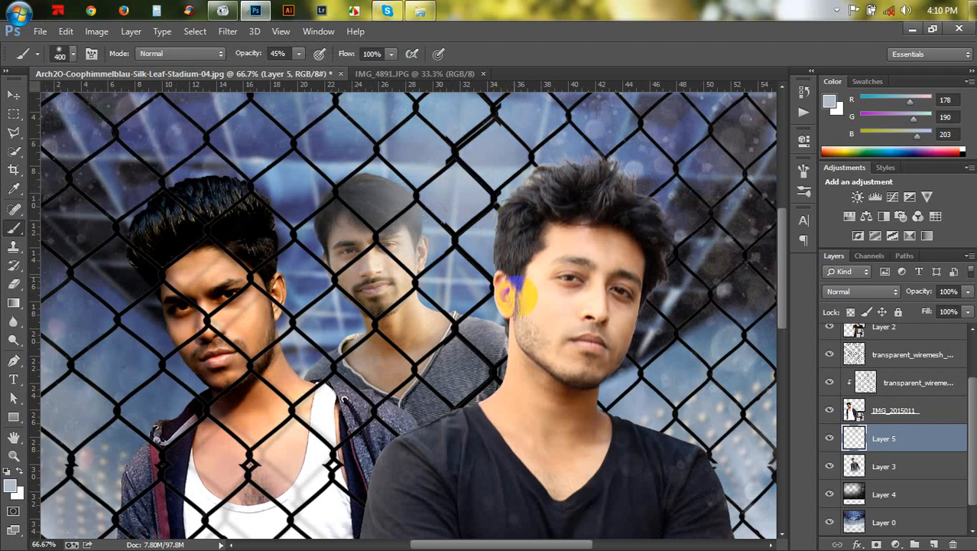
pyautogui.moveTo(513, 303); pyautogui.dragTo(519, 326)
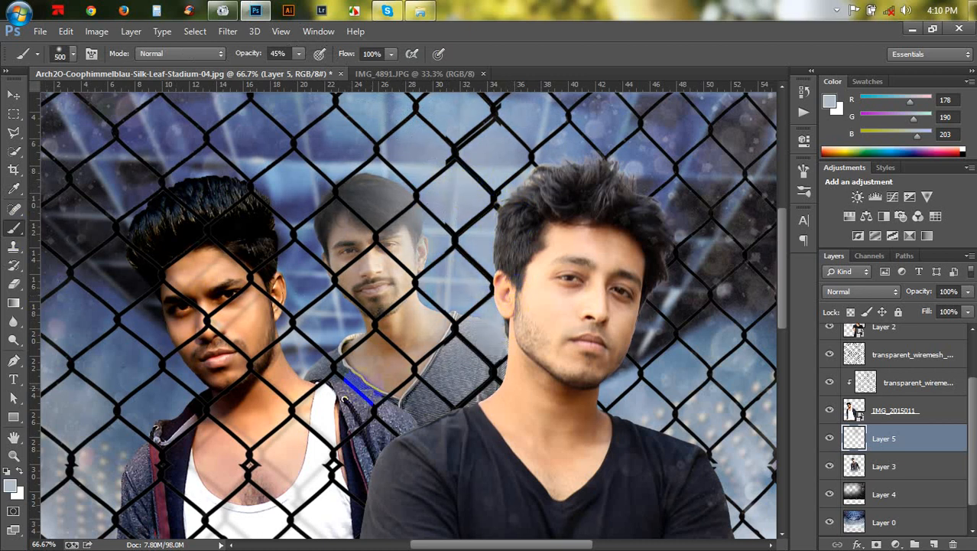
# - Paint a light dab on a new layer near the middle man's neck and move it just below IMG_2015011
pyautogui.click(855, 437)
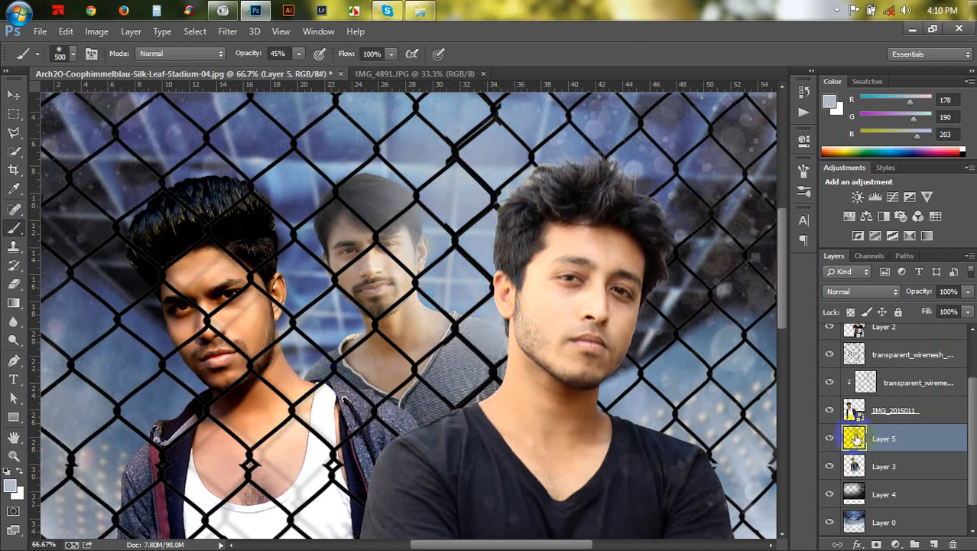
pyautogui.click(903, 388)
pyautogui.click(934, 544)
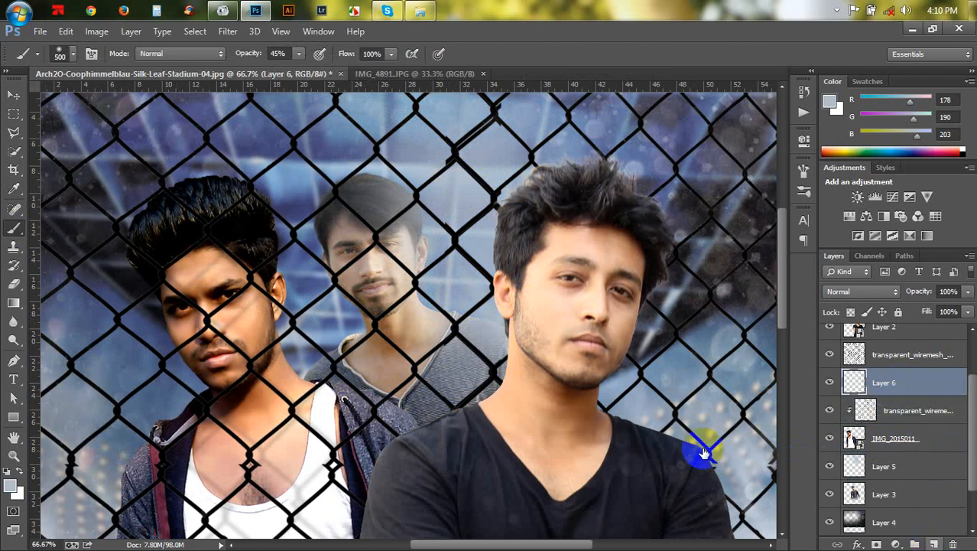
pyautogui.click(315, 369)
pyautogui.click(314, 369)
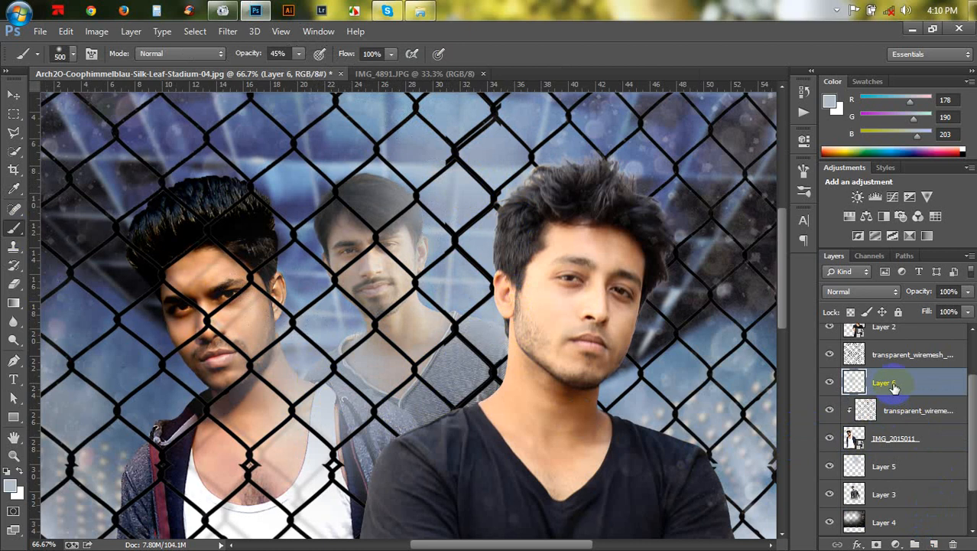
pyautogui.moveTo(893, 387); pyautogui.dragTo(888, 457)
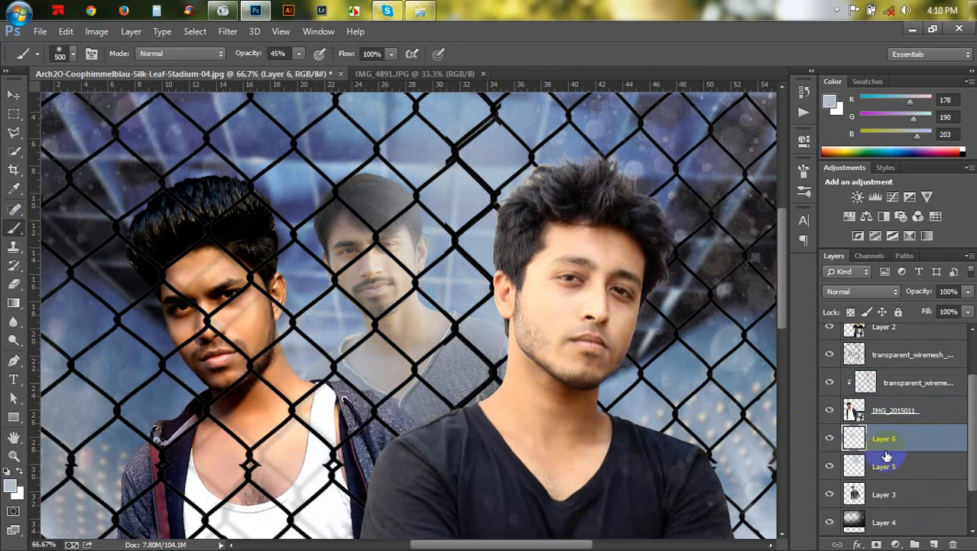
# - Shift the Layer 6 light dab slightly downward
pyautogui.click(14, 94)
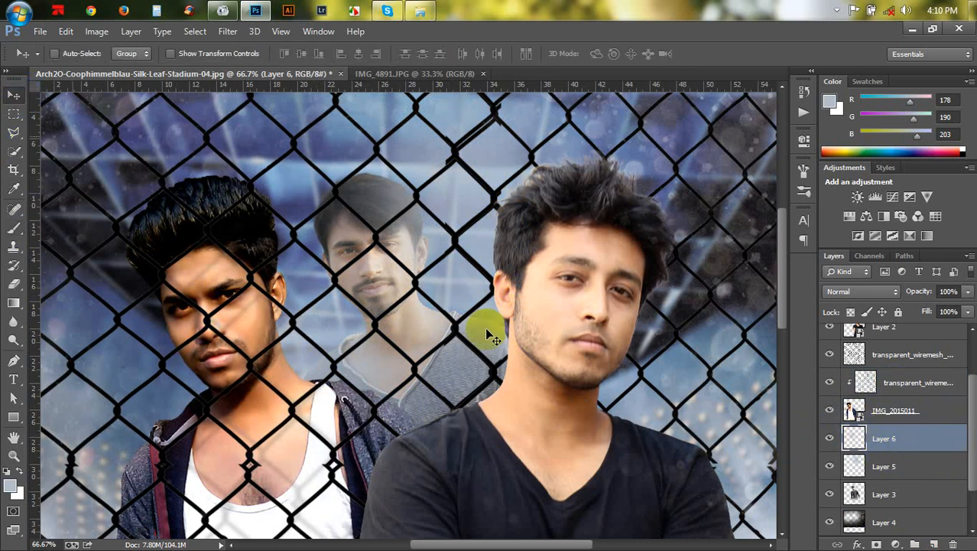
pyautogui.moveTo(490, 337)
pyautogui.mouseDown()
pyautogui.moveTo(451, 382)
pyautogui.moveTo(502, 393)
pyautogui.moveTo(493, 391)
pyautogui.mouseUp()
pyautogui.scroll(-5, 491, 388)
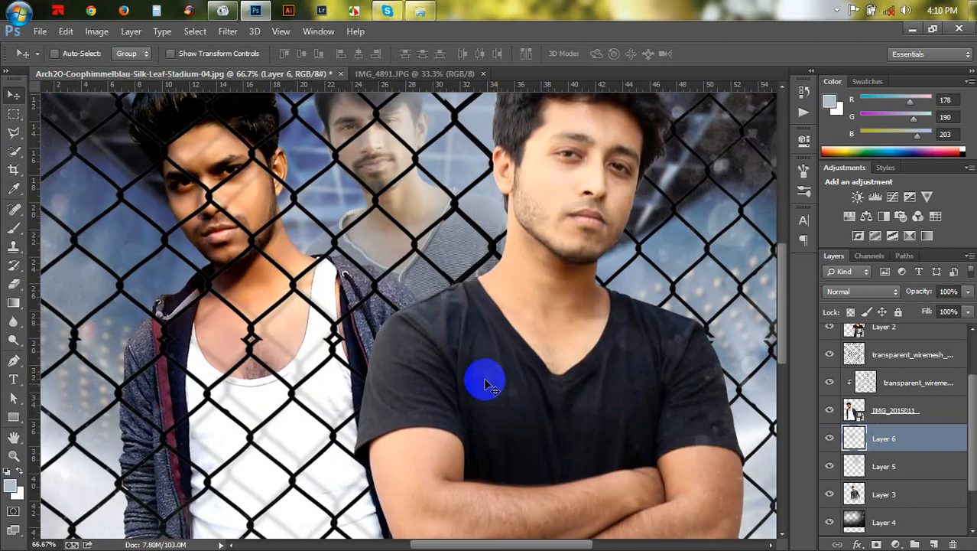
# - Add a new empty layer directly above the clipped transparent_wiremesh layer under IMG_2015011's group
pyautogui.scroll(-4, 483, 377)
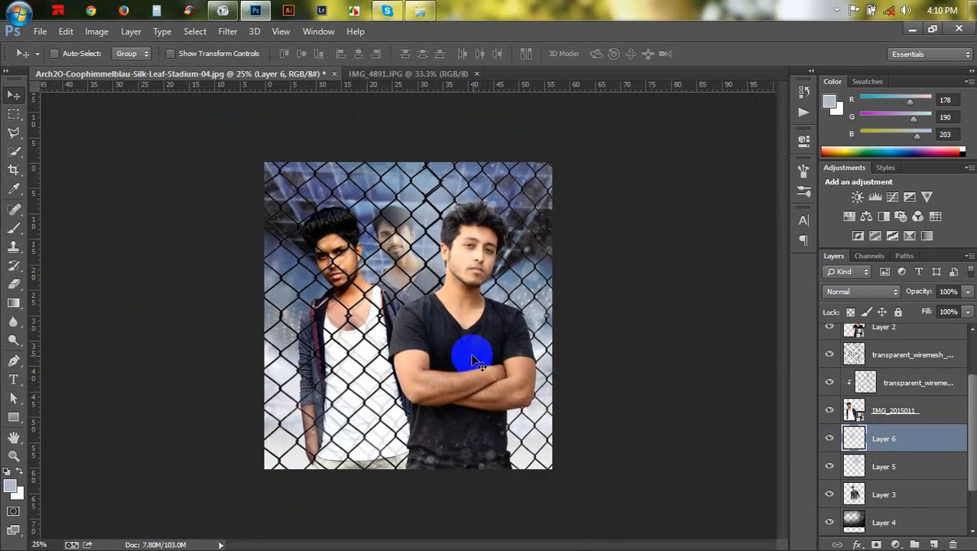
pyautogui.scroll(1, 474, 362)
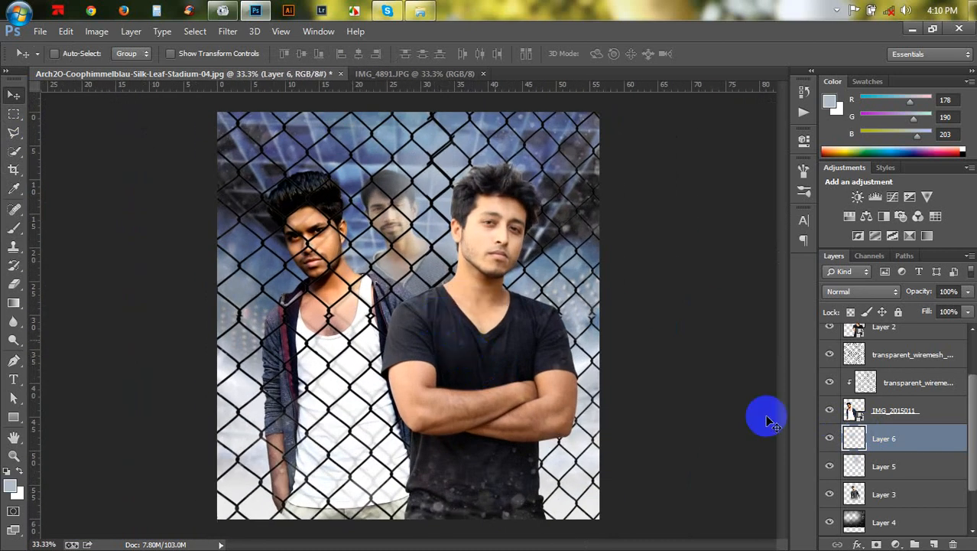
pyautogui.click(883, 439)
pyautogui.click(905, 397)
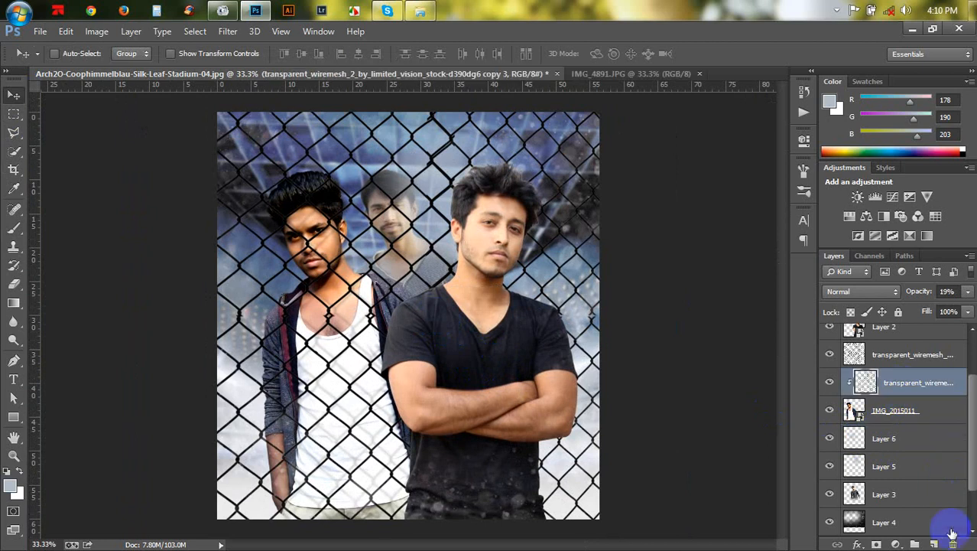
pyautogui.click(935, 545)
# - Set the brush to 900 px and sample a near-white colour from the background at the canvas's left edge
pyautogui.click(13, 229)
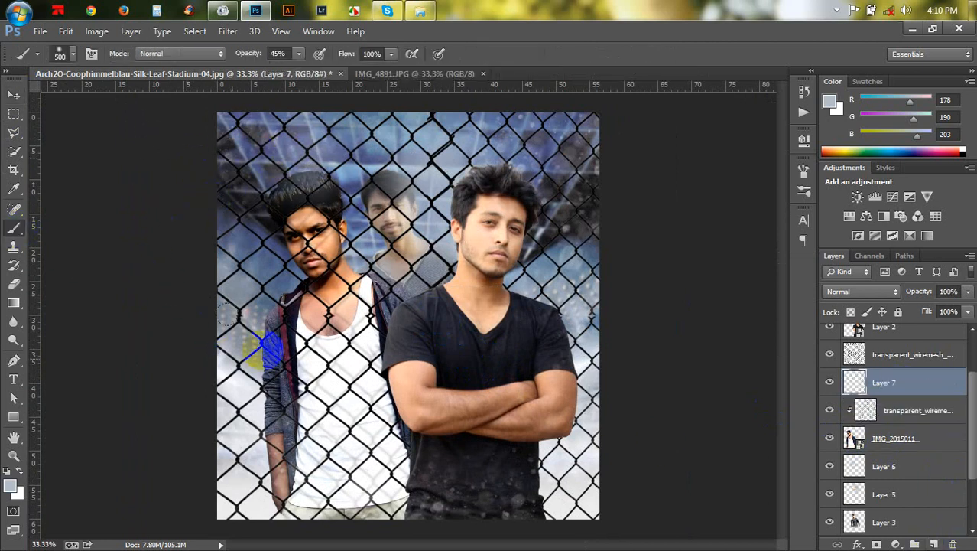
pyautogui.press(']')
pyautogui.press(']')
pyautogui.press(']')
pyautogui.press(']')
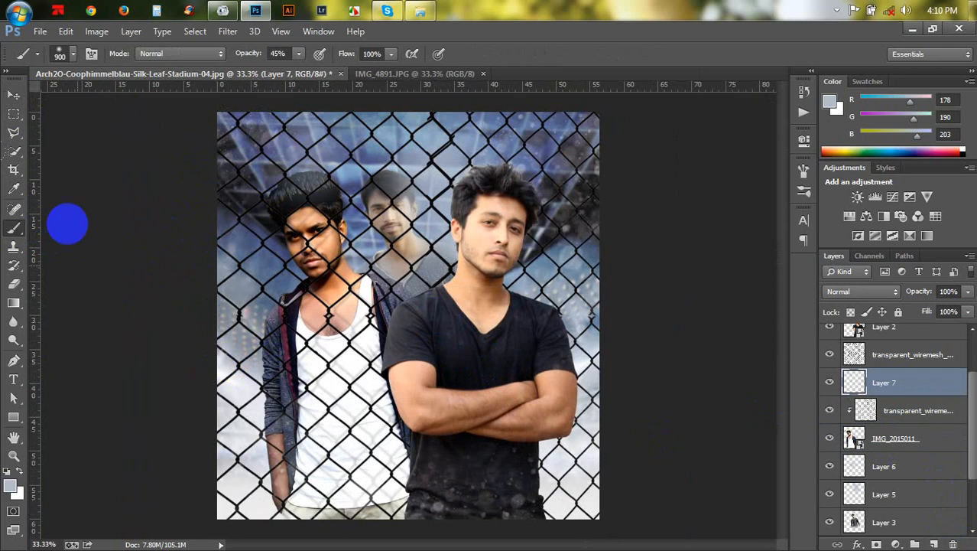
pyautogui.click(16, 190)
pyautogui.click(245, 393)
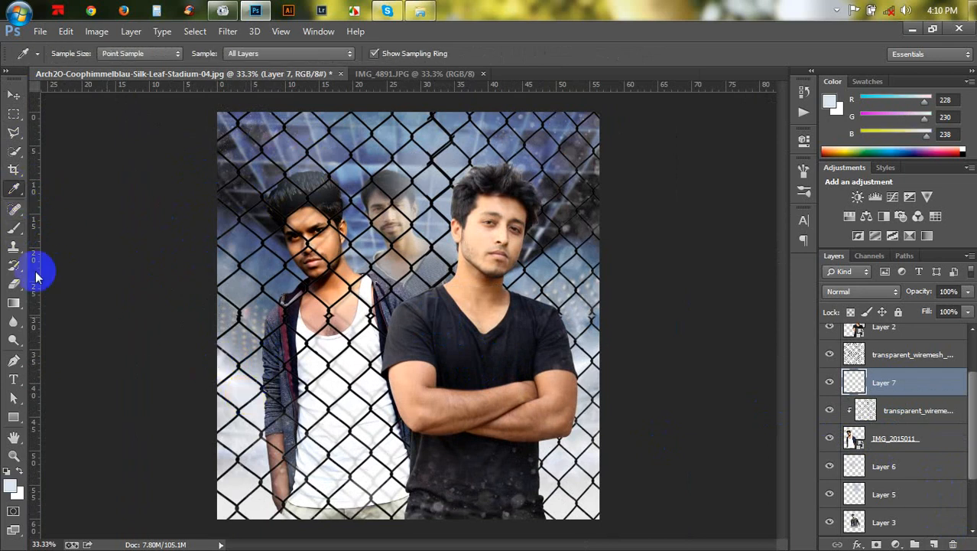
# - Paint soft 1000 px light dabs on Layer 7 along the left edge beside the middle man
pyautogui.click(14, 227)
pyautogui.press(']')
pyautogui.click(225, 345)
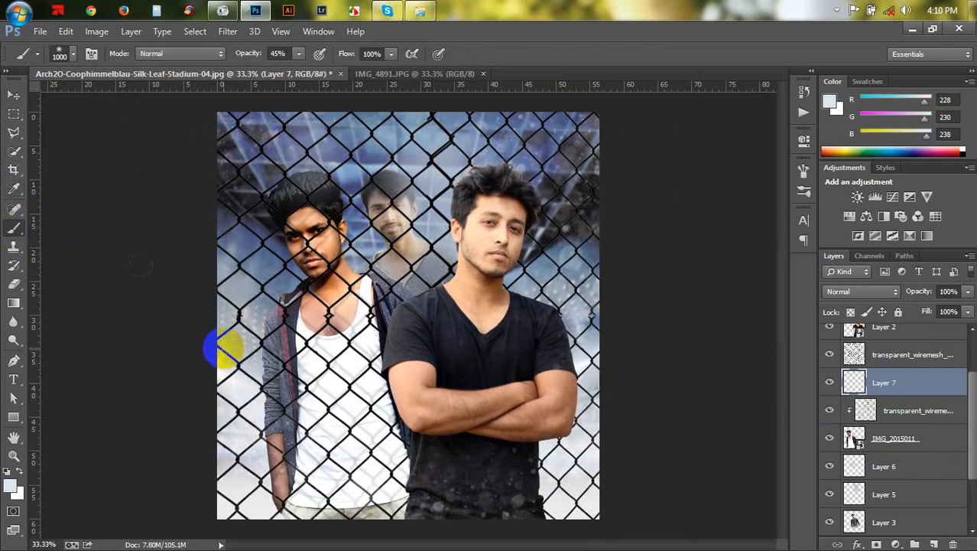
pyautogui.click(227, 353)
pyautogui.click(222, 366)
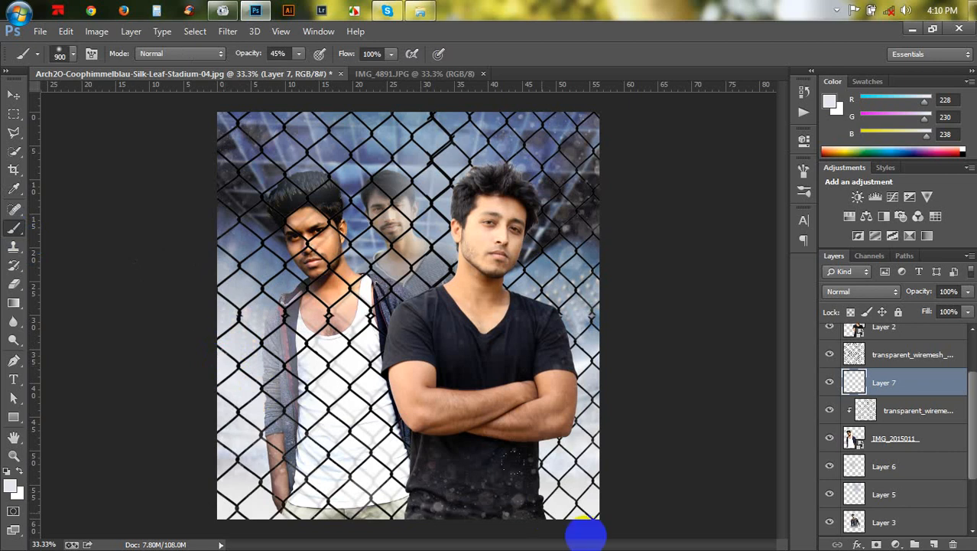
# - Add a new layer above Layer 2 and paint soft light dabs along the bottom edge of the canvas
pyautogui.scroll(2, 887, 345)
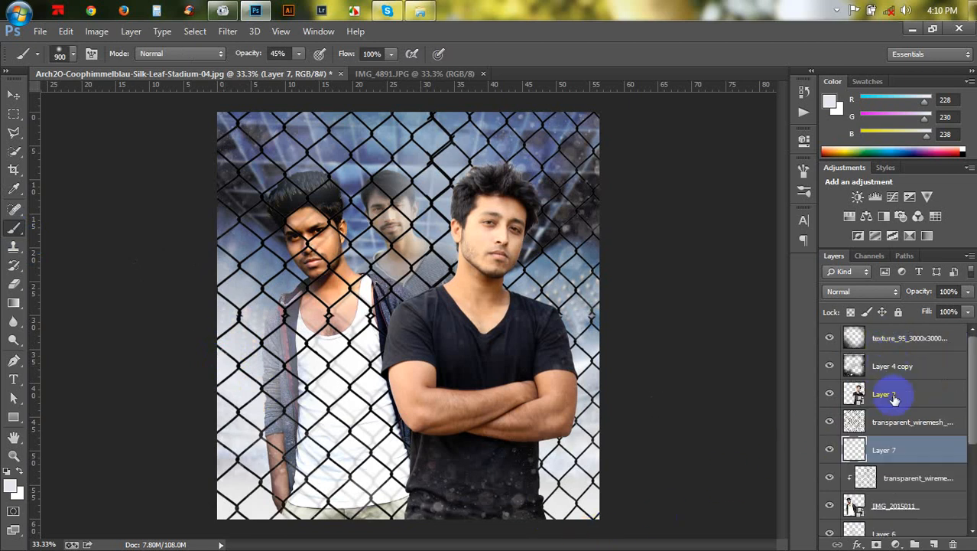
pyautogui.click(887, 394)
pyautogui.click(933, 544)
pyautogui.click(558, 506)
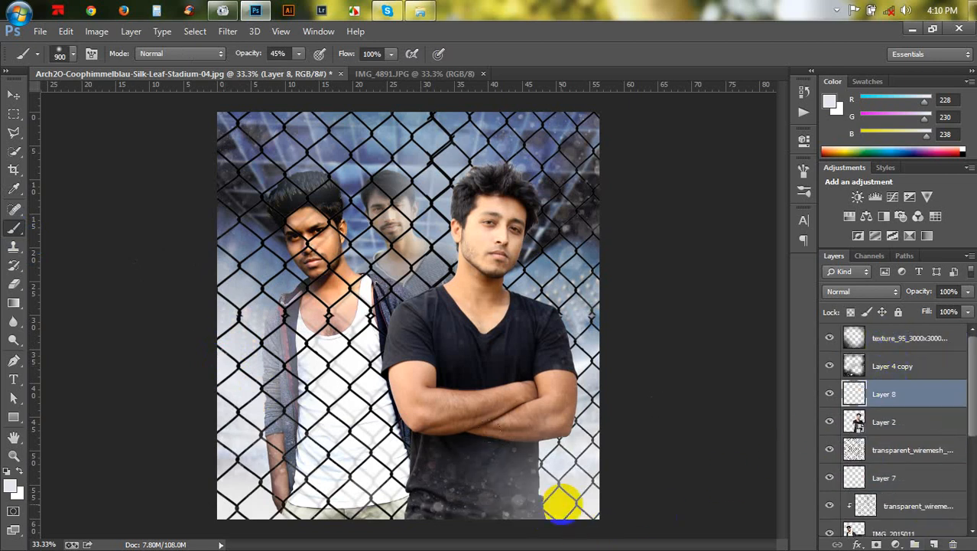
pyautogui.click(350, 511)
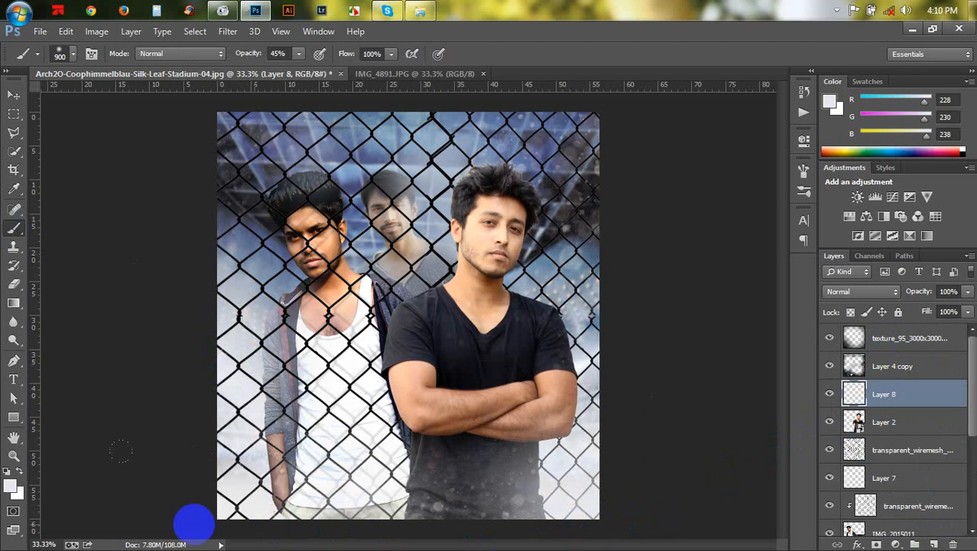
# - Reduce the brush to 700 px and paint a light dab on Layer 8 at the right edge beside the front man
pyautogui.press('[')
pyautogui.press('[')
pyautogui.click(615, 329)
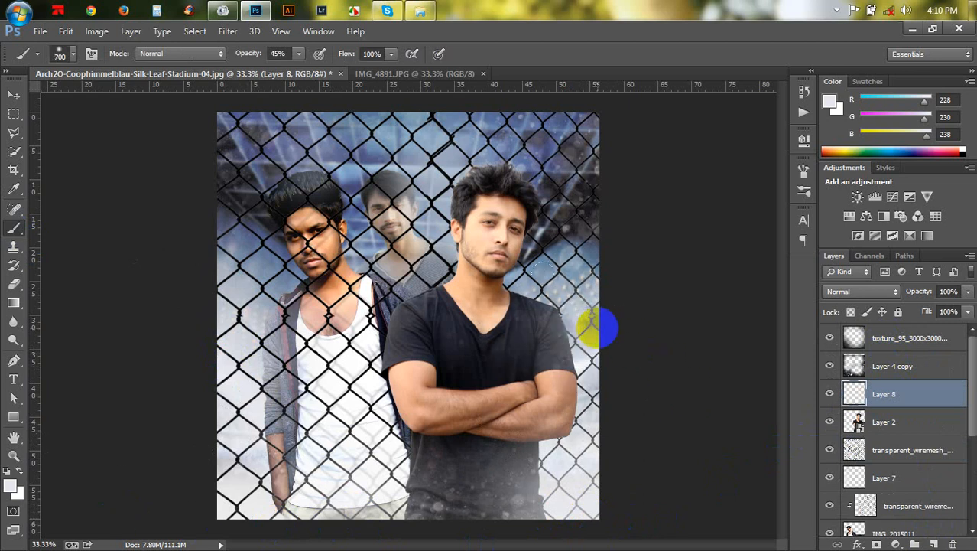
# - Paint a 600 px light dab near the top edge and undo it
pyautogui.press('[')
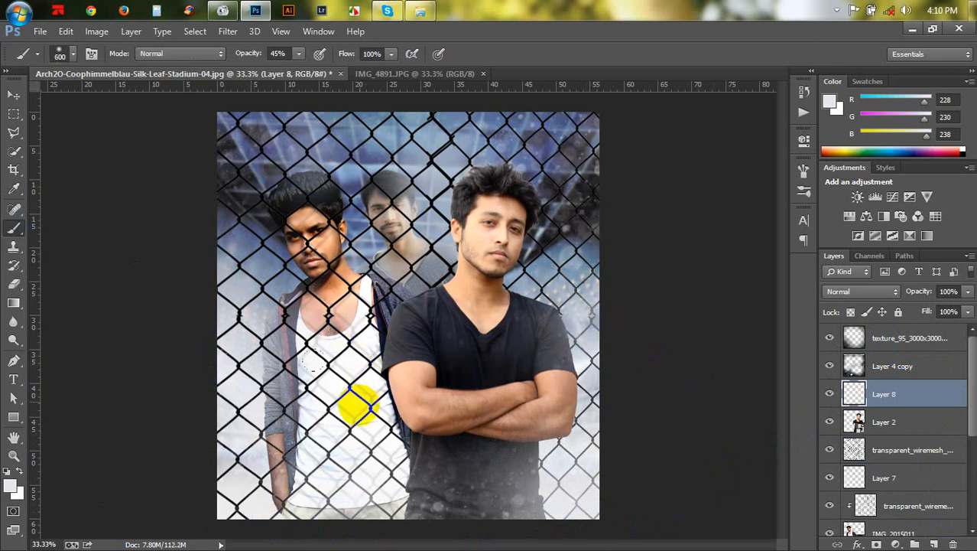
pyautogui.click(460, 151)
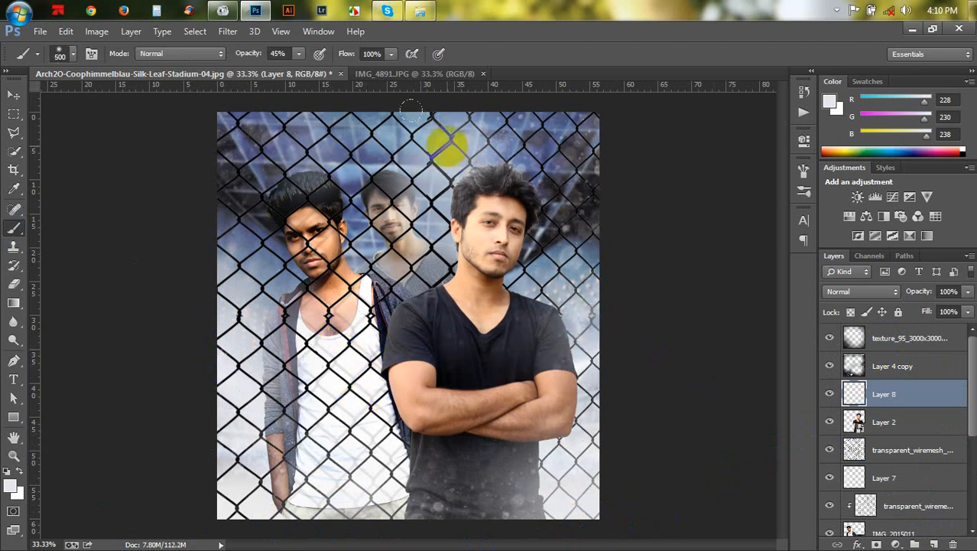
pyautogui.hotkey('ctrl', 'z')
# - Paint small 300 px light touches on Layer 8 near the top and left edges
pyautogui.press('[')
pyautogui.press('[')
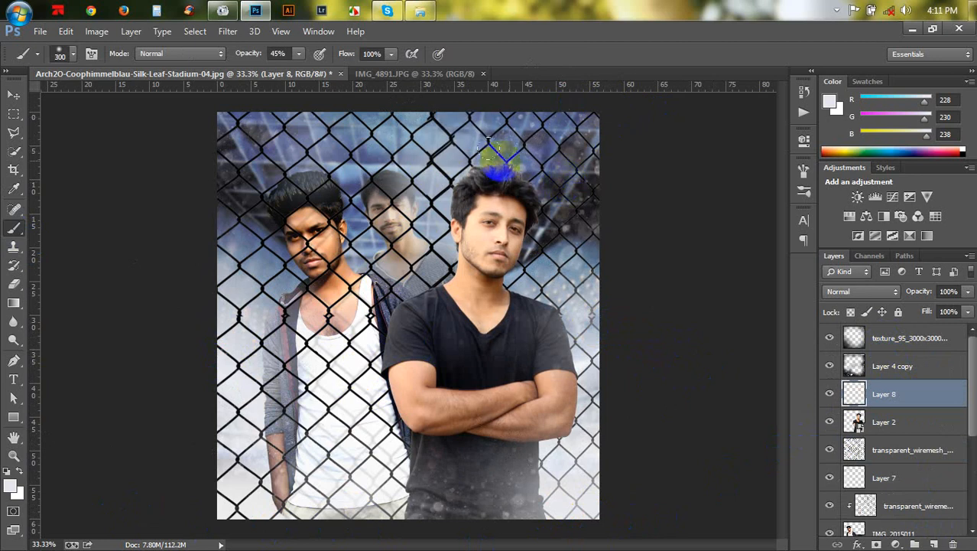
pyautogui.press(']')
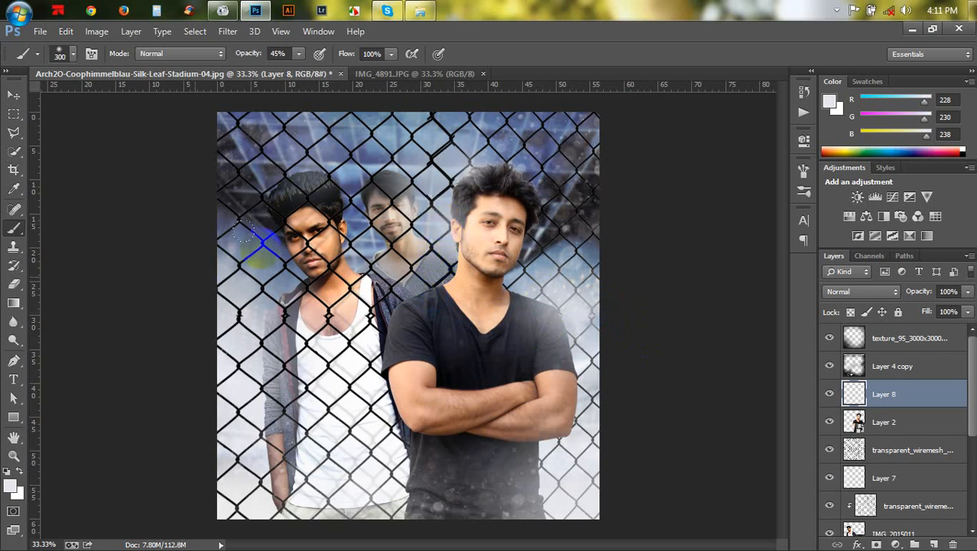
pyautogui.press('[')
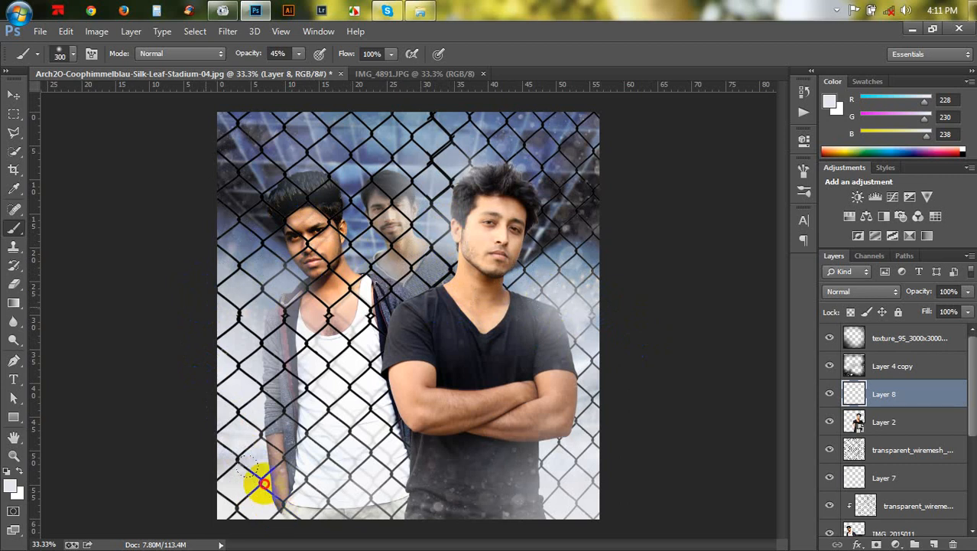
# - Rasterize the IMG_2015011 layer
pyautogui.click(14, 94)
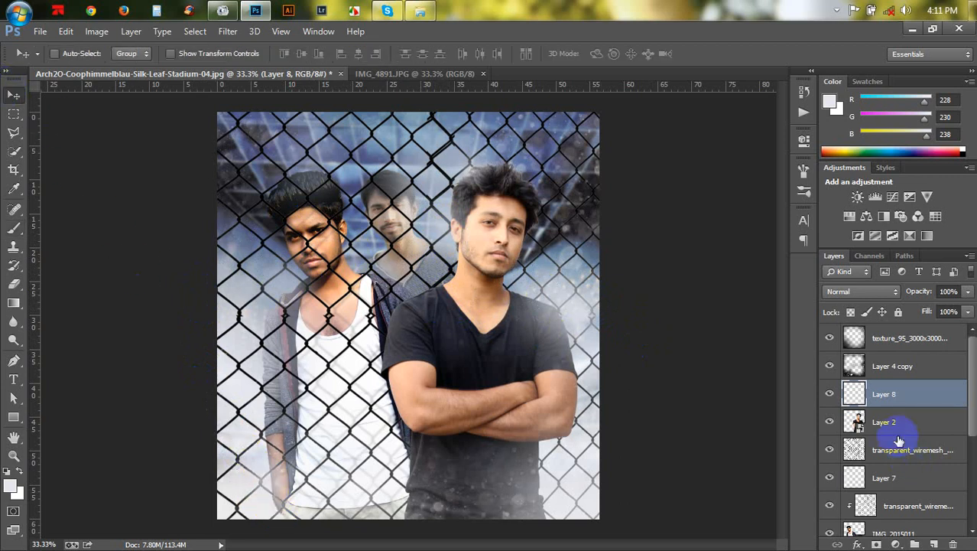
pyautogui.scroll(-3, 887, 413)
pyautogui.rightClick(889, 403)
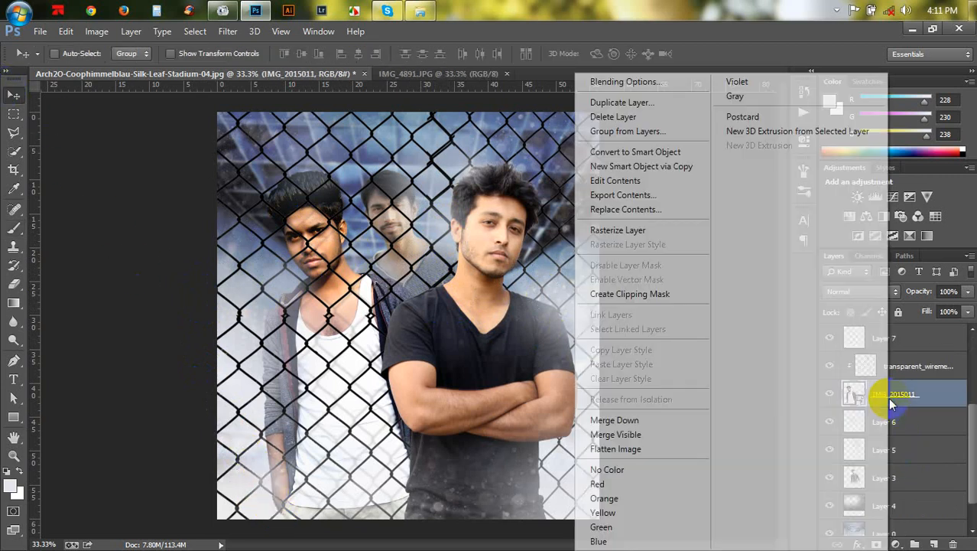
pyautogui.click(647, 225)
# - Apply Shadows/Highlights to IMG_2015011 with a Shadows amount of 35% and Highlights 0%
pyautogui.click(93, 32)
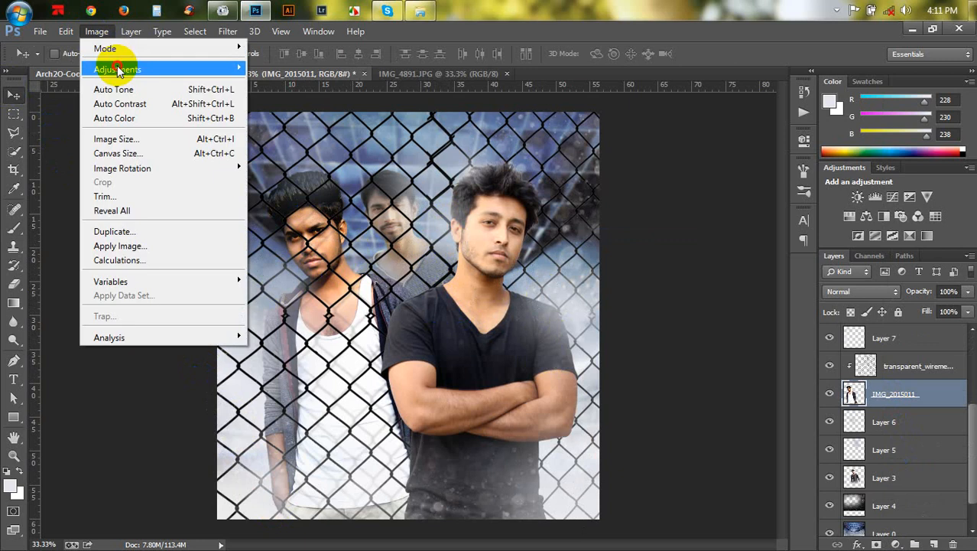
pyautogui.moveTo(113, 70)
pyautogui.click(316, 312)
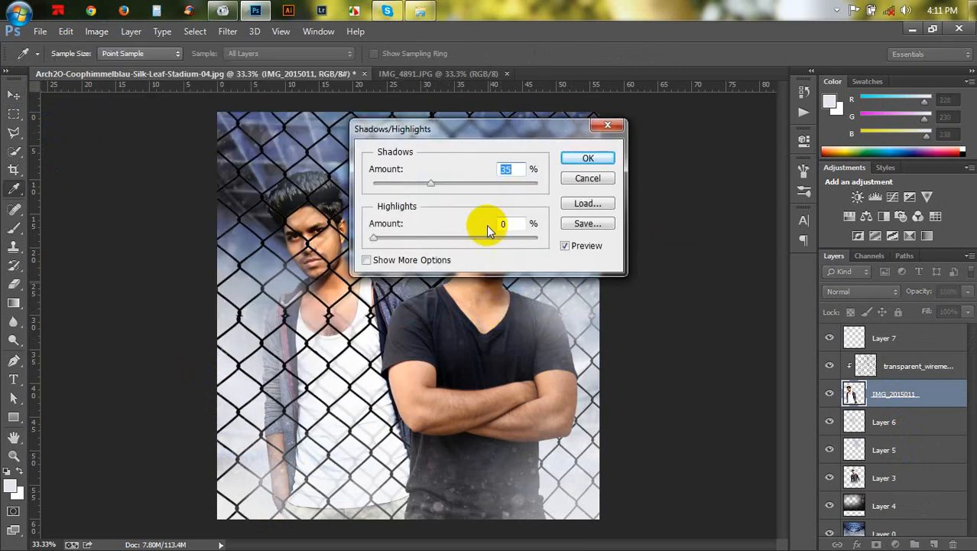
pyautogui.moveTo(490, 137); pyautogui.dragTo(634, 143)
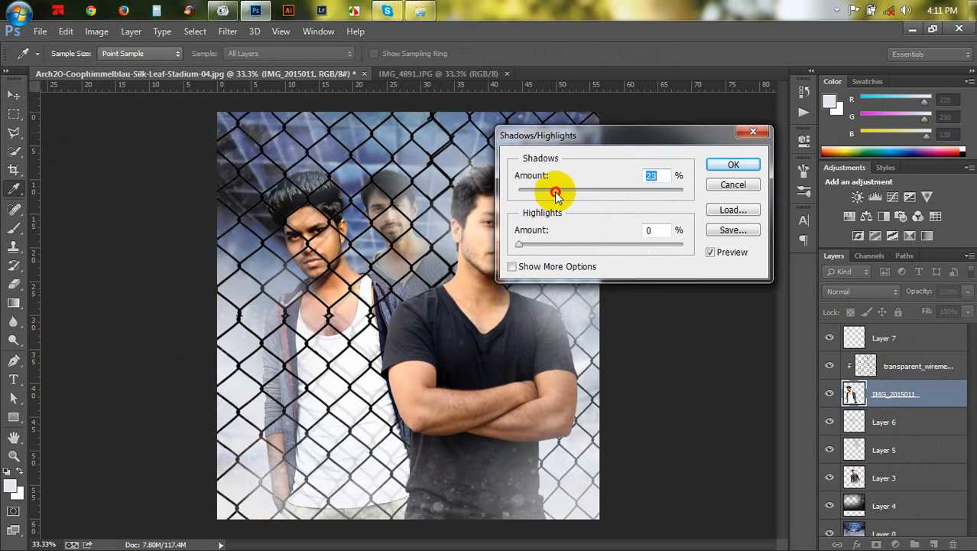
pyautogui.moveTo(556, 195); pyautogui.dragTo(578, 200)
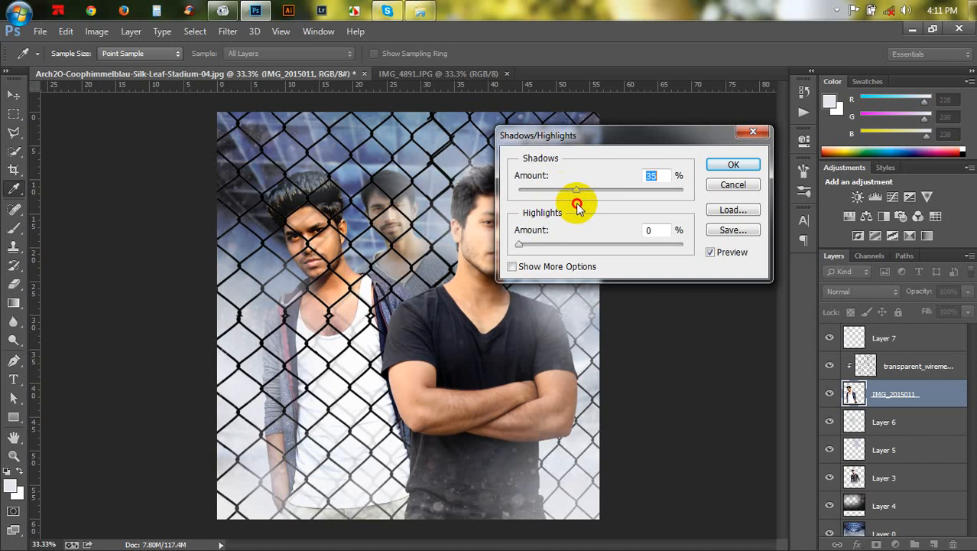
pyautogui.click(732, 164)
# - Rasterize Layer 2, the front man's layer
pyautogui.scroll(5, 851, 389)
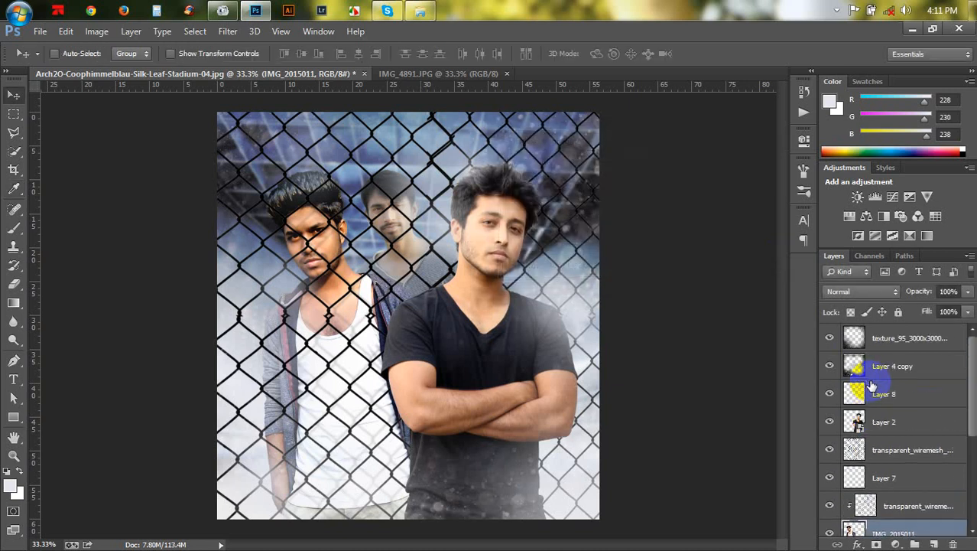
pyautogui.click(888, 425)
pyautogui.rightClick(888, 425)
pyautogui.click(622, 239)
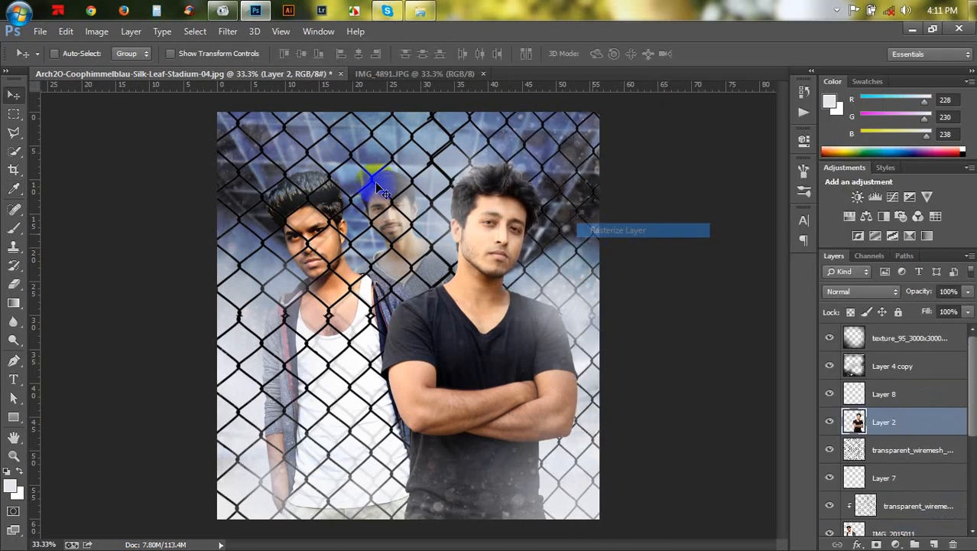
# - Apply Shadows/Highlights to Layer 2 with a Shadows amount of 23%
pyautogui.click(119, 32)
pyautogui.moveTo(97, 32)
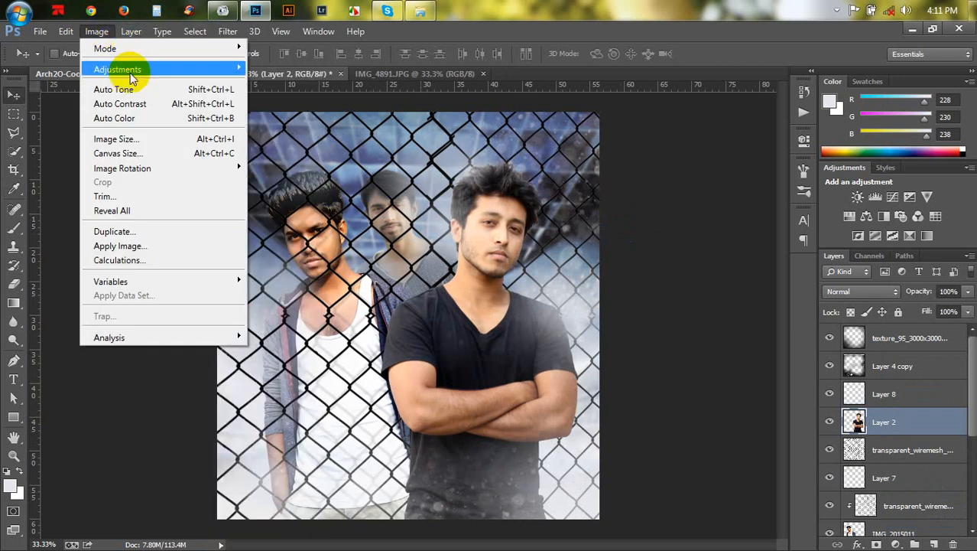
pyautogui.moveTo(123, 68)
pyautogui.click(325, 319)
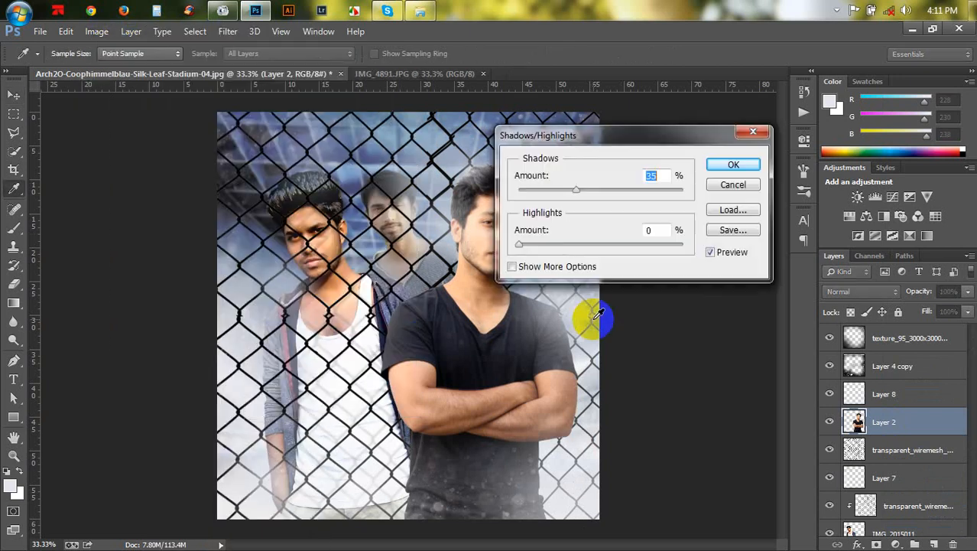
pyautogui.moveTo(586, 115); pyautogui.dragTo(702, 111)
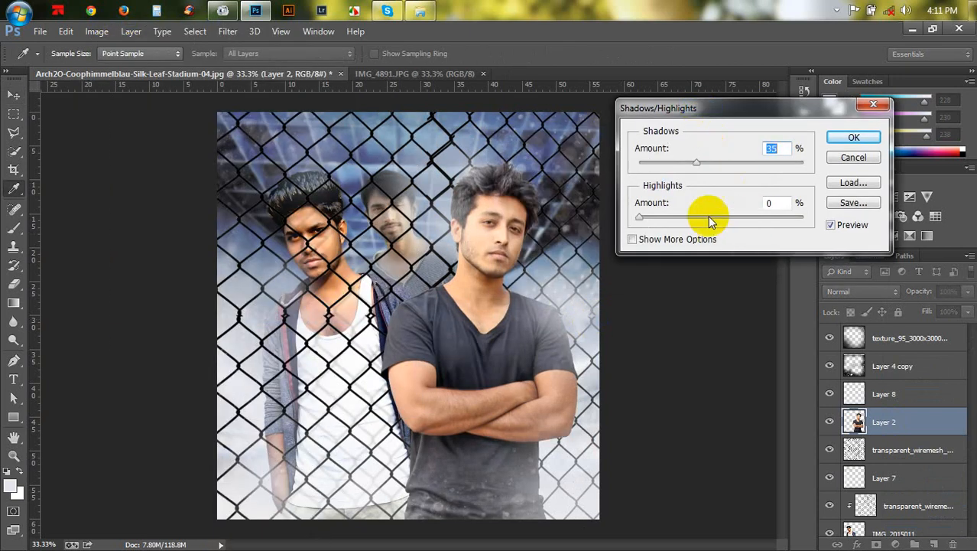
pyautogui.moveTo(676, 161); pyautogui.dragTo(671, 163)
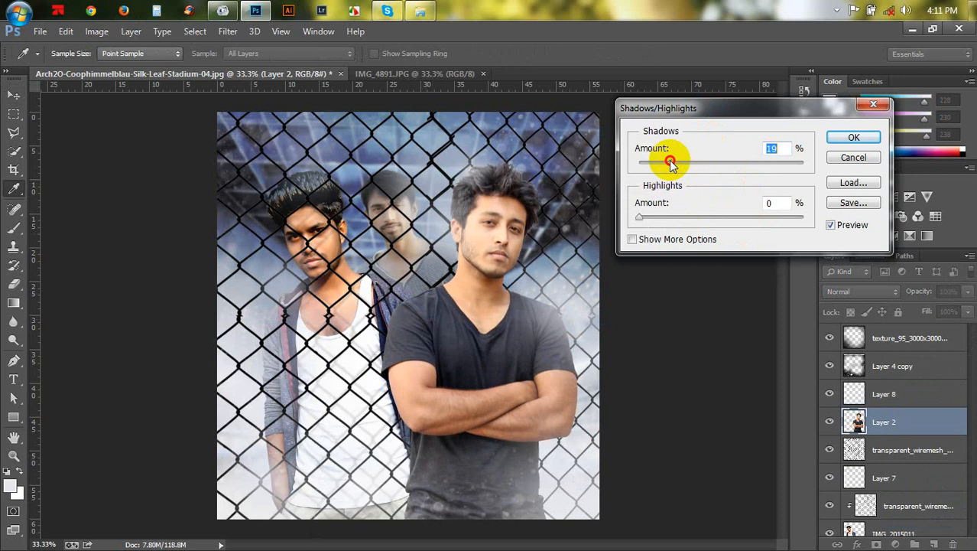
pyautogui.click(850, 138)
# - Move and scale up the transparent_wiremesh layer above Layer 7 so it extends past the top-right corner
pyautogui.press('v')
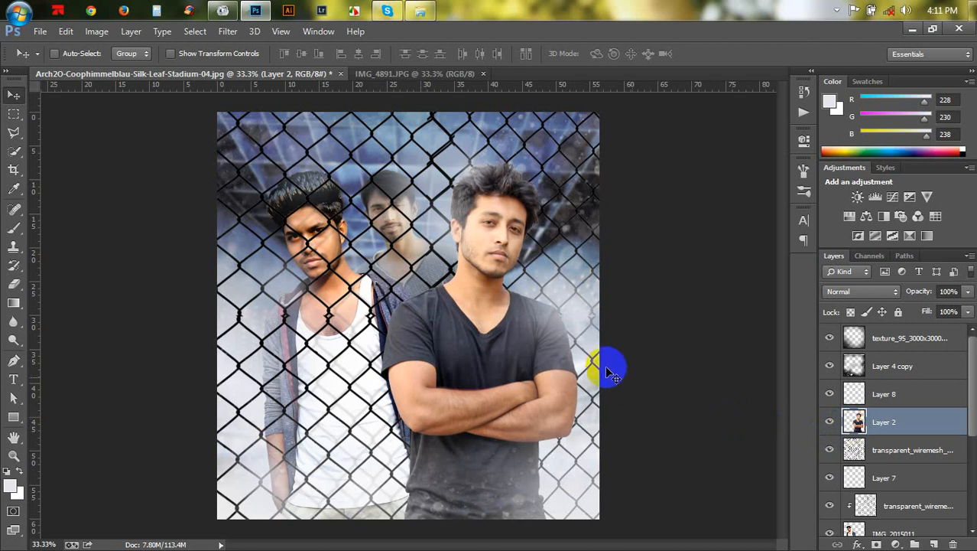
pyautogui.scroll(-3, 900, 410)
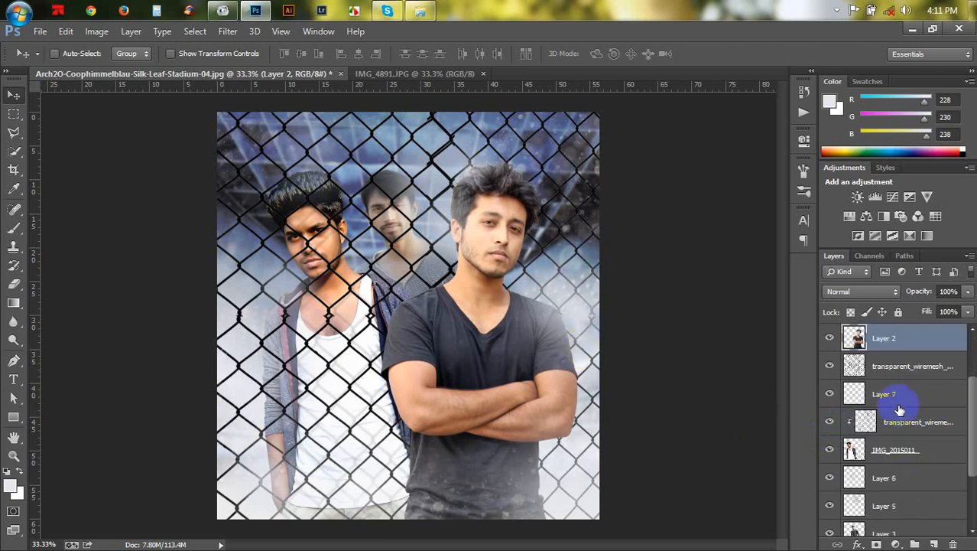
pyautogui.click(901, 373)
pyautogui.moveTo(622, 354); pyautogui.dragTo(572, 329)
pyautogui.hotkey('ctrl', 't')
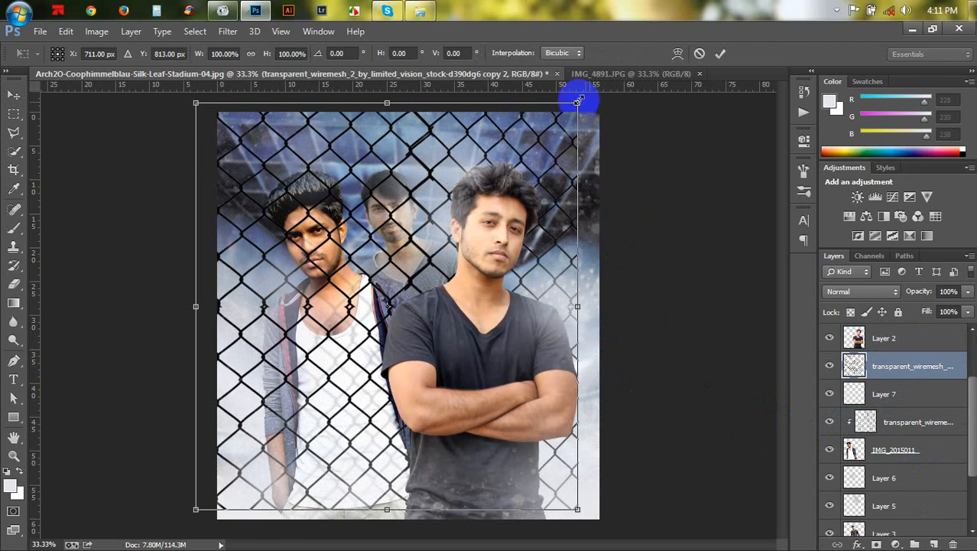
pyautogui.moveTo(588, 103); pyautogui.dragTo(704, 87)
pyautogui.moveTo(607, 215); pyautogui.dragTo(629, 220)
pyautogui.click(699, 53)
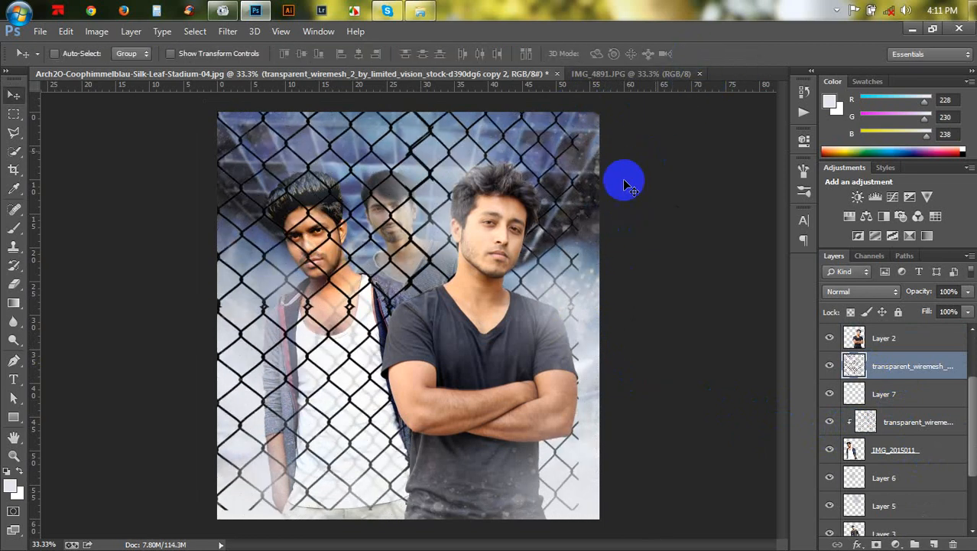
# - Add a Photo Filter adjustment above Layer 2 using Warming Filter (85) with a density of 42%
pyautogui.click(910, 337)
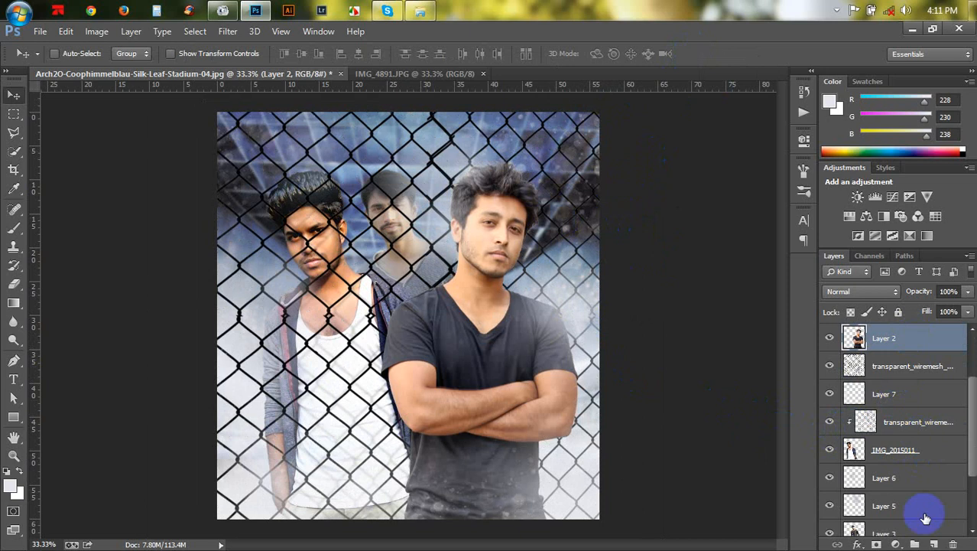
pyautogui.click(896, 545)
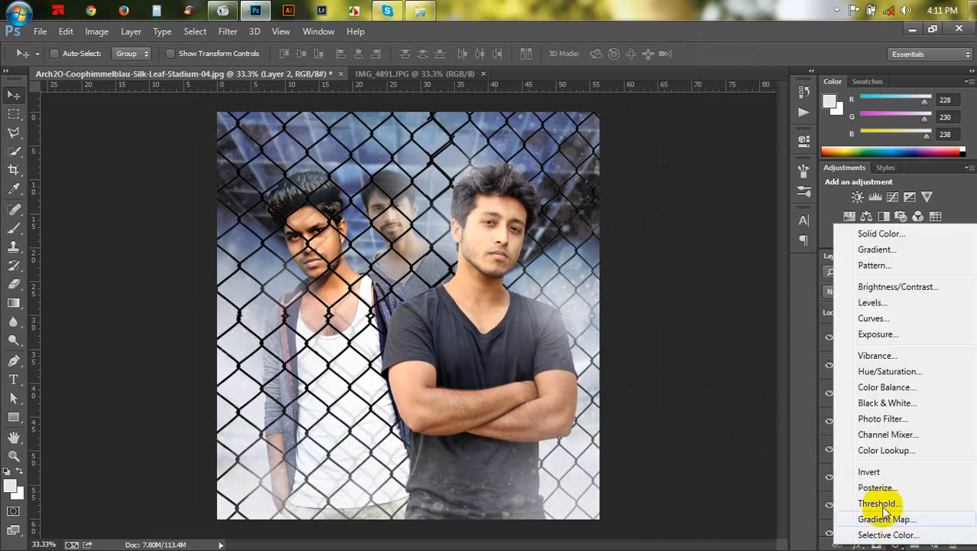
pyautogui.click(868, 423)
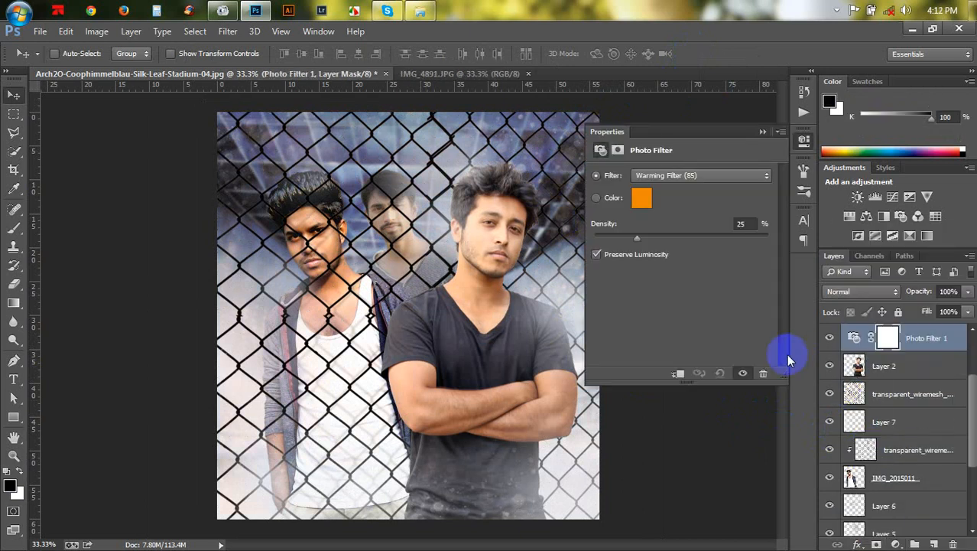
pyautogui.moveTo(641, 238); pyautogui.dragTo(668, 242)
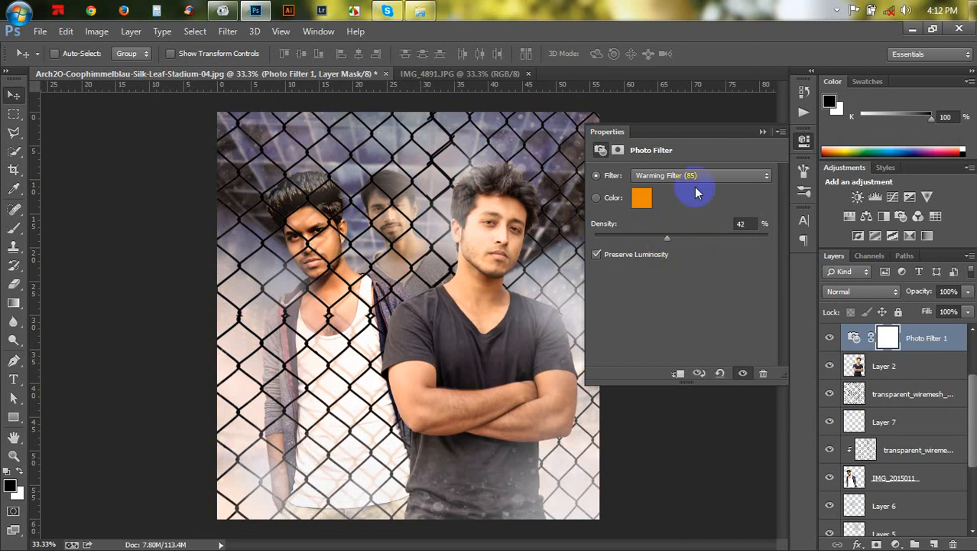
pyautogui.click(763, 132)
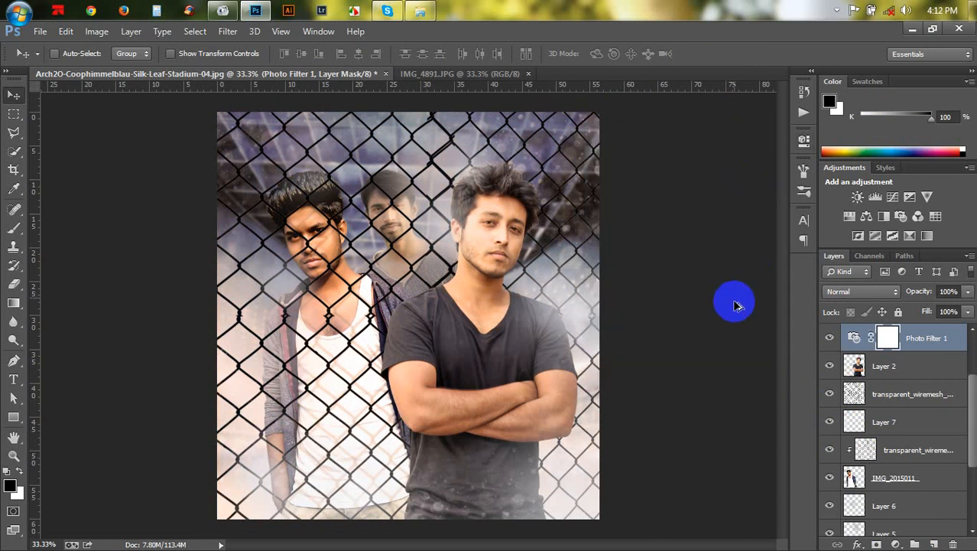
# - Stamp all visible layers into a new merged layer at the top of the stack
pyautogui.hotkey('ctrl', 'shift', 'alt', 'e')
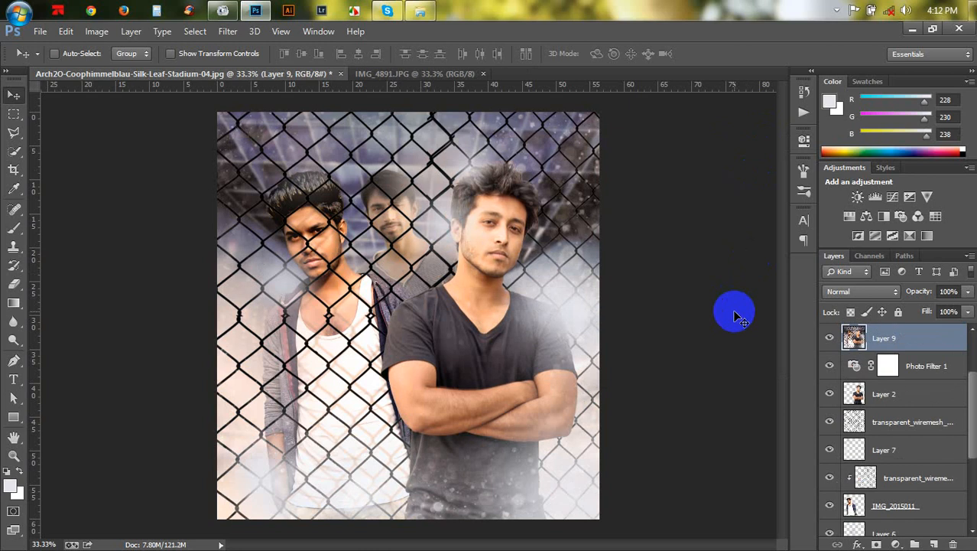
pyautogui.hotkey('ctrl', '+')
pyautogui.hotkey('ctrl', '-')
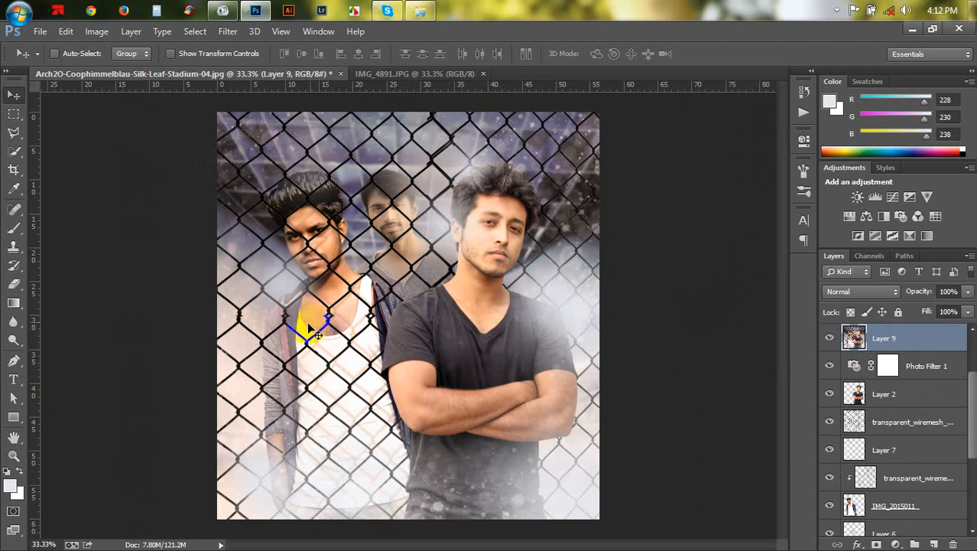
# - Open Camera Raw Filter on the merged layer and set Temperature to +6 and Clarity to +32
pyautogui.click(230, 32)
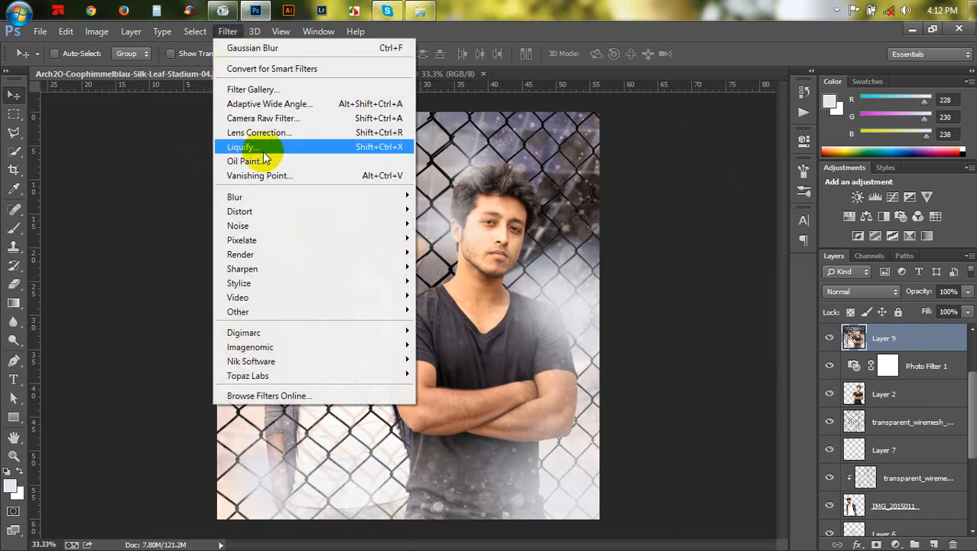
pyautogui.click(247, 118)
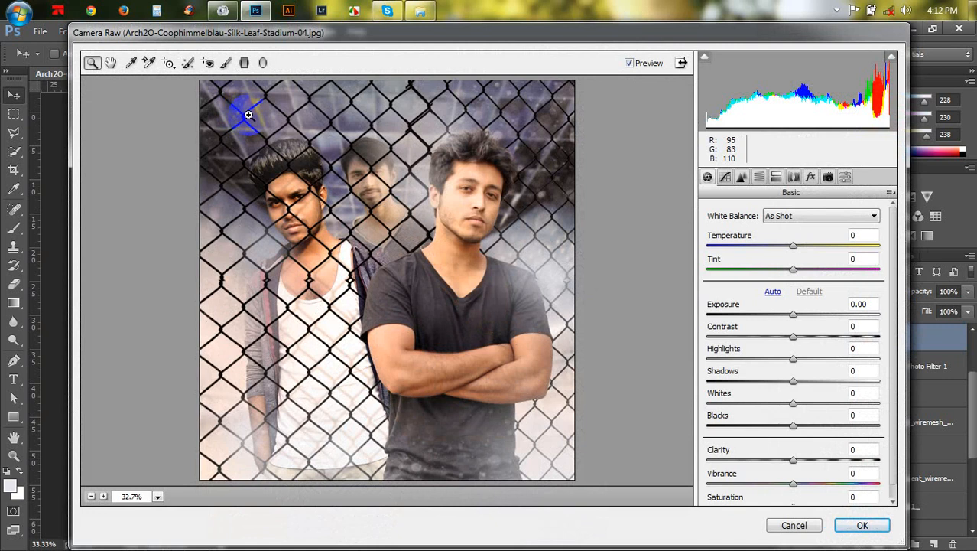
pyautogui.click(796, 246)
pyautogui.moveTo(797, 248); pyautogui.dragTo(803, 252)
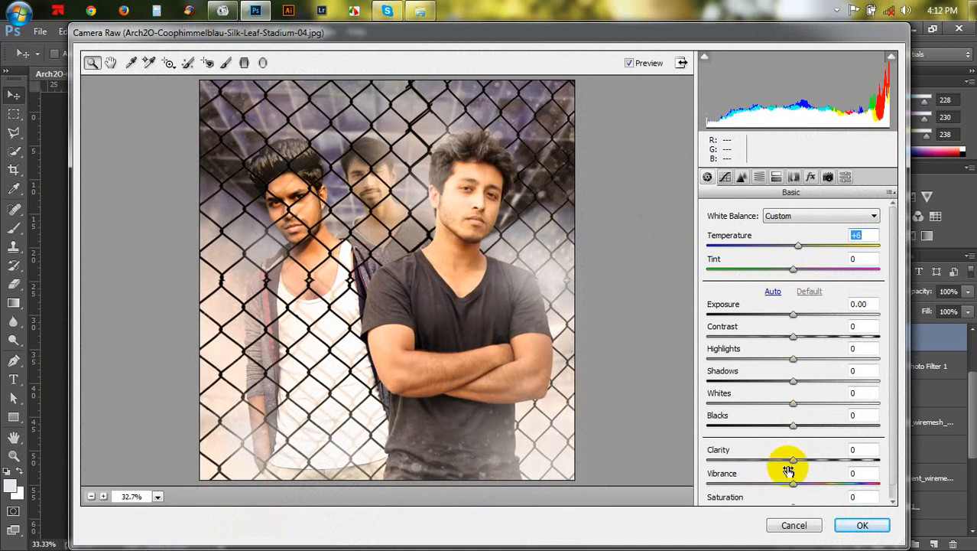
pyautogui.moveTo(798, 462); pyautogui.dragTo(820, 459)
# - Set Highlights to -59, Shadows to +52, Exposure to -0.15 and Contrast to -30 in Camera Raw
pyautogui.click(786, 363)
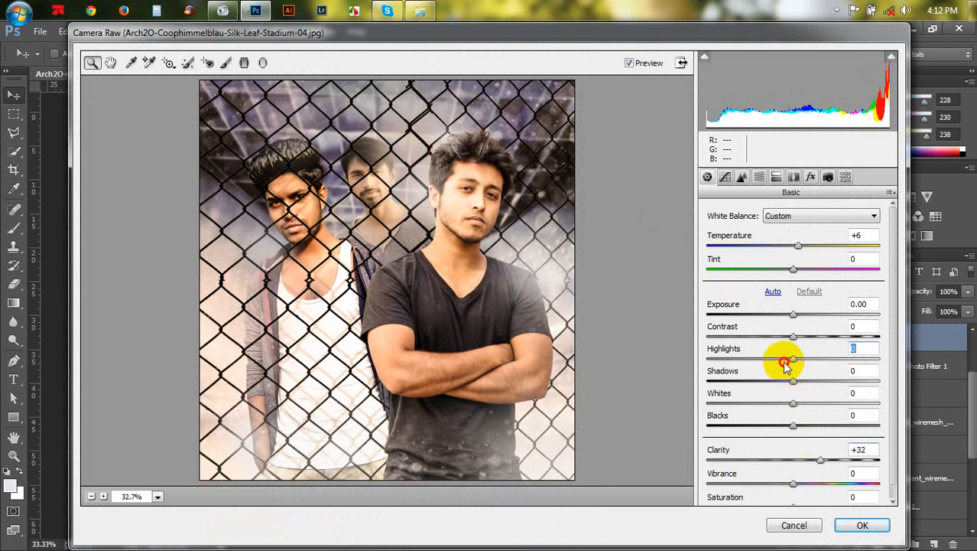
pyautogui.moveTo(785, 363); pyautogui.dragTo(740, 359)
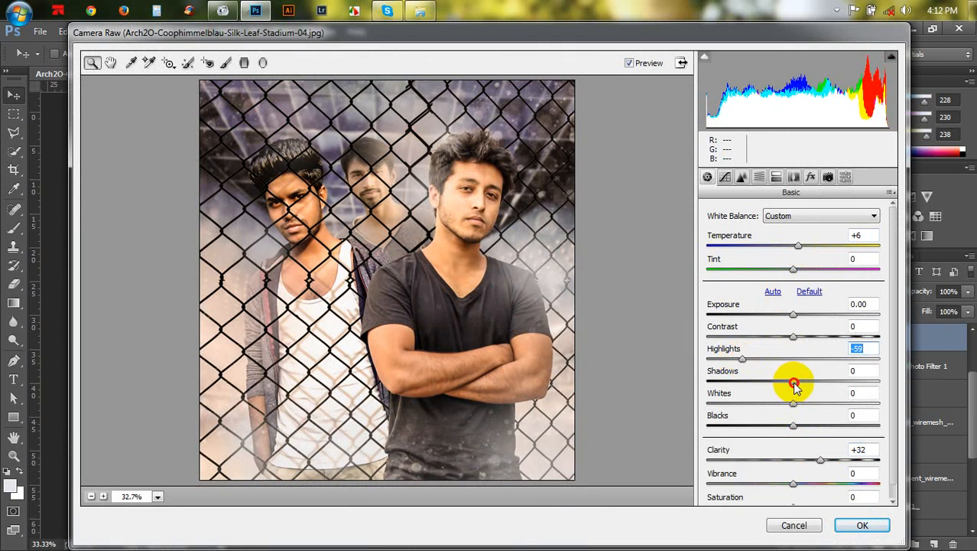
pyautogui.moveTo(795, 385); pyautogui.dragTo(838, 394)
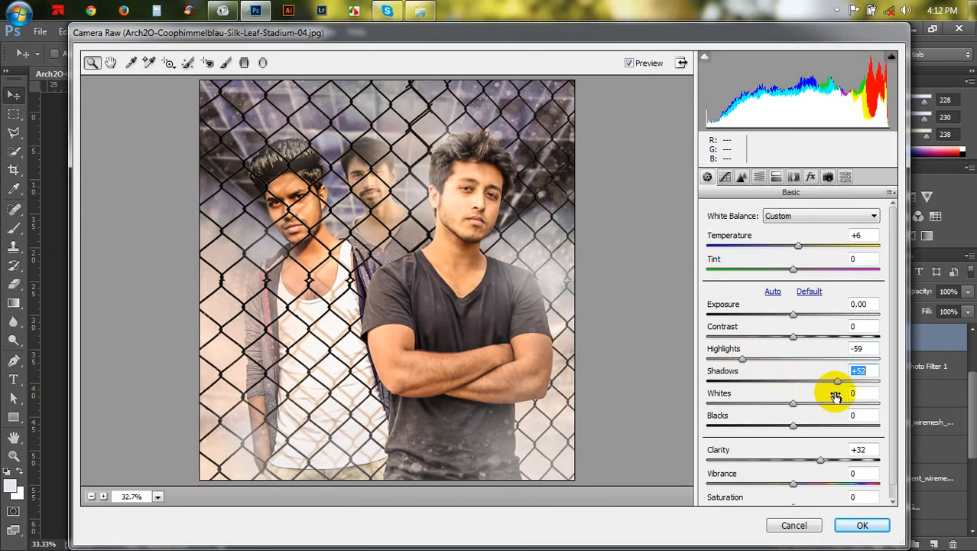
pyautogui.moveTo(795, 320); pyautogui.dragTo(768, 334)
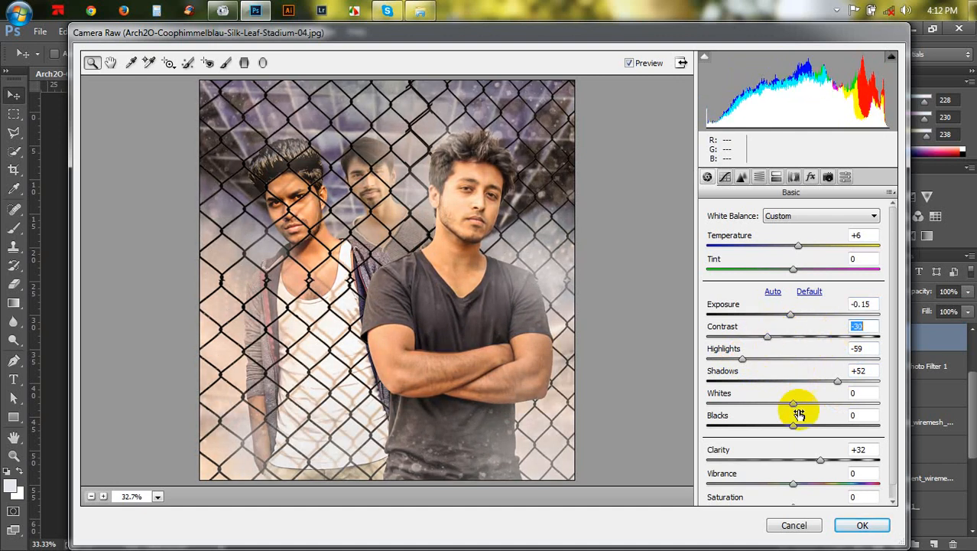
# - Raise Vibrance to +23 and apply the Camera Raw Filter
pyautogui.moveTo(805, 490); pyautogui.dragTo(816, 490)
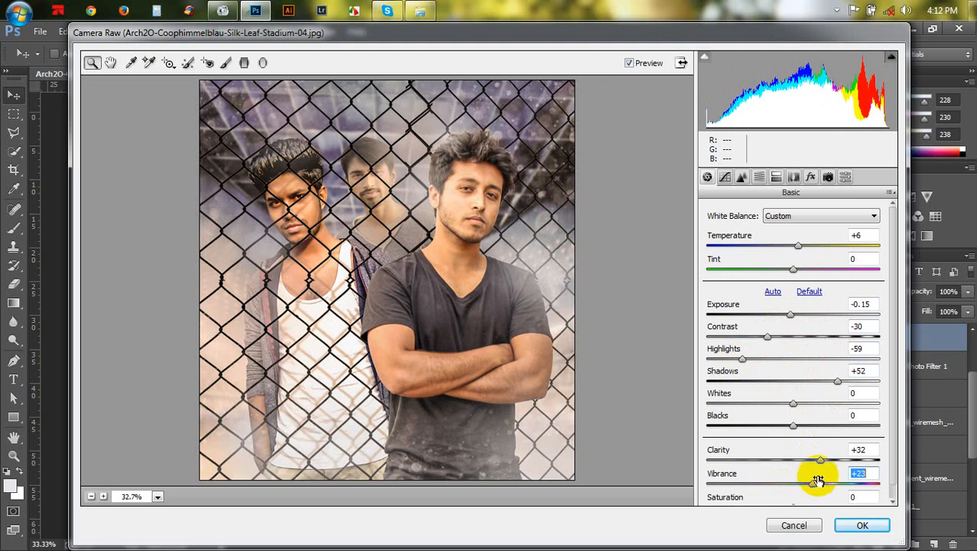
pyautogui.click(862, 525)
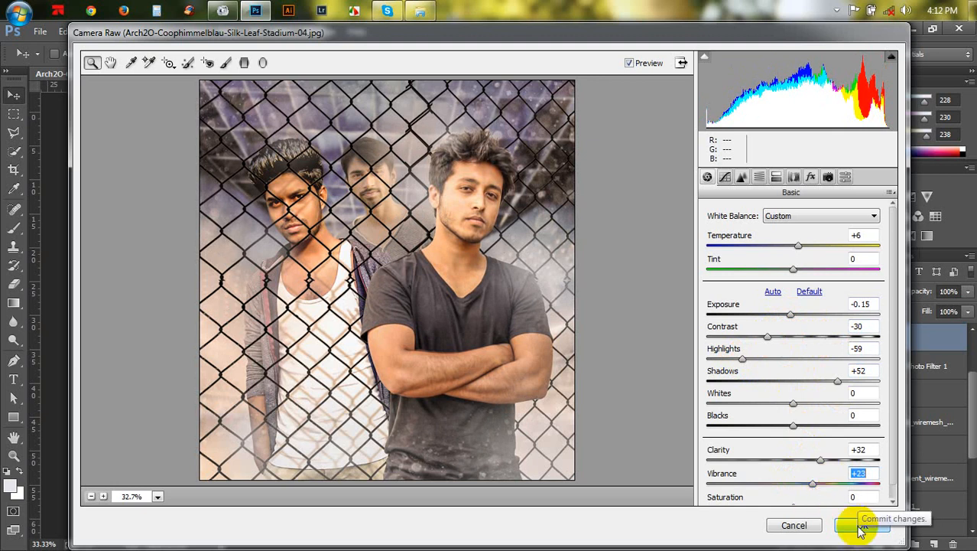
pyautogui.click(859, 526)
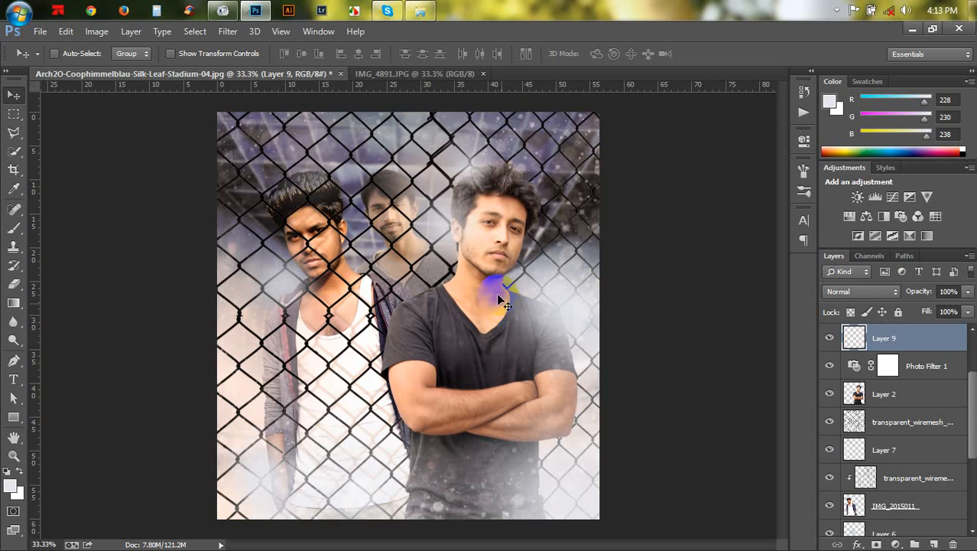
# - Create a new empty layer above the merged layer
pyautogui.hotkey('ctrl', '+')
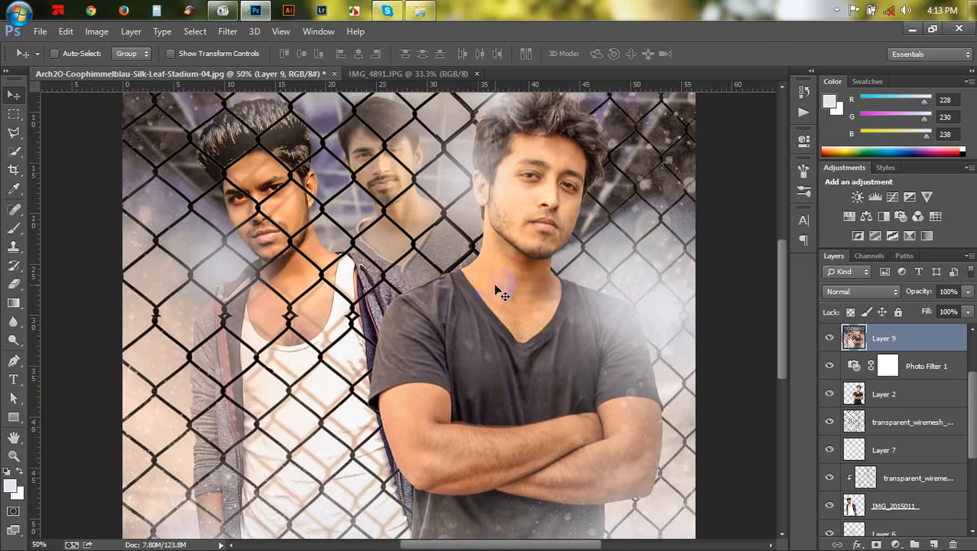
pyautogui.hotkey('ctrl', '+')
pyautogui.scroll(-5, 454, 281)
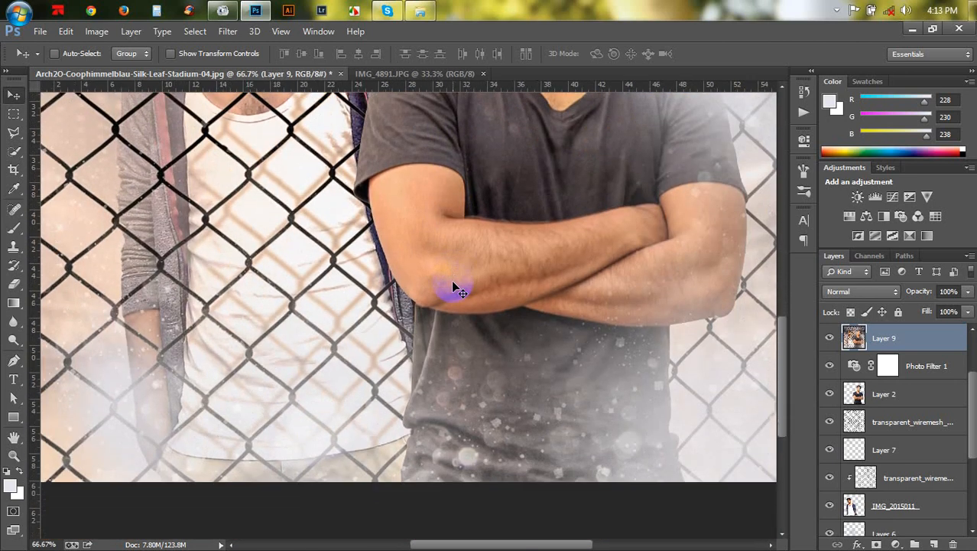
pyautogui.hotkey('ctrl', '+')
pyautogui.scroll(1, 479, 263)
pyautogui.scroll(3, 479, 262)
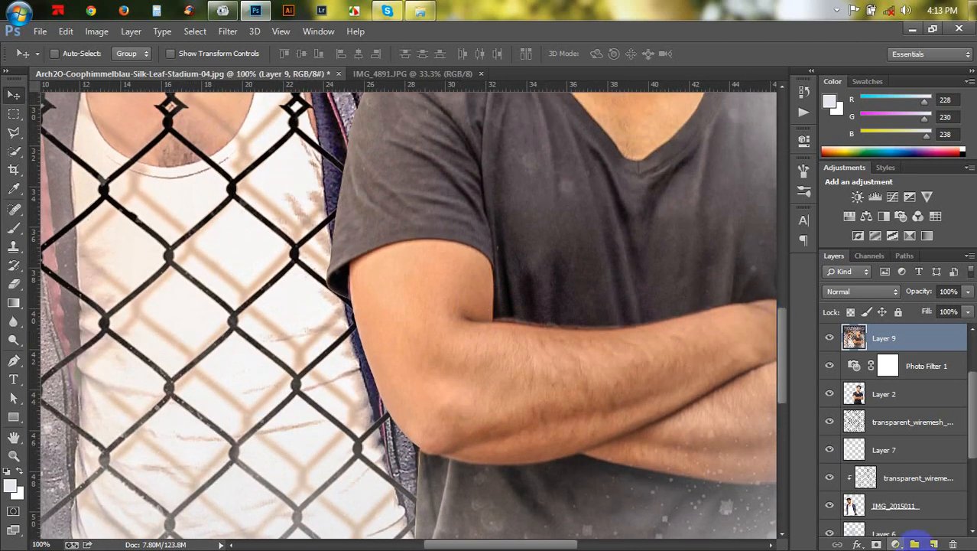
pyautogui.click(934, 544)
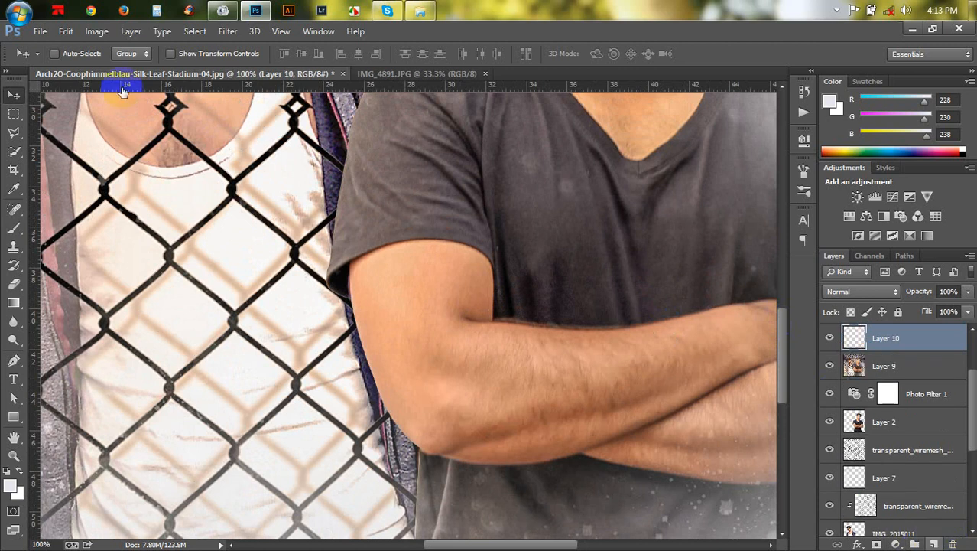
# - Fill the new layer with 50% Gray
pyautogui.click(92, 31)
pyautogui.moveTo(66, 31)
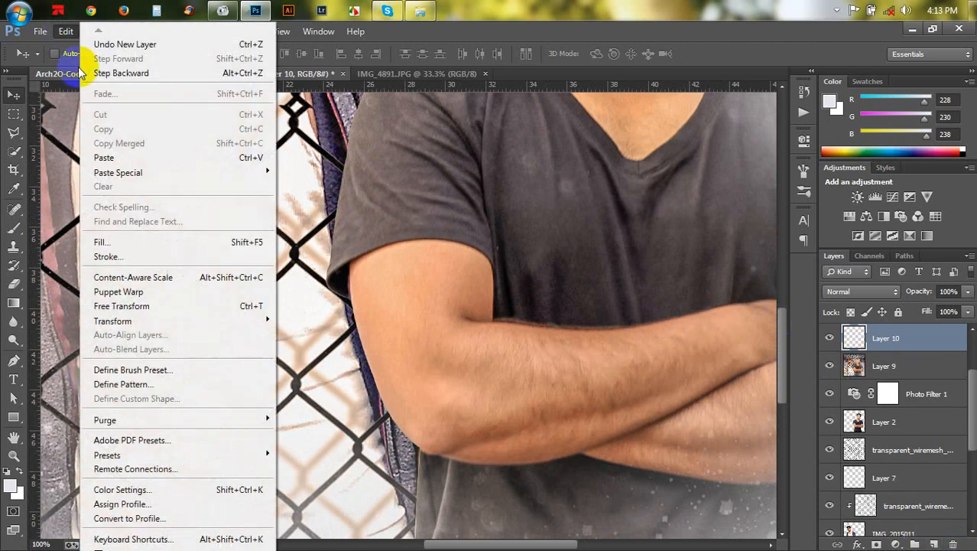
pyautogui.click(123, 242)
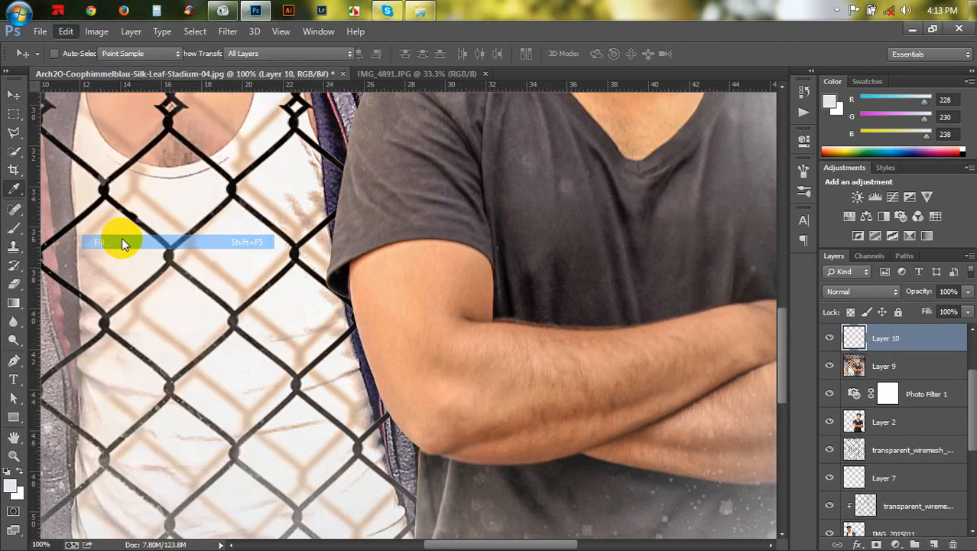
pyautogui.click(459, 160)
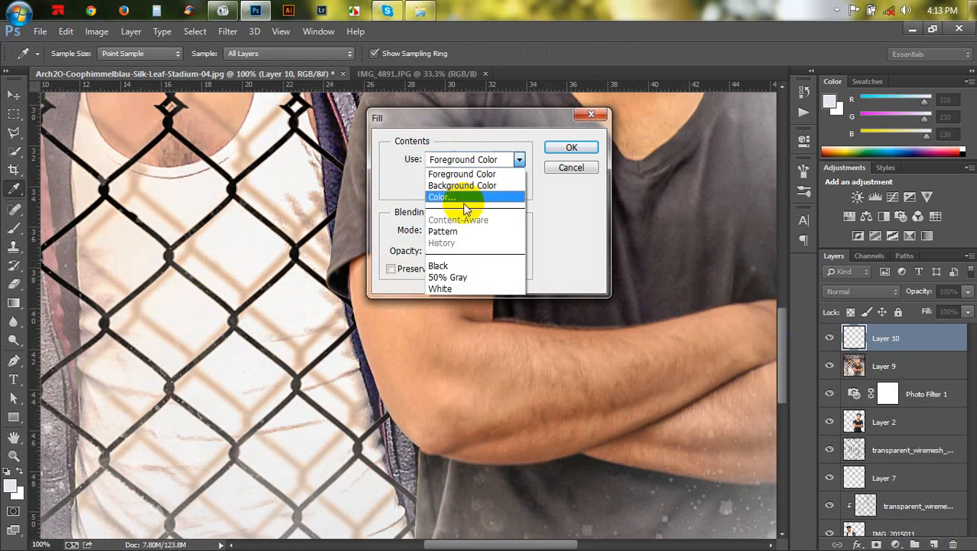
pyautogui.click(459, 277)
pyautogui.click(570, 149)
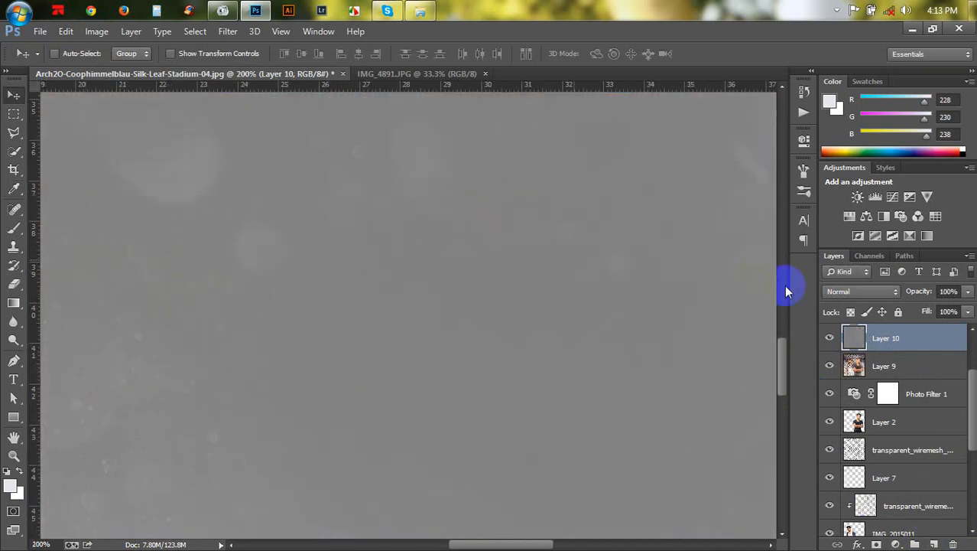
# - Set the gray layer's blend mode to Overlay
pyautogui.hotkey('ctrl', '0')
pyautogui.click(833, 291)
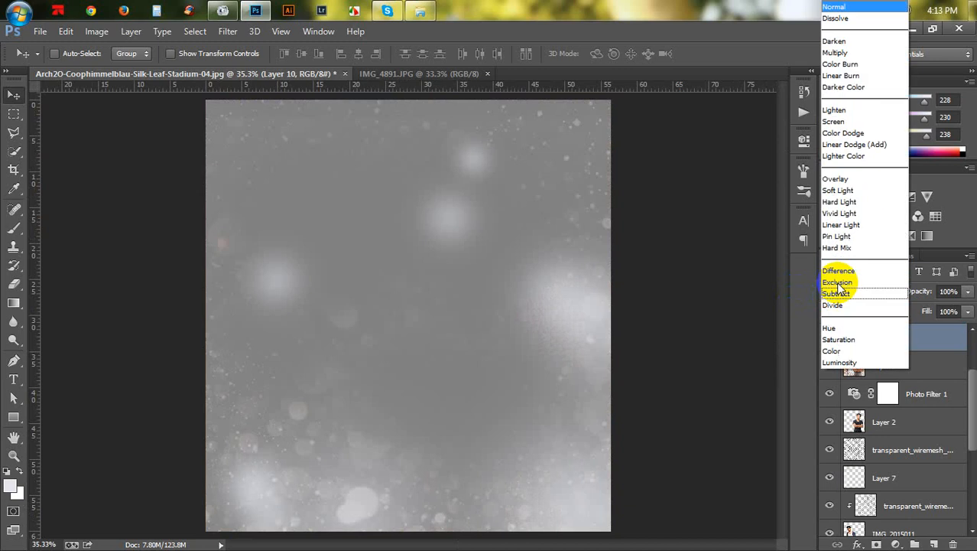
pyautogui.click(835, 178)
# - Set the Dodge tool to Midtones, 10% exposure and a 70 px brush, and dodge the front man's upper arm on the gray layer
pyautogui.scroll(-3, 547, 329)
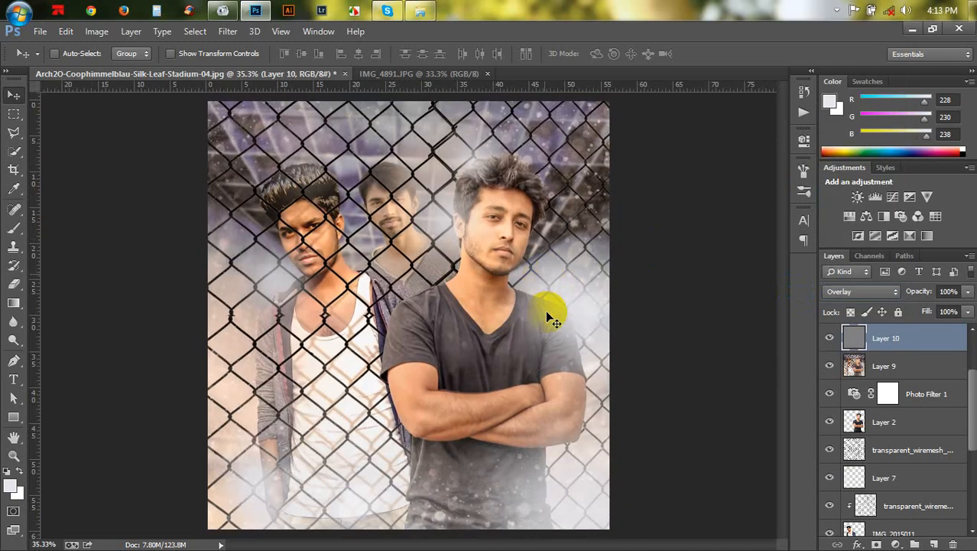
pyautogui.scroll(4, 537, 356)
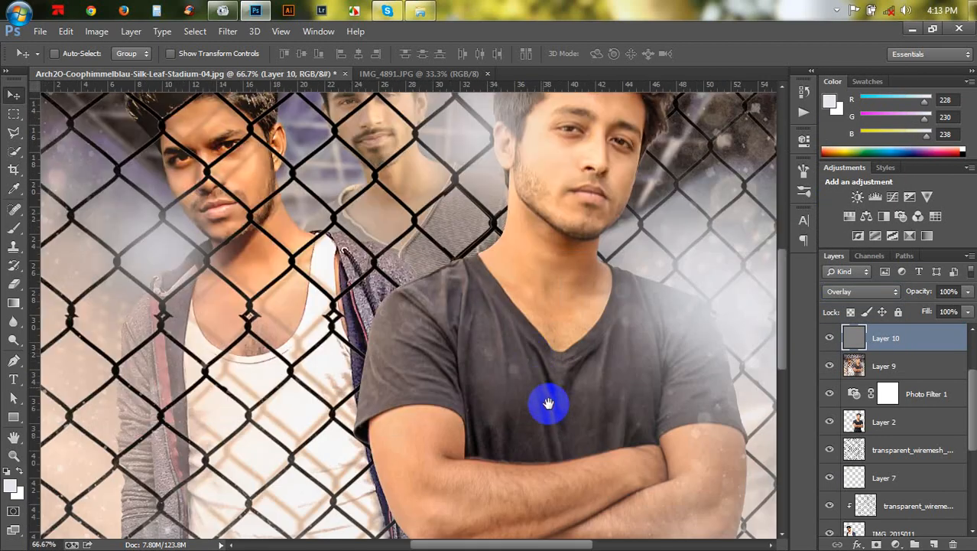
pyautogui.moveTo(548, 403); pyautogui.dragTo(456, 249)
pyautogui.scroll(2, 441, 286)
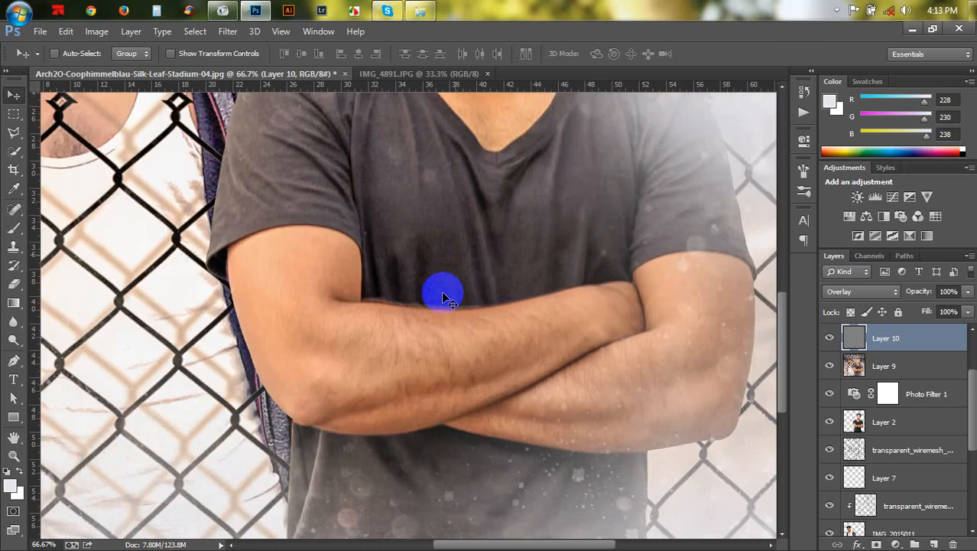
pyautogui.scroll(-1, 338, 356)
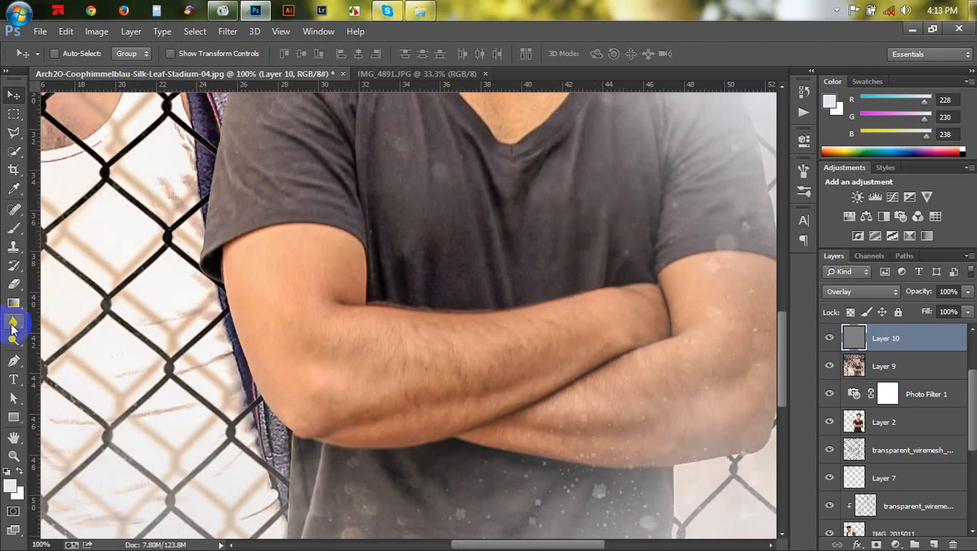
pyautogui.click(13, 336)
pyautogui.click(65, 335)
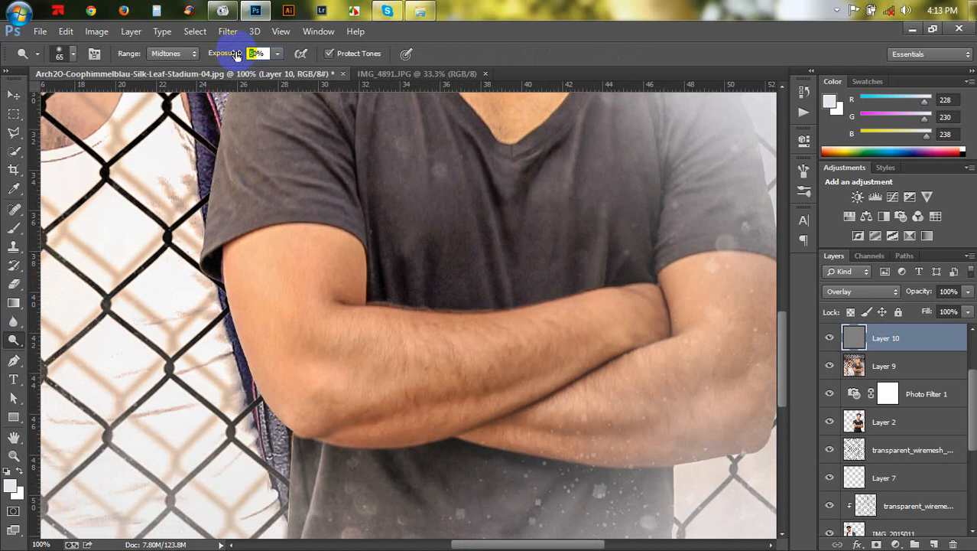
pyautogui.write('10')
pyautogui.press(']')
pyautogui.press(']')
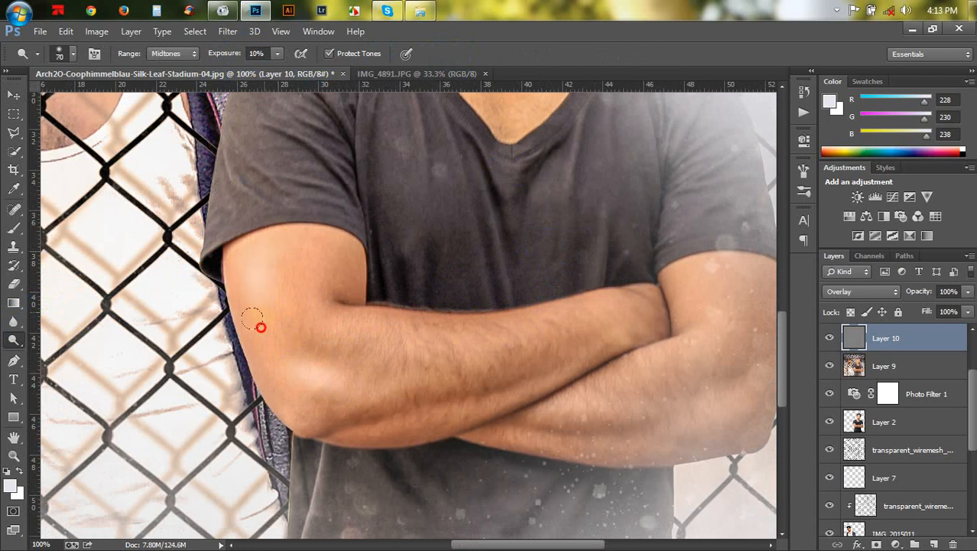
pyautogui.moveTo(243, 266); pyautogui.dragTo(262, 312)
# - Reduce the Dodge brush to 35 px and dodge highlights along the front man's crossed forearms and elbow
pyautogui.scroll(-2, 502, 338)
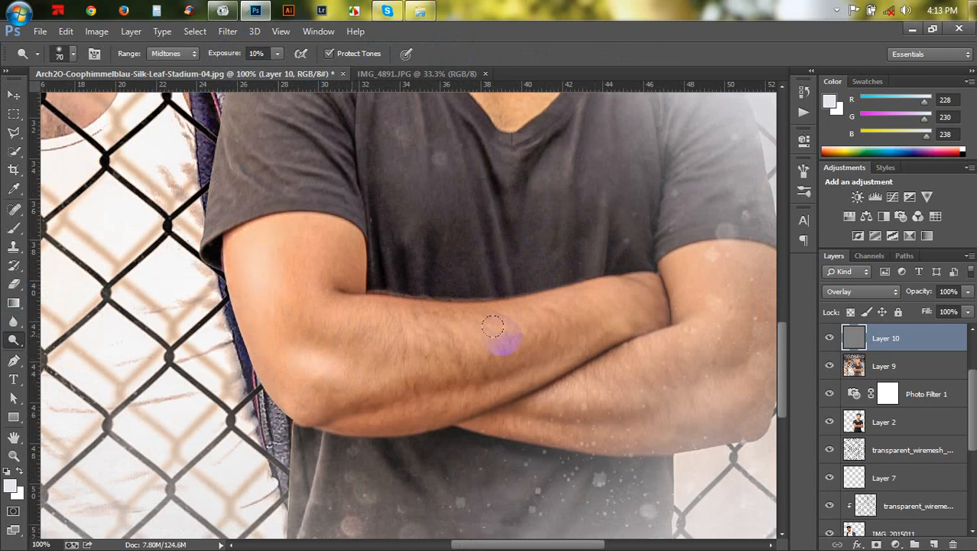
pyautogui.press('[')
pyautogui.press('[')
pyautogui.press('[')
pyautogui.press('[')
pyautogui.moveTo(597, 301)
pyautogui.mouseDown()
pyautogui.moveTo(561, 316)
pyautogui.moveTo(506, 321)
pyautogui.moveTo(489, 342)
pyautogui.moveTo(374, 378)
pyautogui.moveTo(342, 351)
pyautogui.moveTo(294, 381)
pyautogui.mouseUp()
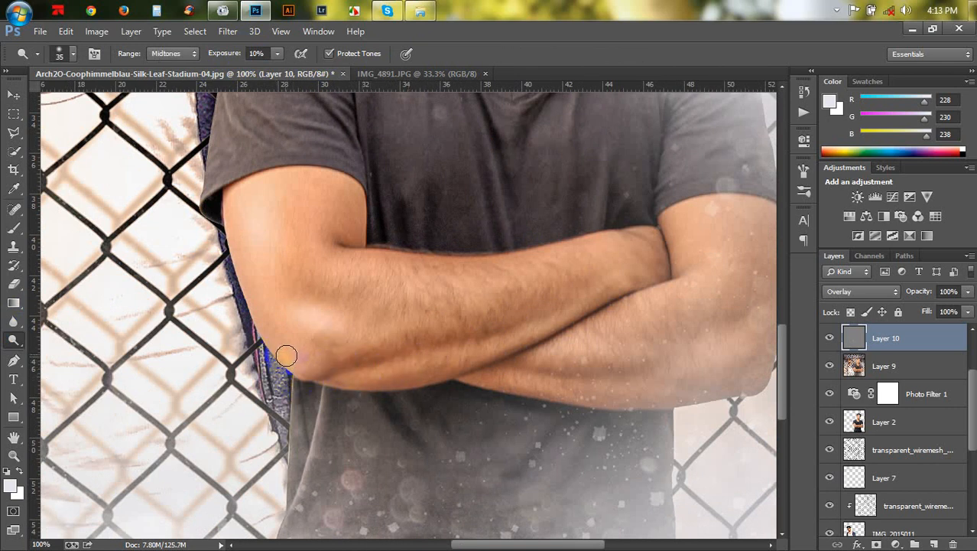
pyautogui.moveTo(324, 350)
pyautogui.mouseDown()
pyautogui.moveTo(293, 362)
pyautogui.moveTo(410, 334)
pyautogui.moveTo(262, 373)
pyautogui.mouseUp()
pyautogui.press('space')
pyautogui.moveTo(514, 333); pyautogui.dragTo(264, 353)
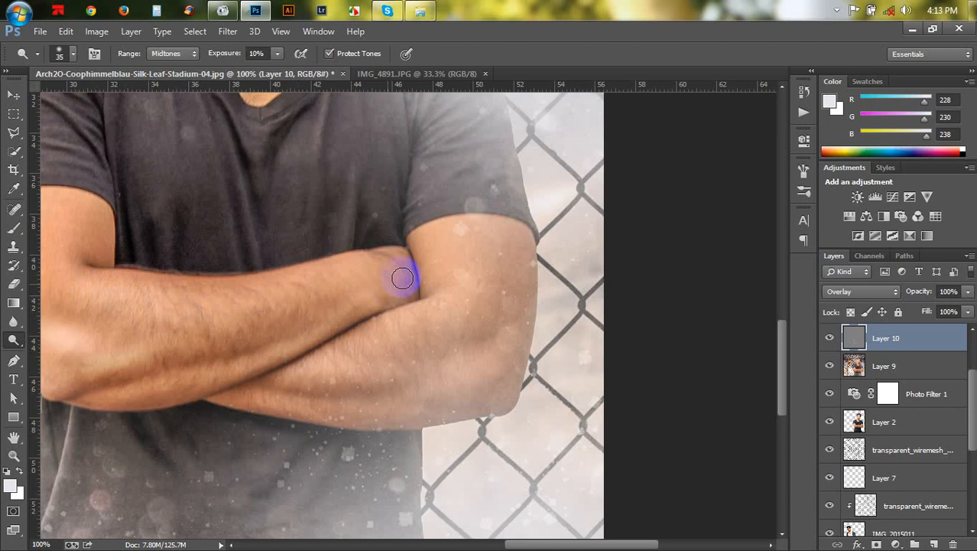
# - Continue dodging highlights along the front man's crossed forearm and upper arm with the 35 px brush
pyautogui.moveTo(356, 339)
pyautogui.mouseDown()
pyautogui.moveTo(325, 369)
pyautogui.moveTo(284, 375)
pyautogui.moveTo(387, 368)
pyautogui.moveTo(331, 383)
pyautogui.moveTo(361, 387)
pyautogui.moveTo(321, 409)
pyautogui.moveTo(265, 407)
pyautogui.moveTo(361, 412)
pyautogui.mouseUp()
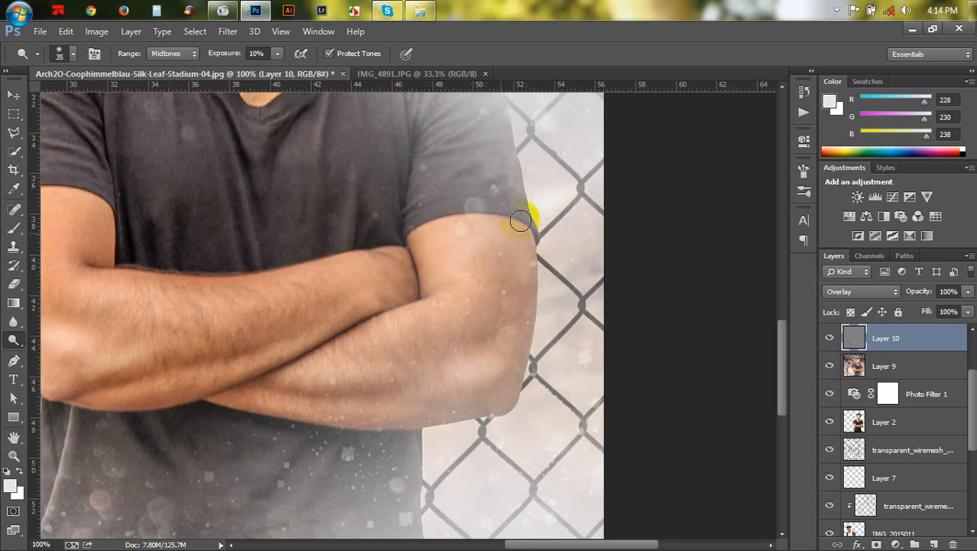
pyautogui.moveTo(532, 221)
pyautogui.mouseDown()
pyautogui.moveTo(598, 349)
pyautogui.moveTo(658, 523)
pyautogui.mouseUp()
pyautogui.moveTo(384, 314); pyautogui.dragTo(378, 316)
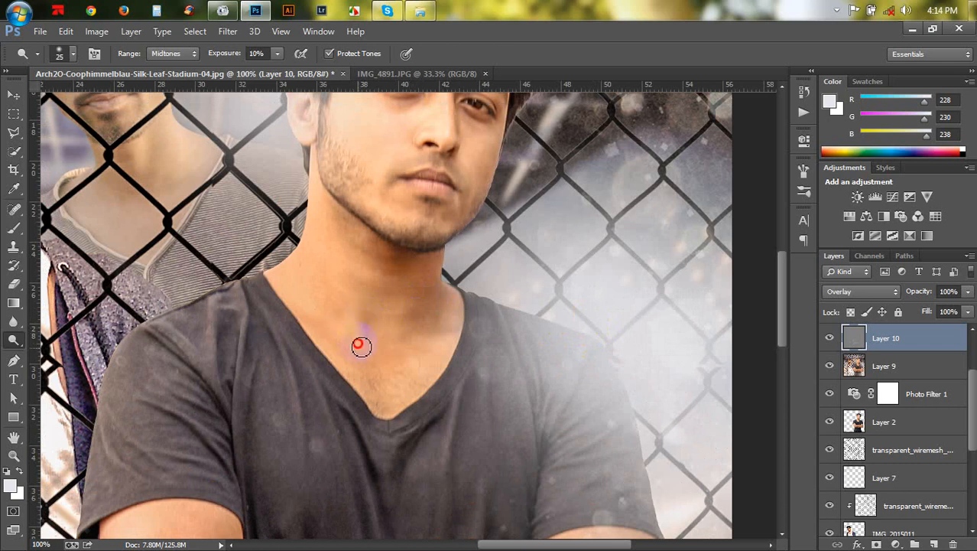
# - Reduce the Dodge brush to 20 px and dodge highlights on the front man's neck, cheek and nose
pyautogui.scroll(2, 375, 240)
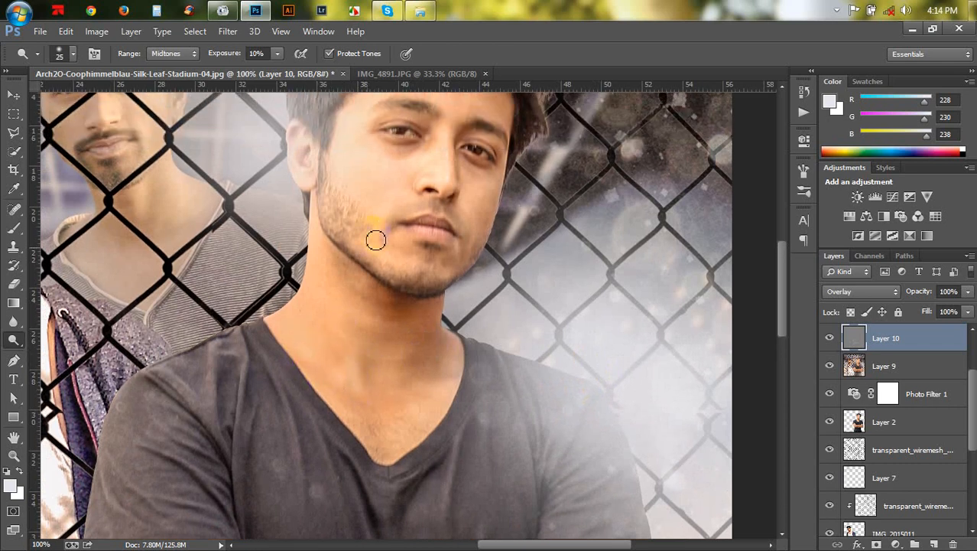
pyautogui.press('[')
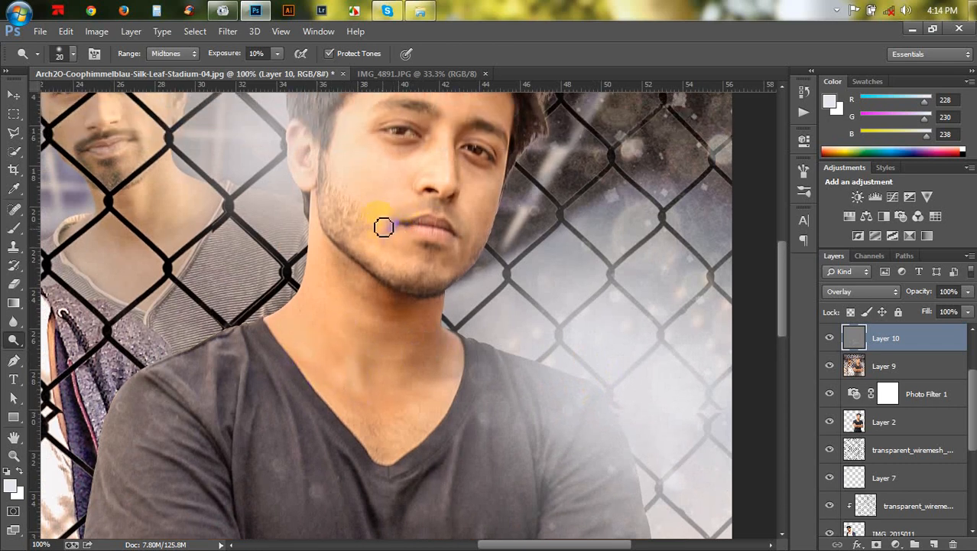
pyautogui.moveTo(384, 228)
pyautogui.mouseDown()
pyautogui.moveTo(387, 264)
pyautogui.moveTo(366, 249)
pyautogui.moveTo(385, 260)
pyautogui.moveTo(385, 218)
pyautogui.moveTo(359, 166)
pyautogui.moveTo(355, 214)
pyautogui.moveTo(357, 157)
pyautogui.moveTo(383, 208)
pyautogui.moveTo(406, 214)
pyautogui.moveTo(416, 166)
pyautogui.moveTo(450, 197)
pyautogui.moveTo(402, 176)
pyautogui.moveTo(430, 177)
pyautogui.moveTo(357, 216)
pyautogui.moveTo(442, 244)
pyautogui.moveTo(432, 283)
pyautogui.mouseUp()
pyautogui.scroll(4, 390, 208)
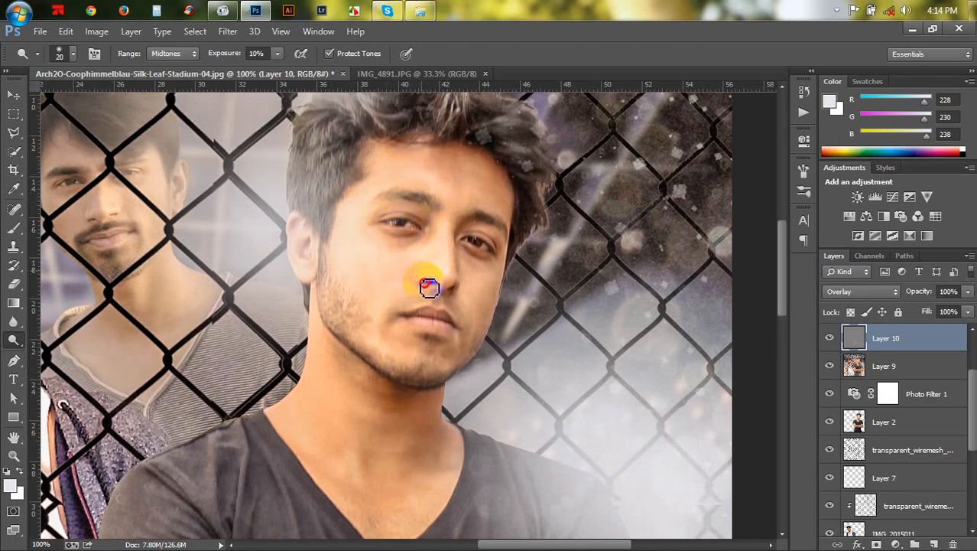
pyautogui.moveTo(309, 264); pyautogui.dragTo(295, 243)
pyautogui.moveTo(107, 306)
pyautogui.mouseDown()
pyautogui.moveTo(476, 278)
pyautogui.moveTo(575, 193)
pyautogui.mouseUp()
pyautogui.moveTo(517, 280); pyautogui.dragTo(478, 227)
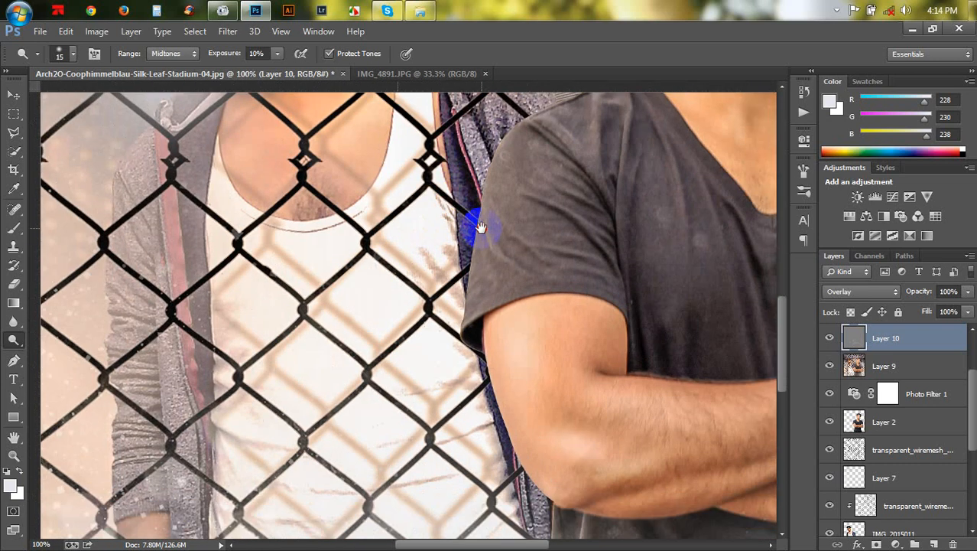
# - Dodge highlights along the front man's shirt sleeves and upper arms with a 15 px Dodge brush
pyautogui.moveTo(575, 299)
pyautogui.mouseDown()
pyautogui.moveTo(580, 307)
pyautogui.moveTo(530, 278)
pyautogui.mouseUp()
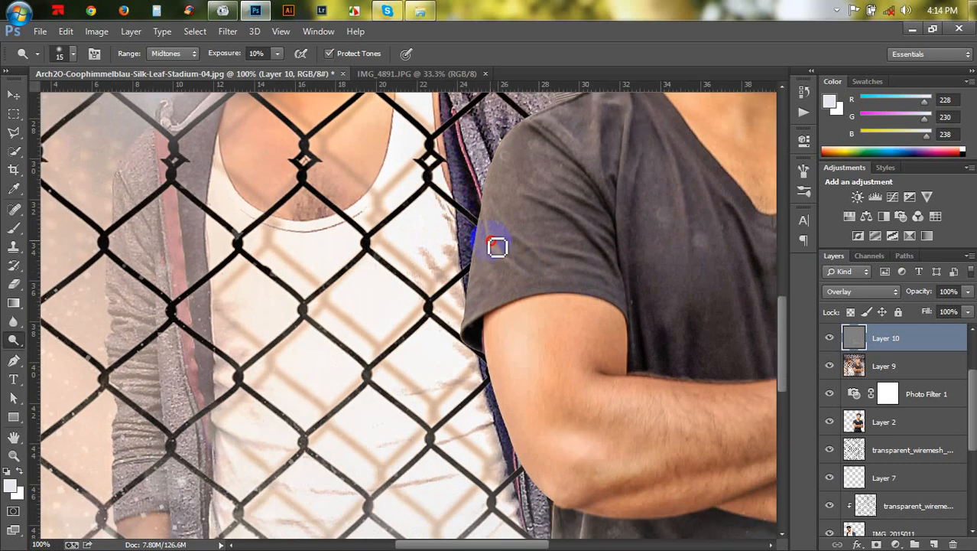
pyautogui.moveTo(497, 246)
pyautogui.mouseDown()
pyautogui.moveTo(552, 268)
pyautogui.moveTo(514, 234)
pyautogui.moveTo(585, 256)
pyautogui.moveTo(554, 250)
pyautogui.moveTo(612, 268)
pyautogui.moveTo(612, 286)
pyautogui.moveTo(573, 277)
pyautogui.moveTo(631, 274)
pyautogui.moveTo(552, 207)
pyautogui.moveTo(631, 253)
pyautogui.moveTo(587, 228)
pyautogui.moveTo(613, 205)
pyautogui.moveTo(553, 131)
pyautogui.moveTo(600, 152)
pyautogui.moveTo(600, 110)
pyautogui.moveTo(616, 104)
pyautogui.moveTo(628, 107)
pyautogui.moveTo(638, 158)
pyautogui.moveTo(631, 131)
pyautogui.moveTo(623, 193)
pyautogui.moveTo(632, 284)
pyautogui.moveTo(669, 224)
pyautogui.moveTo(694, 228)
pyautogui.moveTo(656, 104)
pyautogui.moveTo(702, 178)
pyautogui.moveTo(744, 211)
pyautogui.moveTo(757, 236)
pyautogui.moveTo(717, 191)
pyautogui.moveTo(755, 377)
pyautogui.moveTo(708, 179)
pyautogui.moveTo(716, 257)
pyautogui.mouseUp()
pyautogui.press('space')
pyautogui.moveTo(698, 255); pyautogui.dragTo(523, 214)
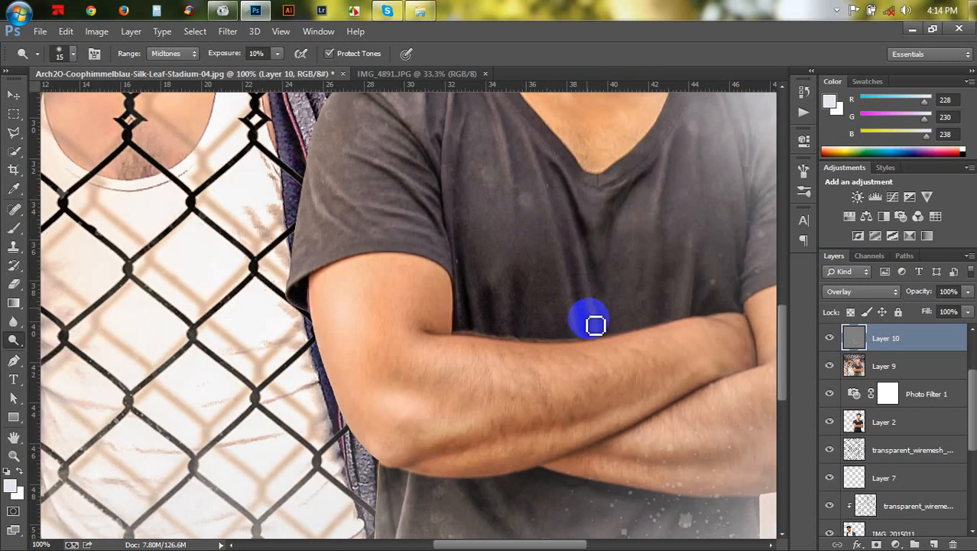
pyautogui.moveTo(595, 325)
pyautogui.mouseDown()
pyautogui.moveTo(567, 174)
pyautogui.moveTo(595, 221)
pyautogui.moveTo(607, 215)
pyautogui.moveTo(532, 135)
pyautogui.moveTo(549, 166)
pyautogui.moveTo(622, 175)
pyautogui.moveTo(669, 163)
pyautogui.moveTo(659, 208)
pyautogui.moveTo(664, 291)
pyautogui.moveTo(658, 251)
pyautogui.moveTo(654, 295)
pyautogui.moveTo(693, 294)
pyautogui.moveTo(693, 312)
pyautogui.moveTo(693, 266)
pyautogui.moveTo(683, 322)
pyautogui.moveTo(688, 266)
pyautogui.mouseUp()
pyautogui.press('space')
pyautogui.moveTo(536, 229); pyautogui.dragTo(389, 159)
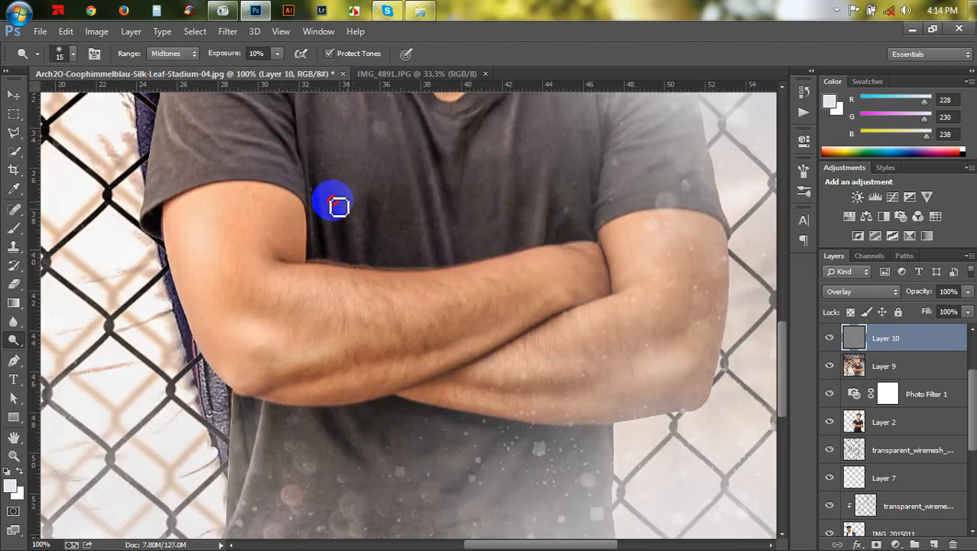
pyautogui.moveTo(505, 321); pyautogui.dragTo(431, 394)
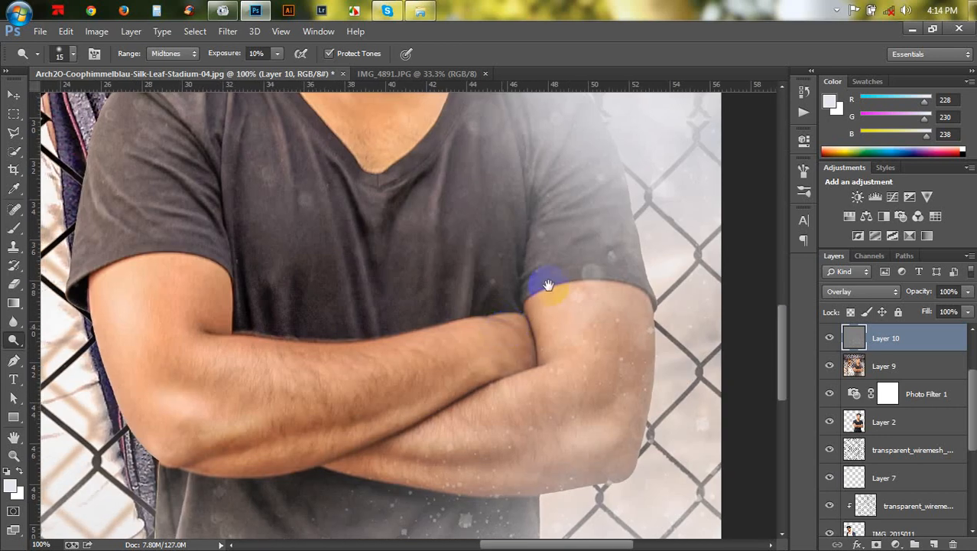
pyautogui.moveTo(435, 281)
pyautogui.mouseDown()
pyautogui.moveTo(454, 143)
pyautogui.moveTo(409, 196)
pyautogui.moveTo(418, 175)
pyautogui.moveTo(387, 237)
pyautogui.mouseUp()
pyautogui.moveTo(436, 334); pyautogui.dragTo(456, 99)
# - Dodge the folds of the front man's shirt around his waist and sleeve with a 25 px brush
pyautogui.moveTo(222, 258)
pyautogui.mouseDown()
pyautogui.moveTo(174, 388)
pyautogui.moveTo(214, 404)
pyautogui.mouseUp()
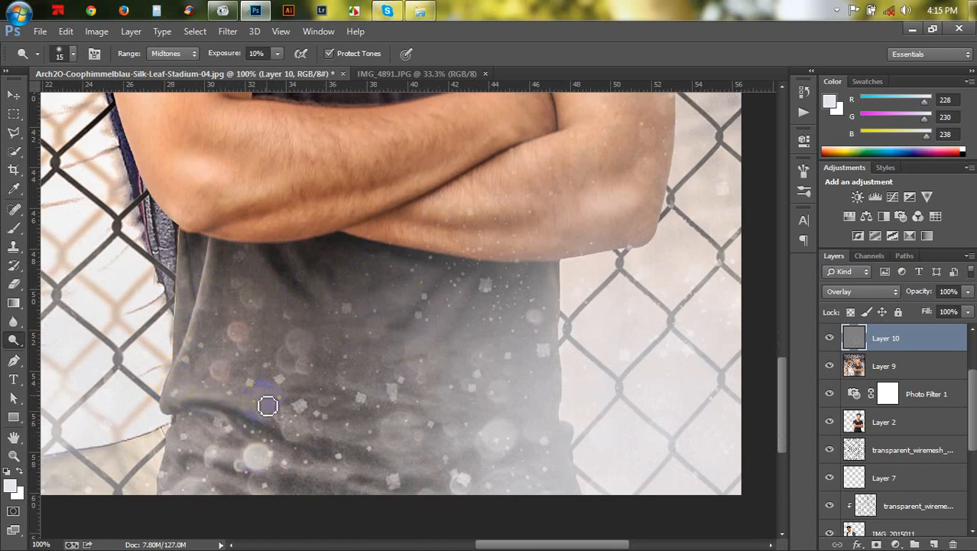
pyautogui.moveTo(370, 364)
pyautogui.mouseDown()
pyautogui.moveTo(327, 313)
pyautogui.moveTo(259, 279)
pyautogui.moveTo(314, 322)
pyautogui.moveTo(299, 273)
pyautogui.mouseUp()
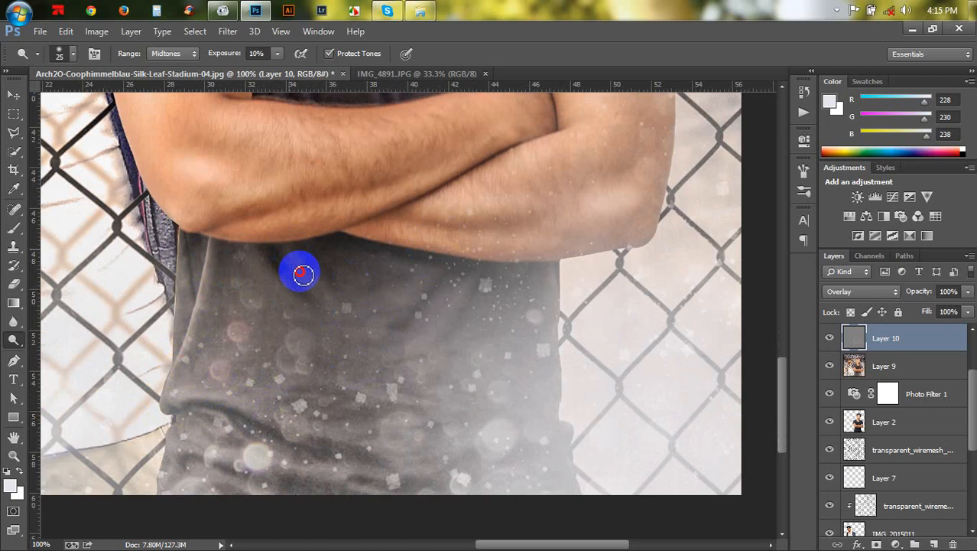
pyautogui.moveTo(402, 307); pyautogui.dragTo(464, 278)
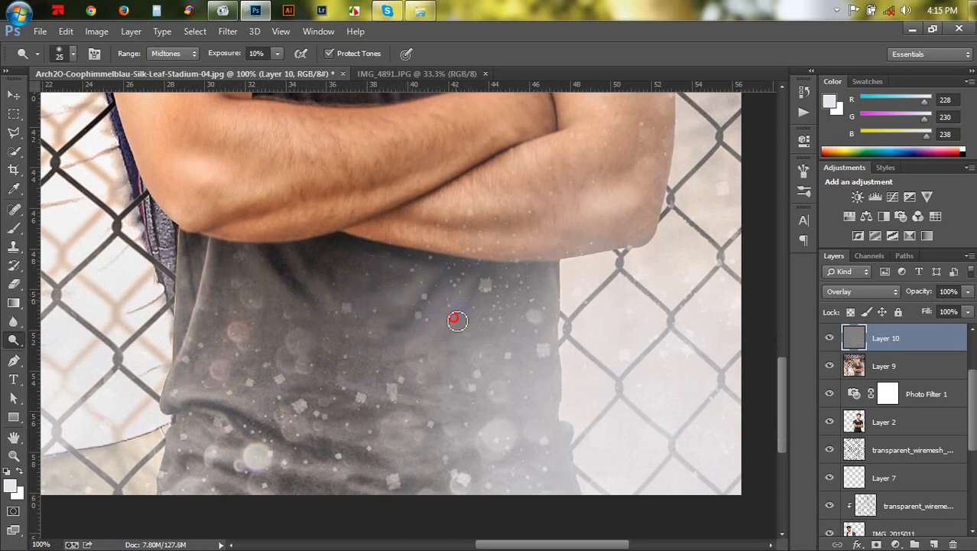
pyautogui.scroll(-3, 469, 334)
pyautogui.moveTo(334, 344)
pyautogui.mouseDown()
pyautogui.moveTo(257, 347)
pyautogui.moveTo(290, 353)
pyautogui.mouseUp()
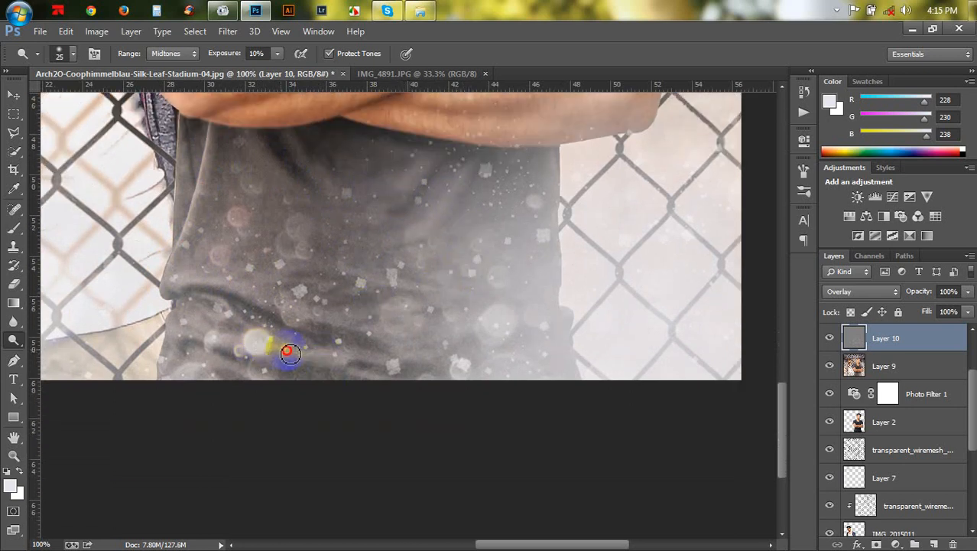
pyautogui.moveTo(205, 346); pyautogui.dragTo(230, 382)
pyautogui.scroll(6, 443, 290)
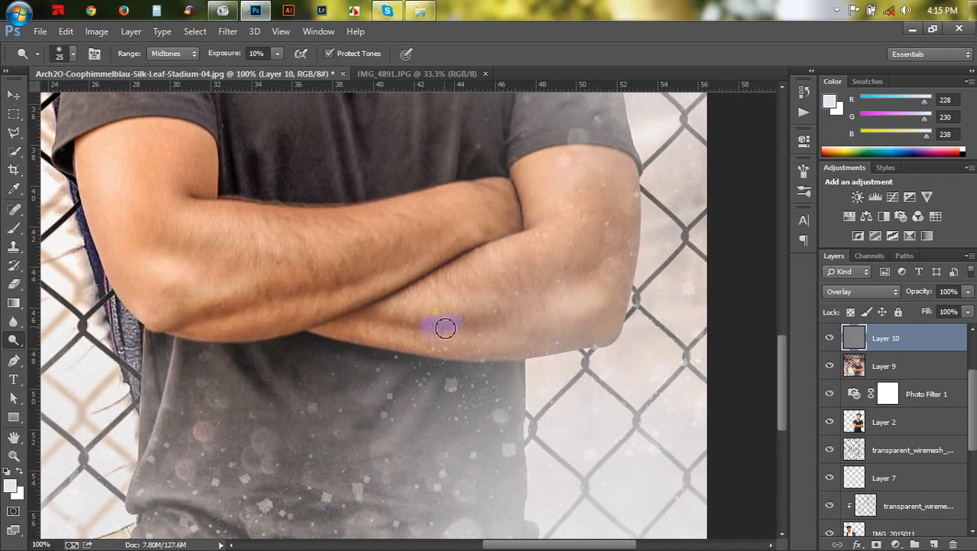
pyautogui.moveTo(391, 304)
pyautogui.mouseDown()
pyautogui.moveTo(472, 307)
pyautogui.moveTo(433, 474)
pyautogui.mouseUp()
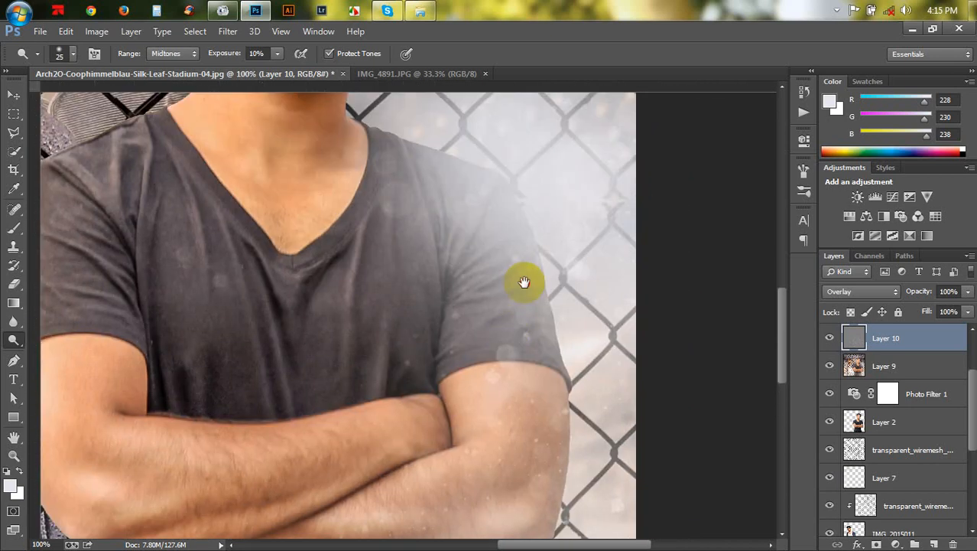
pyautogui.moveTo(524, 282); pyautogui.dragTo(510, 382)
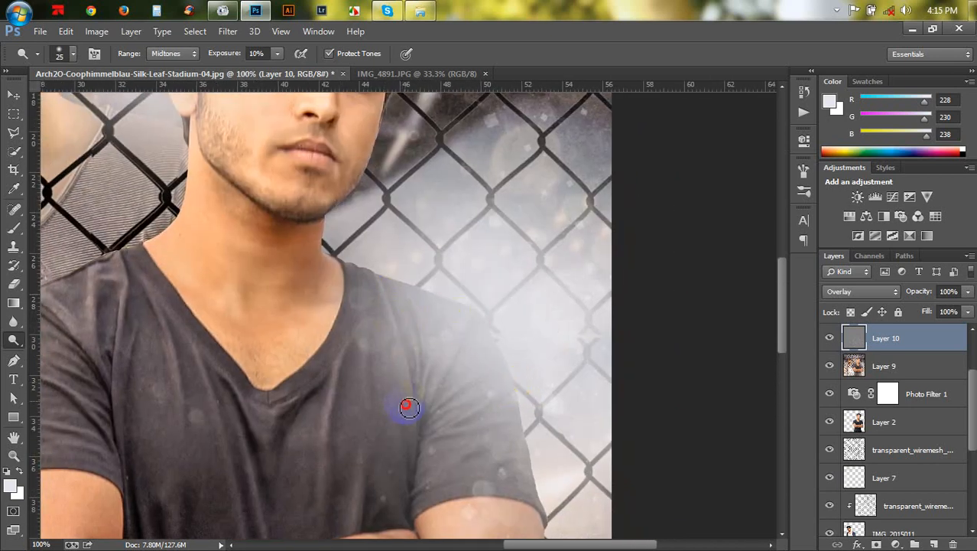
pyautogui.moveTo(454, 392)
pyautogui.mouseDown()
pyautogui.moveTo(465, 378)
pyautogui.moveTo(442, 413)
pyautogui.mouseUp()
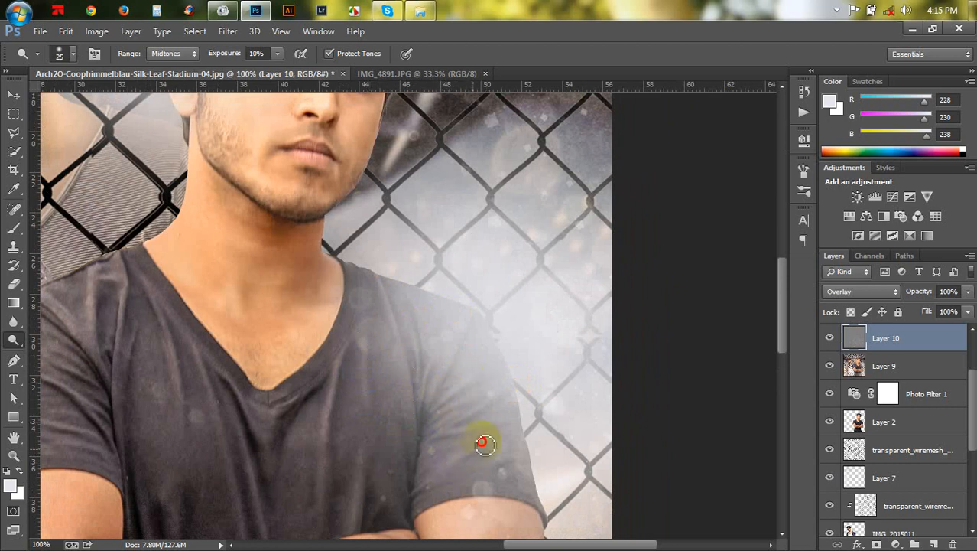
pyautogui.moveTo(344, 204); pyautogui.dragTo(499, 459)
# - Dodge highlights on the left man's face, neck and white vest behind the mesh
pyautogui.moveTo(404, 323)
pyautogui.mouseDown()
pyautogui.moveTo(611, 282)
pyautogui.moveTo(667, 240)
pyautogui.mouseUp()
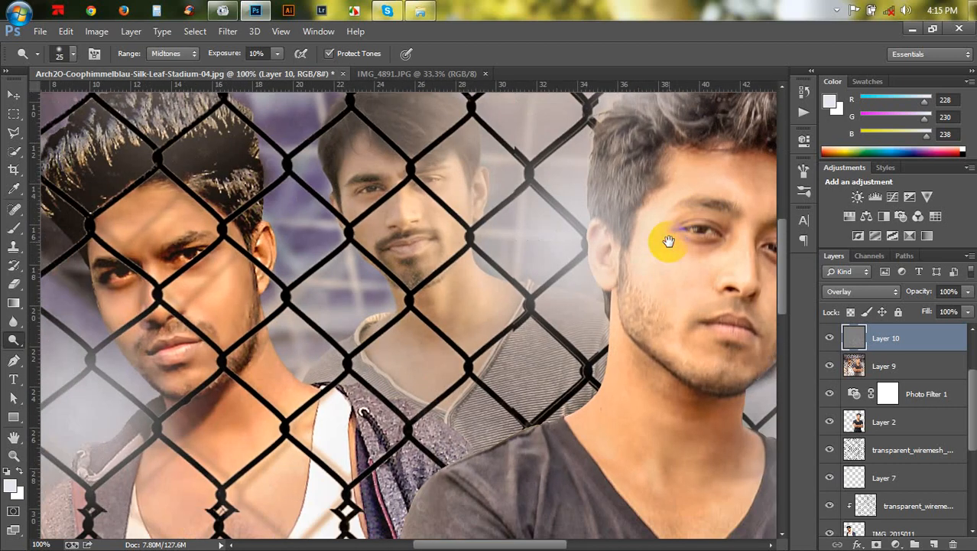
pyautogui.moveTo(222, 338)
pyautogui.mouseDown()
pyautogui.moveTo(349, 244)
pyautogui.moveTo(349, 254)
pyautogui.mouseUp()
pyautogui.scroll(-5, 459, 315)
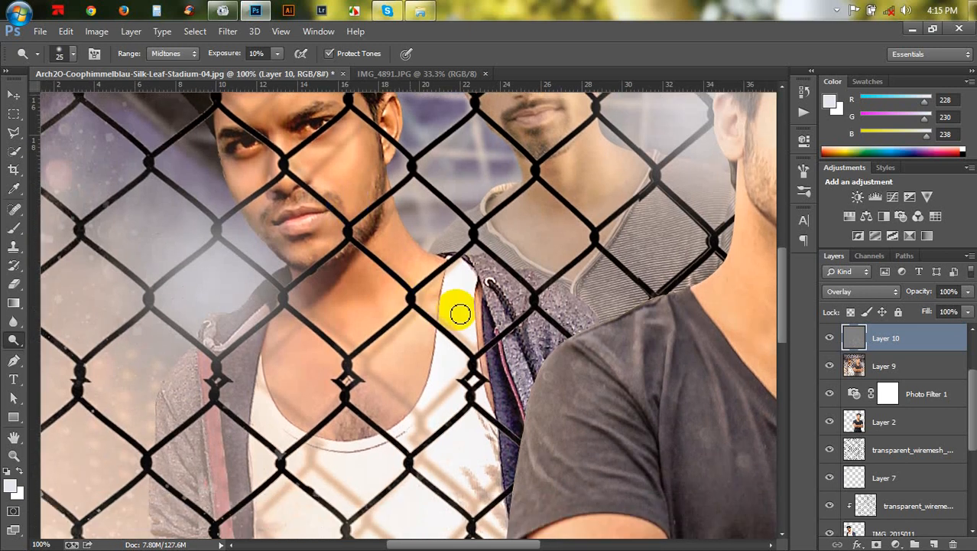
pyautogui.scroll(-5, 455, 329)
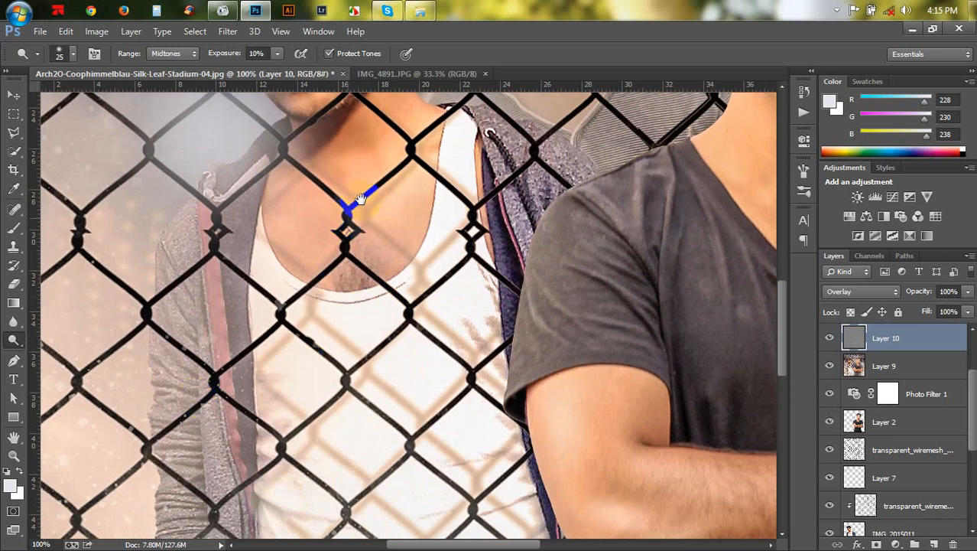
pyautogui.scroll(7, 349, 207)
pyautogui.moveTo(354, 381); pyautogui.dragTo(356, 385)
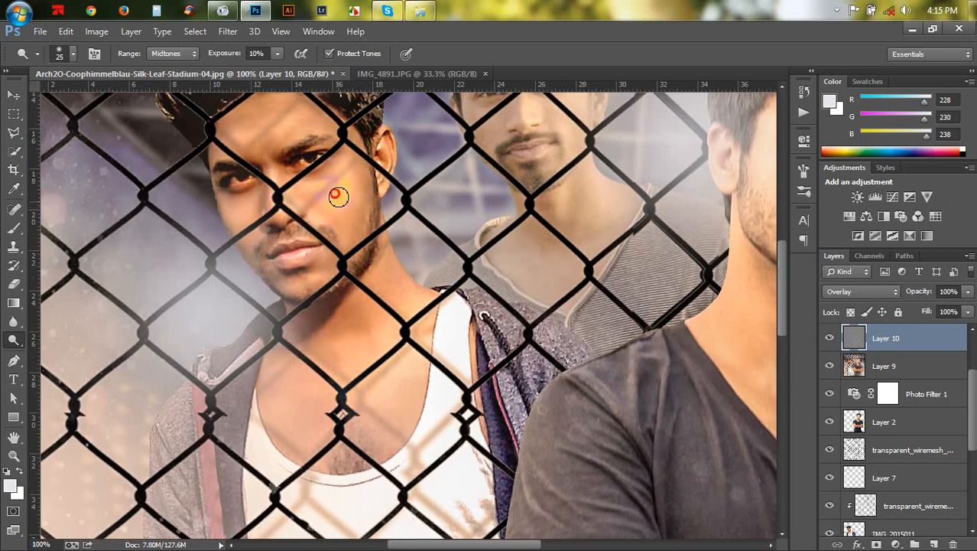
pyautogui.moveTo(303, 199)
pyautogui.mouseDown()
pyautogui.moveTo(291, 221)
pyautogui.moveTo(276, 196)
pyautogui.mouseUp()
pyautogui.moveTo(308, 264)
pyautogui.mouseDown()
pyautogui.moveTo(327, 271)
pyautogui.moveTo(327, 258)
pyautogui.moveTo(322, 278)
pyautogui.moveTo(328, 258)
pyautogui.moveTo(301, 249)
pyautogui.moveTo(321, 245)
pyautogui.moveTo(335, 260)
pyautogui.mouseUp()
pyautogui.scroll(-1, 322, 277)
pyautogui.moveTo(384, 271); pyautogui.dragTo(399, 279)
pyautogui.moveTo(390, 367); pyautogui.dragTo(343, 233)
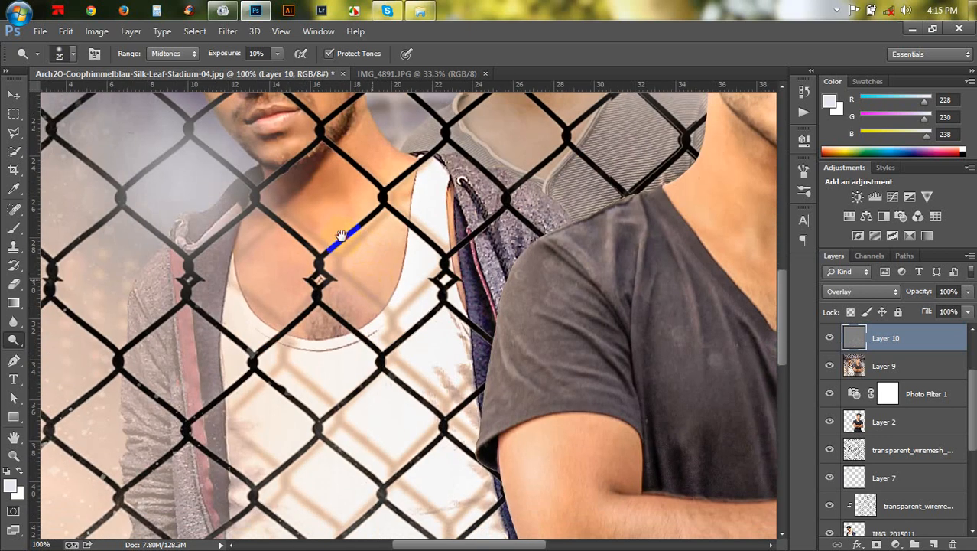
pyautogui.moveTo(399, 446); pyautogui.dragTo(392, 196)
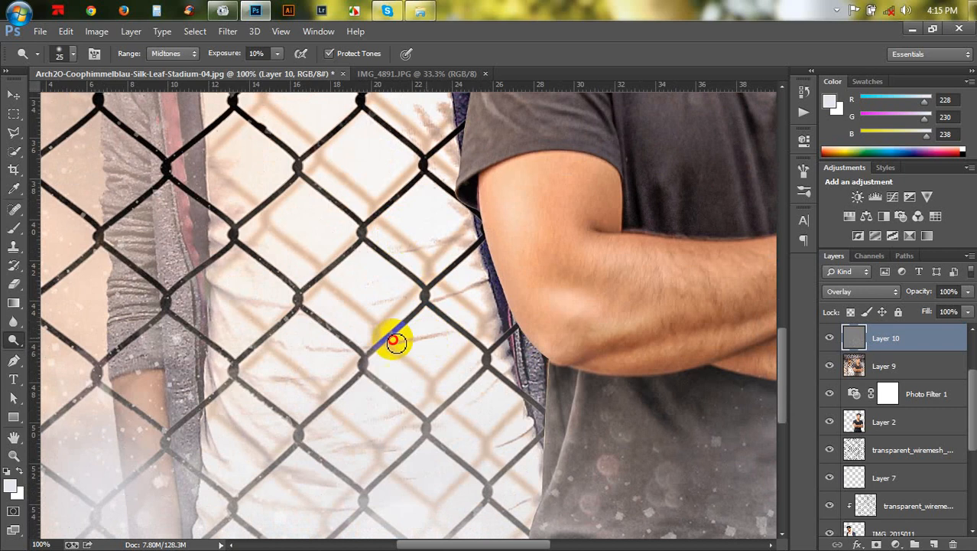
pyautogui.moveTo(429, 374); pyautogui.dragTo(377, 535)
pyautogui.moveTo(460, 252); pyautogui.dragTo(410, 400)
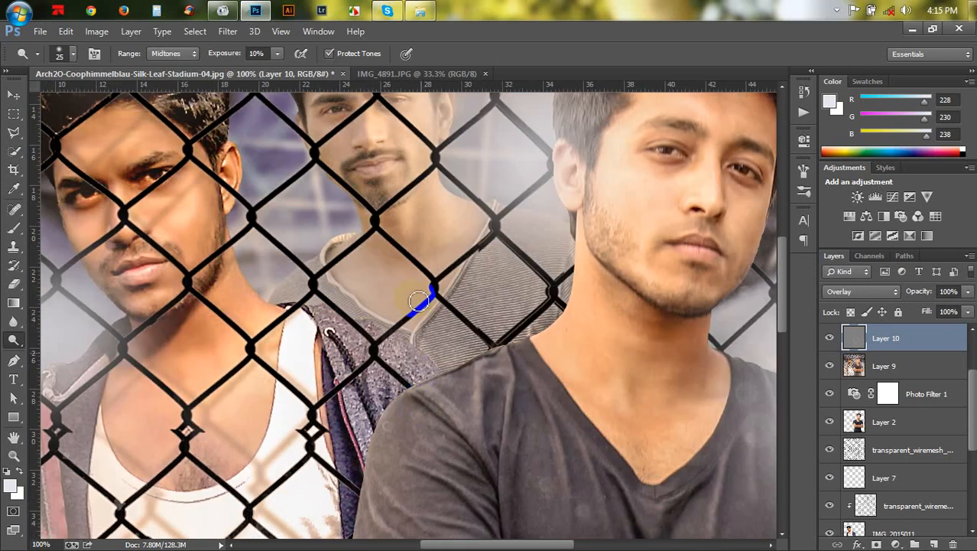
pyautogui.moveTo(403, 196)
pyautogui.mouseDown()
pyautogui.moveTo(400, 218)
pyautogui.moveTo(460, 316)
pyautogui.mouseUp()
# - Dodge the middle man's face, beard and neck using a brush of about 9 to 15 px
pyautogui.click(393, 258)
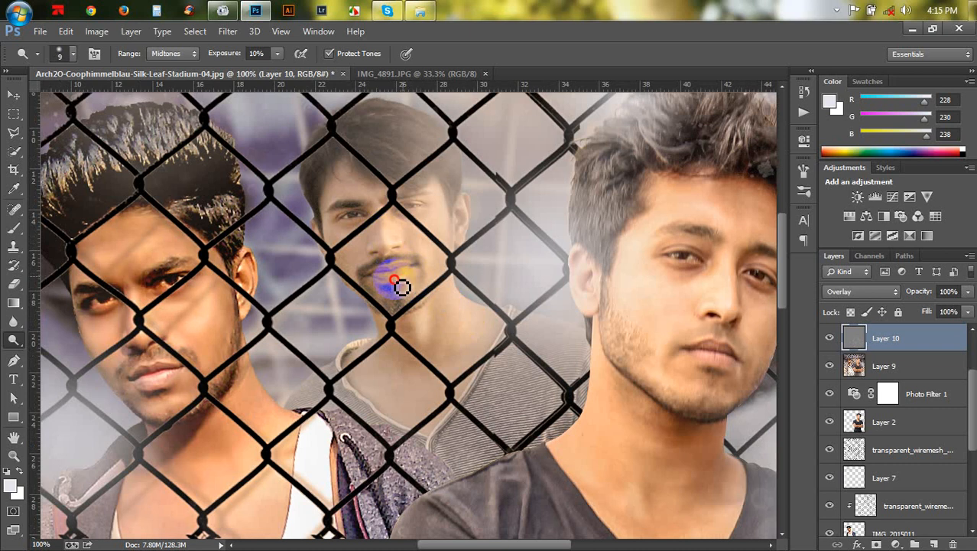
pyautogui.moveTo(402, 286)
pyautogui.mouseDown()
pyautogui.moveTo(382, 284)
pyautogui.moveTo(409, 286)
pyautogui.moveTo(360, 245)
pyautogui.mouseUp()
pyautogui.press(']')
pyautogui.press(']')
pyautogui.moveTo(325, 201)
pyautogui.mouseDown()
pyautogui.moveTo(338, 206)
pyautogui.moveTo(342, 244)
pyautogui.mouseUp()
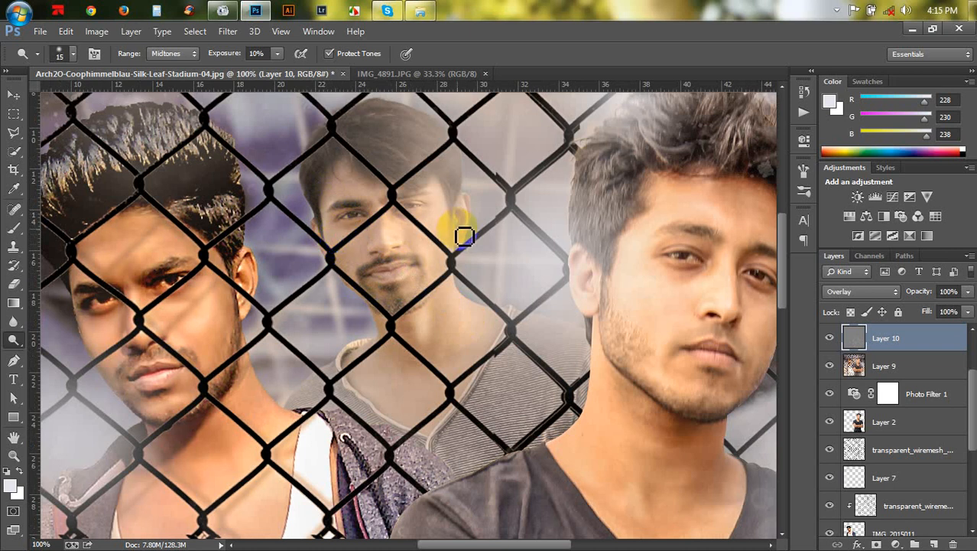
pyautogui.moveTo(459, 272)
pyautogui.mouseDown()
pyautogui.moveTo(477, 307)
pyautogui.moveTo(430, 345)
pyautogui.mouseUp()
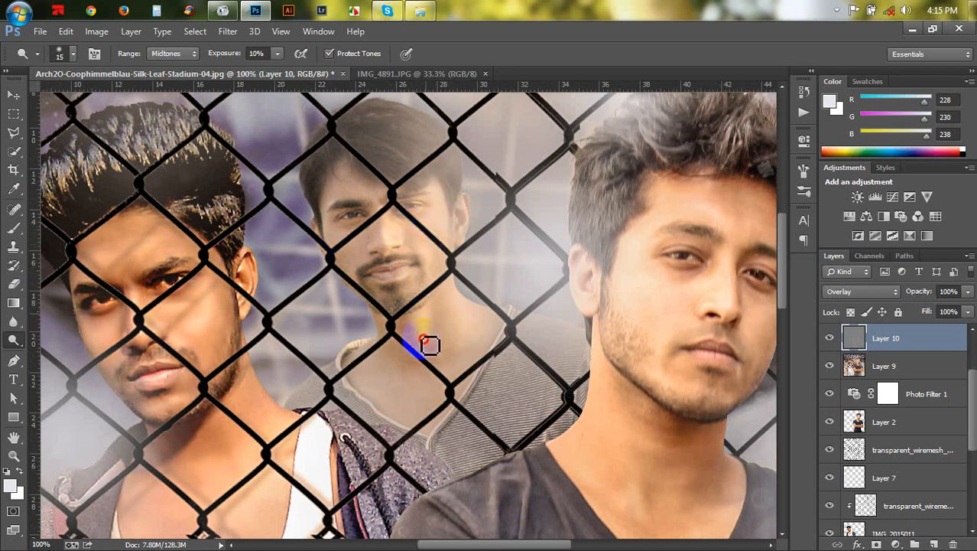
pyautogui.moveTo(465, 314); pyautogui.dragTo(449, 390)
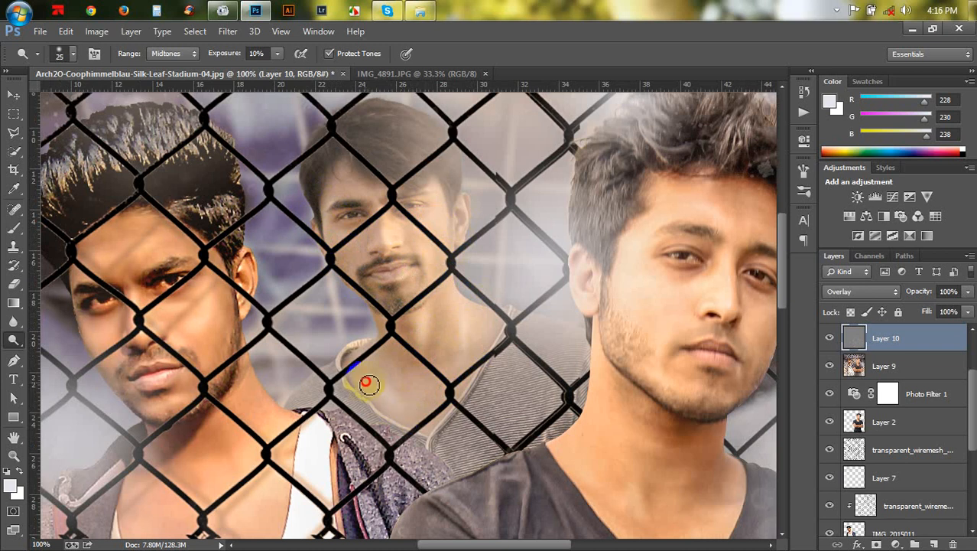
pyautogui.moveTo(392, 322); pyautogui.dragTo(416, 321)
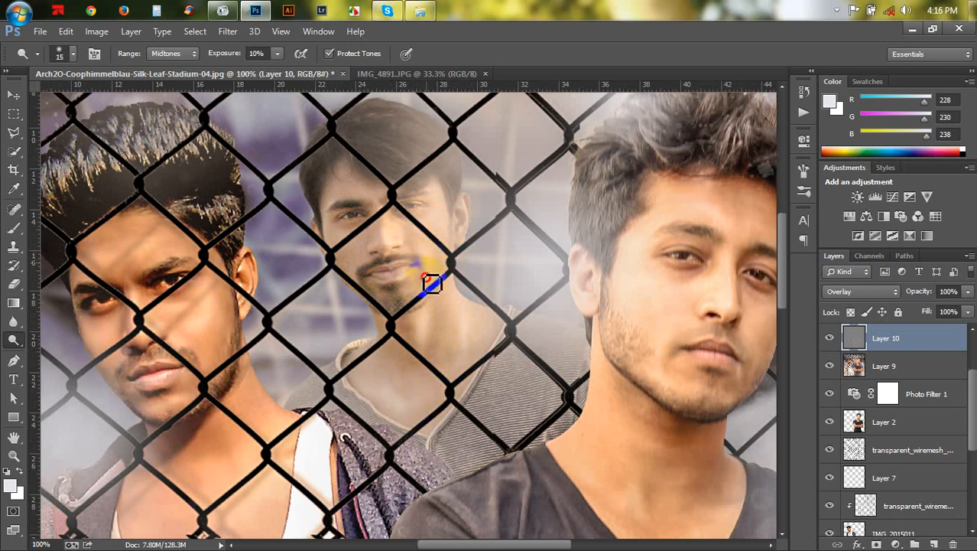
pyautogui.moveTo(429, 264)
pyautogui.mouseDown()
pyautogui.moveTo(435, 281)
pyautogui.moveTo(370, 271)
pyautogui.mouseUp()
# - Set the Dodge brush to 20 px and dodge along the left man's jawline
pyautogui.press('[')
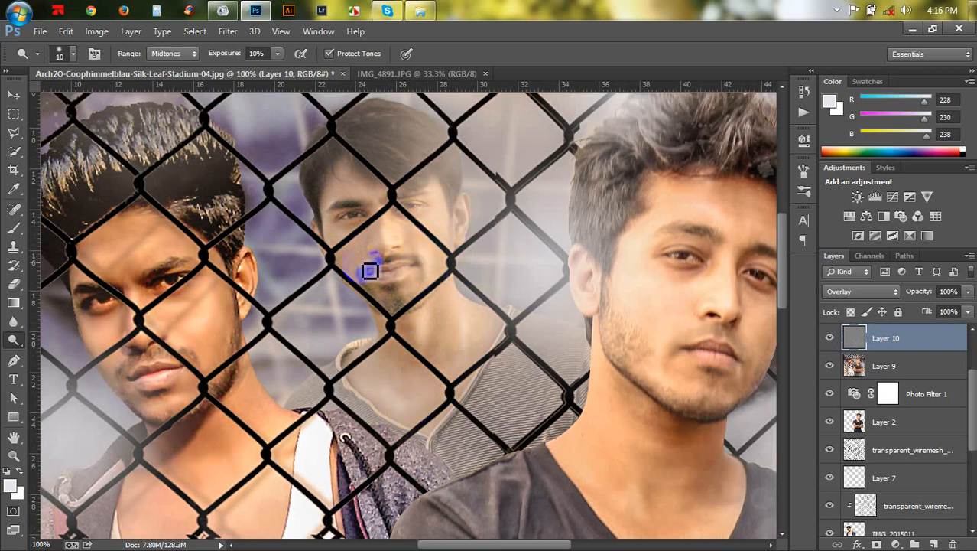
pyautogui.press(']')
pyautogui.press(']')
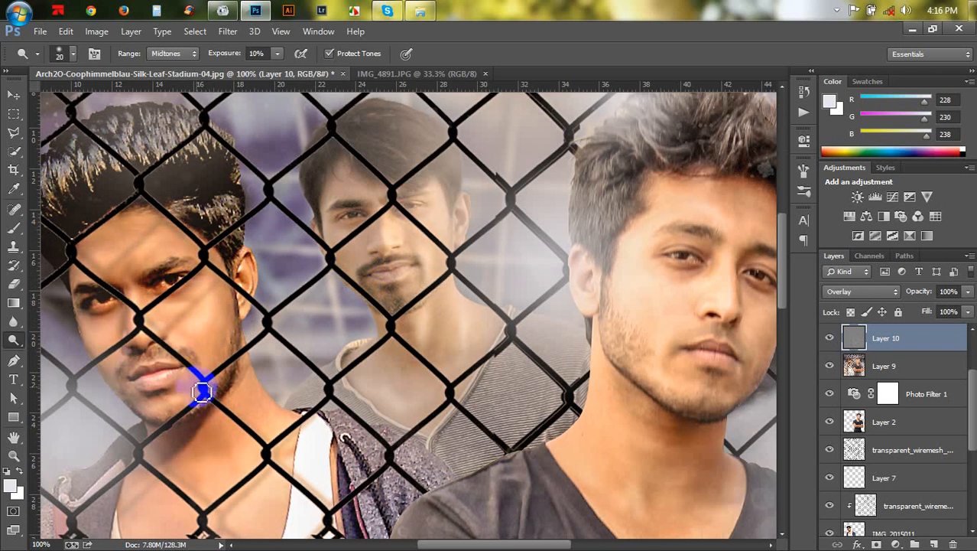
pyautogui.moveTo(150, 393)
pyautogui.mouseDown()
pyautogui.moveTo(154, 420)
pyautogui.moveTo(159, 402)
pyautogui.moveTo(145, 381)
pyautogui.mouseUp()
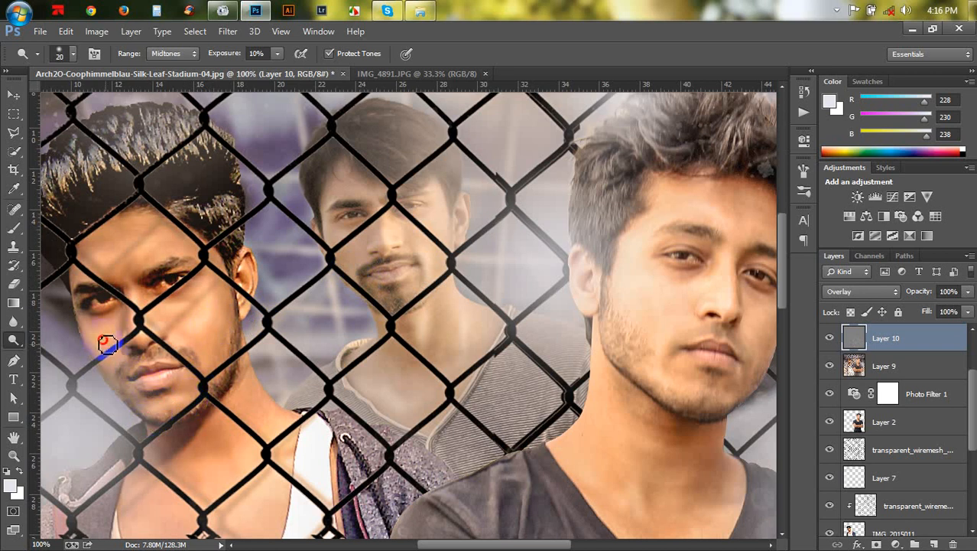
# - Switch to the Burn tool, set exposure to 20%, and burn the shadow beneath the front man's nose and lips
pyautogui.rightClick(13, 340)
pyautogui.click(69, 348)
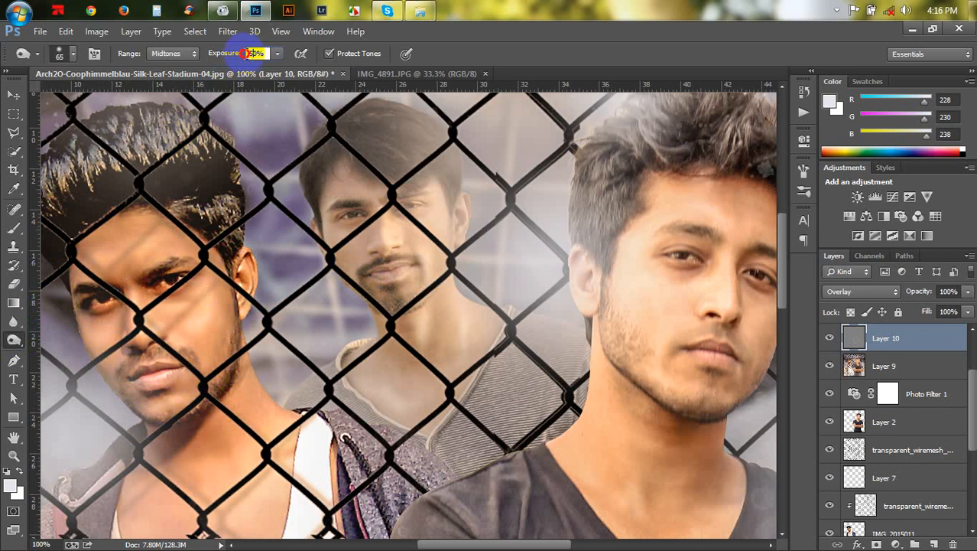
pyautogui.write('20')
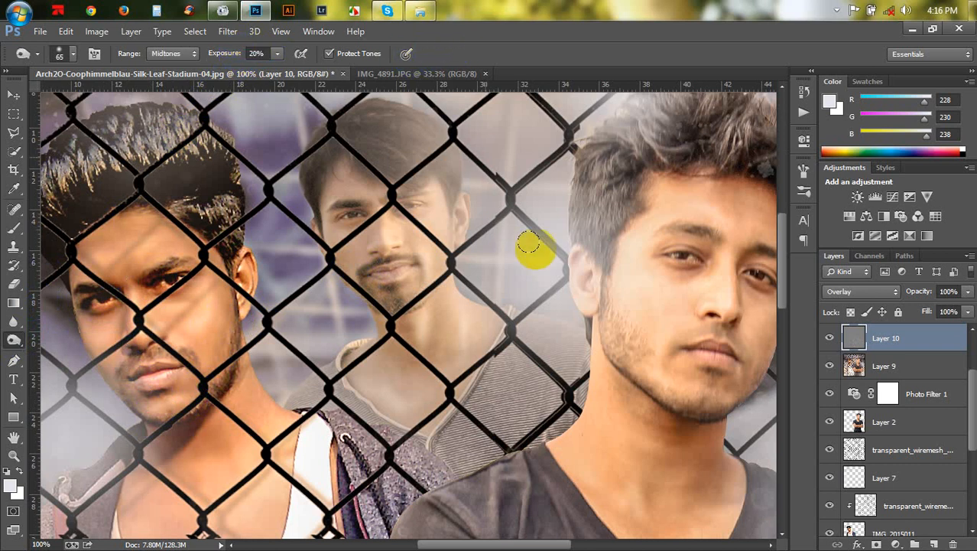
pyautogui.scroll(-2, 676, 300)
pyautogui.moveTo(699, 305); pyautogui.dragTo(676, 301)
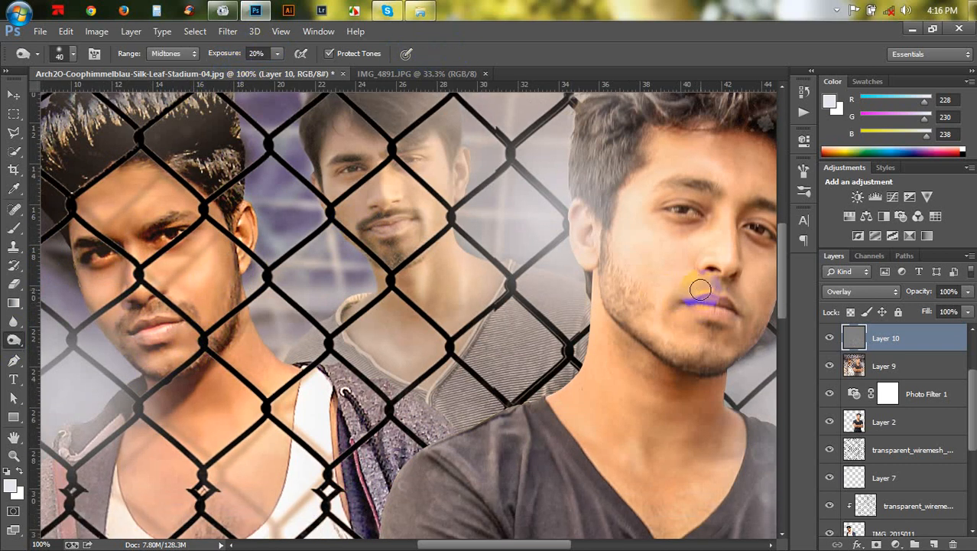
# - Burn under the front man's lower lip, set Burn exposure to 10%, and burn around his eye and jaw
pyautogui.moveTo(689, 290); pyautogui.dragTo(724, 294)
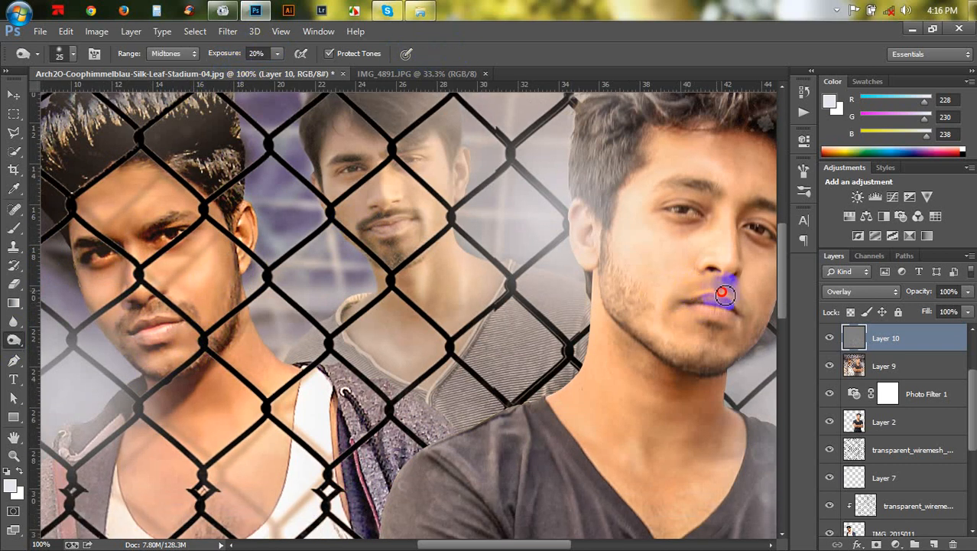
pyautogui.click(256, 53)
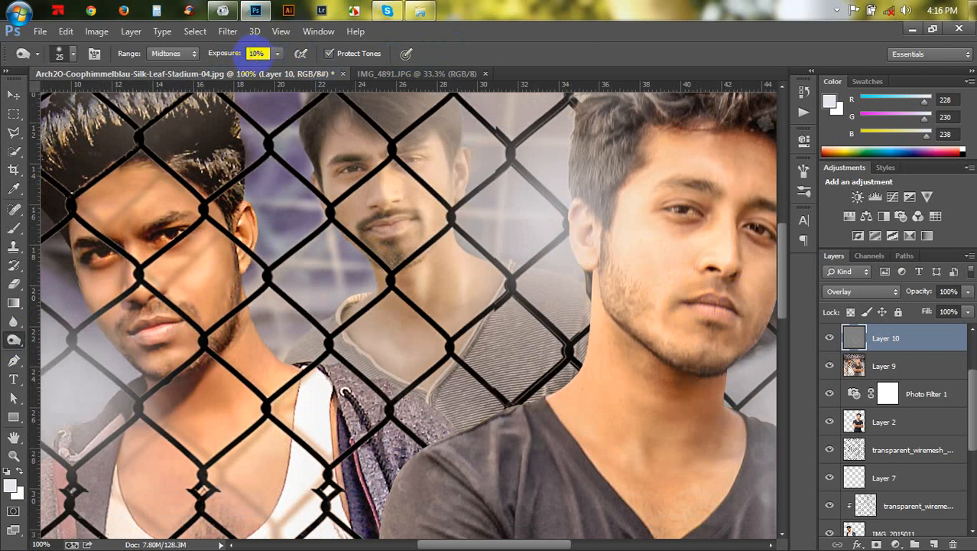
pyautogui.press('Return')
pyautogui.moveTo(618, 230); pyautogui.dragTo(459, 192)
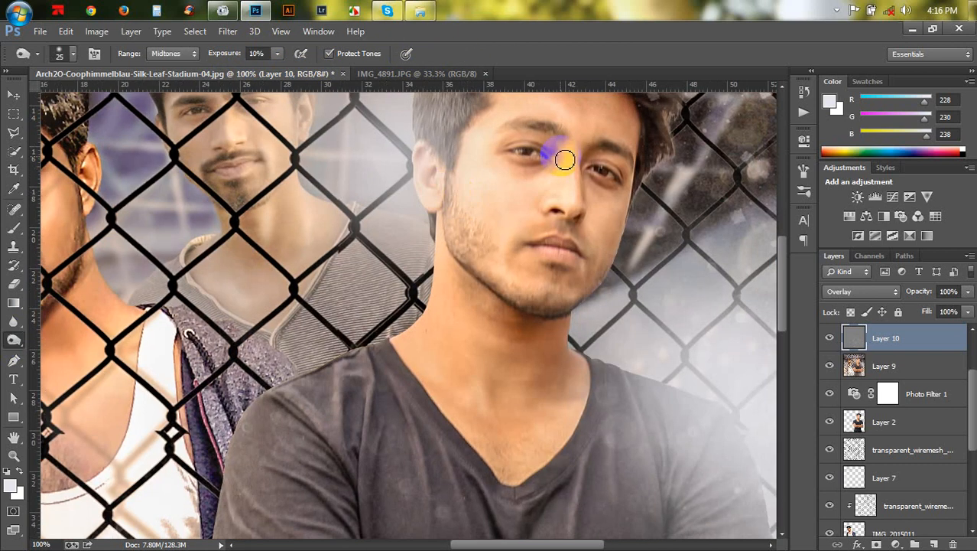
pyautogui.moveTo(563, 132); pyautogui.dragTo(512, 126)
pyautogui.moveTo(635, 144)
pyautogui.mouseDown()
pyautogui.moveTo(609, 143)
pyautogui.moveTo(636, 157)
pyautogui.moveTo(617, 152)
pyautogui.moveTo(604, 176)
pyautogui.mouseUp()
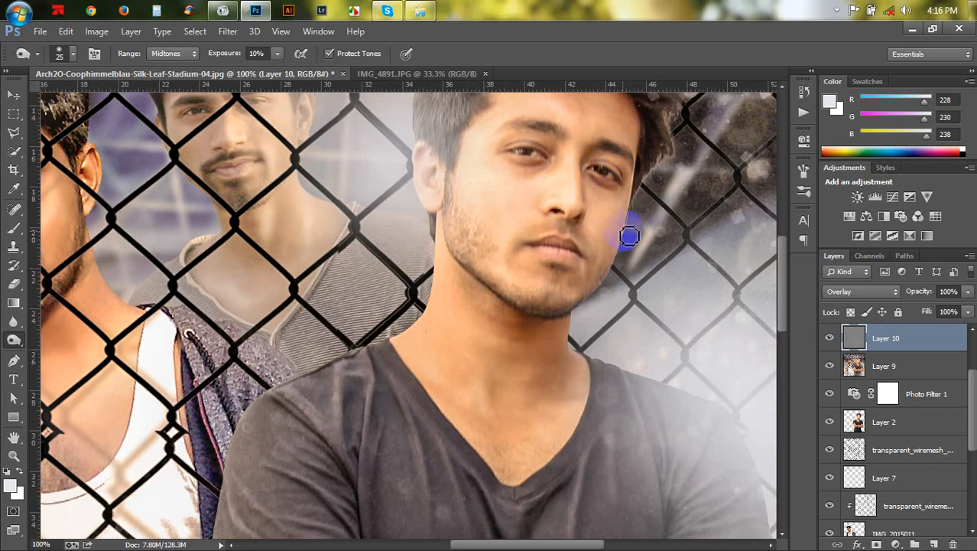
# - Shrink the Burn brush to 10 px and burn the inner and outer corners of the front man's eyes
pyautogui.press('[')
pyautogui.press('[')
pyautogui.press('[')
pyautogui.moveTo(605, 183); pyautogui.dragTo(607, 186)
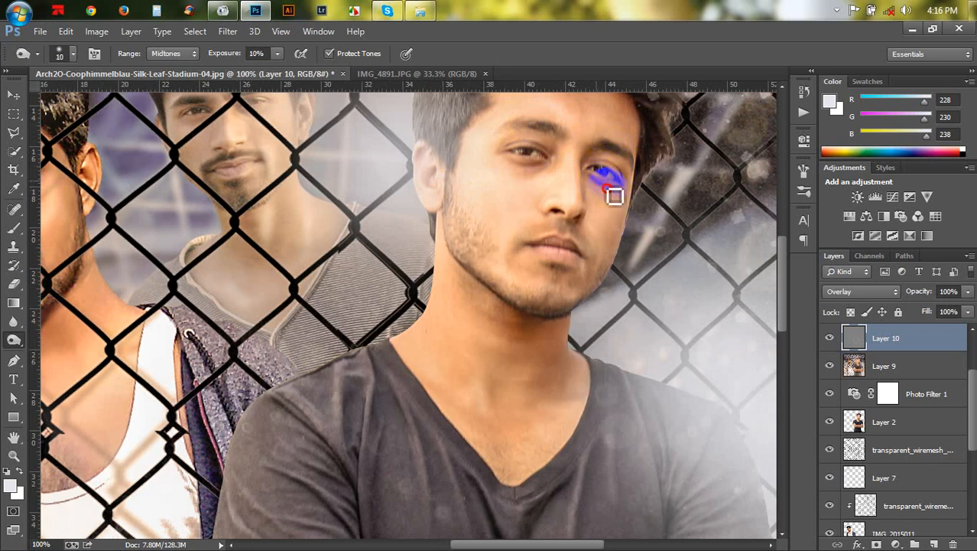
pyautogui.moveTo(553, 168)
pyautogui.mouseDown()
pyautogui.moveTo(508, 161)
pyautogui.moveTo(535, 163)
pyautogui.mouseUp()
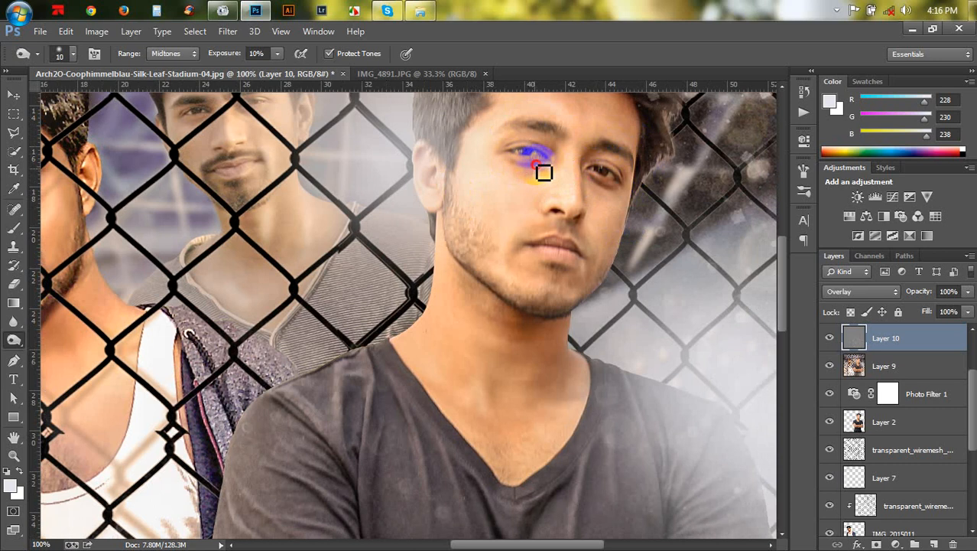
# - Set the brush to 20 px and burn the front man's neck and the shirt's V-neckline
pyautogui.scroll(-3, 511, 199)
pyautogui.press(']')
pyautogui.press(']')
pyautogui.moveTo(499, 253); pyautogui.dragTo(497, 267)
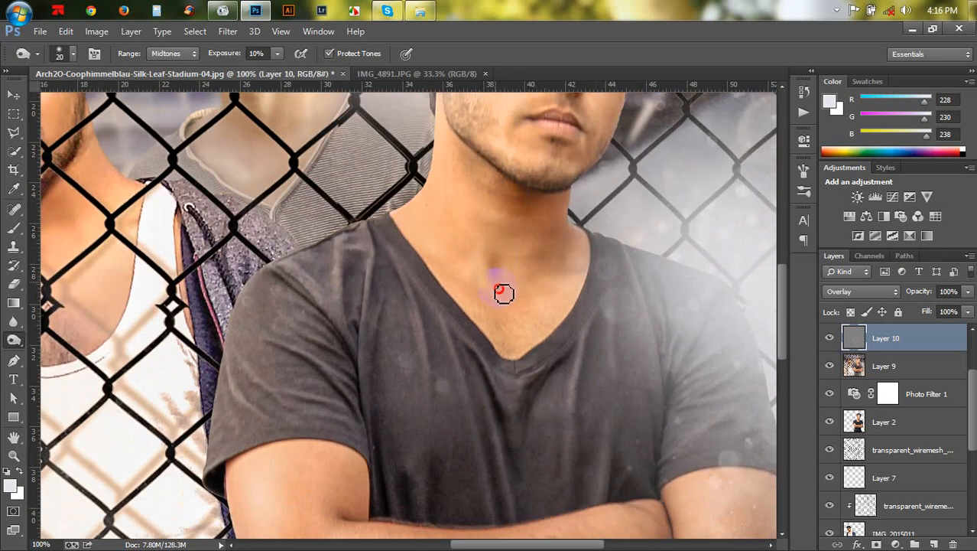
pyautogui.moveTo(499, 308)
pyautogui.mouseDown()
pyautogui.moveTo(571, 257)
pyautogui.moveTo(571, 233)
pyautogui.mouseUp()
# - Enlarge the brush and burn the front man's elbow, arm edge and the crease of his crossed arms
pyautogui.scroll(-5, 556, 251)
pyautogui.scroll(-2, 366, 299)
pyautogui.press(']')
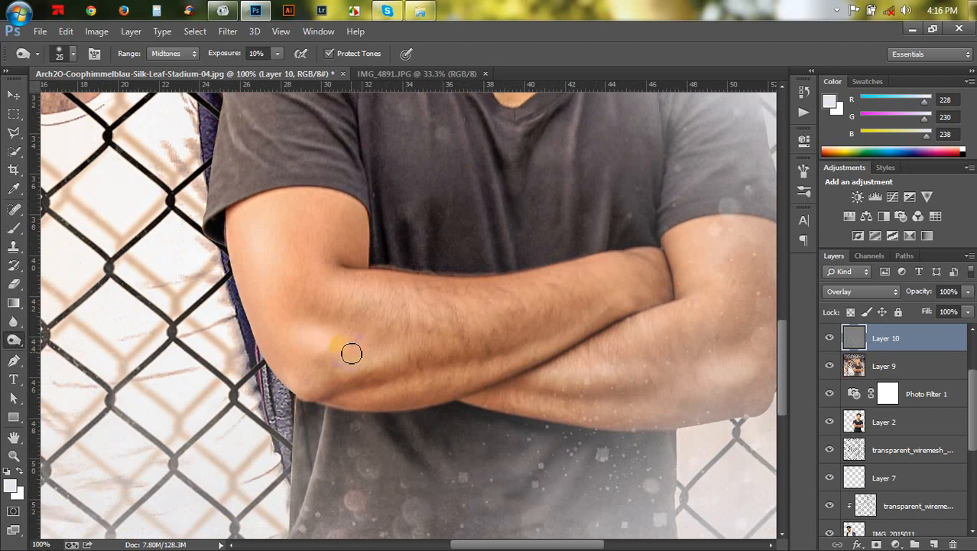
pyautogui.moveTo(354, 336)
pyautogui.mouseDown()
pyautogui.moveTo(425, 400)
pyautogui.moveTo(343, 396)
pyautogui.moveTo(457, 367)
pyautogui.moveTo(573, 319)
pyautogui.moveTo(399, 379)
pyautogui.moveTo(362, 375)
pyautogui.mouseUp()
pyautogui.moveTo(251, 350); pyautogui.dragTo(254, 351)
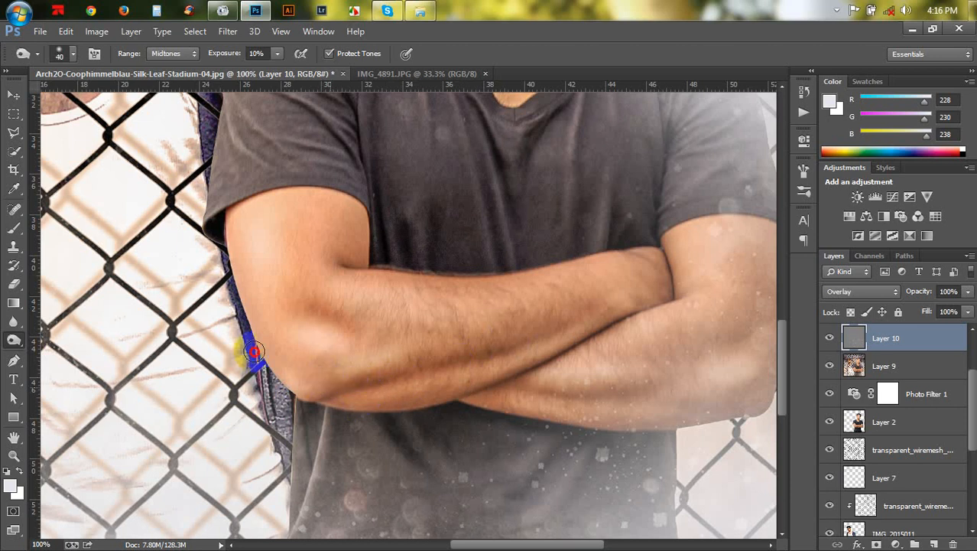
pyautogui.moveTo(239, 265)
pyautogui.mouseDown()
pyautogui.moveTo(358, 241)
pyautogui.moveTo(342, 254)
pyautogui.moveTo(330, 249)
pyautogui.moveTo(347, 223)
pyautogui.moveTo(353, 263)
pyautogui.moveTo(341, 261)
pyautogui.moveTo(374, 271)
pyautogui.moveTo(519, 278)
pyautogui.moveTo(663, 256)
pyautogui.moveTo(646, 250)
pyautogui.moveTo(652, 268)
pyautogui.moveTo(637, 305)
pyautogui.moveTo(665, 279)
pyautogui.mouseUp()
# - Burn along the front man's lower forearm and upper arm with a 25 to 30 px brush
pyautogui.press('[')
pyautogui.scroll(-2, 651, 323)
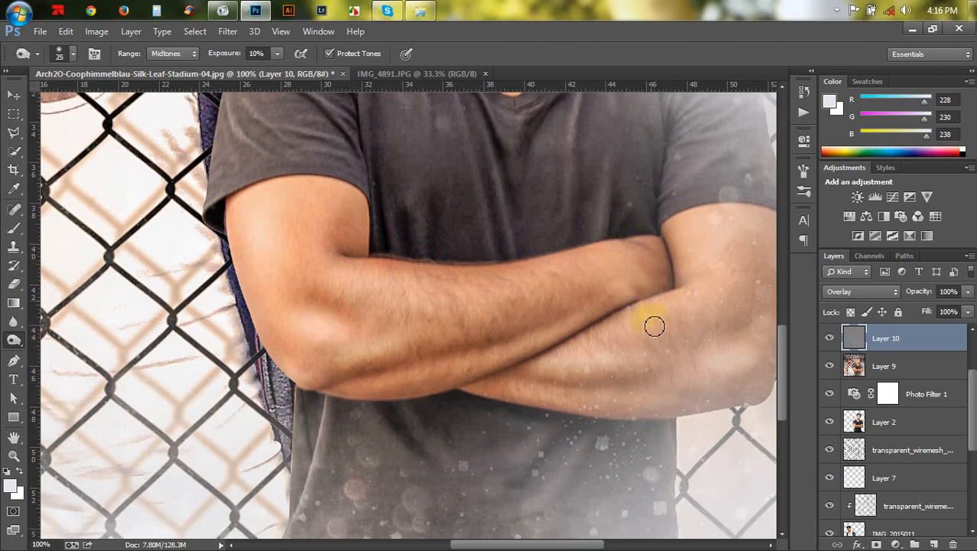
pyautogui.moveTo(559, 295); pyautogui.dragTo(575, 302)
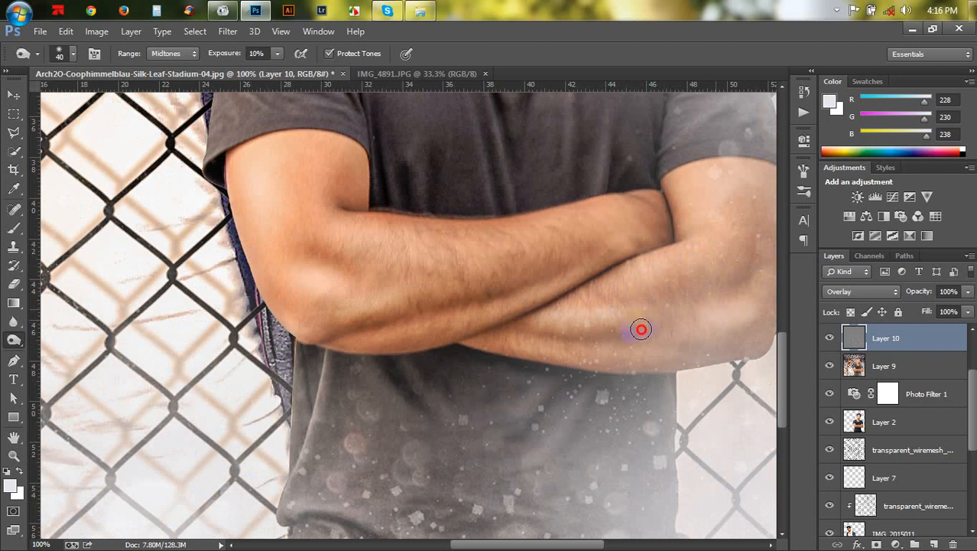
pyautogui.moveTo(542, 352); pyautogui.dragTo(497, 334)
pyautogui.moveTo(600, 334)
pyautogui.mouseDown()
pyautogui.moveTo(463, 284)
pyautogui.moveTo(363, 285)
pyautogui.mouseUp()
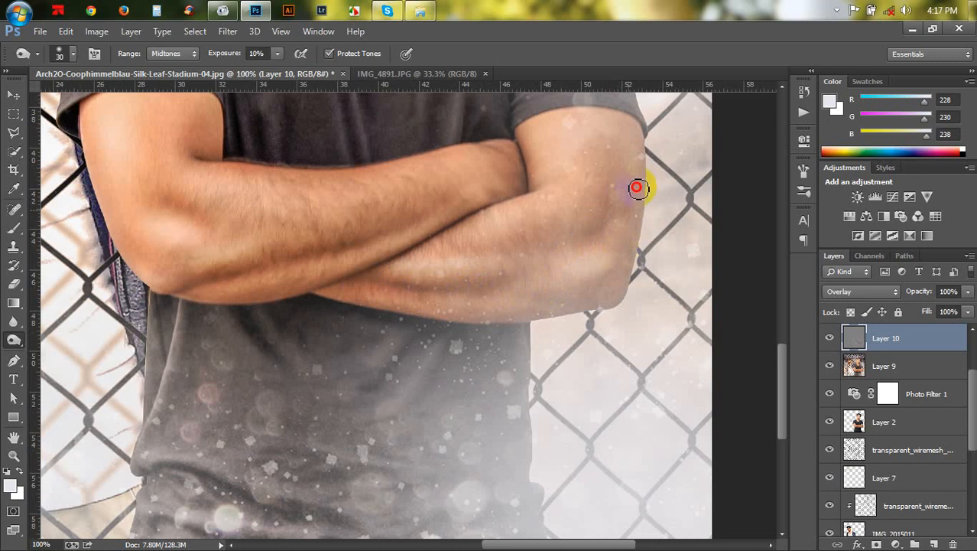
pyautogui.moveTo(637, 188); pyautogui.dragTo(642, 151)
# - Burn the folds of the front man's T-shirt below his crossed arms
pyautogui.moveTo(443, 345); pyautogui.dragTo(498, 254)
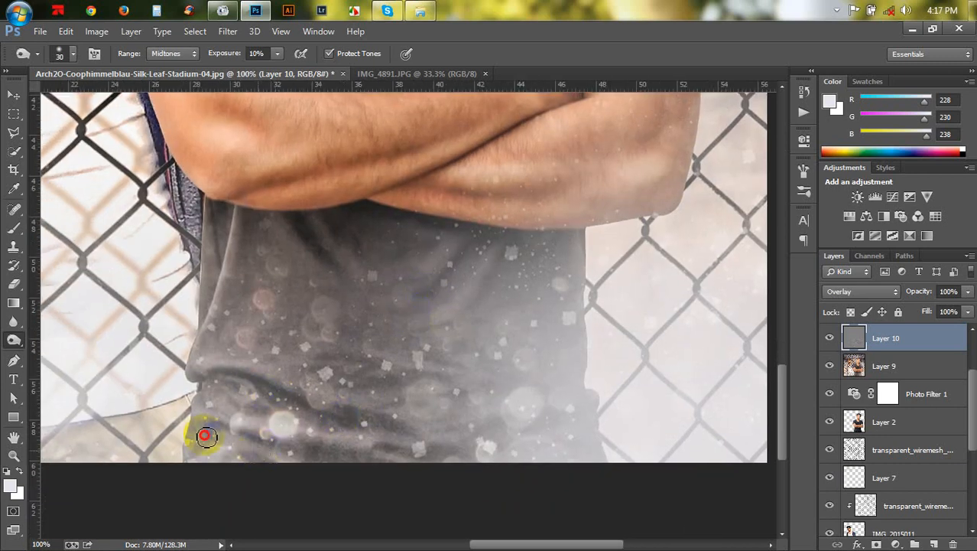
pyautogui.moveTo(222, 433); pyautogui.dragTo(332, 457)
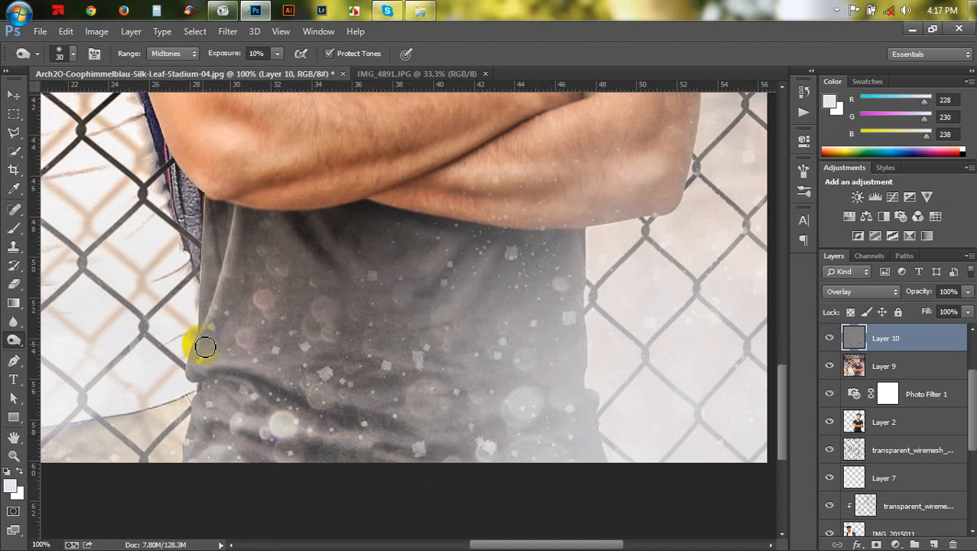
pyautogui.moveTo(243, 291)
pyautogui.mouseDown()
pyautogui.moveTo(253, 233)
pyautogui.moveTo(264, 253)
pyautogui.moveTo(328, 248)
pyautogui.moveTo(339, 260)
pyautogui.moveTo(347, 234)
pyautogui.moveTo(367, 231)
pyautogui.moveTo(344, 231)
pyautogui.moveTo(405, 244)
pyautogui.moveTo(430, 288)
pyautogui.mouseUp()
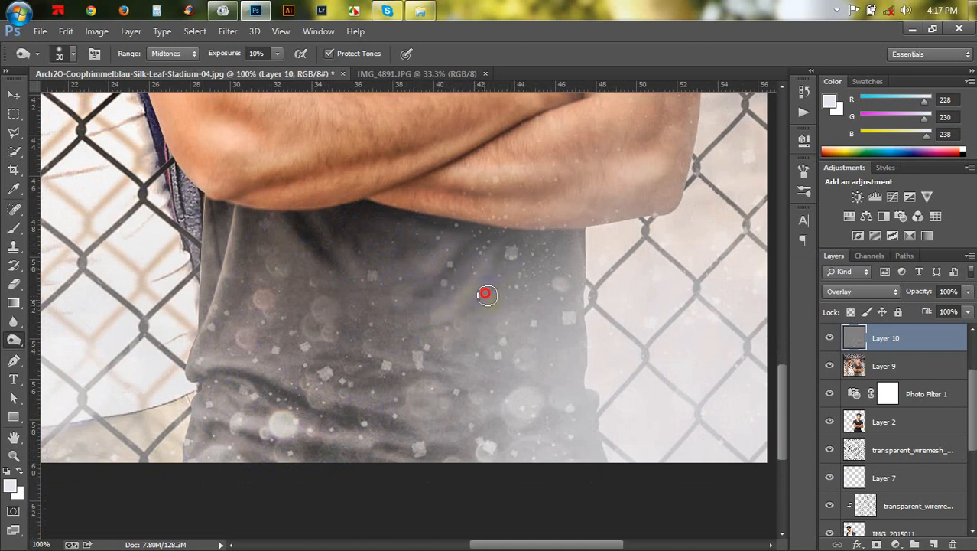
# - Burn the shirt folds above the front man's arms and along his sleeve edge with a 15 px brush
pyautogui.scroll(8, 517, 334)
pyautogui.hscroll(-4, 517, 334)
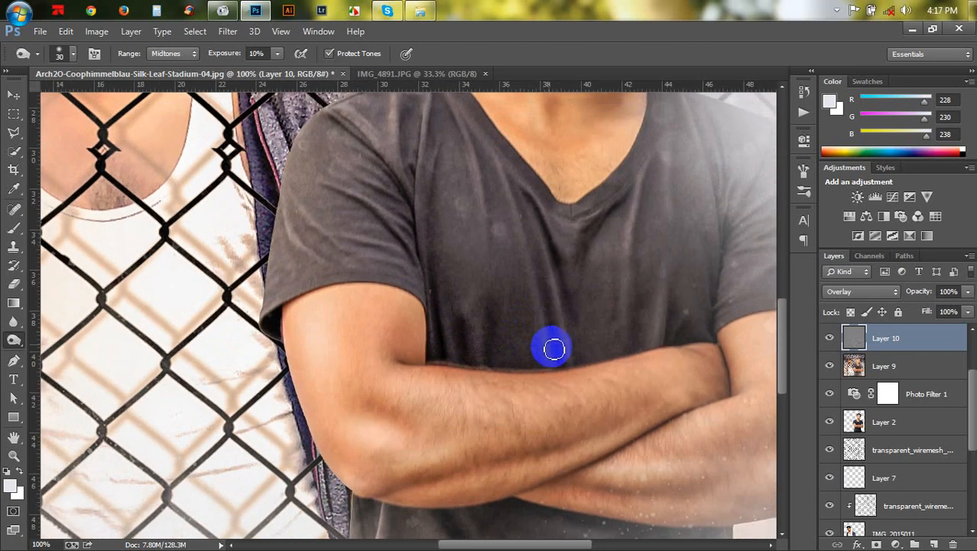
pyautogui.moveTo(554, 349)
pyautogui.mouseDown()
pyautogui.moveTo(558, 309)
pyautogui.moveTo(530, 218)
pyautogui.moveTo(557, 238)
pyautogui.moveTo(580, 290)
pyautogui.moveTo(596, 246)
pyautogui.mouseUp()
pyautogui.moveTo(371, 240)
pyautogui.mouseDown()
pyautogui.moveTo(370, 217)
pyautogui.moveTo(348, 206)
pyautogui.mouseUp()
pyautogui.press('[')
pyautogui.press('[')
pyautogui.press('[')
pyautogui.moveTo(382, 234)
pyautogui.mouseDown()
pyautogui.moveTo(383, 216)
pyautogui.moveTo(371, 208)
pyautogui.moveTo(387, 162)
pyautogui.mouseUp()
pyautogui.moveTo(404, 214); pyautogui.dragTo(360, 190)
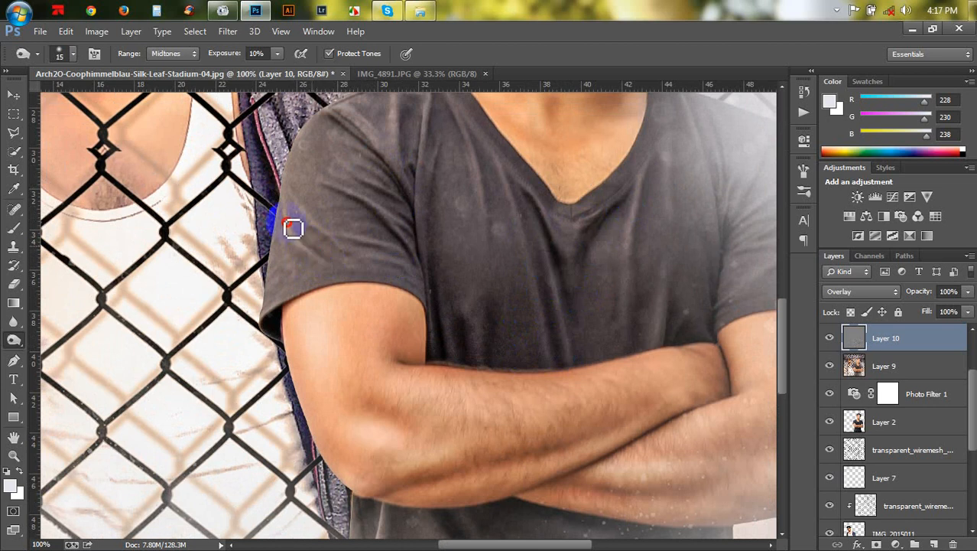
pyautogui.moveTo(294, 229)
pyautogui.mouseDown()
pyautogui.moveTo(356, 251)
pyautogui.moveTo(323, 226)
pyautogui.mouseUp()
pyautogui.moveTo(562, 258); pyautogui.dragTo(490, 230)
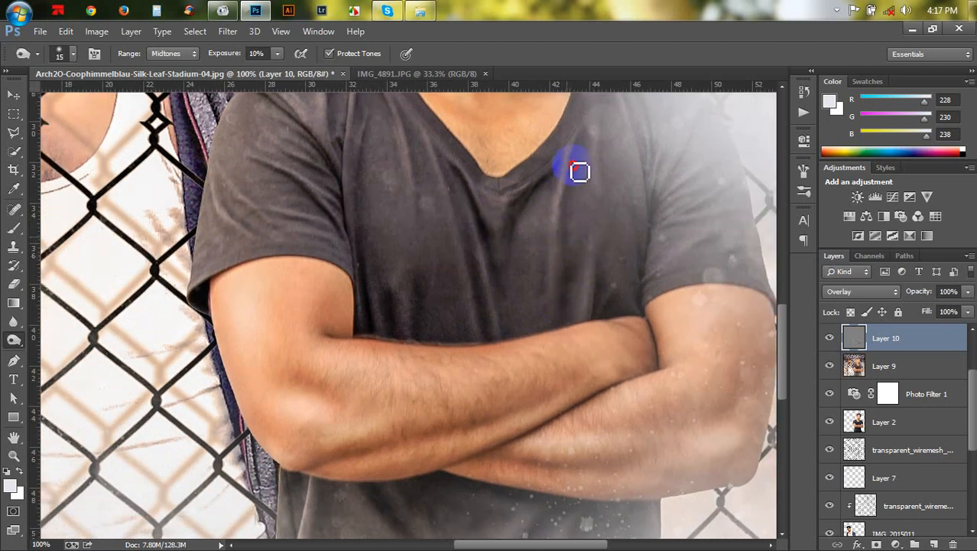
pyautogui.moveTo(579, 172)
pyautogui.mouseDown()
pyautogui.moveTo(571, 279)
pyautogui.moveTo(585, 264)
pyautogui.moveTo(603, 305)
pyautogui.moveTo(630, 317)
pyautogui.moveTo(374, 327)
pyautogui.moveTo(387, 344)
pyautogui.mouseUp()
# - Zoom out and toggle the dodge-and-burn layer on and off to compare the effect
pyautogui.scroll(-2, 391, 337)
pyautogui.hotkey('ctrl', '-')
pyautogui.hotkey('ctrl', '-')
pyautogui.hotkey('ctrl', '-')
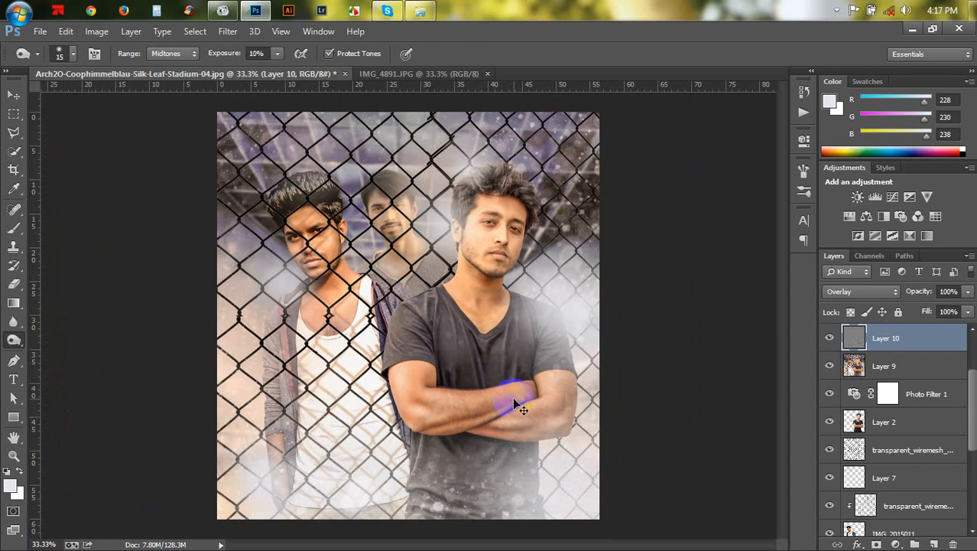
pyautogui.hotkey('ctrl', '+')
pyautogui.scroll(-2, 513, 428)
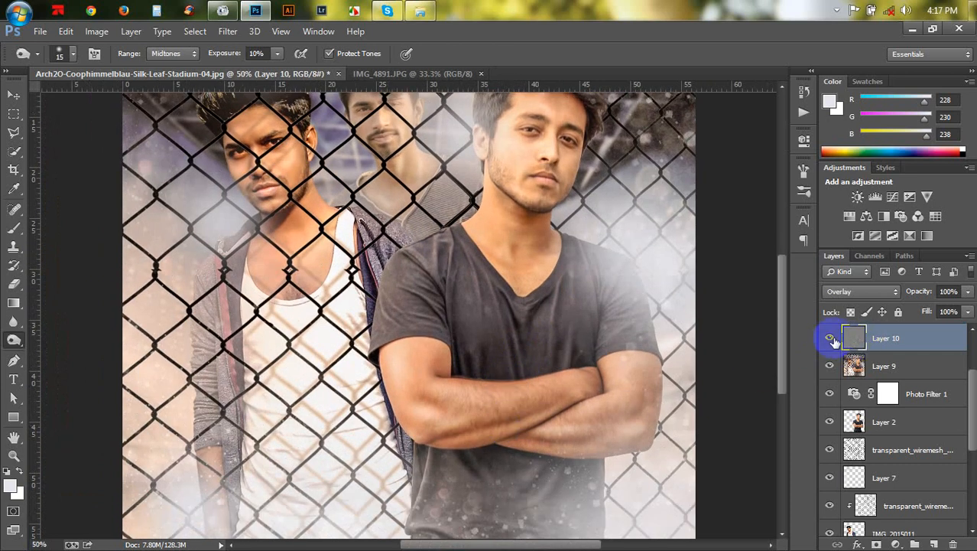
pyautogui.click(830, 340)
pyautogui.click(829, 340)
pyautogui.click(829, 341)
pyautogui.click(829, 340)
pyautogui.click(829, 341)
pyautogui.click(829, 341)
# - Burn along the left man's vest neckline behind the mesh
pyautogui.hotkey('ctrl', '+')
pyautogui.hotkey('ctrl', '+')
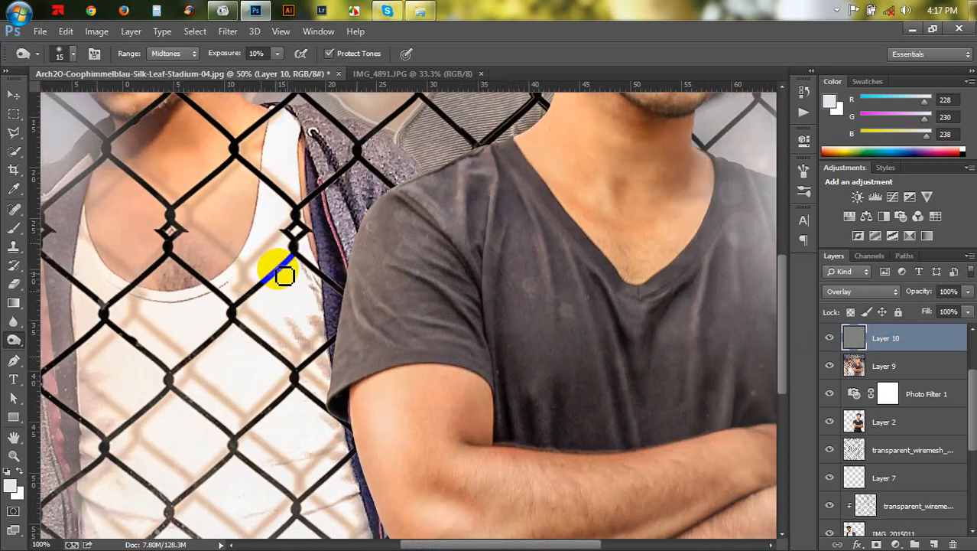
pyautogui.moveTo(278, 268); pyautogui.dragTo(471, 448)
# - Zoom to 200% and burn behind the left man's ear, around his lip corners and along his jaw with a smaller brush
pyautogui.scroll(3, 451, 413)
pyautogui.hotkey('ctrl', '+')
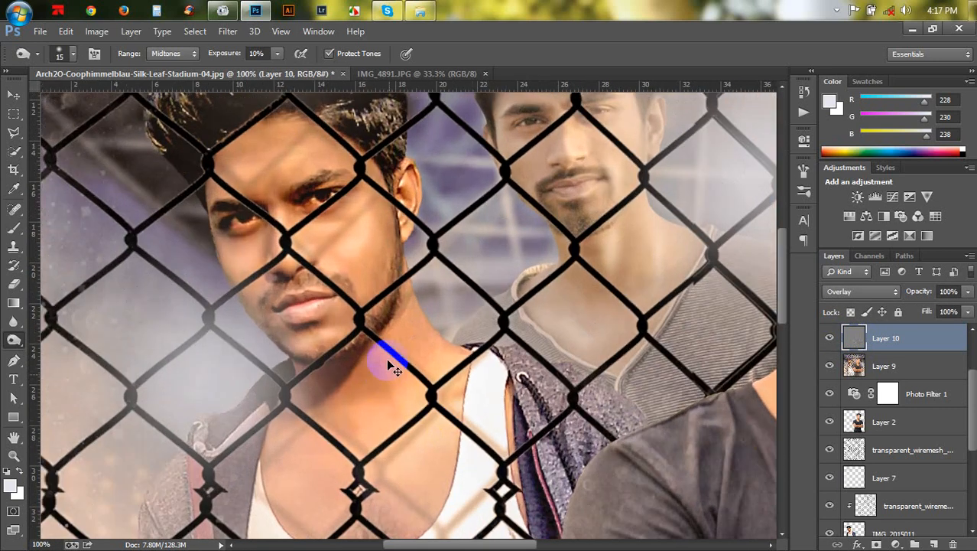
pyautogui.hotkey('ctrl', '+')
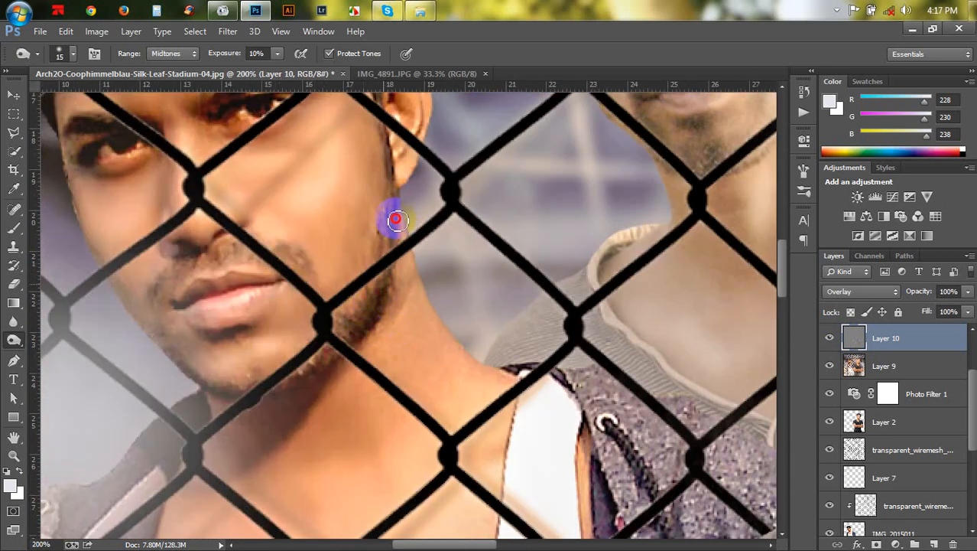
pyautogui.moveTo(398, 221); pyautogui.dragTo(388, 223)
pyautogui.moveTo(233, 296); pyautogui.dragTo(226, 294)
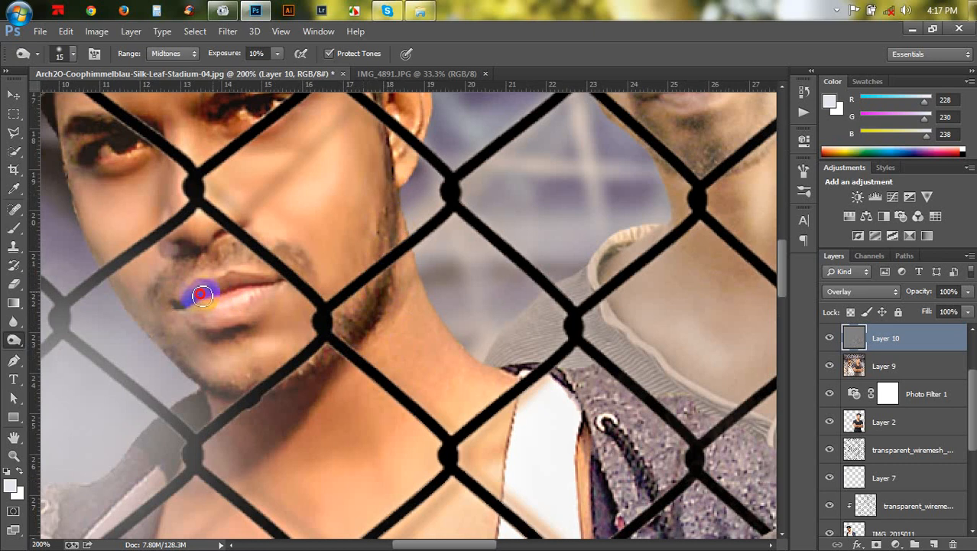
pyautogui.moveTo(169, 277)
pyautogui.mouseDown()
pyautogui.moveTo(246, 253)
pyautogui.moveTo(233, 252)
pyautogui.mouseUp()
pyautogui.press('[')
pyautogui.press('[')
pyautogui.moveTo(251, 342)
pyautogui.mouseDown()
pyautogui.moveTo(309, 335)
pyautogui.moveTo(208, 362)
pyautogui.moveTo(245, 386)
pyautogui.moveTo(366, 328)
pyautogui.moveTo(371, 308)
pyautogui.moveTo(275, 273)
pyautogui.mouseUp()
pyautogui.scroll(2, 275, 273)
pyautogui.press('[')
pyautogui.moveTo(193, 248)
pyautogui.mouseDown()
pyautogui.moveTo(197, 268)
pyautogui.moveTo(153, 275)
pyautogui.moveTo(152, 220)
pyautogui.moveTo(84, 245)
pyautogui.moveTo(272, 195)
pyautogui.moveTo(233, 208)
pyautogui.moveTo(222, 223)
pyautogui.moveTo(277, 174)
pyautogui.moveTo(85, 226)
pyautogui.mouseUp()
# - Shrink the brush to 8 px and burn the edge of the left man's ear and neck
pyautogui.scroll(2, 229, 214)
pyautogui.press(']')
pyautogui.press('[')
pyautogui.press('[')
pyautogui.press('[')
pyautogui.moveTo(407, 209)
pyautogui.mouseDown()
pyautogui.moveTo(414, 247)
pyautogui.moveTo(411, 223)
pyautogui.moveTo(429, 270)
pyautogui.moveTo(421, 294)
pyautogui.mouseUp()
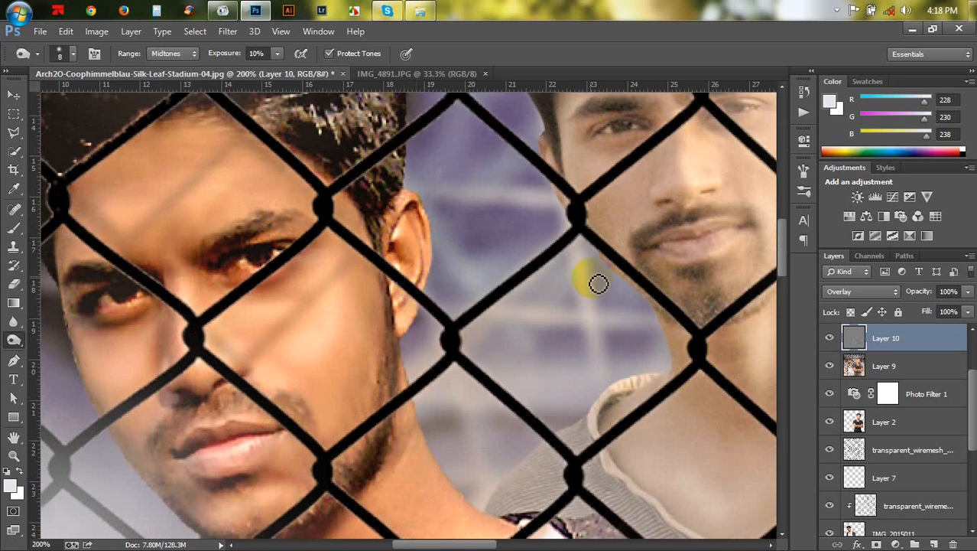
# - Burn the middle man's beard, lips and eye area with a 10 px brush
pyautogui.scroll(3, 612, 280)
pyautogui.moveTo(686, 283)
pyautogui.mouseDown()
pyautogui.moveTo(665, 303)
pyautogui.moveTo(726, 288)
pyautogui.moveTo(737, 317)
pyautogui.moveTo(770, 313)
pyautogui.moveTo(685, 318)
pyautogui.moveTo(647, 339)
pyautogui.moveTo(664, 363)
pyautogui.moveTo(704, 365)
pyautogui.moveTo(696, 373)
pyautogui.moveTo(703, 337)
pyautogui.moveTo(690, 346)
pyautogui.moveTo(671, 340)
pyautogui.moveTo(748, 333)
pyautogui.moveTo(678, 339)
pyautogui.mouseUp()
pyautogui.press(']')
pyautogui.press(']')
pyautogui.press(']')
pyautogui.press('[')
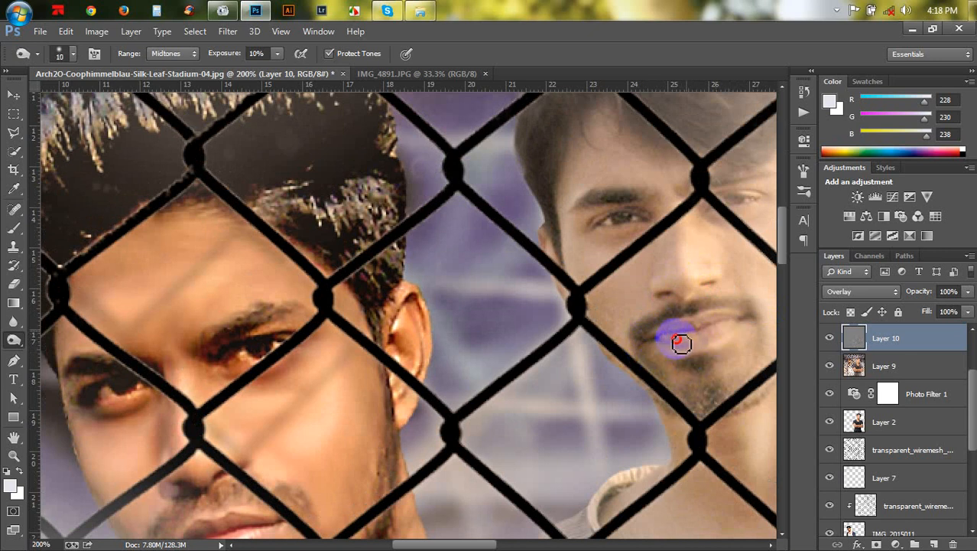
pyautogui.moveTo(629, 223)
pyautogui.mouseDown()
pyautogui.moveTo(619, 256)
pyautogui.moveTo(596, 244)
pyautogui.moveTo(622, 248)
pyautogui.moveTo(638, 244)
pyautogui.moveTo(633, 237)
pyautogui.moveTo(583, 228)
pyautogui.mouseUp()
# - Burn the middle man's cheeks, the side of his nose and his chin
pyautogui.press(']')
pyautogui.scroll(1, 607, 243)
pyautogui.press('[')
pyautogui.moveTo(712, 218)
pyautogui.mouseDown()
pyautogui.moveTo(735, 225)
pyautogui.moveTo(723, 251)
pyautogui.moveTo(673, 296)
pyautogui.moveTo(679, 269)
pyautogui.moveTo(670, 304)
pyautogui.moveTo(681, 284)
pyautogui.moveTo(632, 322)
pyautogui.mouseUp()
pyautogui.moveTo(687, 298); pyautogui.dragTo(527, 289)
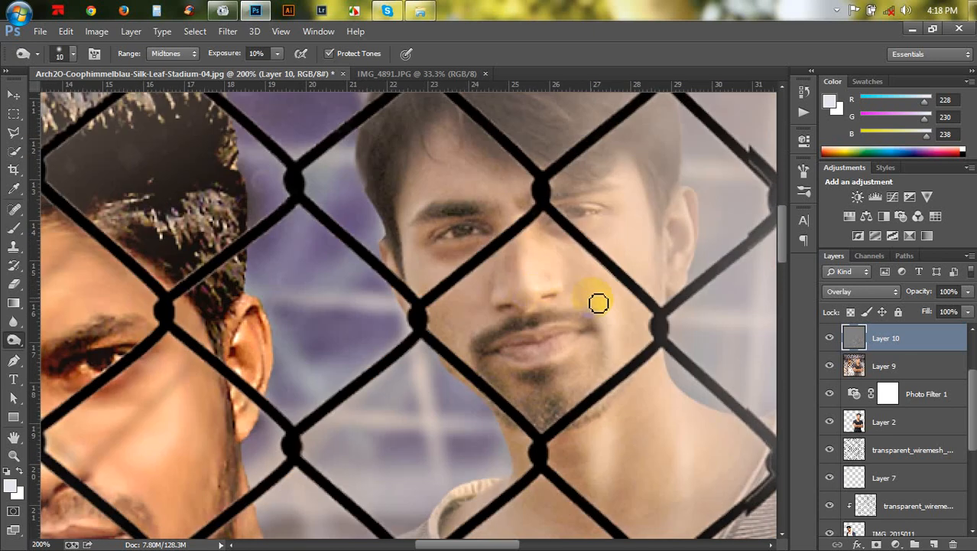
pyautogui.moveTo(598, 303)
pyautogui.mouseDown()
pyautogui.moveTo(569, 283)
pyautogui.moveTo(601, 329)
pyautogui.moveTo(605, 389)
pyautogui.moveTo(603, 366)
pyautogui.moveTo(576, 410)
pyautogui.moveTo(552, 411)
pyautogui.mouseUp()
pyautogui.moveTo(690, 289)
pyautogui.mouseDown()
pyautogui.moveTo(686, 249)
pyautogui.moveTo(703, 226)
pyautogui.moveTo(690, 265)
pyautogui.mouseUp()
# - Reduce the brush size and burn around the middle man's eyes
pyautogui.press('[')
pyautogui.press('[')
pyautogui.moveTo(610, 223)
pyautogui.mouseDown()
pyautogui.moveTo(567, 241)
pyautogui.moveTo(607, 236)
pyautogui.mouseUp()
pyautogui.moveTo(534, 220)
pyautogui.mouseDown()
pyautogui.moveTo(454, 200)
pyautogui.moveTo(457, 216)
pyautogui.mouseUp()
# - Zoom to 100% and burn the middle man's collar neckline with a 30 px brush
pyautogui.hotkey('ctrl', '-')
pyautogui.scroll(-2, 506, 332)
pyautogui.moveTo(512, 387)
pyautogui.mouseDown()
pyautogui.moveTo(548, 377)
pyautogui.moveTo(526, 377)
pyautogui.moveTo(517, 332)
pyautogui.moveTo(524, 367)
pyautogui.moveTo(522, 357)
pyautogui.moveTo(561, 345)
pyautogui.mouseUp()
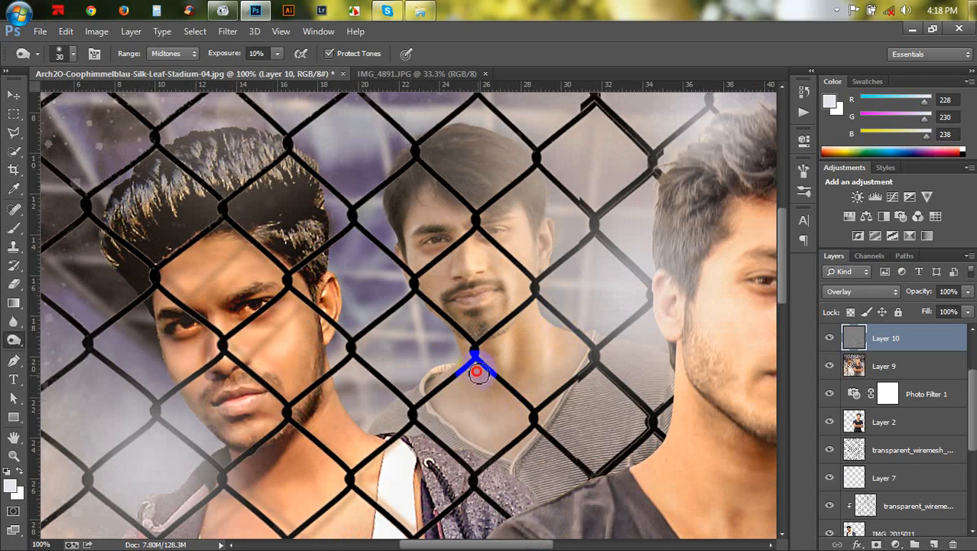
pyautogui.moveTo(476, 373)
pyautogui.mouseDown()
pyautogui.moveTo(484, 342)
pyautogui.moveTo(481, 360)
pyautogui.mouseUp()
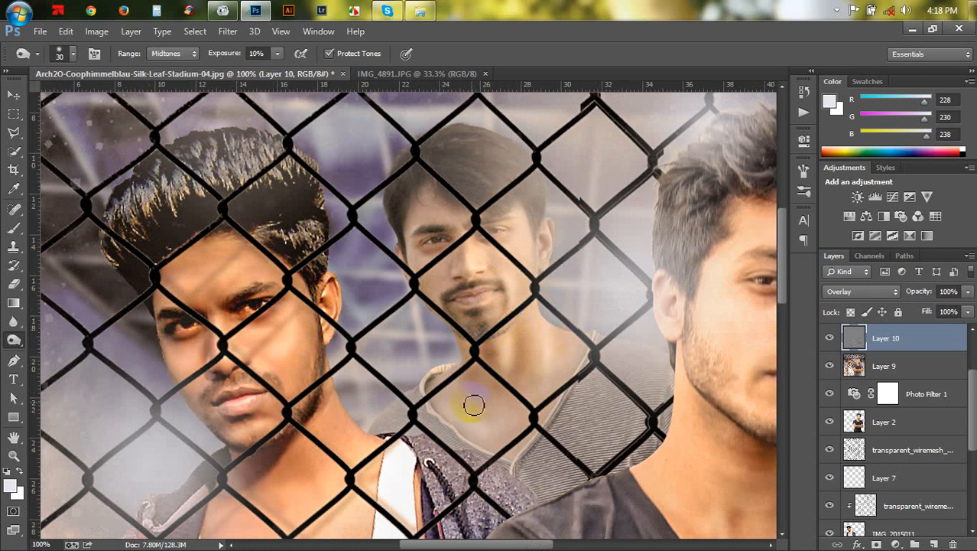
# - Set the brush to 10 px and burn the front man's ear and cheek edge
pyautogui.press('[')
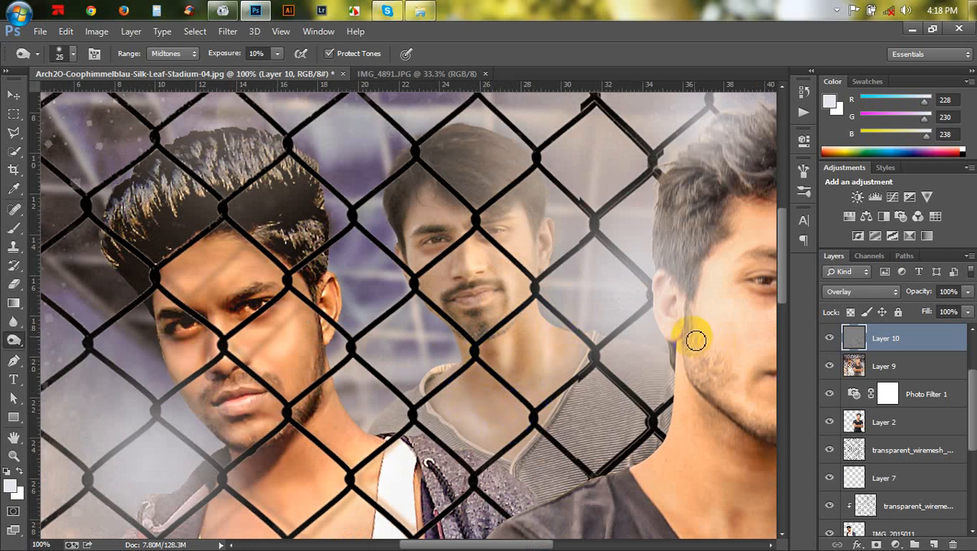
pyautogui.press('[')
pyautogui.press('[')
pyautogui.press('[')
pyautogui.click(673, 307)
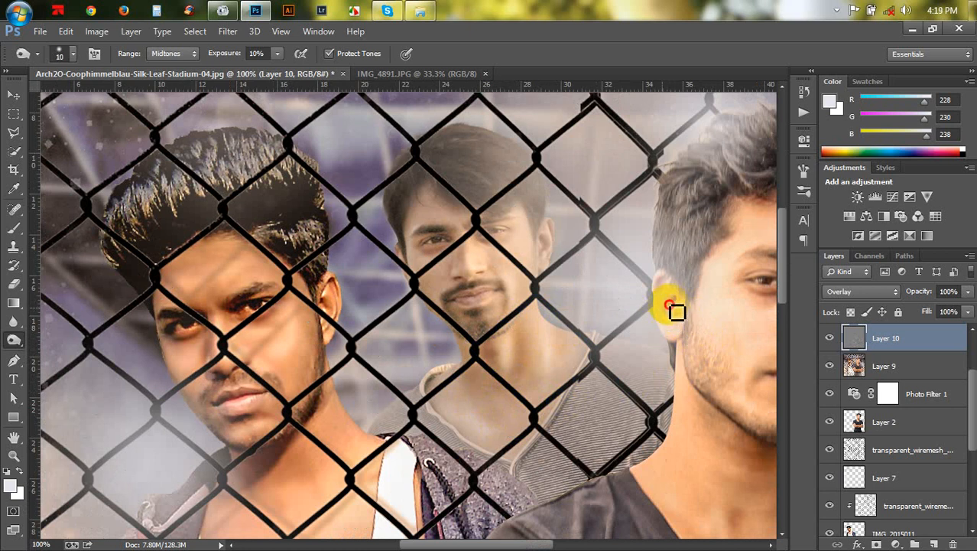
pyautogui.moveTo(670, 306)
pyautogui.mouseDown()
pyautogui.moveTo(667, 328)
pyautogui.moveTo(665, 281)
pyautogui.moveTo(675, 334)
pyautogui.moveTo(703, 360)
pyautogui.mouseUp()
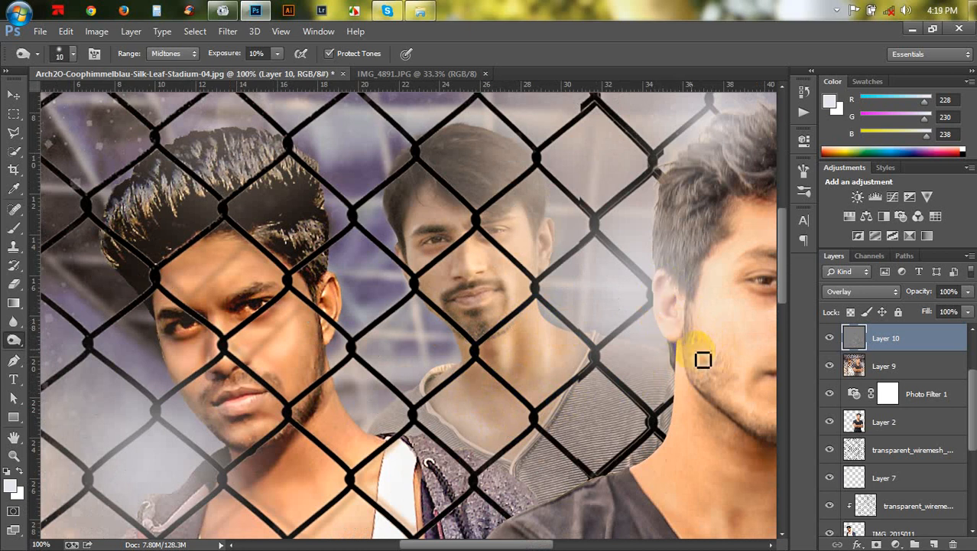
# - Set the brush to 15 px and burn beneath the front man's lower lip
pyautogui.press(']')
pyautogui.press(']')
pyautogui.press(']')
pyautogui.press(']')
pyautogui.moveTo(735, 409)
pyautogui.mouseDown()
pyautogui.moveTo(689, 369)
pyautogui.moveTo(706, 396)
pyautogui.moveTo(699, 344)
pyautogui.moveTo(578, 299)
pyautogui.mouseUp()
pyautogui.press('space')
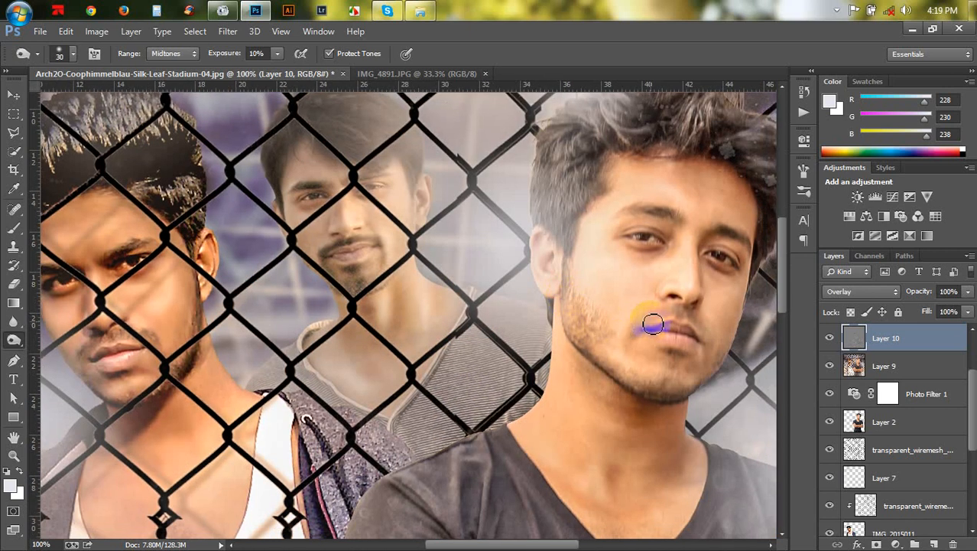
pyautogui.press('[')
pyautogui.press('[')
pyautogui.moveTo(678, 338); pyautogui.dragTo(700, 343)
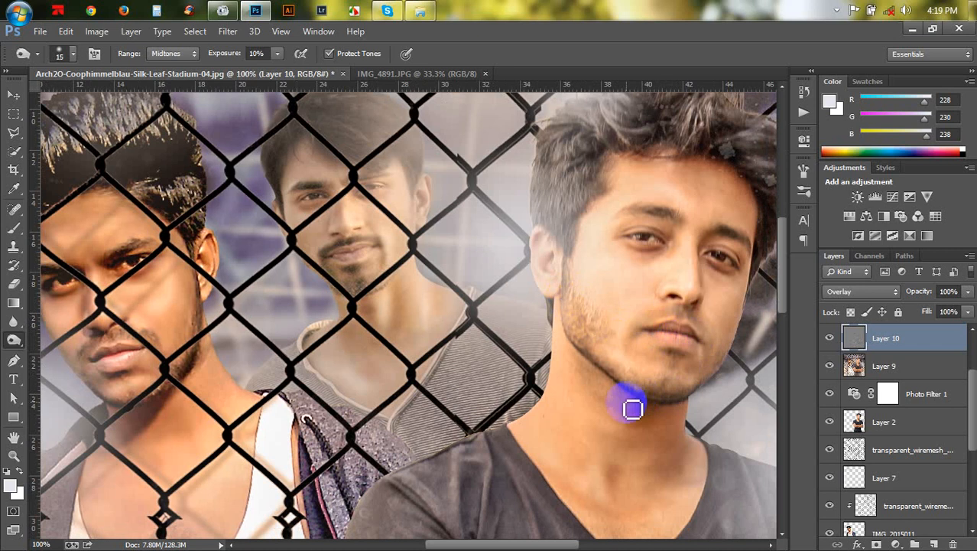
# - Burn the front man's neck, jaw and hairline, enlarging the brush to 35 px
pyautogui.press(']')
pyautogui.moveTo(610, 400)
pyautogui.mouseDown()
pyautogui.moveTo(654, 406)
pyautogui.moveTo(635, 413)
pyautogui.moveTo(630, 482)
pyautogui.moveTo(619, 493)
pyautogui.moveTo(622, 459)
pyautogui.moveTo(612, 521)
pyautogui.mouseUp()
pyautogui.moveTo(683, 448); pyautogui.dragTo(691, 460)
pyautogui.moveTo(739, 286)
pyautogui.mouseDown()
pyautogui.moveTo(675, 255)
pyautogui.moveTo(639, 257)
pyautogui.moveTo(673, 228)
pyautogui.moveTo(627, 238)
pyautogui.moveTo(656, 230)
pyautogui.moveTo(677, 241)
pyautogui.moveTo(649, 229)
pyautogui.moveTo(759, 241)
pyautogui.moveTo(716, 247)
pyautogui.moveTo(747, 252)
pyautogui.moveTo(705, 250)
pyautogui.moveTo(709, 294)
pyautogui.moveTo(708, 239)
pyautogui.moveTo(734, 241)
pyautogui.moveTo(757, 260)
pyautogui.mouseUp()
pyautogui.press(']')
pyautogui.press(']')
pyautogui.press(']')
pyautogui.moveTo(728, 198)
pyautogui.mouseDown()
pyautogui.moveTo(752, 198)
pyautogui.moveTo(719, 159)
pyautogui.mouseUp()
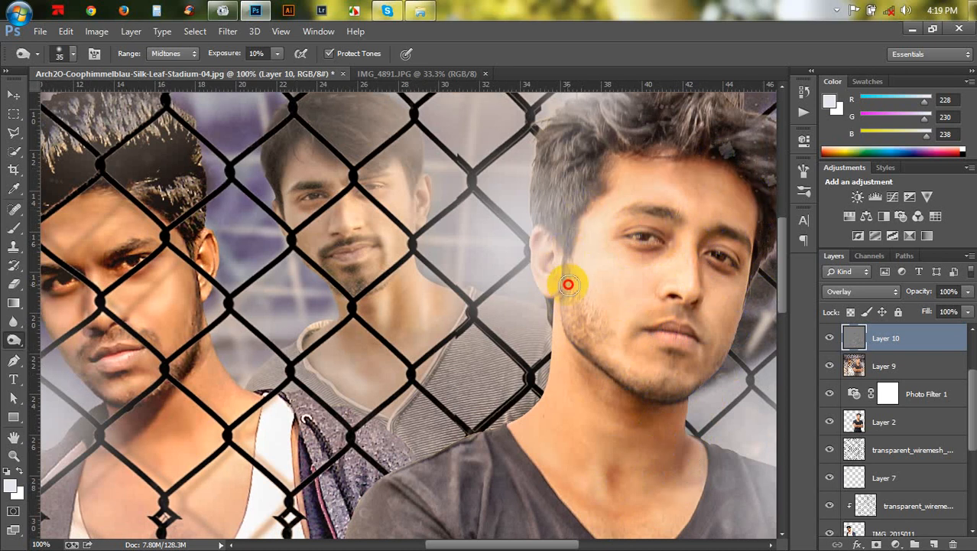
# - Burn along the front man's cheek down to his jawline
pyautogui.moveTo(569, 284)
pyautogui.mouseDown()
pyautogui.moveTo(585, 317)
pyautogui.moveTo(676, 393)
pyautogui.moveTo(694, 392)
pyautogui.mouseUp()
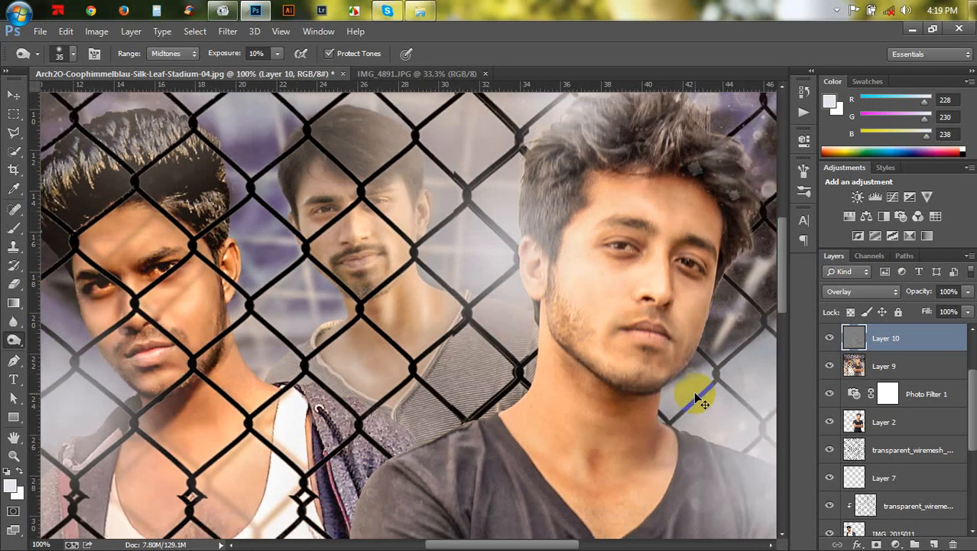
pyautogui.hotkey('ctrl', '-')
pyautogui.hotkey('ctrl', '-')
pyautogui.hotkey('ctrl', '-')
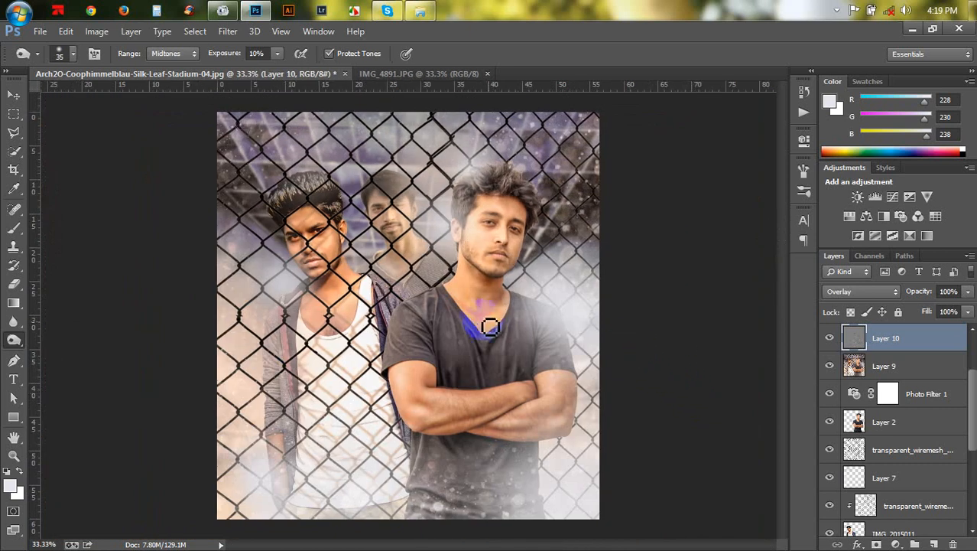
# - Burn along the edge of the left man's hoodie and arm
pyautogui.hotkey('ctrl', '+')
pyautogui.hotkey('ctrl', '+')
pyautogui.scroll(-2, 293, 404)
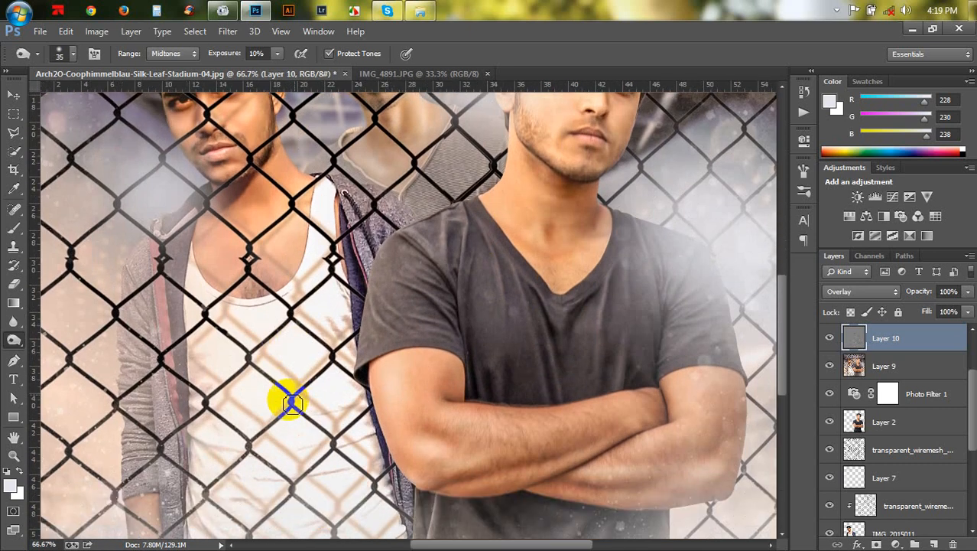
pyautogui.scroll(-5, 293, 404)
pyautogui.moveTo(136, 385)
pyautogui.mouseDown()
pyautogui.moveTo(125, 376)
pyautogui.moveTo(156, 377)
pyautogui.moveTo(127, 300)
pyautogui.moveTo(156, 293)
pyautogui.moveTo(140, 313)
pyautogui.moveTo(163, 261)
pyautogui.moveTo(153, 246)
pyautogui.moveTo(164, 378)
pyautogui.moveTo(178, 392)
pyautogui.moveTo(194, 520)
pyautogui.mouseUp()
pyautogui.hotkey('ctrl', '-')
pyautogui.hotkey('ctrl', '-')
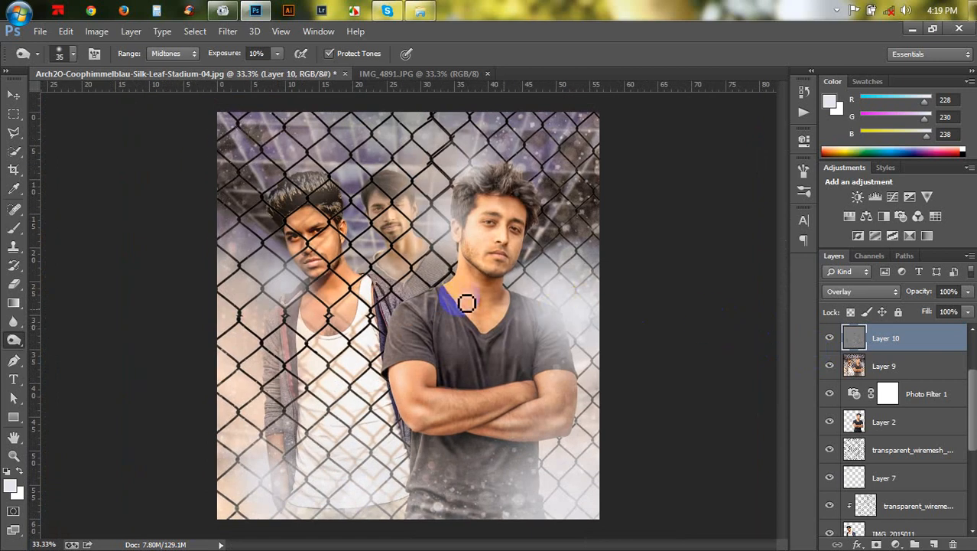
# - With a 7 px brush, burn along the edge of the middle man's shirt collar beside the hoodie
pyautogui.hotkey('ctrl', '+')
pyautogui.hotkey('ctrl', '+')
pyautogui.hotkey('ctrl', '+')
pyautogui.hotkey('ctrl', '+')
pyautogui.hotkey('ctrl', '+')
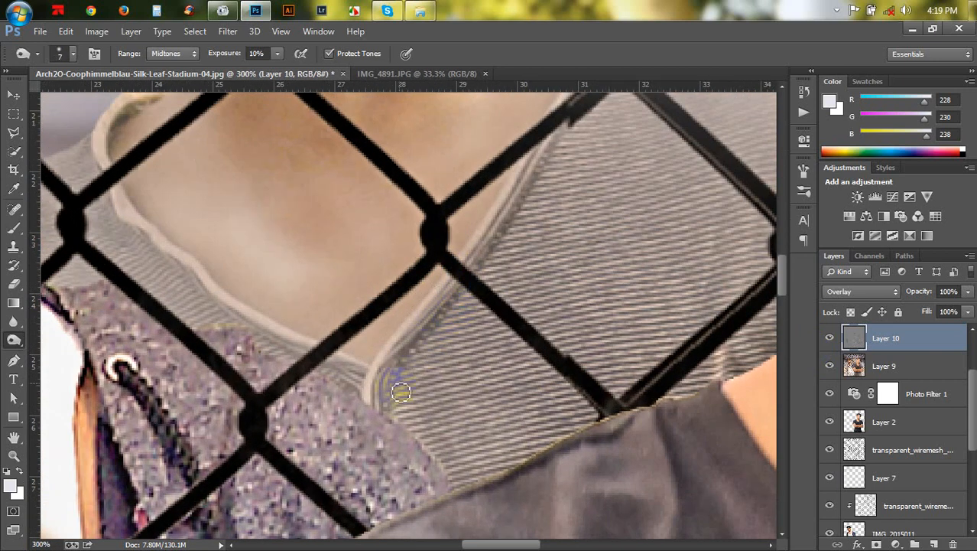
pyautogui.moveTo(401, 392)
pyautogui.mouseDown()
pyautogui.moveTo(422, 332)
pyautogui.moveTo(465, 273)
pyautogui.moveTo(517, 231)
pyautogui.mouseUp()
pyautogui.moveTo(531, 198); pyautogui.dragTo(563, 120)
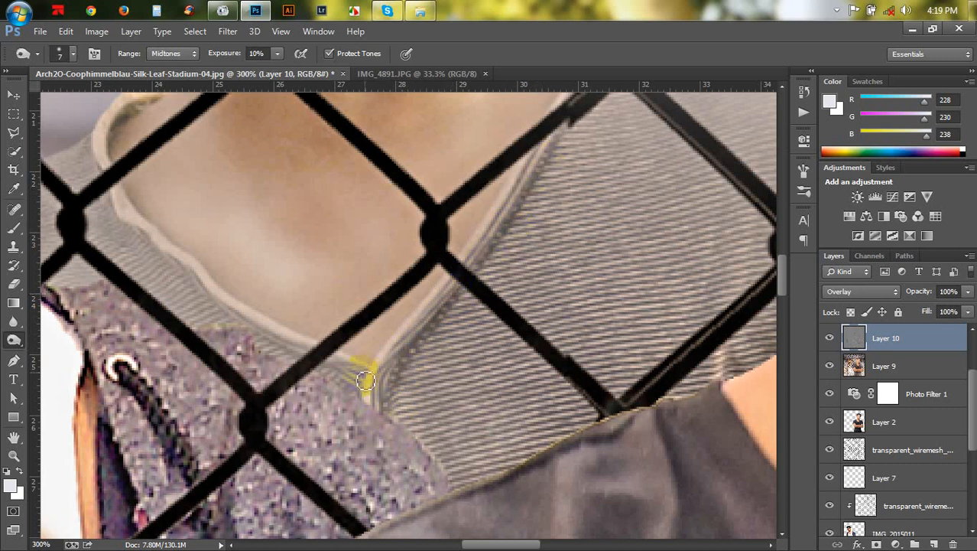
pyautogui.moveTo(360, 375)
pyautogui.mouseDown()
pyautogui.moveTo(285, 356)
pyautogui.moveTo(225, 299)
pyautogui.moveTo(207, 298)
pyautogui.moveTo(144, 251)
pyautogui.moveTo(223, 268)
pyautogui.moveTo(220, 291)
pyautogui.moveTo(207, 264)
pyautogui.moveTo(181, 251)
pyautogui.moveTo(131, 183)
pyautogui.moveTo(117, 153)
pyautogui.moveTo(136, 115)
pyautogui.moveTo(122, 132)
pyautogui.moveTo(173, 156)
pyautogui.moveTo(200, 220)
pyautogui.moveTo(411, 325)
pyautogui.moveTo(390, 346)
pyautogui.moveTo(550, 104)
pyautogui.mouseUp()
# - Burn small touches on the left man's chest and vest neckline
pyautogui.scroll(-5, 290, 349)
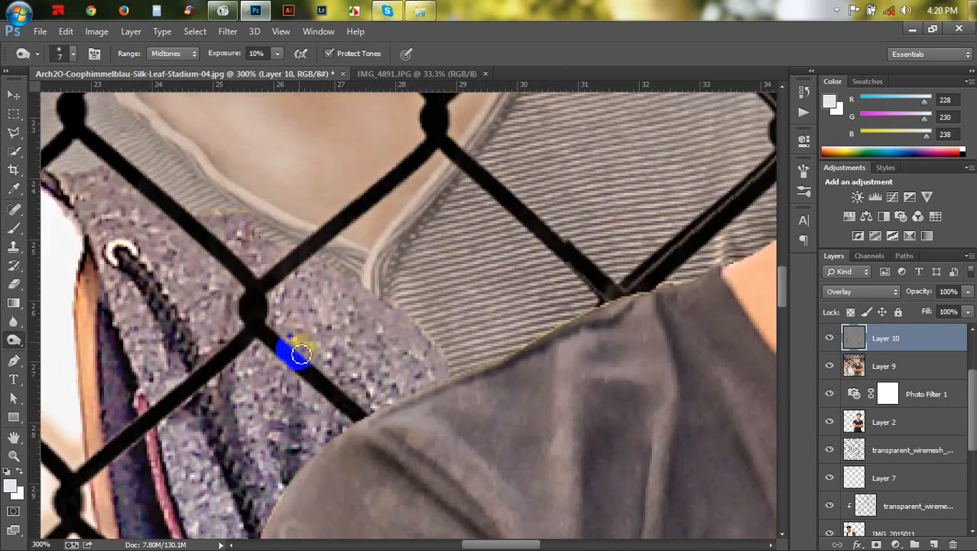
pyautogui.hscroll(-10, 415, 306)
pyautogui.scroll(-2, 449, 297)
pyautogui.hscroll(-3, 449, 296)
pyautogui.moveTo(368, 317); pyautogui.dragTo(358, 310)
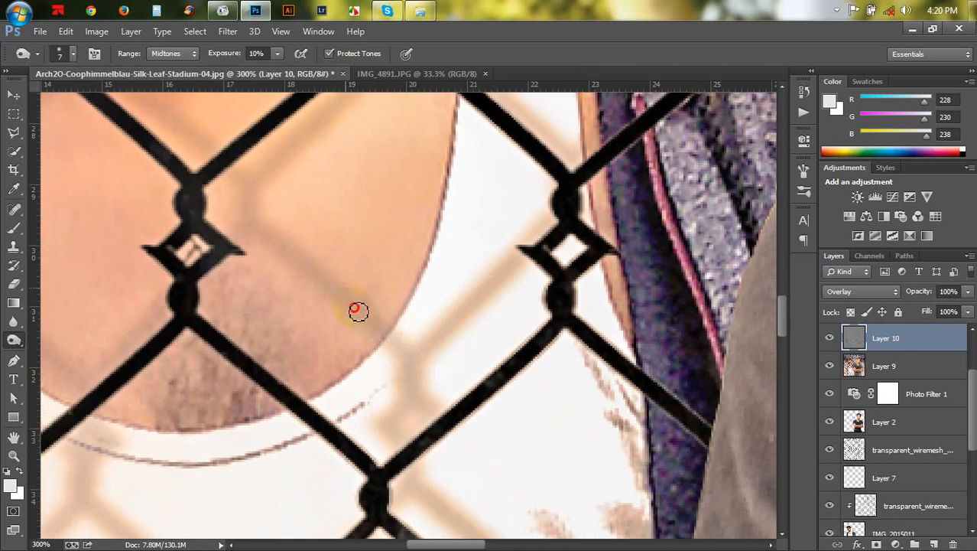
pyautogui.moveTo(257, 221)
pyautogui.mouseDown()
pyautogui.moveTo(251, 159)
pyautogui.moveTo(353, 114)
pyautogui.mouseUp()
pyautogui.click(493, 306)
pyautogui.scroll(-6, 495, 306)
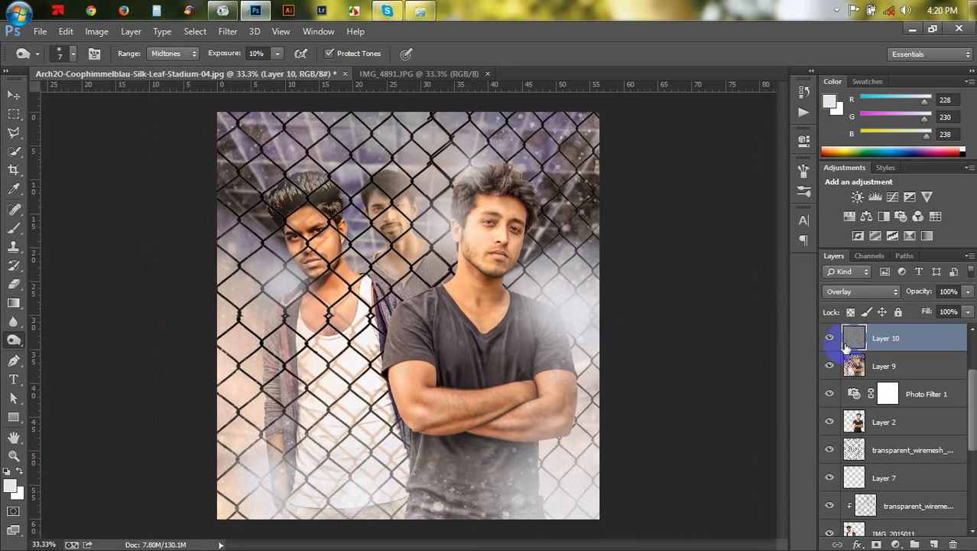
# - Create a new top layer and stamp all visible layers into it
pyautogui.moveTo(847, 345); pyautogui.dragTo(938, 543)
pyautogui.click(938, 543)
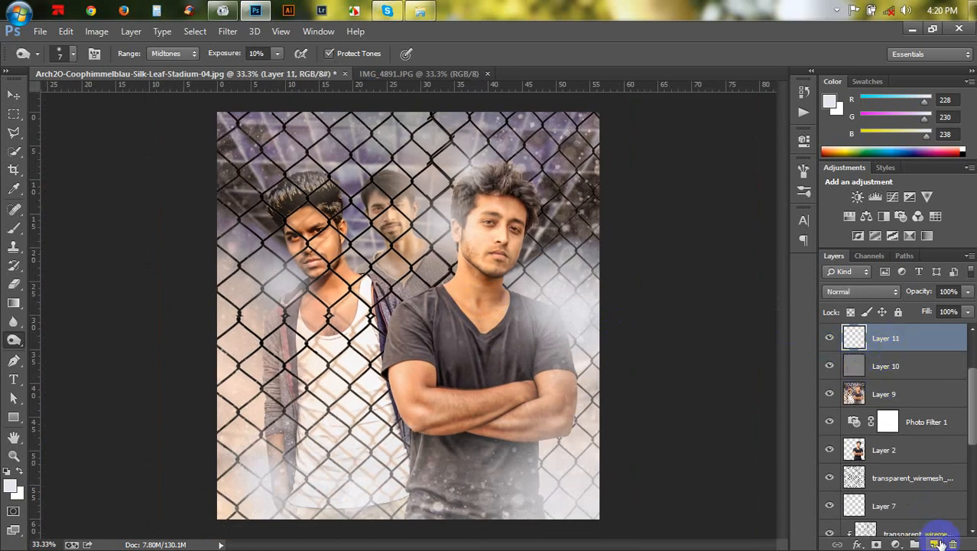
pyautogui.hotkey('ctrl', 'shift', 'alt', 'e')
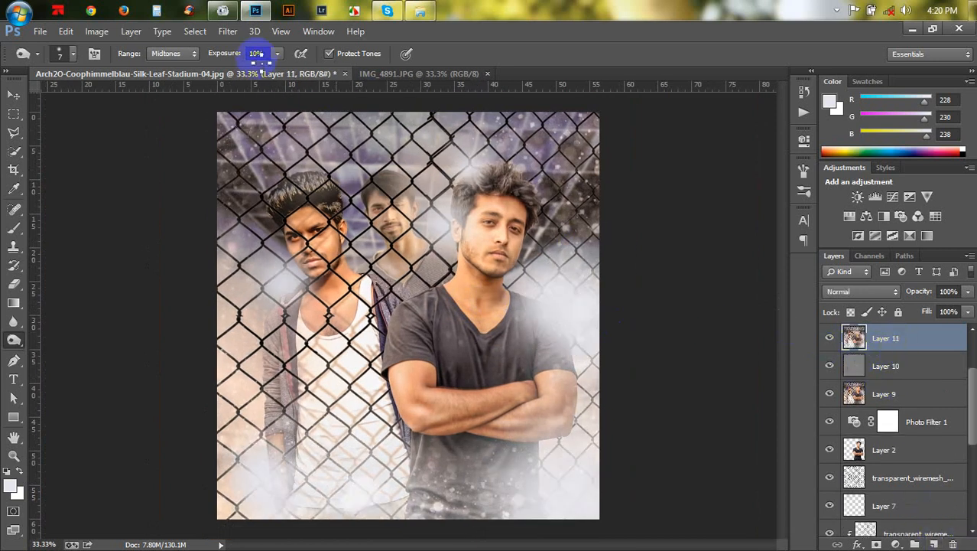
# - Open the Nik Software Color Efex Pro 4 filter on the stamped layer
pyautogui.click(228, 32)
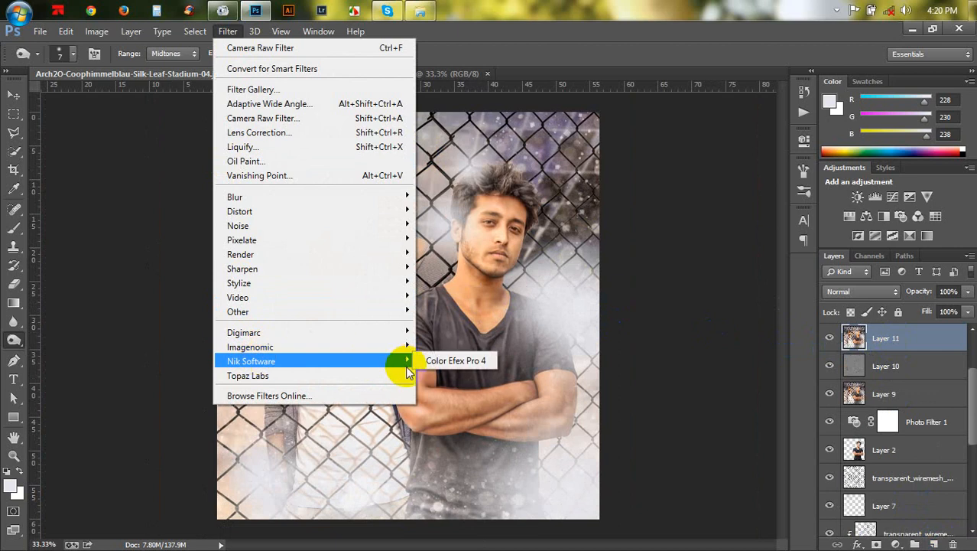
pyautogui.click(426, 362)
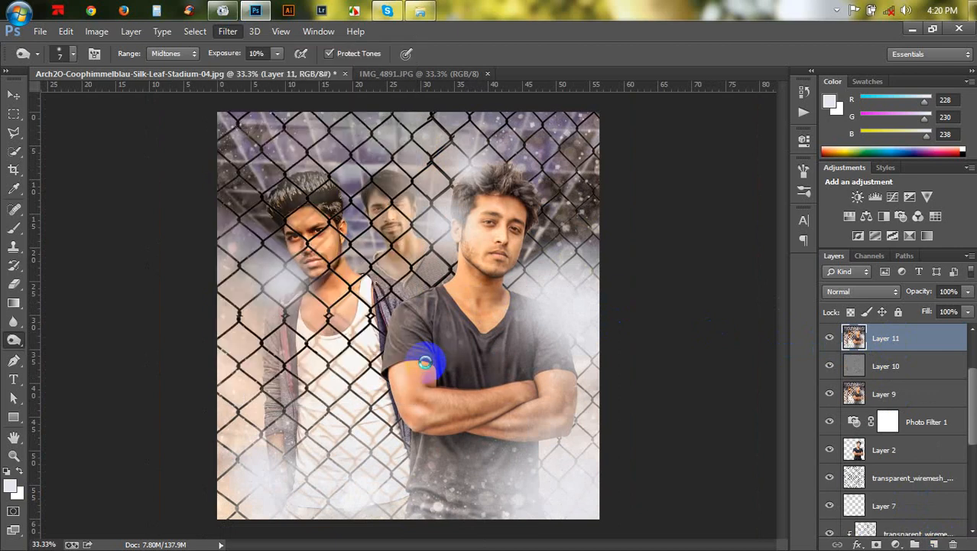
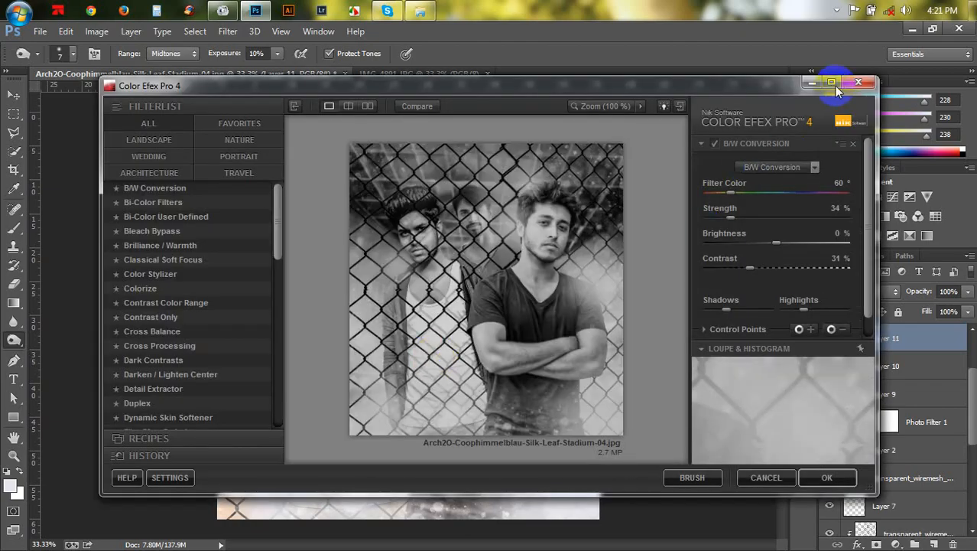
# - Apply the Detail Extractor filter with Detail Extractor 22%, Contrast 13% and Saturation 4%
pyautogui.click(833, 83)
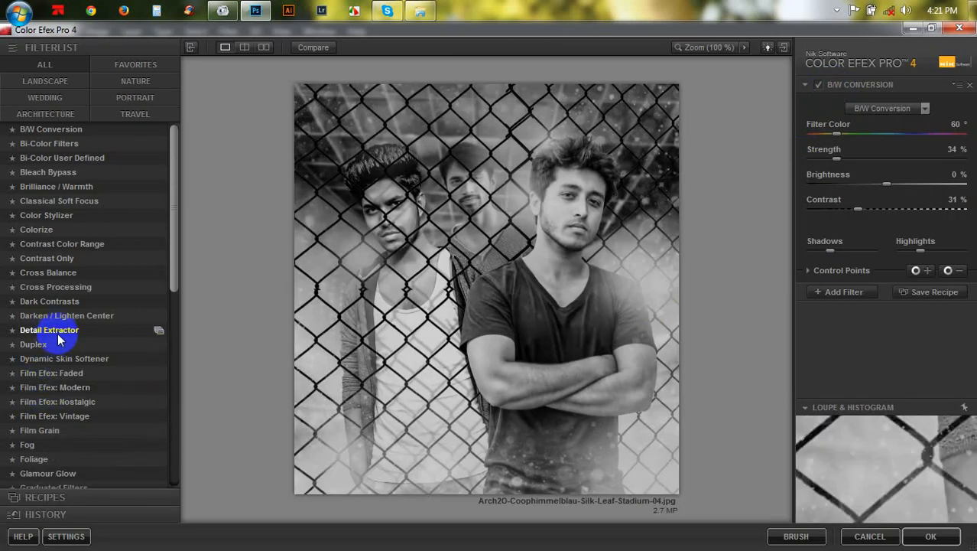
pyautogui.click(58, 333)
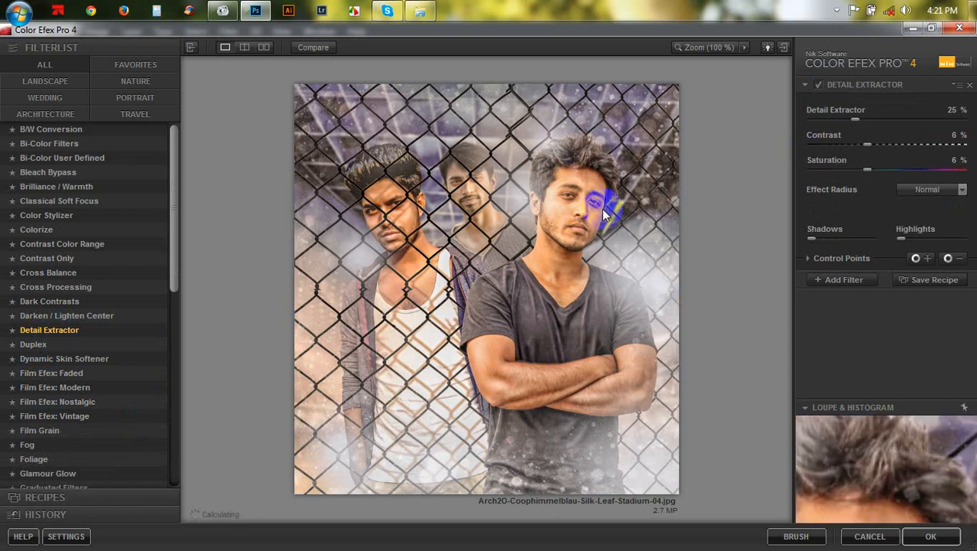
pyautogui.moveTo(867, 144)
pyautogui.mouseDown()
pyautogui.moveTo(808, 147)
pyautogui.moveTo(878, 155)
pyautogui.mouseUp()
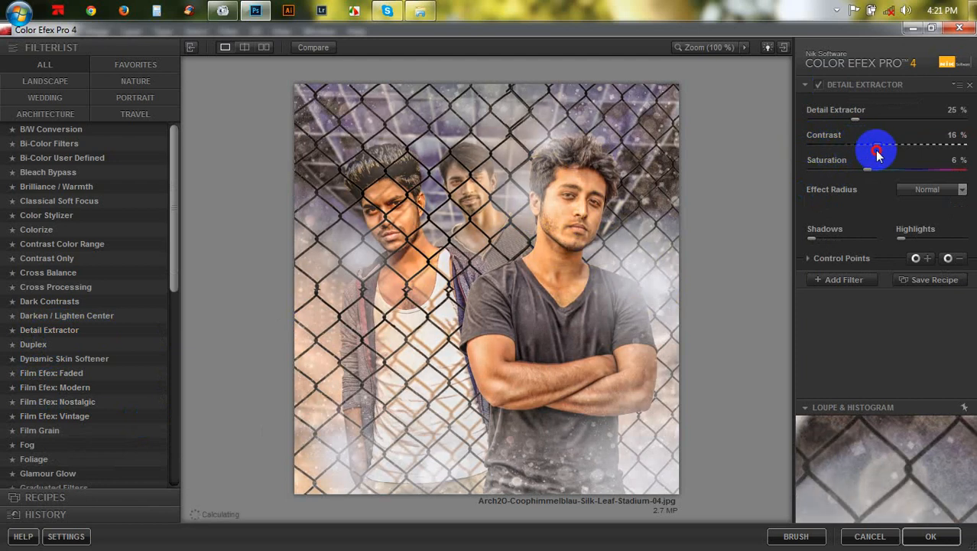
pyautogui.click(841, 119)
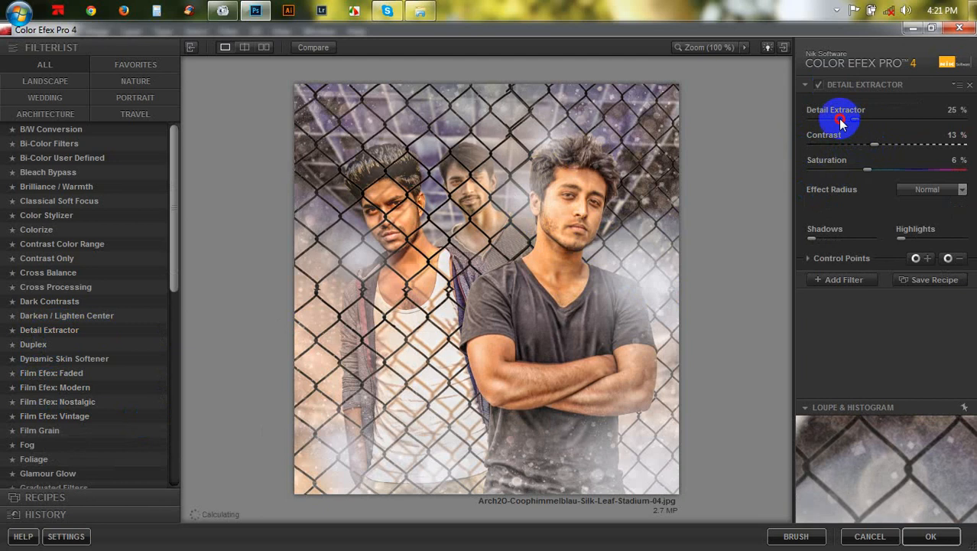
pyautogui.moveTo(839, 121); pyautogui.dragTo(891, 136)
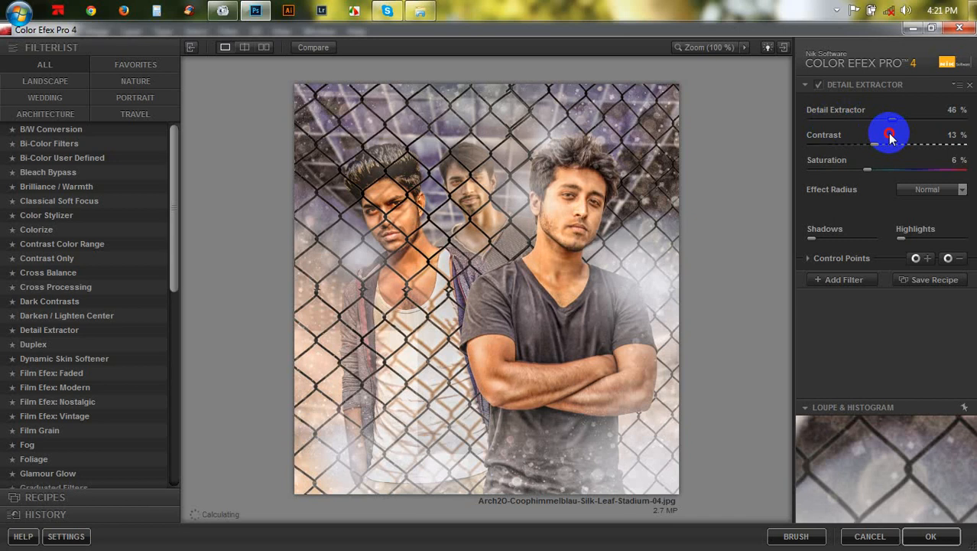
pyautogui.moveTo(866, 135); pyautogui.dragTo(847, 128)
pyautogui.moveTo(872, 171)
pyautogui.mouseDown()
pyautogui.moveTo(841, 168)
pyautogui.moveTo(863, 169)
pyautogui.mouseUp()
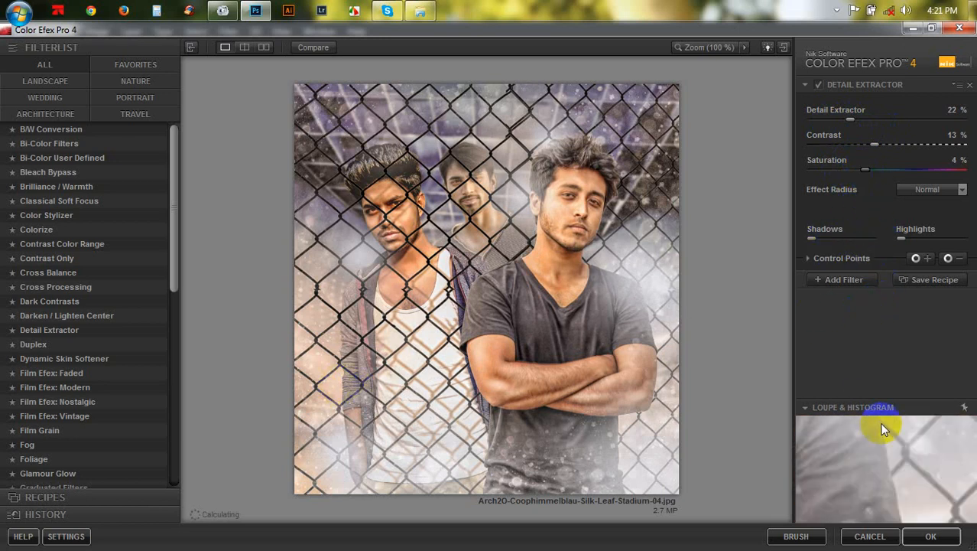
pyautogui.click(931, 536)
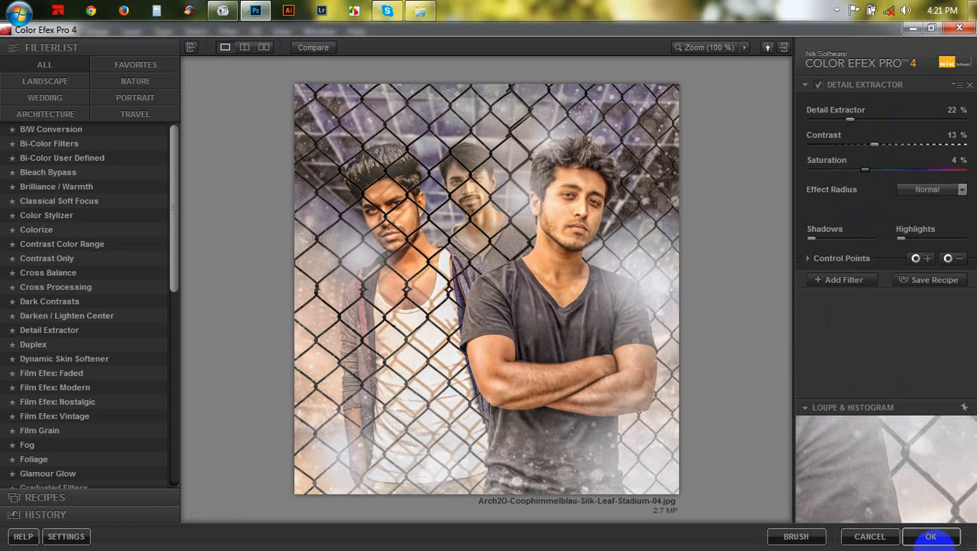
pyautogui.click(929, 538)
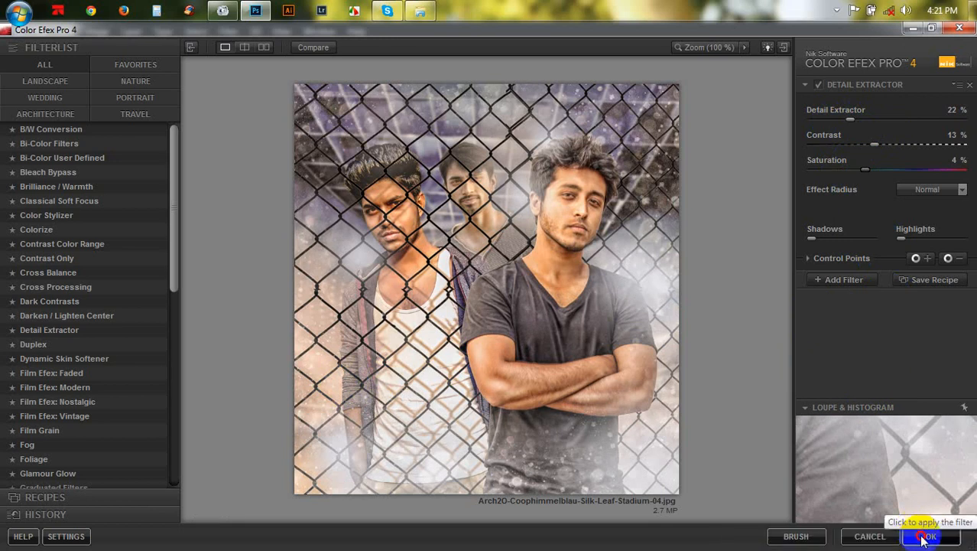
# - Reapply the Color Efex Pro 4 filter a second time to the stamped layer
pyautogui.click(650, 375)
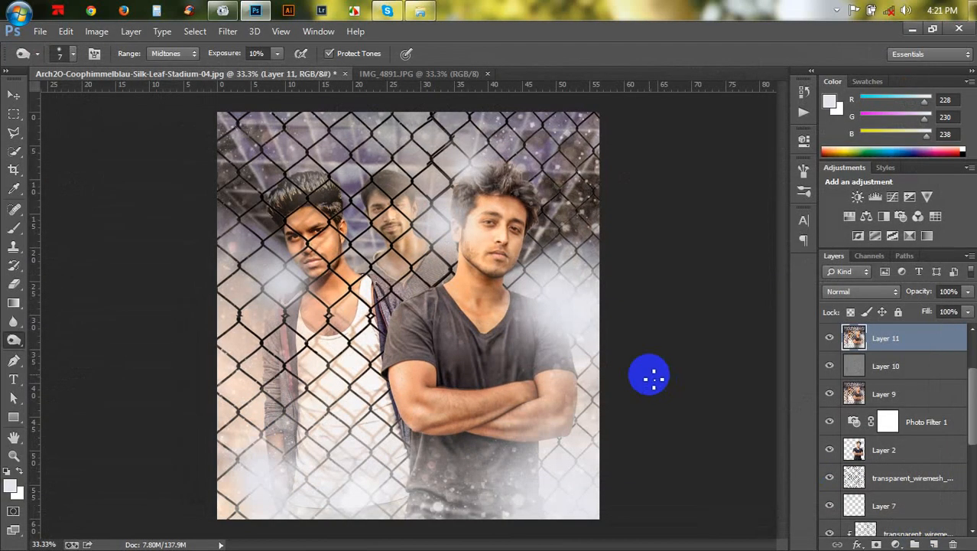
pyautogui.click(227, 31)
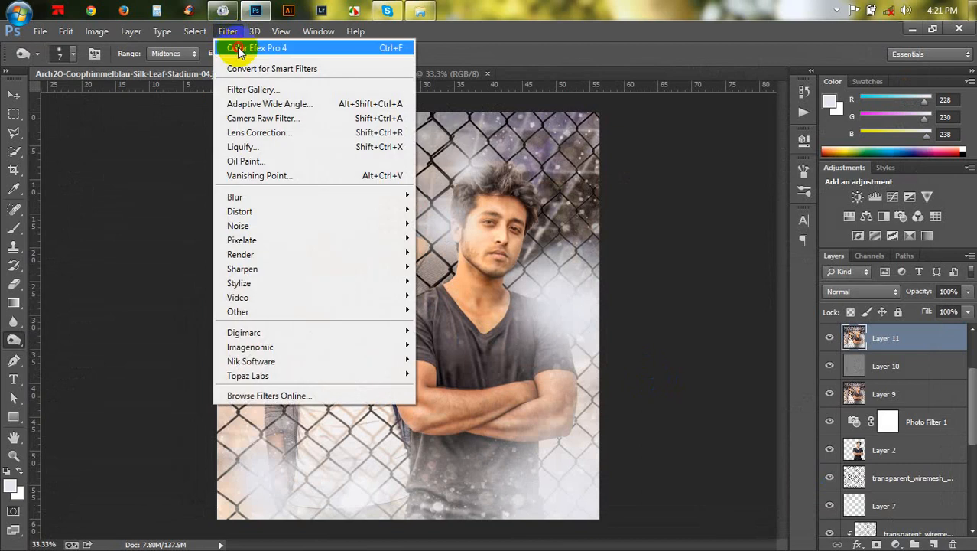
pyautogui.click(237, 48)
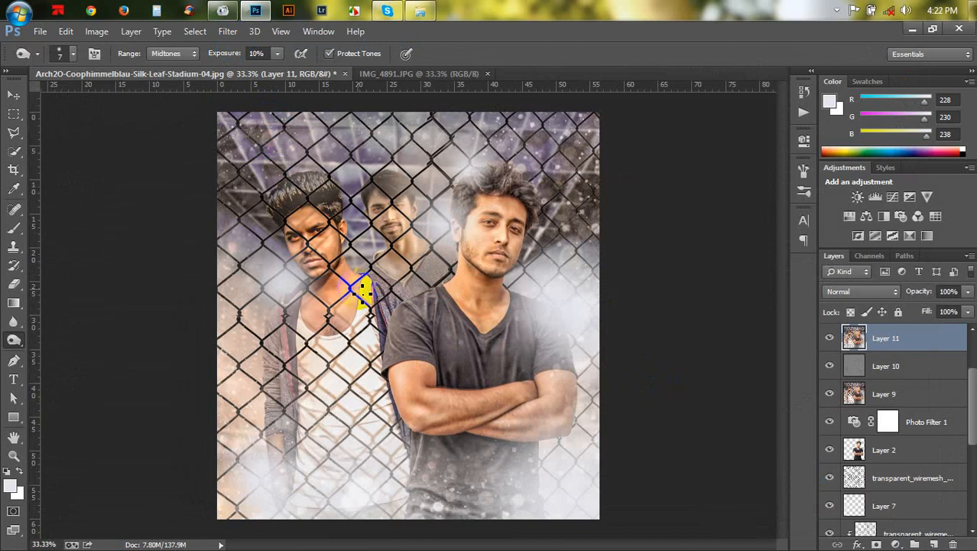
# - Try smudging the front man's upper arm with a 70 px Smudge tool at 50% strength
pyautogui.hotkey('ctrl', '+')
pyautogui.hotkey('ctrl', '+')
pyautogui.scroll(-2, 409, 299)
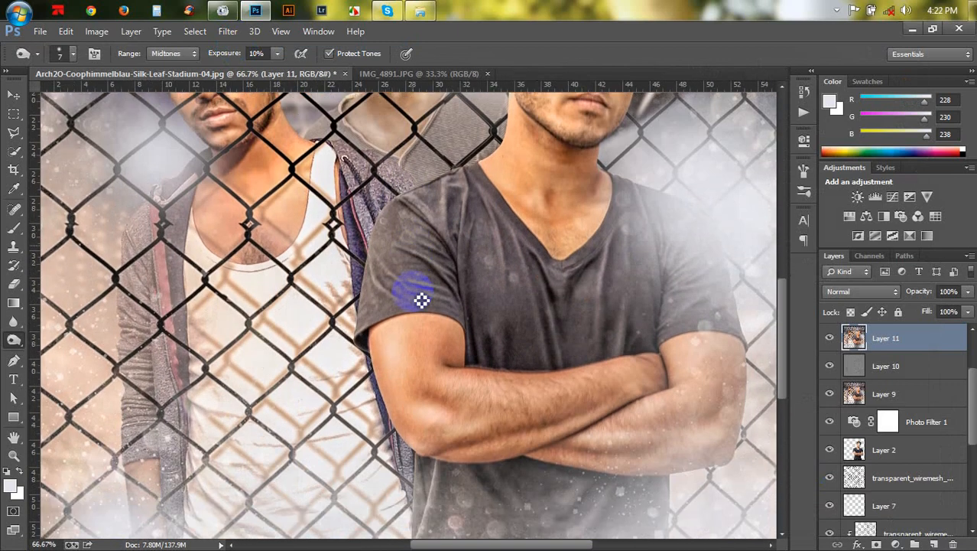
pyautogui.scroll(-2, 421, 299)
pyautogui.hotkey('ctrl', '+')
pyautogui.hotkey('ctrl', '+')
pyautogui.hotkey('ctrl', '+')
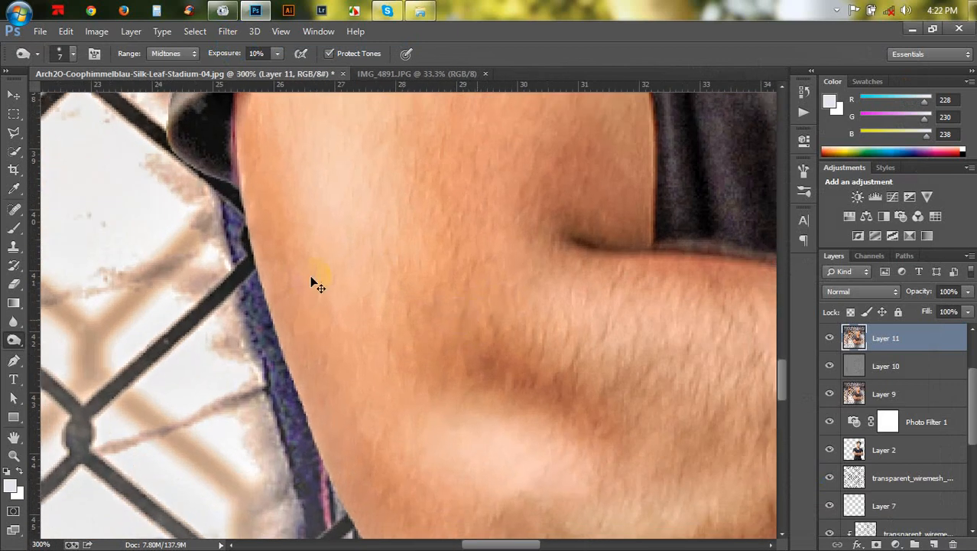
pyautogui.hotkey('ctrl', '-')
pyautogui.click(13, 94)
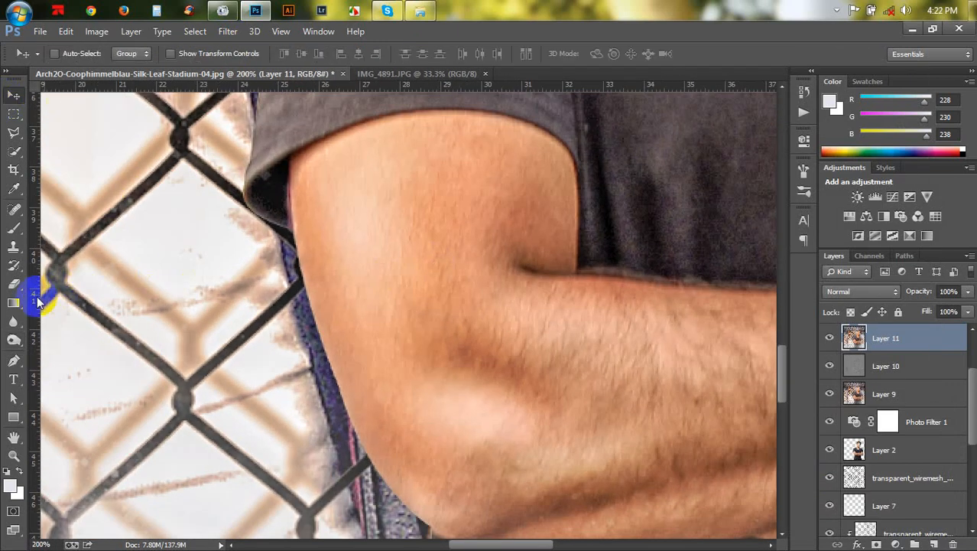
pyautogui.click(13, 246)
pyautogui.click(13, 321)
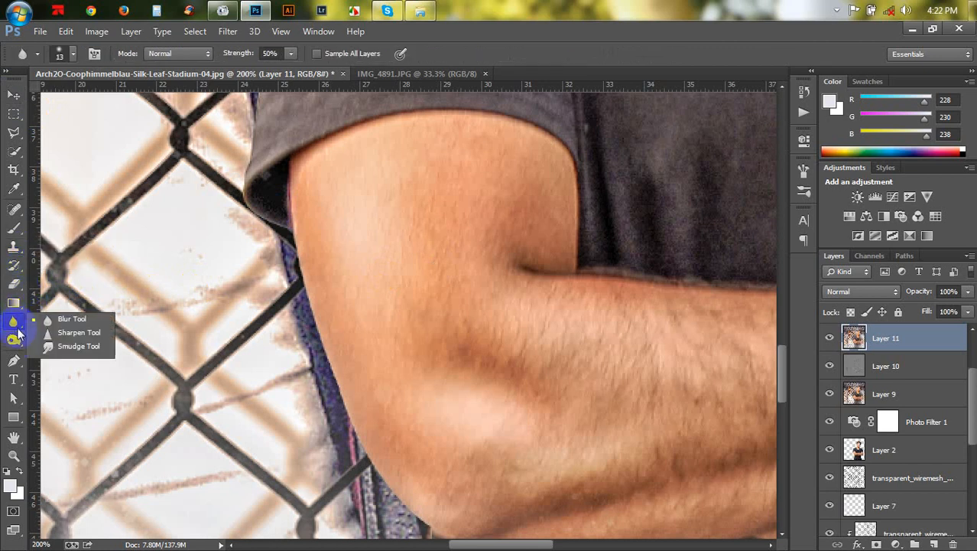
pyautogui.click(65, 349)
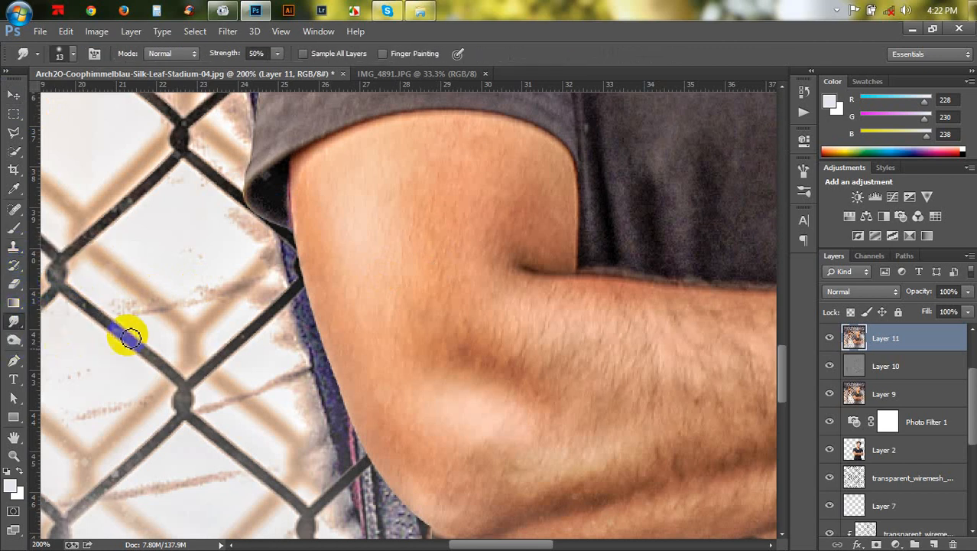
pyautogui.press(']')
pyautogui.press(']')
pyautogui.press(']')
pyautogui.press(']')
pyautogui.press(']')
pyautogui.press(']')
pyautogui.press(']')
pyautogui.press(']')
pyautogui.press(']')
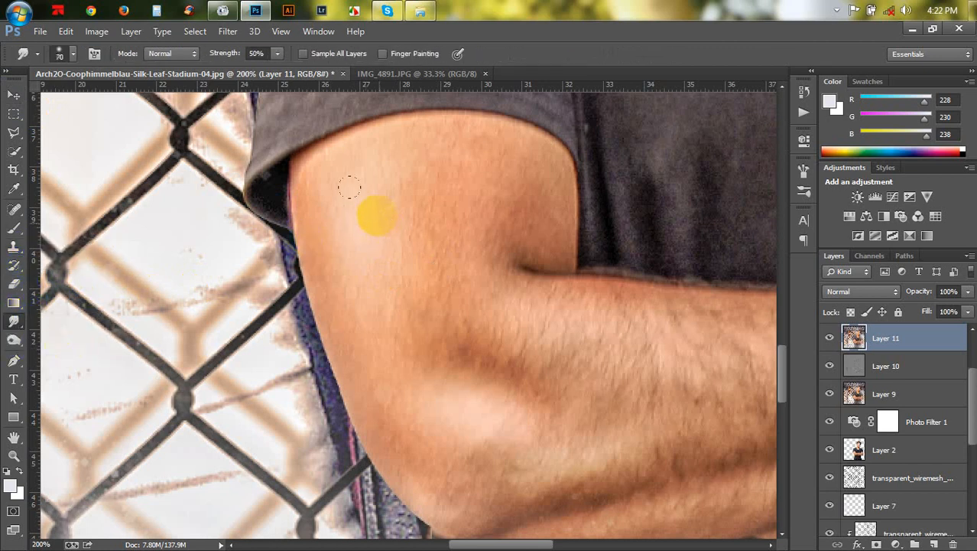
pyautogui.moveTo(375, 231)
pyautogui.mouseDown()
pyautogui.moveTo(369, 210)
pyautogui.moveTo(387, 184)
pyautogui.moveTo(499, 150)
pyautogui.moveTo(432, 212)
pyautogui.moveTo(456, 207)
pyautogui.mouseUp()
pyautogui.press('[')
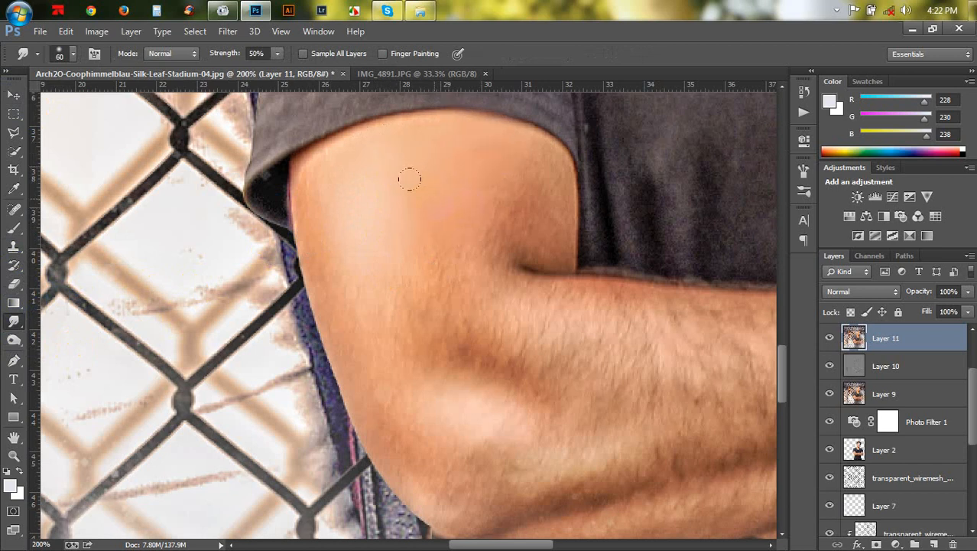
# - Undo the smudge stroke and step back in history
pyautogui.hotkey('ctrl', 'z')
pyautogui.hotkey('ctrl', 'alt', 'z')
pyautogui.hotkey('ctrl', 'alt', 'z')
# - Apply Imagenomic Portraiture with the Smoothing: High preset to the stamped layer
pyautogui.click(227, 32)
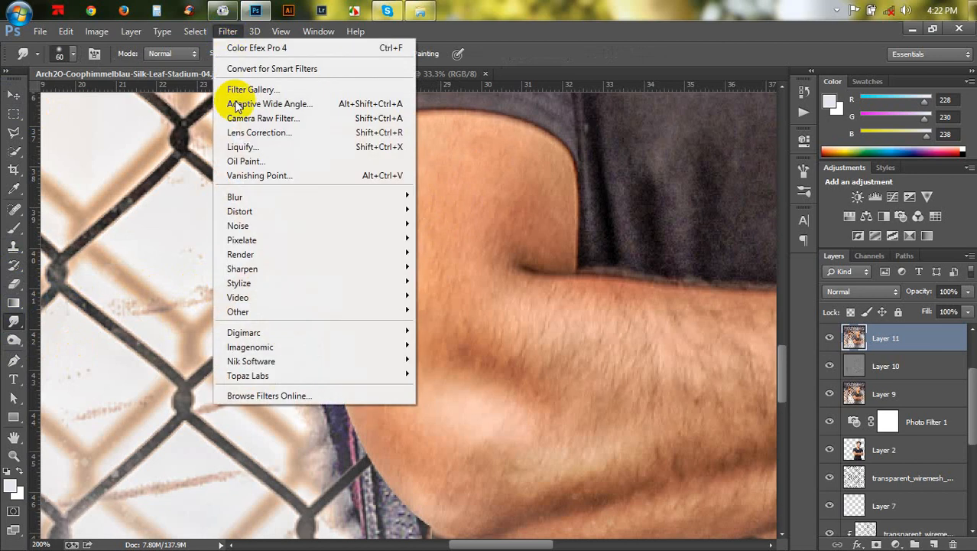
pyautogui.moveTo(277, 346)
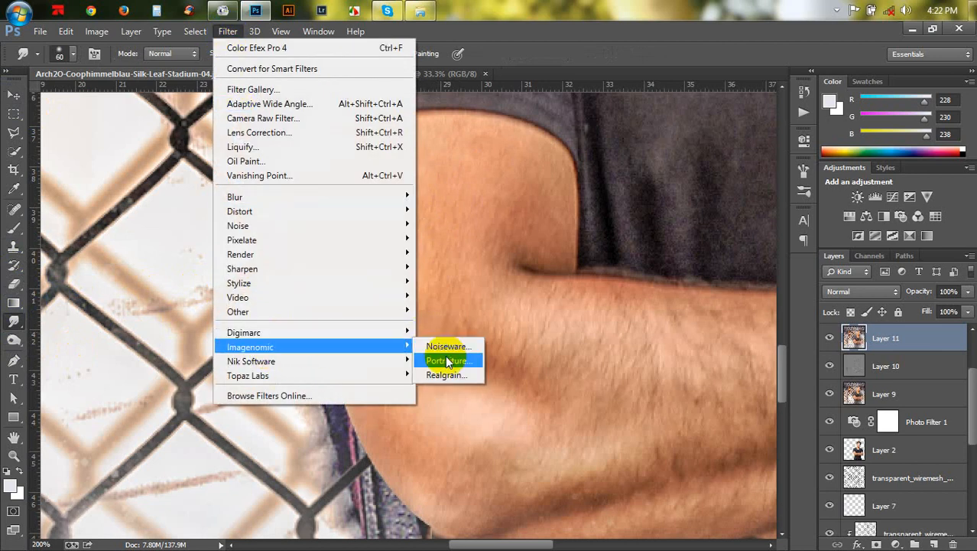
pyautogui.click(448, 361)
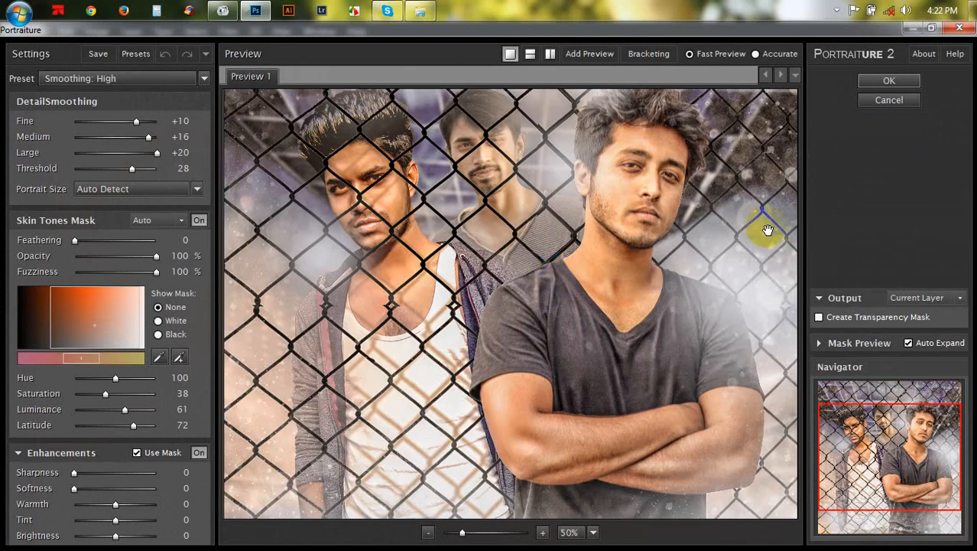
pyautogui.click(875, 81)
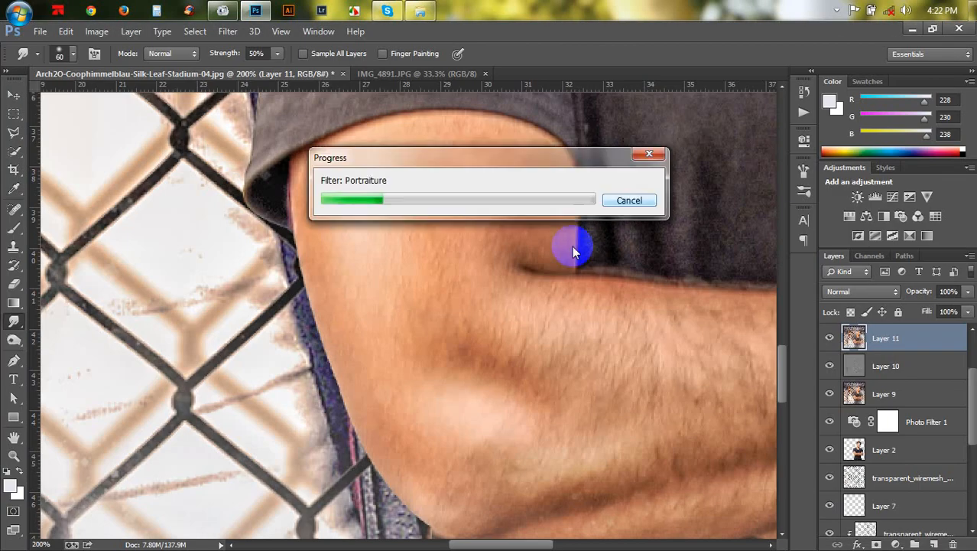
# - Open the Imagenomic Noiseware filter and accept its licence agreement
pyautogui.hotkey('ctrl', '-')
pyautogui.hotkey('ctrl', '-')
pyautogui.hotkey('ctrl', '-')
pyautogui.hotkey('ctrl', '-')
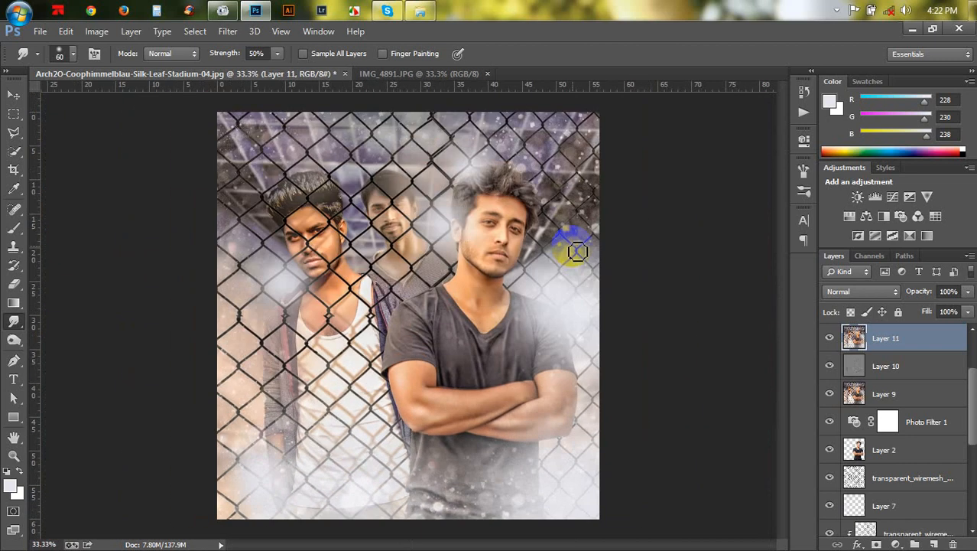
pyautogui.click(227, 35)
pyautogui.moveTo(322, 346)
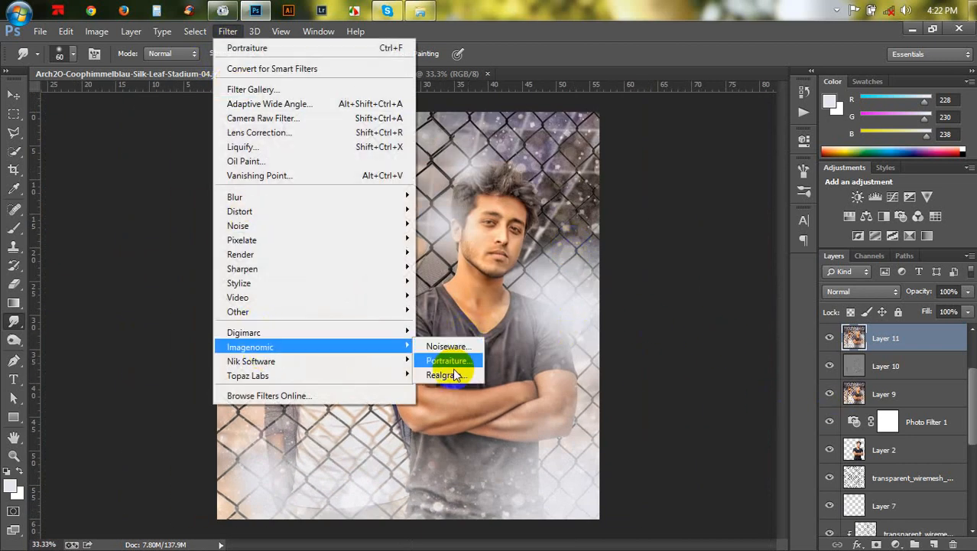
pyautogui.click(544, 286)
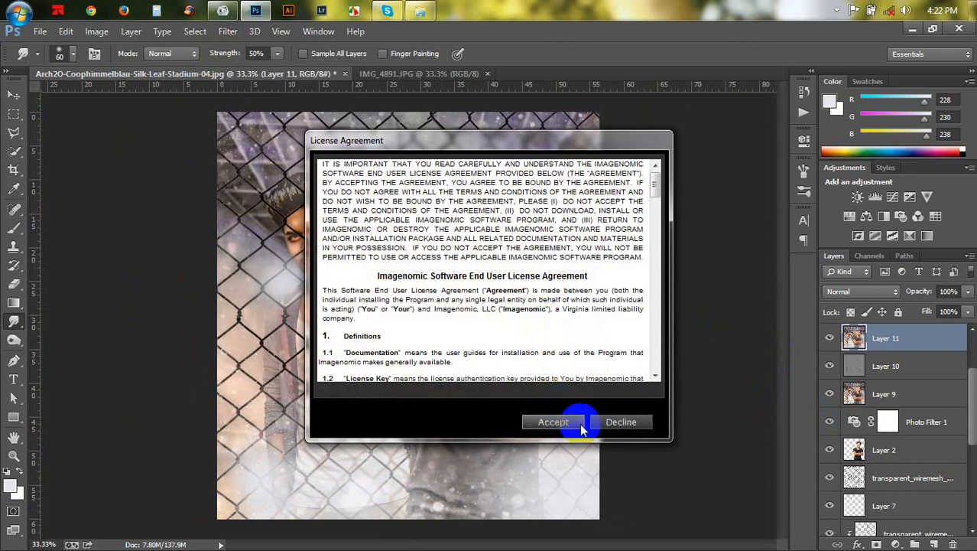
pyautogui.click(562, 422)
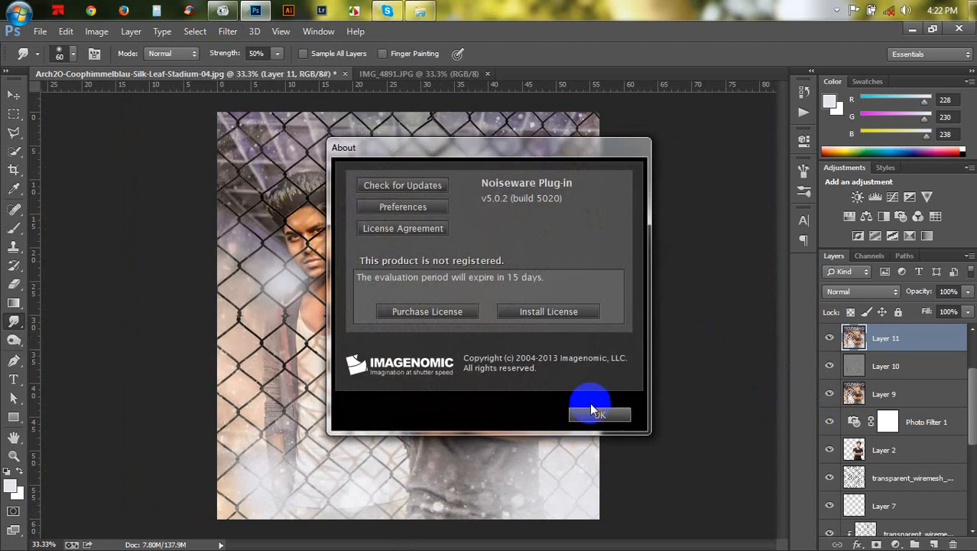
pyautogui.click(525, 312)
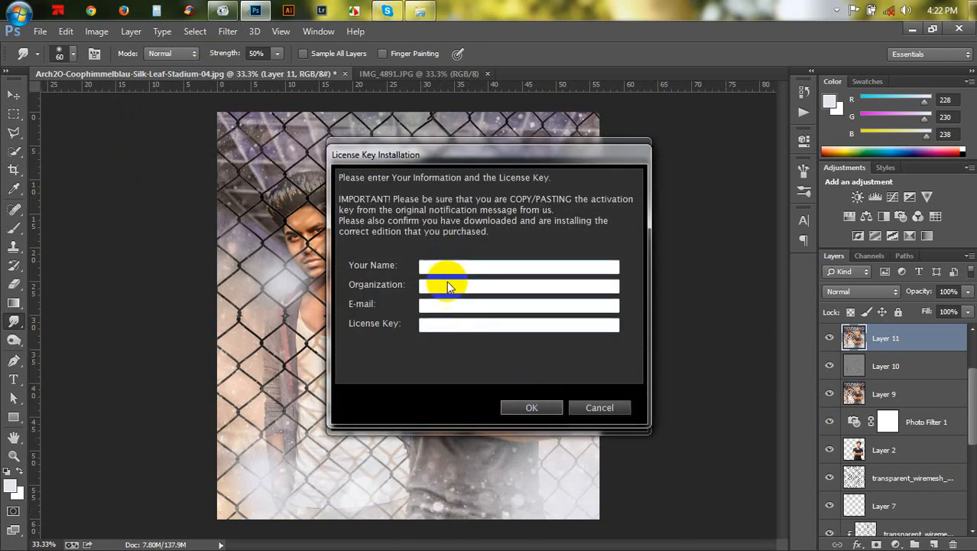
pyautogui.click(514, 408)
pyautogui.click(534, 341)
pyautogui.click(597, 408)
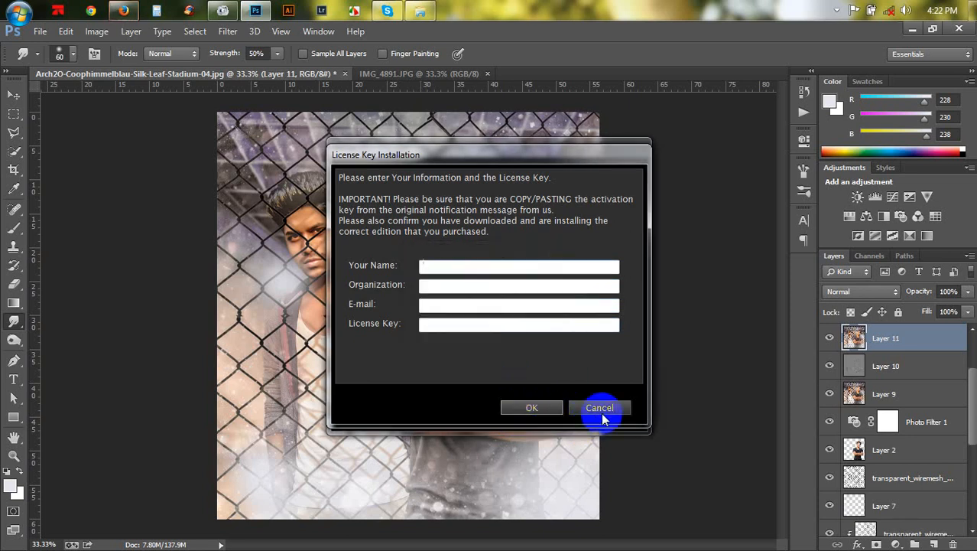
# - Apply Noiseware with the Default preset
pyautogui.click(601, 415)
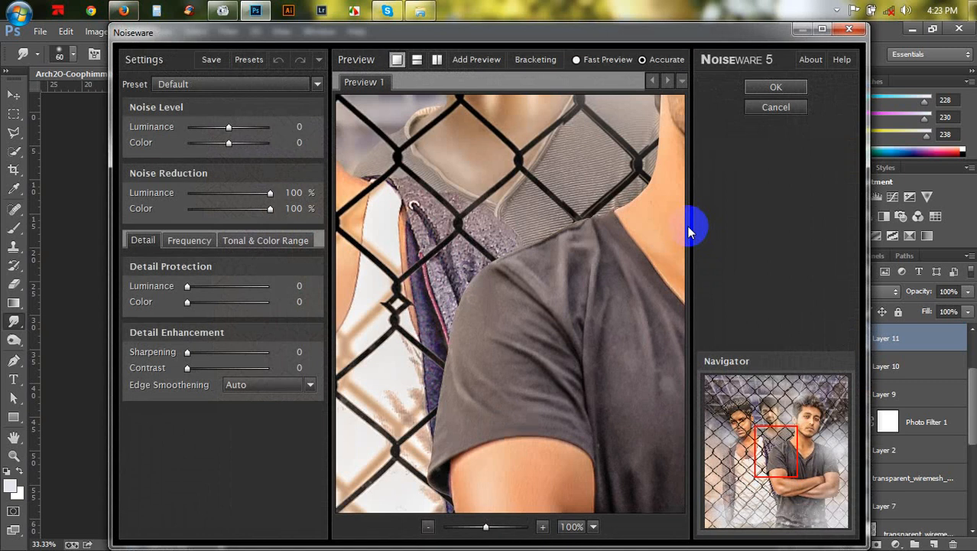
pyautogui.click(777, 86)
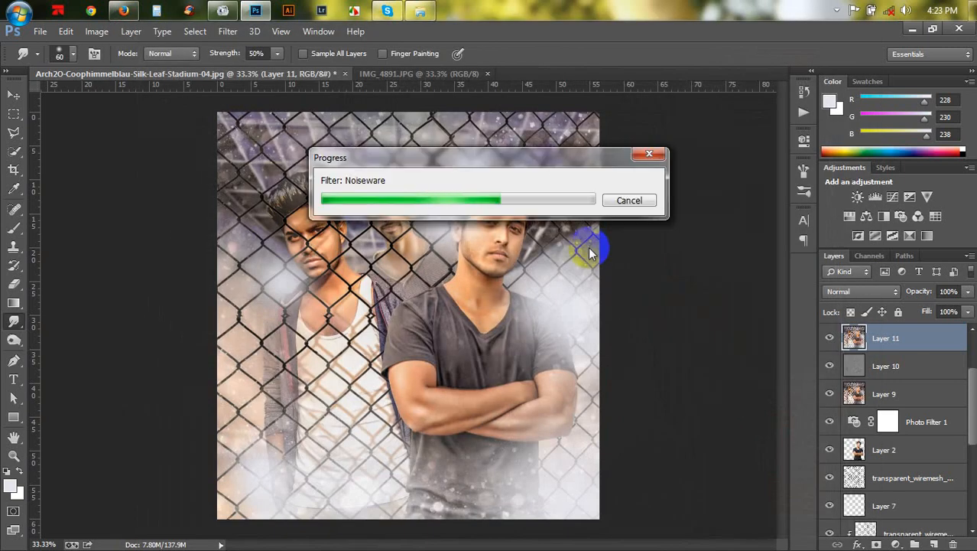
# - Compare the image before and after Noiseware using the History panel
pyautogui.hotkey('ctrl', '+')
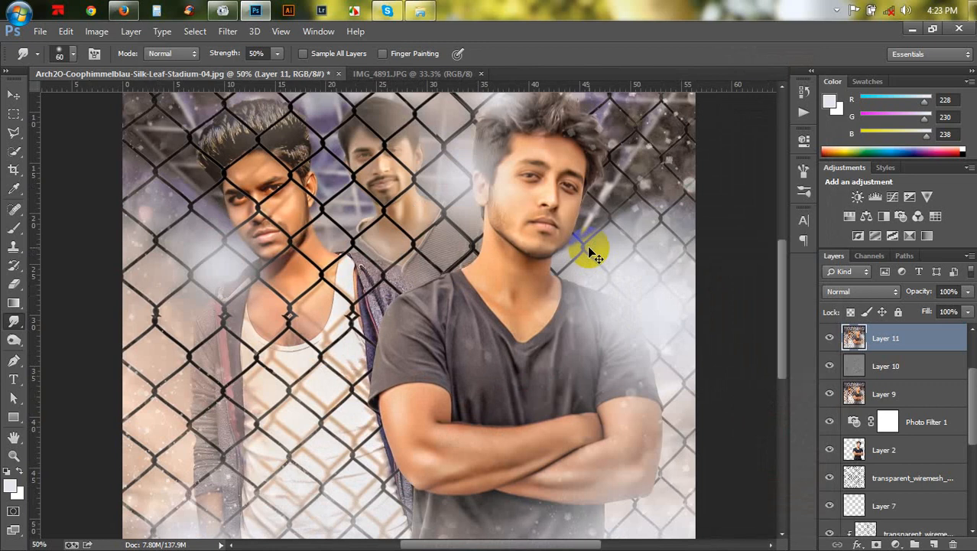
pyautogui.click(806, 91)
pyautogui.moveTo(697, 379); pyautogui.dragTo(696, 399)
pyautogui.click(703, 375)
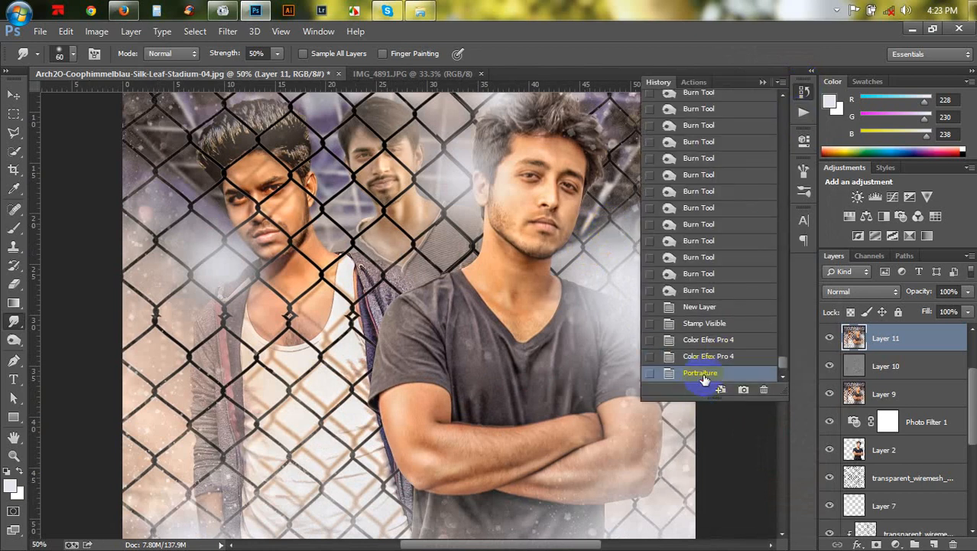
pyautogui.hotkey('ctrl', 'z')
pyautogui.click(764, 84)
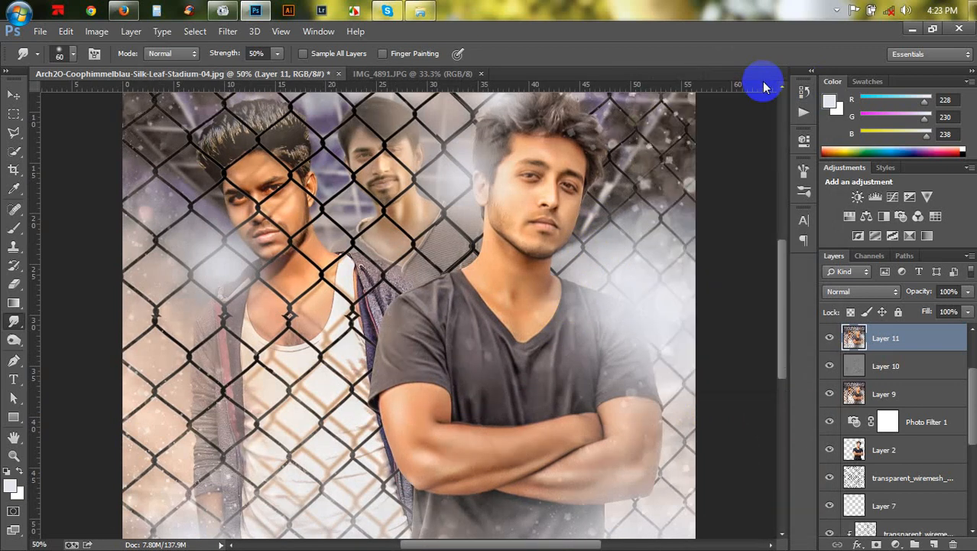
# - Open Color Efex Pro 4 on the stamped layer and choose the Tonal Contrast filter
pyautogui.hotkey('ctrl', '-')
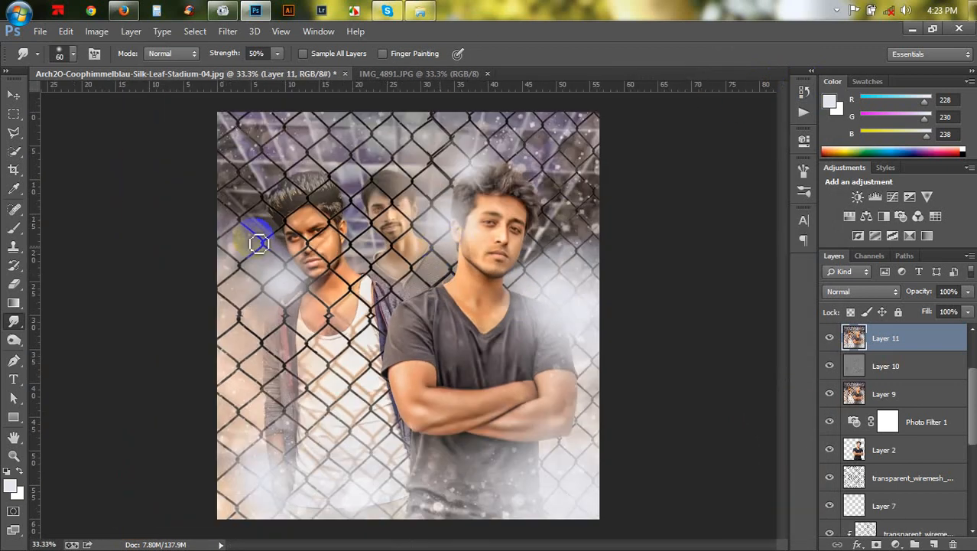
pyautogui.click(14, 94)
pyautogui.click(228, 32)
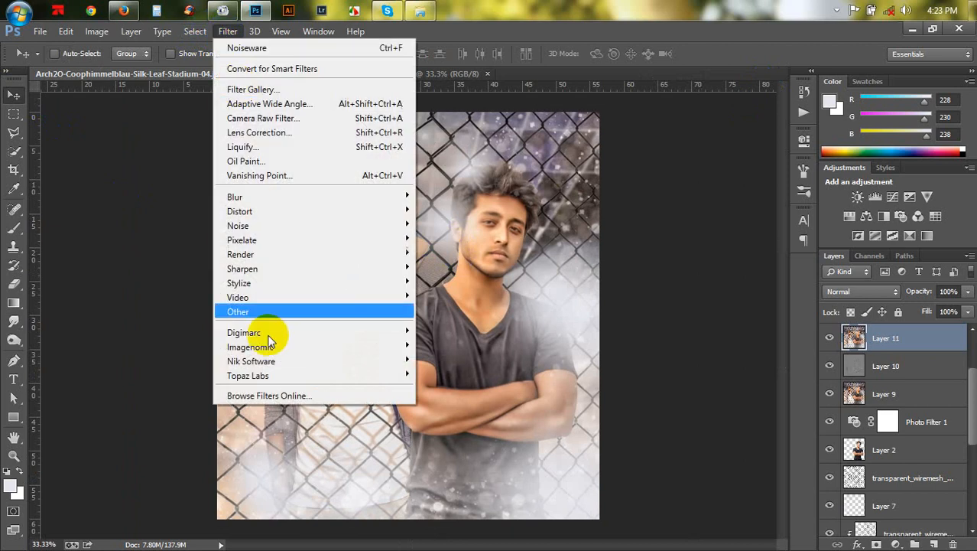
pyautogui.moveTo(272, 361)
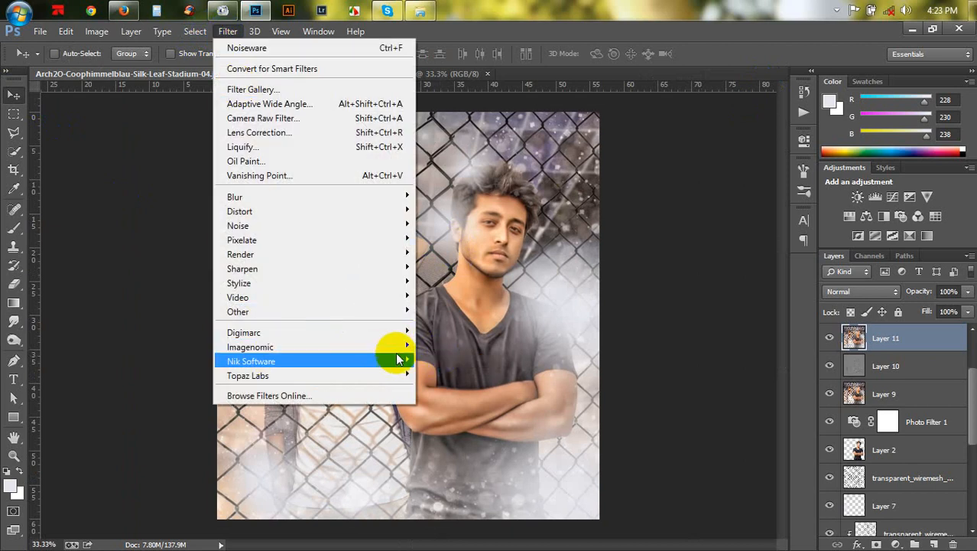
pyautogui.click(475, 365)
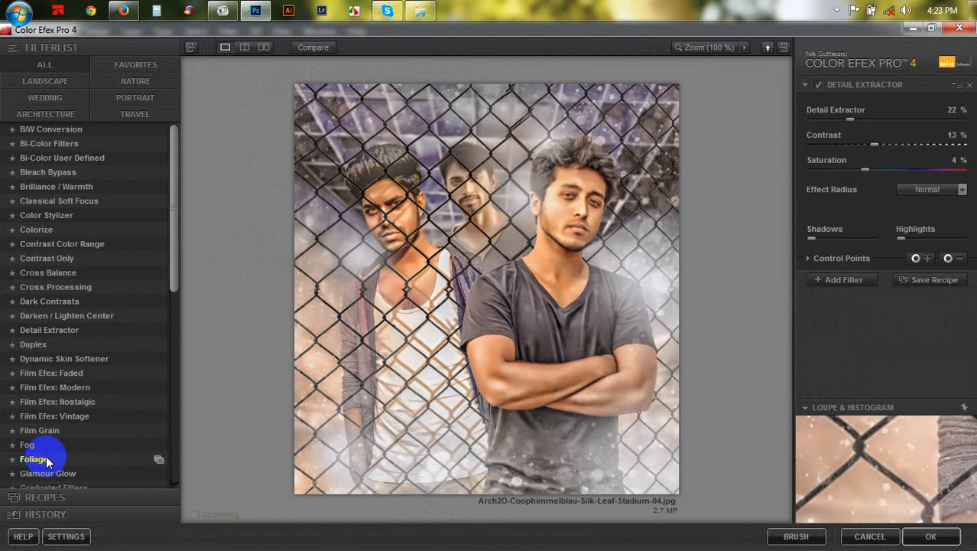
pyautogui.moveTo(165, 281); pyautogui.dragTo(147, 462)
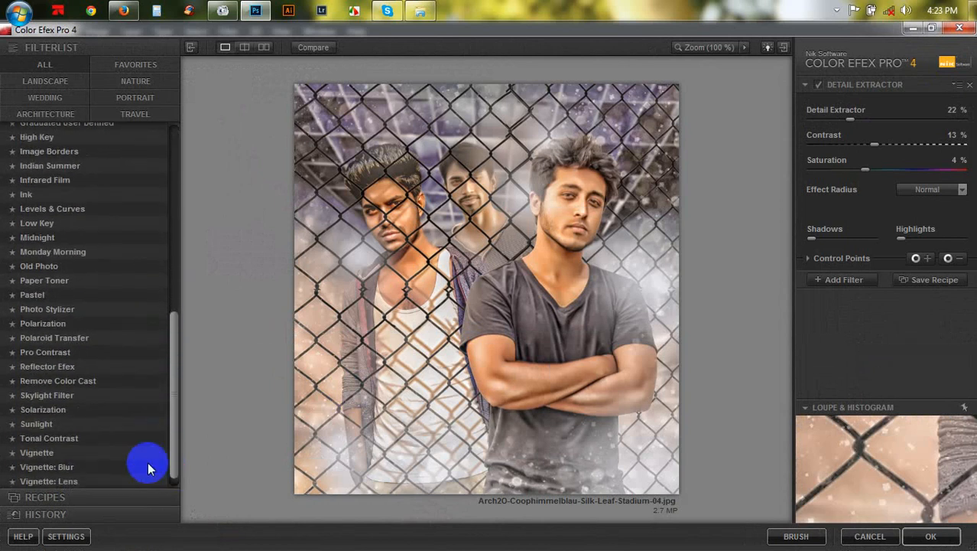
pyautogui.click(68, 441)
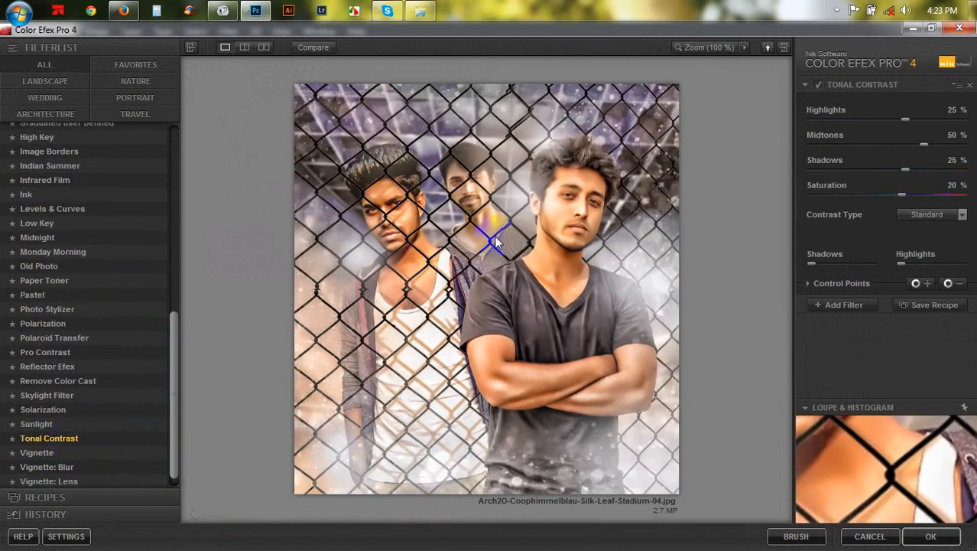
# - Set Tonal Contrast Highlights to -19, Shadows to -37, Saturation to 22, lower the Midtones, and apply it
pyautogui.moveTo(906, 120); pyautogui.dragTo(839, 117)
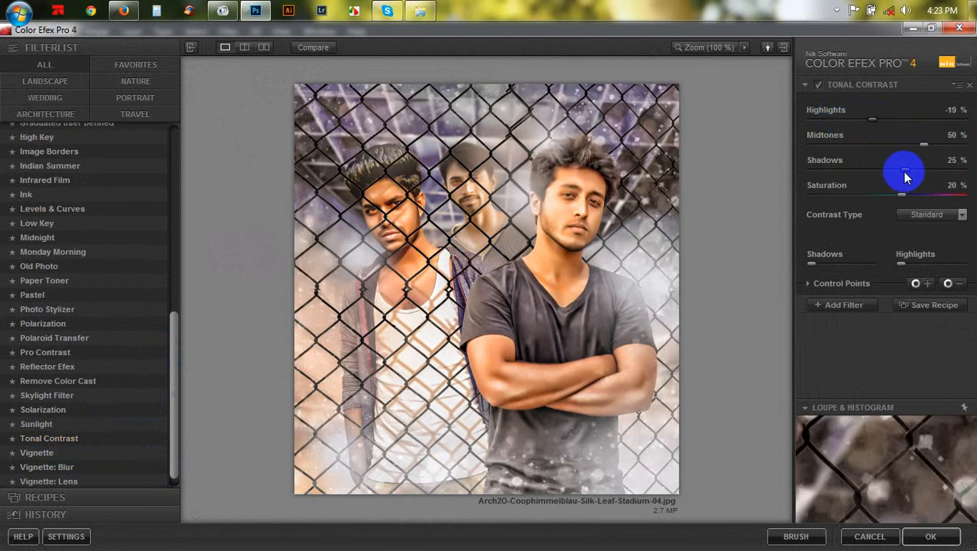
pyautogui.moveTo(905, 171); pyautogui.dragTo(858, 168)
pyautogui.moveTo(901, 192)
pyautogui.mouseDown()
pyautogui.moveTo(873, 198)
pyautogui.moveTo(904, 197)
pyautogui.mouseUp()
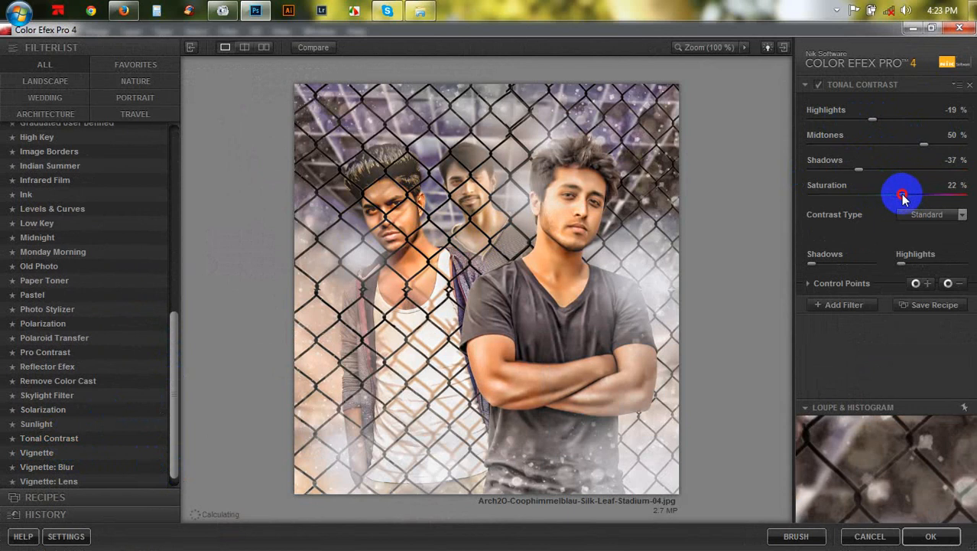
pyautogui.moveTo(910, 145); pyautogui.dragTo(889, 146)
pyautogui.click(931, 536)
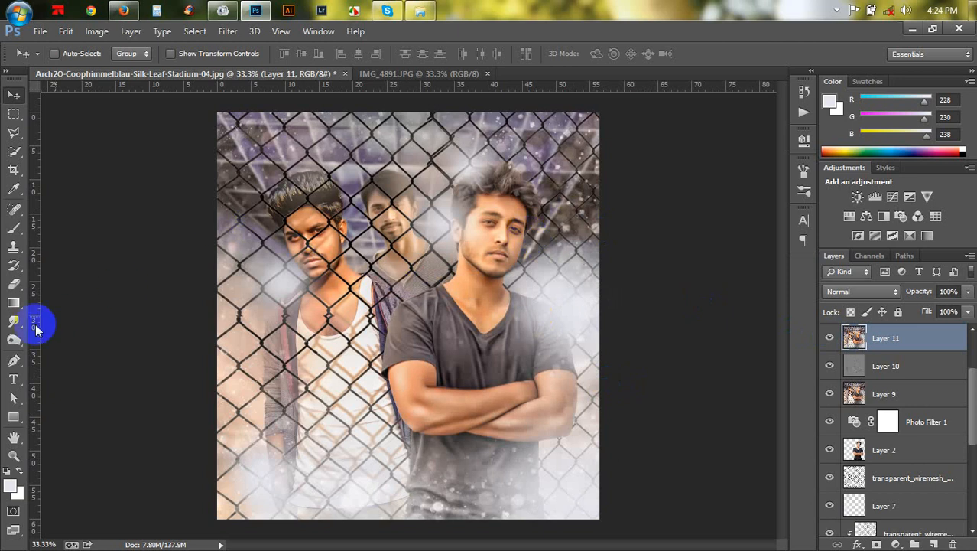
# - Add a Brightness/Contrast adjustment layer with Contrast 59 and Brightness -9
pyautogui.click(13, 380)
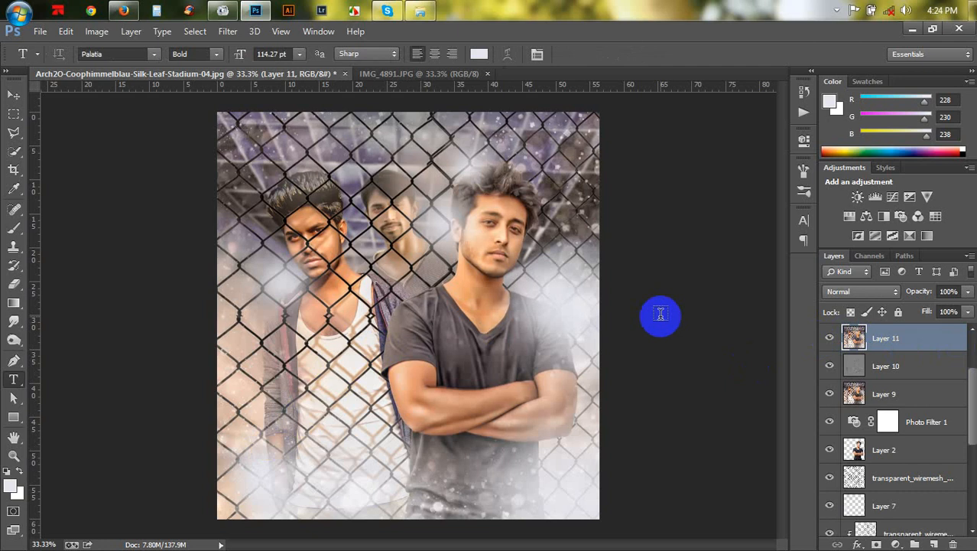
pyautogui.moveTo(896, 544); pyautogui.dragTo(860, 284)
pyautogui.moveTo(683, 238); pyautogui.dragTo(732, 248)
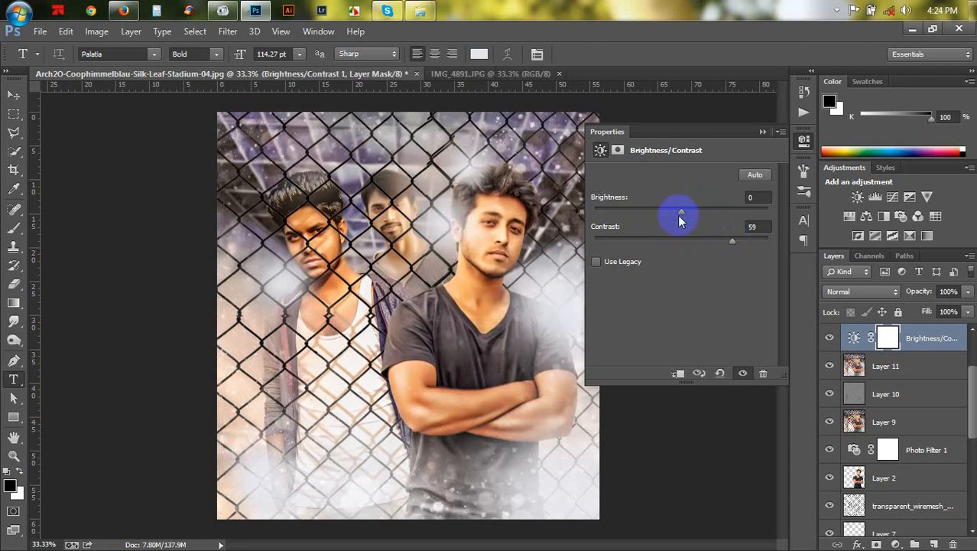
pyautogui.moveTo(678, 211); pyautogui.dragTo(675, 217)
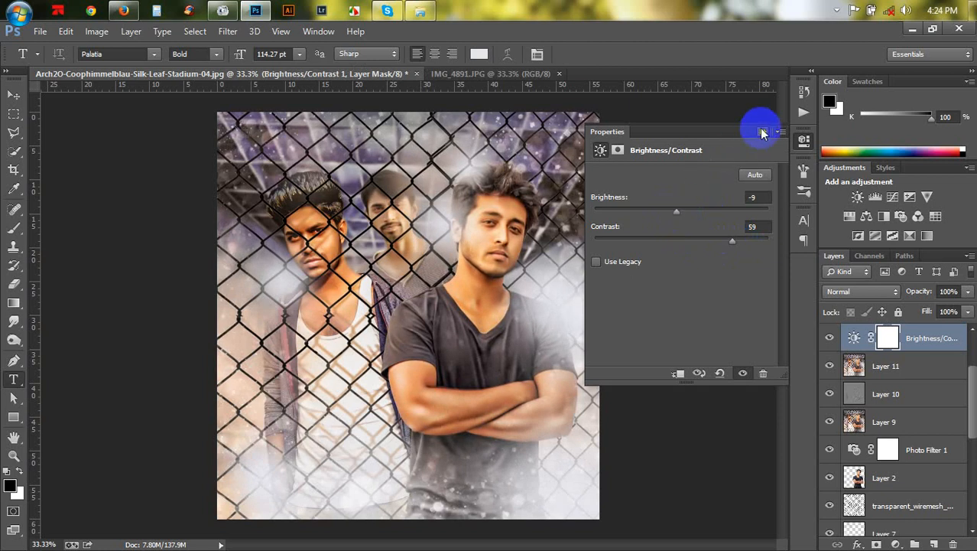
# - Revert the document to the Portraiture history state and close the History panel
pyautogui.click(802, 98)
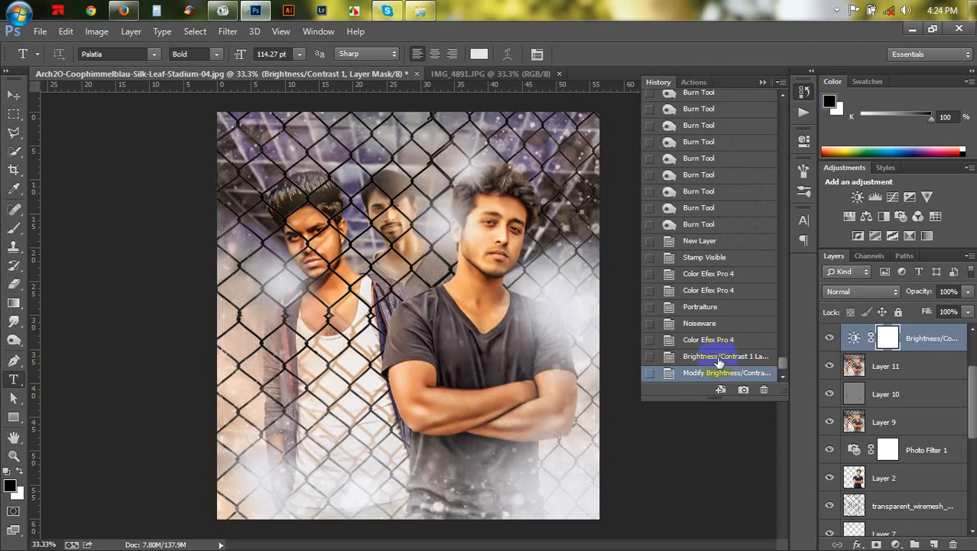
pyautogui.click(709, 291)
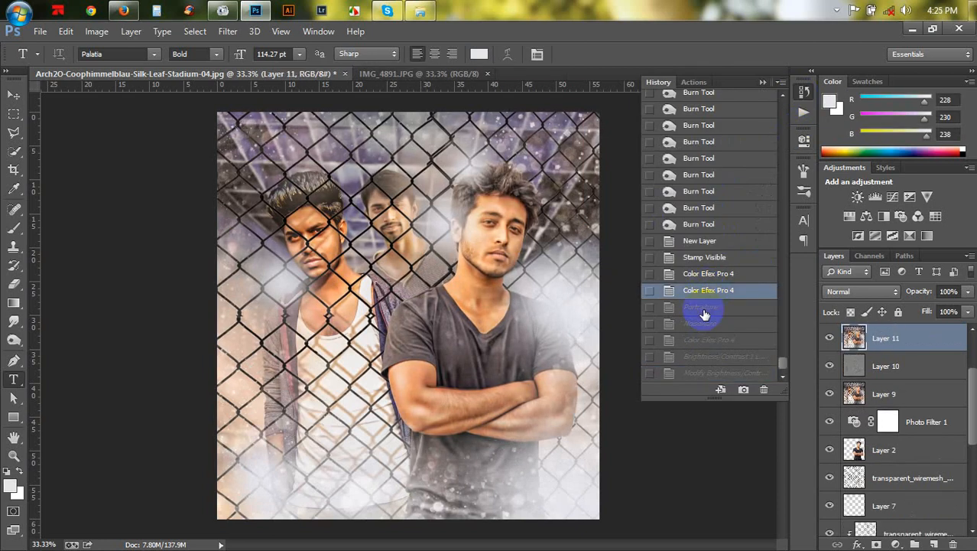
pyautogui.click(704, 310)
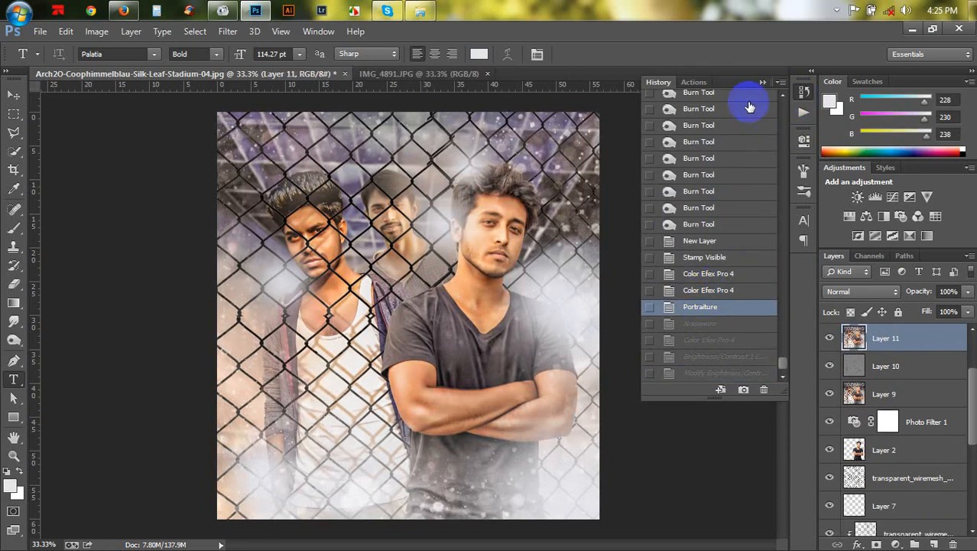
pyautogui.click(761, 84)
# - Add a Warming Filter (85) Photo Filter adjustment layer with density 33%
pyautogui.click(895, 544)
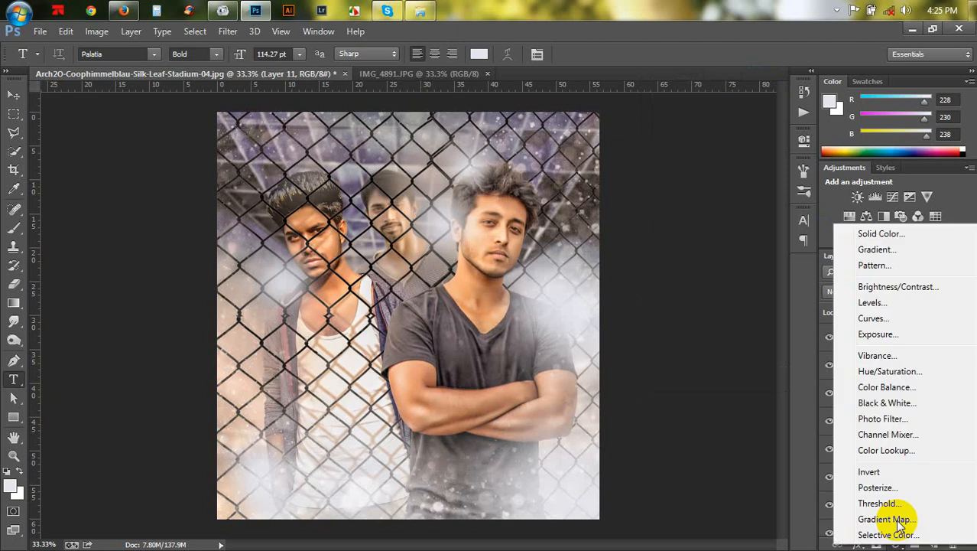
pyautogui.click(883, 419)
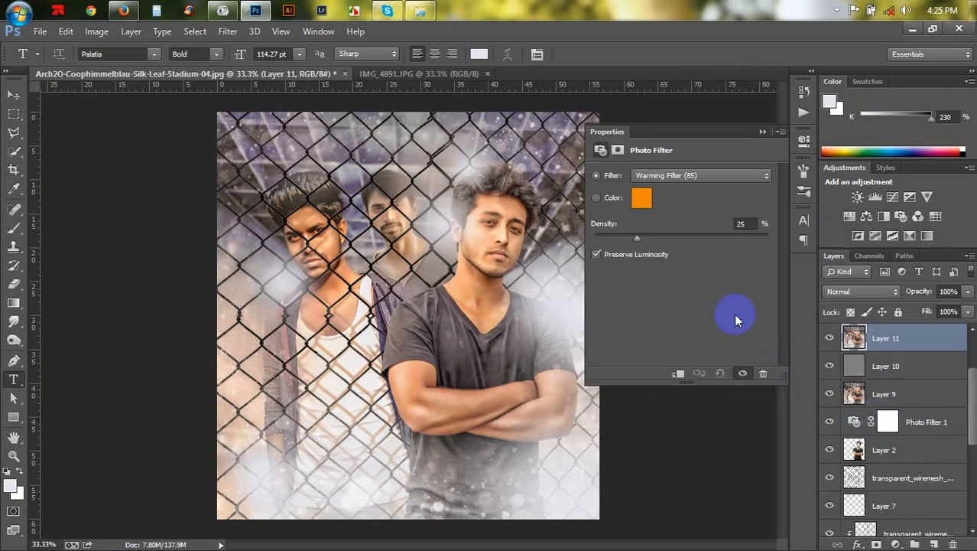
pyautogui.moveTo(638, 242); pyautogui.dragTo(653, 241)
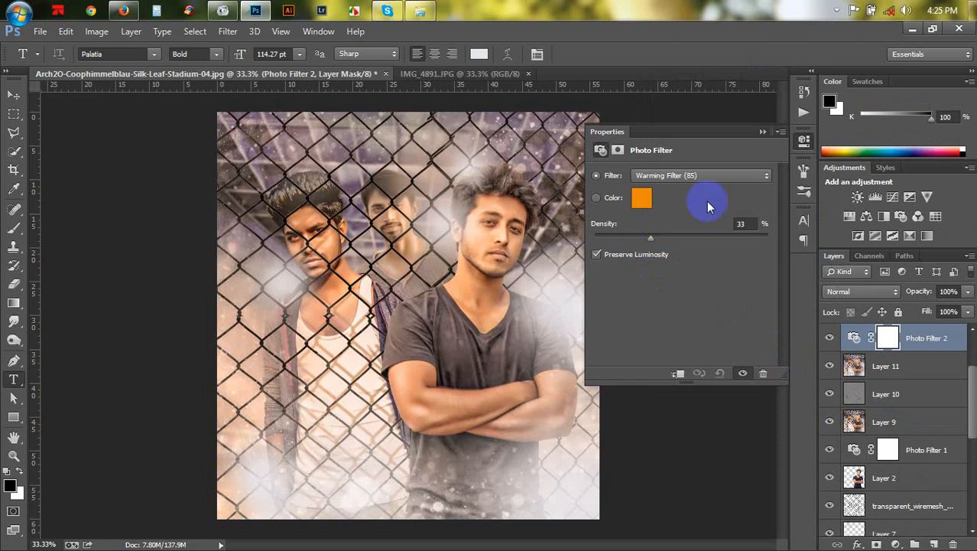
pyautogui.click(763, 131)
# - Add a Vibrance adjustment layer with Vibrance +20 and Saturation +2
pyautogui.click(896, 544)
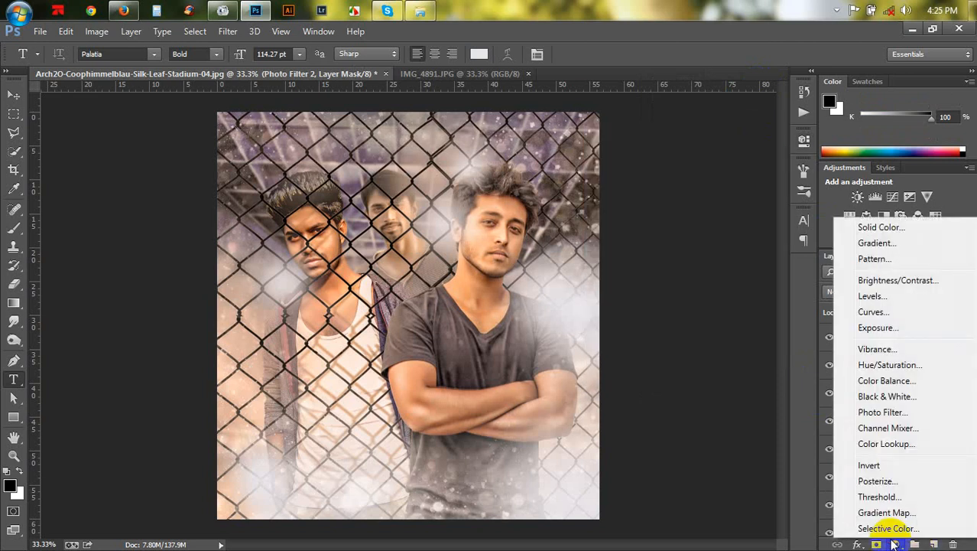
pyautogui.click(876, 349)
pyautogui.moveTo(681, 218)
pyautogui.mouseDown()
pyautogui.moveTo(697, 222)
pyautogui.moveTo(684, 219)
pyautogui.mouseUp()
pyautogui.moveTo(682, 189); pyautogui.dragTo(699, 193)
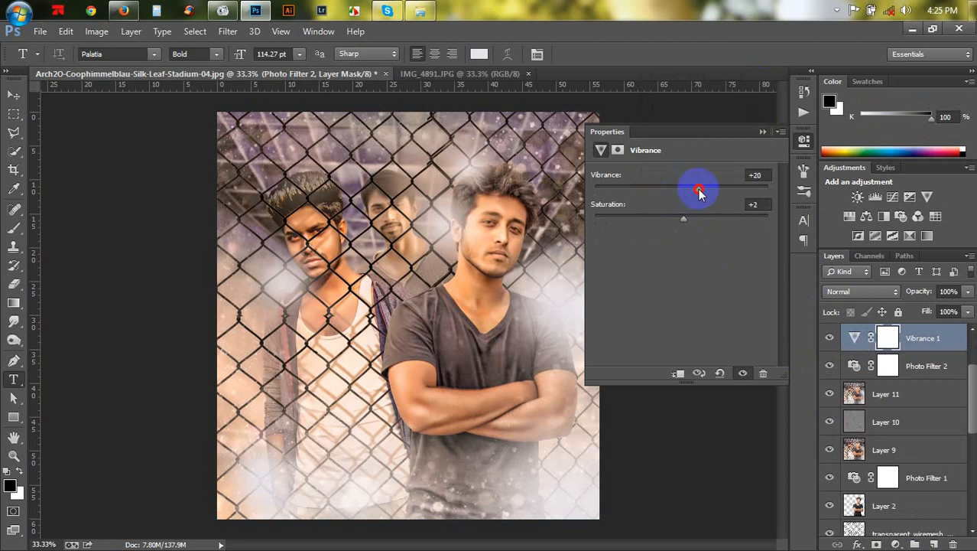
pyautogui.click(762, 132)
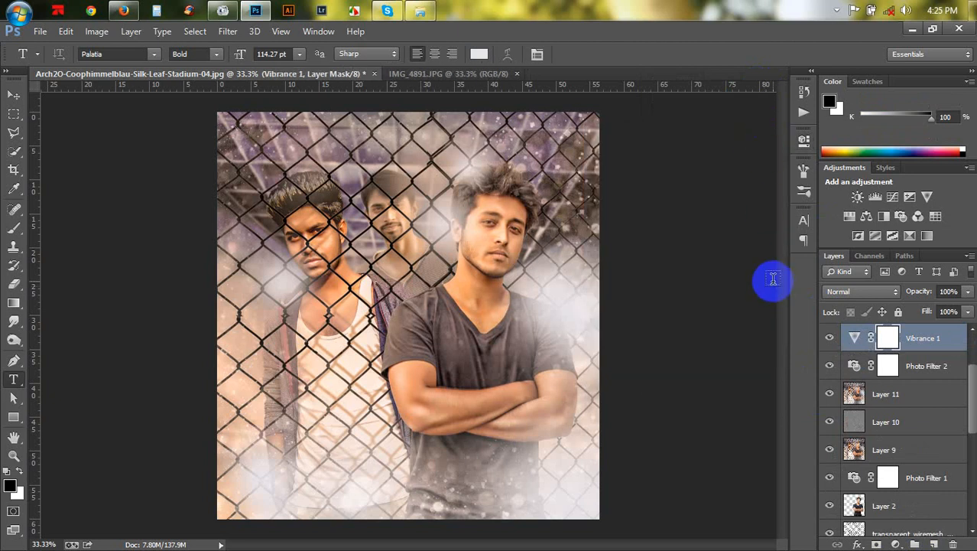
# - Type the title "Brothers" across the lower middle of the image and set its colour to red f30404
pyautogui.click(289, 434)
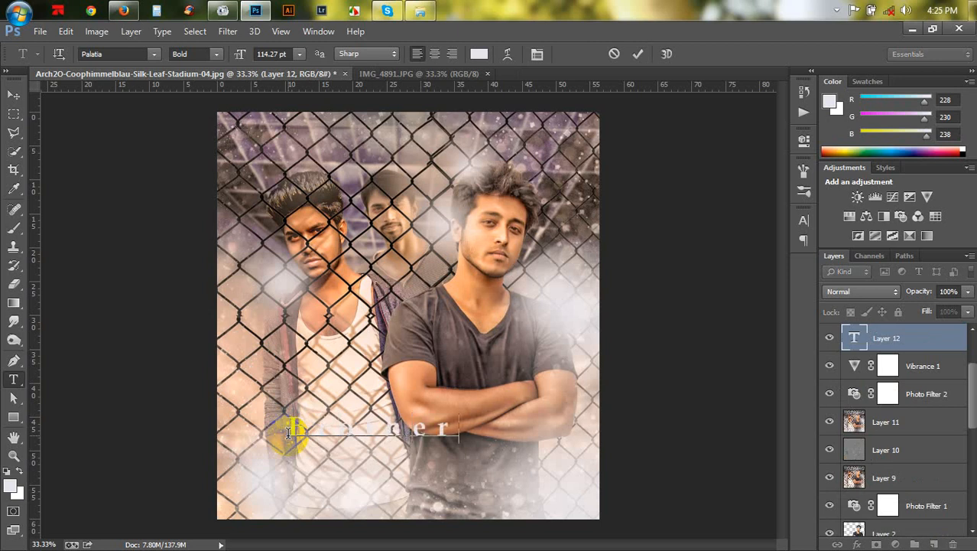
pyautogui.doubleClick(289, 432)
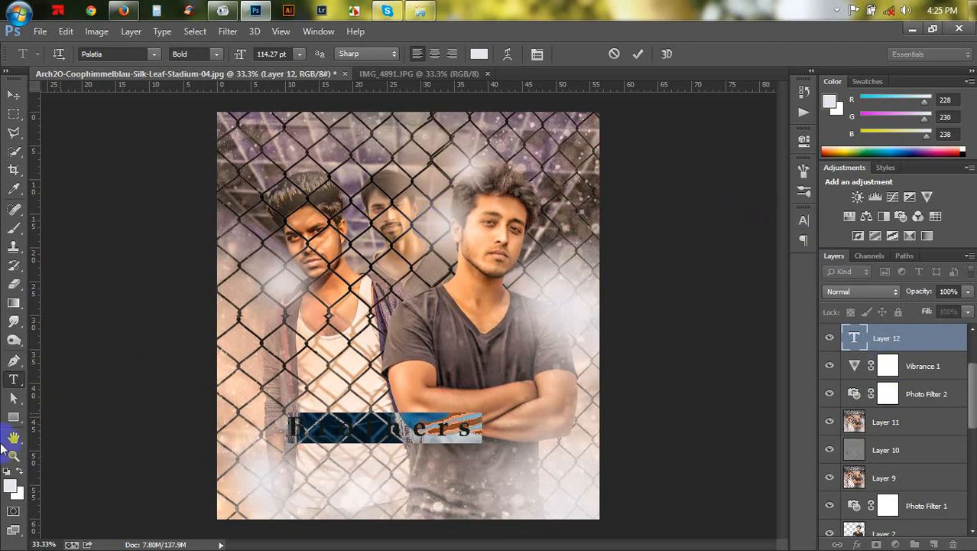
pyautogui.click(480, 55)
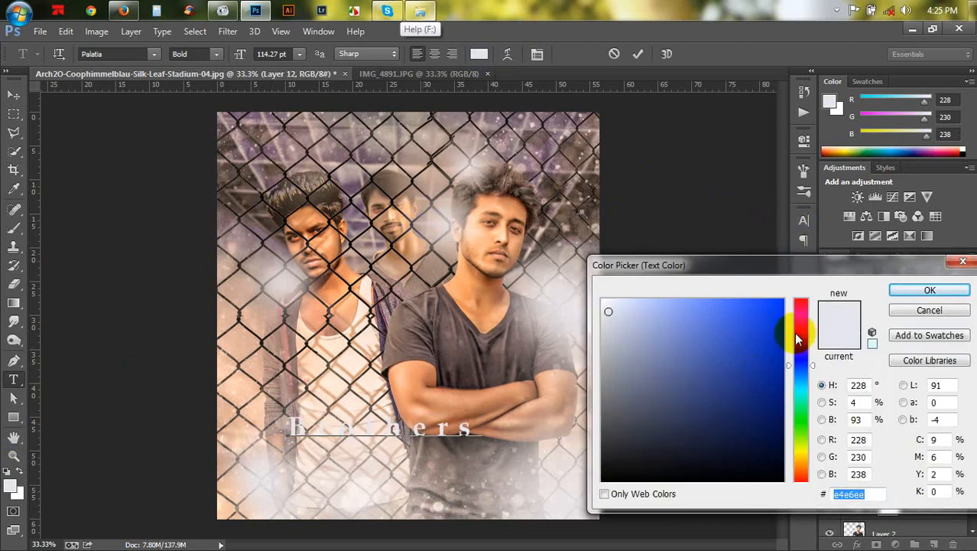
pyautogui.click(802, 289)
pyautogui.click(781, 307)
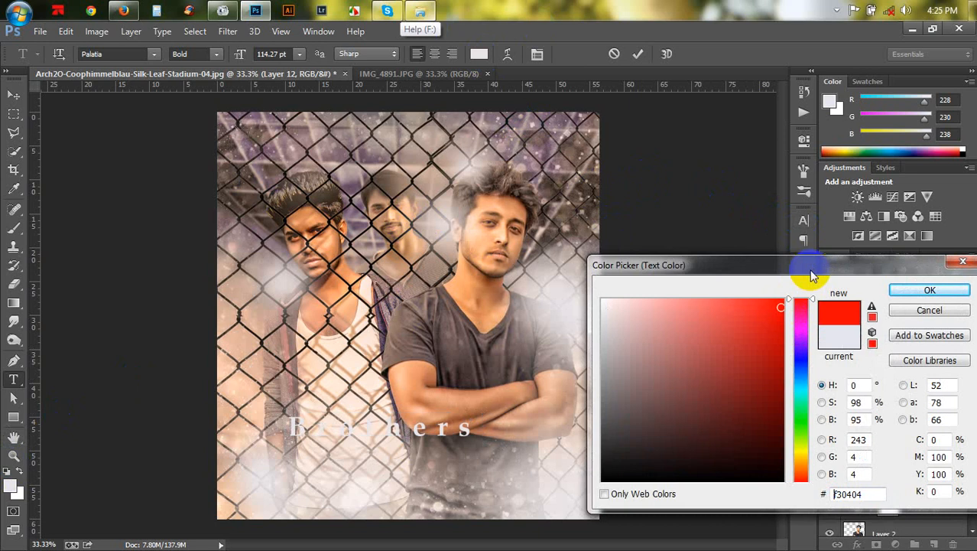
pyautogui.click(927, 290)
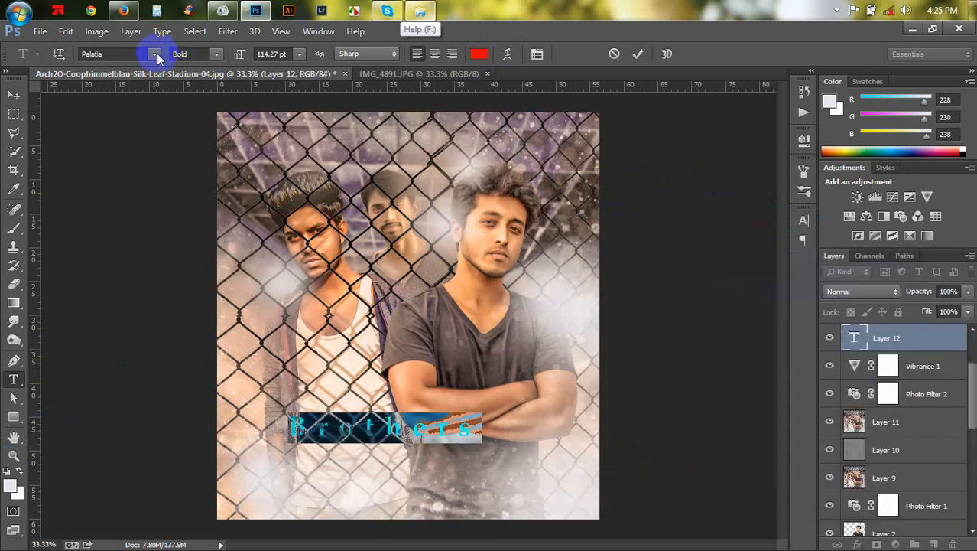
# - Set the title's character tracking to 0
pyautogui.click(804, 220)
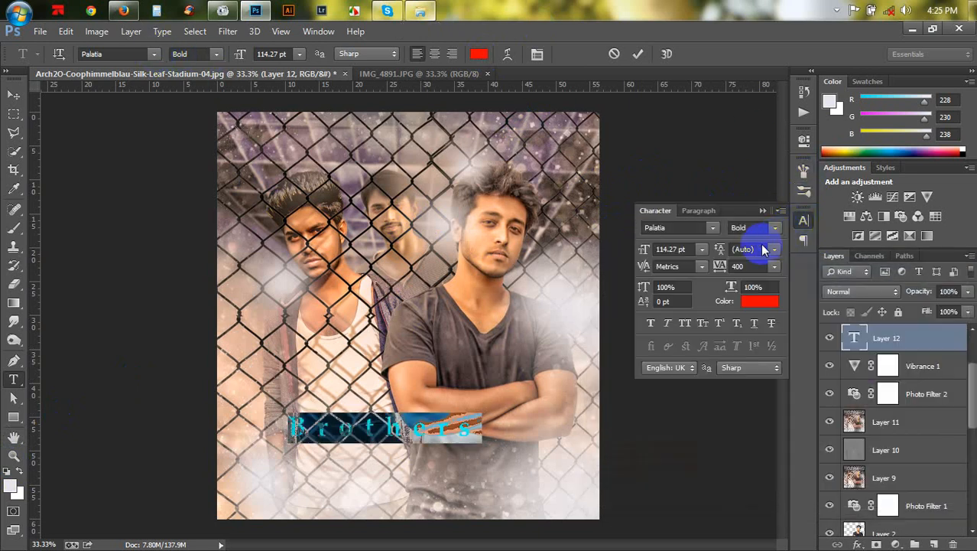
pyautogui.click(774, 267)
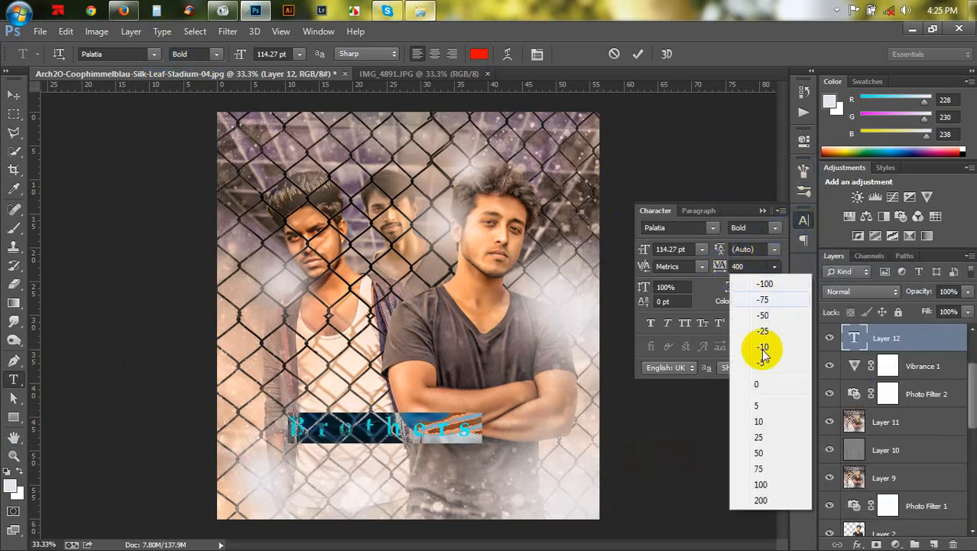
pyautogui.click(766, 375)
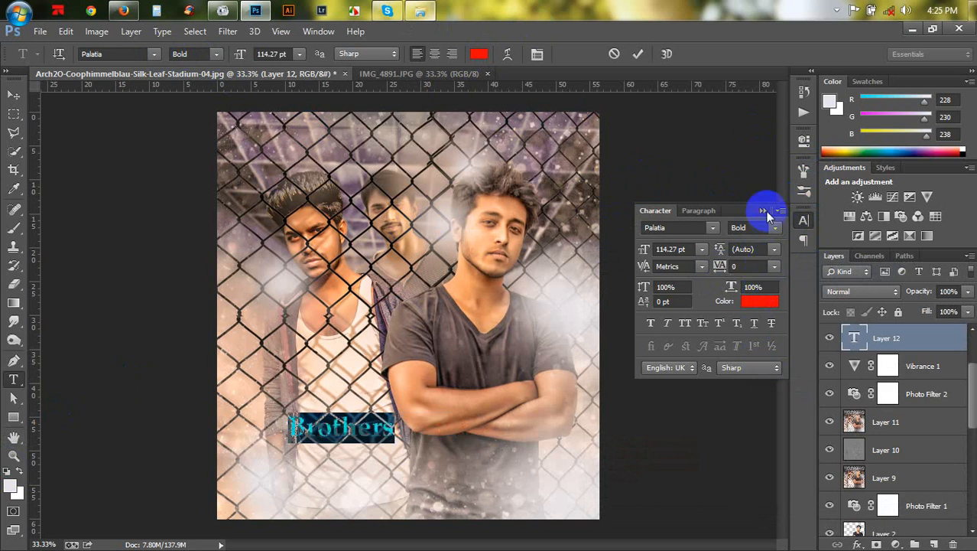
pyautogui.click(806, 223)
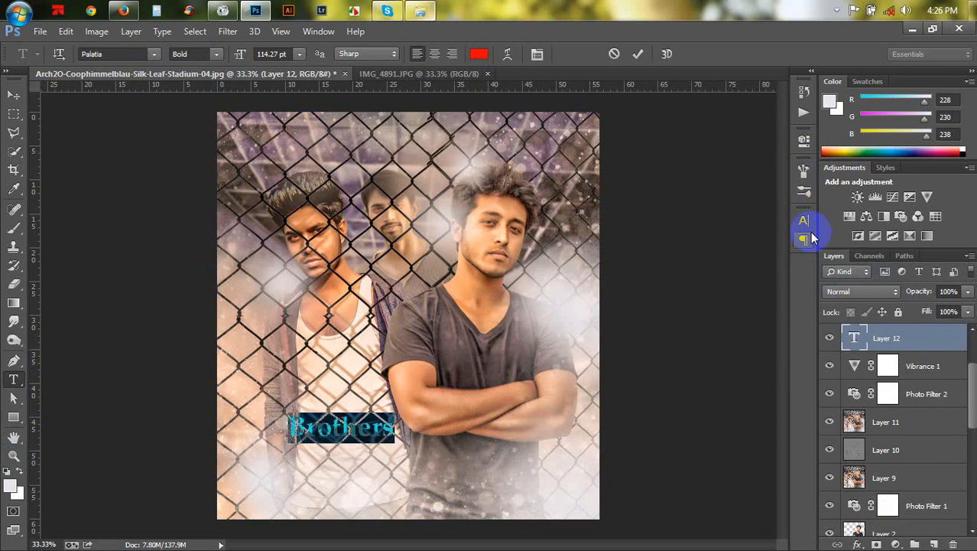
# - Try the fonts PassionSansPDak and Pilsen Plakat for the title
pyautogui.click(635, 266)
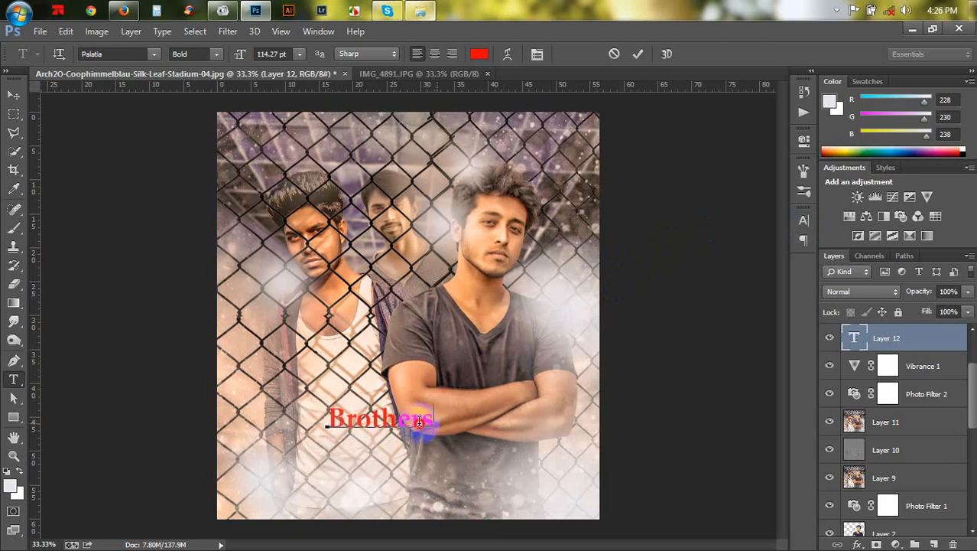
pyautogui.click(153, 54)
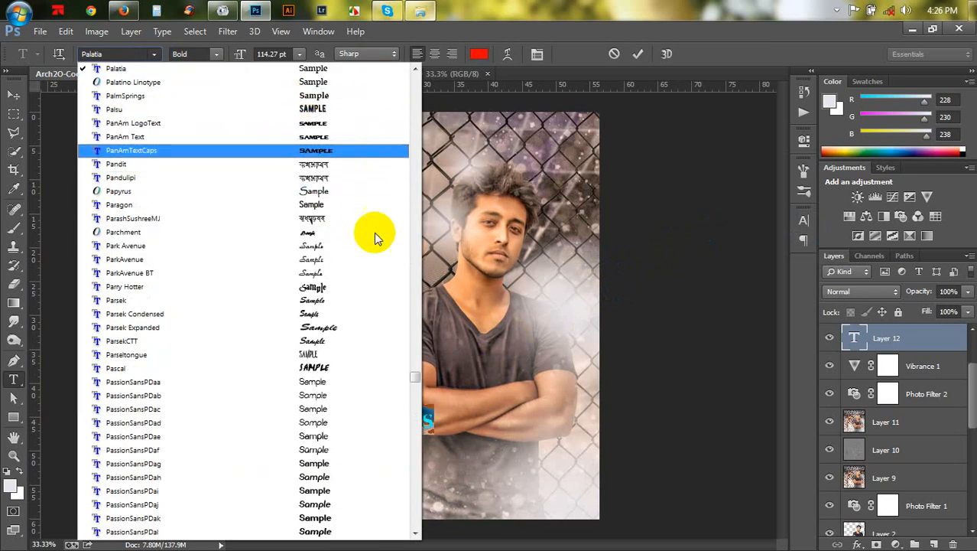
pyautogui.scroll(-10, 371, 359)
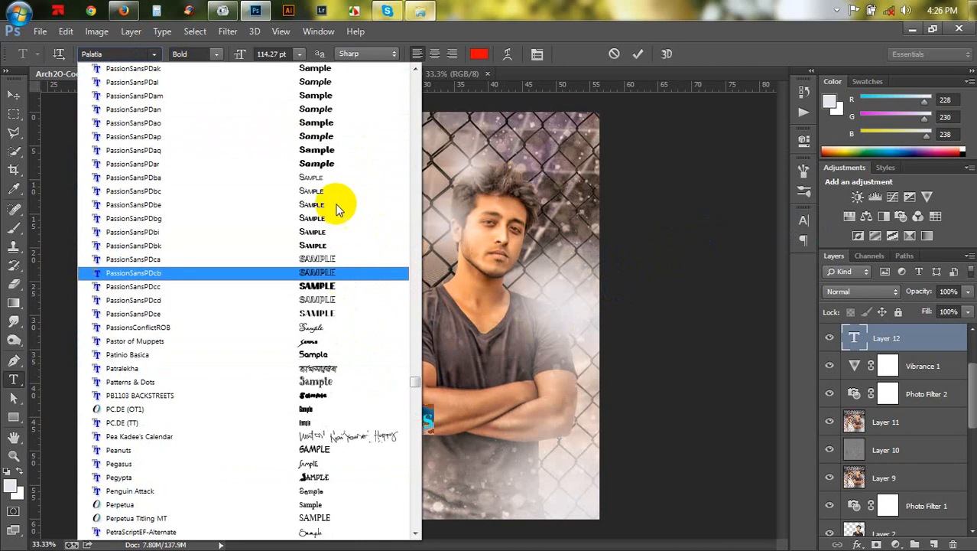
pyautogui.click(321, 69)
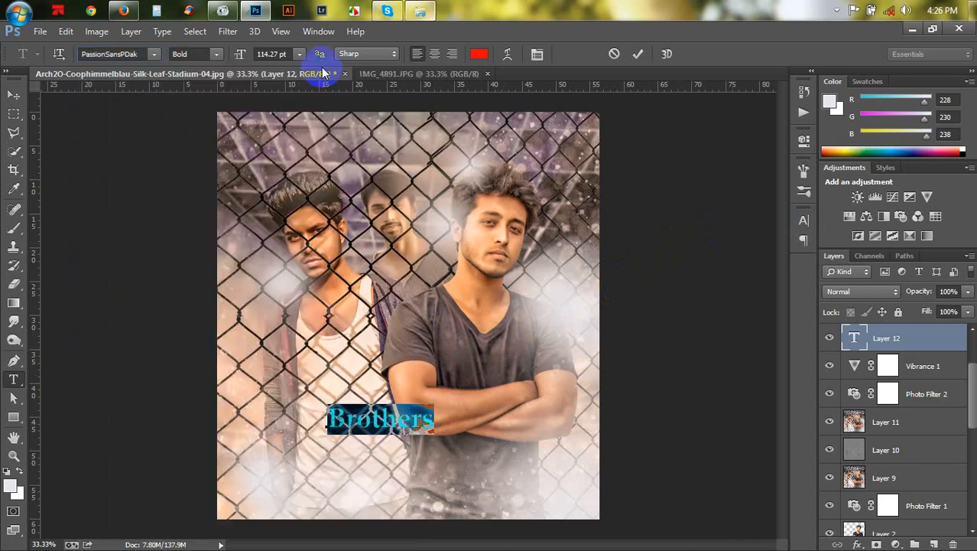
pyautogui.click(155, 54)
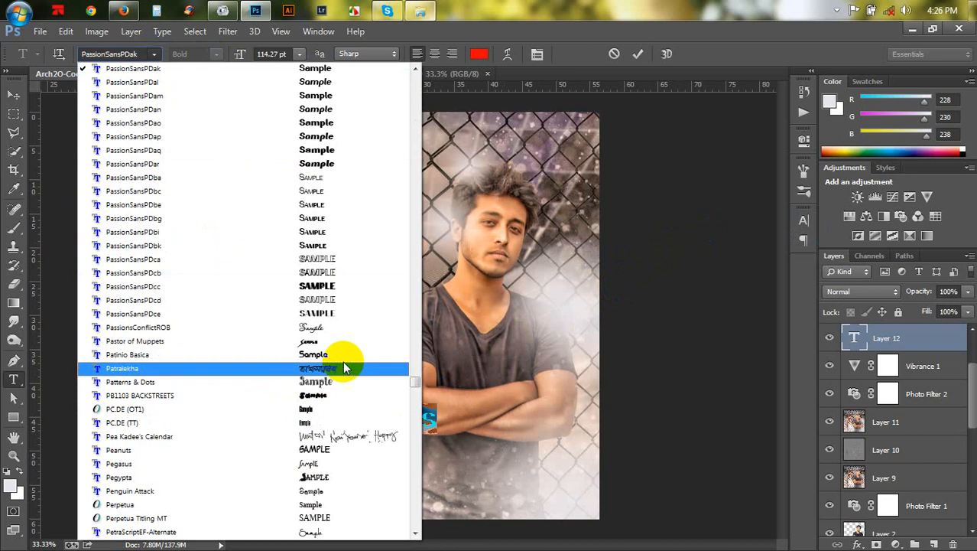
pyautogui.scroll(-7, 353, 314)
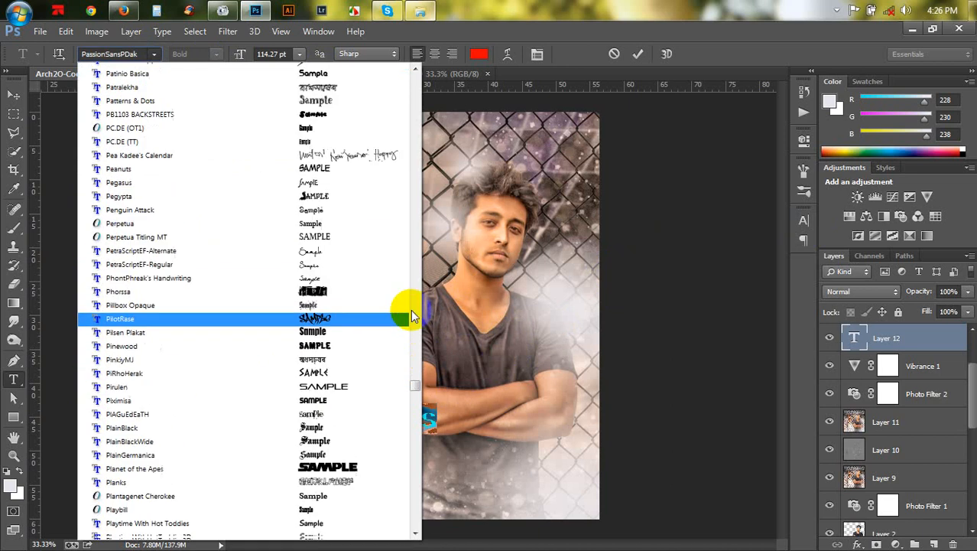
pyautogui.click(364, 333)
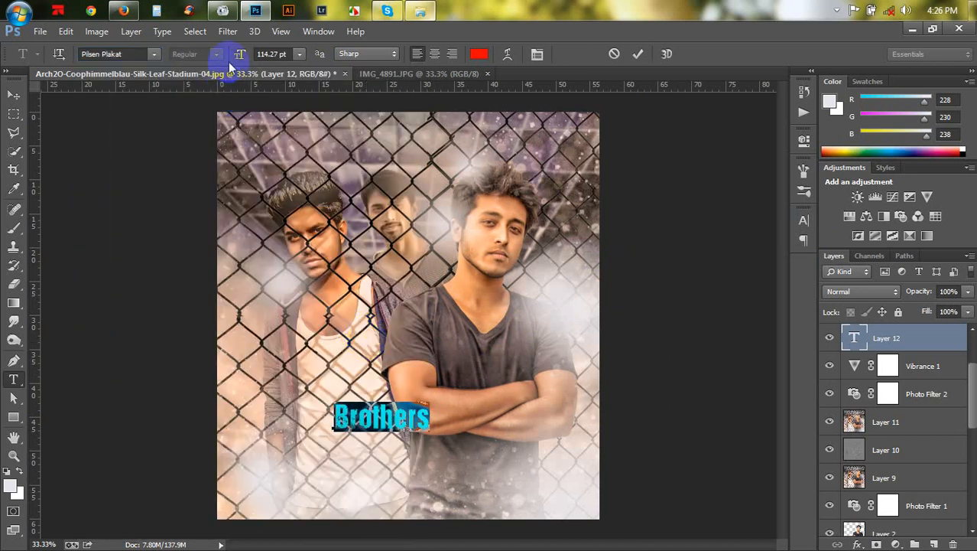
# - Enlarge the title's font size to 287.27 pt and apply small caps to its lettering
pyautogui.moveTo(239, 55); pyautogui.dragTo(356, 92)
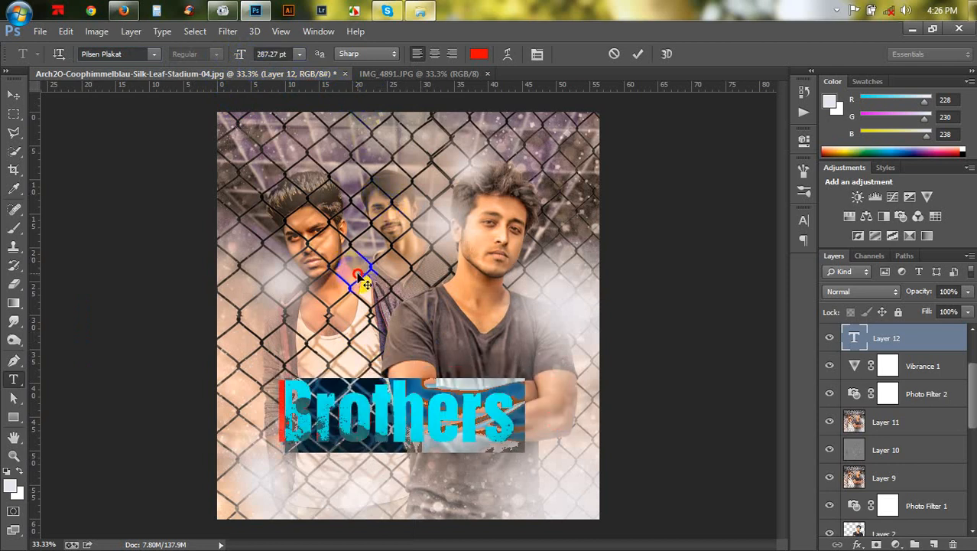
pyautogui.moveTo(513, 425); pyautogui.dragTo(191, 404)
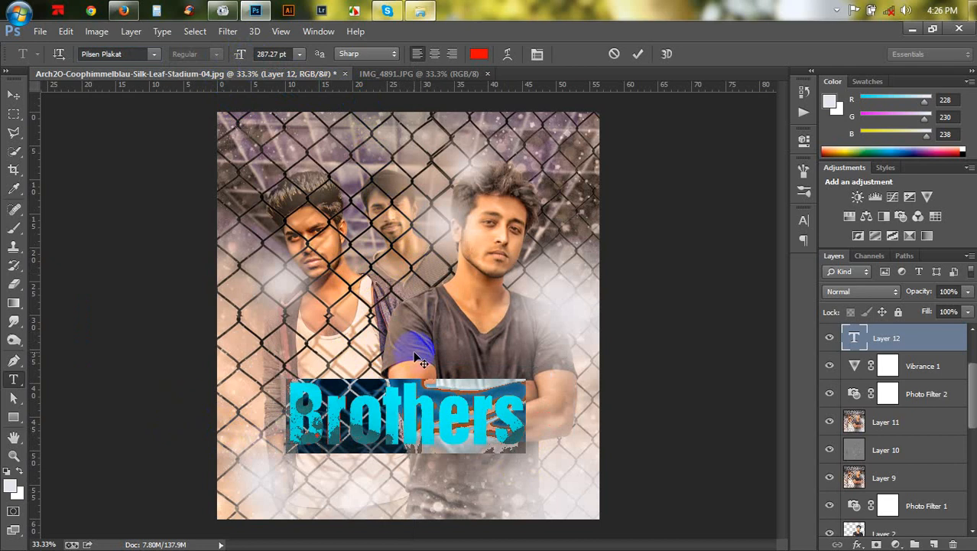
pyautogui.click(801, 224)
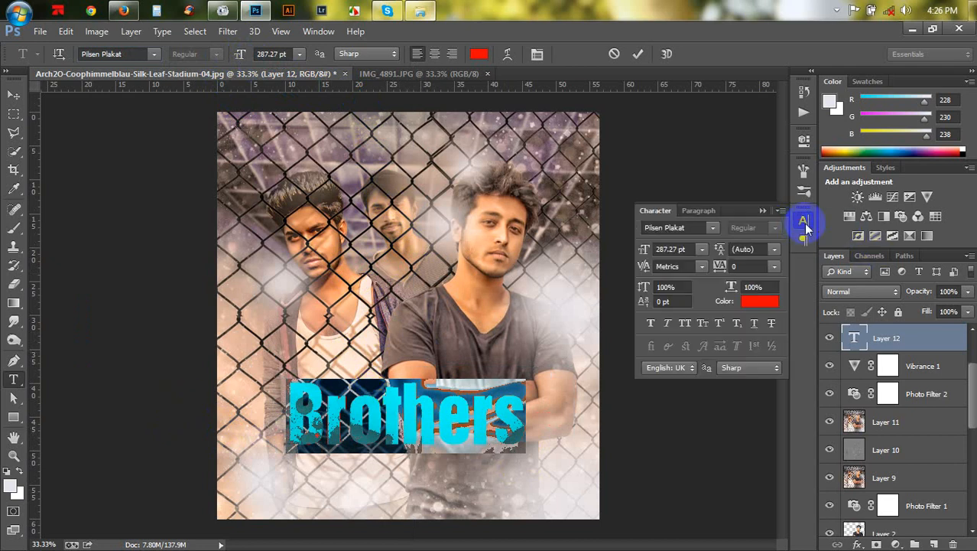
pyautogui.click(706, 324)
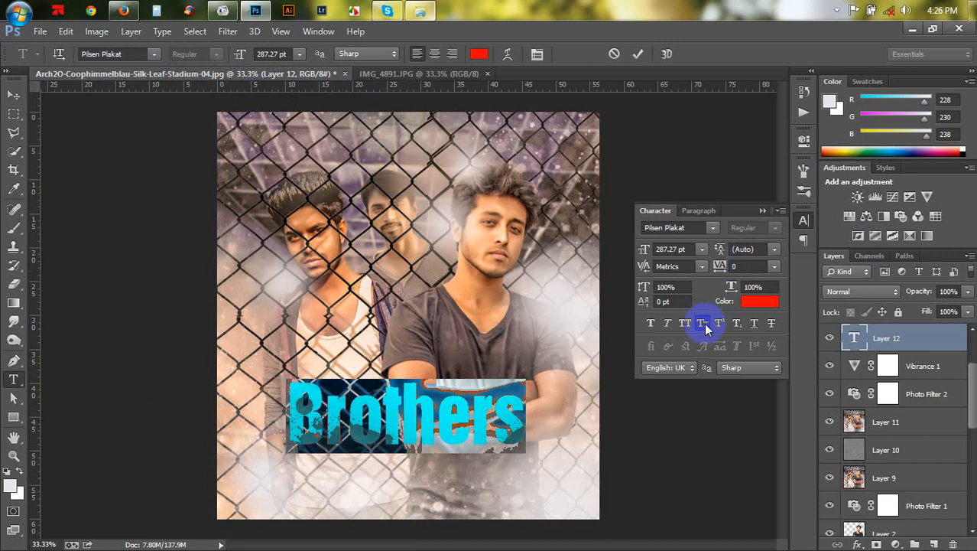
pyautogui.click(324, 417)
pyautogui.moveTo(324, 417); pyautogui.dragTo(282, 413)
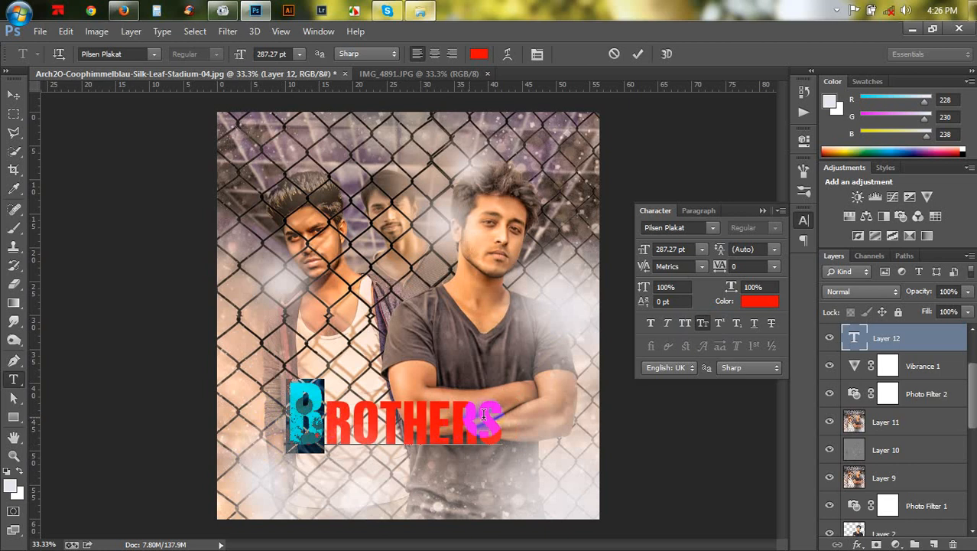
pyautogui.moveTo(491, 418); pyautogui.dragTo(211, 410)
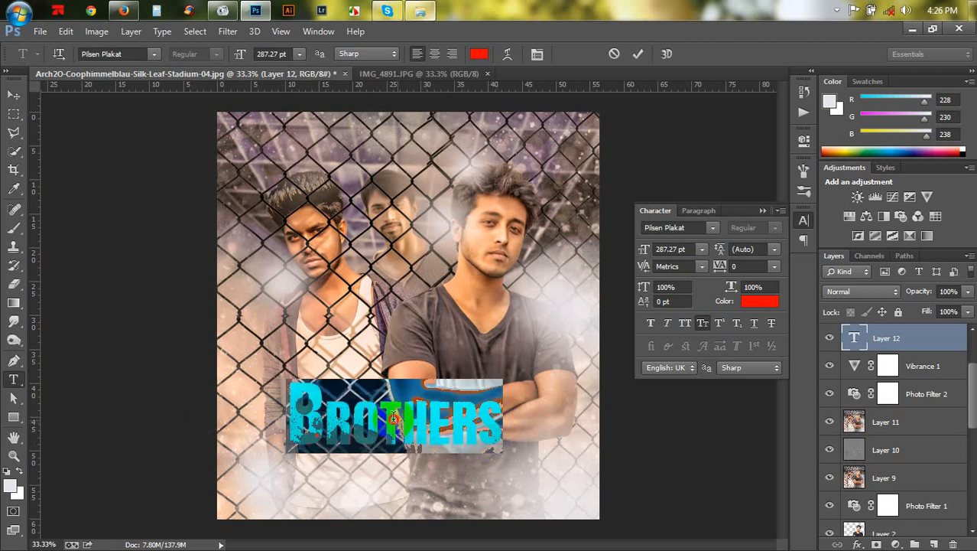
pyautogui.moveTo(402, 416); pyautogui.dragTo(381, 415)
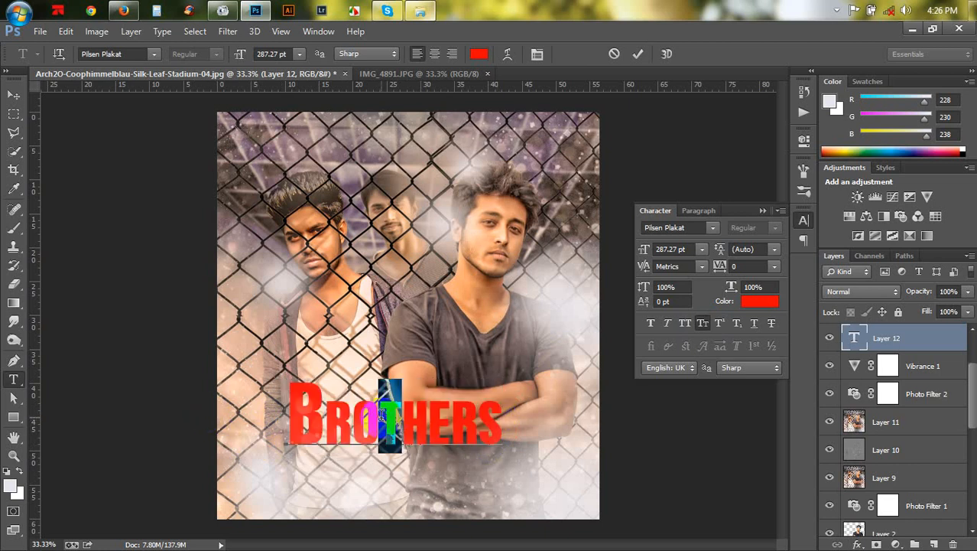
pyautogui.click(367, 470)
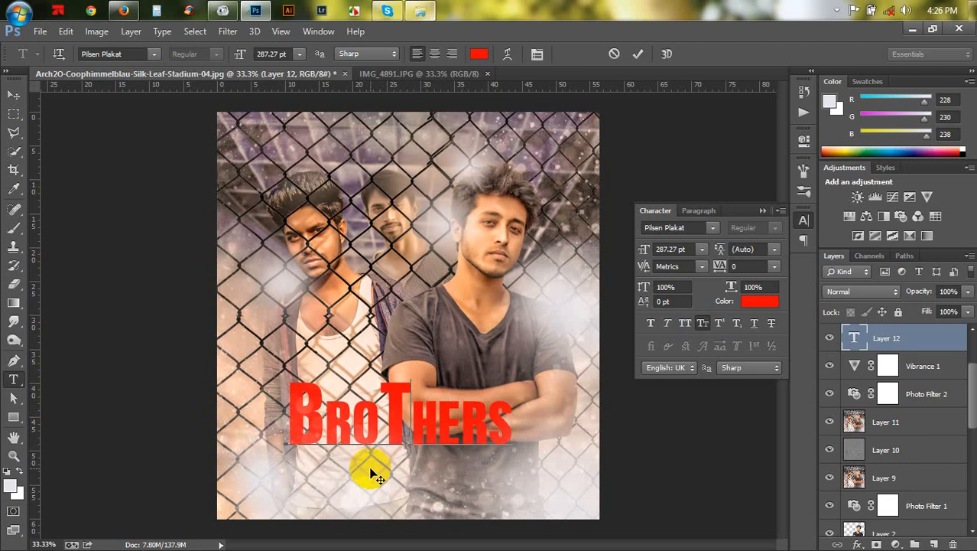
# - Try the fonts Pirulen and Porky's for the title
pyautogui.moveTo(513, 422); pyautogui.dragTo(212, 430)
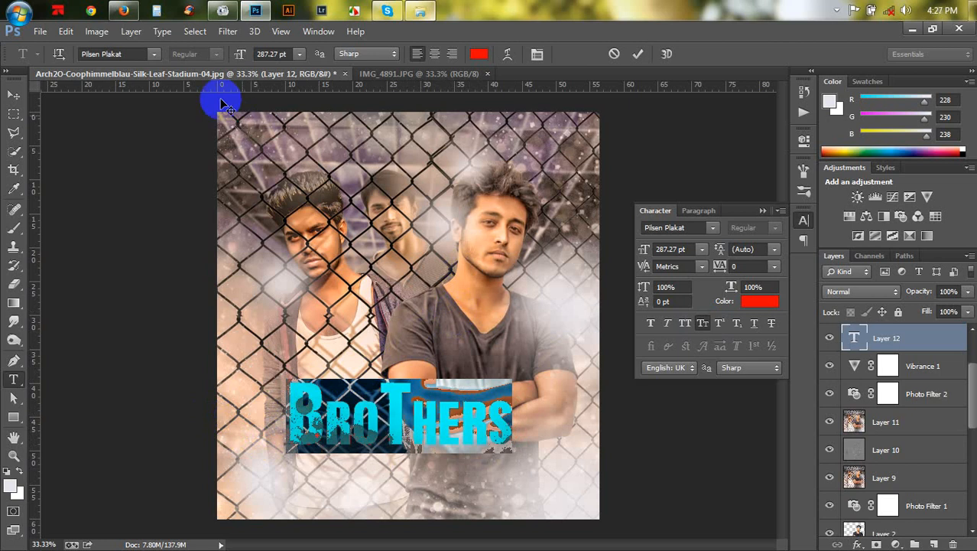
pyautogui.click(154, 54)
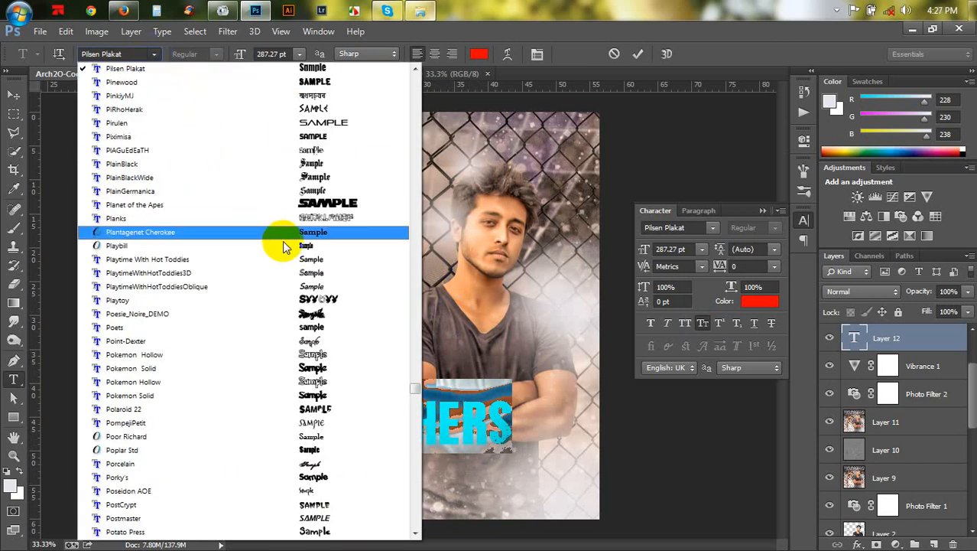
pyautogui.click(326, 125)
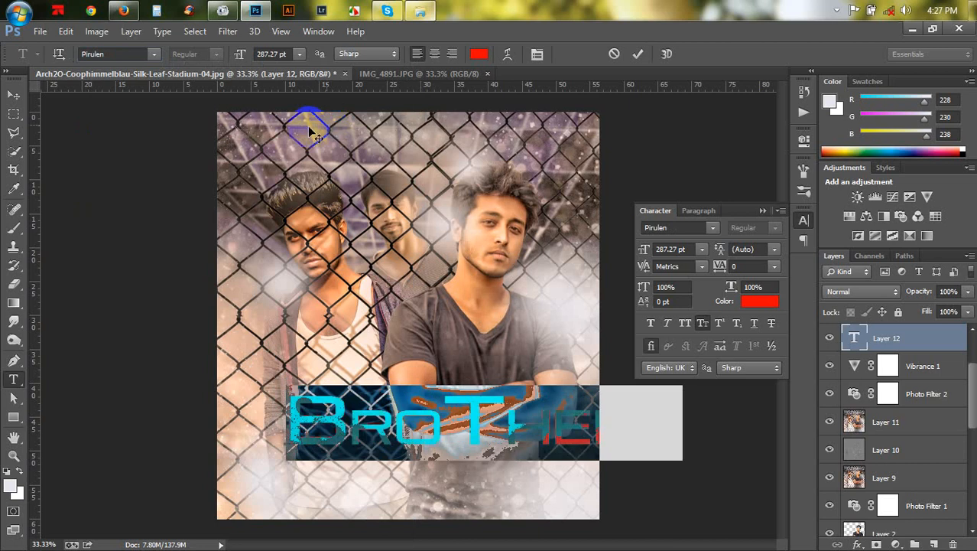
pyautogui.click(160, 54)
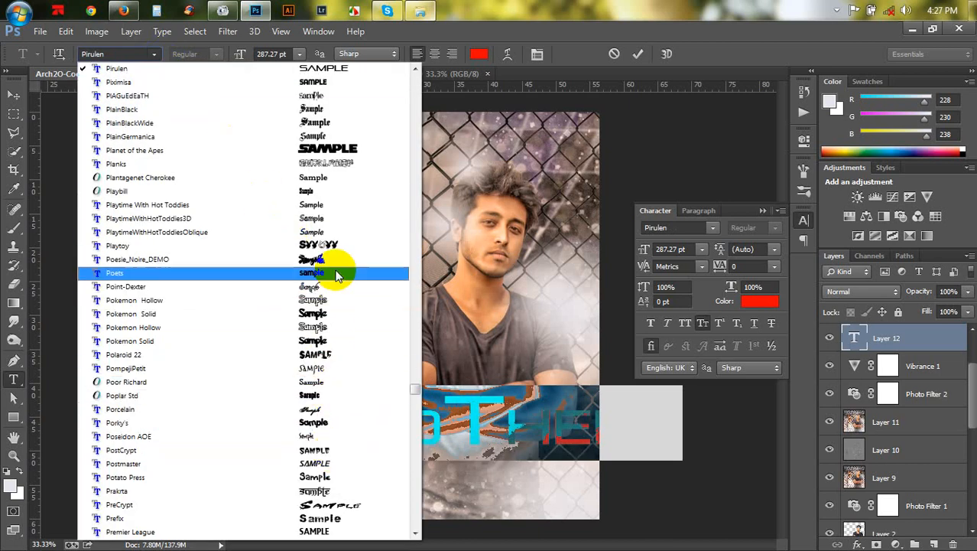
pyautogui.click(322, 422)
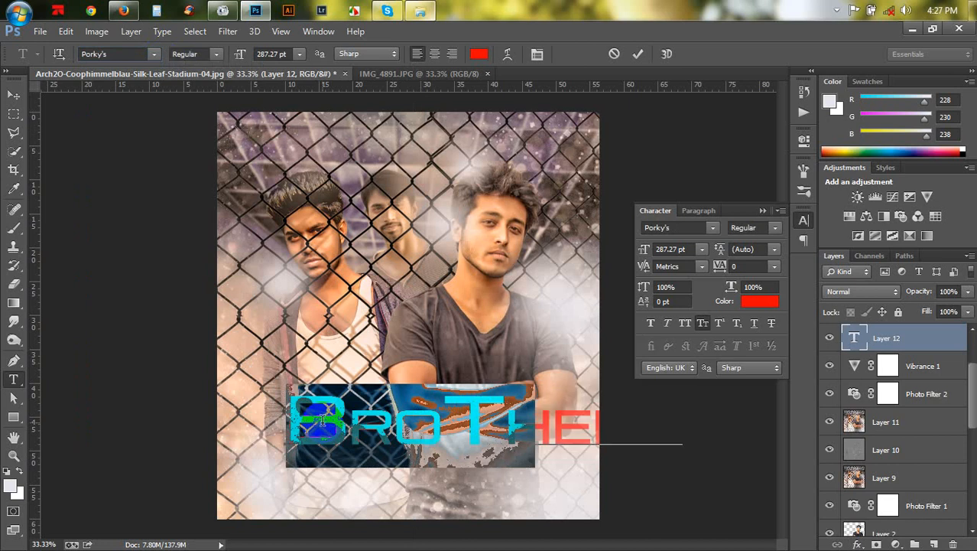
# - Try the fonts PRIMETIME, Rakesly and Impact for the title
pyautogui.click(524, 442)
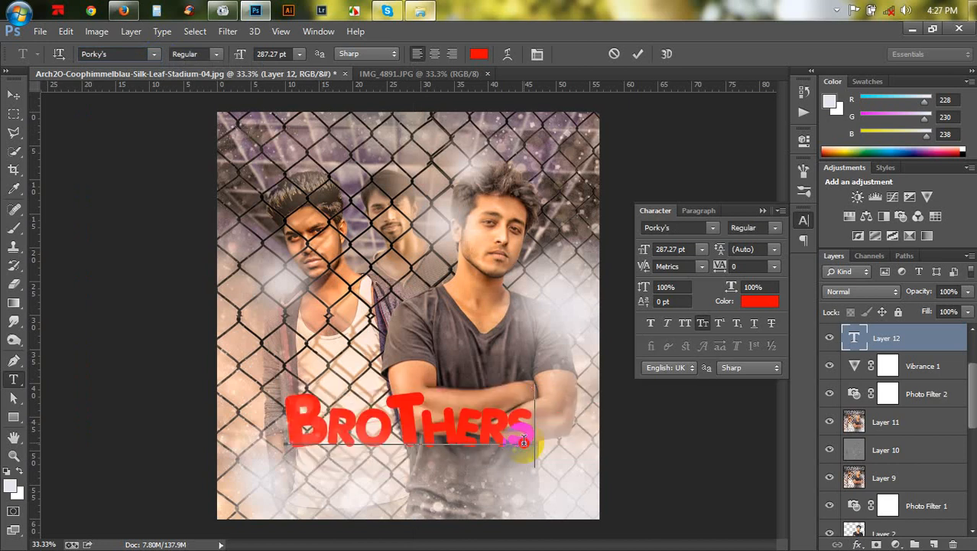
pyautogui.moveTo(524, 442); pyautogui.dragTo(236, 430)
pyautogui.click(155, 54)
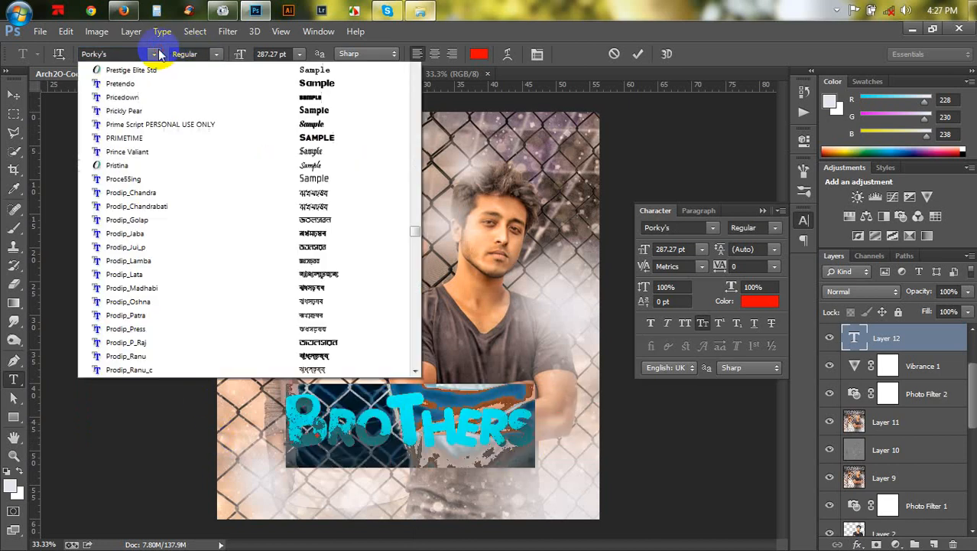
pyautogui.scroll(4, 289, 192)
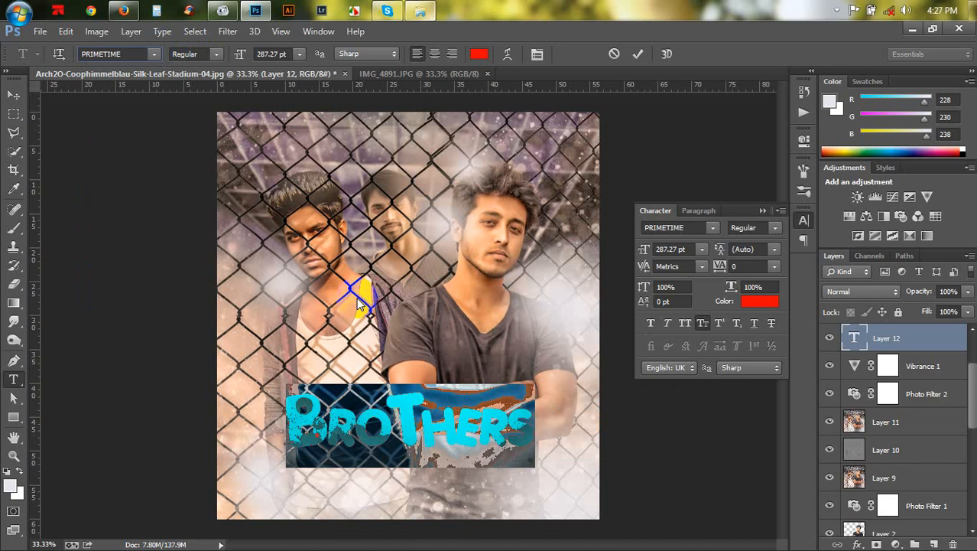
pyautogui.click(360, 300)
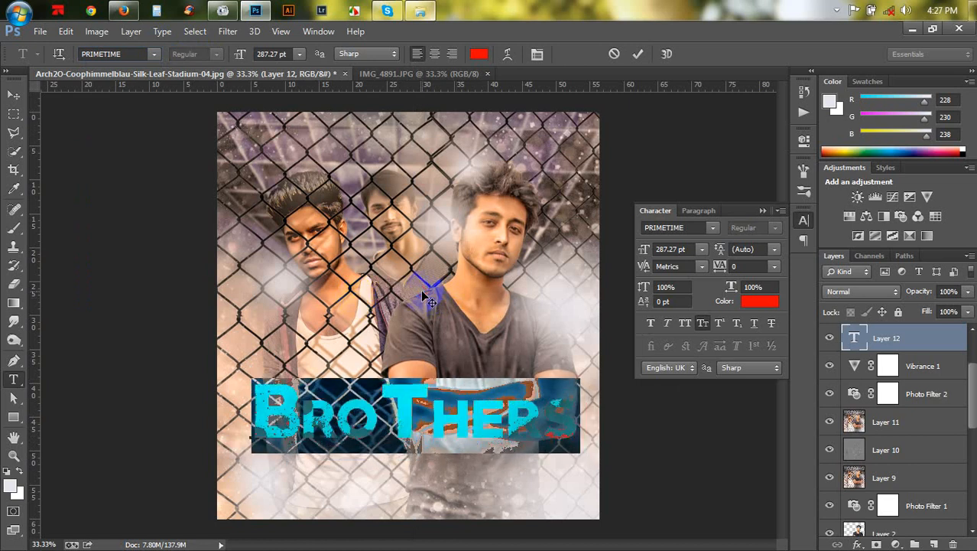
pyautogui.click(154, 55)
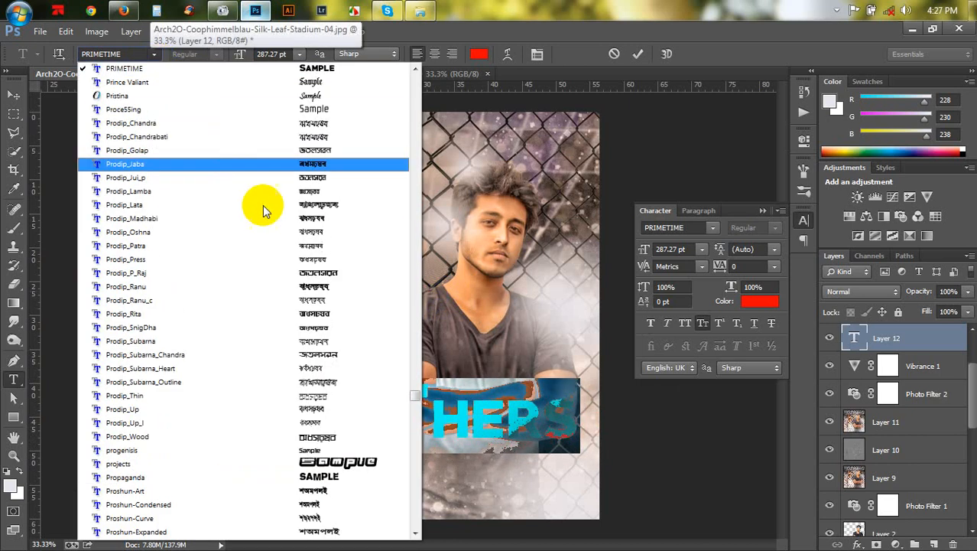
pyautogui.scroll(-10, 386, 245)
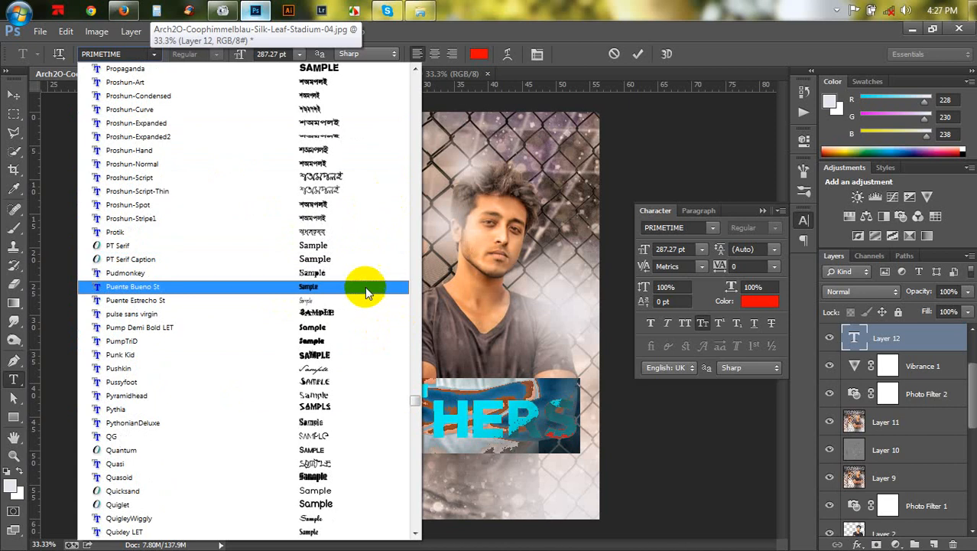
pyautogui.scroll(-6, 365, 286)
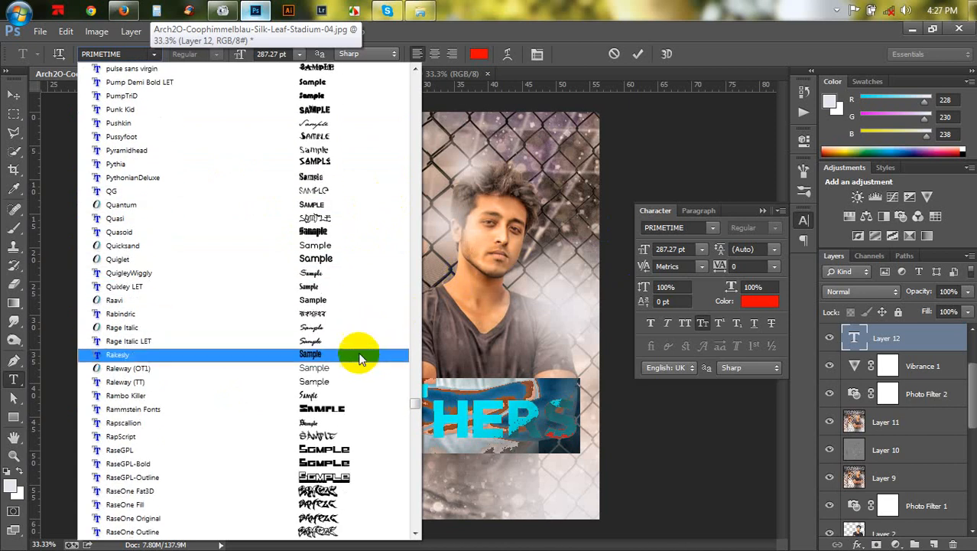
pyautogui.click(361, 360)
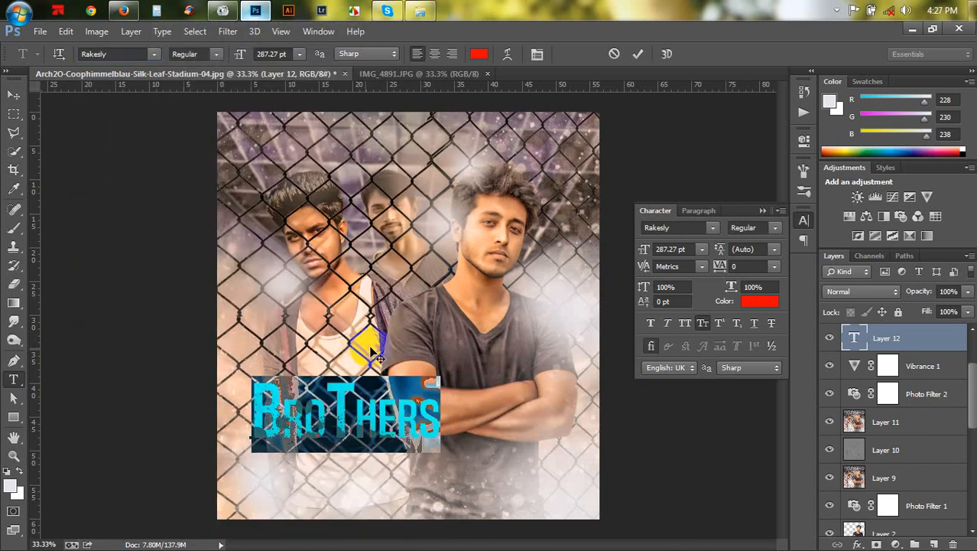
pyautogui.click(219, 54)
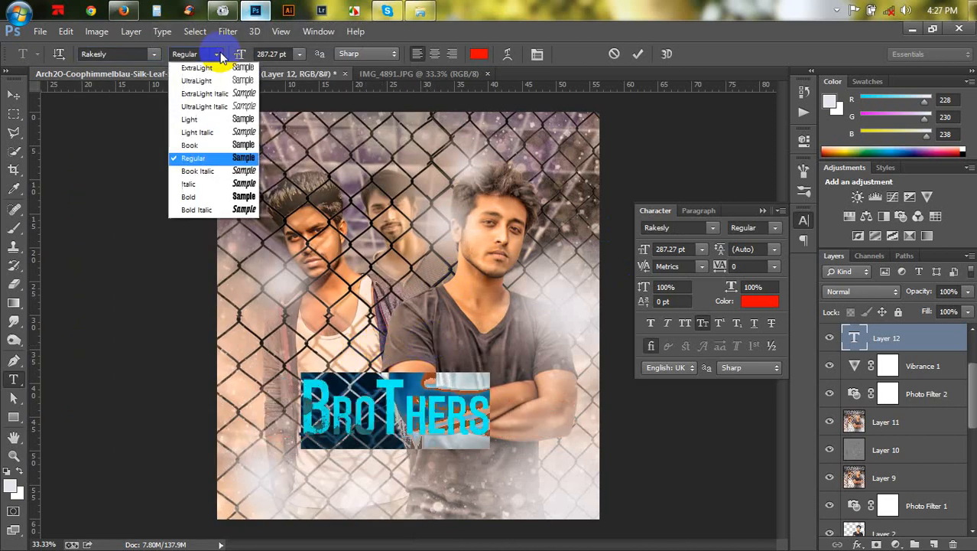
pyautogui.click(114, 60)
pyautogui.click(114, 55)
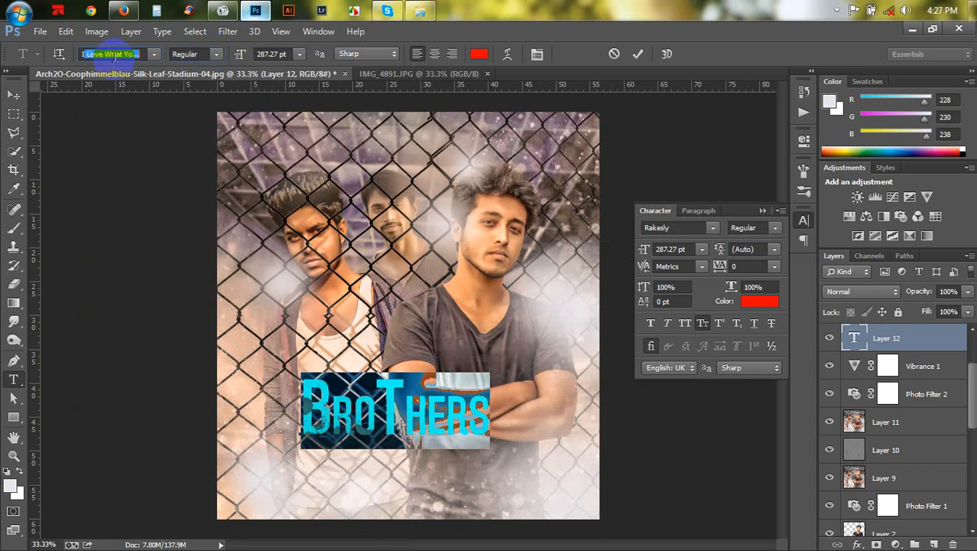
pyautogui.write('Impact')
pyautogui.press('Return')
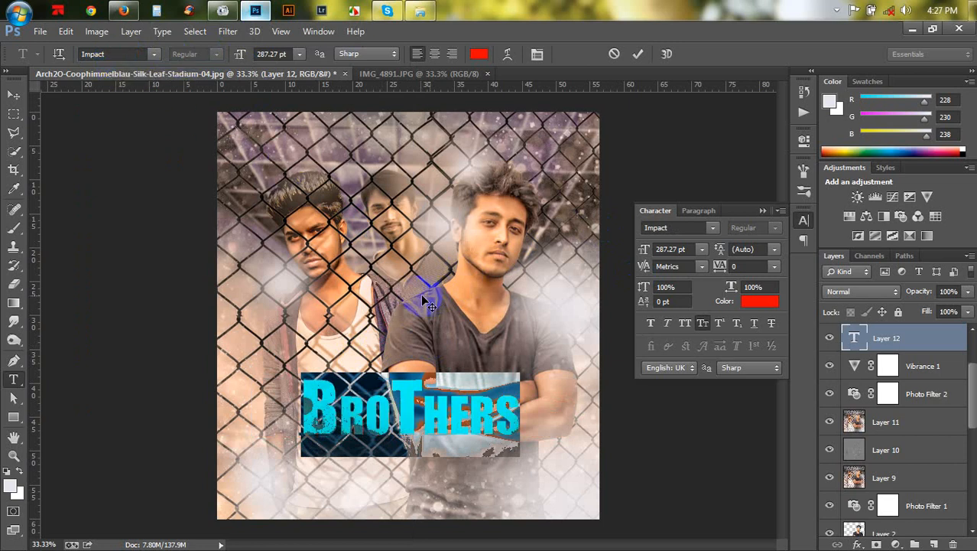
# - Set the title's font to Impossible - 1000 and its character tracking to -60
pyautogui.click(155, 54)
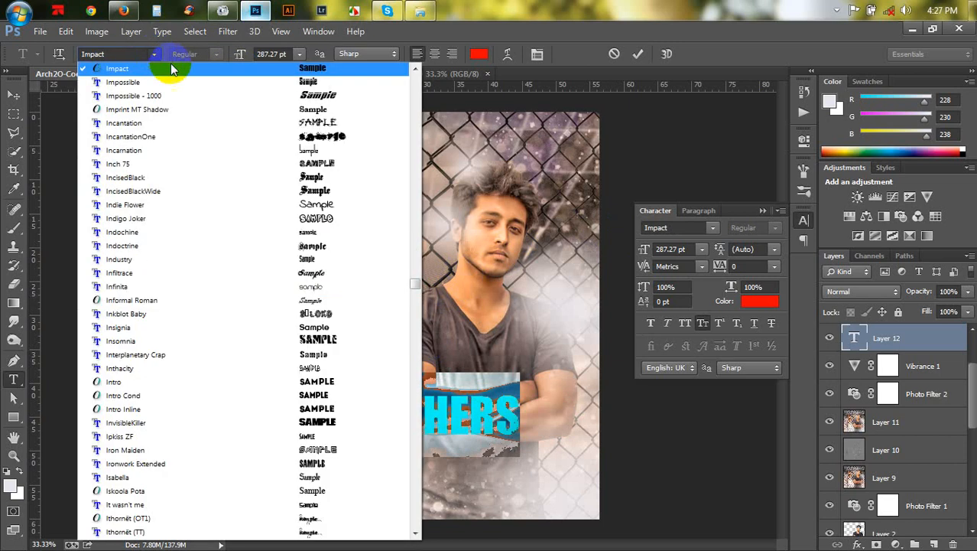
pyautogui.click(225, 95)
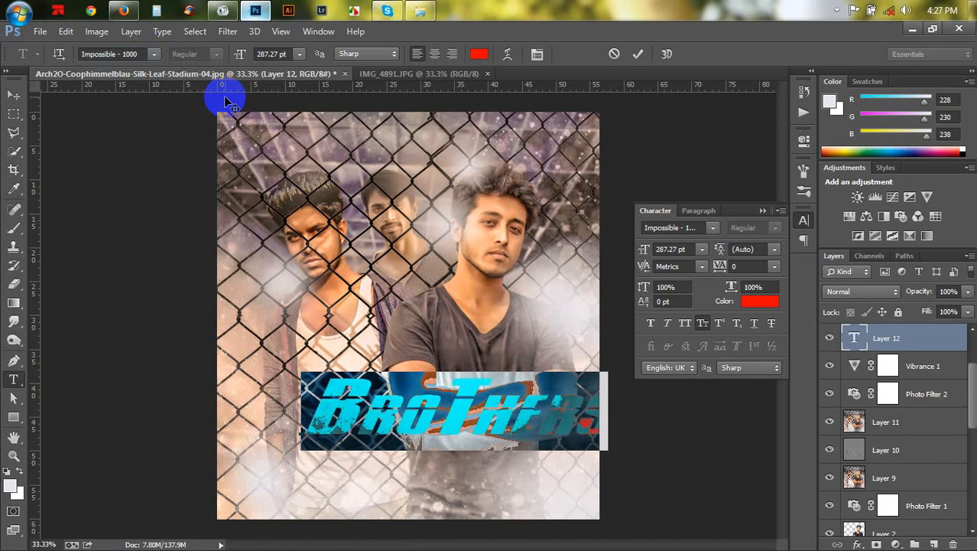
pyautogui.moveTo(338, 202); pyautogui.dragTo(297, 201)
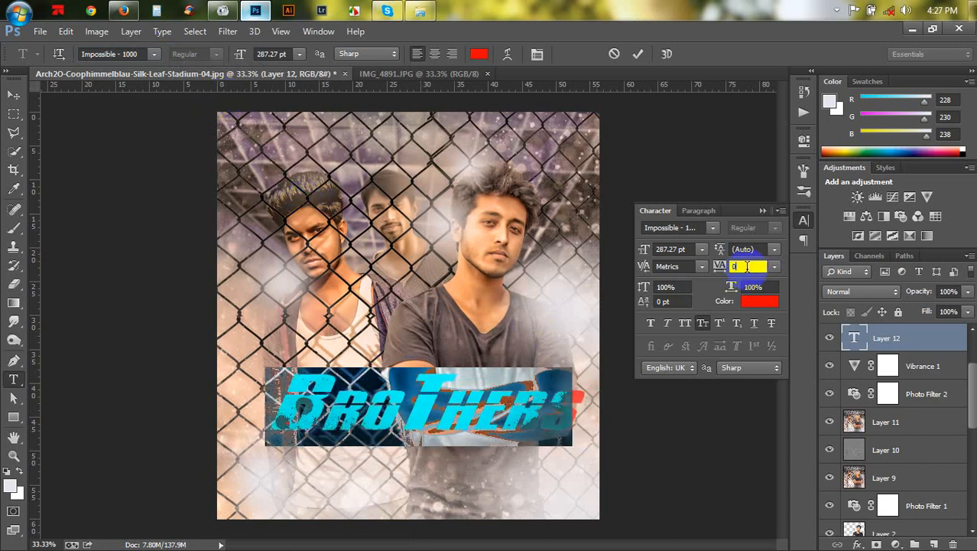
pyautogui.press('Down')
pyautogui.press('Down')
pyautogui.press('Down')
pyautogui.press('Down')
pyautogui.press('Down')
pyautogui.press('Down')
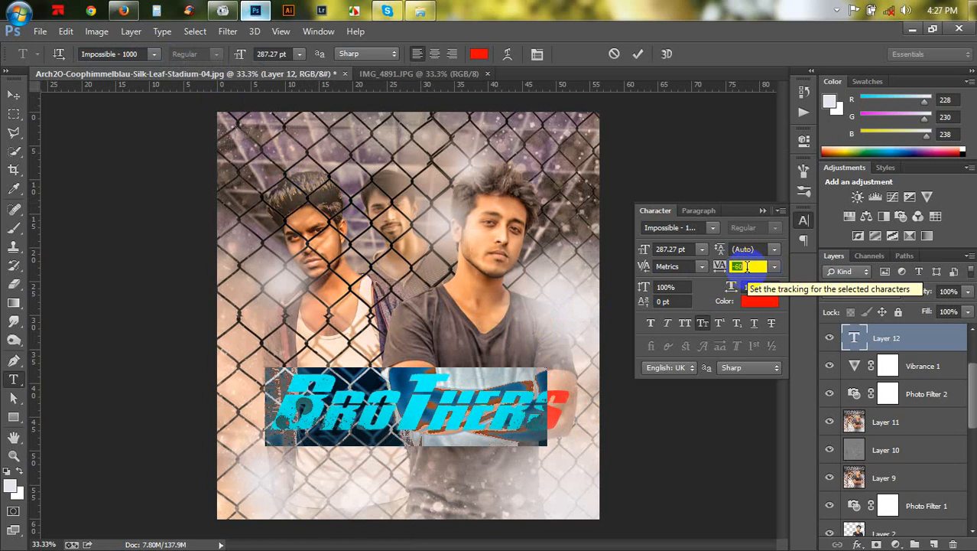
pyautogui.press('Down')
pyautogui.press('Down')
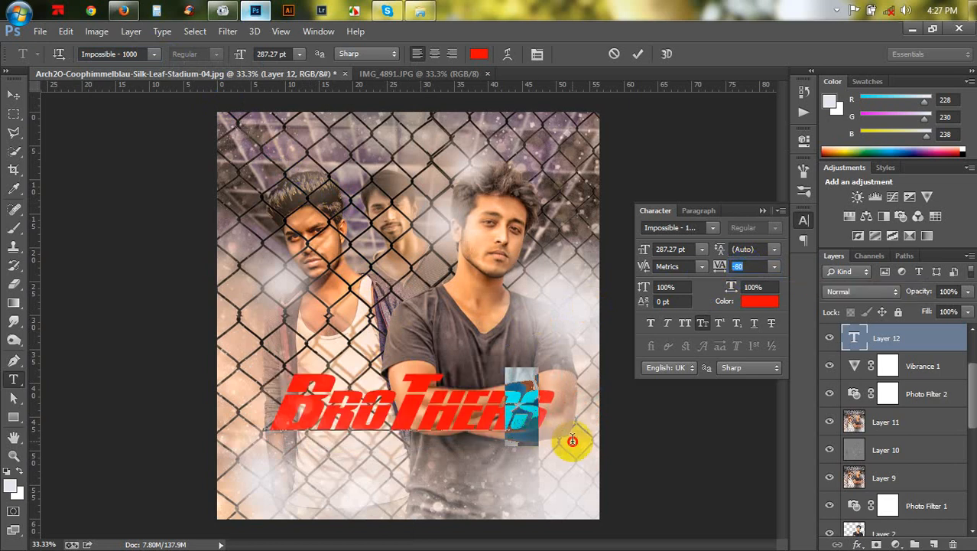
# - Delete the trailing "s" from the title text and commit the edit
pyautogui.click(571, 433)
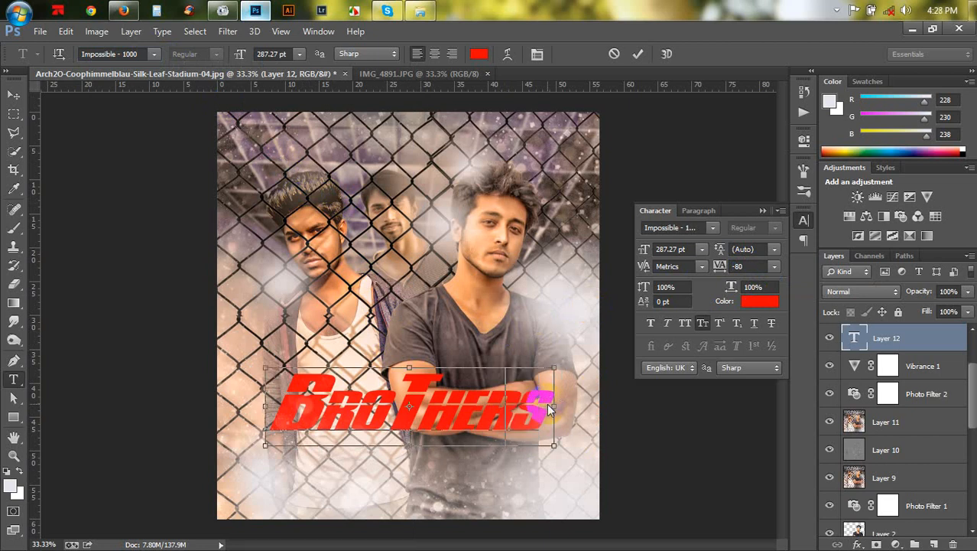
pyautogui.press('BackSpace')
pyautogui.click(638, 53)
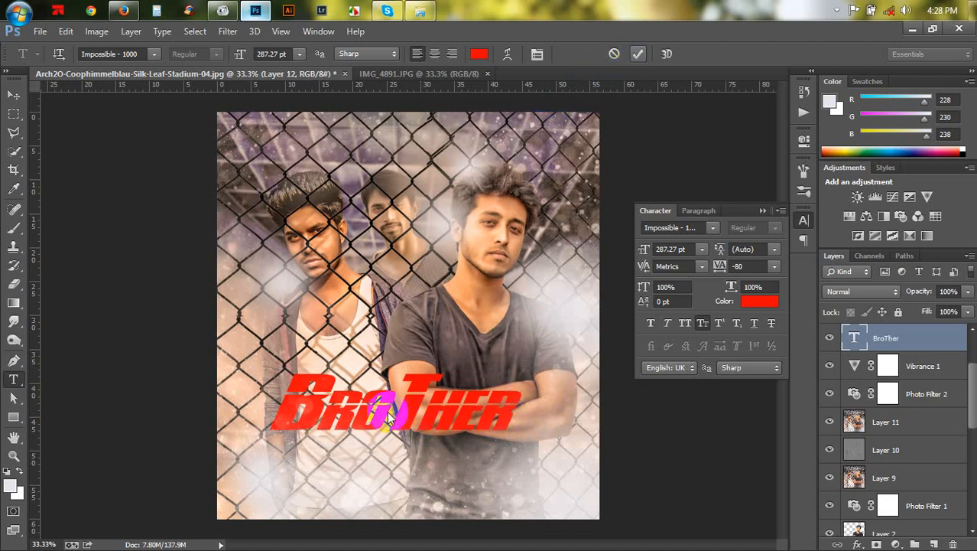
pyautogui.click(459, 409)
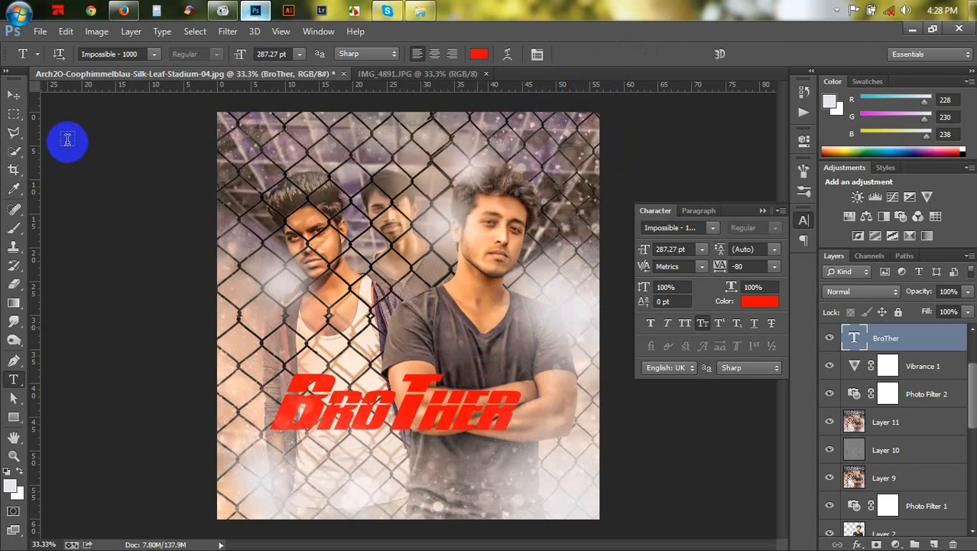
# - Duplicate the "BroTher" title layer by moving a copy of it to the right
pyautogui.hotkey('ctrl', '+')
pyautogui.click(12, 98)
pyautogui.scroll(-5, 398, 180)
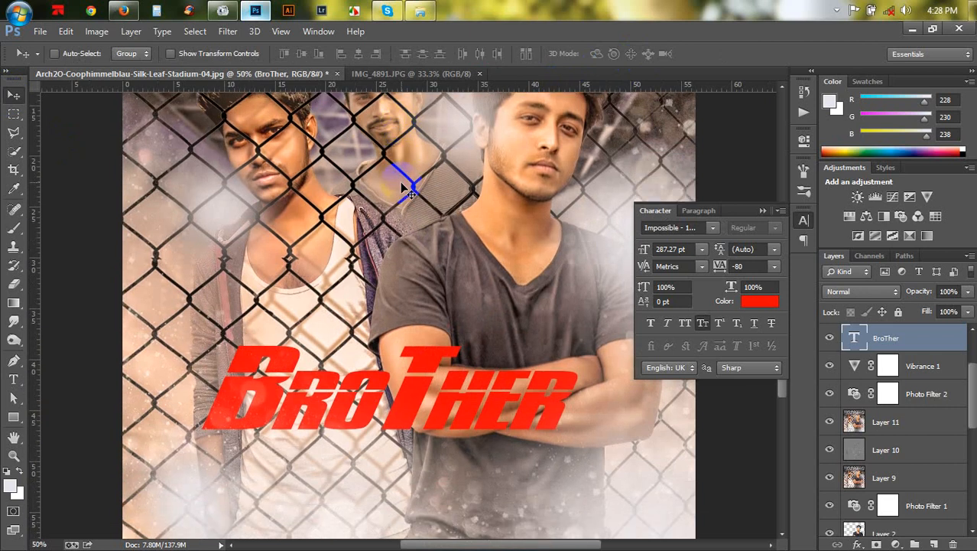
pyautogui.click(762, 211)
pyautogui.hotkey('ctrl', '+')
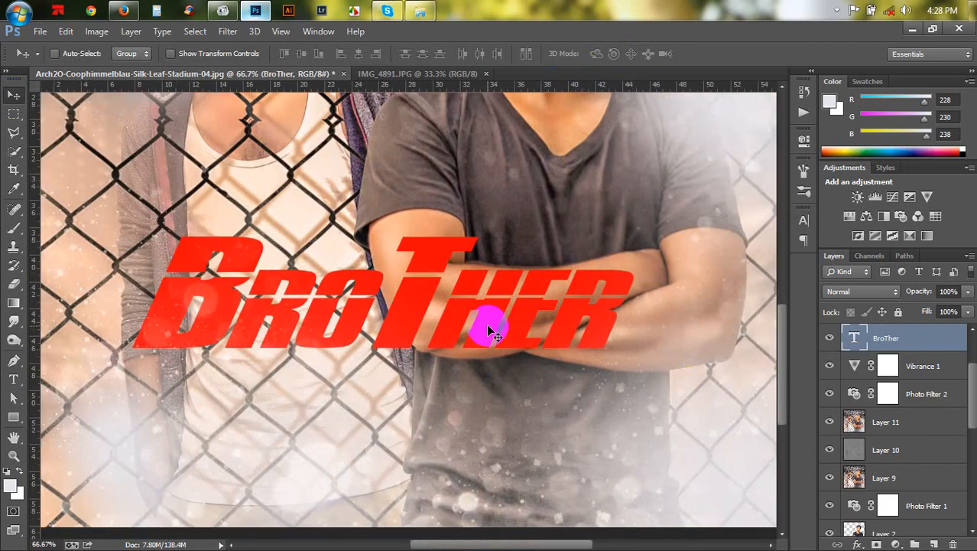
pyautogui.moveTo(484, 332); pyautogui.dragTo(788, 363)
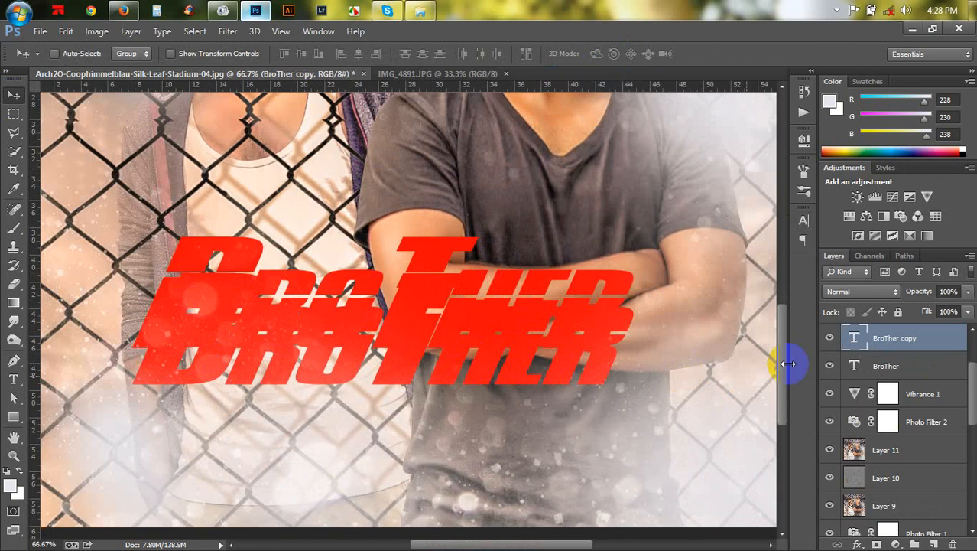
# - Replace the copied layer's text with a single "s" and position it after the title, then commit
pyautogui.doubleClick(849, 340)
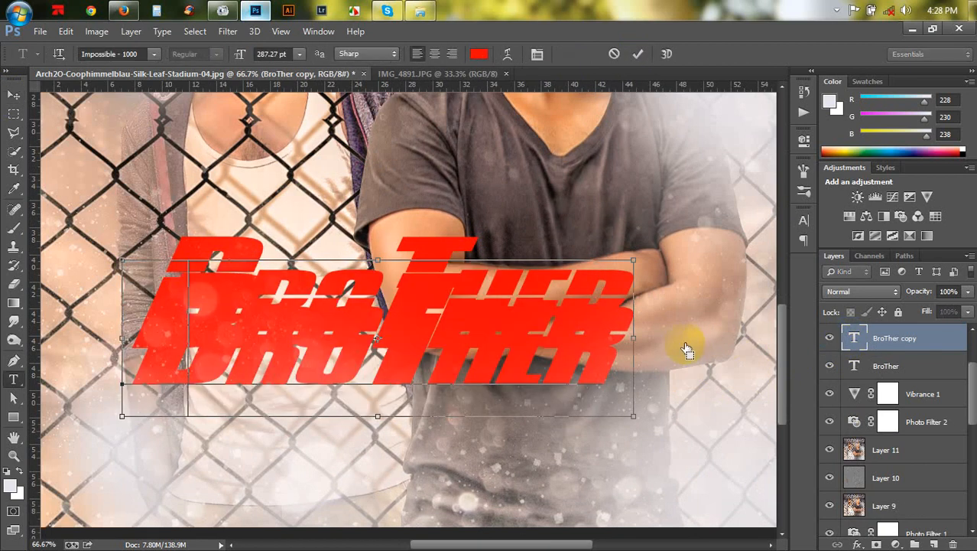
pyautogui.write('B')
pyautogui.moveTo(346, 368); pyautogui.dragTo(736, 321)
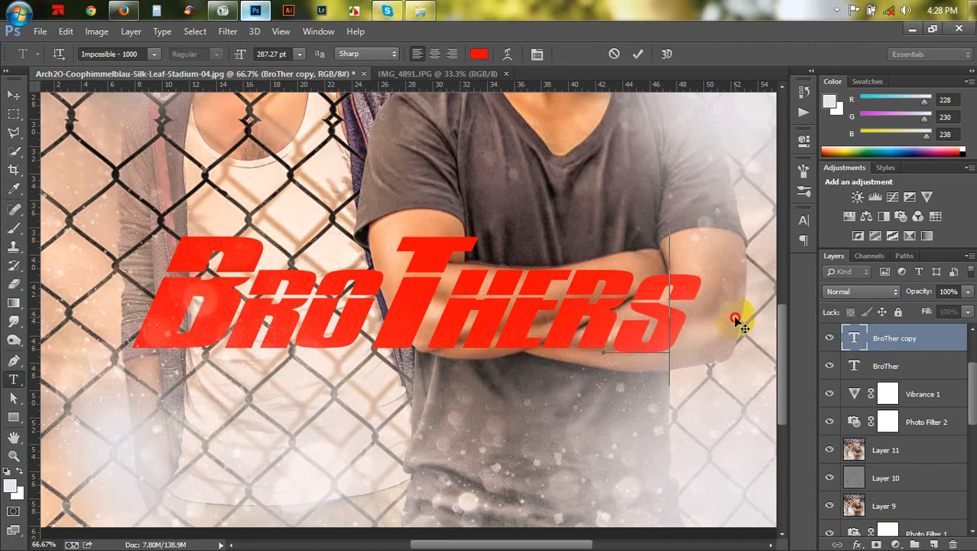
pyautogui.click(638, 54)
# - Free Transform the "s" letter, scaling it to about 163% and nudging it up and left, then apply
pyautogui.hotkey('ctrl', 't')
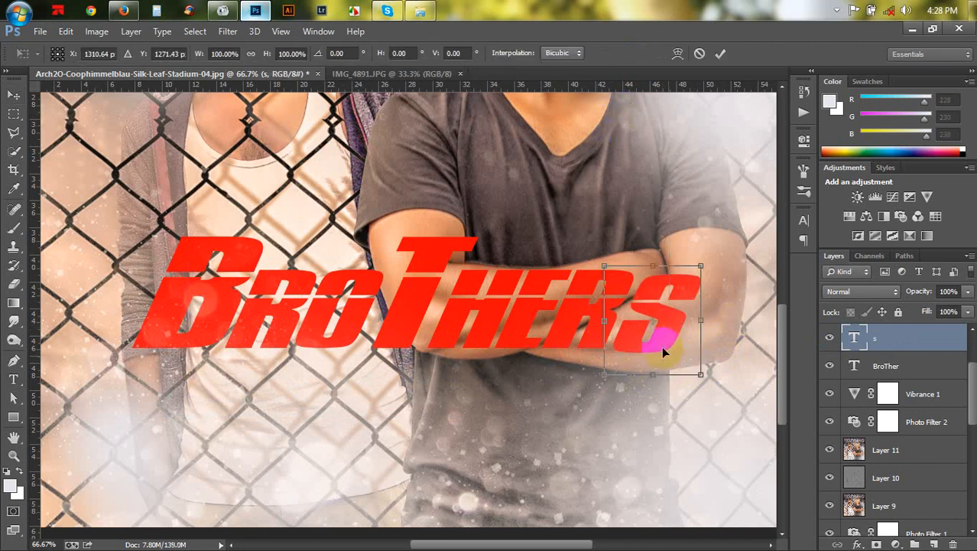
pyautogui.moveTo(705, 264); pyautogui.dragTo(727, 240)
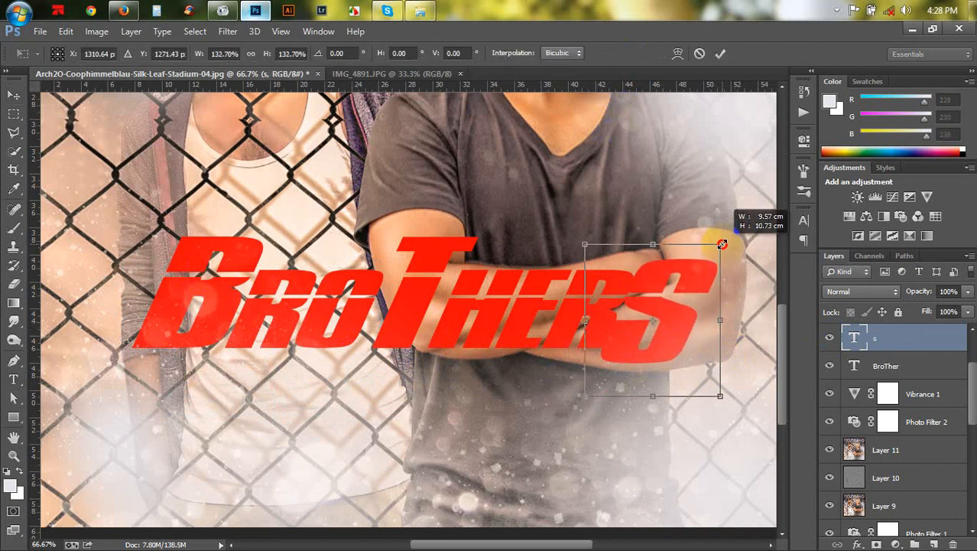
pyautogui.moveTo(676, 312); pyautogui.dragTo(684, 328)
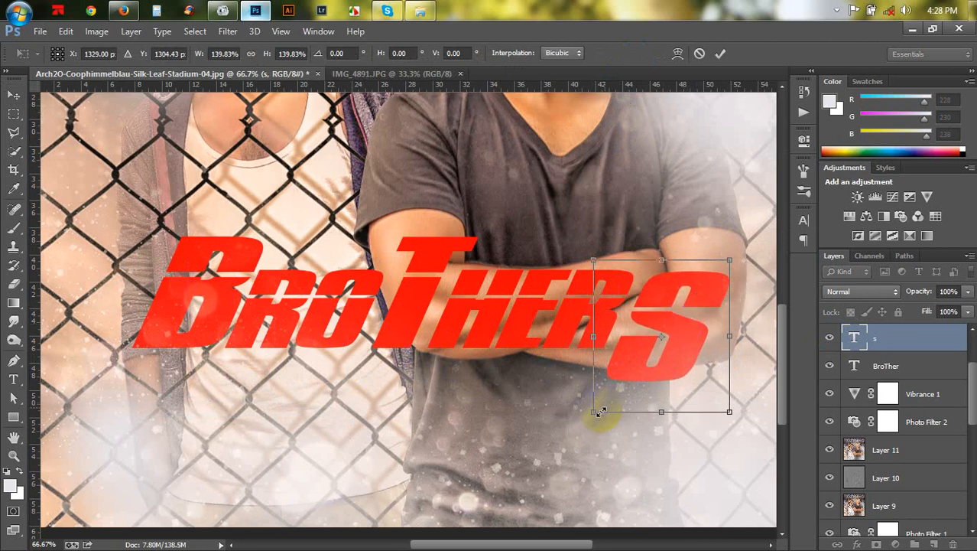
pyautogui.moveTo(583, 423); pyautogui.dragTo(571, 444)
pyautogui.moveTo(651, 369); pyautogui.dragTo(664, 370)
pyautogui.press('Up')
pyautogui.press('Up')
pyautogui.press('Up')
pyautogui.press('Up')
pyautogui.press('Up')
pyautogui.press('Up')
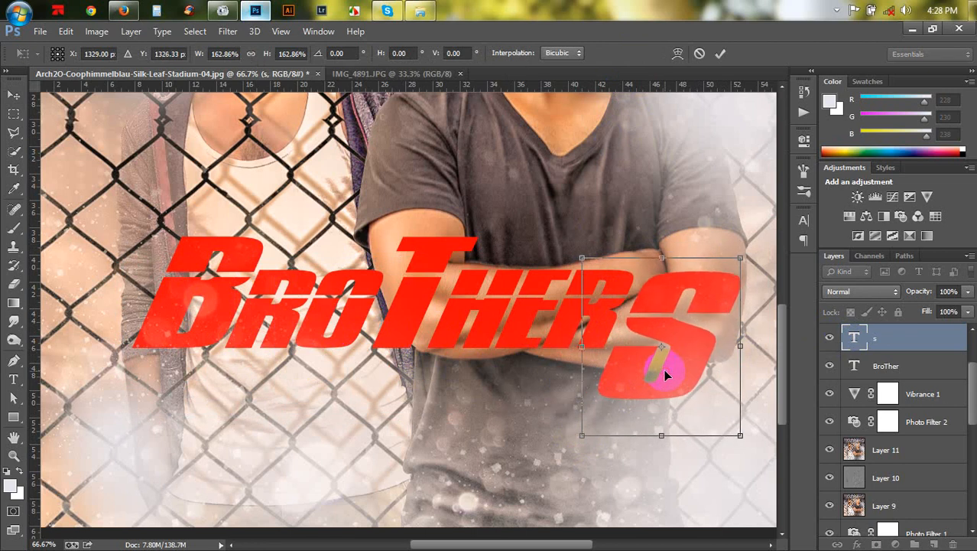
pyautogui.press('Up')
pyautogui.press('Up')
pyautogui.press('Up')
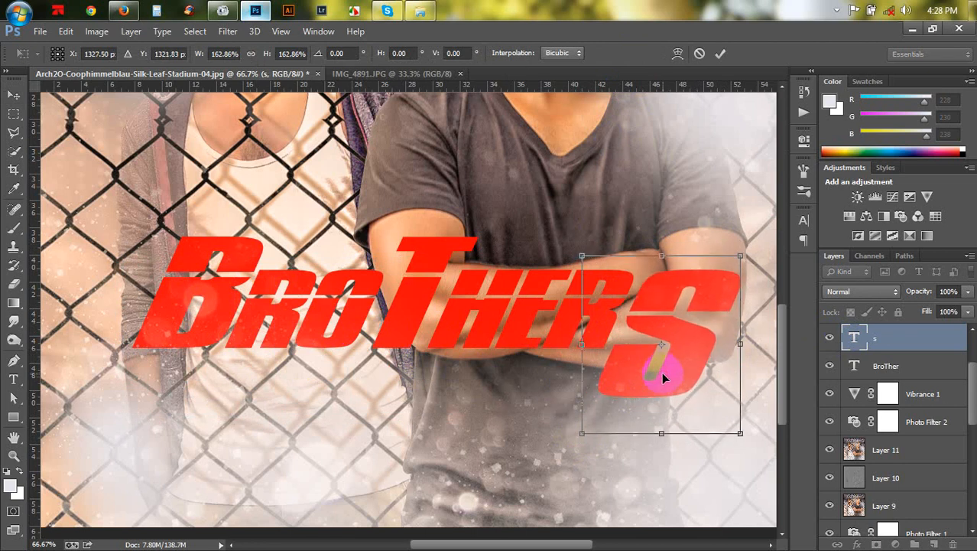
pyautogui.press('Left')
pyautogui.press('Left')
pyautogui.press('Left')
pyautogui.press('Return')
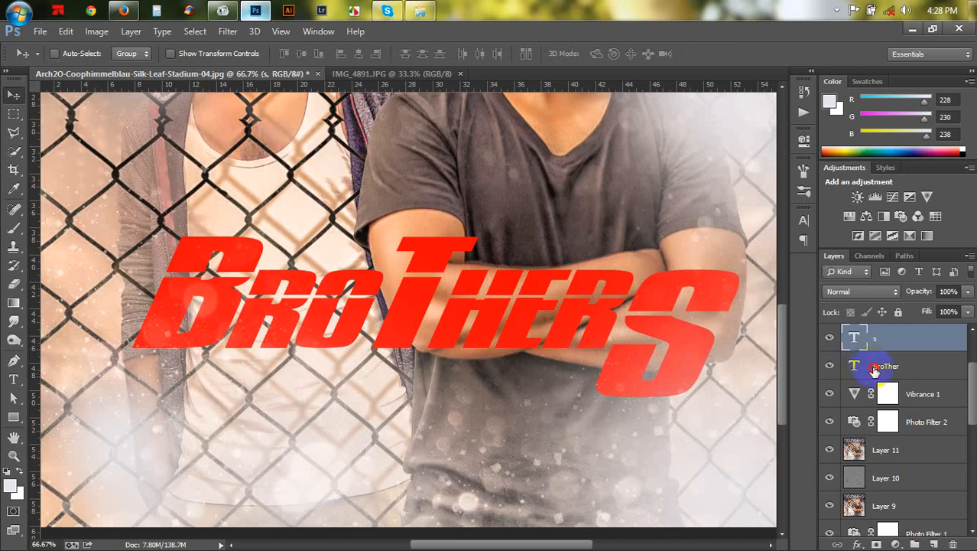
# - Convert the "BroTher" type layer to a shape
pyautogui.click(854, 369)
pyautogui.click(638, 358)
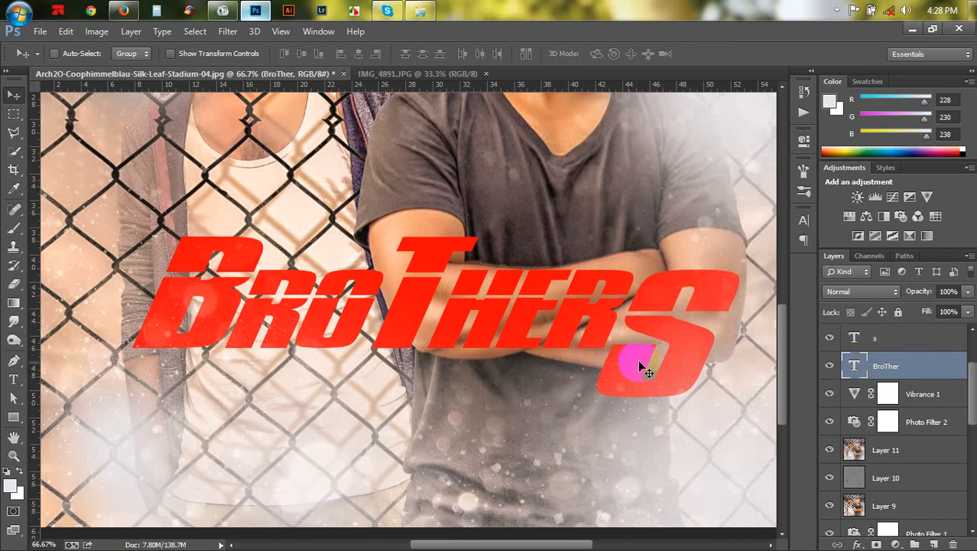
pyautogui.click(440, 276)
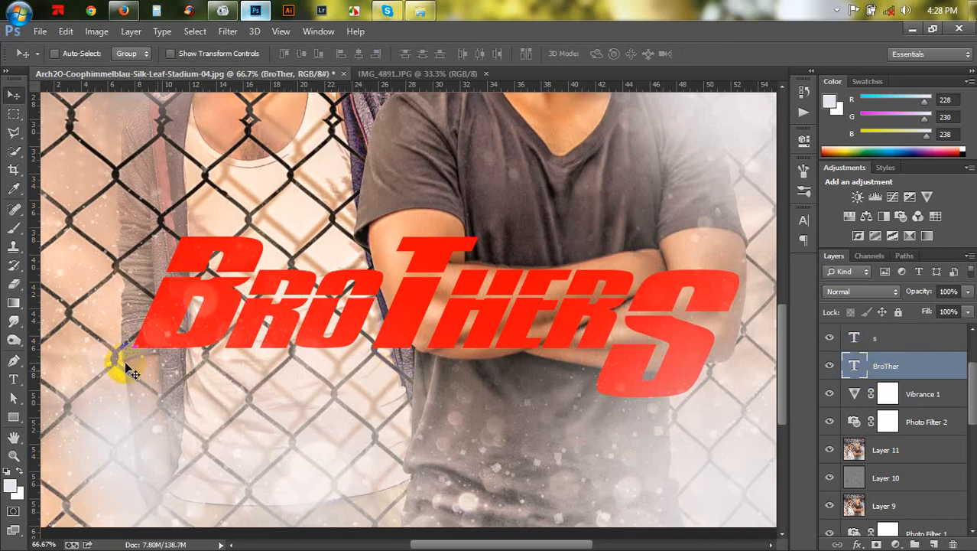
pyautogui.click(227, 31)
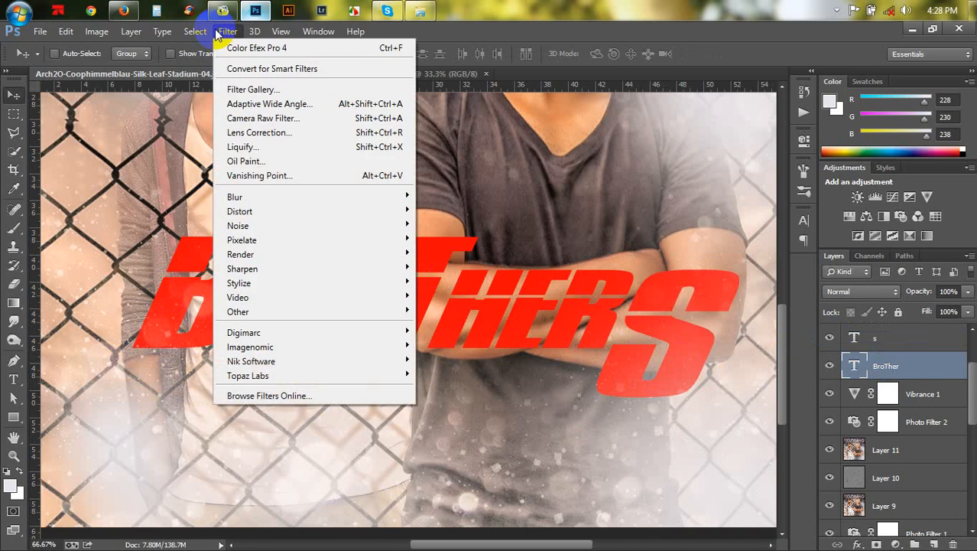
pyautogui.click(172, 38)
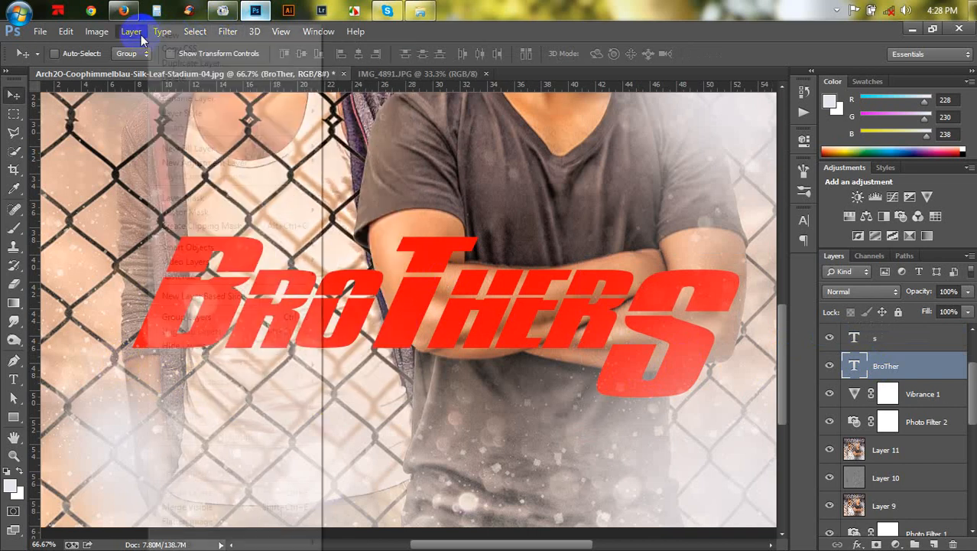
pyautogui.click(161, 32)
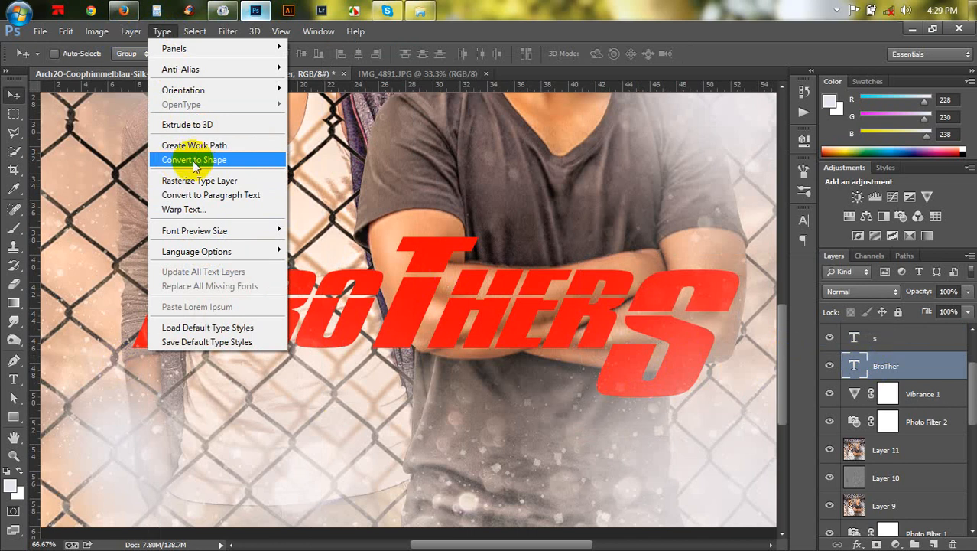
pyautogui.click(194, 161)
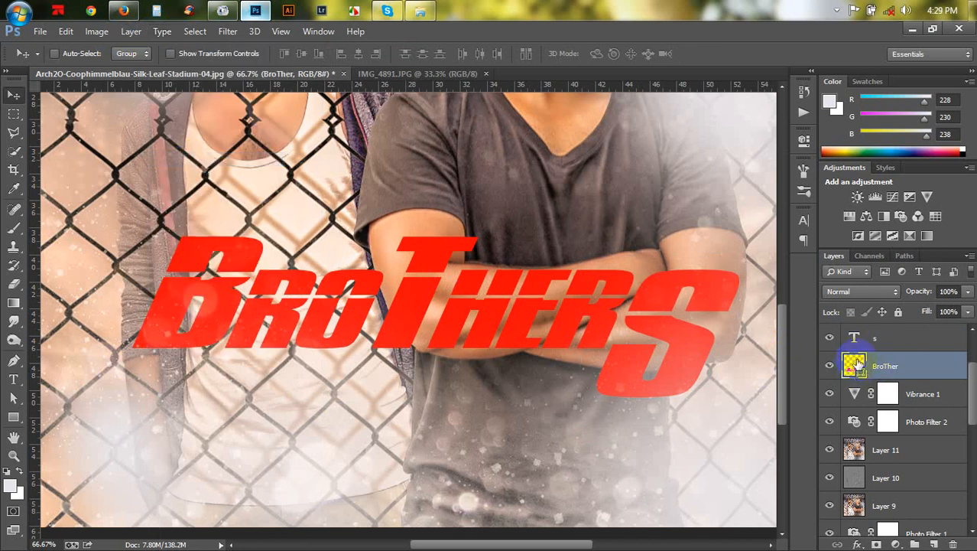
# - Convert the "s" type layer to a shape as well
pyautogui.click(872, 339)
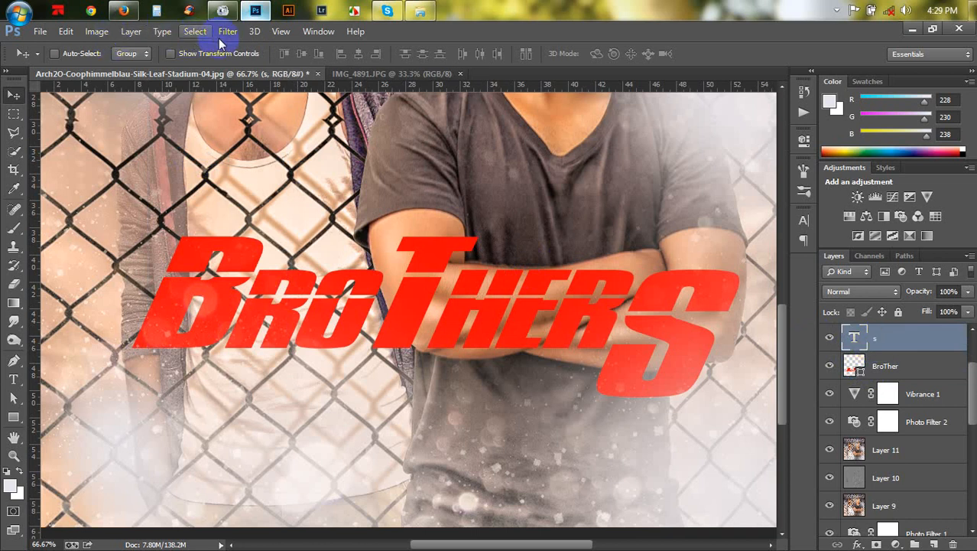
pyautogui.click(162, 32)
pyautogui.click(186, 161)
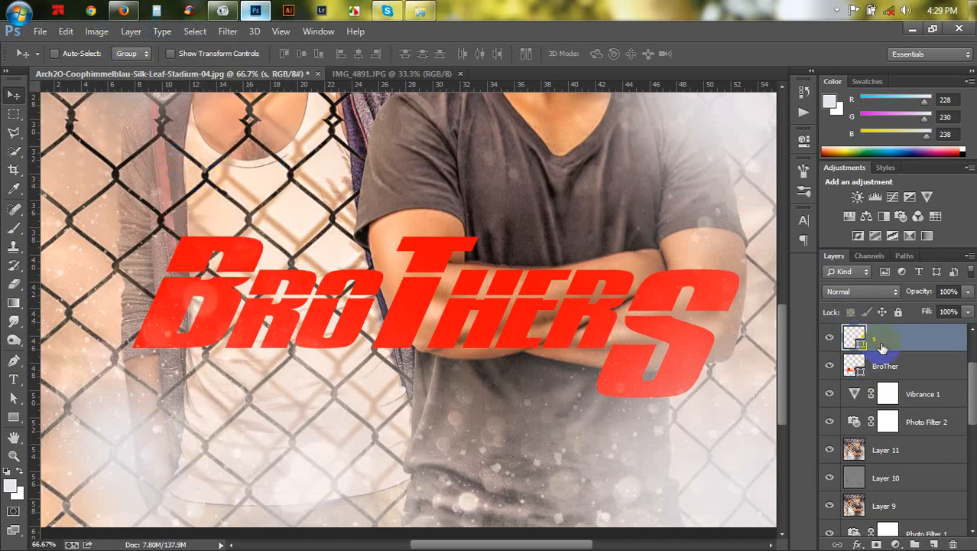
# - With the Direct Selection Tool, extend the bottom of the T's stem downward on the "BroTher" shape
pyautogui.hotkey('ctrl', '+')
pyautogui.moveTo(630, 296); pyautogui.dragTo(449, 221)
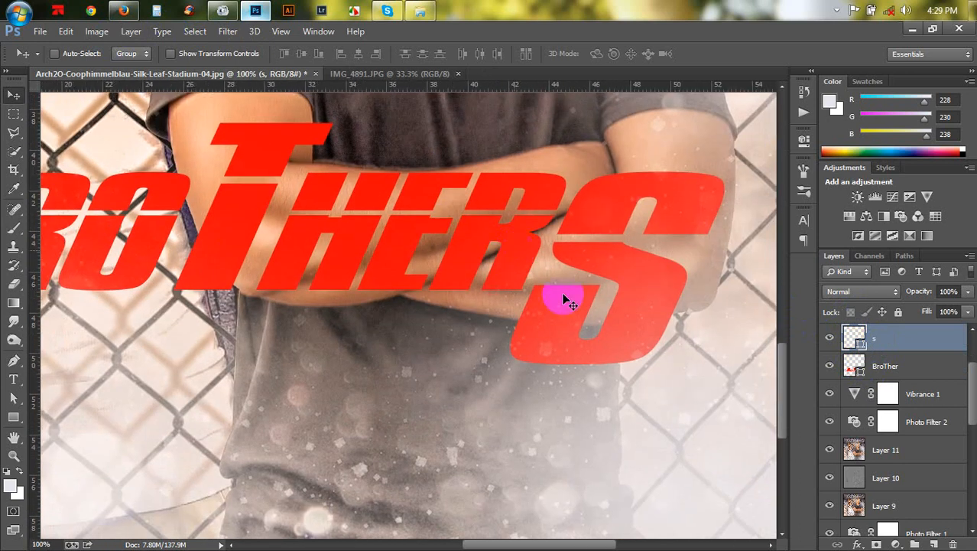
pyautogui.click(14, 399)
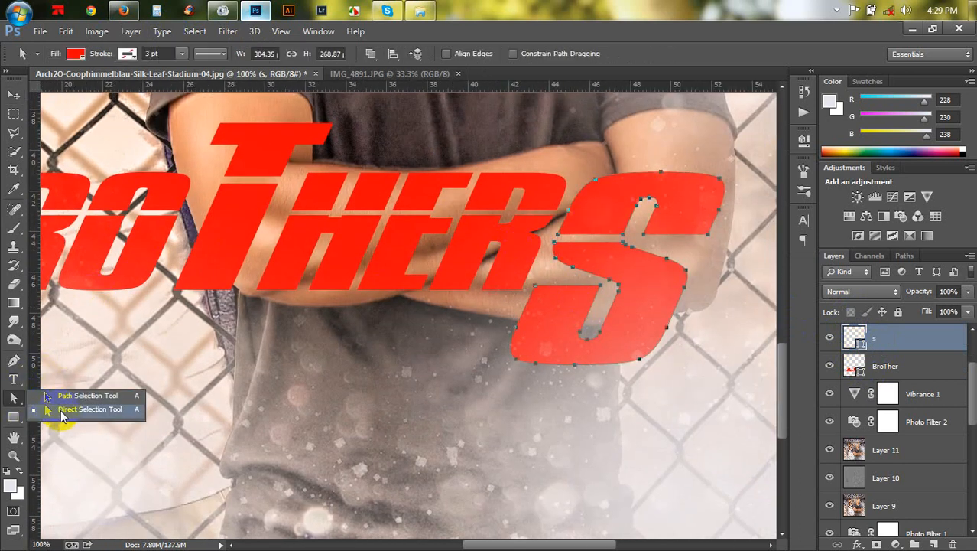
pyautogui.click(61, 410)
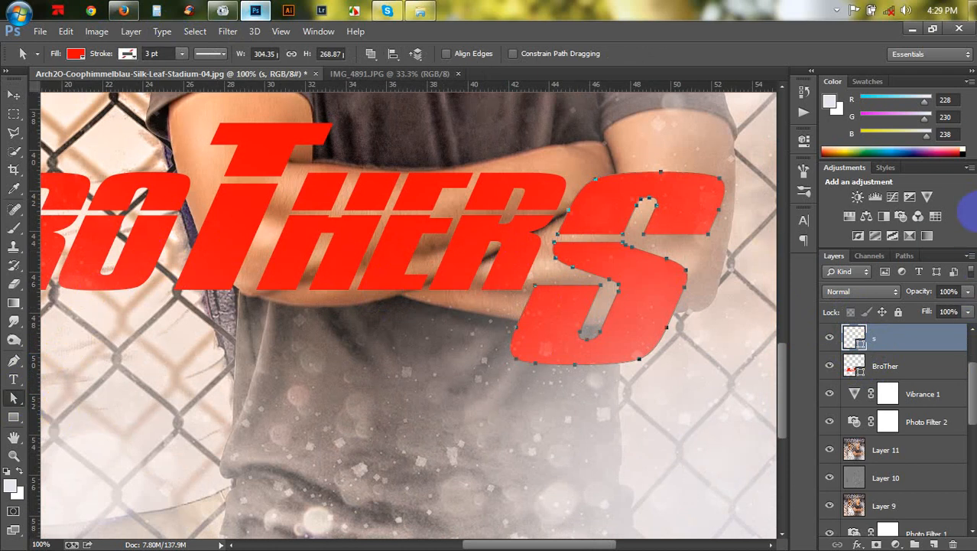
pyautogui.moveTo(290, 274); pyautogui.dragTo(523, 268)
pyautogui.click(861, 367)
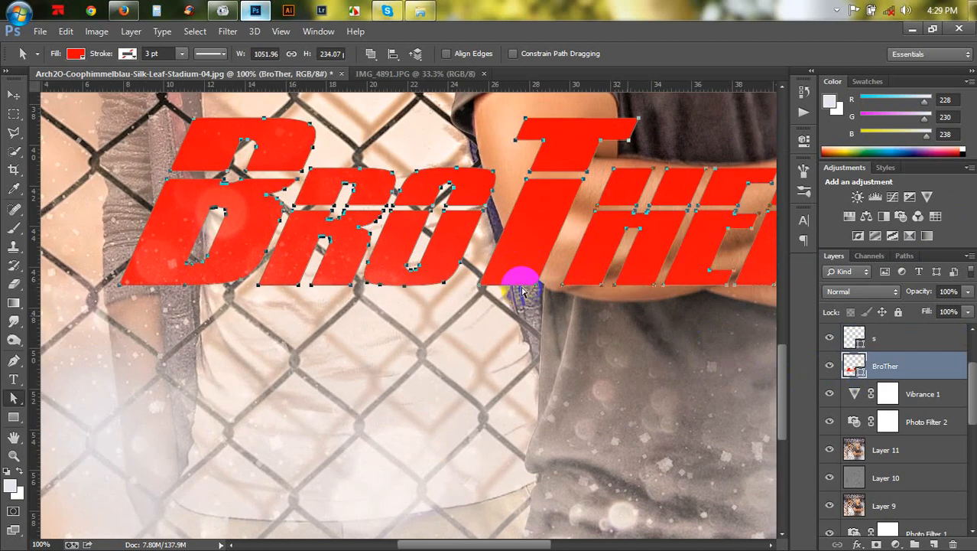
pyautogui.moveTo(496, 315); pyautogui.dragTo(465, 301)
pyautogui.click(647, 388)
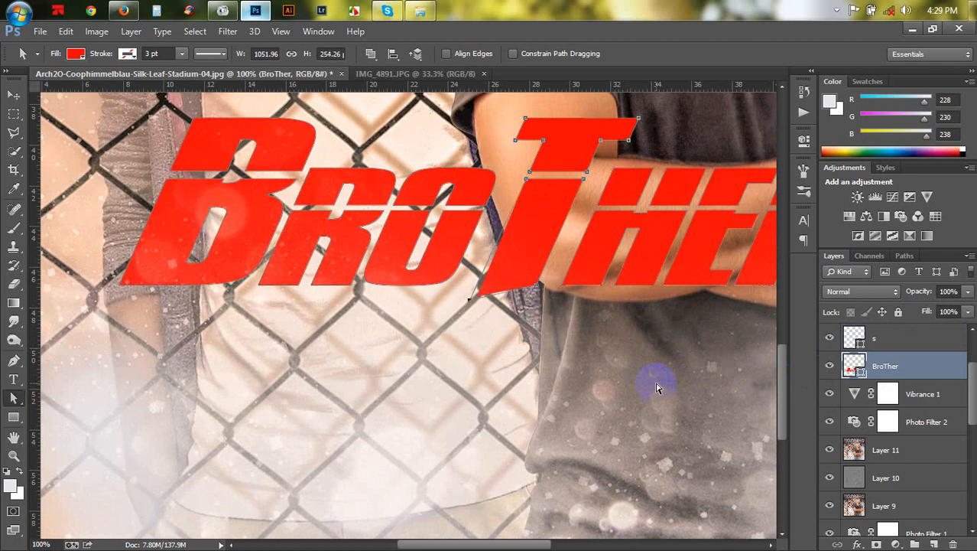
pyautogui.press('Down')
pyautogui.press('Down')
pyautogui.press('Down')
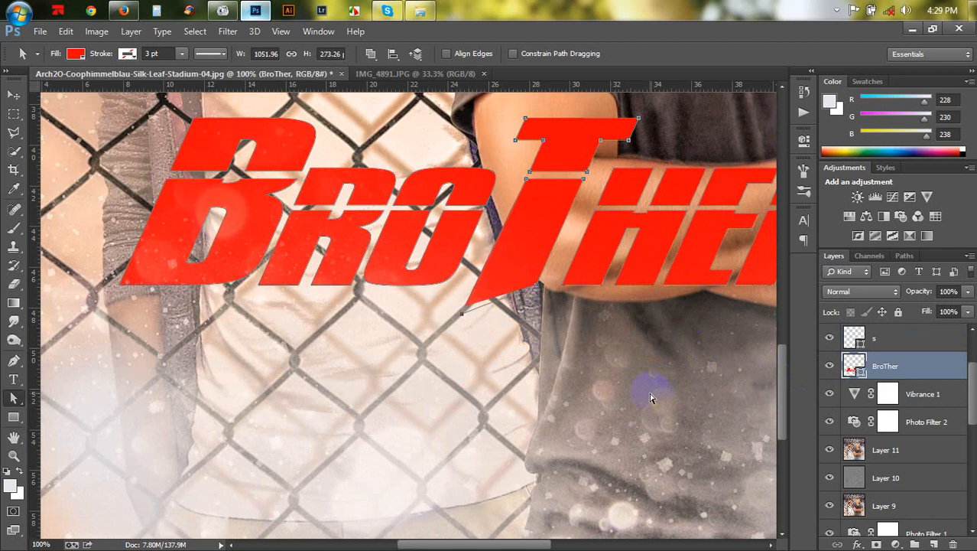
# - Drag the B's lower-left anchor point outward and down into a sharp spur
pyautogui.moveTo(276, 300); pyautogui.dragTo(251, 283)
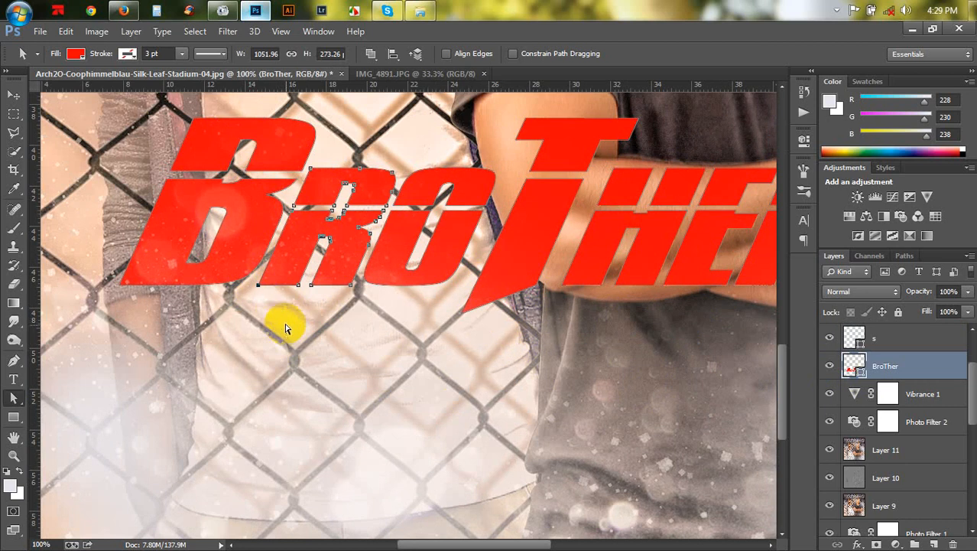
pyautogui.click(261, 287)
pyautogui.moveTo(236, 309); pyautogui.dragTo(118, 285)
pyautogui.click(244, 318)
pyautogui.click(133, 305)
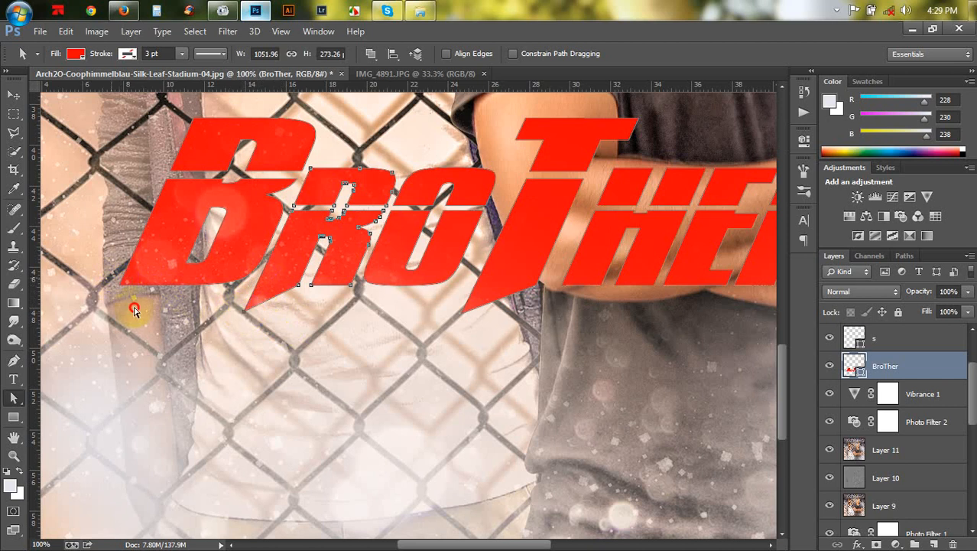
pyautogui.click(120, 286)
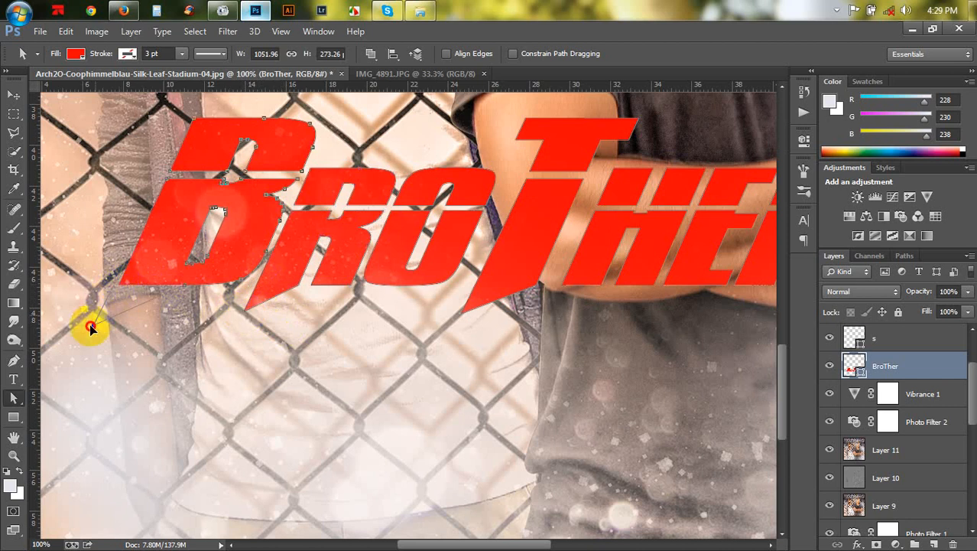
pyautogui.moveTo(89, 326); pyautogui.dragTo(101, 324)
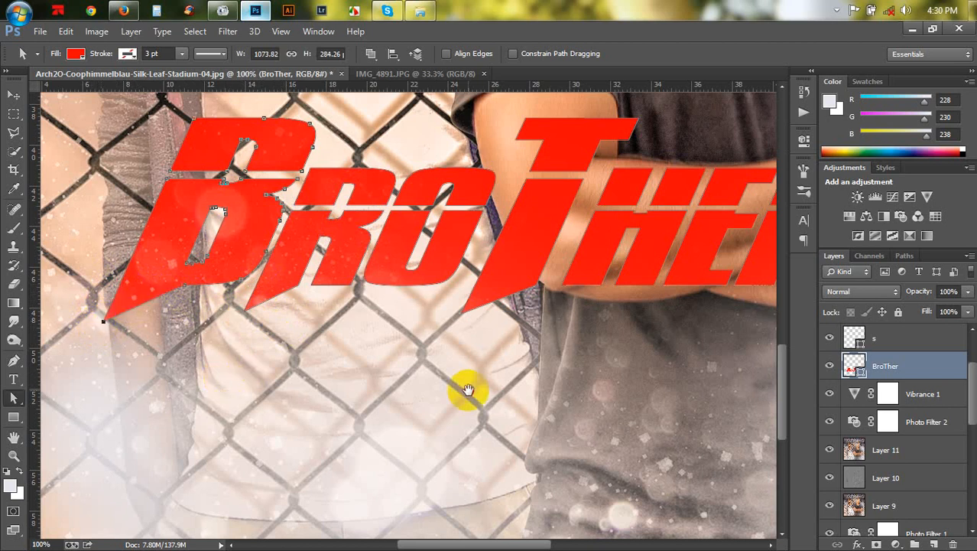
# - Stretch the right end of the T's top bar further outward
pyautogui.moveTo(463, 389); pyautogui.dragTo(350, 402)
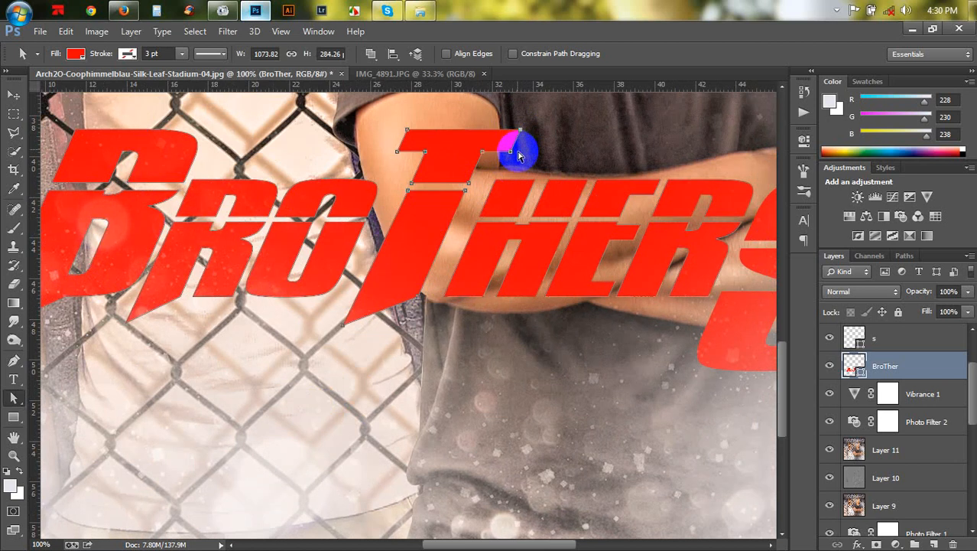
pyautogui.click(502, 151)
pyautogui.moveTo(502, 151); pyautogui.dragTo(540, 156)
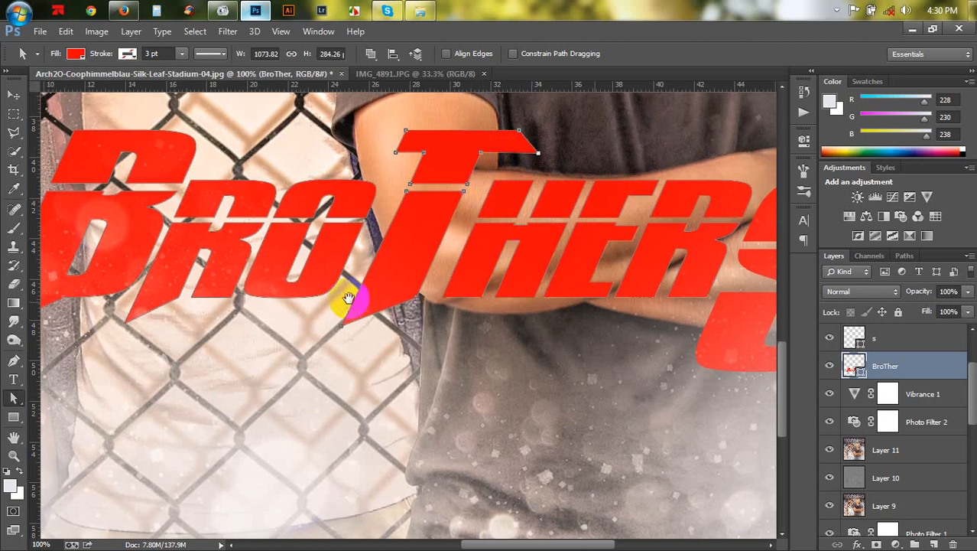
# - On the "s" shape layer, drag the S's lower anchor far to the left into a long tail under the word
pyautogui.hscroll(5, 349, 295)
pyautogui.click(885, 337)
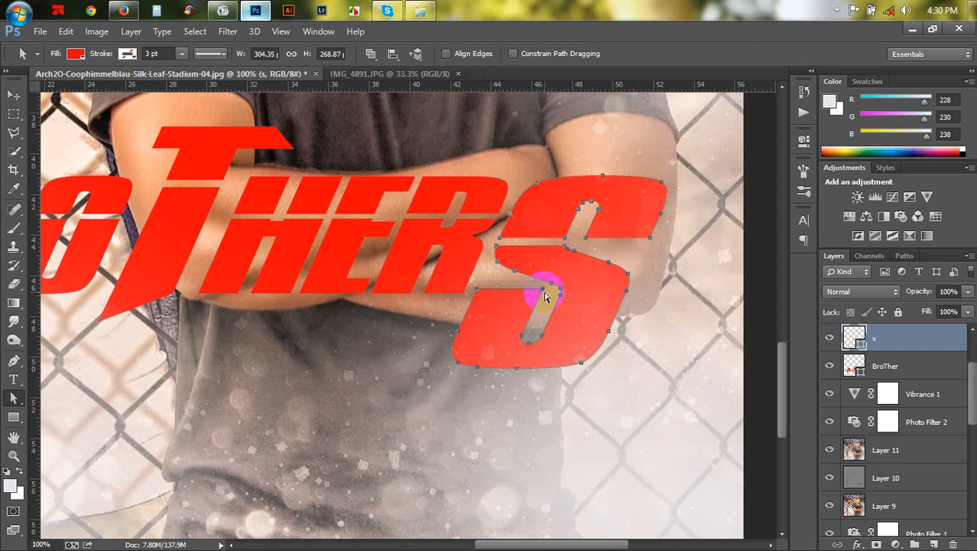
pyautogui.moveTo(541, 293); pyautogui.dragTo(366, 327)
pyautogui.moveTo(461, 332); pyautogui.dragTo(437, 343)
# - With the Delete Anchor Point Tool, remove an anchor from the S's lower curve and reshape the tail's bottom edge
pyautogui.click(14, 361)
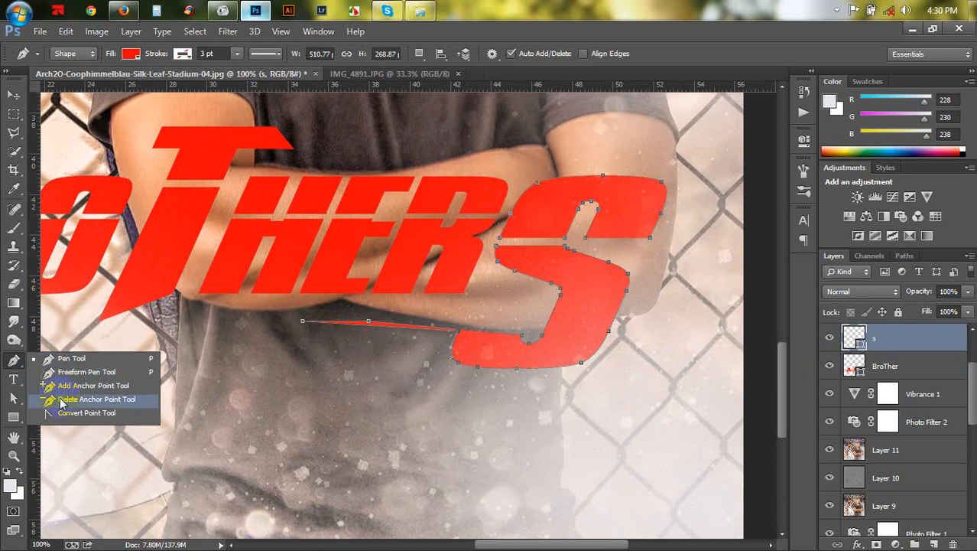
pyautogui.click(61, 400)
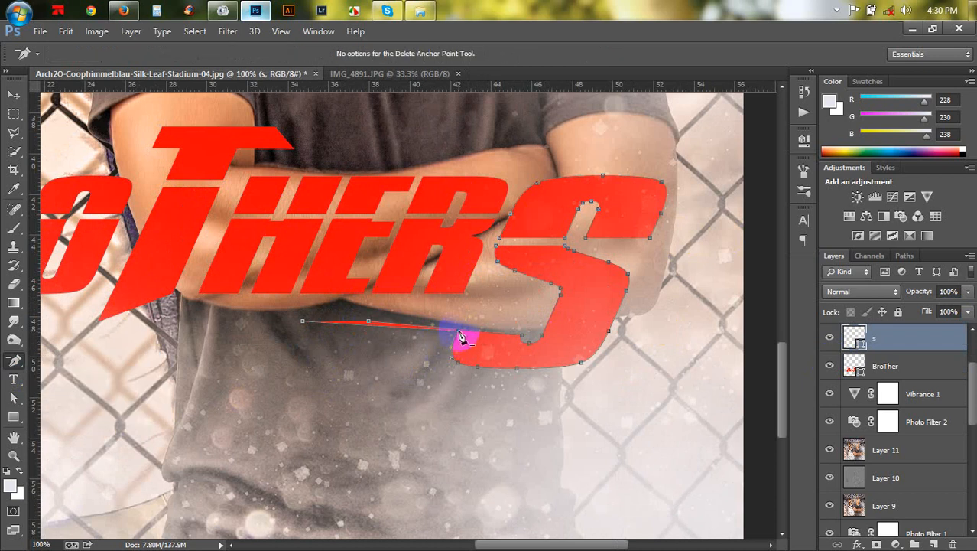
pyautogui.moveTo(460, 337); pyautogui.dragTo(598, 365)
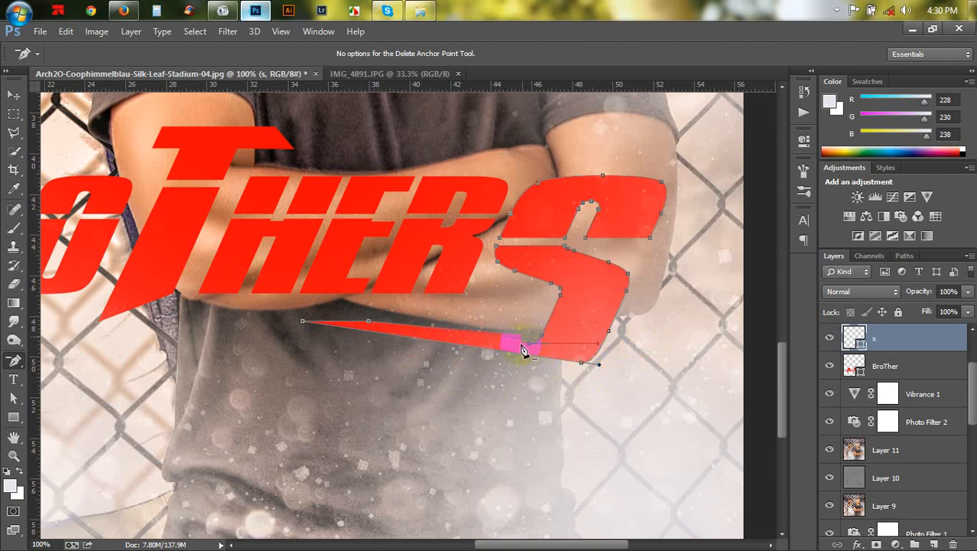
pyautogui.click(549, 339)
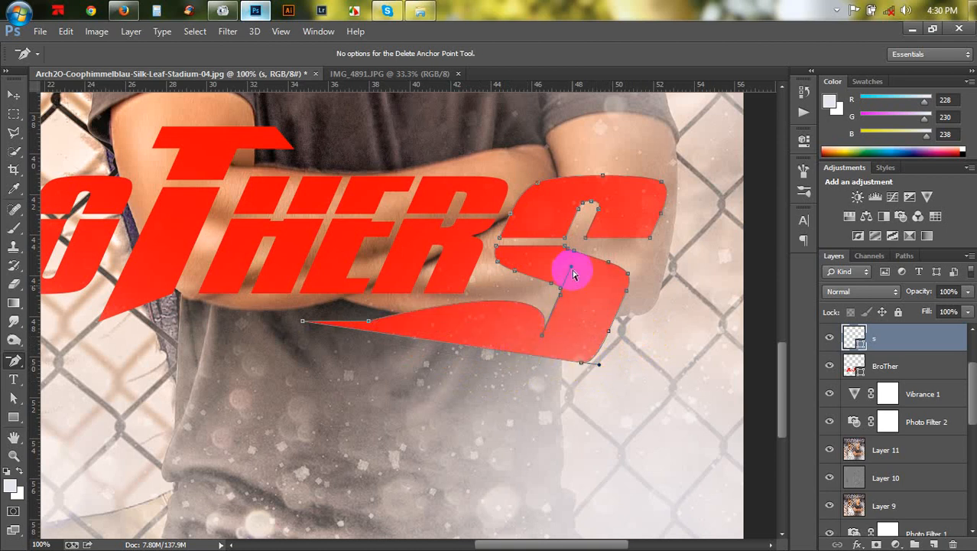
pyautogui.moveTo(572, 271)
pyautogui.mouseDown()
pyautogui.moveTo(506, 305)
pyautogui.moveTo(404, 332)
pyautogui.moveTo(524, 343)
pyautogui.moveTo(508, 358)
pyautogui.moveTo(543, 360)
pyautogui.mouseUp()
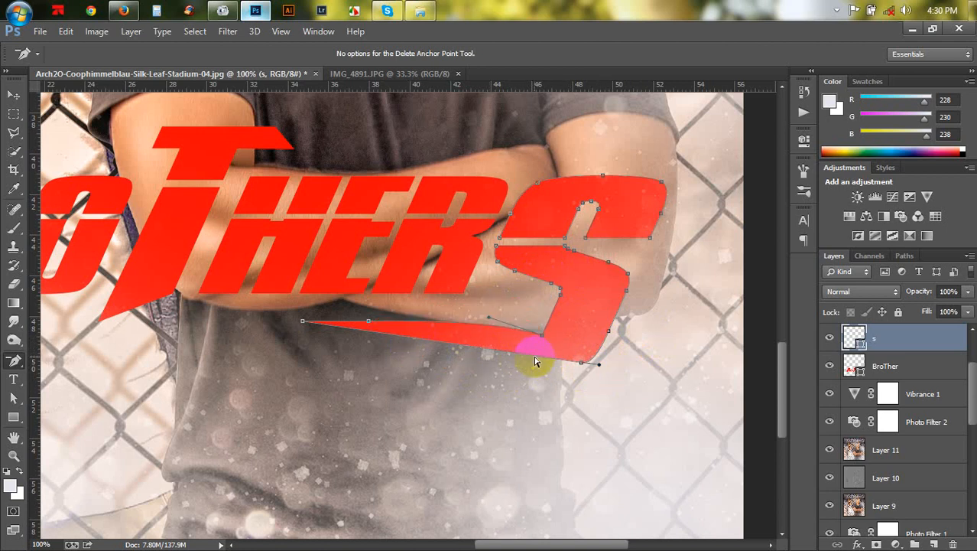
pyautogui.moveTo(539, 361); pyautogui.dragTo(539, 361)
# - With the Add Anchor Point Tool, add a point on the tail's bottom edge and pull it down, undoing a second added point
pyautogui.moveTo(14, 360); pyautogui.dragTo(54, 386)
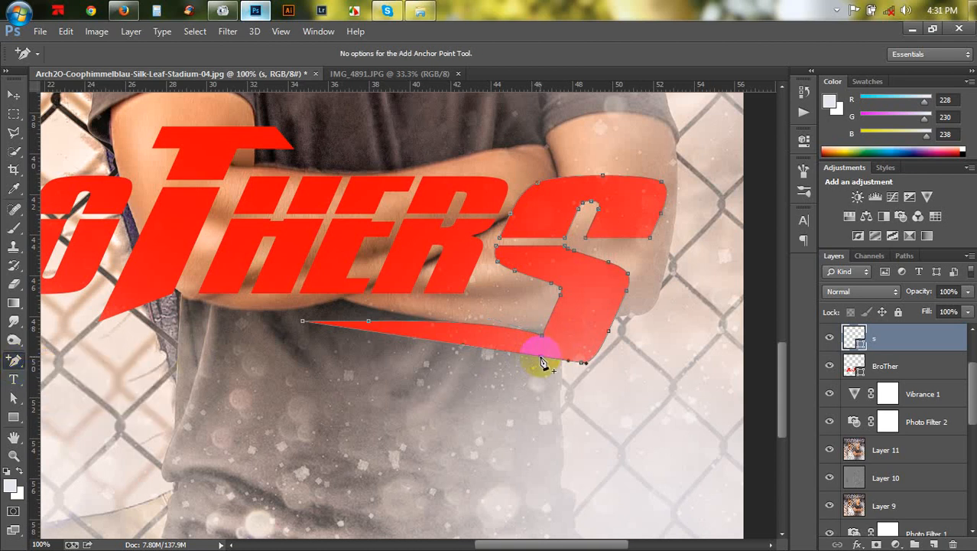
pyautogui.moveTo(540, 361); pyautogui.dragTo(535, 375)
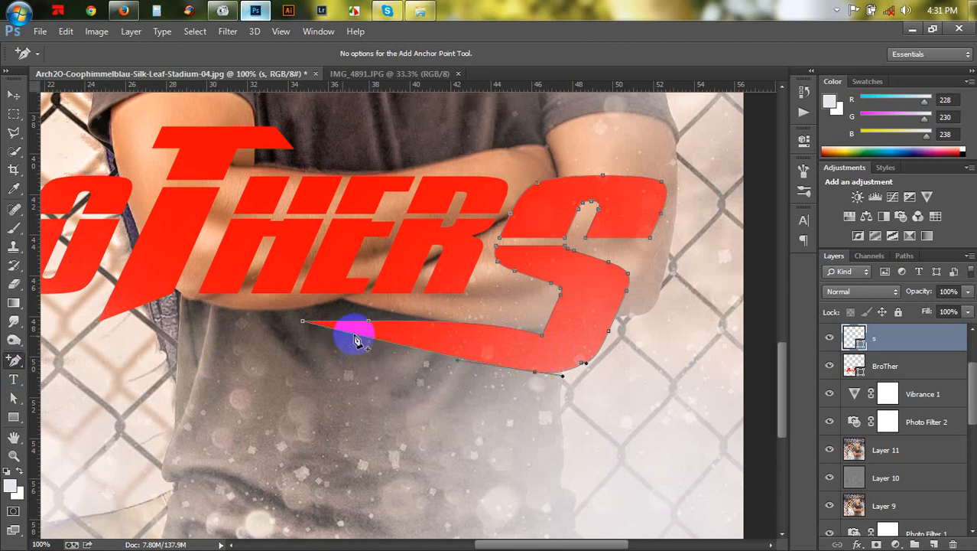
pyautogui.moveTo(356, 342); pyautogui.dragTo(318, 368)
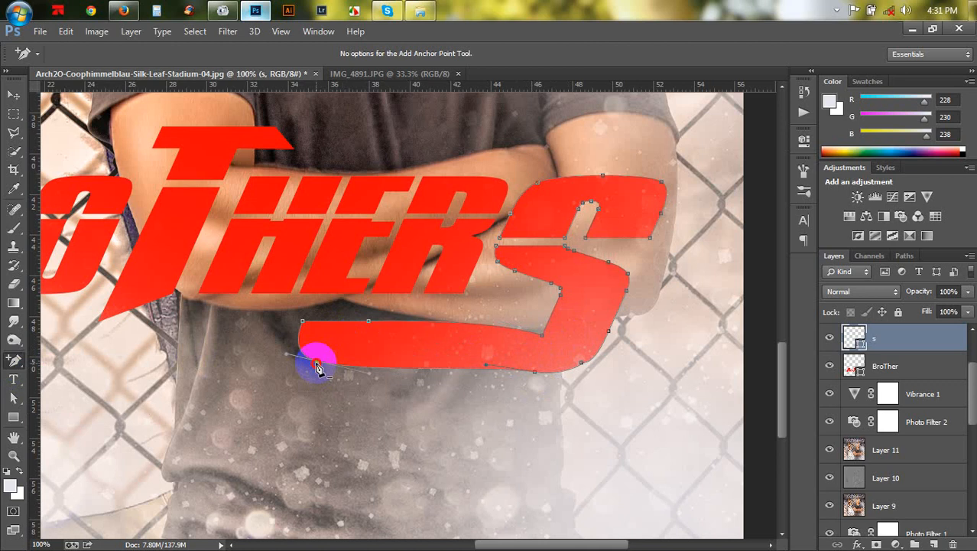
pyautogui.hotkey('ctrl', 'z')
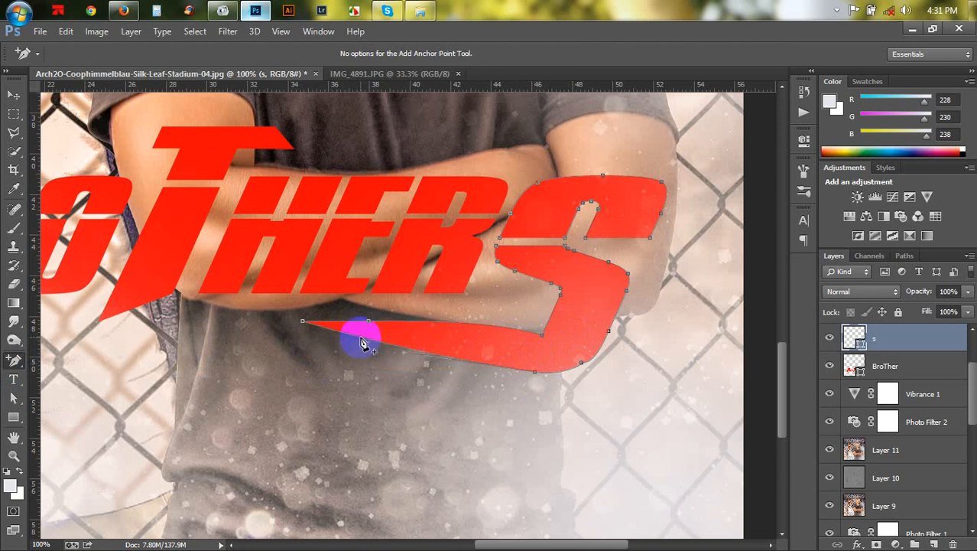
# - Add anchor points to give the tail a square lower-left corner and a flat bottom edge
pyautogui.moveTo(362, 342); pyautogui.dragTo(318, 416)
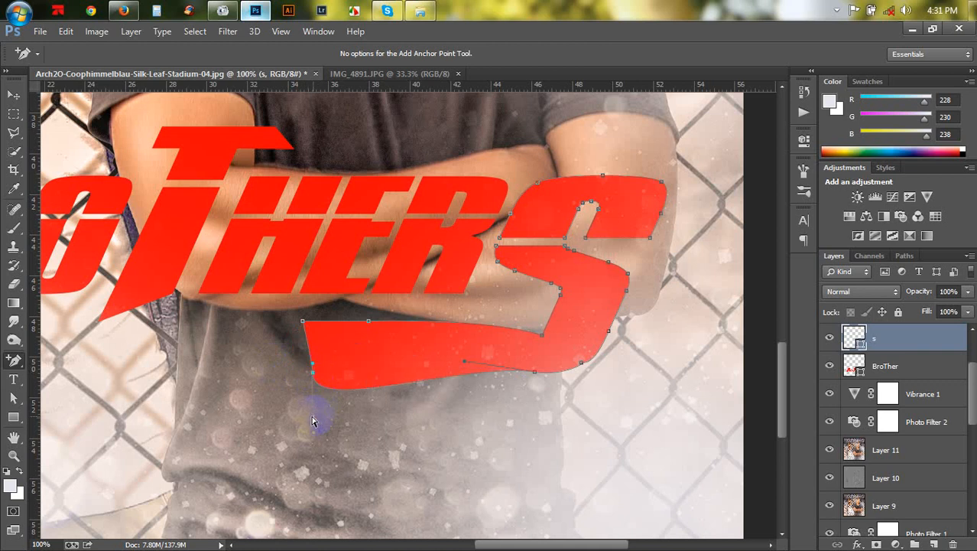
pyautogui.moveTo(316, 376); pyautogui.dragTo(312, 367)
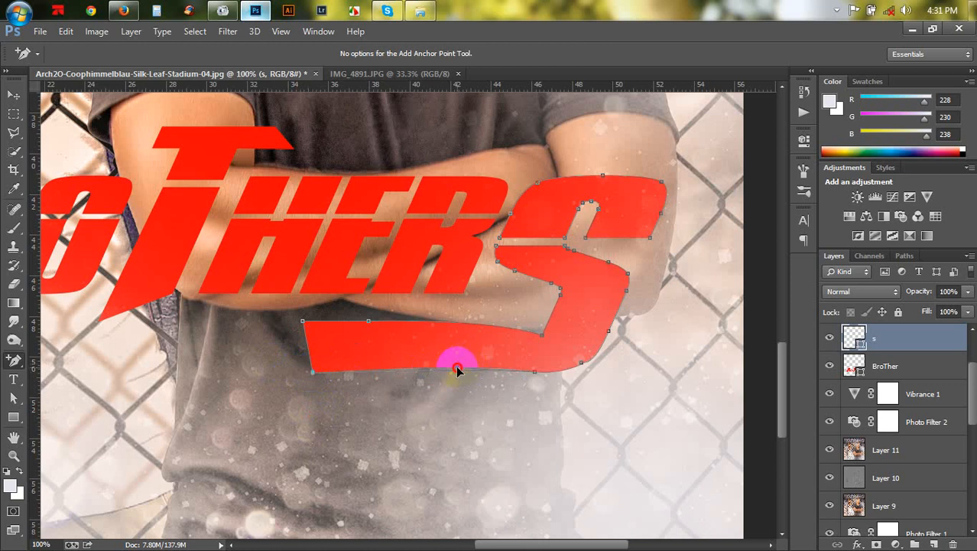
pyautogui.moveTo(456, 371); pyautogui.dragTo(469, 361)
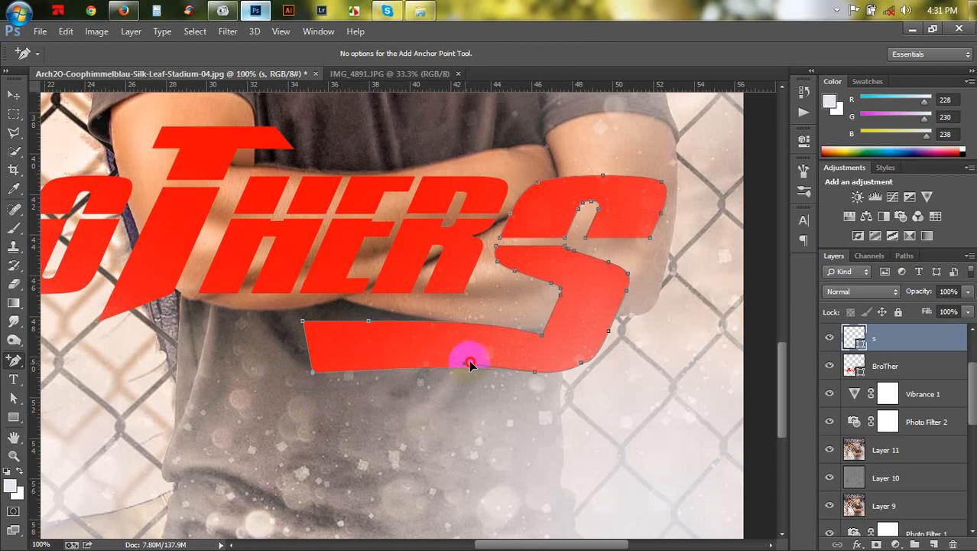
pyautogui.click(586, 363)
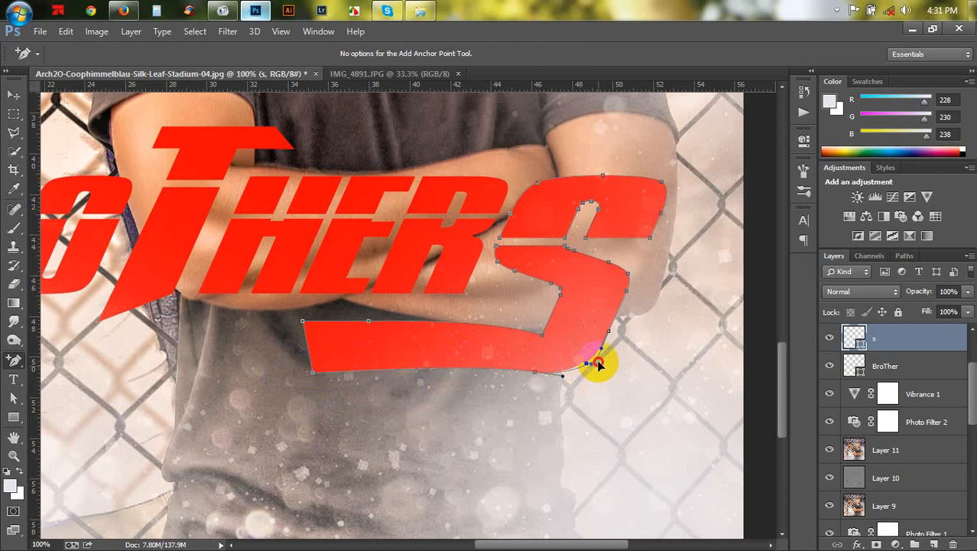
pyautogui.moveTo(598, 360)
pyautogui.mouseDown()
pyautogui.moveTo(580, 374)
pyautogui.moveTo(583, 363)
pyautogui.mouseUp()
pyautogui.moveTo(312, 372); pyautogui.dragTo(310, 357)
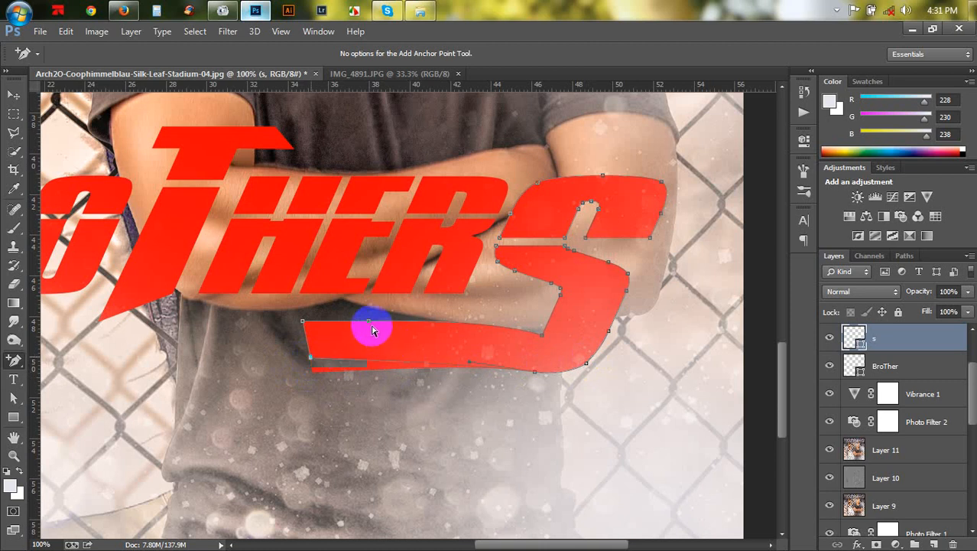
# - Add and adjust anchor points along the tail's top edge so the S ends in a straight horizontal bar
pyautogui.click(369, 321)
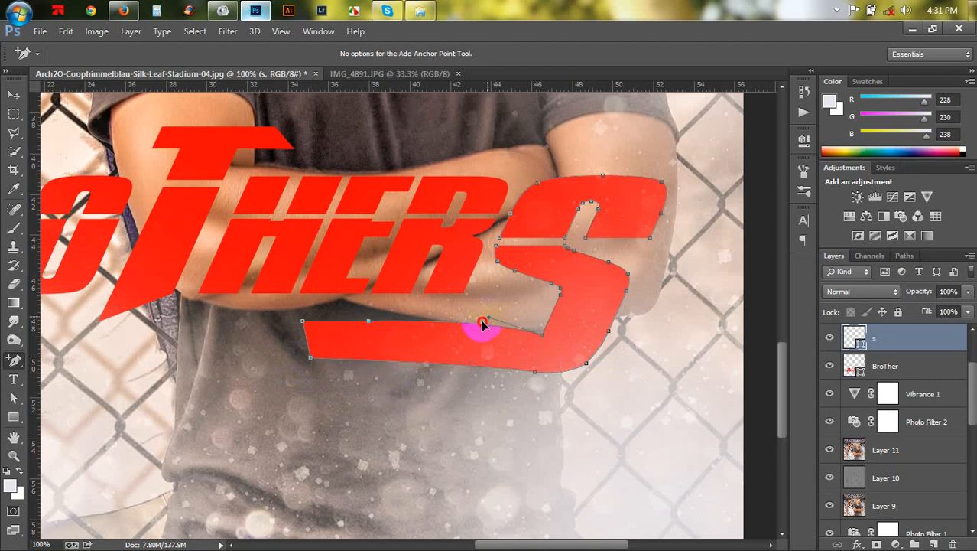
pyautogui.moveTo(477, 329); pyautogui.dragTo(478, 328)
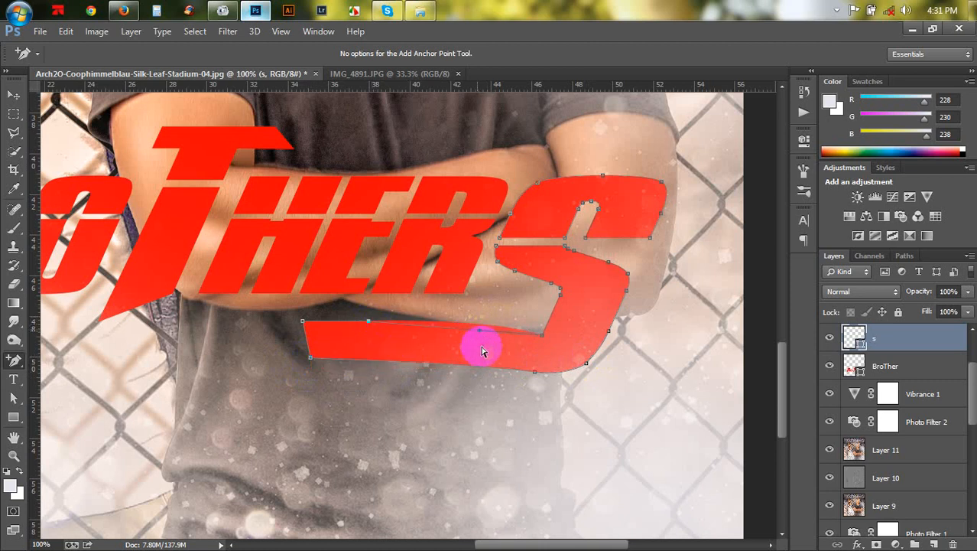
pyautogui.click(441, 365)
pyautogui.moveTo(434, 364); pyautogui.dragTo(434, 364)
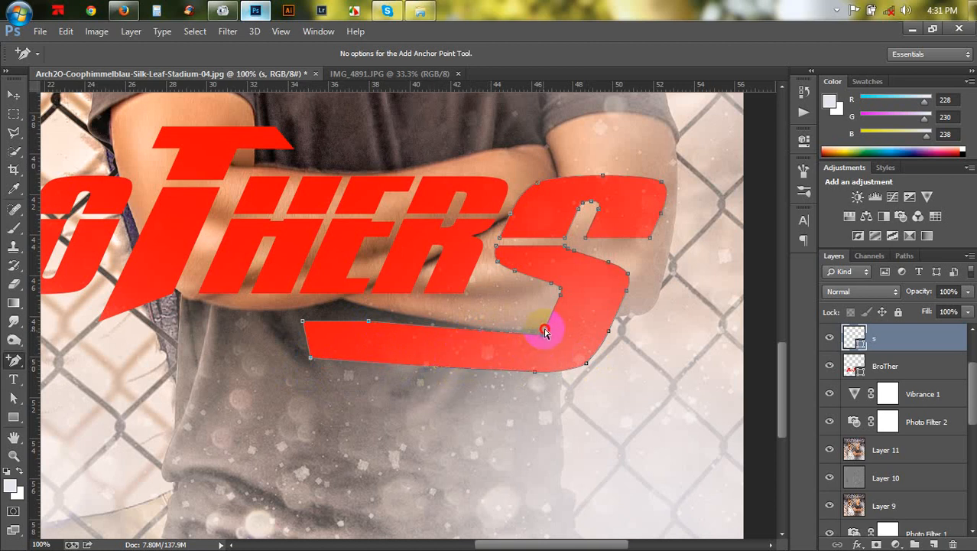
pyautogui.moveTo(543, 325); pyautogui.dragTo(547, 319)
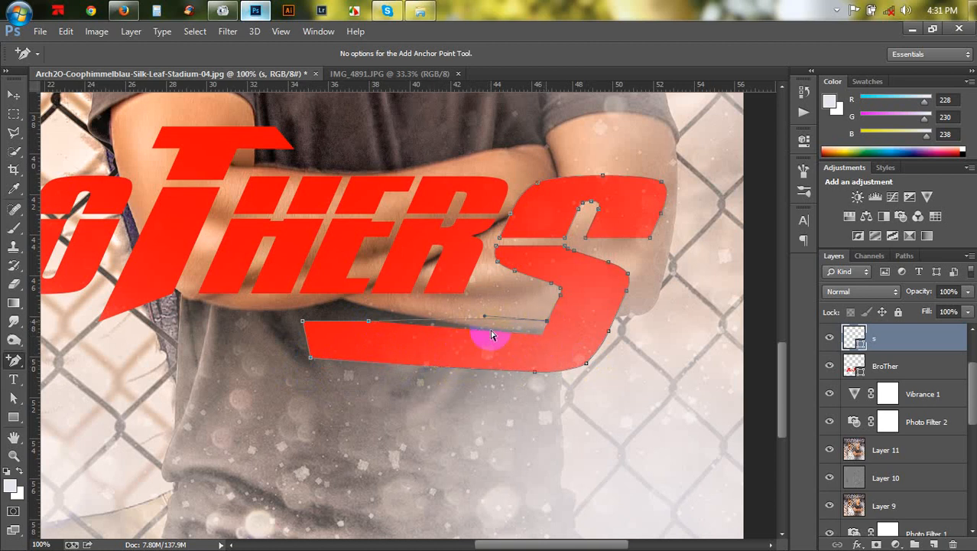
pyautogui.click(365, 318)
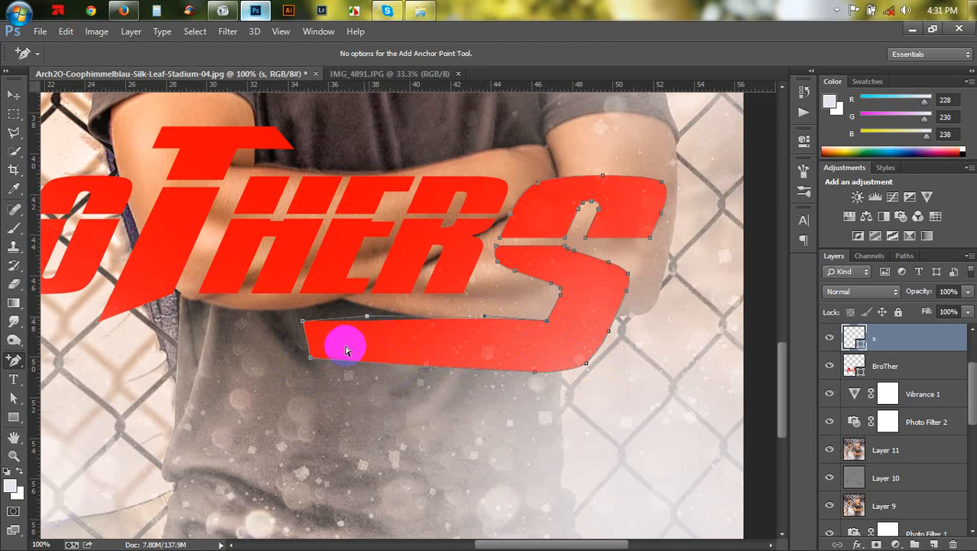
pyautogui.moveTo(308, 367); pyautogui.dragTo(308, 367)
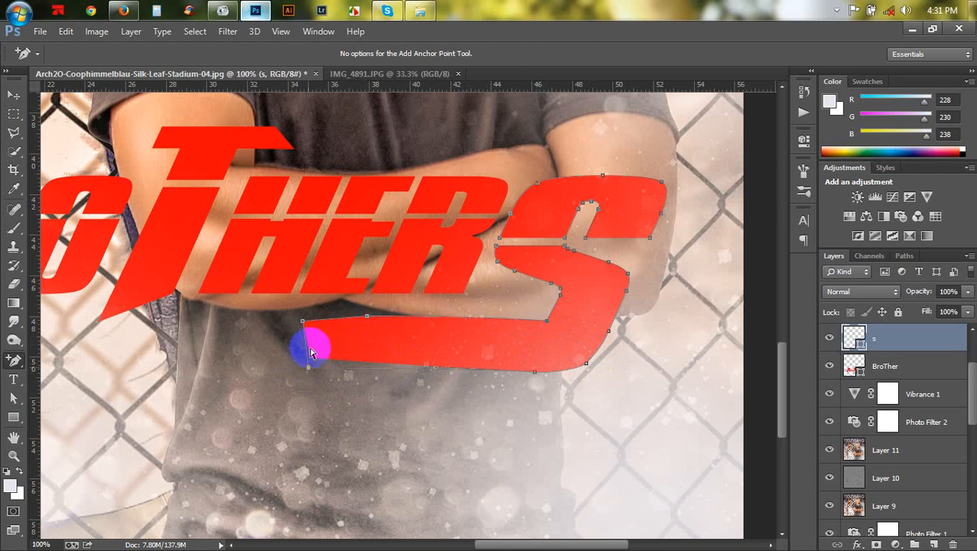
pyautogui.moveTo(303, 321); pyautogui.dragTo(299, 314)
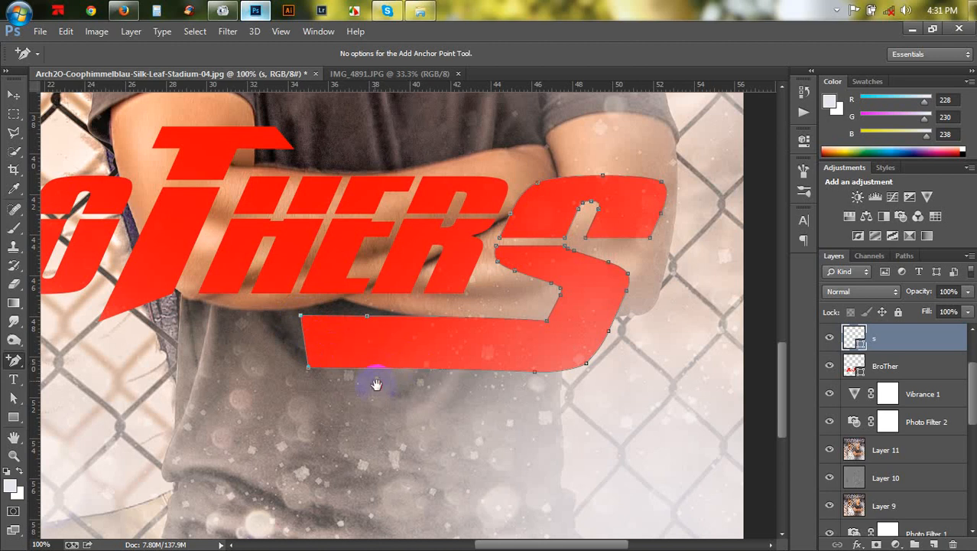
# - With the Direct Selection Tool, stretch the bar's left end leftward to sit under the B
pyautogui.moveTo(375, 384); pyautogui.dragTo(521, 395)
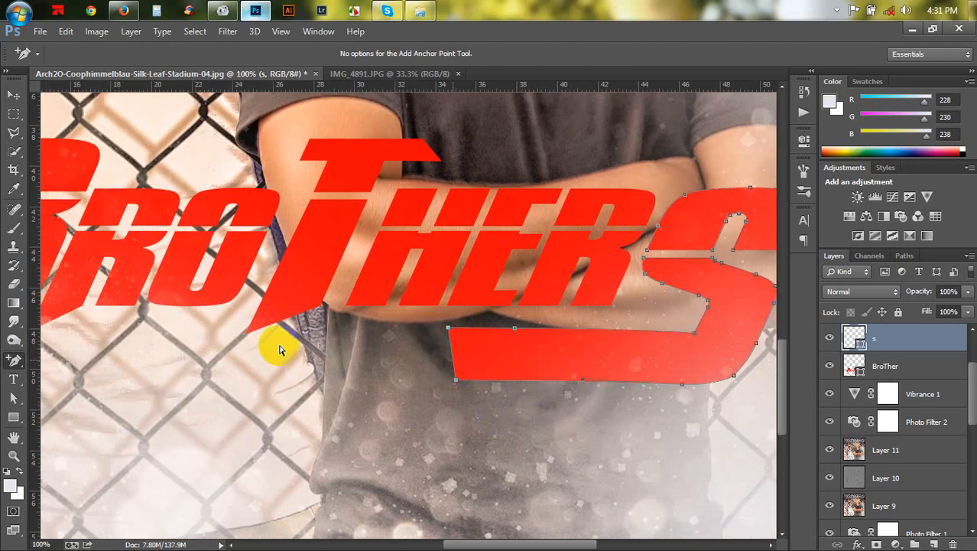
pyautogui.click(14, 398)
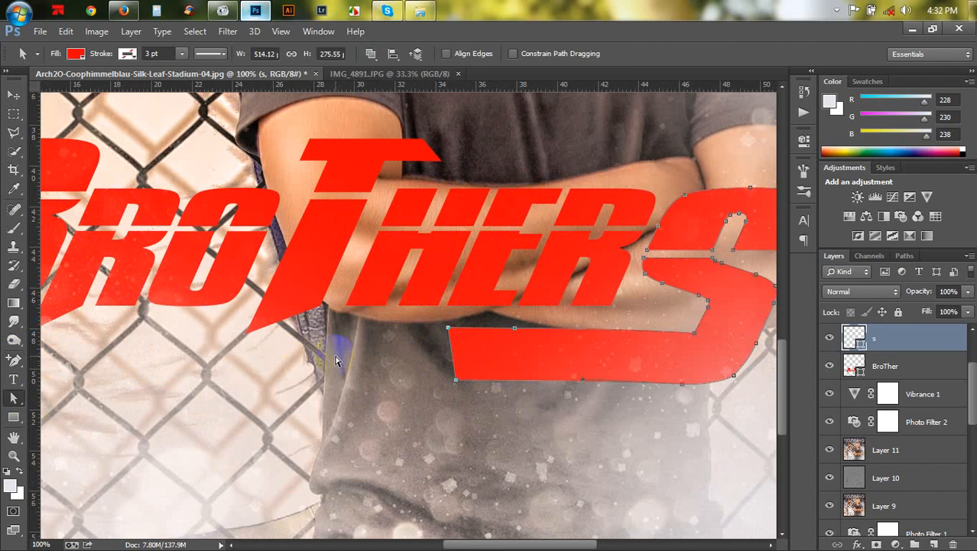
pyautogui.hotkey('ctrl', '-')
pyautogui.moveTo(445, 348); pyautogui.dragTo(107, 349)
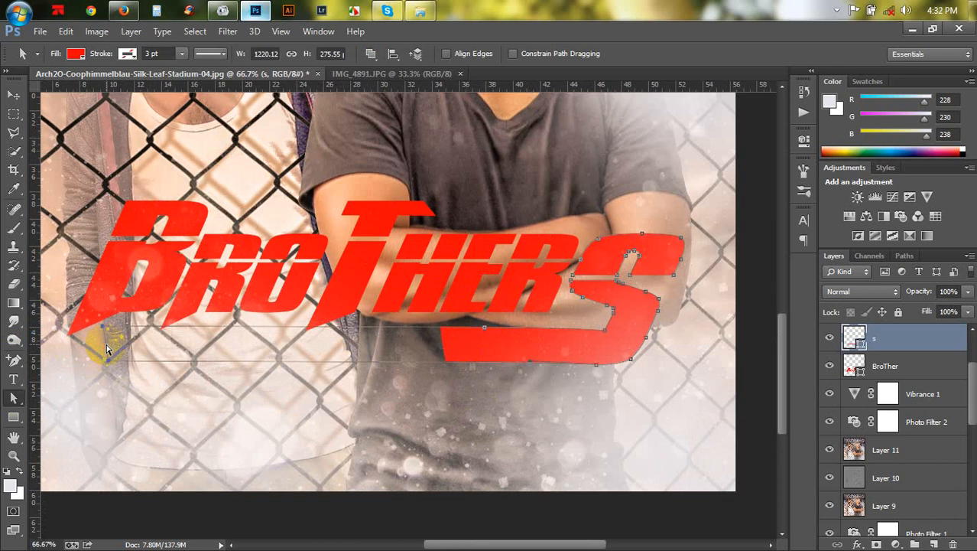
# - Try to drag the bar's lower-left corner further left, undoing the move
pyautogui.click(229, 349)
pyautogui.moveTo(311, 386); pyautogui.dragTo(475, 359)
pyautogui.hotkey('ctrl', '+')
pyautogui.hotkey('ctrl', '+')
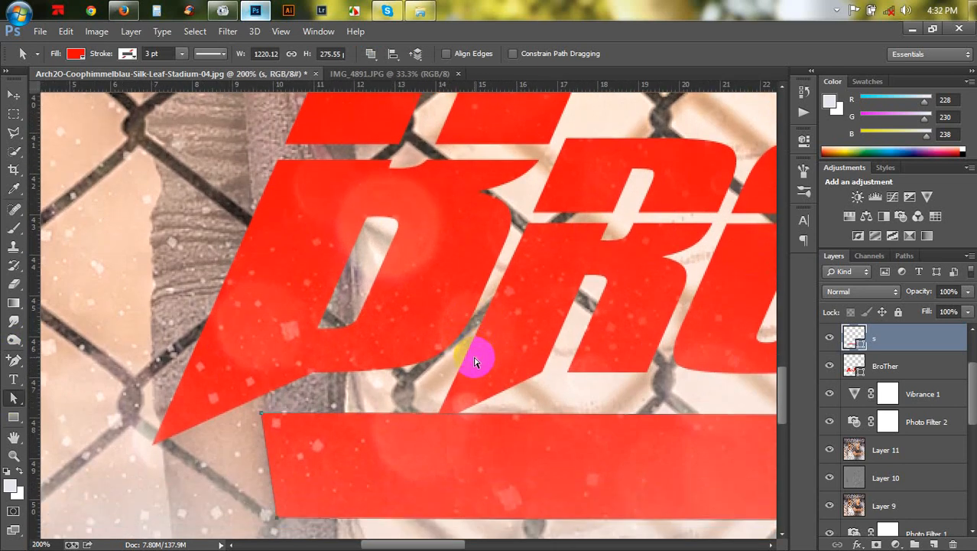
pyautogui.scroll(-3, 474, 361)
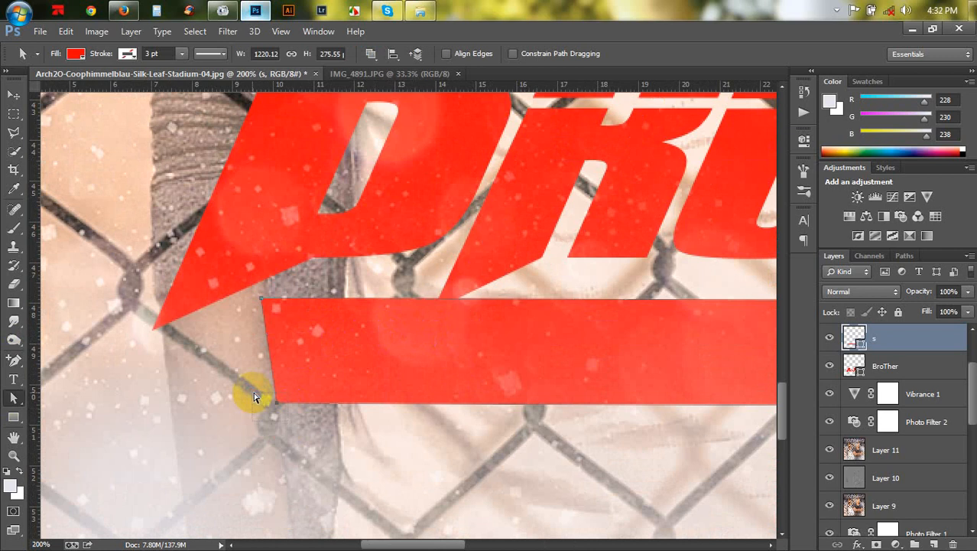
pyautogui.moveTo(276, 400); pyautogui.dragTo(224, 390)
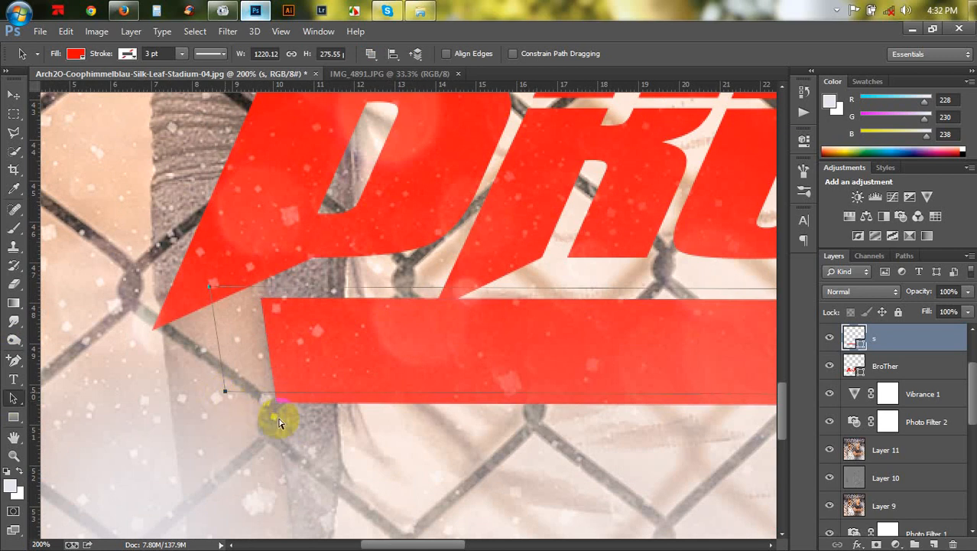
pyautogui.hotkey('ctrl', 'z')
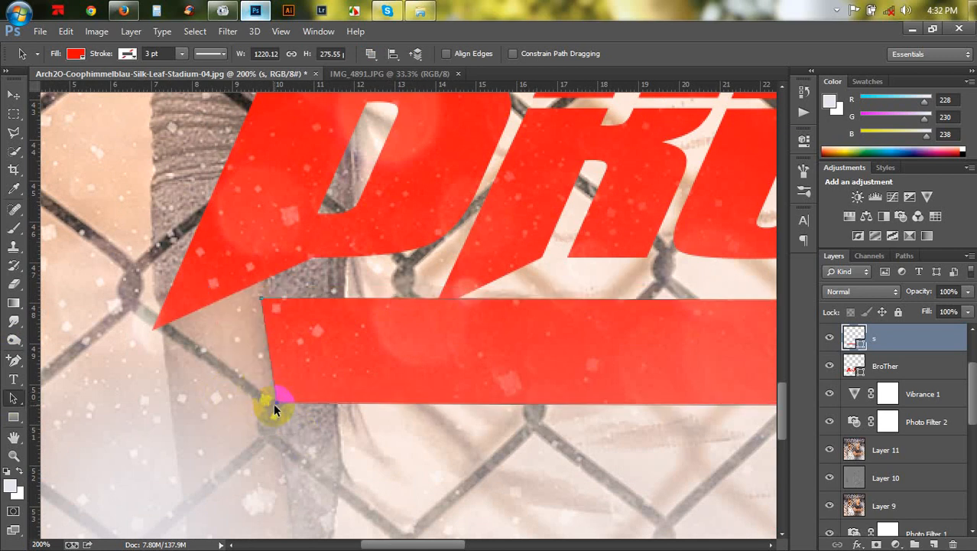
# - Drag the bar's lower-left anchor outward and left into a sharp point below the B
pyautogui.rightClick(13, 398)
pyautogui.click(90, 409)
pyautogui.moveTo(271, 415); pyautogui.dragTo(155, 382)
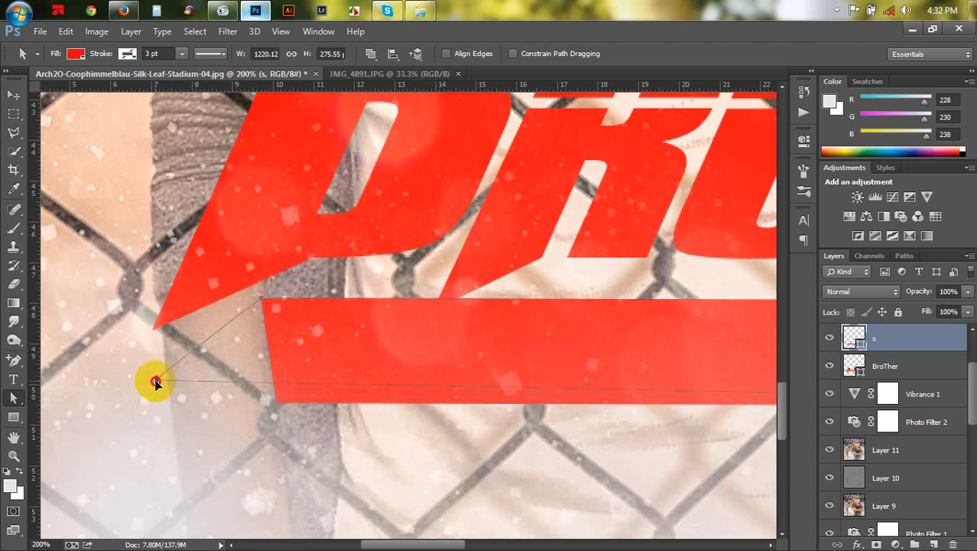
pyautogui.moveTo(154, 381); pyautogui.dragTo(117, 371)
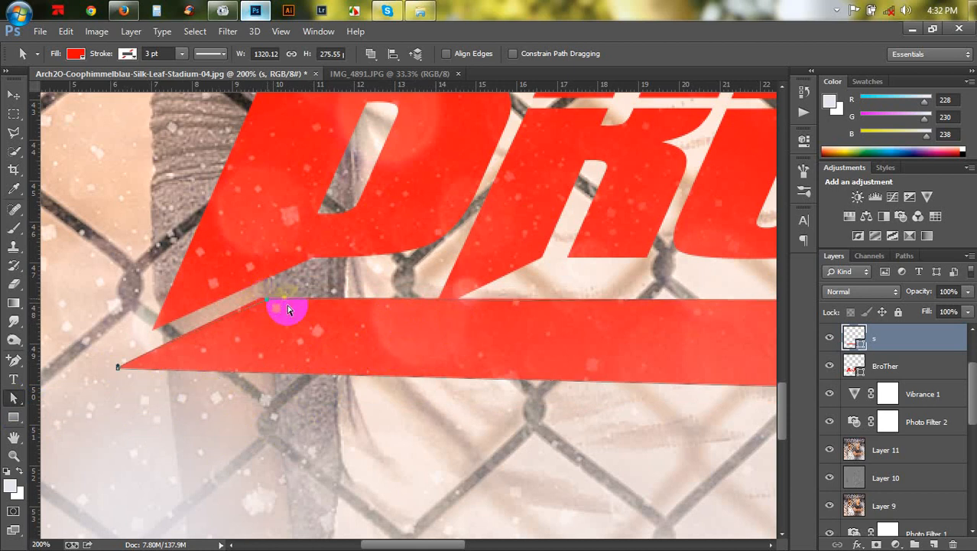
# - Select the bar's lower-right anchors and nudge them up six steps, then drag the S's inner corner down and right
pyautogui.moveTo(408, 317); pyautogui.dragTo(258, 321)
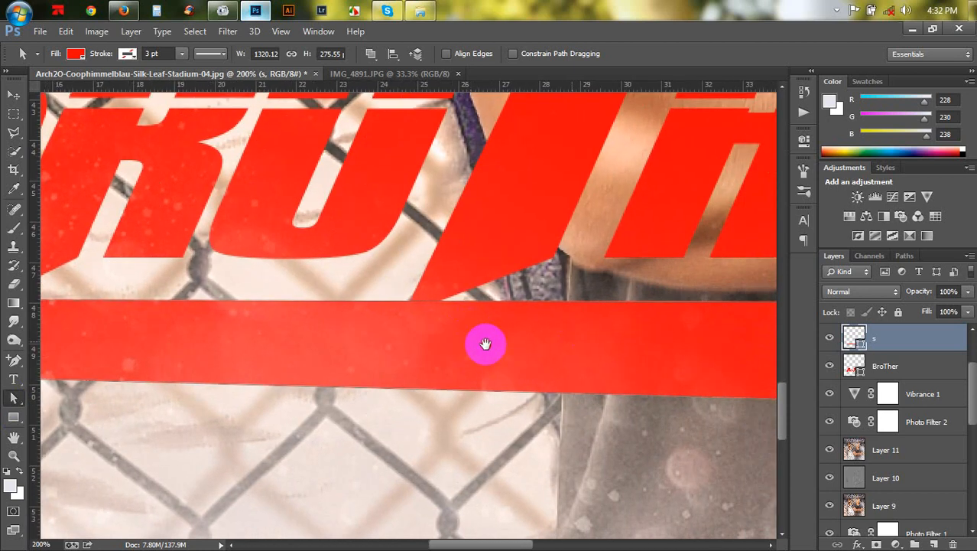
pyautogui.moveTo(484, 340); pyautogui.dragTo(320, 290)
pyautogui.moveTo(597, 332); pyautogui.dragTo(394, 336)
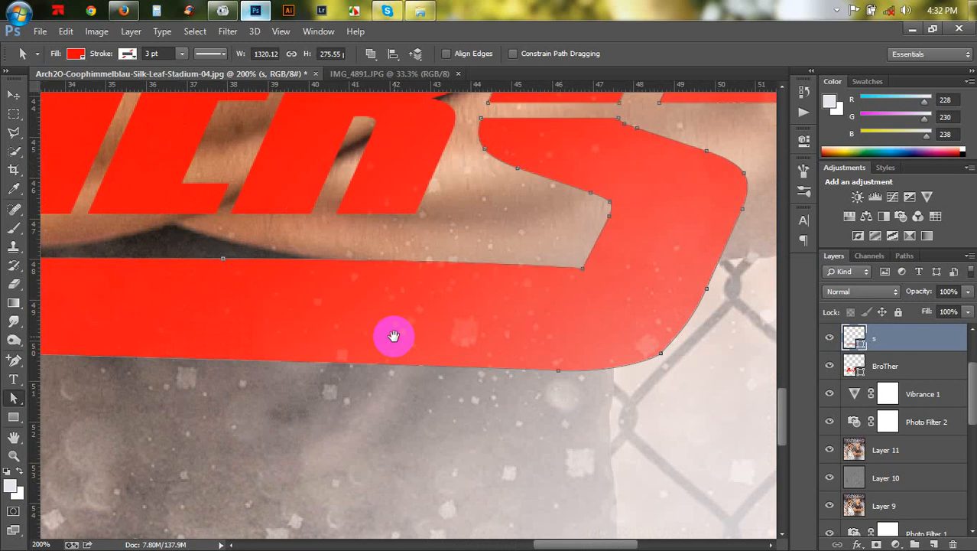
pyautogui.moveTo(693, 418); pyautogui.dragTo(526, 338)
pyautogui.press('Up')
pyautogui.press('Up')
pyautogui.press('Up')
pyautogui.press('Up')
pyautogui.press('Up')
pyautogui.press('Up')
pyautogui.press('Up')
pyautogui.press('Up')
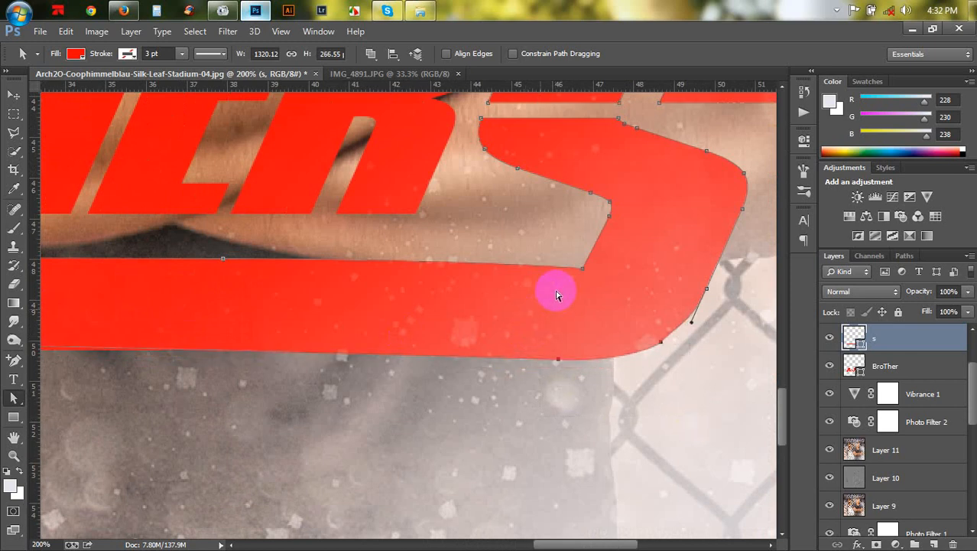
pyautogui.press('Up')
pyautogui.press('Up')
pyautogui.press('Up')
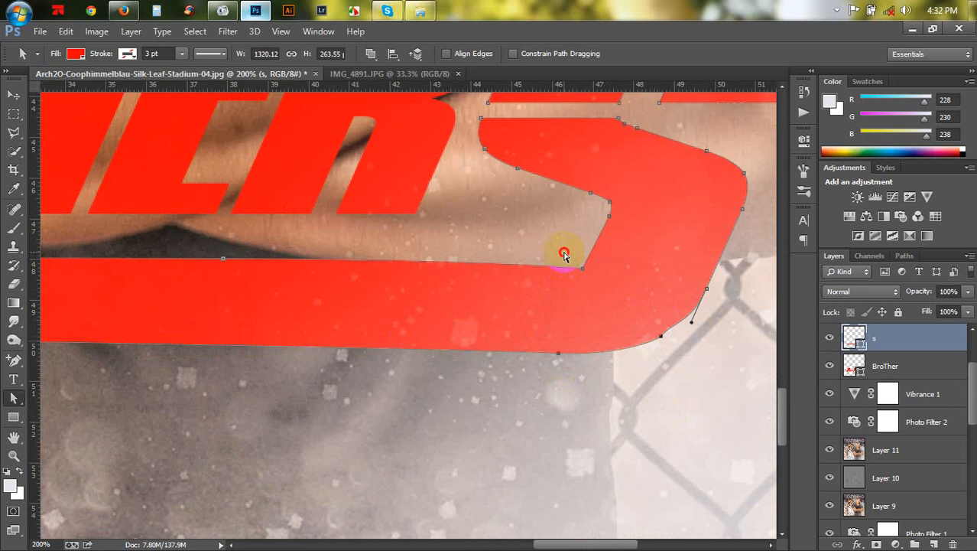
pyautogui.moveTo(564, 254); pyautogui.dragTo(593, 289)
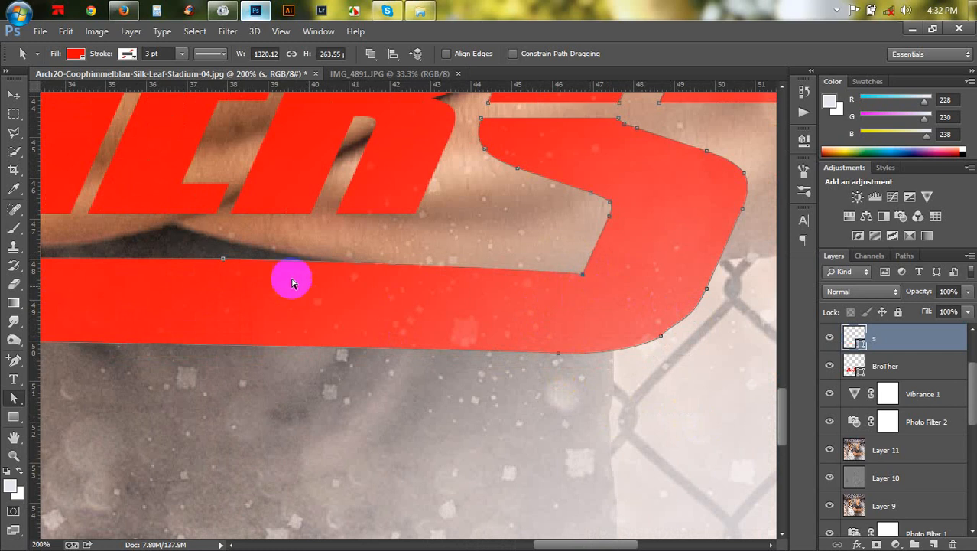
# - Drag the bar's top anchor beside the S down and nudge it three steps lower
pyautogui.moveTo(209, 249); pyautogui.dragTo(232, 271)
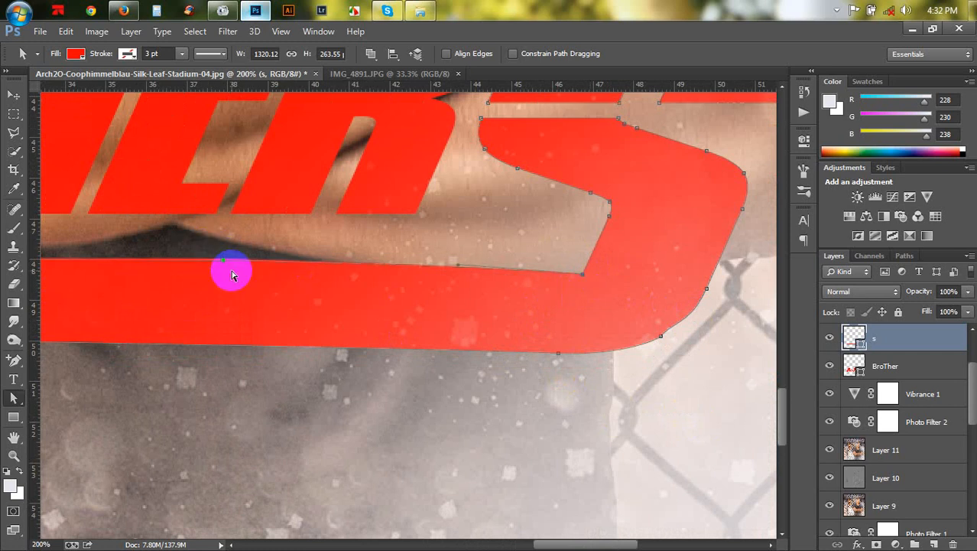
pyautogui.press('Down')
pyautogui.press('Down')
pyautogui.press('Down')
pyautogui.press('Down')
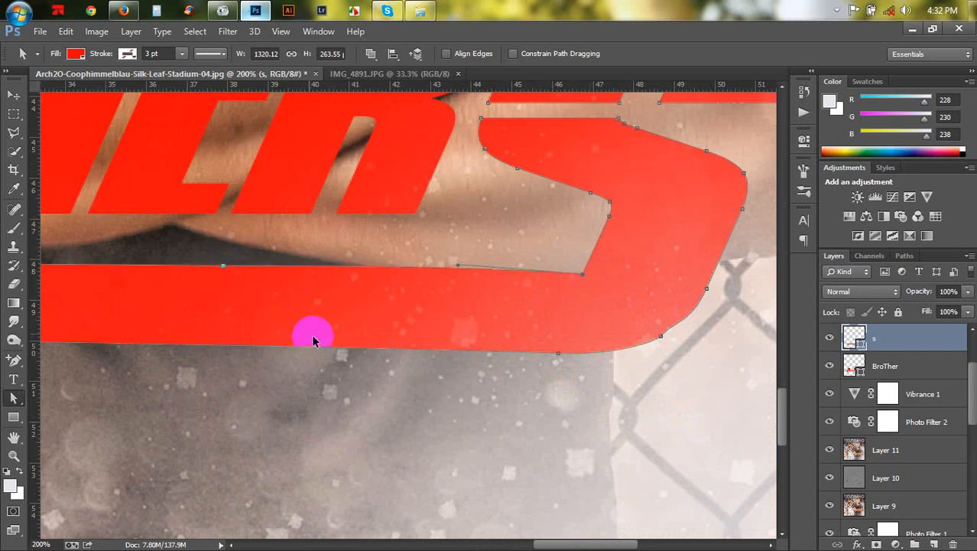
# - Add an anchor on the bar's top edge under the T's stem and pull it into a pointed notch
pyautogui.hotkey('ctrl', '-')
pyautogui.hotkey('ctrl', '-')
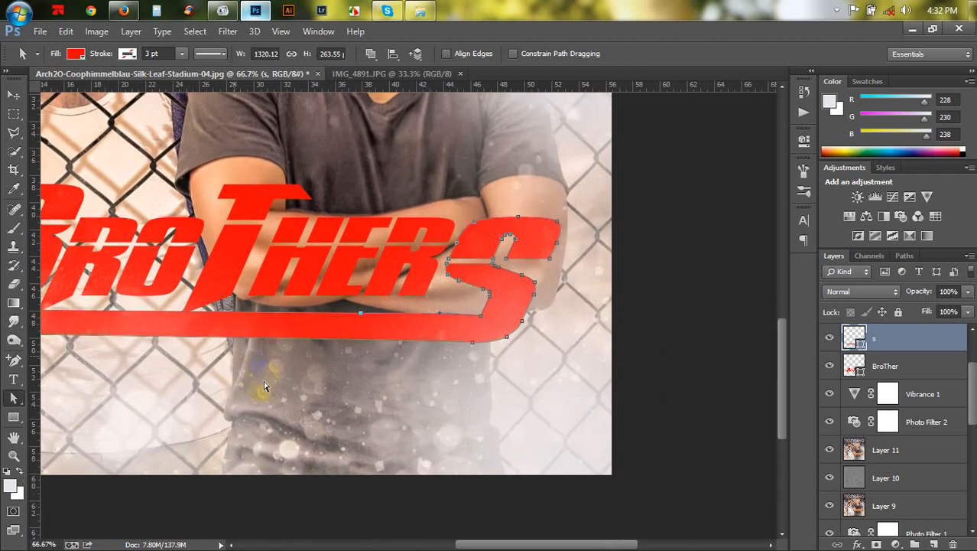
pyautogui.moveTo(264, 386); pyautogui.dragTo(490, 389)
pyautogui.hotkey('ctrl', '+')
pyautogui.hotkey('ctrl', '+')
pyautogui.hotkey('ctrl', '+')
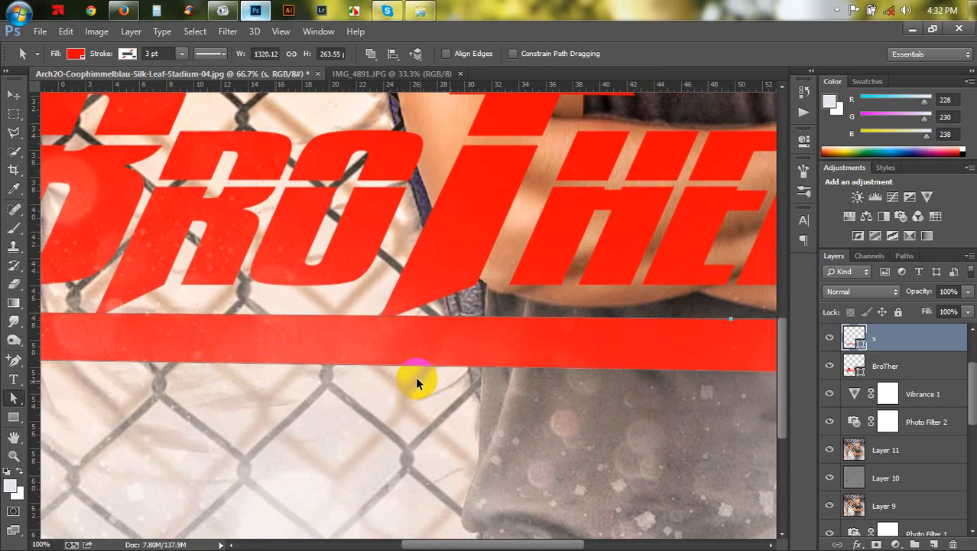
pyautogui.moveTo(419, 377); pyautogui.dragTo(480, 360)
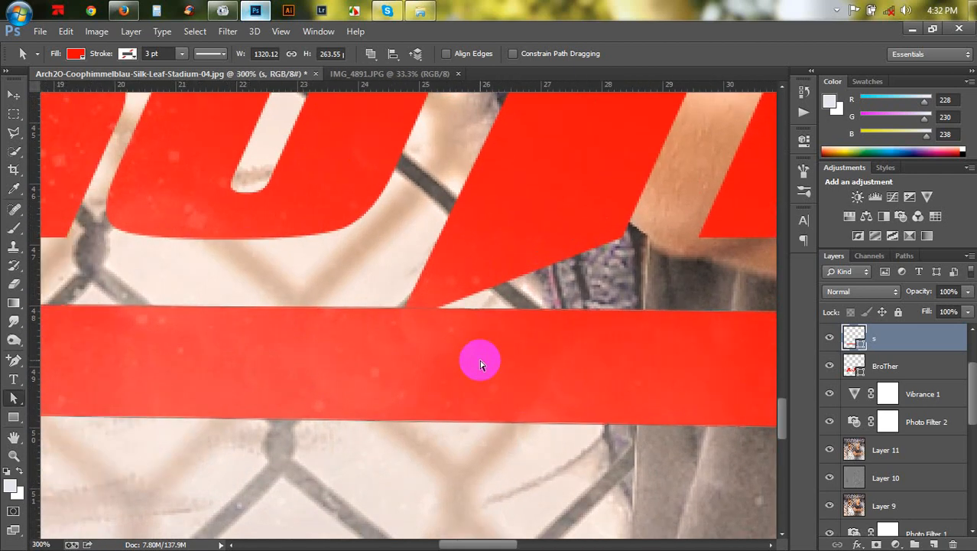
pyautogui.click(15, 361)
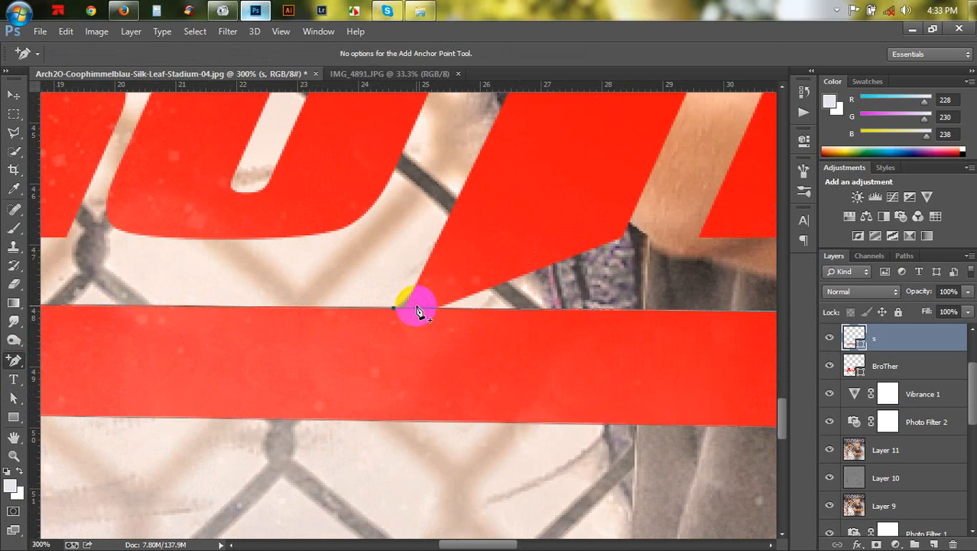
pyautogui.moveTo(416, 314); pyautogui.dragTo(463, 322)
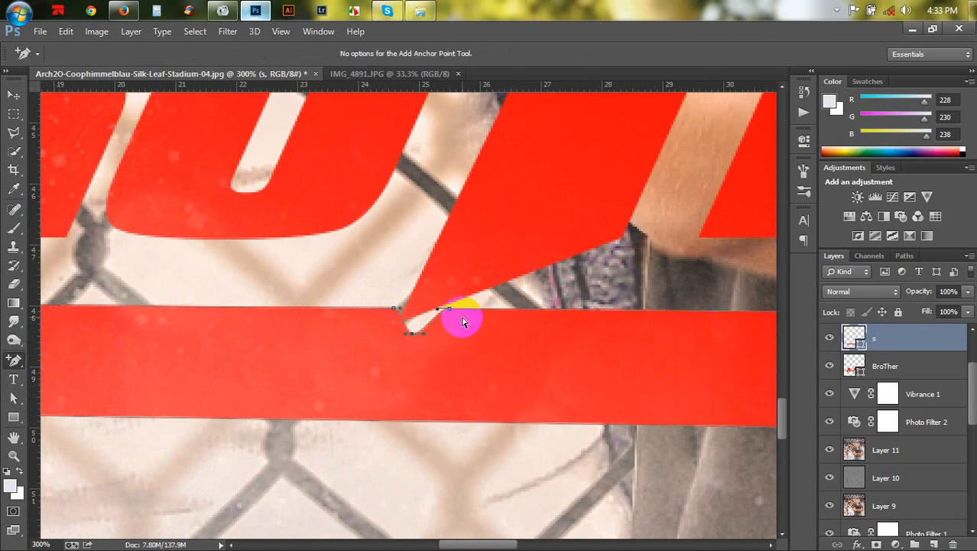
pyautogui.press('Down')
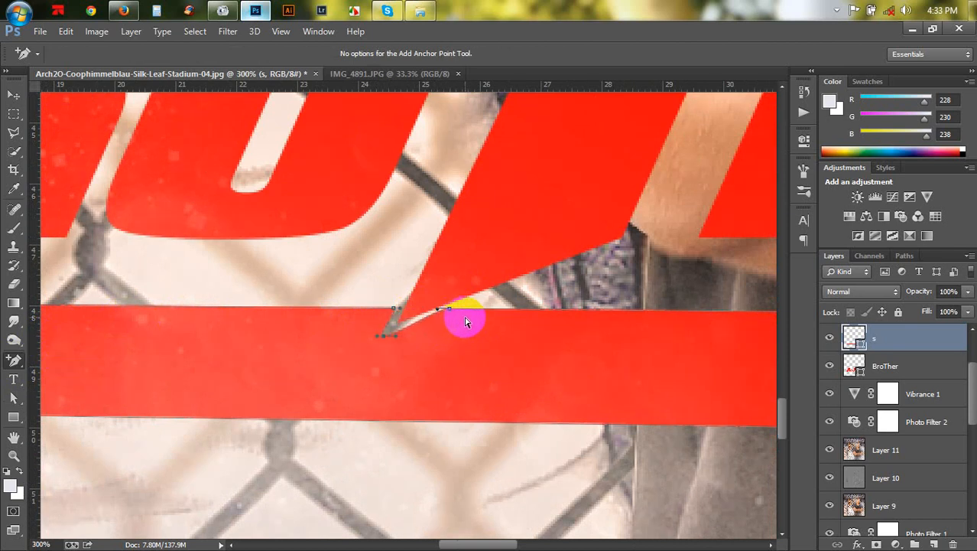
pyautogui.moveTo(466, 322)
pyautogui.mouseDown()
pyautogui.moveTo(416, 335)
pyautogui.moveTo(461, 318)
pyautogui.mouseUp()
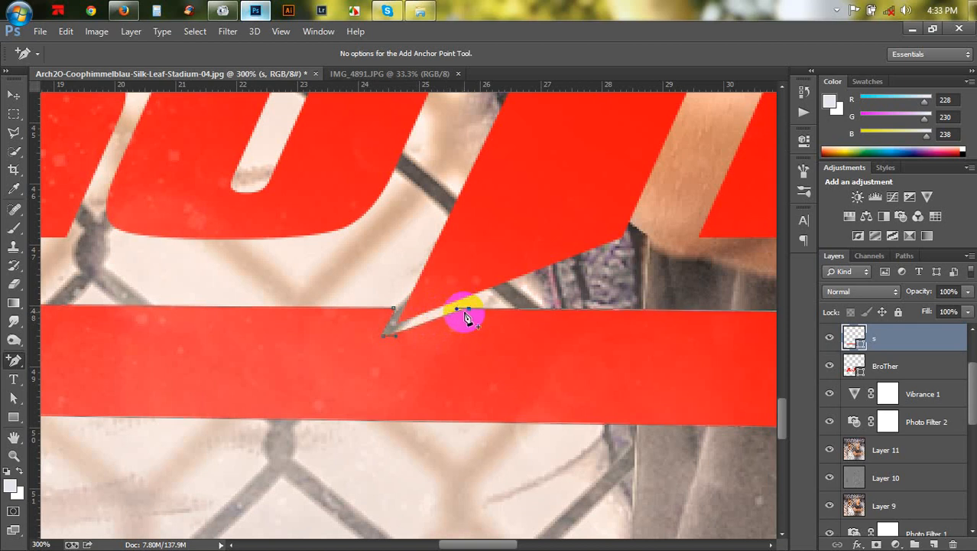
pyautogui.moveTo(462, 317); pyautogui.dragTo(394, 312)
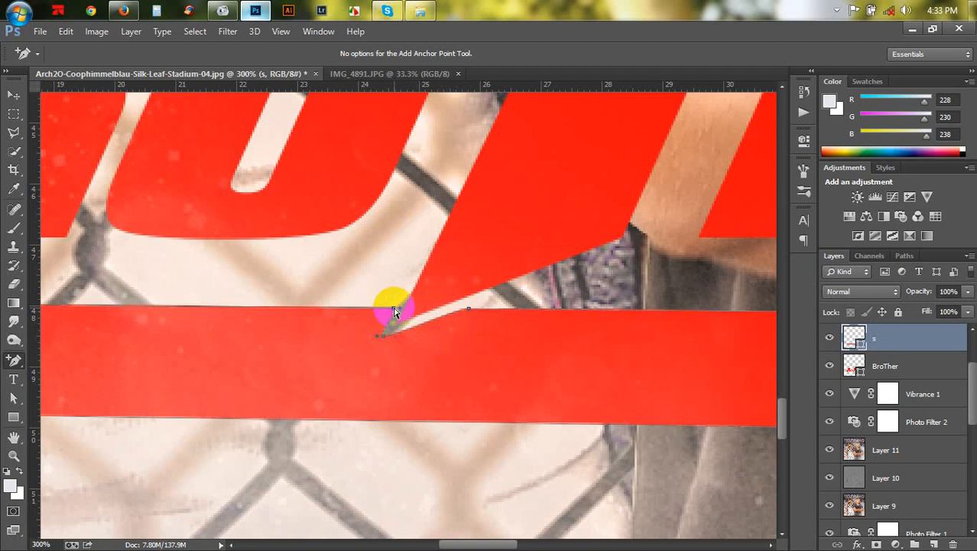
# - Add another anchor on the bar's top edge under the R and shape it into a pointed notch
pyautogui.moveTo(326, 315); pyautogui.dragTo(592, 344)
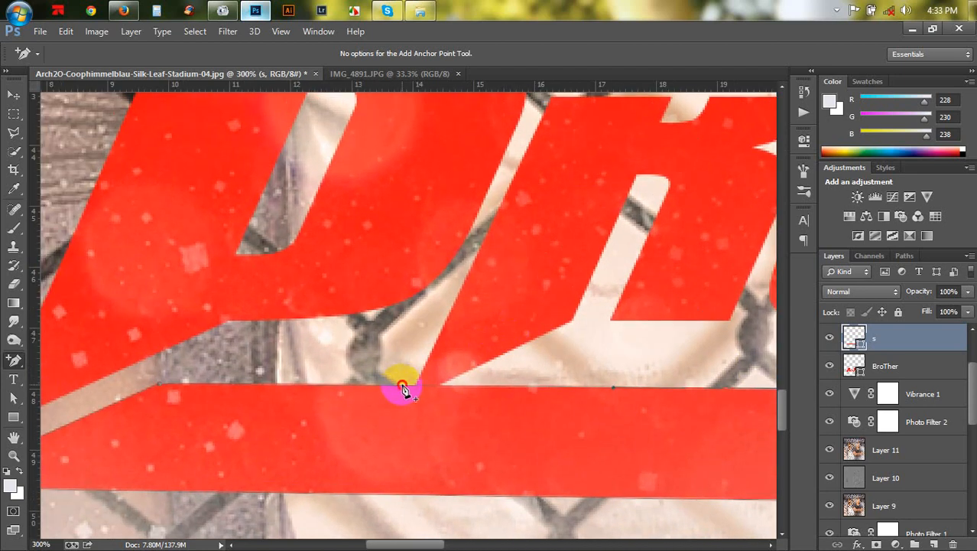
pyautogui.click(403, 387)
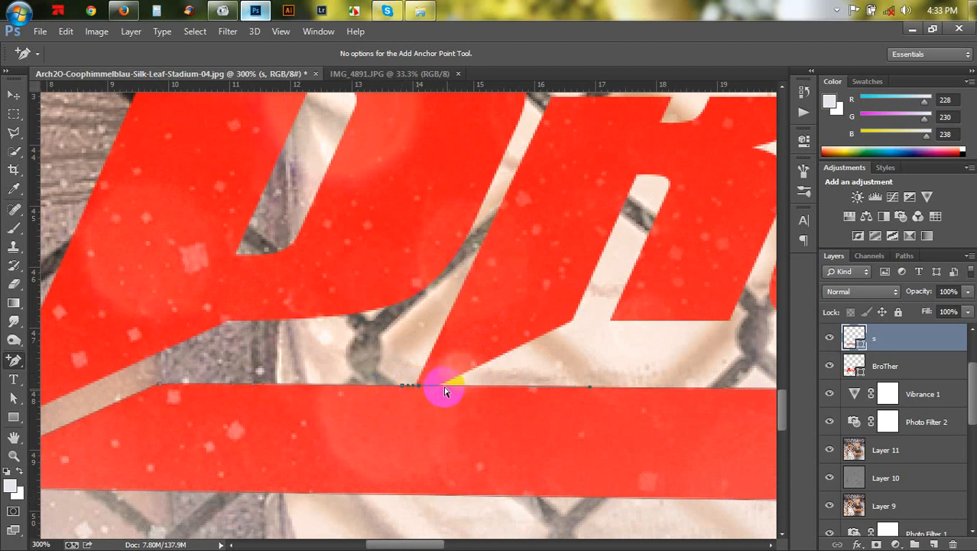
pyautogui.moveTo(446, 391); pyautogui.dragTo(417, 390)
pyautogui.click(419, 388)
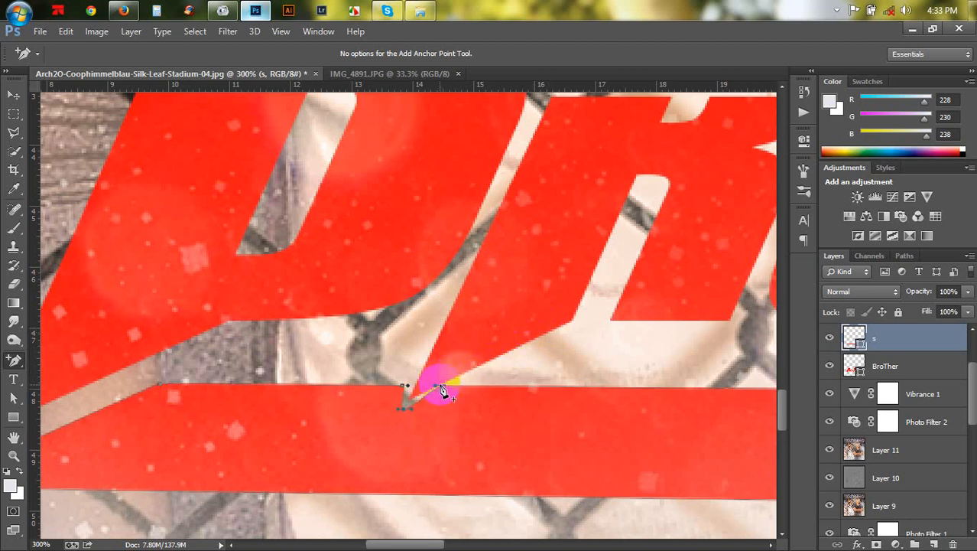
pyautogui.moveTo(442, 390); pyautogui.dragTo(489, 393)
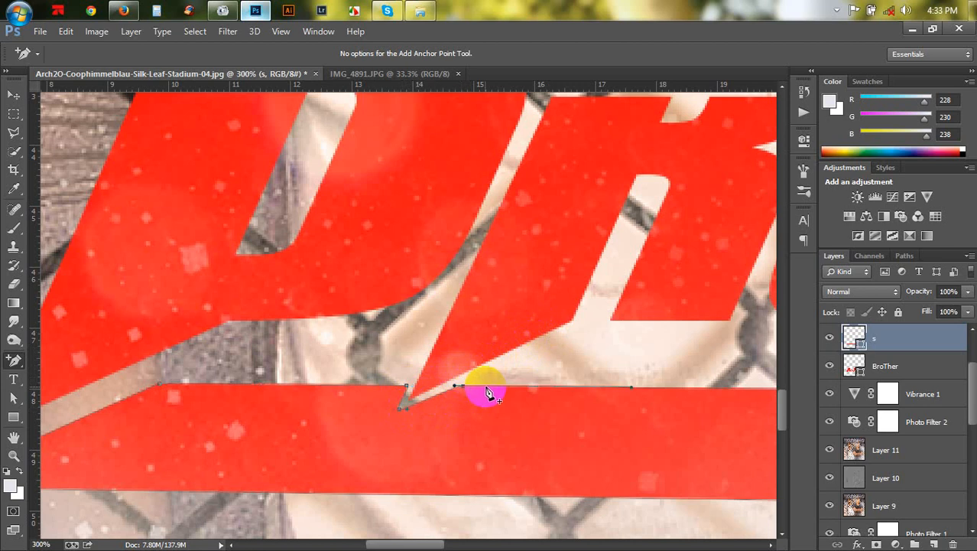
# - Merge the s and BroTher shape layers into one and move the title slightly lower
pyautogui.moveTo(404, 393); pyautogui.dragTo(495, 338)
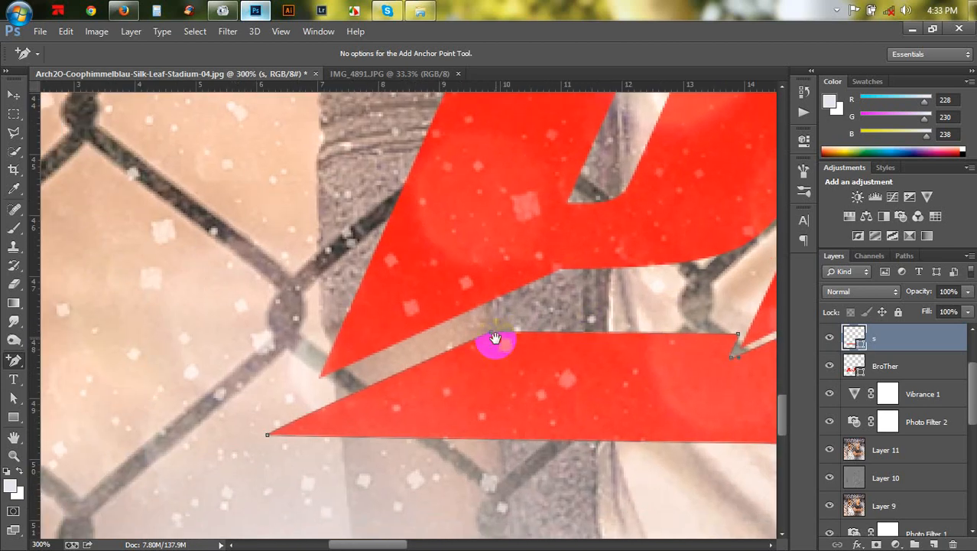
pyautogui.scroll(-6, 496, 343)
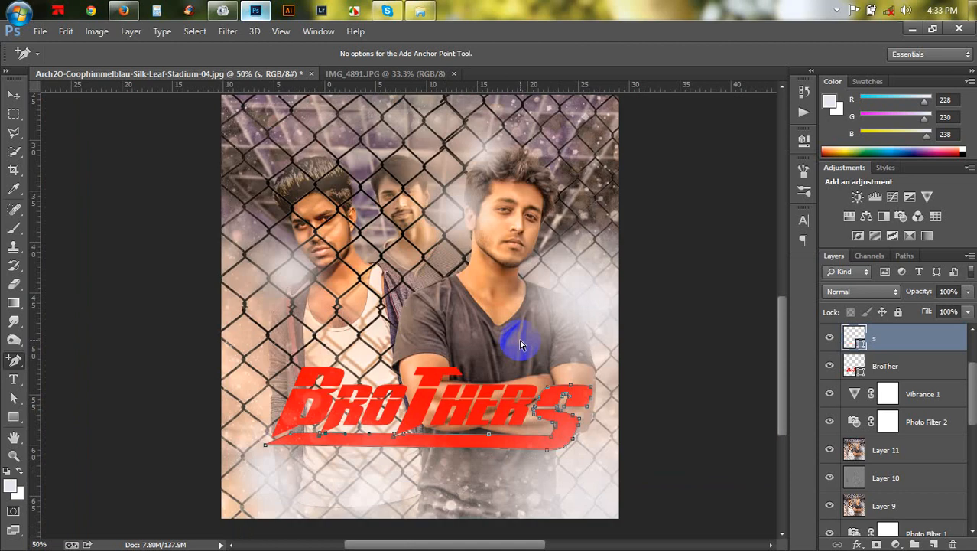
pyautogui.scroll(-1, 521, 345)
pyautogui.click(13, 94)
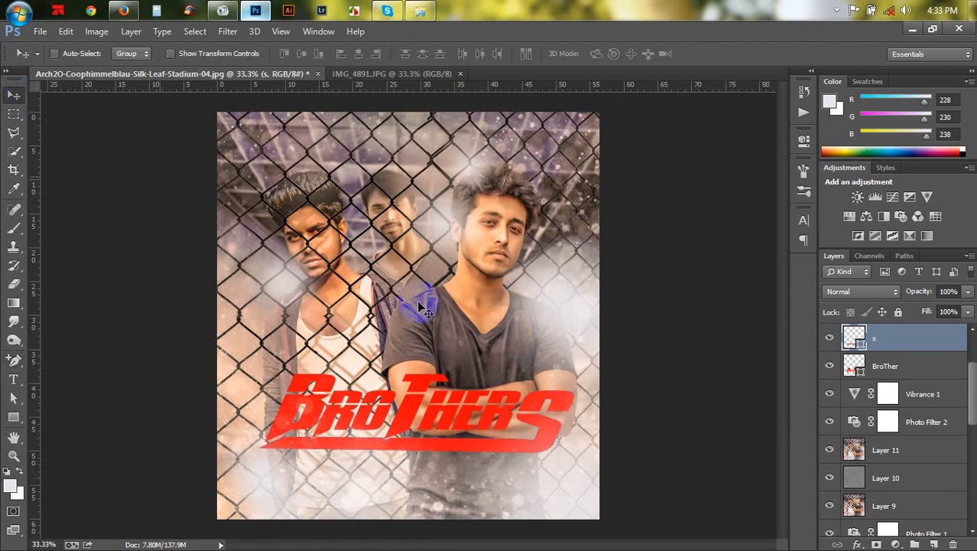
pyautogui.keyDown('shift'); pyautogui.click(892, 366); pyautogui.keyUp('shift')
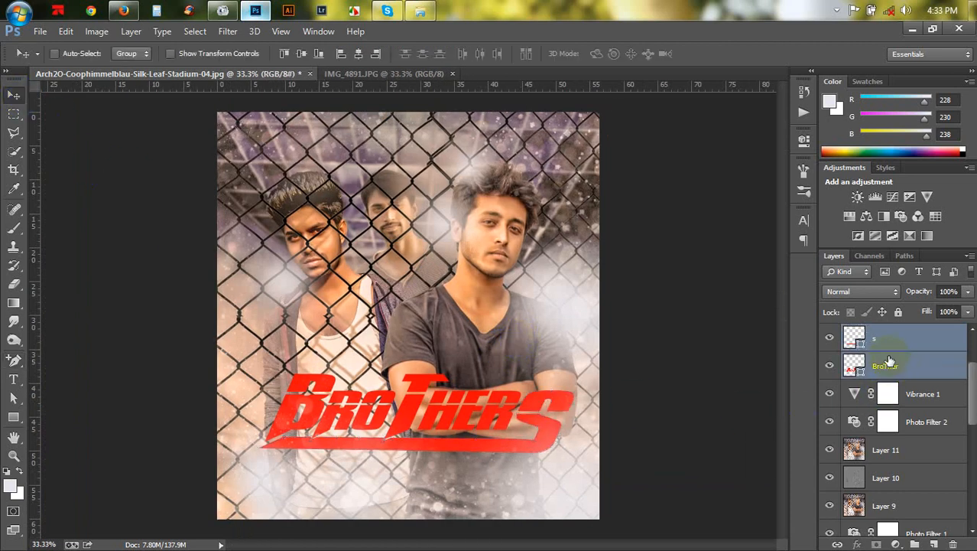
pyautogui.hotkey('ctrl', 'e')
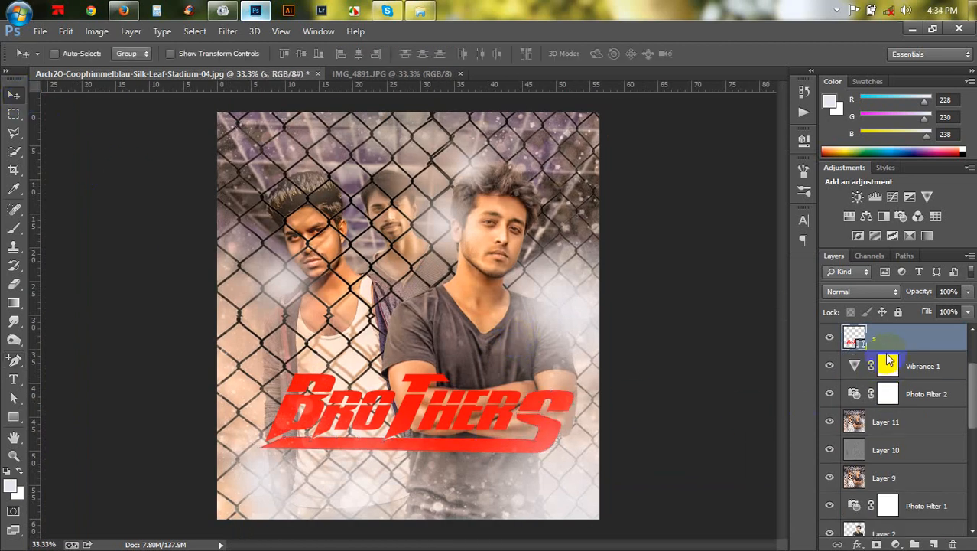
pyautogui.moveTo(573, 415); pyautogui.dragTo(563, 443)
pyautogui.hotkey('ctrl', 't')
pyautogui.moveTo(635, 425); pyautogui.dragTo(646, 404)
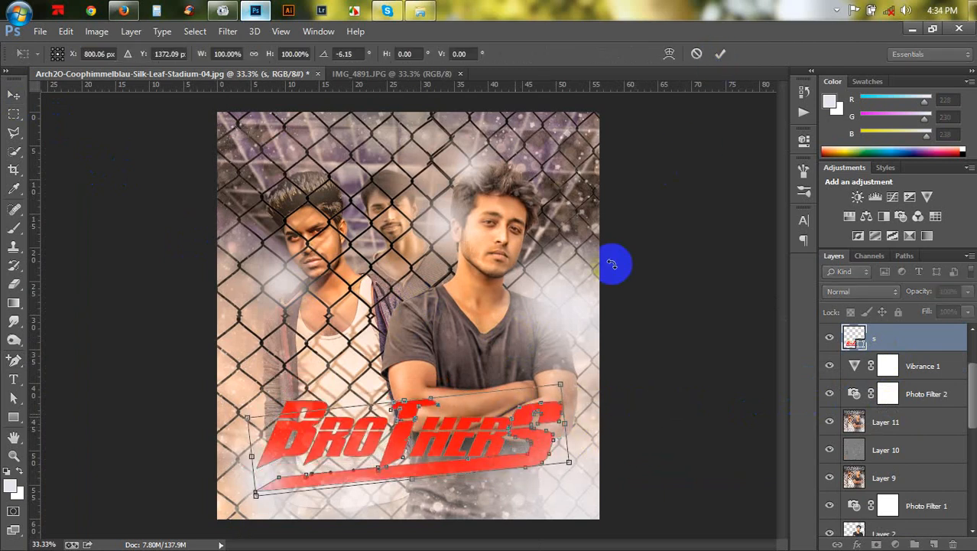
pyautogui.click(696, 55)
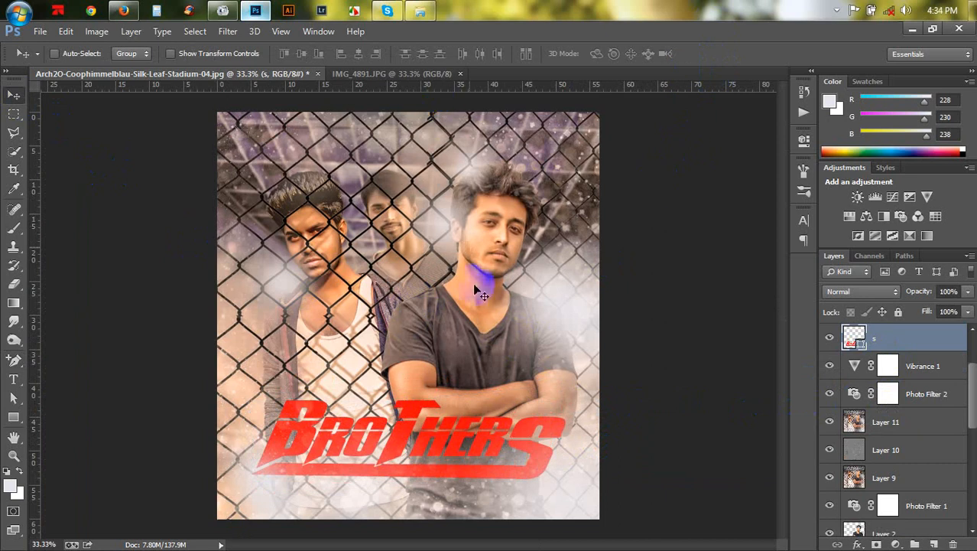
# - Merge the title's shape components into a single shape
pyautogui.click(13, 417)
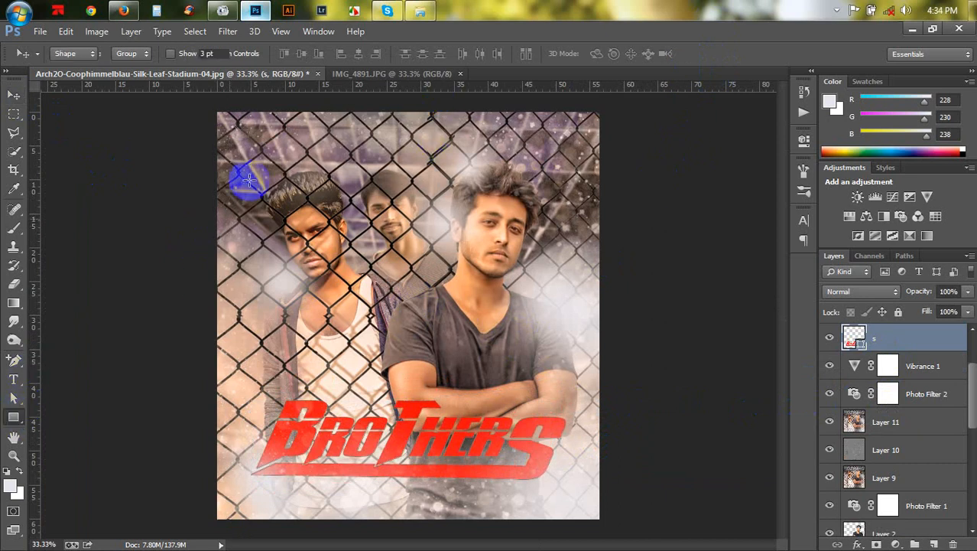
pyautogui.click(420, 54)
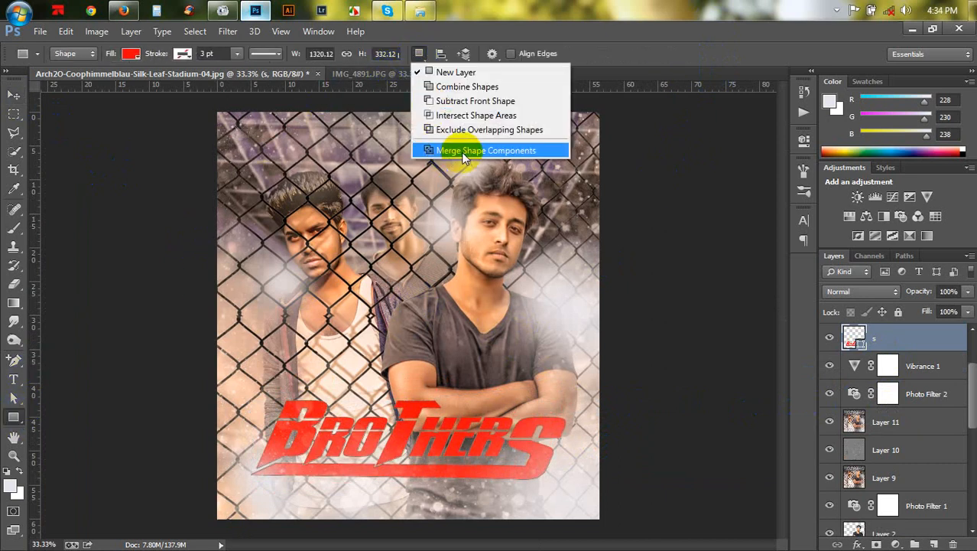
pyautogui.click(478, 152)
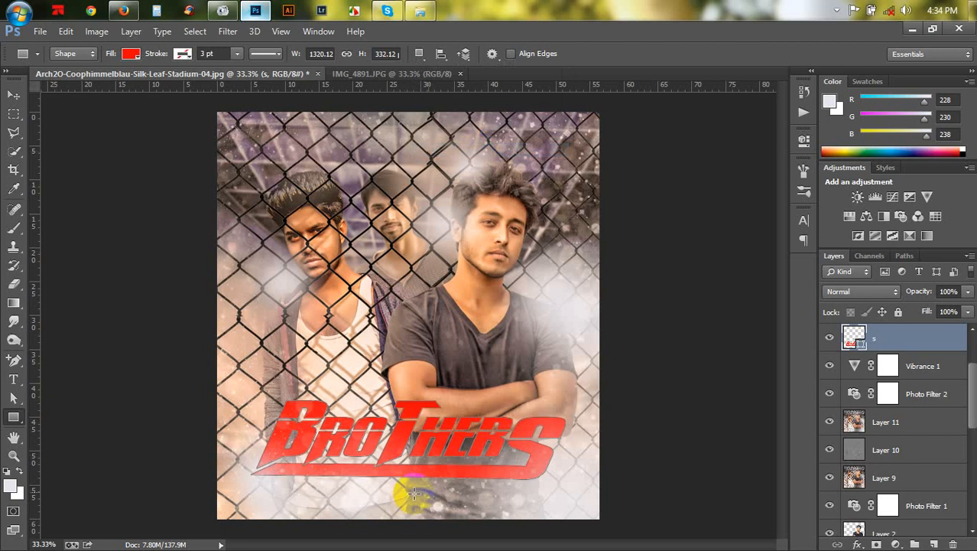
# - Free-transform the title to about 93% size, rotated about -8.6°, and reposition it
pyautogui.click(13, 96)
pyautogui.hotkey('ctrl', 't')
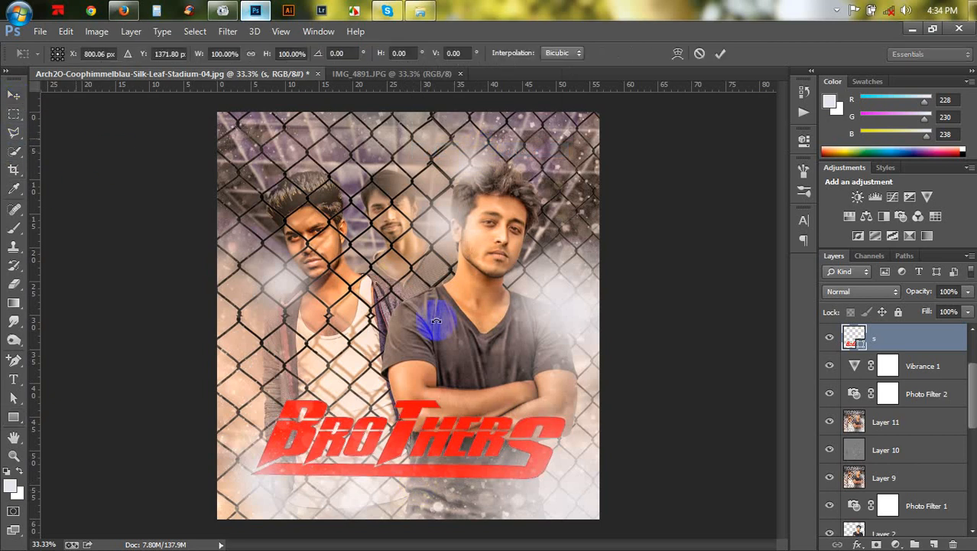
pyautogui.moveTo(635, 411); pyautogui.dragTo(436, 436)
pyautogui.moveTo(495, 395); pyautogui.dragTo(520, 381)
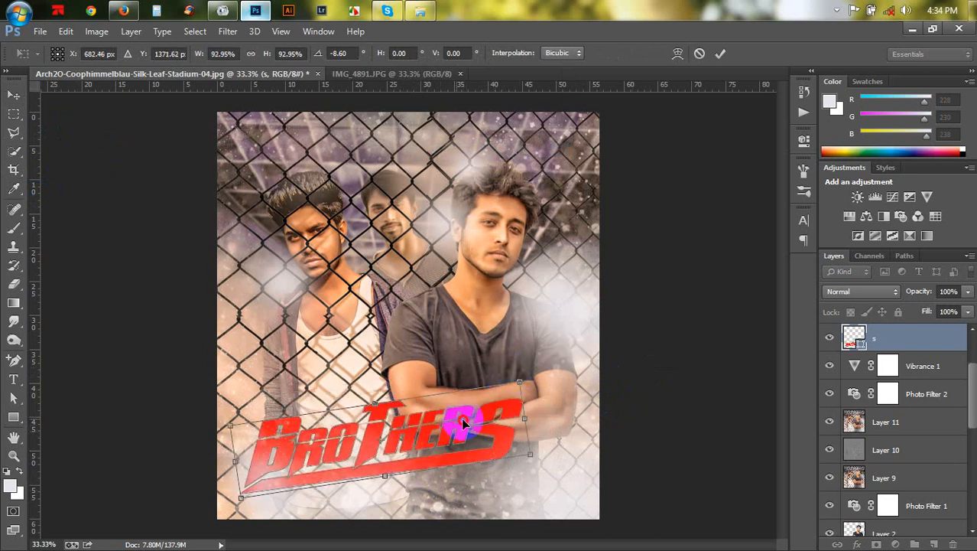
pyautogui.moveTo(457, 417); pyautogui.dragTo(469, 416)
pyautogui.press('Return')
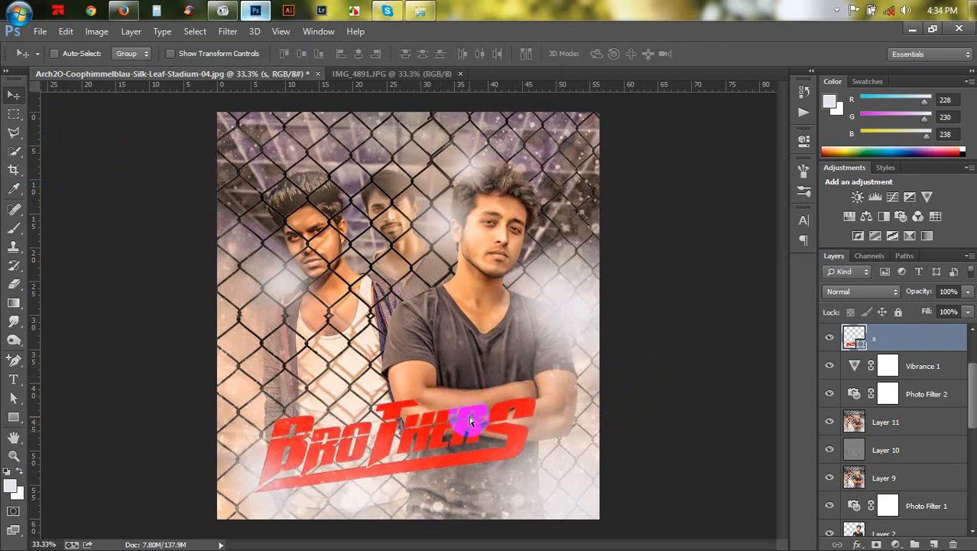
# - Rasterize the merged title layer
pyautogui.hotkey('ctrl', '+')
pyautogui.moveTo(408, 474); pyautogui.dragTo(420, 356)
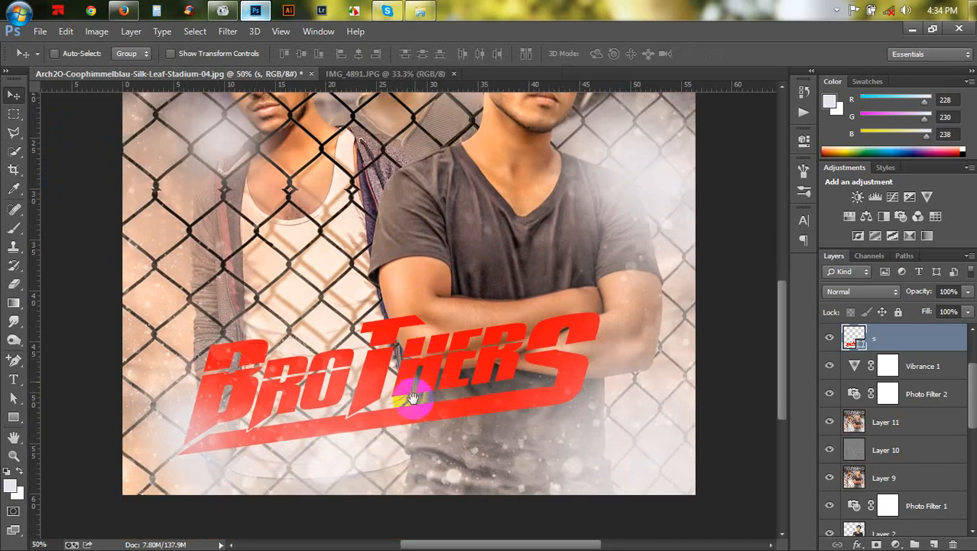
pyautogui.moveTo(411, 397); pyautogui.dragTo(560, 306)
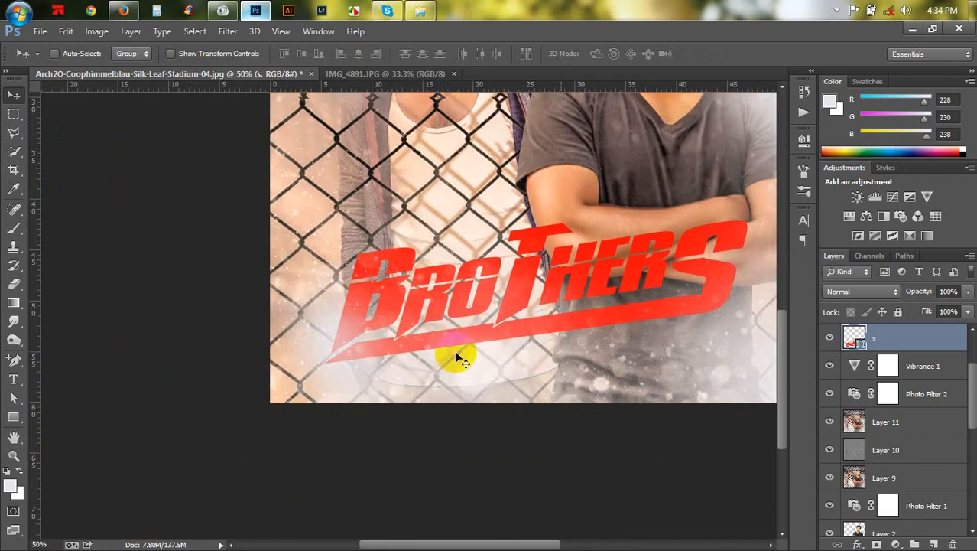
pyautogui.hotkey('ctrl', '+')
pyautogui.hotkey('ctrl', '+')
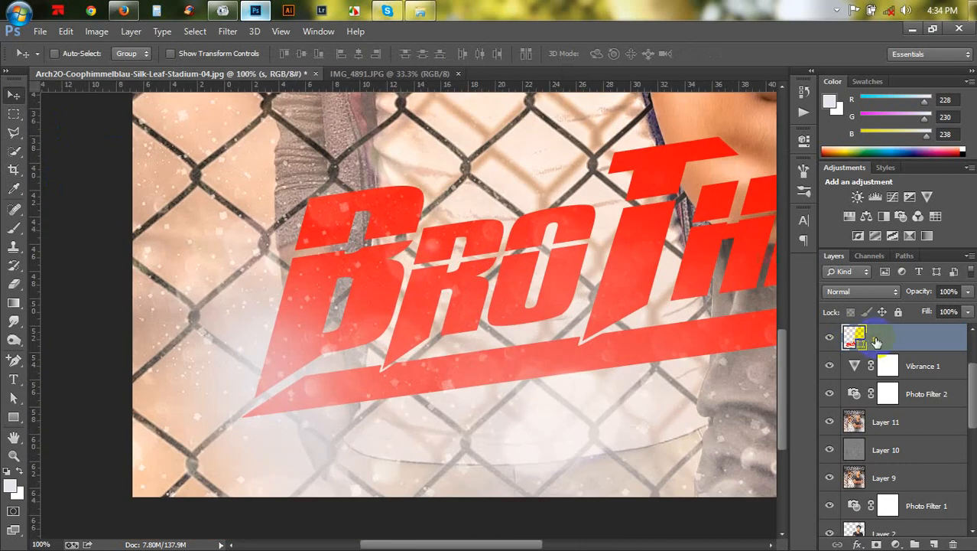
pyautogui.rightClick(878, 342)
pyautogui.click(636, 208)
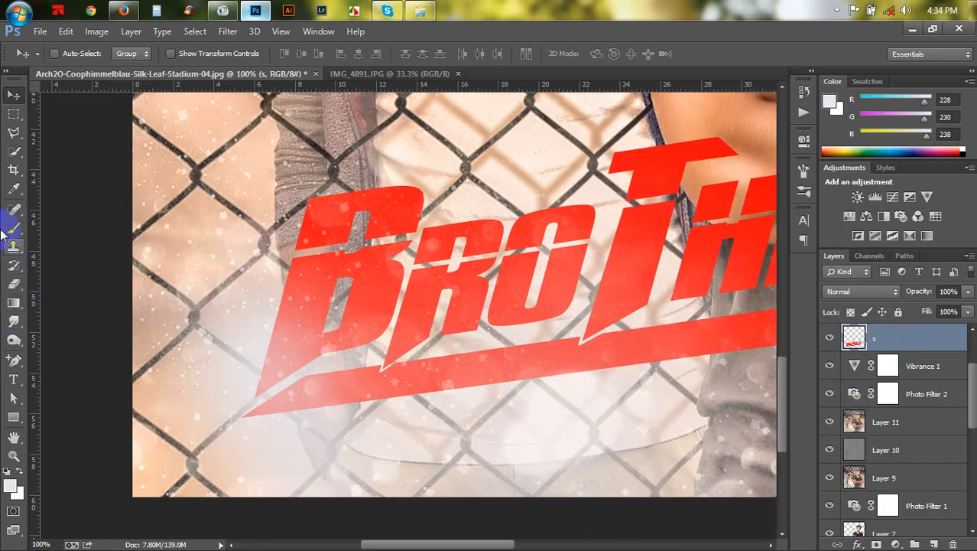
# - Sample a bright red from the title as the foreground colour with the Eyedropper
pyautogui.click(14, 189)
pyautogui.click(312, 274)
pyautogui.click(501, 240)
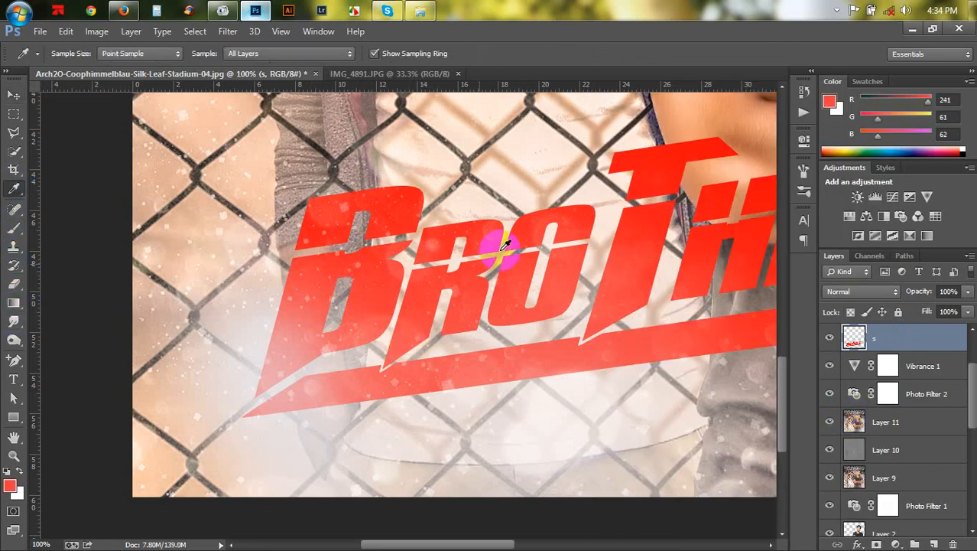
pyautogui.click(654, 164)
# - Pick the 2498 brush at 300 px for the Brush tool
pyautogui.click(15, 230)
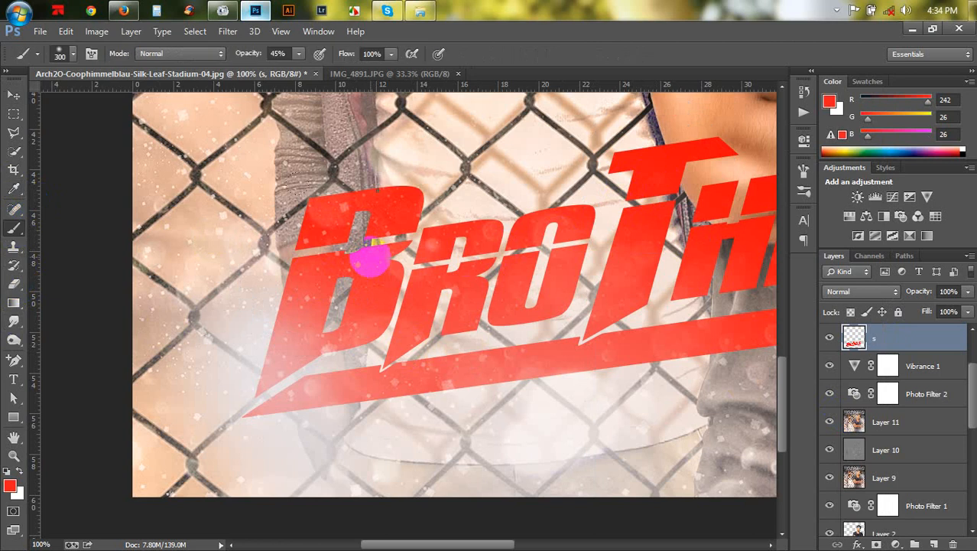
pyautogui.rightClick(371, 260)
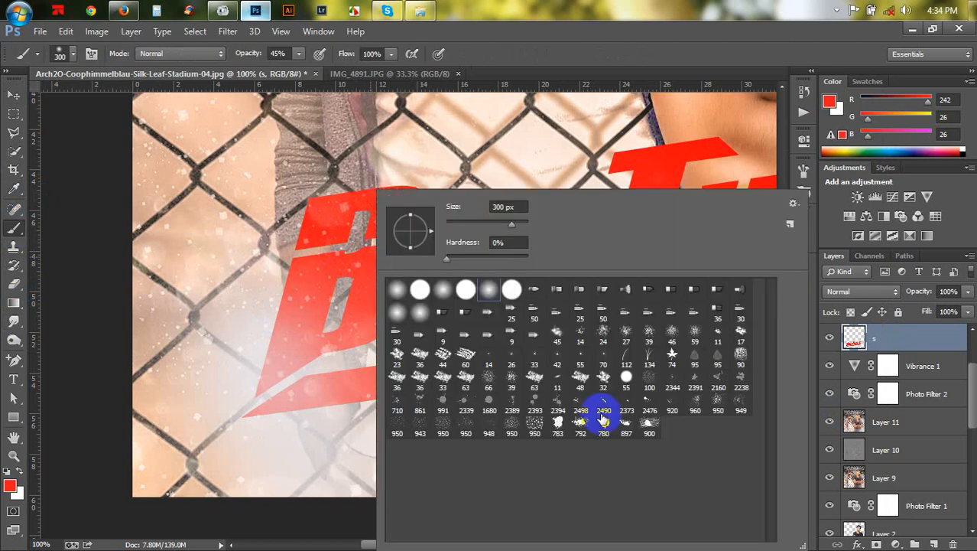
pyautogui.click(555, 428)
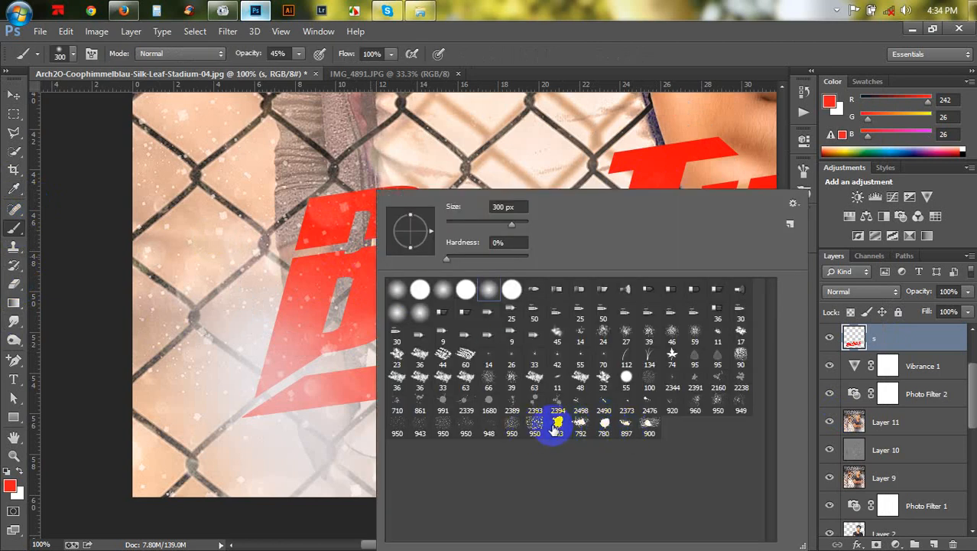
# - Set the 2498 splatter brush to 250 px with 100% opacity
pyautogui.click(583, 399)
pyautogui.click(483, 225)
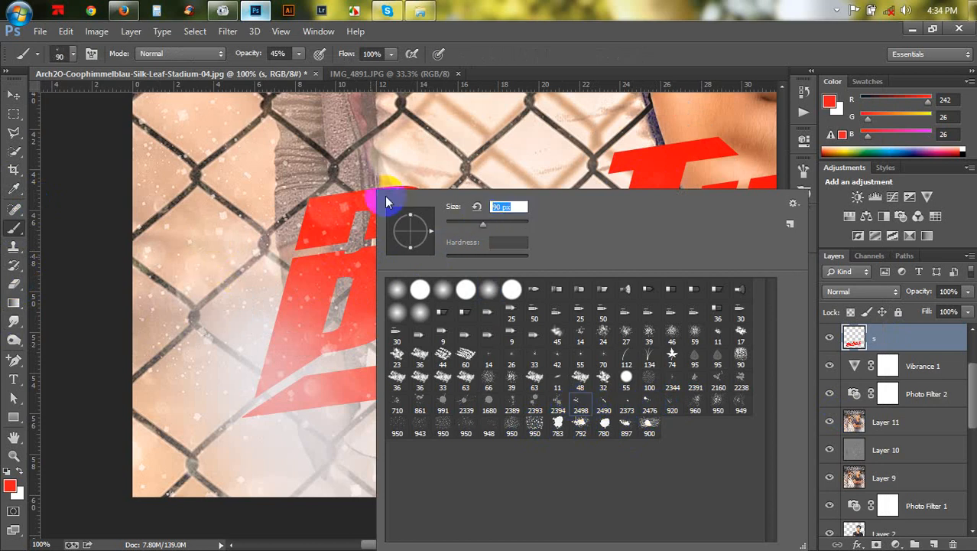
pyautogui.click(545, 60)
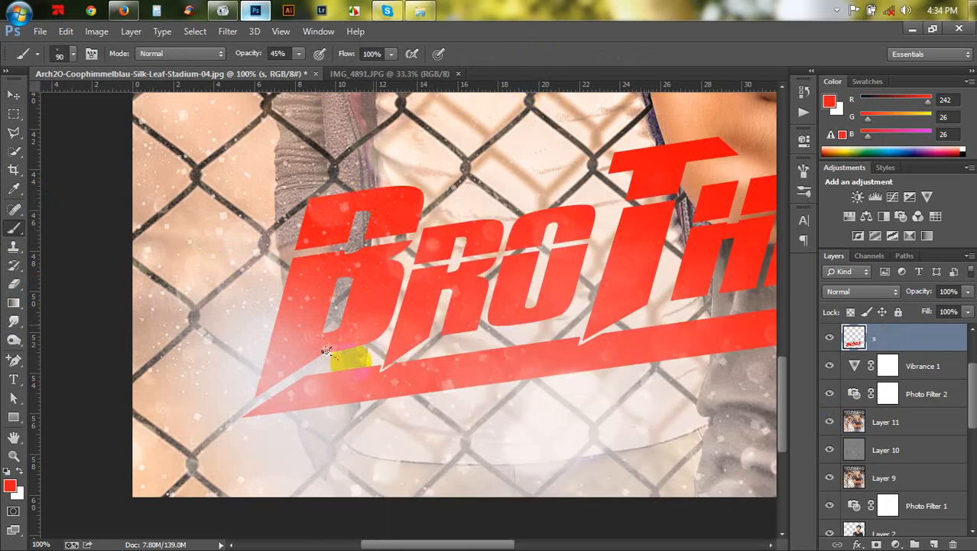
pyautogui.press(']')
pyautogui.press(']')
pyautogui.press(']')
pyautogui.press(']')
pyautogui.press(']')
pyautogui.press(']')
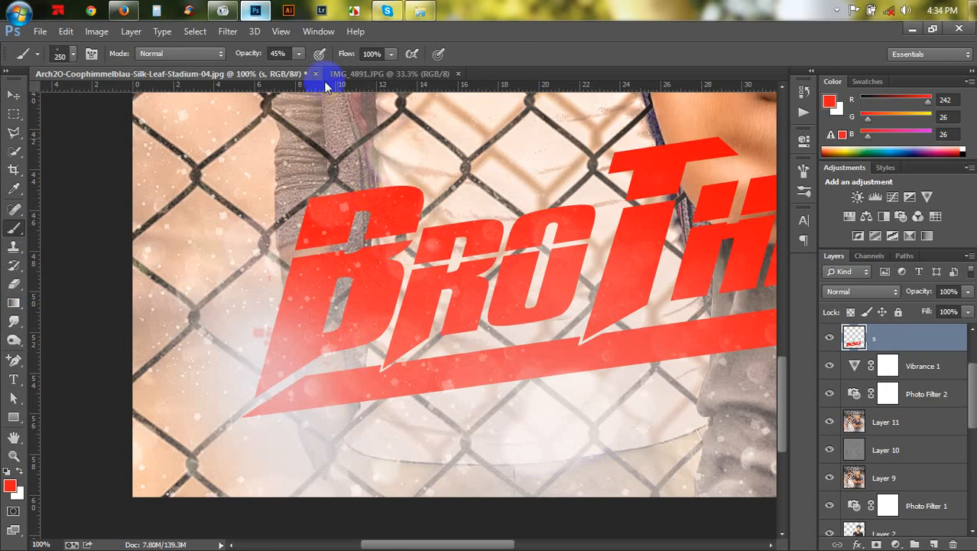
pyautogui.moveTo(249, 53); pyautogui.dragTo(525, 49)
# - Paint red splatters around the left part of the title on the title layer
pyautogui.click(876, 346)
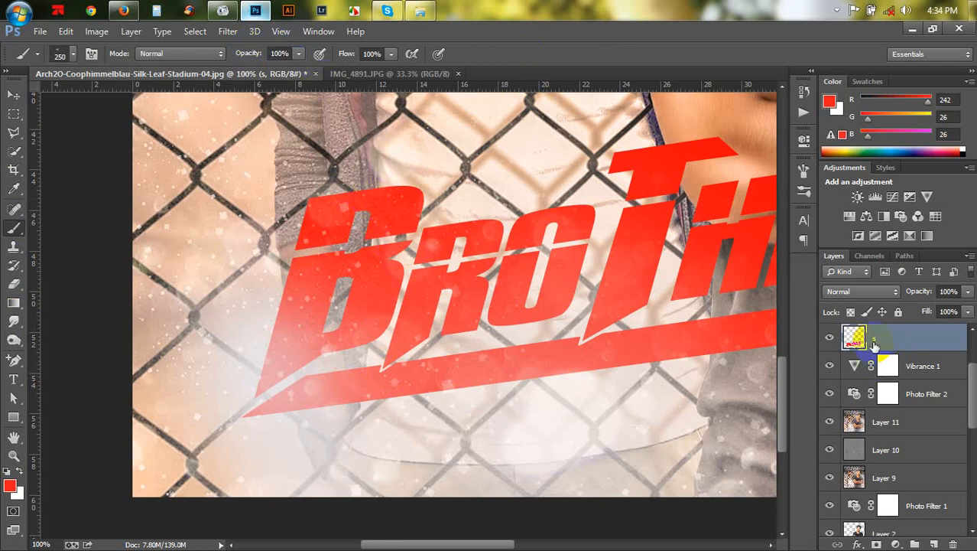
pyautogui.click(322, 356)
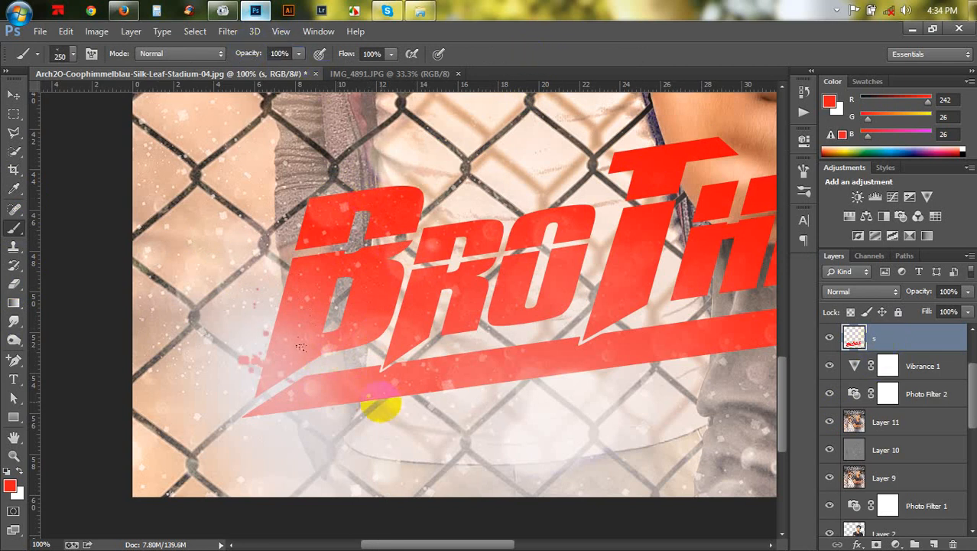
pyautogui.click(346, 329)
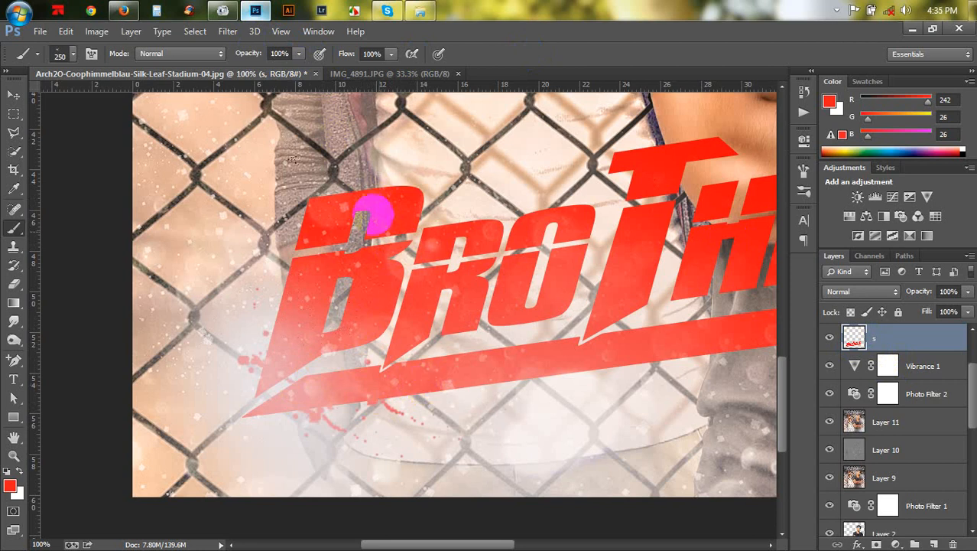
pyautogui.click(364, 205)
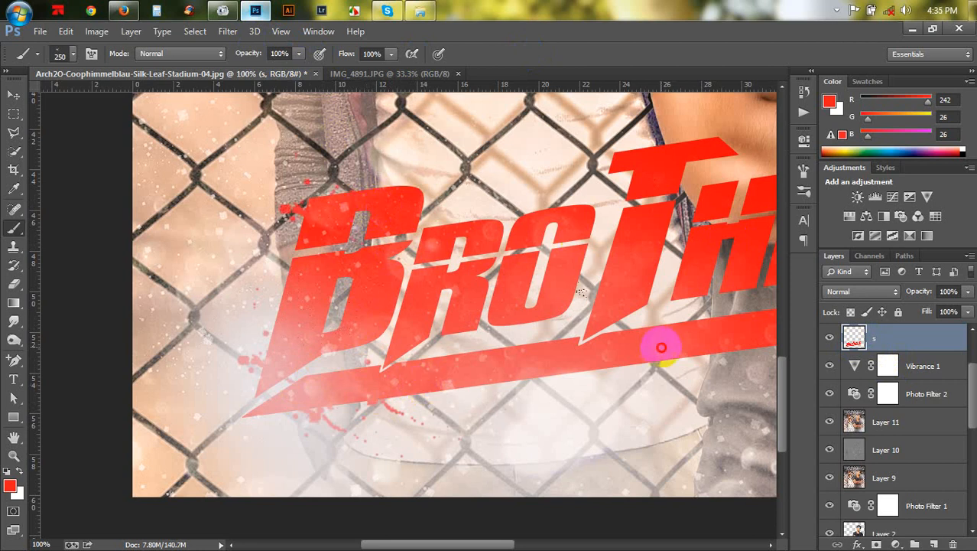
pyautogui.click(661, 347)
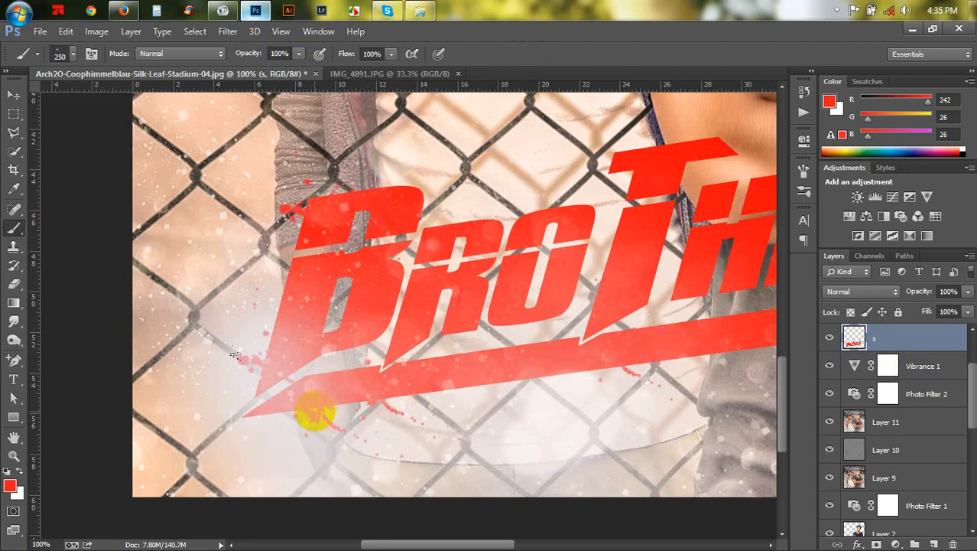
pyautogui.click(314, 411)
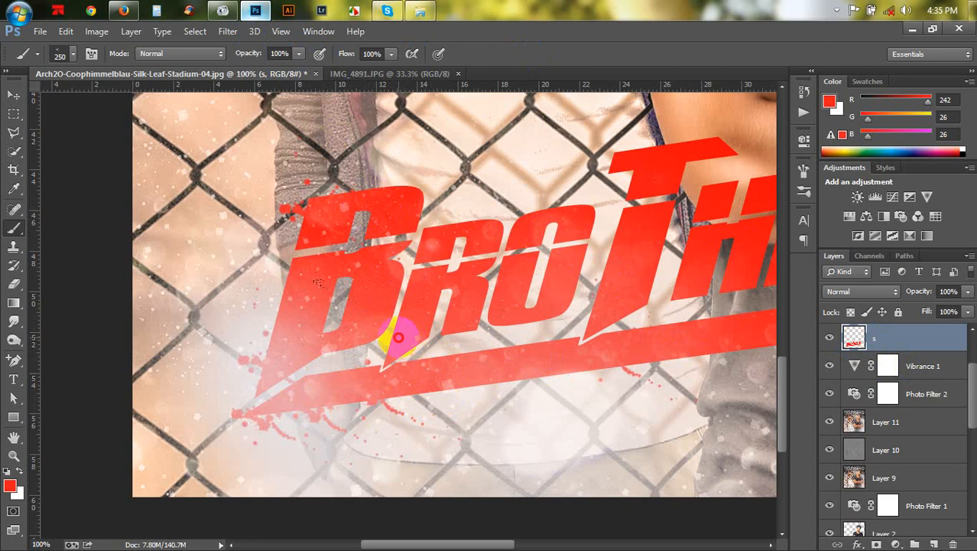
pyautogui.rightClick(522, 276)
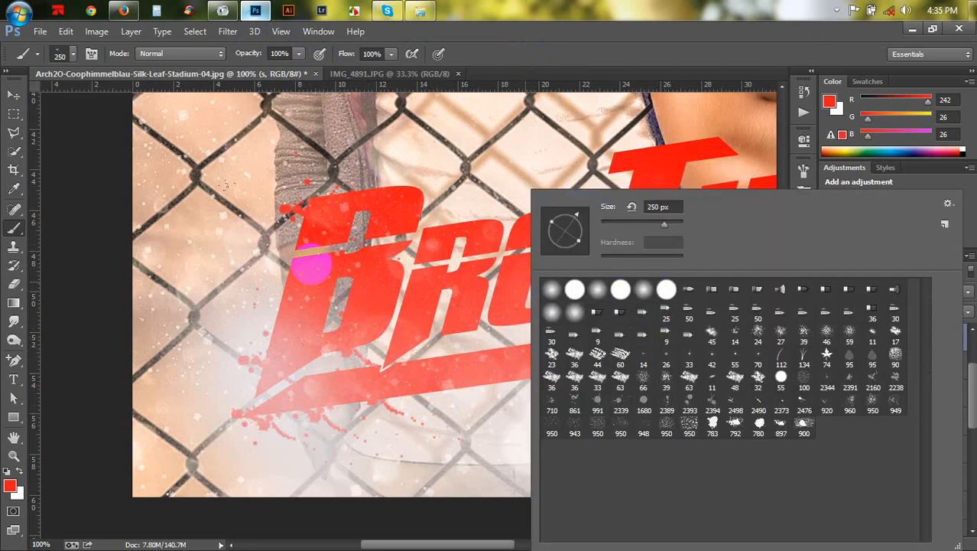
pyautogui.click(310, 267)
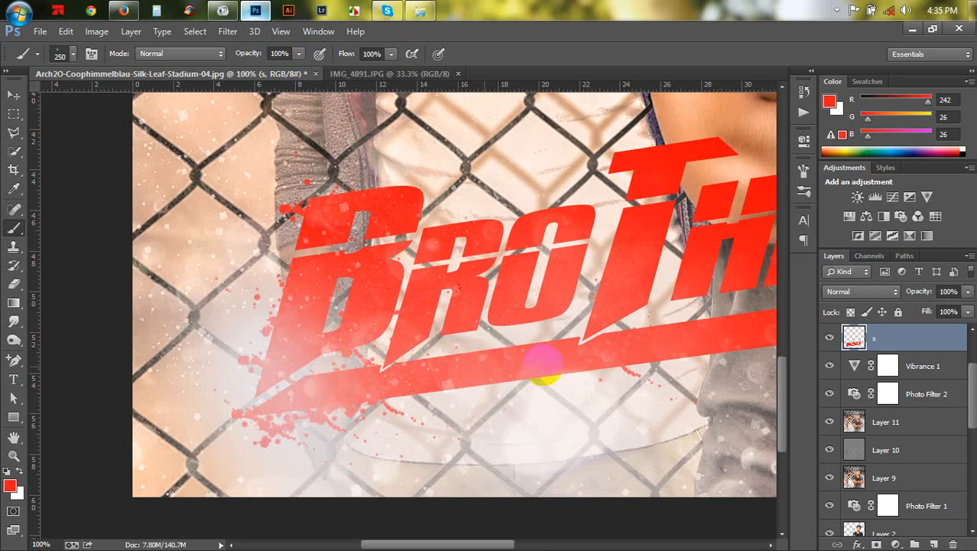
pyautogui.moveTo(594, 345); pyautogui.dragTo(273, 306)
# - Paint more red splatters around the title's right end and middle letters
pyautogui.moveTo(353, 300); pyautogui.dragTo(537, 371)
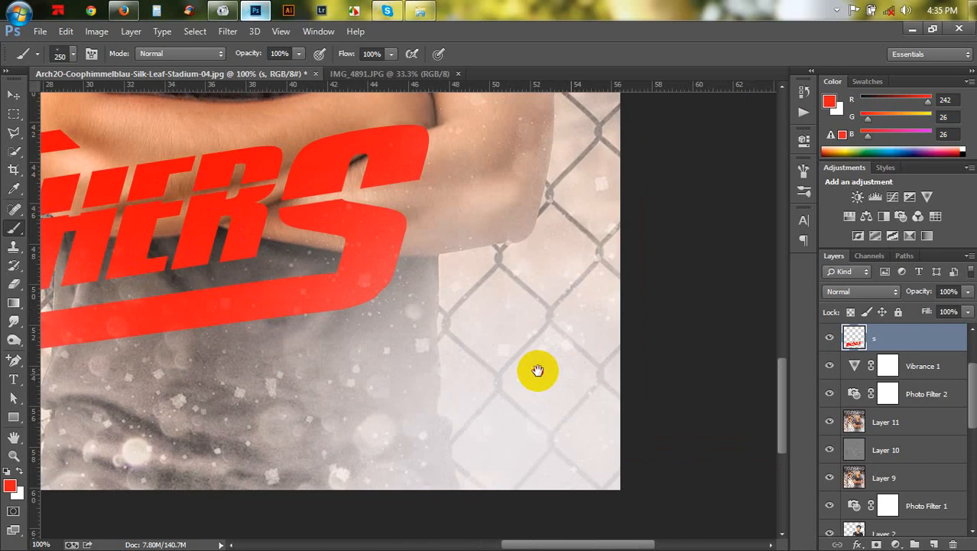
pyautogui.click(371, 262)
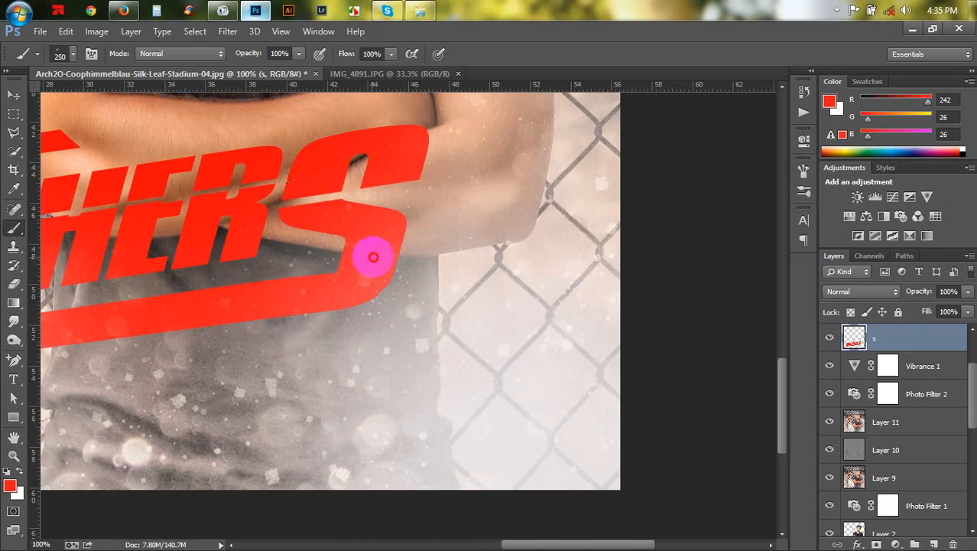
pyautogui.moveTo(380, 251); pyautogui.dragTo(350, 214)
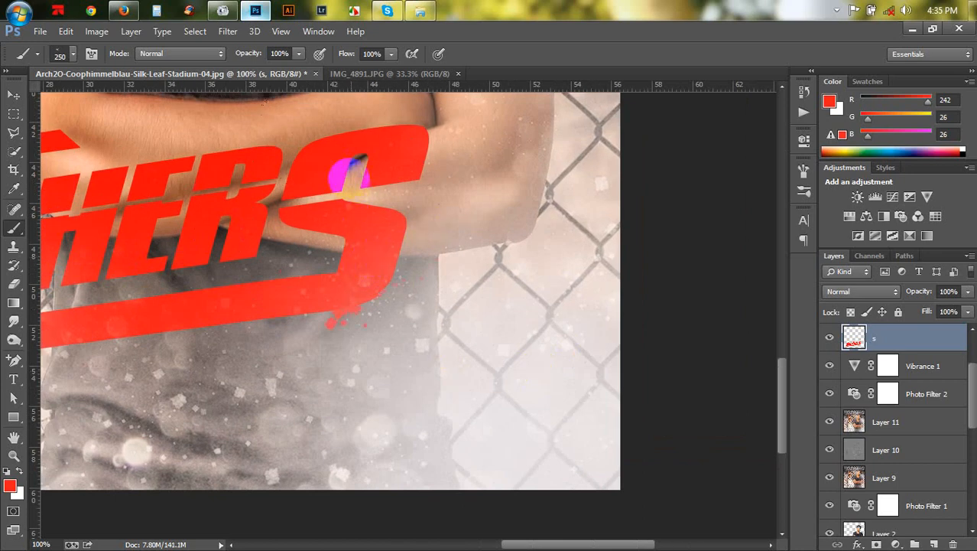
pyautogui.moveTo(349, 176); pyautogui.dragTo(337, 130)
pyautogui.click(336, 122)
pyautogui.moveTo(443, 233); pyautogui.dragTo(783, 302)
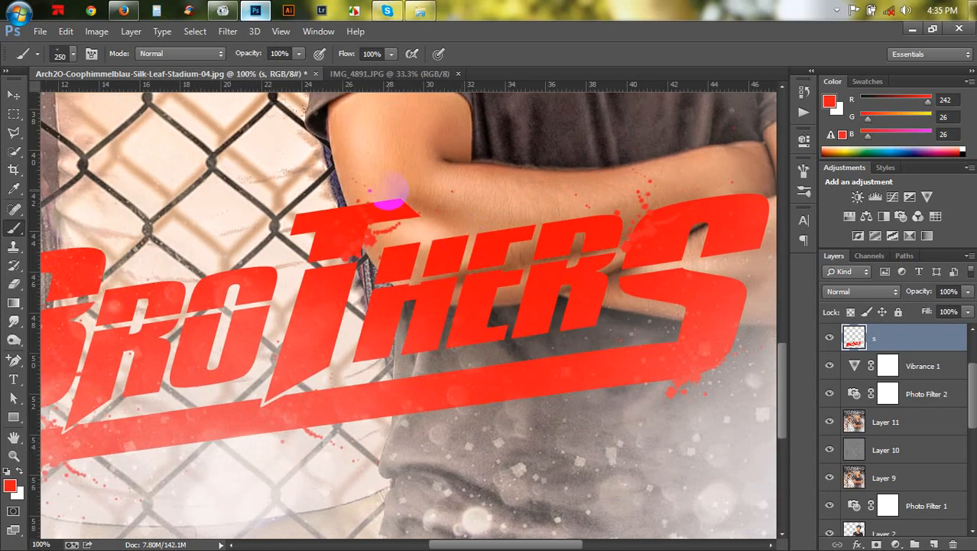
pyautogui.moveTo(389, 200)
pyautogui.mouseDown()
pyautogui.moveTo(480, 237)
pyautogui.moveTo(472, 273)
pyautogui.moveTo(449, 276)
pyautogui.moveTo(418, 306)
pyautogui.moveTo(392, 306)
pyautogui.moveTo(492, 300)
pyautogui.moveTo(352, 354)
pyautogui.mouseUp()
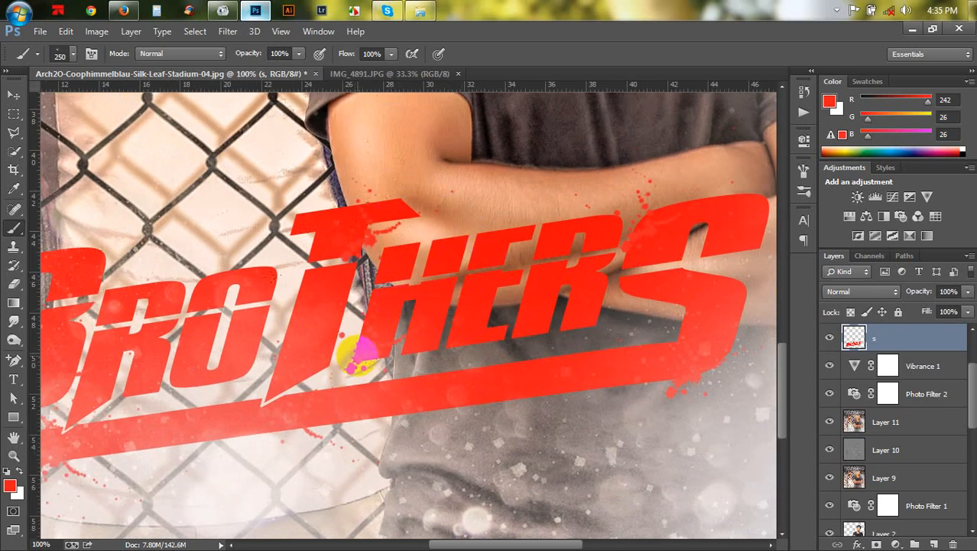
pyautogui.hotkey('ctrl', '-')
pyautogui.hotkey('ctrl', '-')
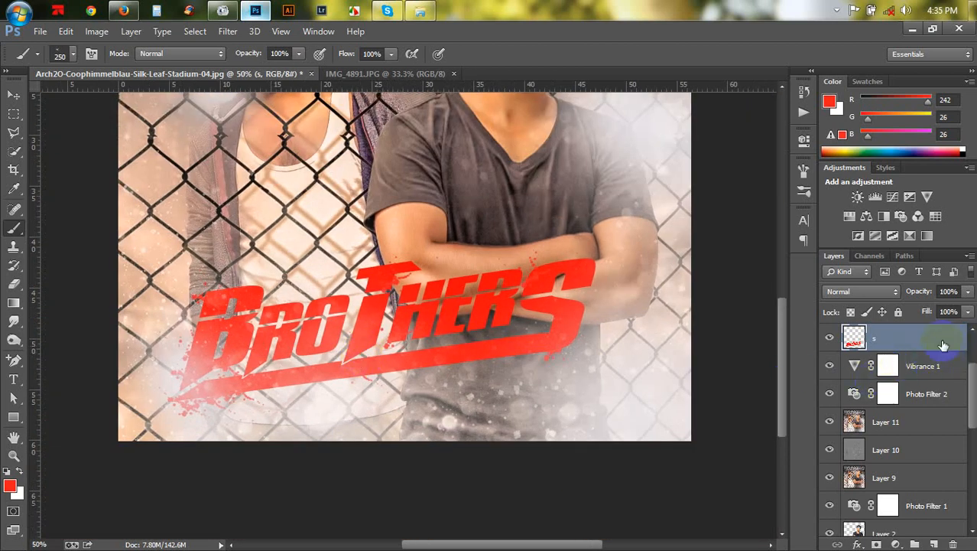
# - Add a Bevel & Emboss style to the title layer with depth 123%, size 4 px and a dark red 560000 shadow colour
pyautogui.doubleClick(943, 345)
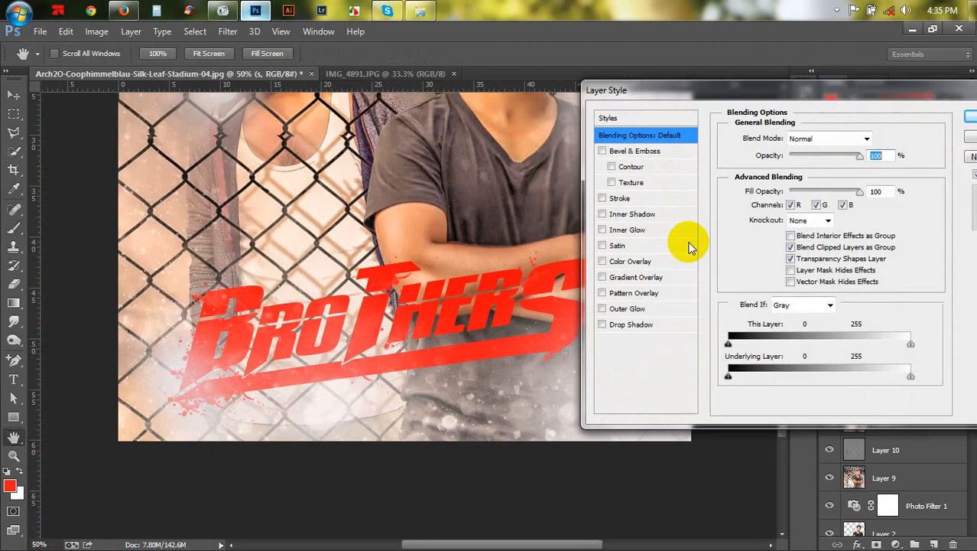
pyautogui.click(604, 151)
pyautogui.click(622, 154)
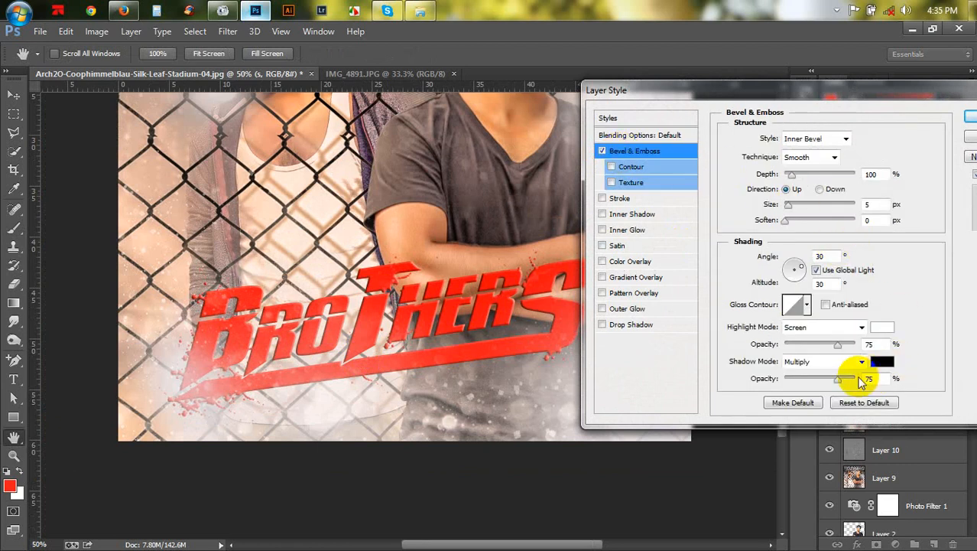
pyautogui.moveTo(793, 176)
pyautogui.mouseDown()
pyautogui.moveTo(803, 178)
pyautogui.moveTo(788, 175)
pyautogui.mouseUp()
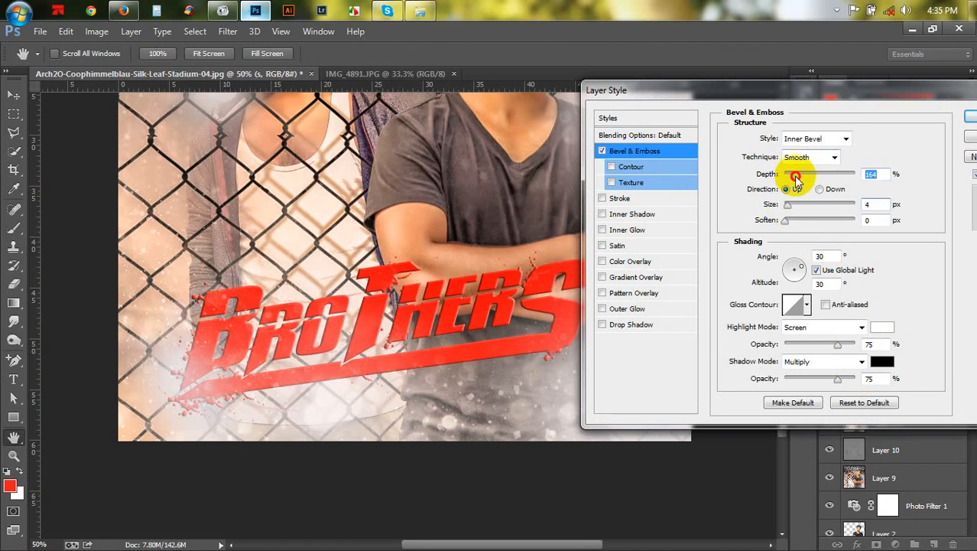
pyautogui.click(882, 362)
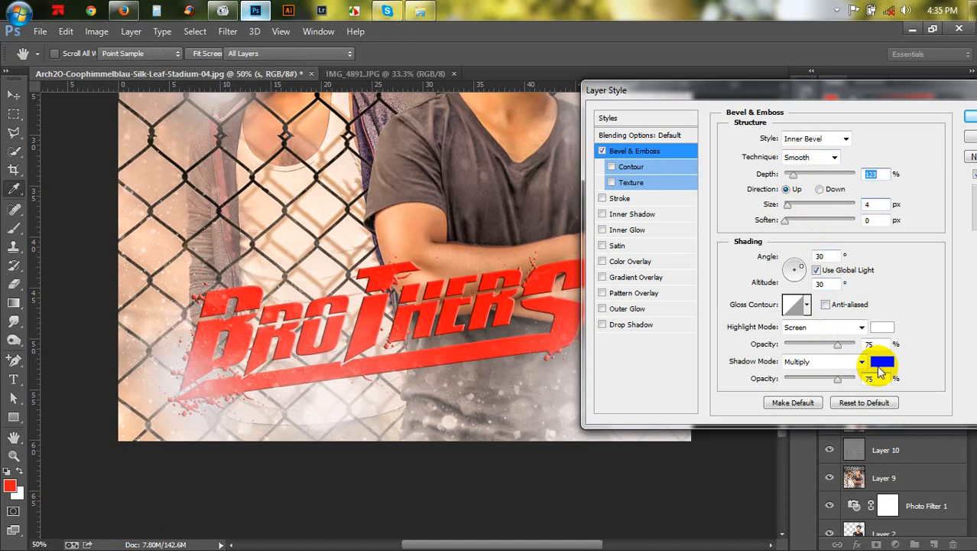
pyautogui.moveTo(777, 366); pyautogui.dragTo(809, 419)
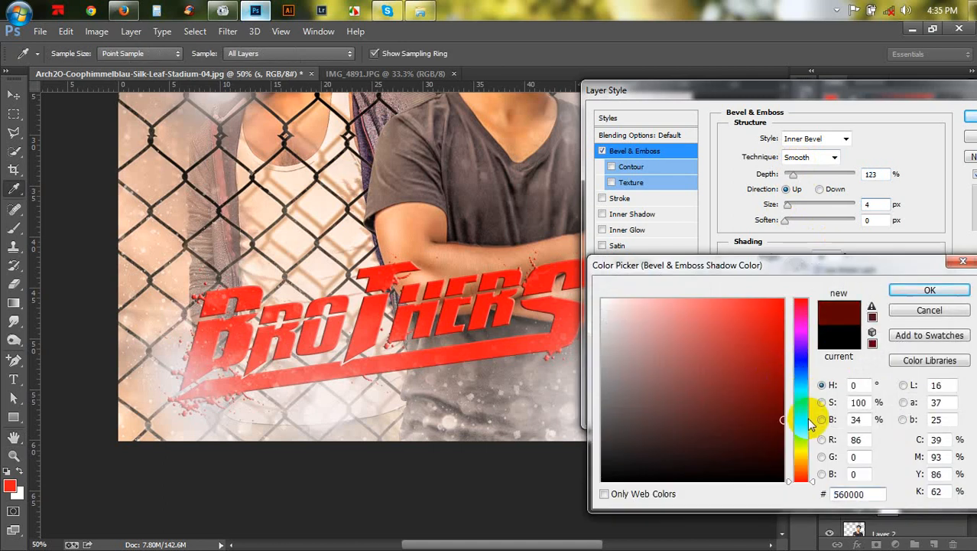
pyautogui.click(928, 288)
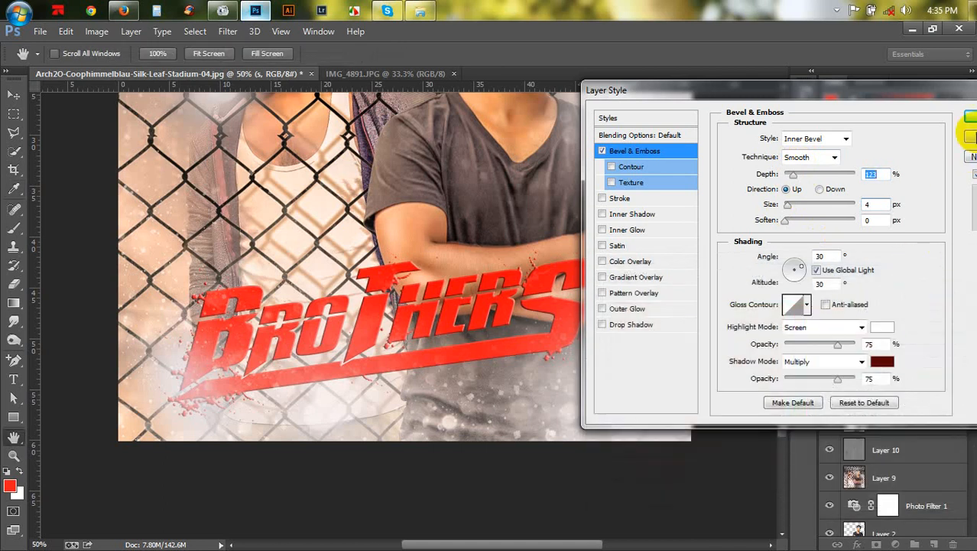
pyautogui.click(970, 119)
# - Move the title slightly right and down in the composition
pyautogui.scroll(3, 459, 275)
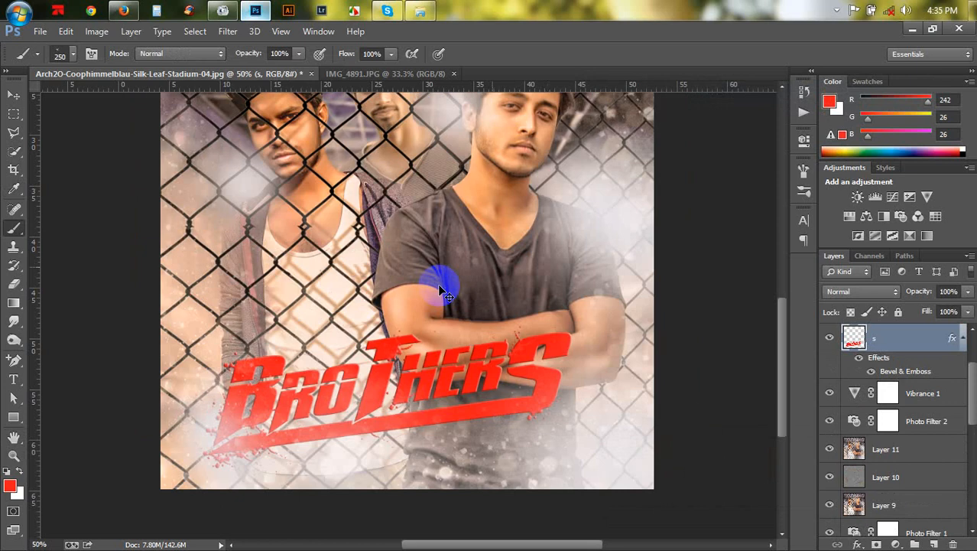
pyautogui.hotkey('ctrl', '-')
pyautogui.hotkey('ctrl', '-')
pyautogui.click(13, 94)
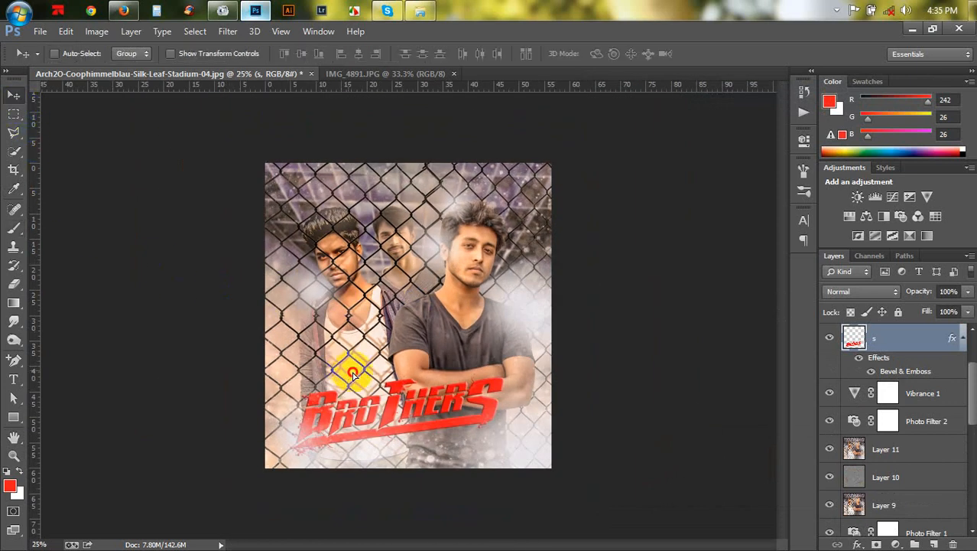
pyautogui.moveTo(346, 370); pyautogui.dragTo(440, 393)
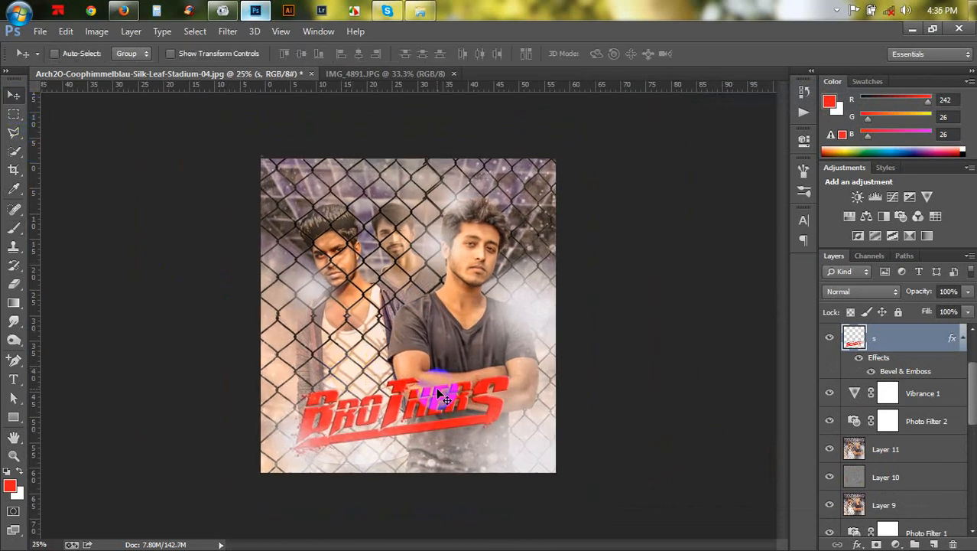
pyautogui.hotkey('ctrl', '+')
pyautogui.hotkey('ctrl', '-')
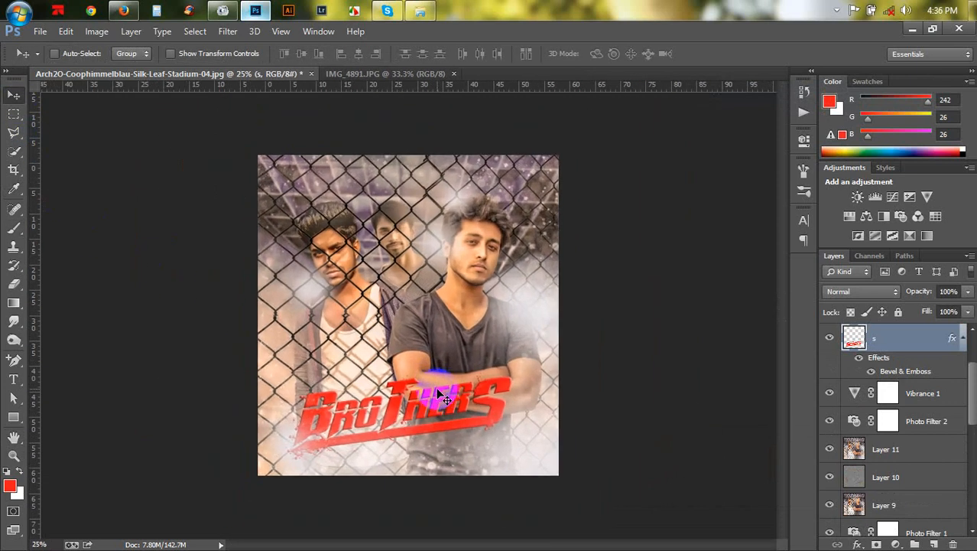
pyautogui.hotkey('ctrl', '+')
pyautogui.click(961, 337)
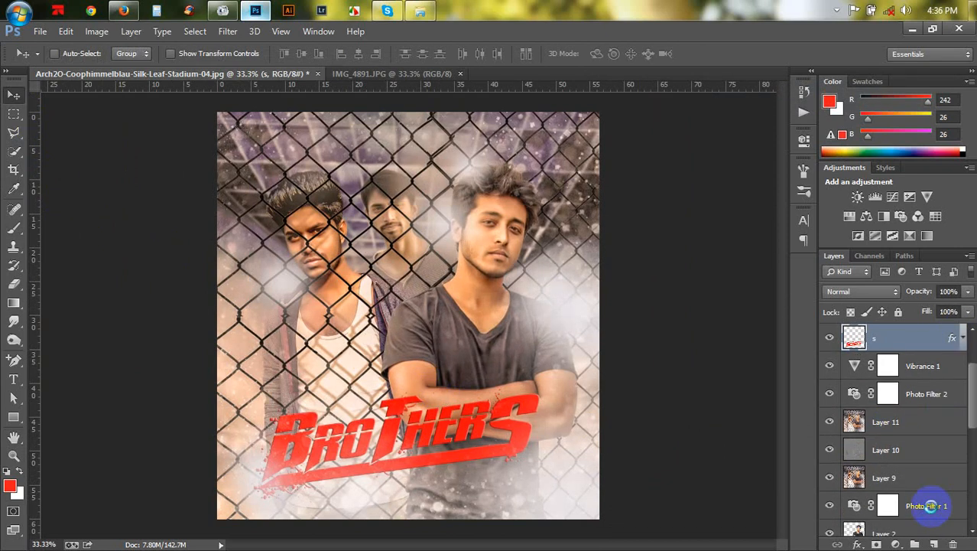
pyautogui.hotkey('ctrl', 'shift', 'alt', 'e')
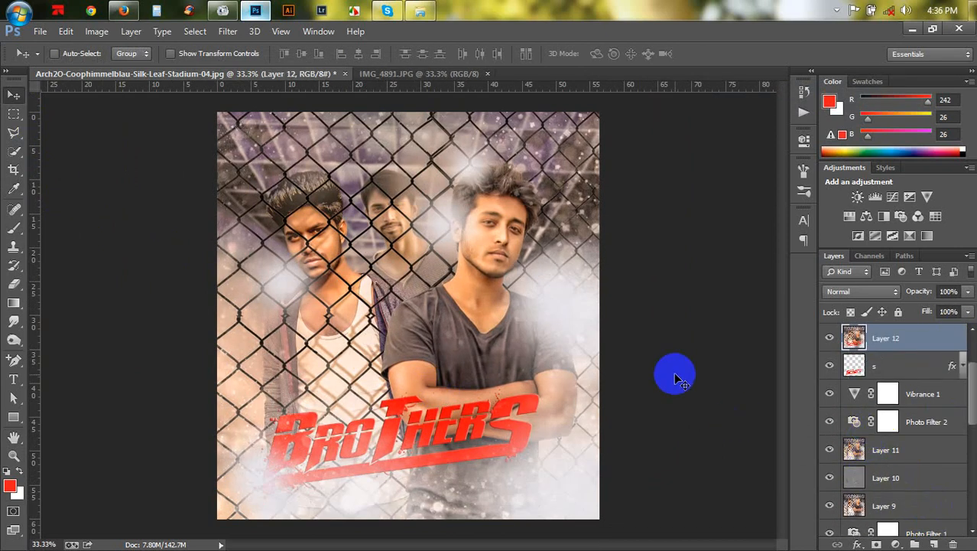
pyautogui.hotkey('ctrl', 'z')
pyautogui.hotkey('ctrl', 'z')
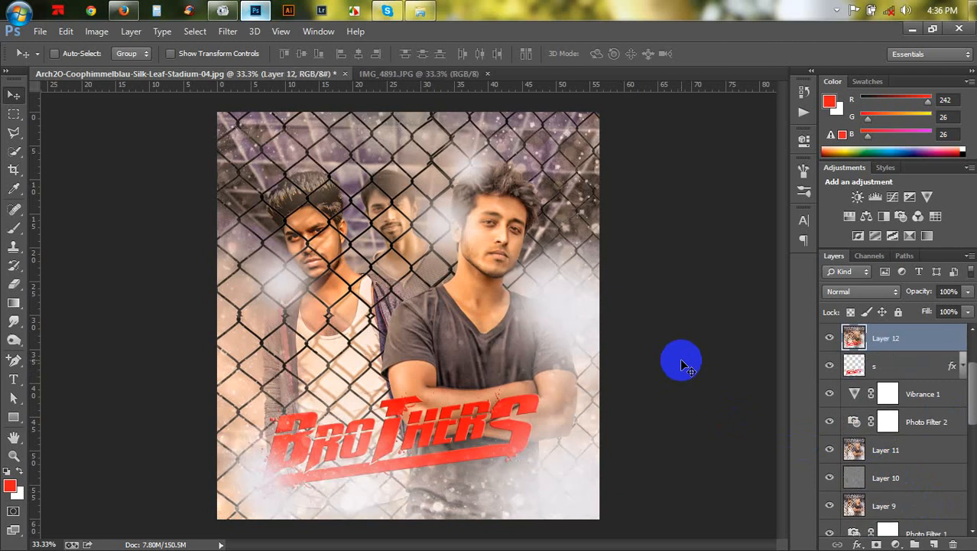
pyautogui.hotkey('ctrl', 'alt', 'z')
pyautogui.hotkey('ctrl', 'alt', 'z')
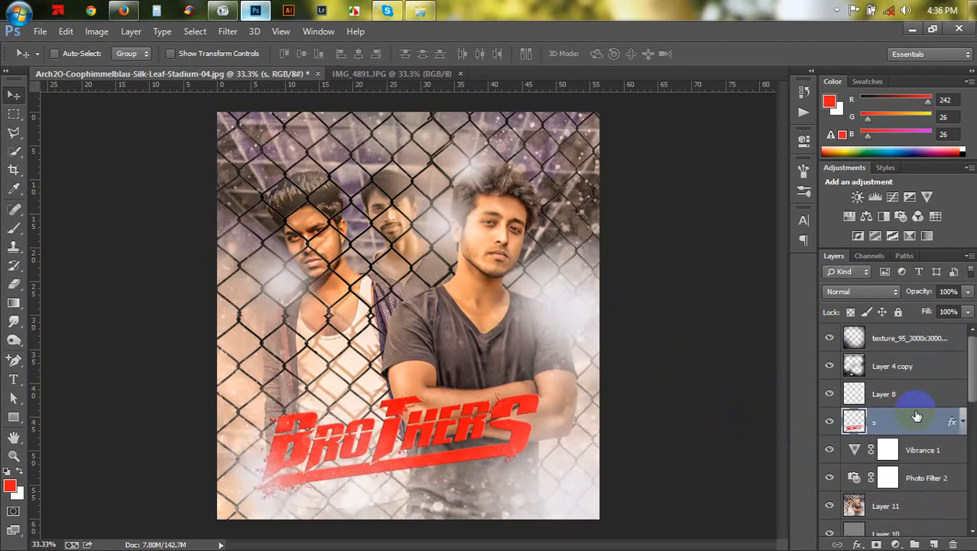
# - Move the title layer to the top of the stack and stamp all visible layers into a new merged layer
pyautogui.click(917, 348)
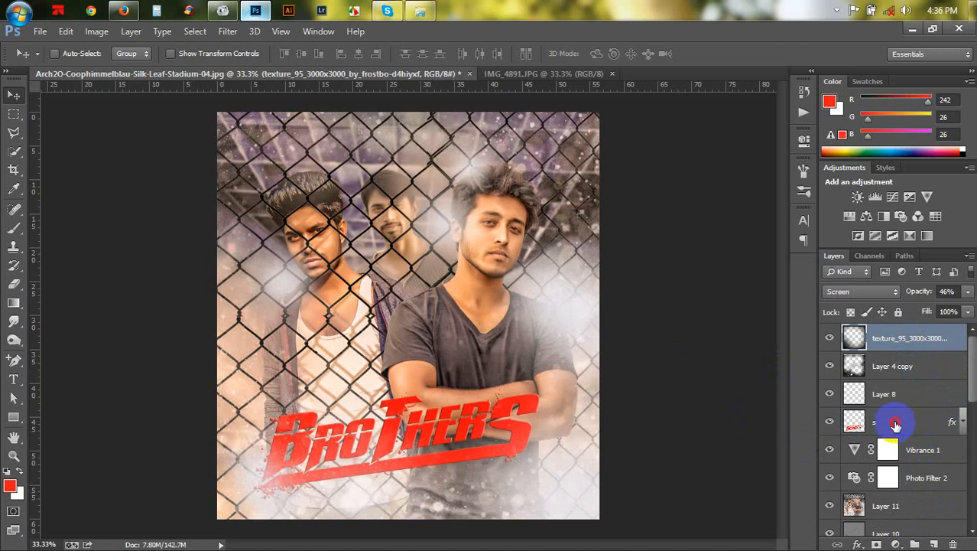
pyautogui.moveTo(895, 421); pyautogui.dragTo(885, 335)
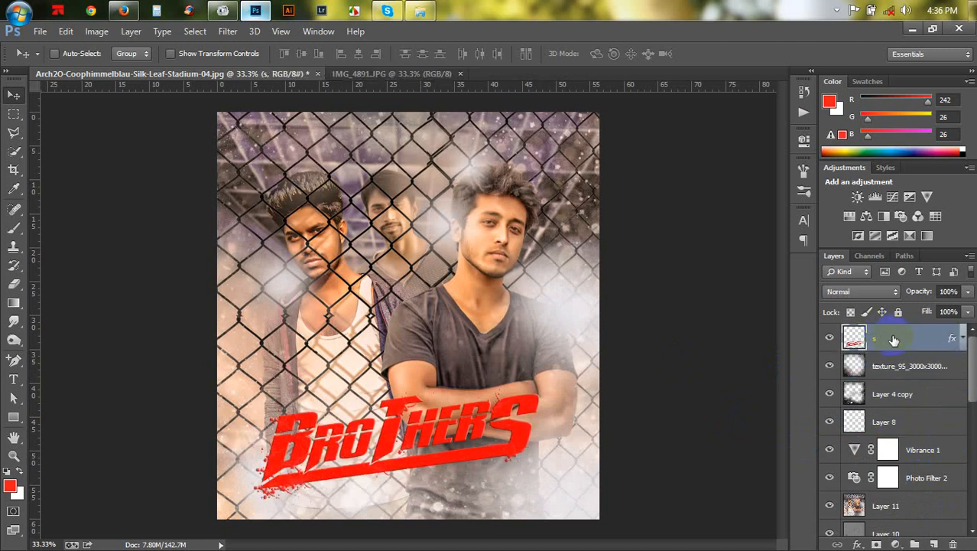
pyautogui.hotkey('ctrl', 'alt', 'shift', 'e')
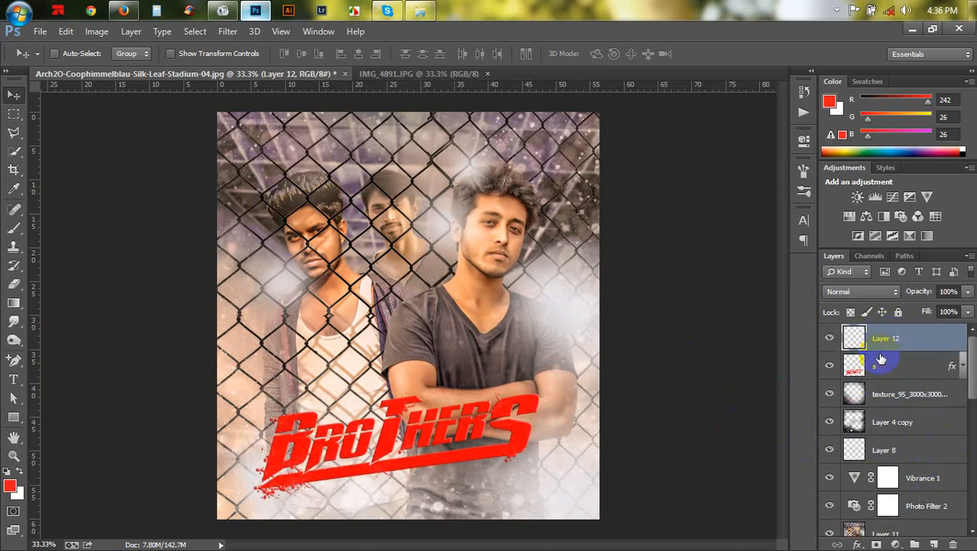
# - Open the Camera Raw Filter on the merged layer and set Temperature to +14 and Exposure to -0.20
pyautogui.click(228, 33)
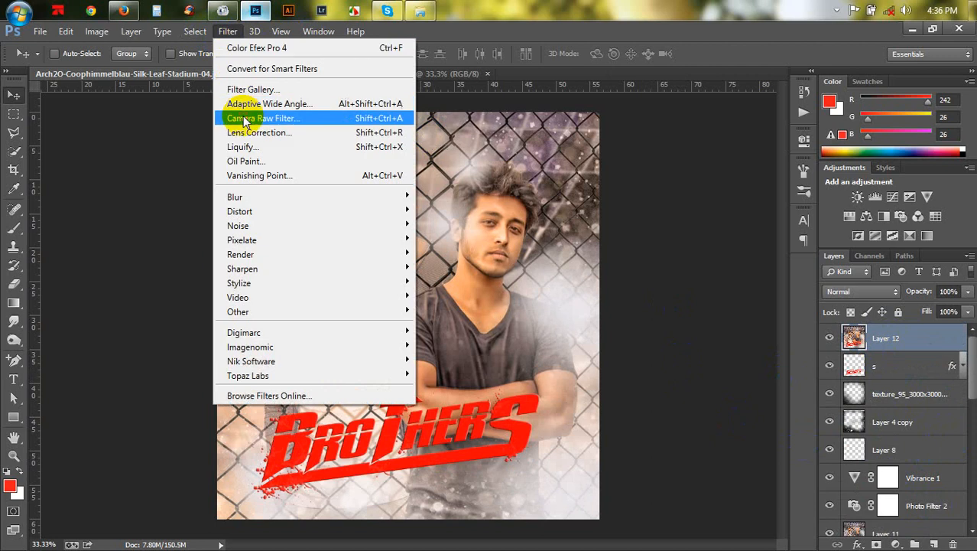
pyautogui.click(242, 116)
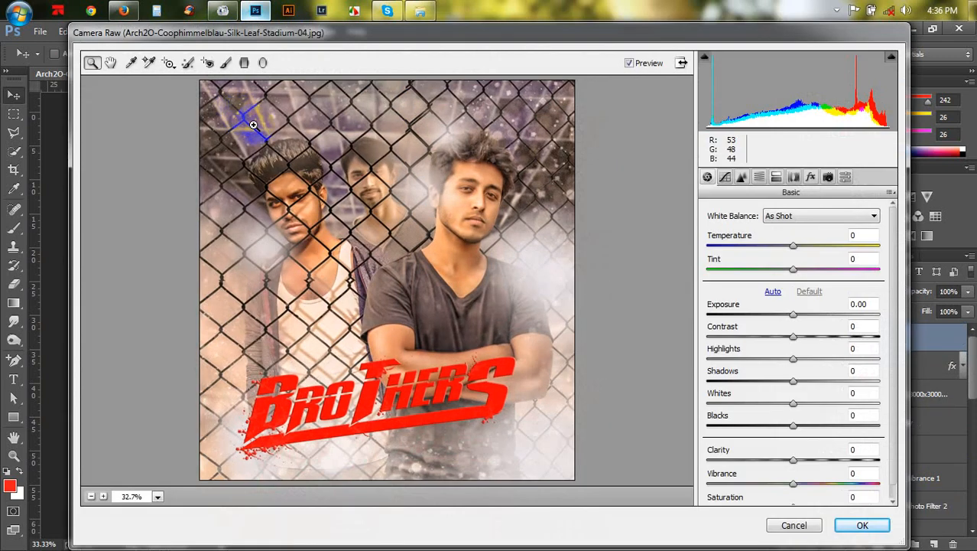
pyautogui.moveTo(795, 248); pyautogui.dragTo(807, 246)
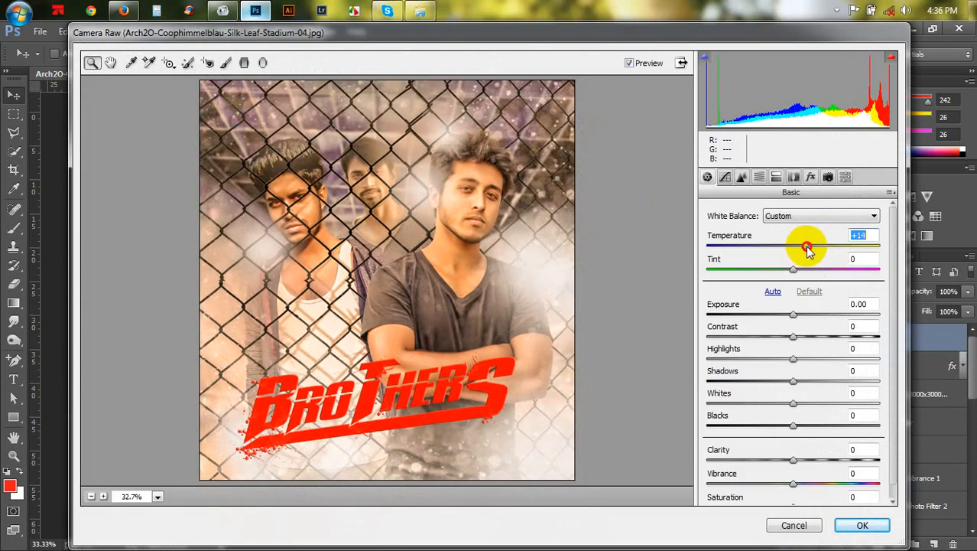
pyautogui.moveTo(794, 318); pyautogui.dragTo(790, 318)
# - Add a post-crop vignette with an Amount of -38 in the Effects settings
pyautogui.click(777, 177)
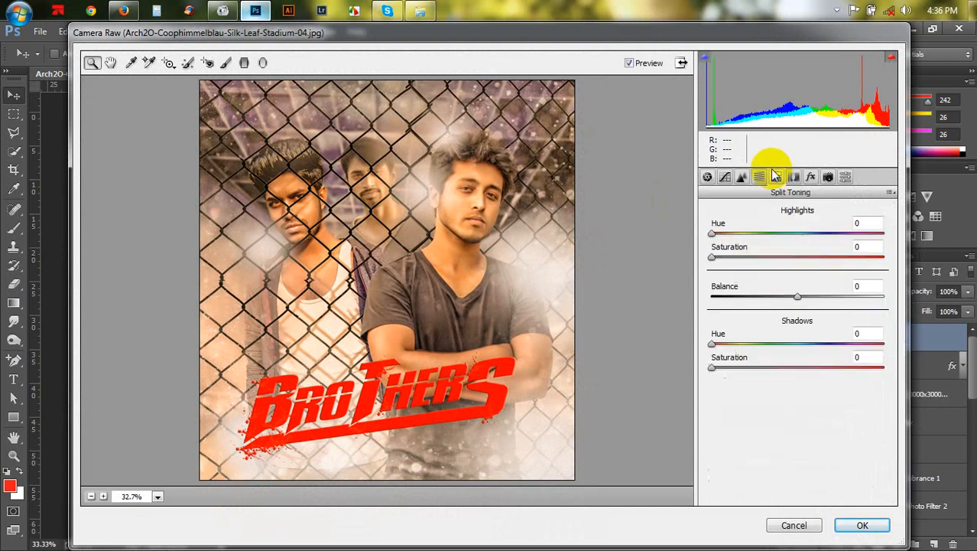
pyautogui.click(811, 176)
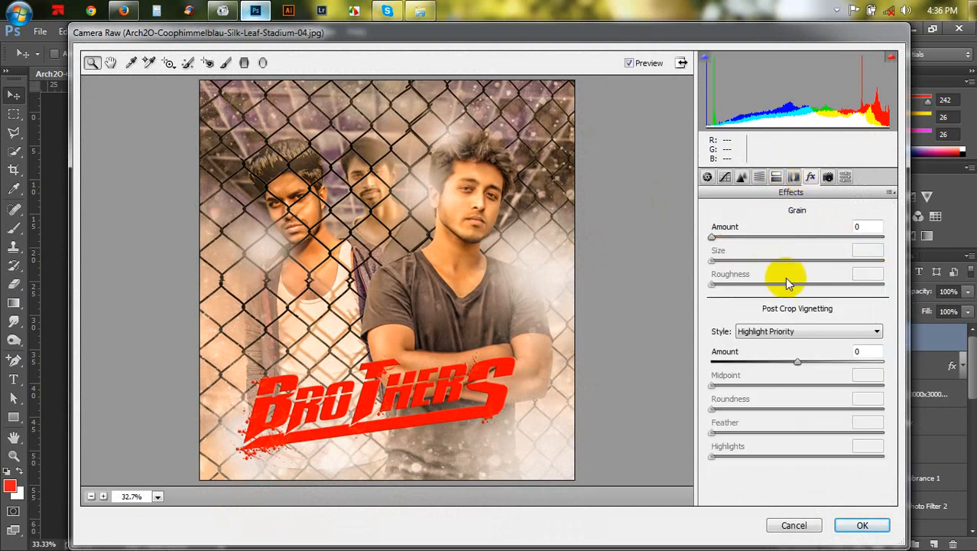
pyautogui.moveTo(794, 363); pyautogui.dragTo(765, 369)
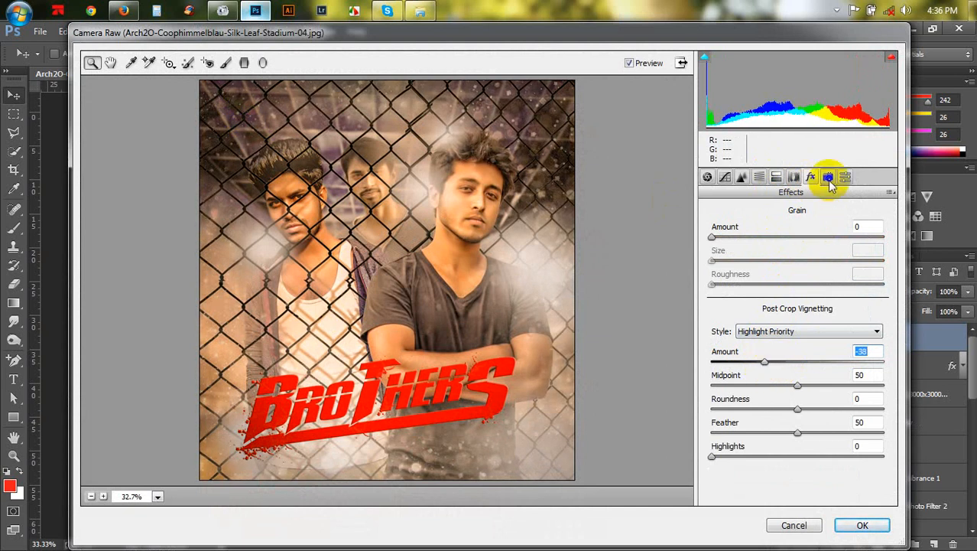
# - Sharpen the image with Amount 29, Radius 1.7 and Detail 37
pyautogui.click(776, 177)
pyautogui.click(759, 177)
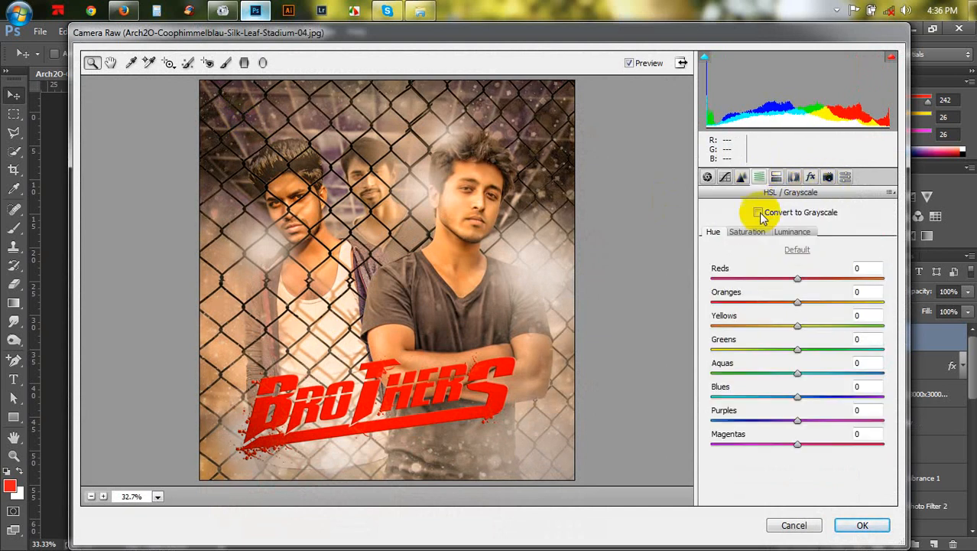
pyautogui.click(742, 176)
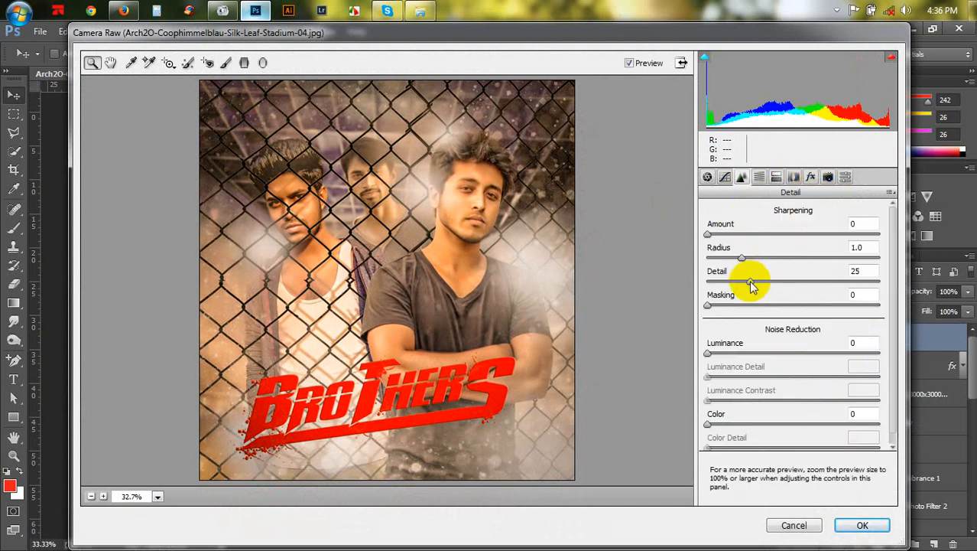
pyautogui.moveTo(752, 284); pyautogui.dragTo(768, 283)
pyautogui.moveTo(719, 244); pyautogui.dragTo(789, 274)
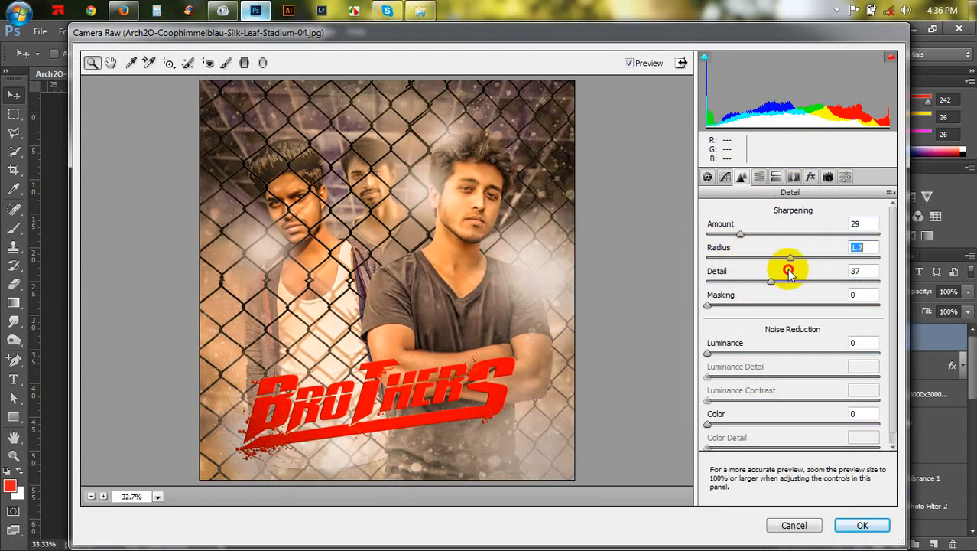
# - Raise the tone curve highlights, then set Clarity to +18 and Vibrance to +3 in the basic settings
pyautogui.click(727, 177)
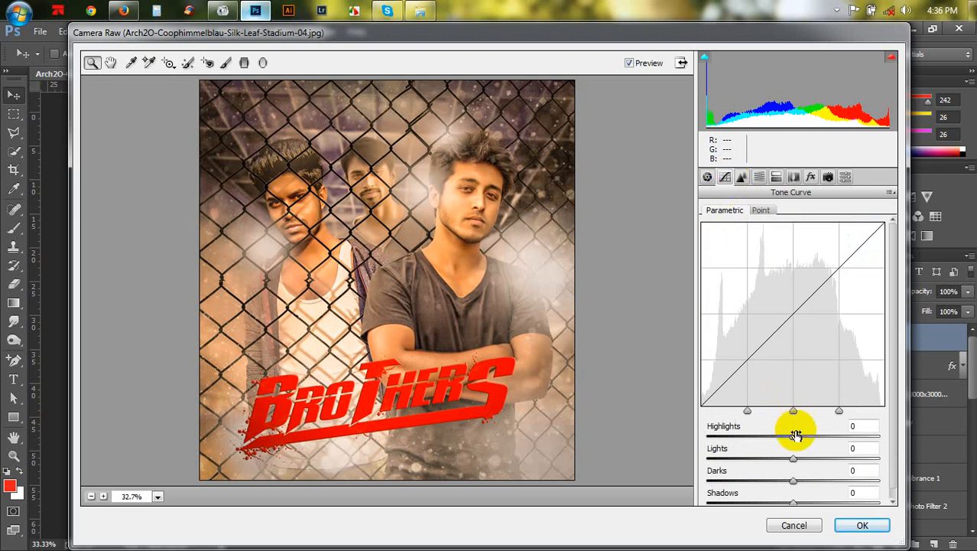
pyautogui.moveTo(794, 432); pyautogui.dragTo(814, 439)
pyautogui.click(708, 177)
pyautogui.scroll(-1, 775, 371)
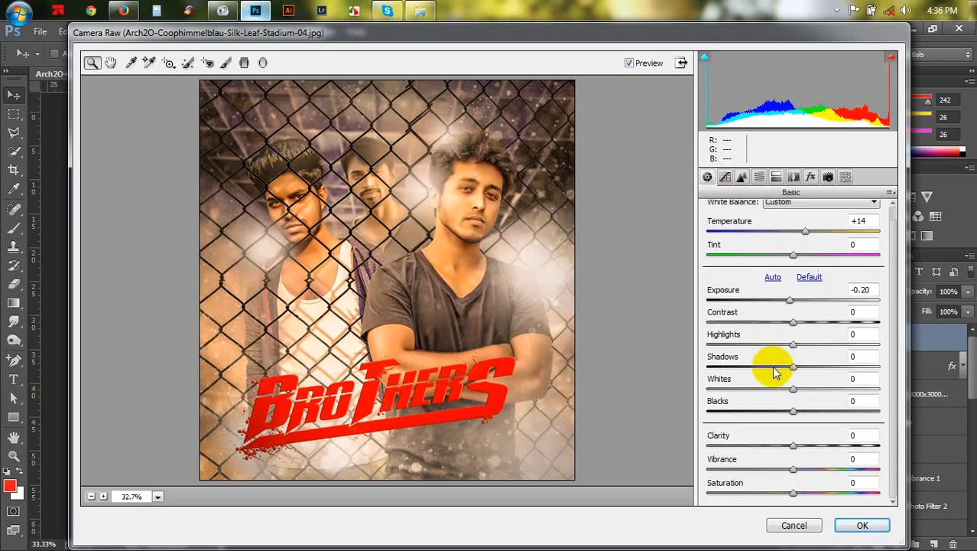
pyautogui.moveTo(795, 468); pyautogui.dragTo(825, 455)
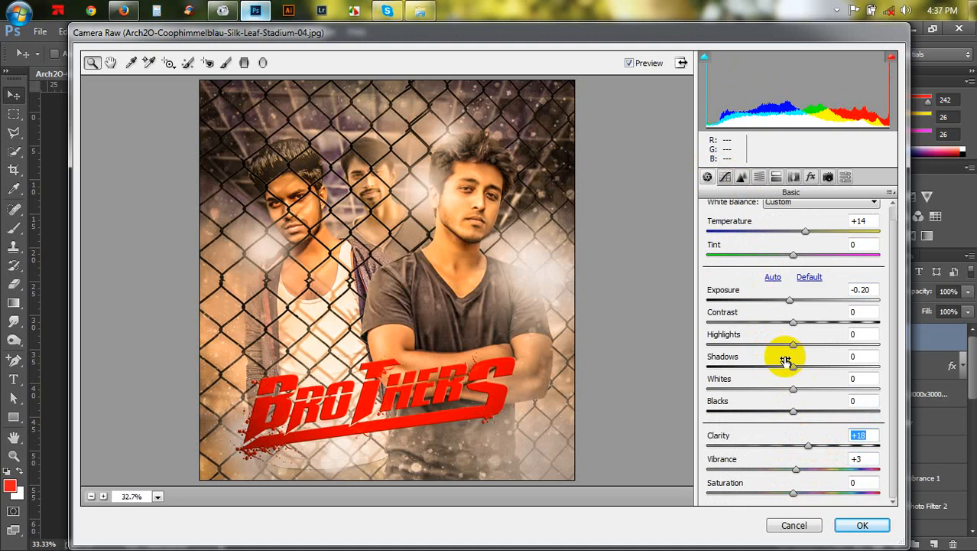
# - Set Shadows to +43, Blacks to +14 and Exposure to -0.10, then apply the filter
pyautogui.moveTo(792, 367); pyautogui.dragTo(830, 380)
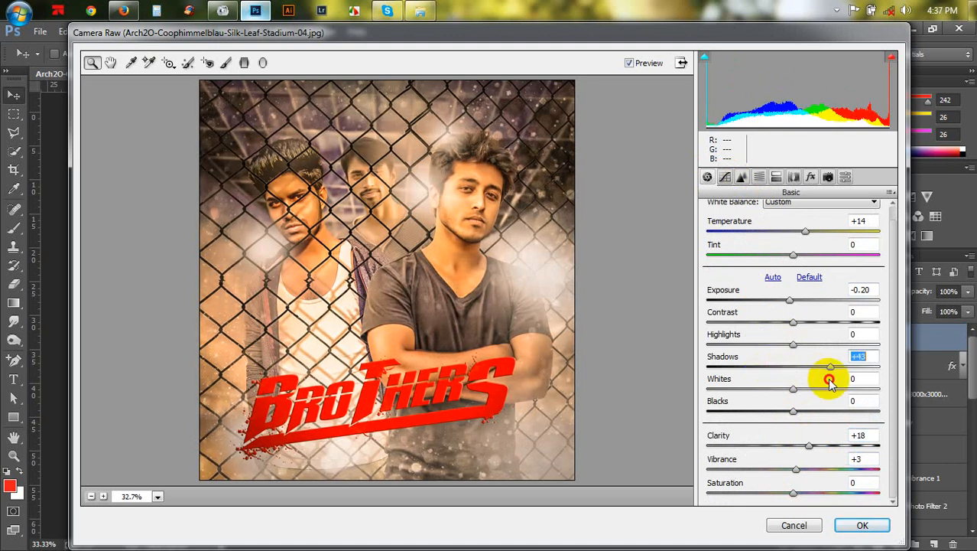
pyautogui.moveTo(795, 410)
pyautogui.mouseDown()
pyautogui.moveTo(811, 413)
pyautogui.moveTo(768, 410)
pyautogui.moveTo(806, 410)
pyautogui.mouseUp()
pyautogui.moveTo(789, 303); pyautogui.dragTo(791, 303)
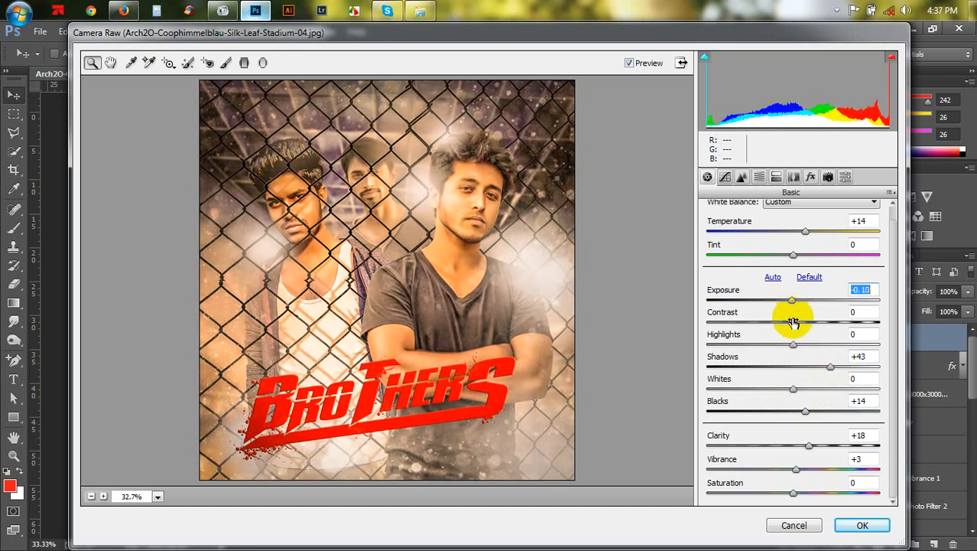
pyautogui.click(862, 525)
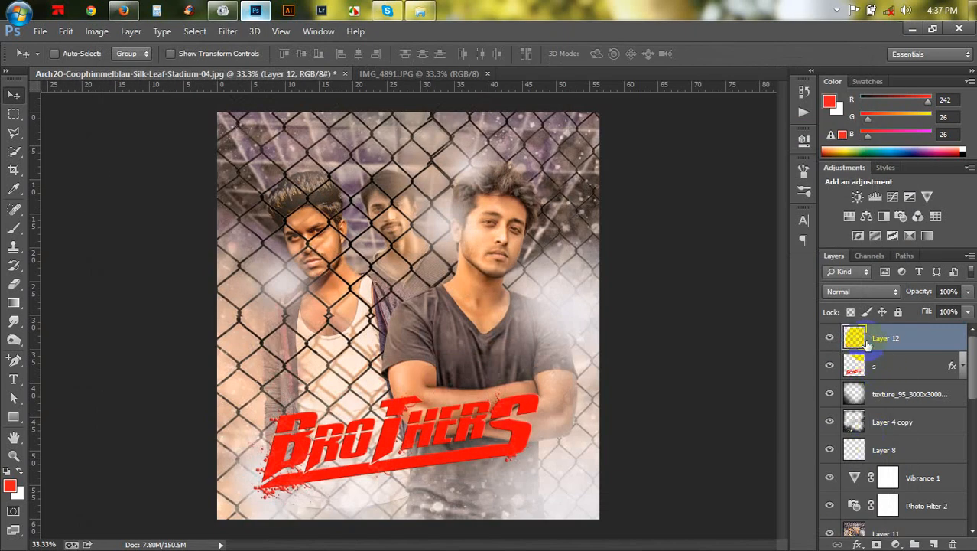
# - Run the default Gradient Map action to add a gradient map layer over the composite
pyautogui.click(804, 112)
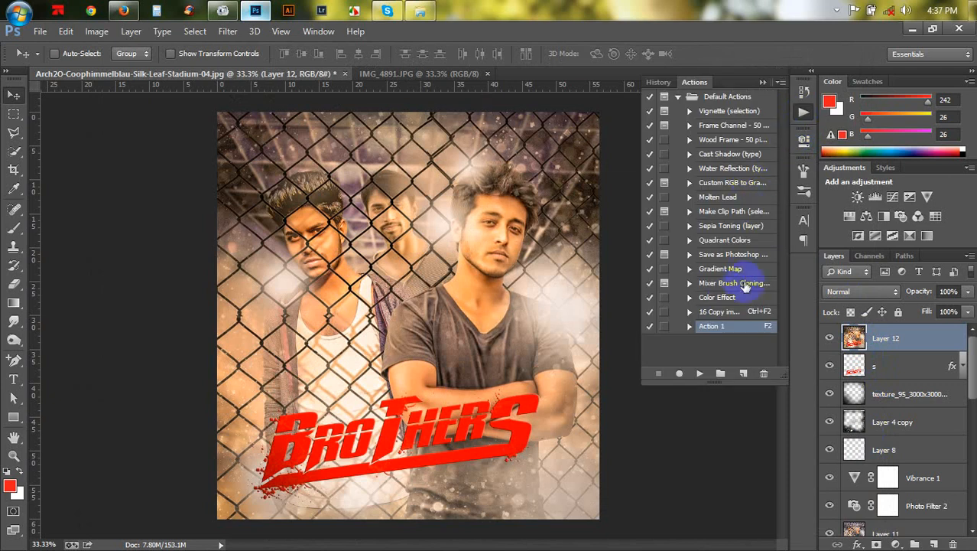
pyautogui.click(717, 270)
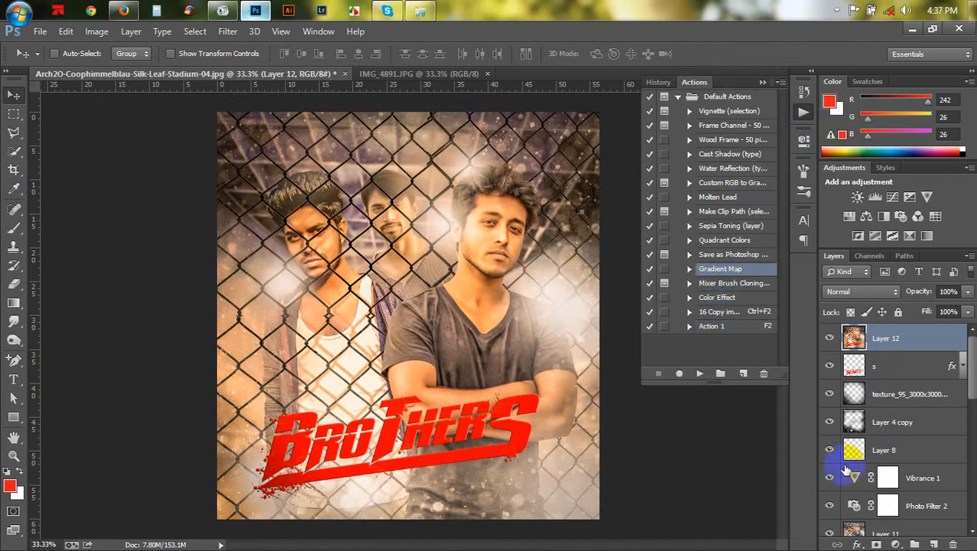
pyautogui.click(696, 374)
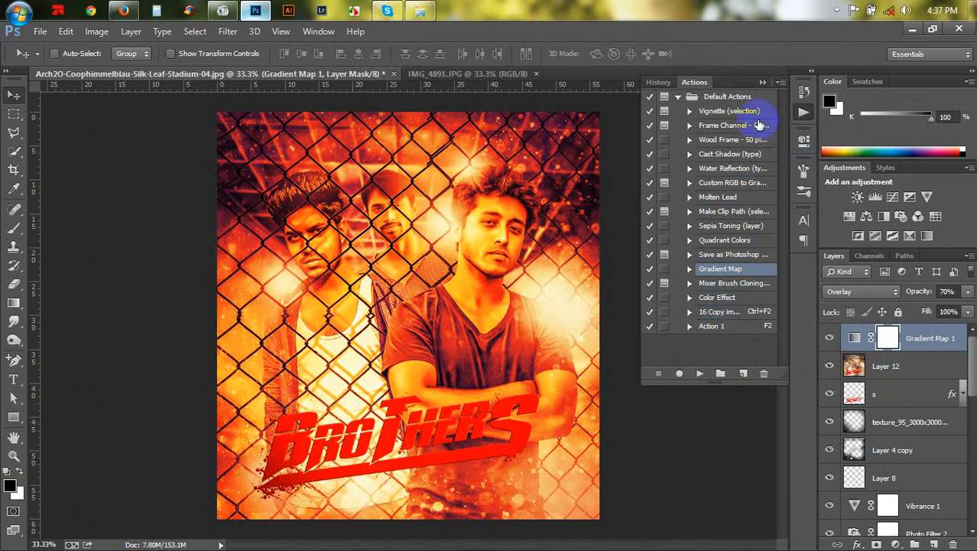
pyautogui.click(761, 82)
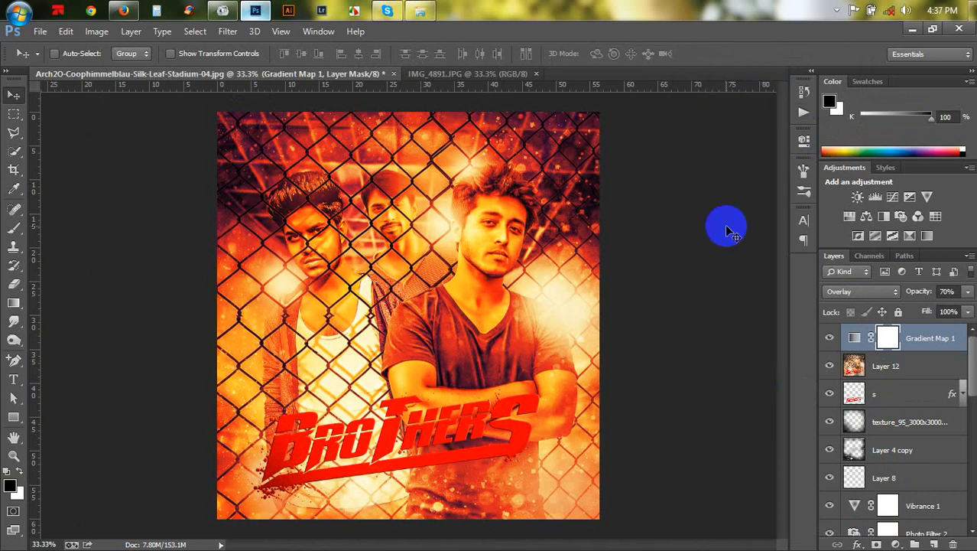
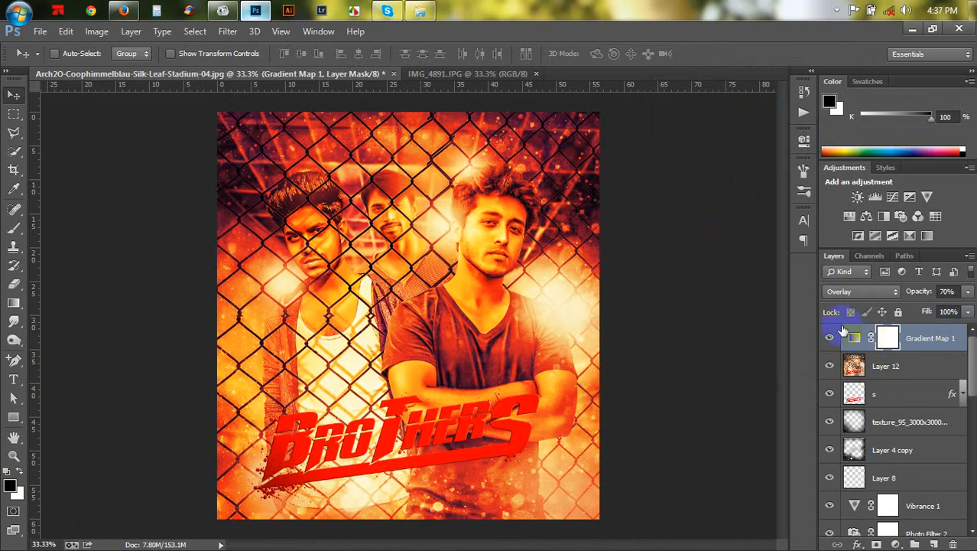
# - Compare the composite with and without the Gradient Map 1 layer, then delete that layer
pyautogui.click(831, 338)
pyautogui.click(831, 338)
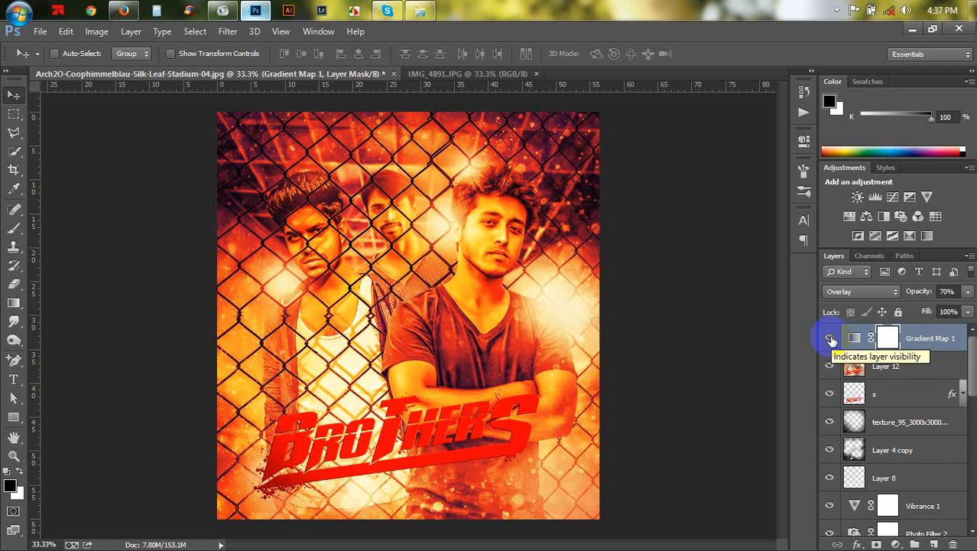
pyautogui.click(862, 346)
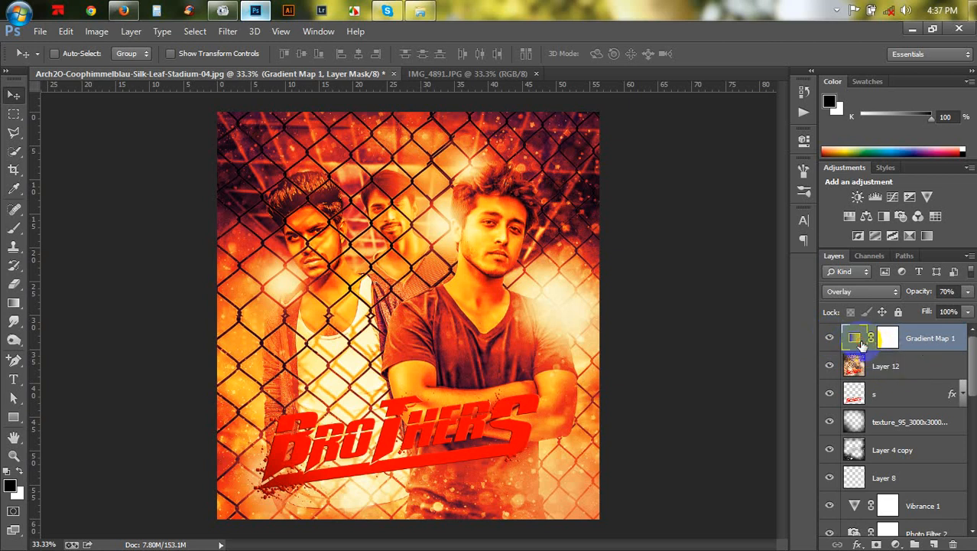
pyautogui.doubleClick(862, 346)
pyautogui.click(761, 135)
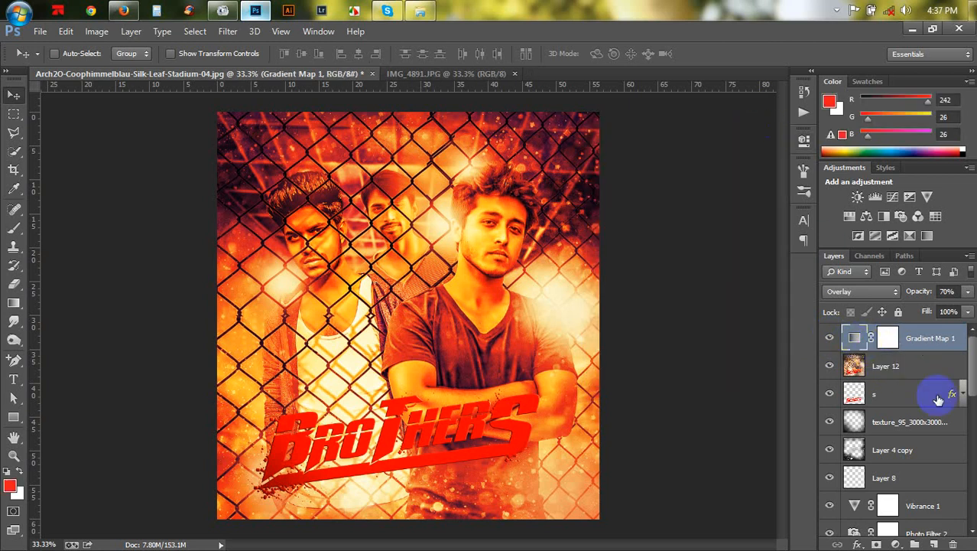
pyautogui.moveTo(923, 337); pyautogui.dragTo(952, 543)
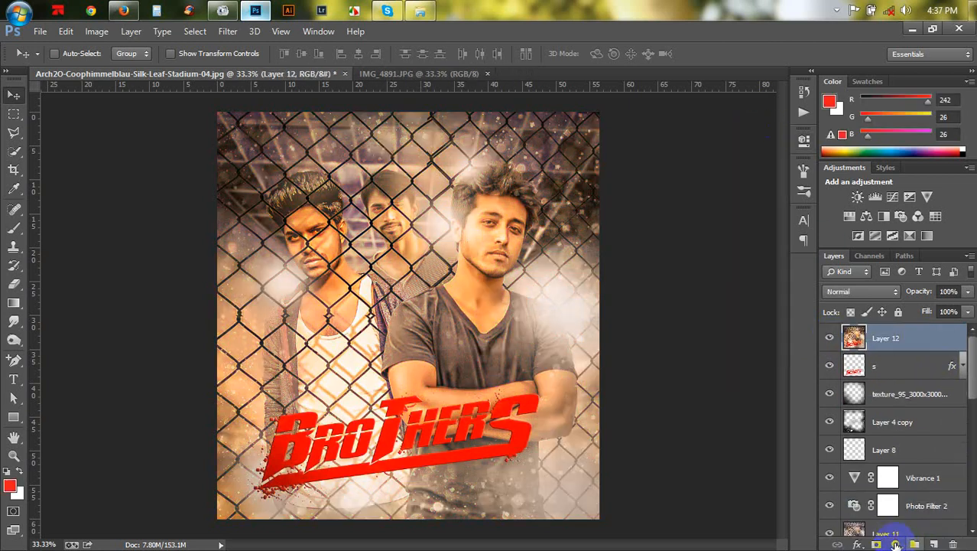
# - Add a blue-red-yellow Gradient Fill layer at -33.11°, blended as Overlay at 70% opacity
pyautogui.click(896, 544)
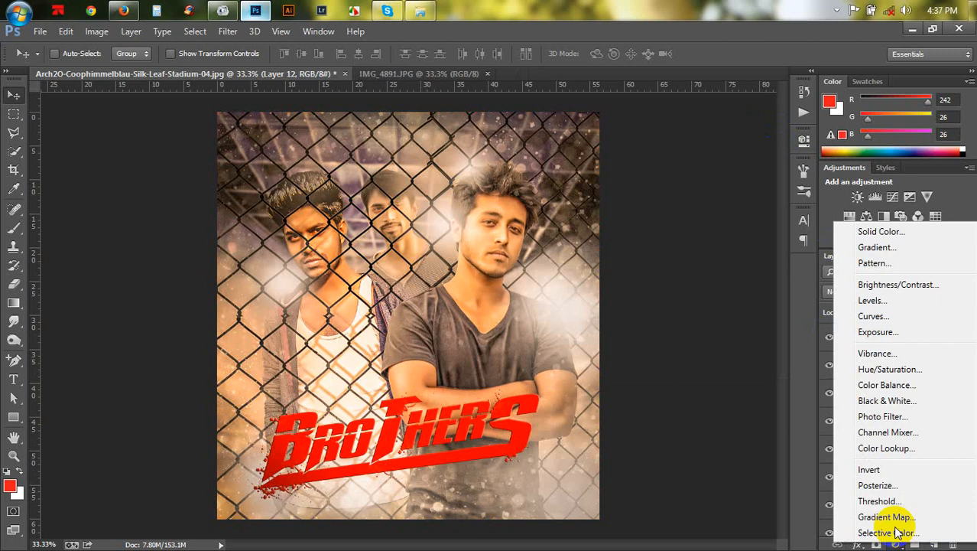
pyautogui.click(878, 248)
pyautogui.click(510, 153)
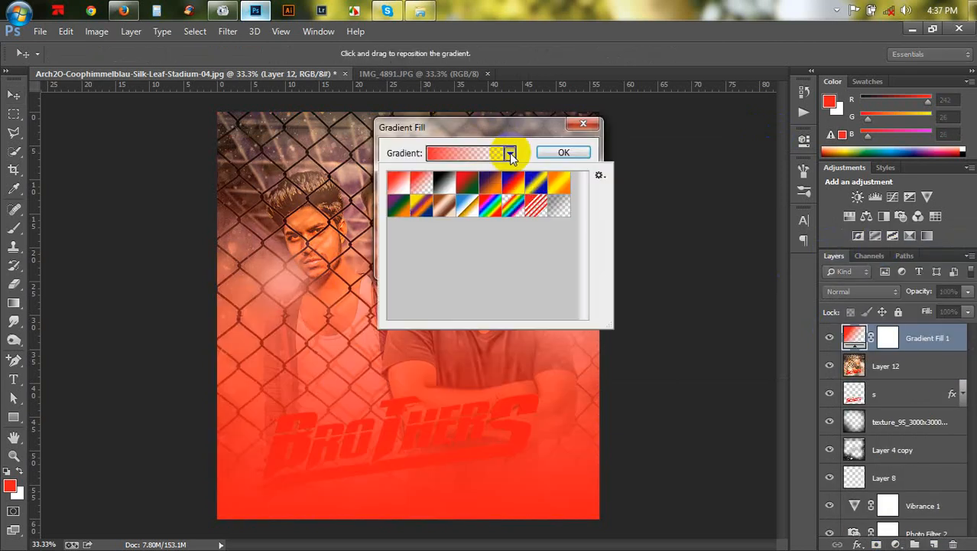
pyautogui.click(512, 185)
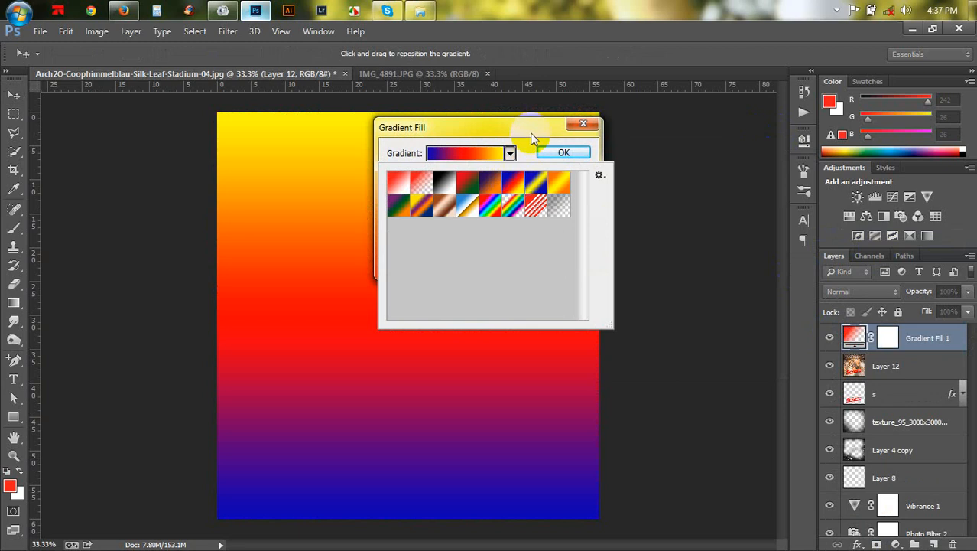
pyautogui.click(535, 151)
pyautogui.click(451, 204)
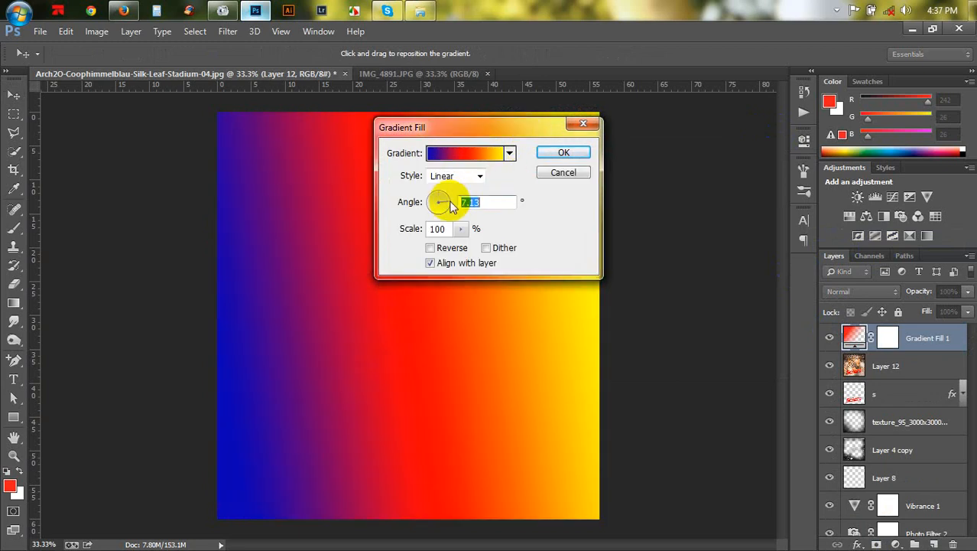
pyautogui.moveTo(450, 199); pyautogui.dragTo(459, 225)
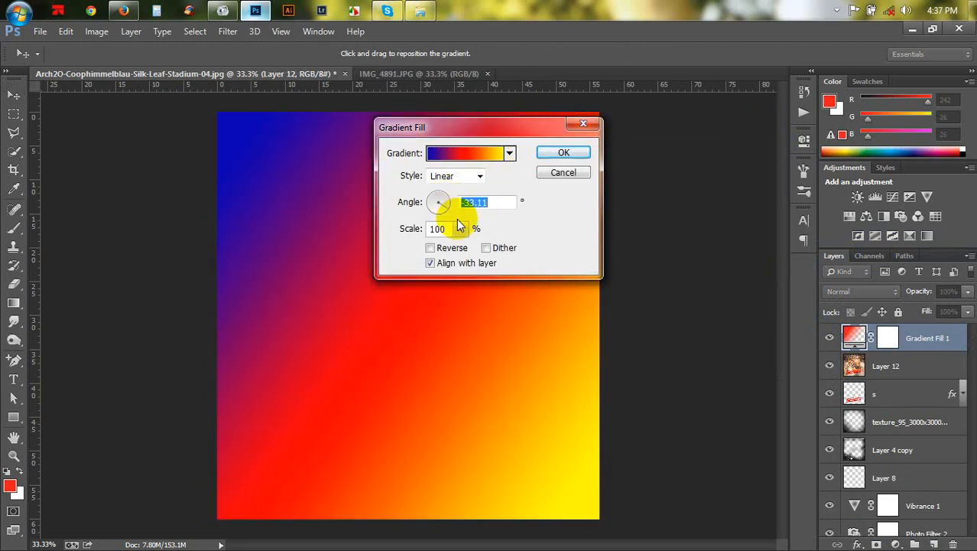
pyautogui.click(564, 152)
pyautogui.click(864, 291)
pyautogui.click(836, 240)
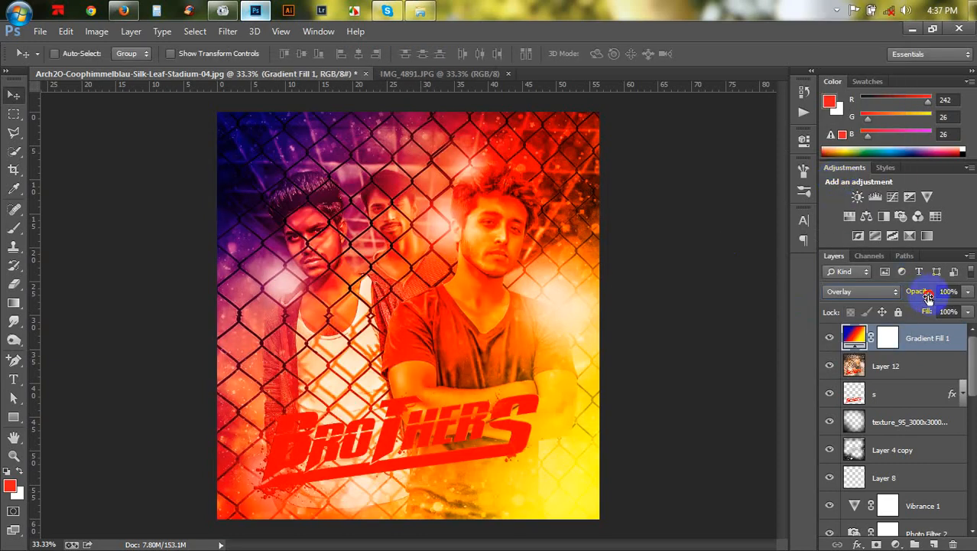
pyautogui.moveTo(928, 297); pyautogui.dragTo(908, 297)
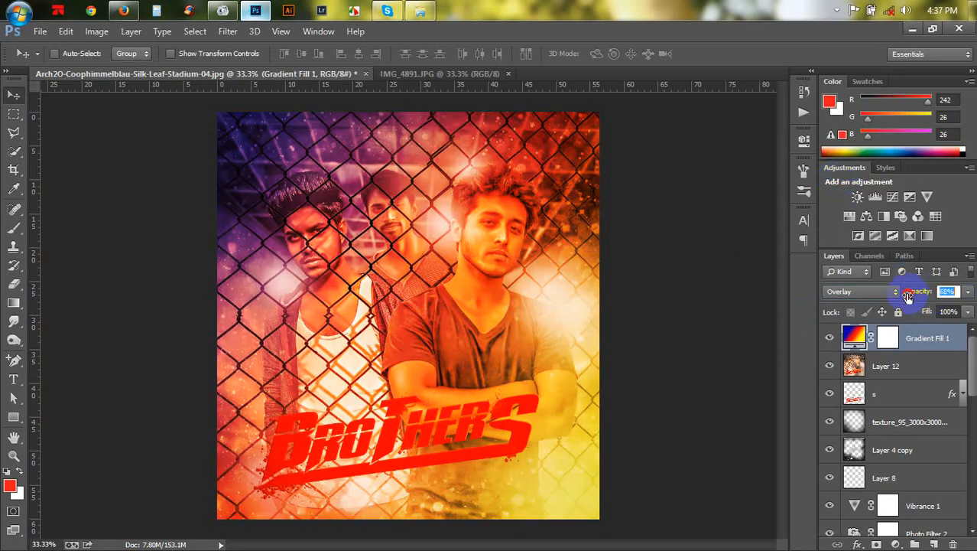
# - Change the gradient fill angle to 122.74°, then delete the Gradient Fill layer
pyautogui.doubleClick(855, 335)
pyautogui.click(440, 198)
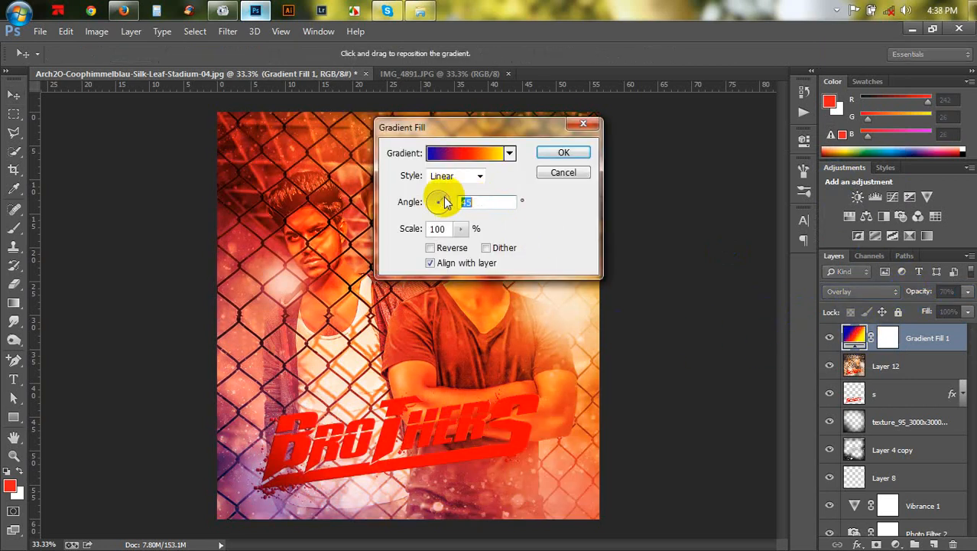
pyautogui.click(431, 192)
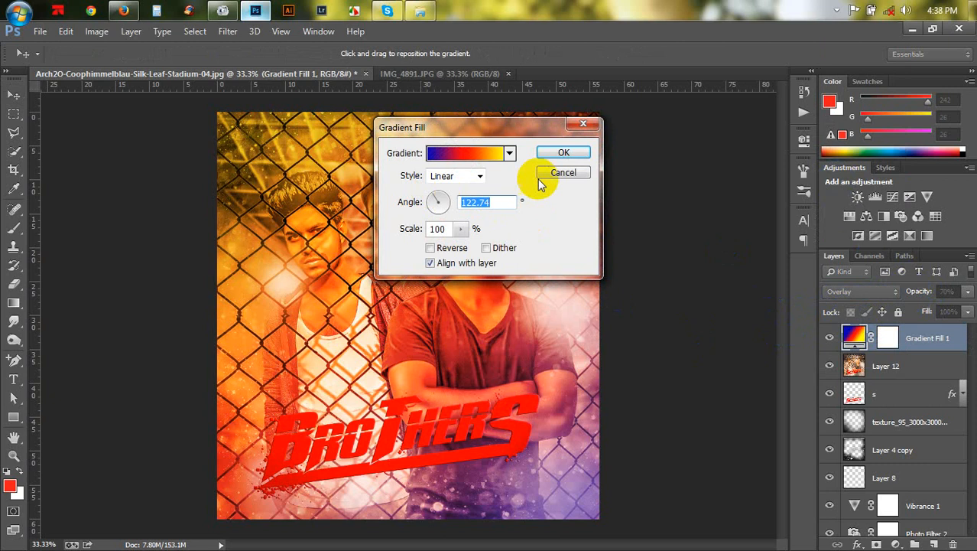
pyautogui.moveTo(546, 130); pyautogui.dragTo(687, 101)
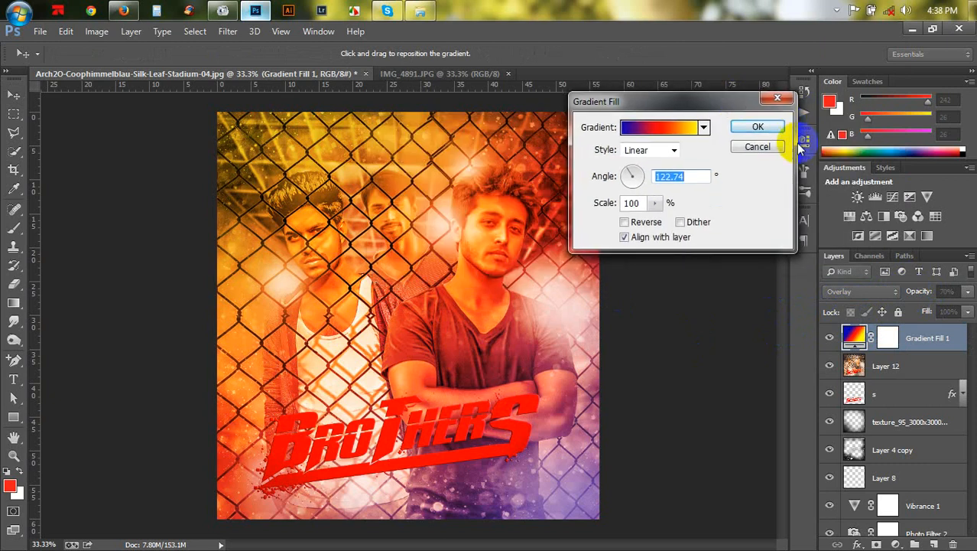
pyautogui.click(755, 128)
pyautogui.moveTo(935, 348); pyautogui.dragTo(953, 543)
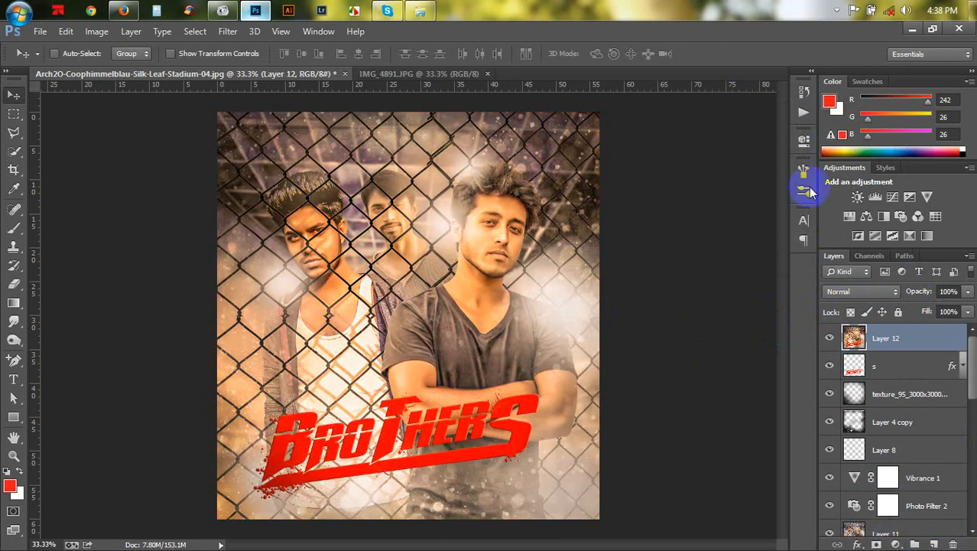
# - Run the default Gradient Map action again to re-add the gradient map layer above Layer 12
pyautogui.click(804, 111)
pyautogui.click(720, 268)
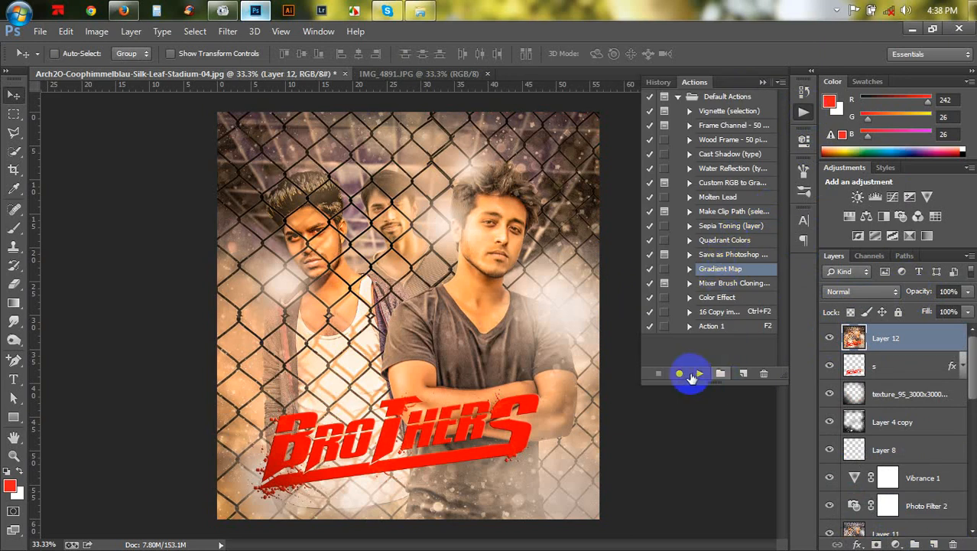
pyautogui.click(693, 373)
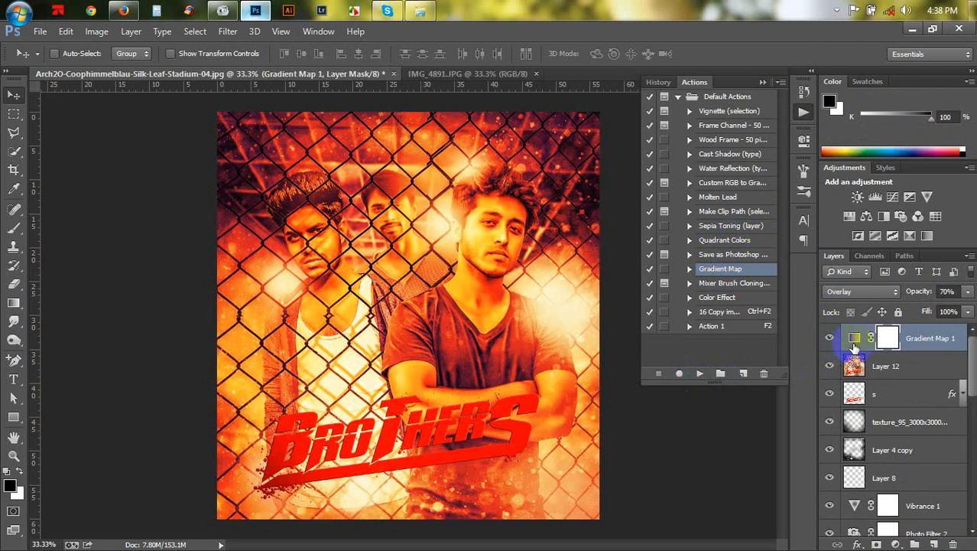
pyautogui.doubleClick(855, 338)
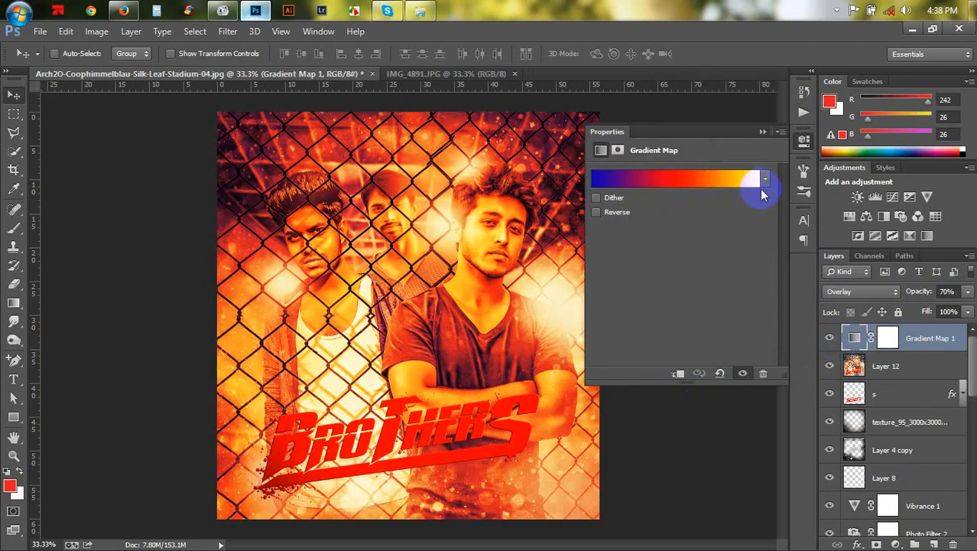
pyautogui.click(765, 180)
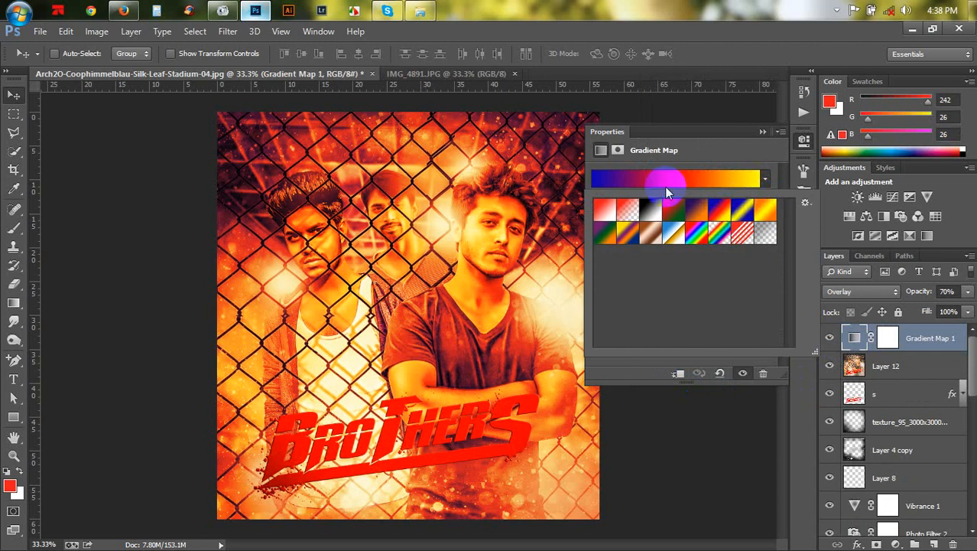
pyautogui.click(725, 142)
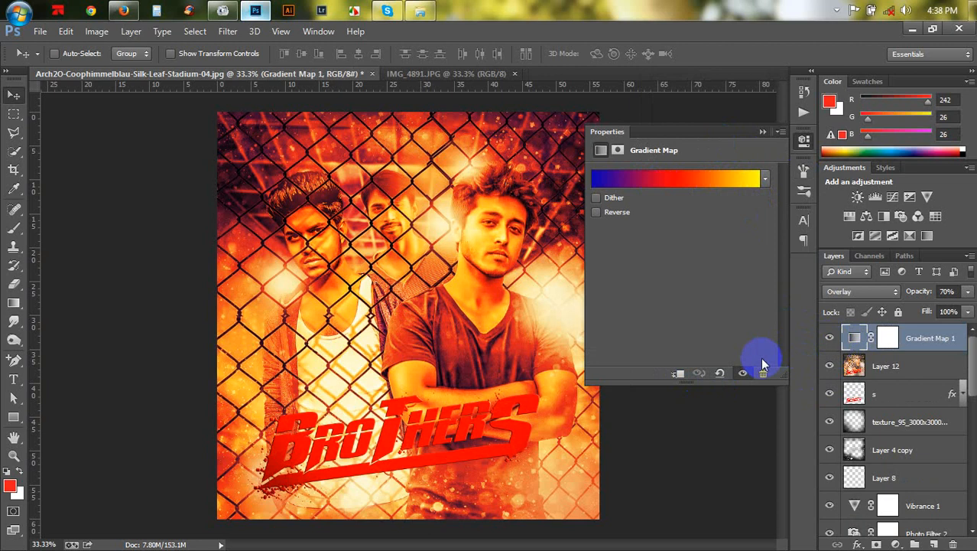
pyautogui.click(763, 133)
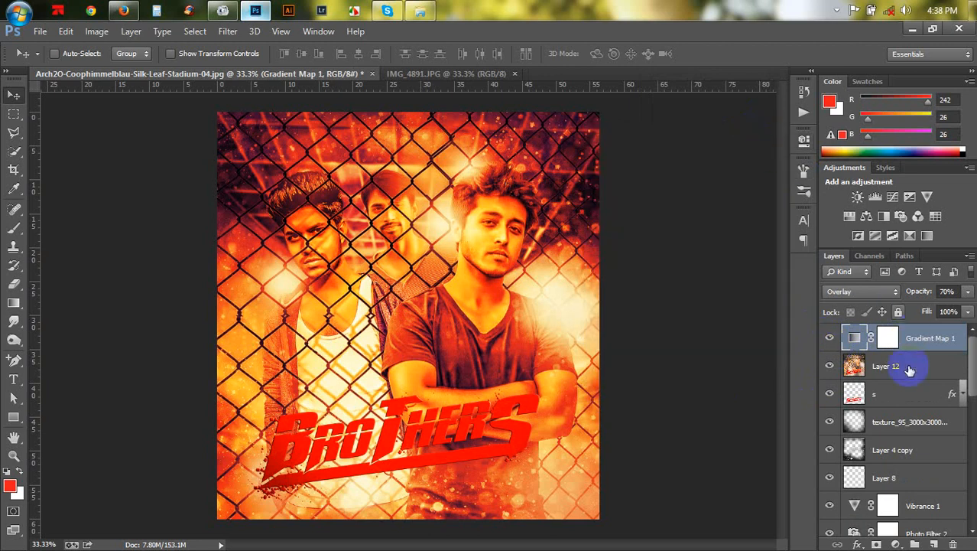
# - Move the 's' title layer to the top of the layer stack
pyautogui.hotkey('ctrl', 'alt', 'shift', 'e')
pyautogui.moveTo(891, 330); pyautogui.dragTo(891, 332)
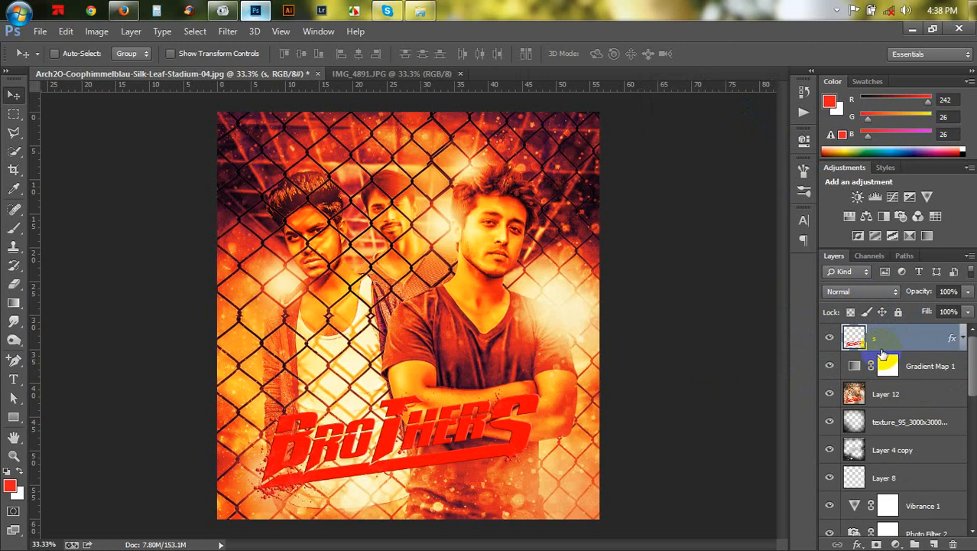
# - Switch to the file explorer, browse the image folder and preview the subtlenet2 file
pyautogui.click(426, 8)
pyautogui.scroll(-15, 484, 261)
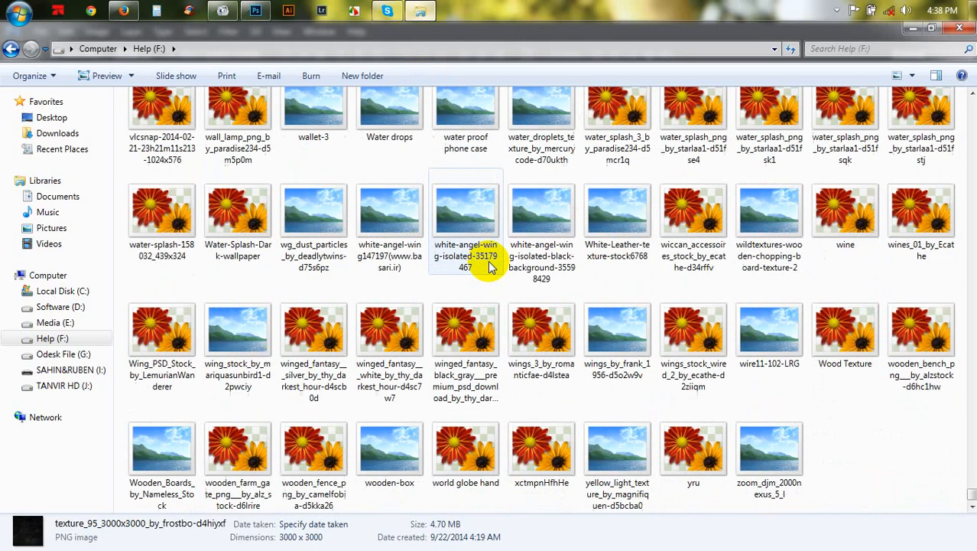
pyautogui.scroll(4, 491, 267)
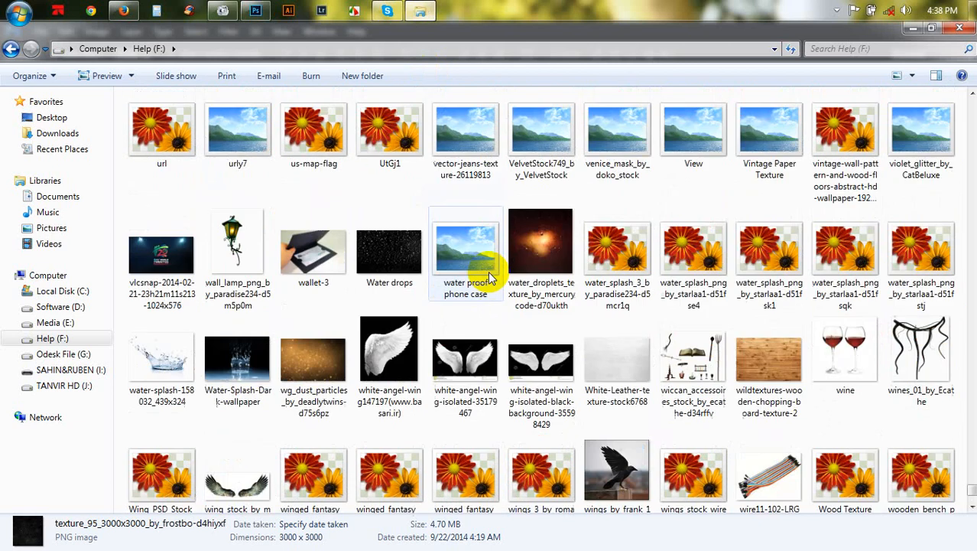
pyautogui.scroll(12, 490, 277)
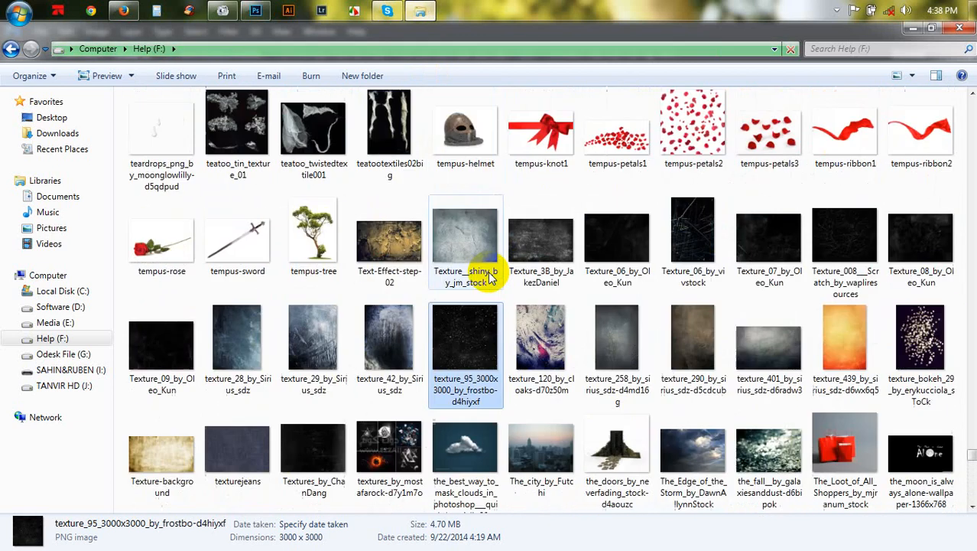
pyautogui.scroll(3, 490, 280)
pyautogui.scroll(-10, 491, 279)
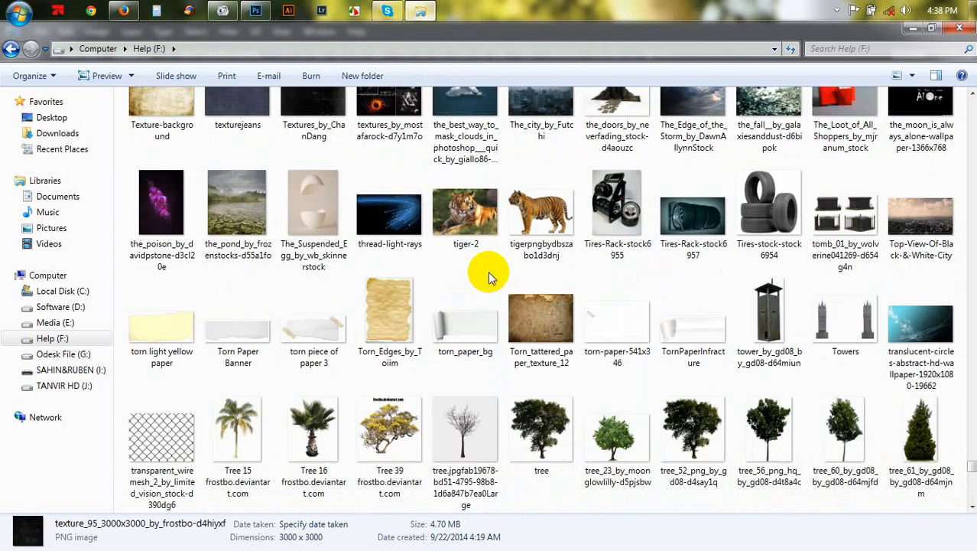
pyautogui.scroll(-8, 491, 277)
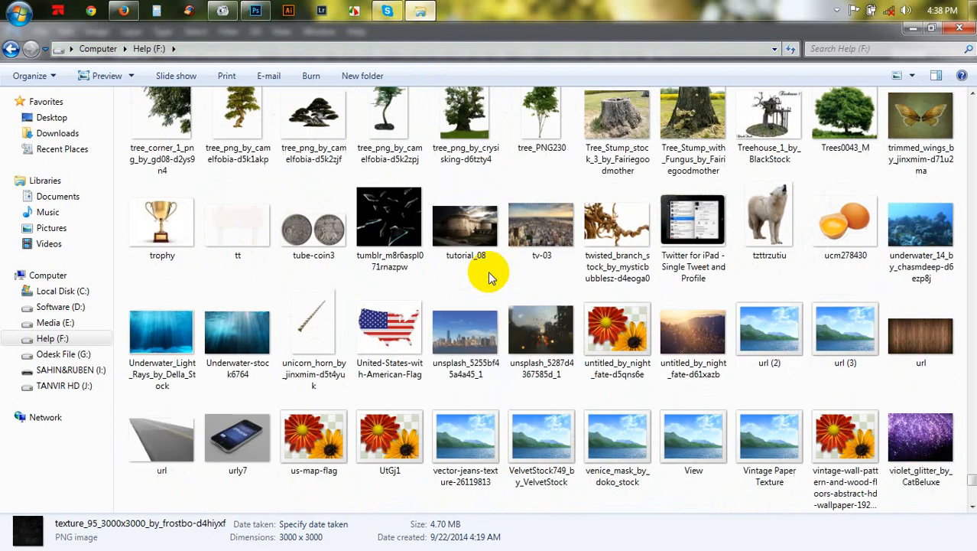
pyautogui.scroll(-3, 491, 277)
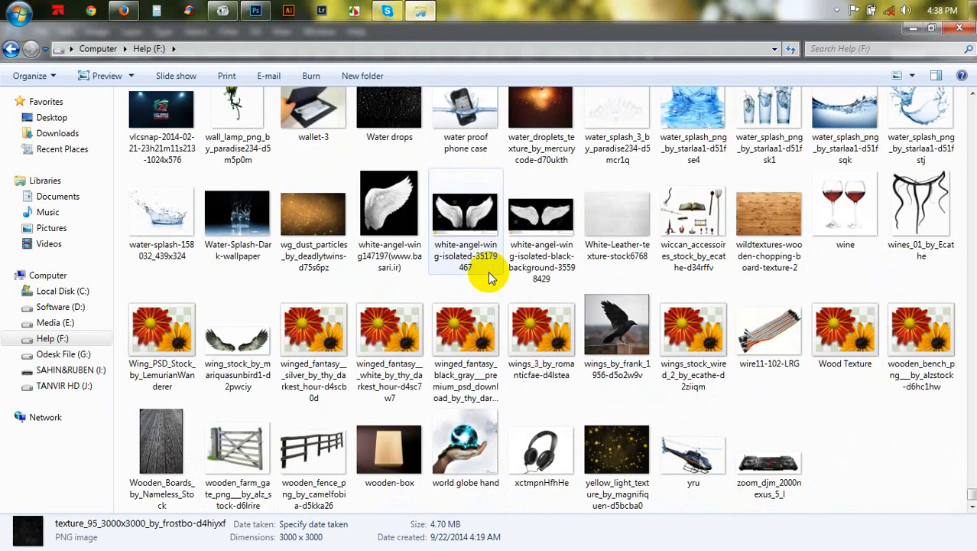
pyautogui.scroll(12, 490, 279)
pyautogui.scroll(3, 490, 280)
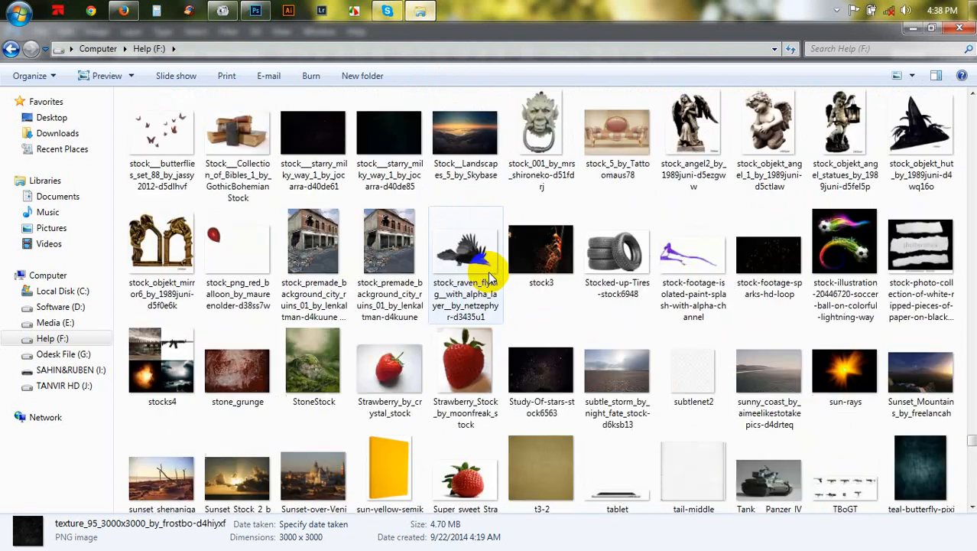
pyautogui.click(699, 373)
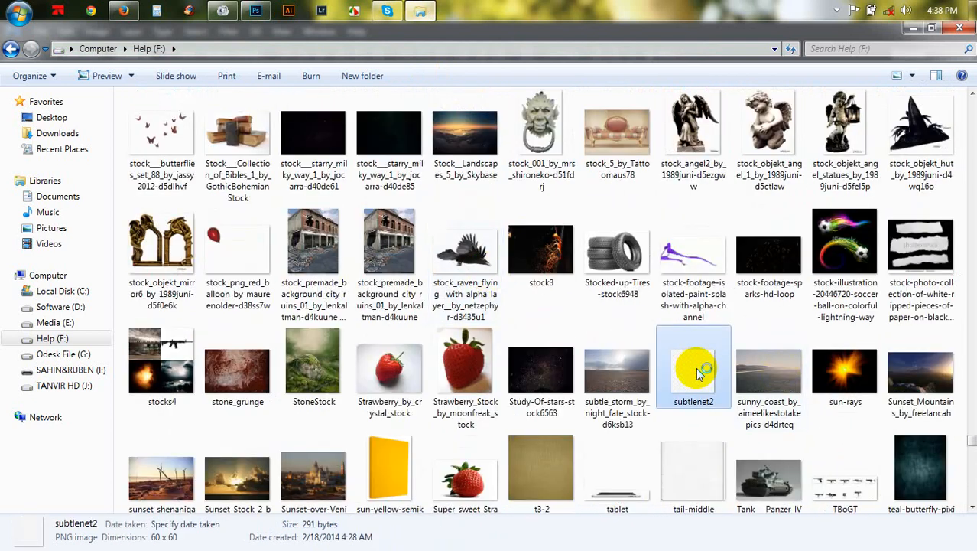
pyautogui.doubleClick(698, 372)
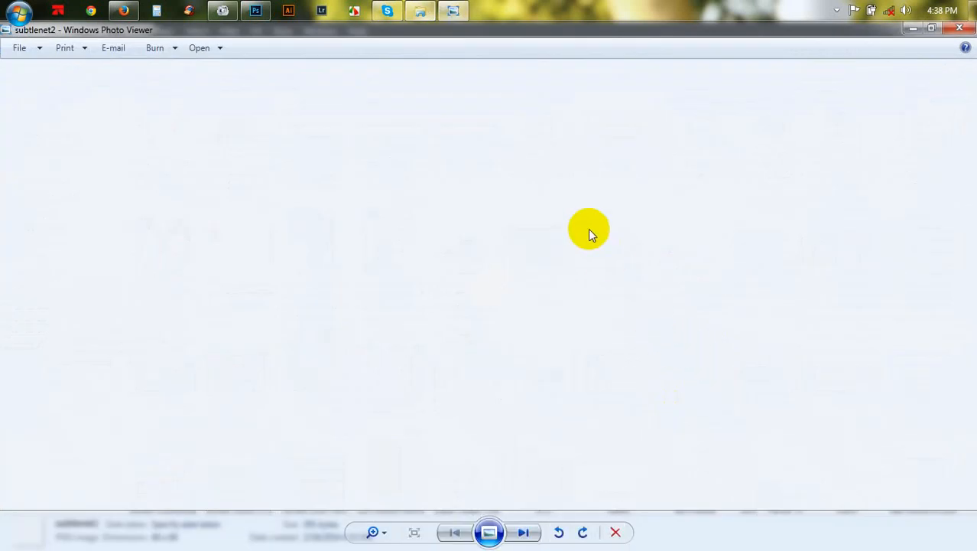
pyautogui.click(960, 28)
# - Browse the image folder and place the KilroyPoster27x39_CREDITS image under the title, rotated about -8°
pyautogui.scroll(20, 704, 309)
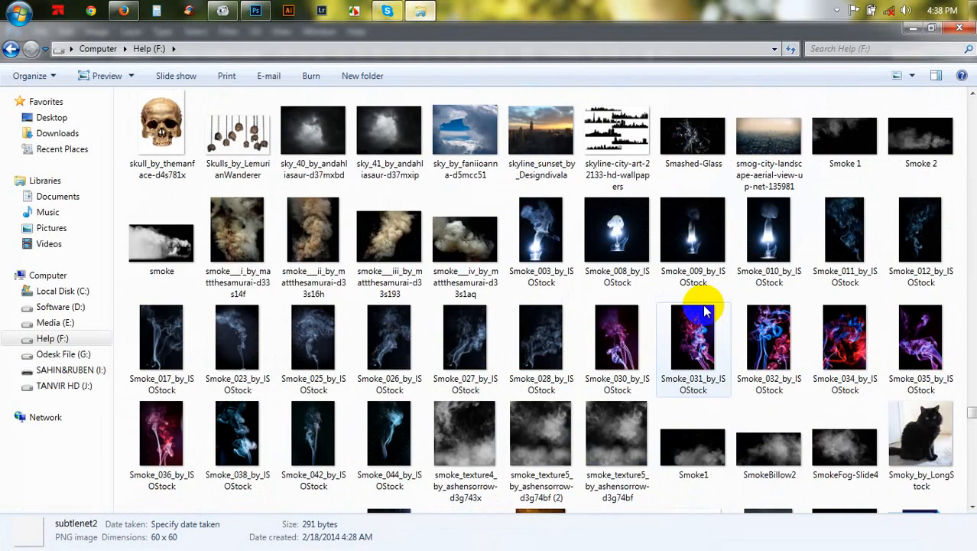
pyautogui.scroll(3, 702, 303)
pyautogui.scroll(5, 703, 304)
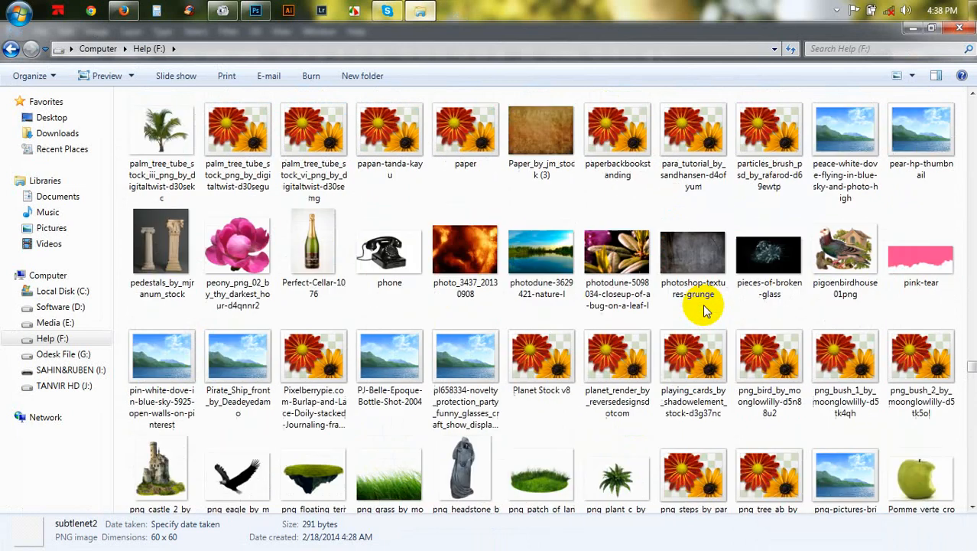
pyautogui.scroll(5, 703, 304)
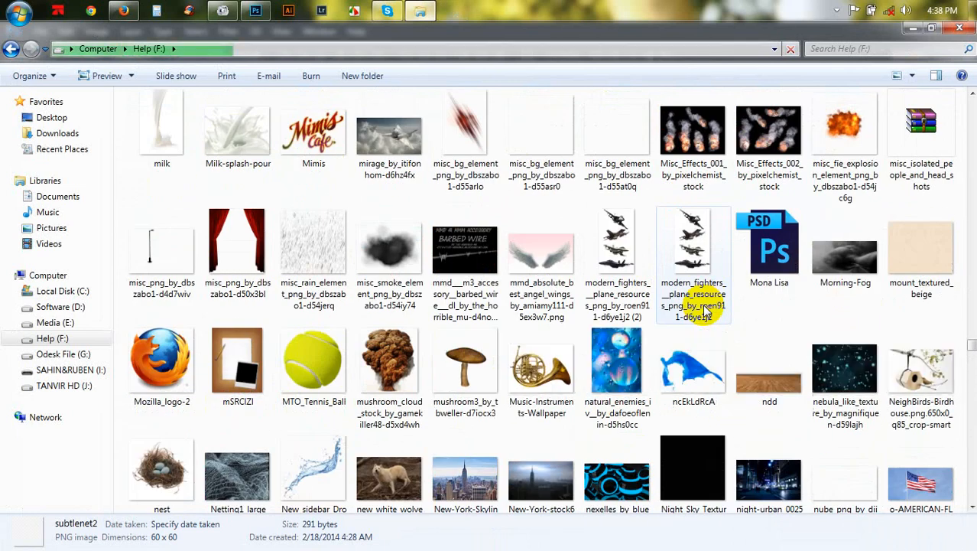
pyautogui.scroll(10, 704, 309)
pyautogui.scroll(5, 703, 309)
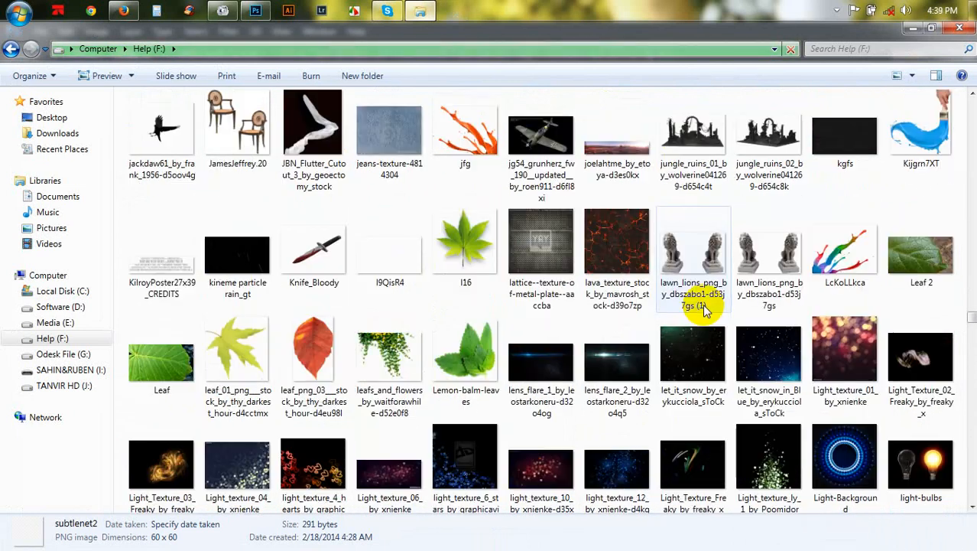
pyautogui.scroll(5, 703, 304)
pyautogui.moveTo(175, 485); pyautogui.dragTo(439, 507)
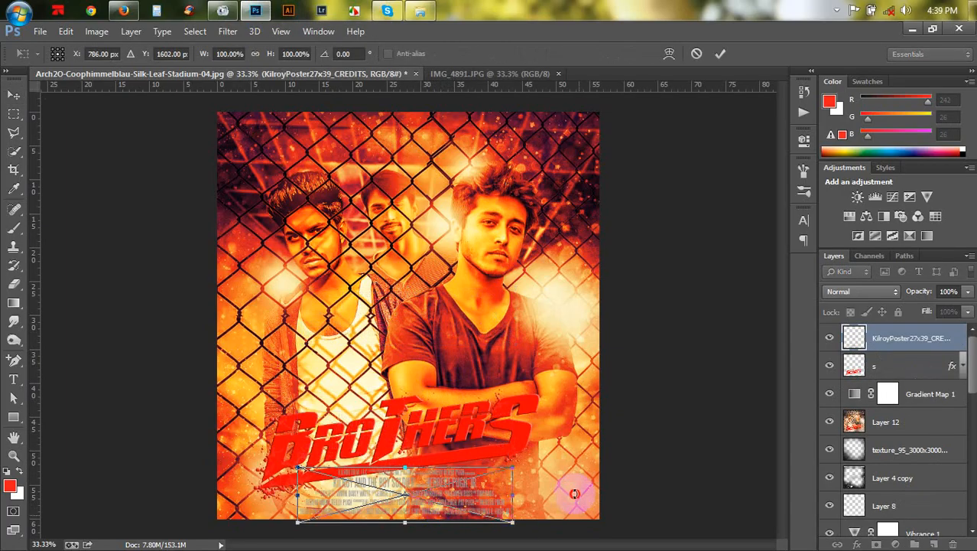
pyautogui.moveTo(578, 491); pyautogui.dragTo(555, 486)
pyautogui.moveTo(463, 501); pyautogui.dragTo(463, 510)
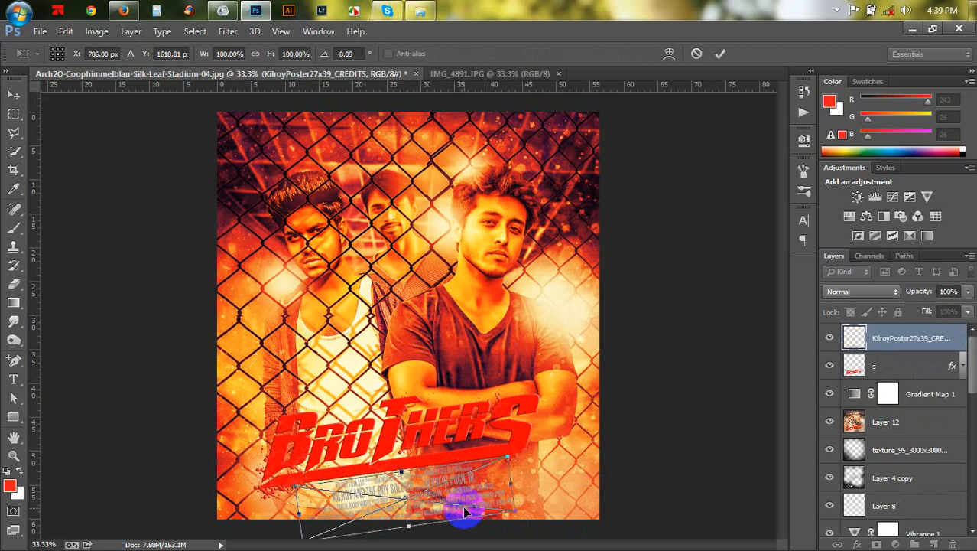
pyautogui.click(721, 54)
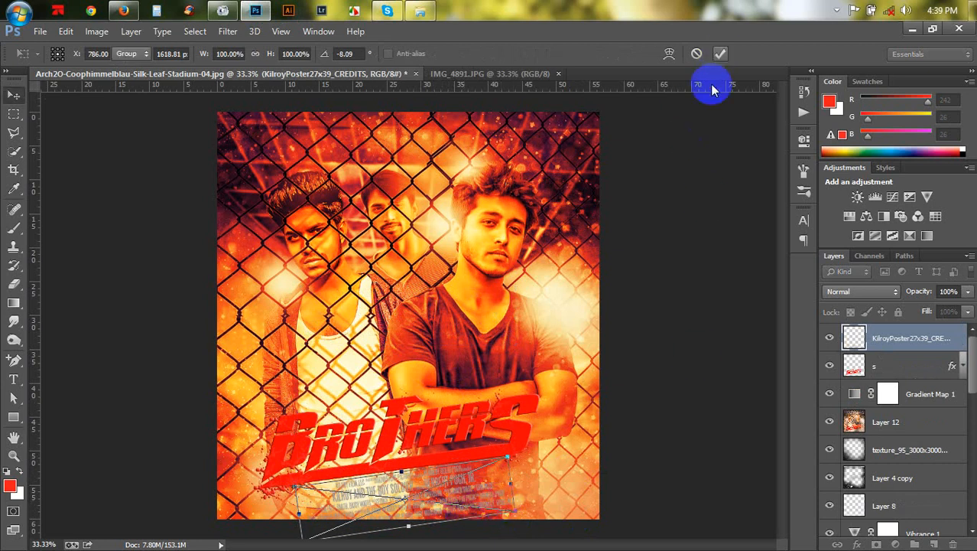
# - Add a white Color Overlay layer style to the credits layer
pyautogui.doubleClick(960, 335)
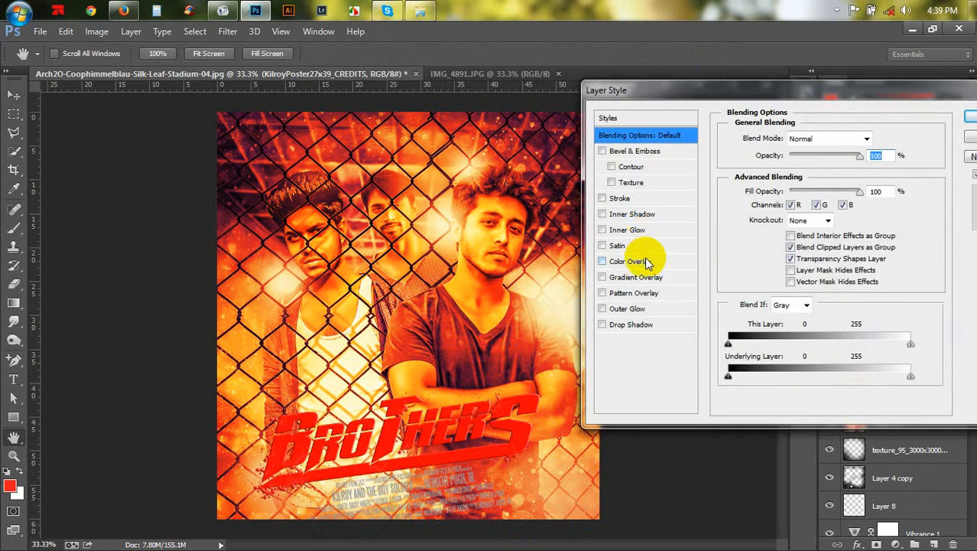
pyautogui.click(646, 261)
pyautogui.click(873, 139)
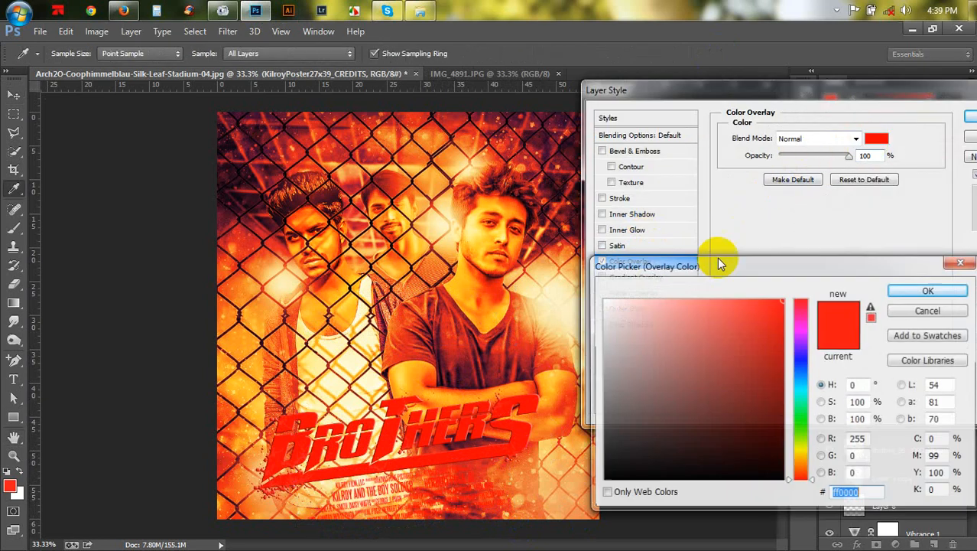
pyautogui.moveTo(700, 305); pyautogui.dragTo(467, 232)
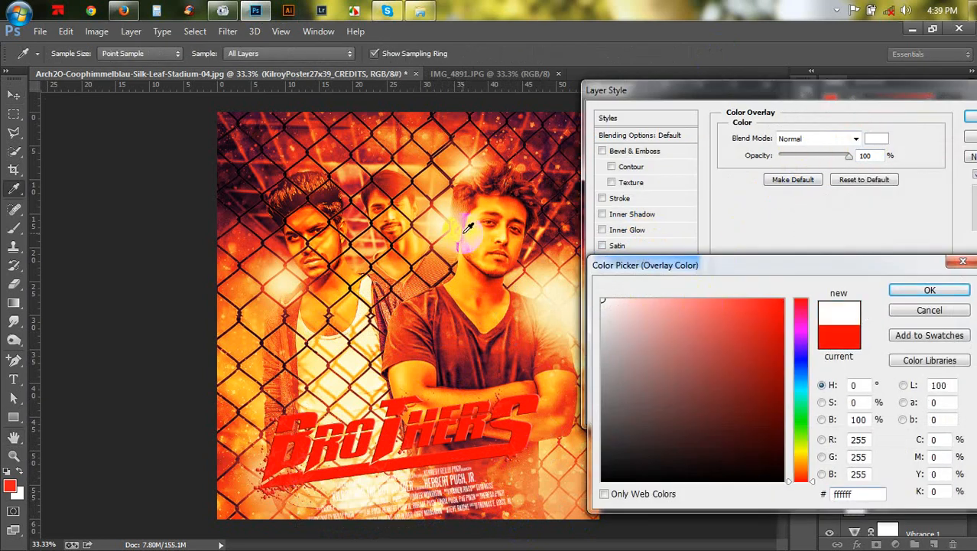
pyautogui.click(930, 290)
# - Add a Drop Shadow to the credits with 23% opacity, 2 px distance and 2 px size
pyautogui.click(604, 325)
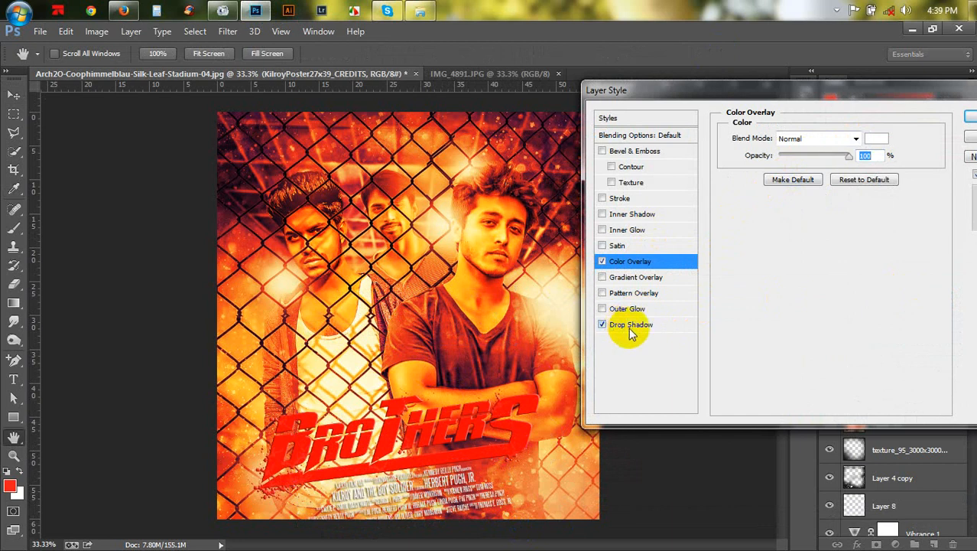
pyautogui.click(631, 325)
pyautogui.hotkey('ctrl', '+')
pyautogui.scroll(-5, 375, 440)
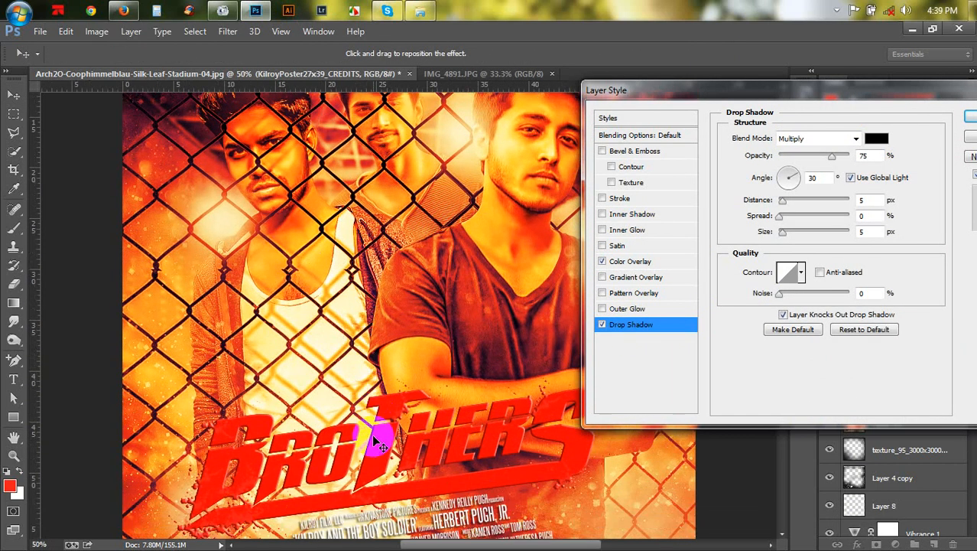
pyautogui.hotkey('ctrl', '+')
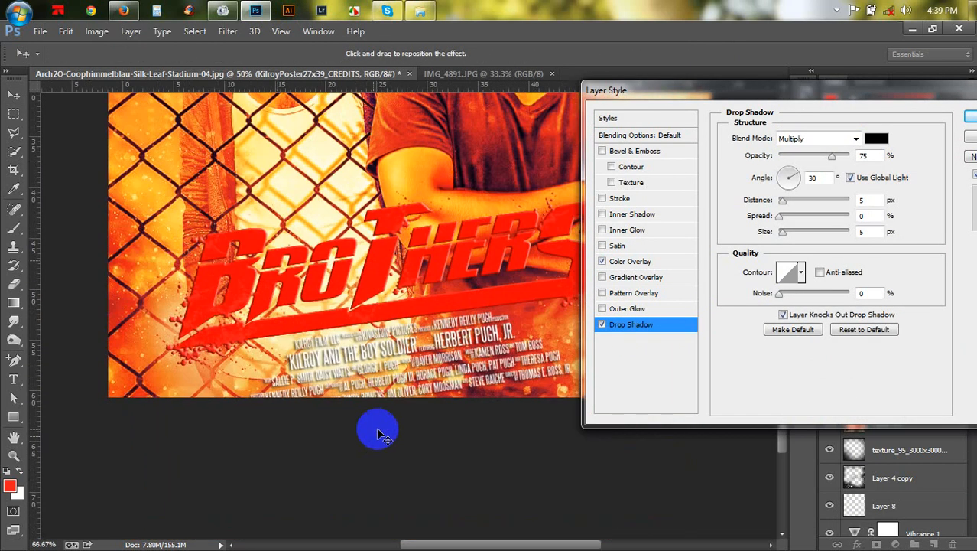
pyautogui.hotkey('ctrl', '+')
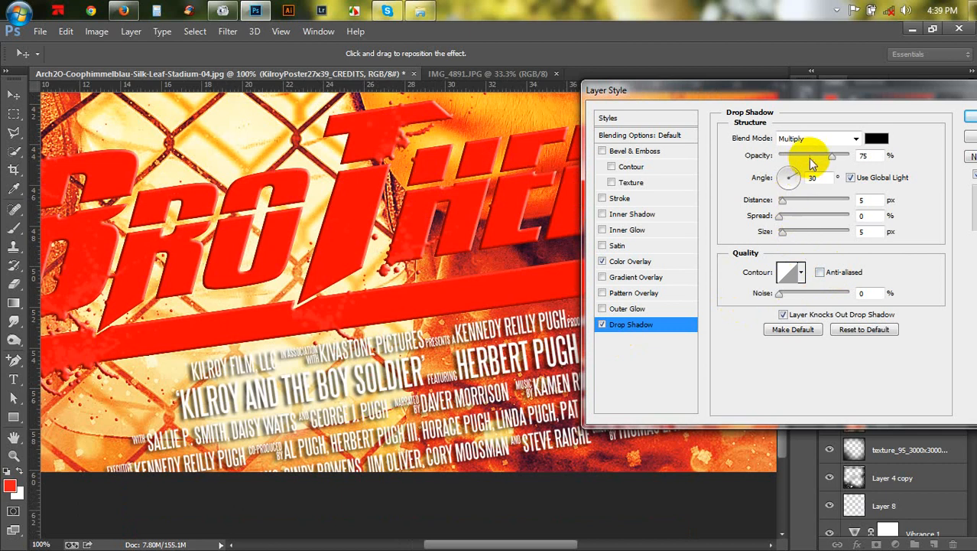
pyautogui.moveTo(812, 159); pyautogui.dragTo(800, 156)
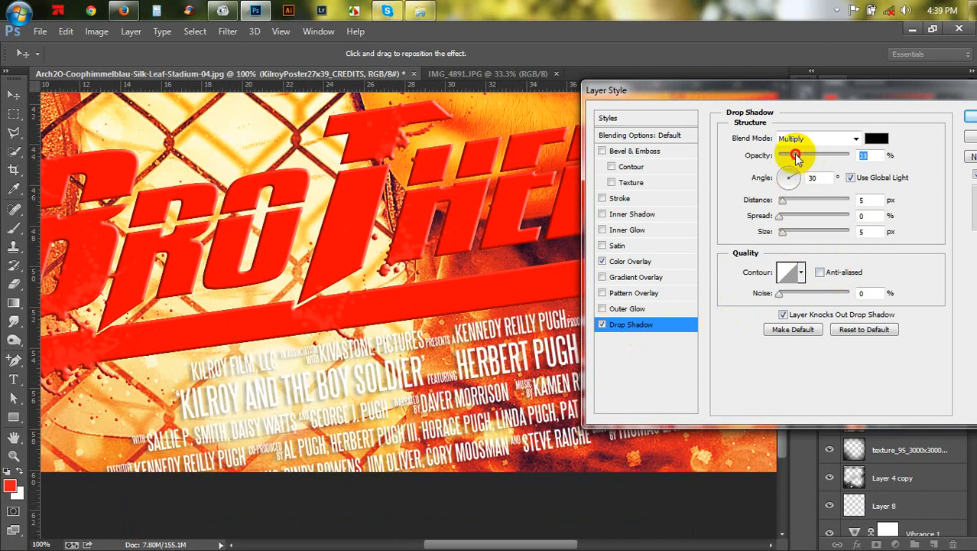
pyautogui.click(864, 201)
pyautogui.write('2')
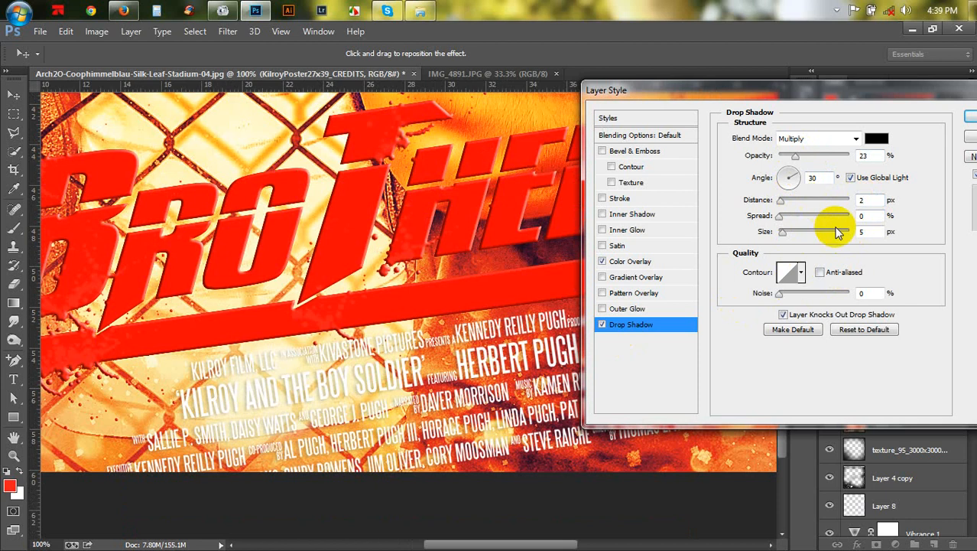
pyautogui.click(864, 231)
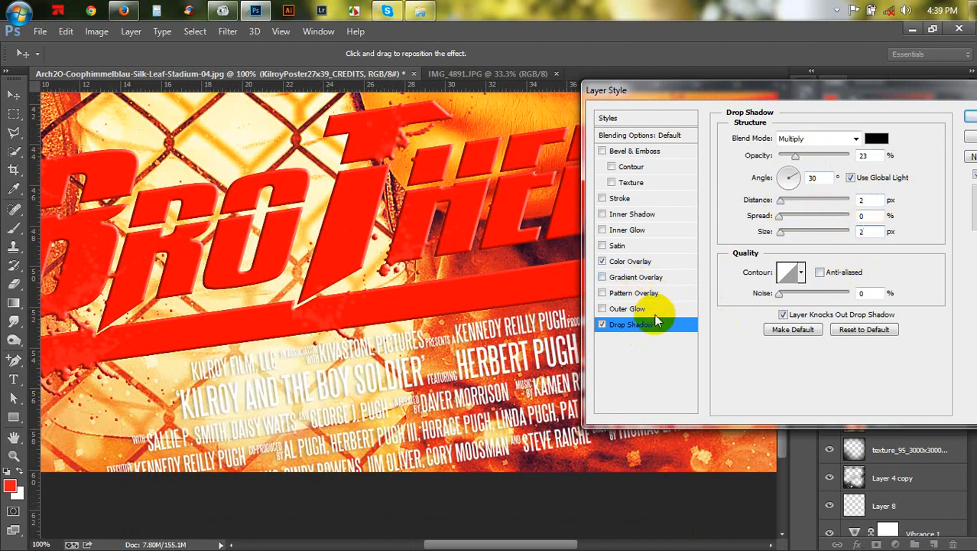
# - Change the credits' Color Overlay colour to black and close the Layer Style dialog
pyautogui.click(872, 140)
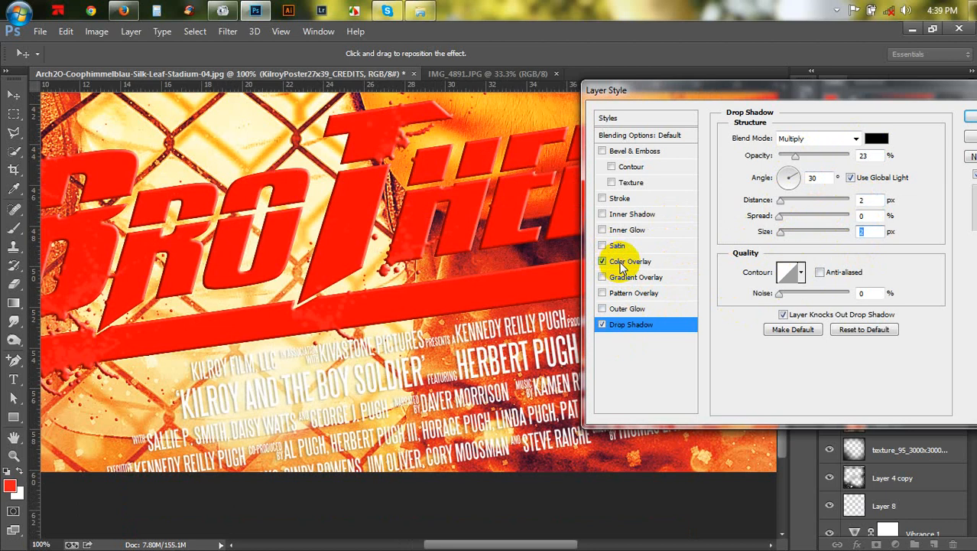
pyautogui.click(612, 260)
pyautogui.click(875, 138)
pyautogui.moveTo(632, 345); pyautogui.dragTo(474, 535)
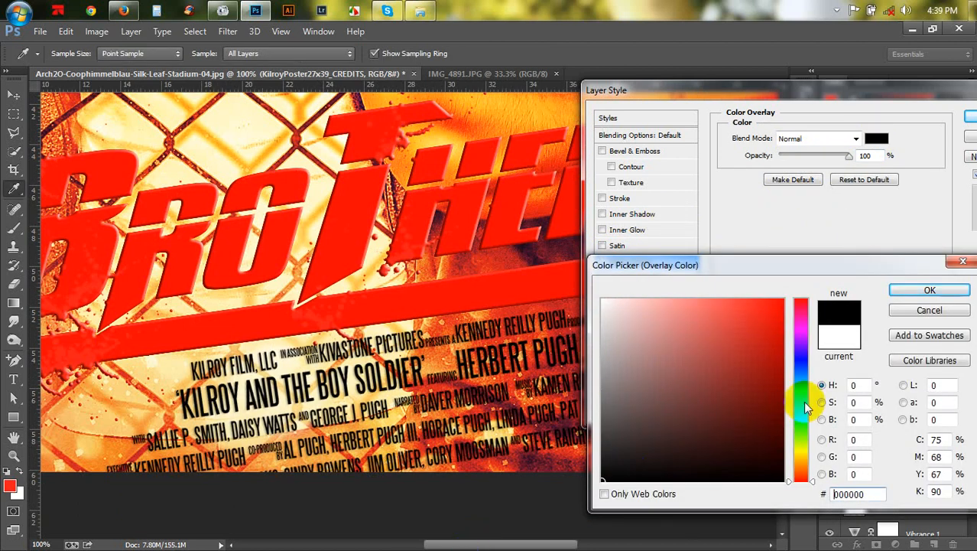
pyautogui.click(930, 290)
pyautogui.click(971, 119)
# - Scale the credits layer to about 114%, rotate it about -7° below the title and set its opacity to 61%
pyautogui.press('v')
pyautogui.hotkey('ctrl', '-')
pyautogui.hotkey('ctrl', '-')
pyautogui.hotkey('ctrl', '-')
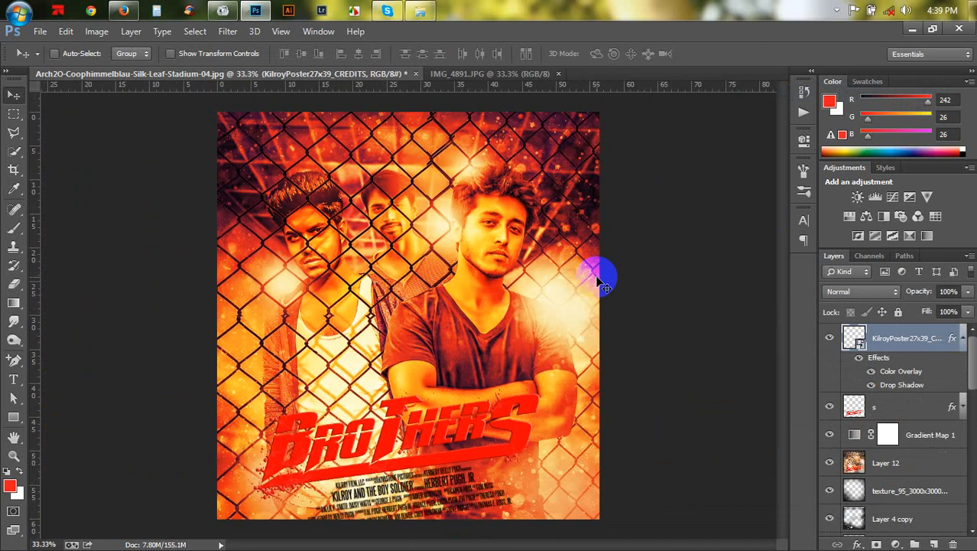
pyautogui.click(963, 339)
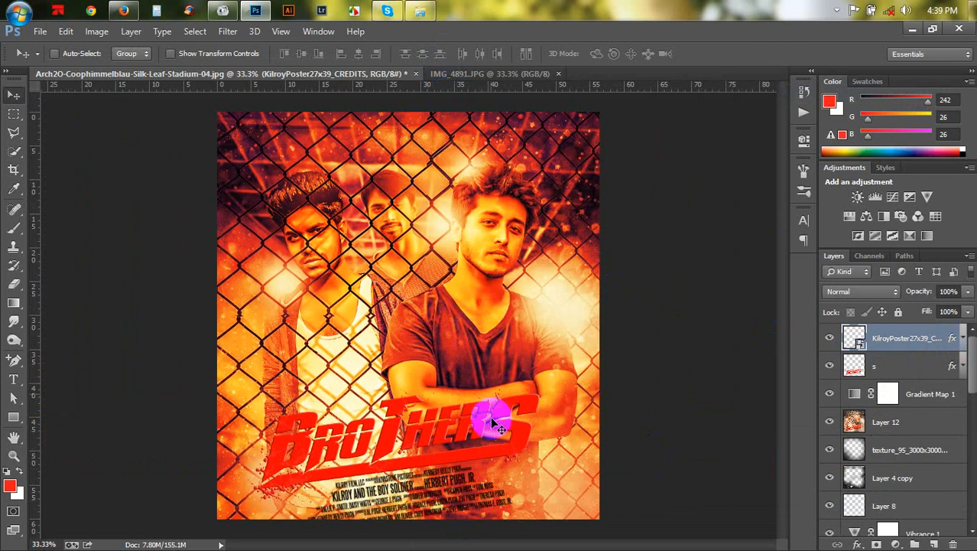
pyautogui.hotkey('ctrl', 't')
pyautogui.moveTo(528, 440)
pyautogui.mouseDown()
pyautogui.moveTo(543, 452)
pyautogui.moveTo(517, 452)
pyautogui.mouseUp()
pyautogui.moveTo(475, 478); pyautogui.dragTo(475, 483)
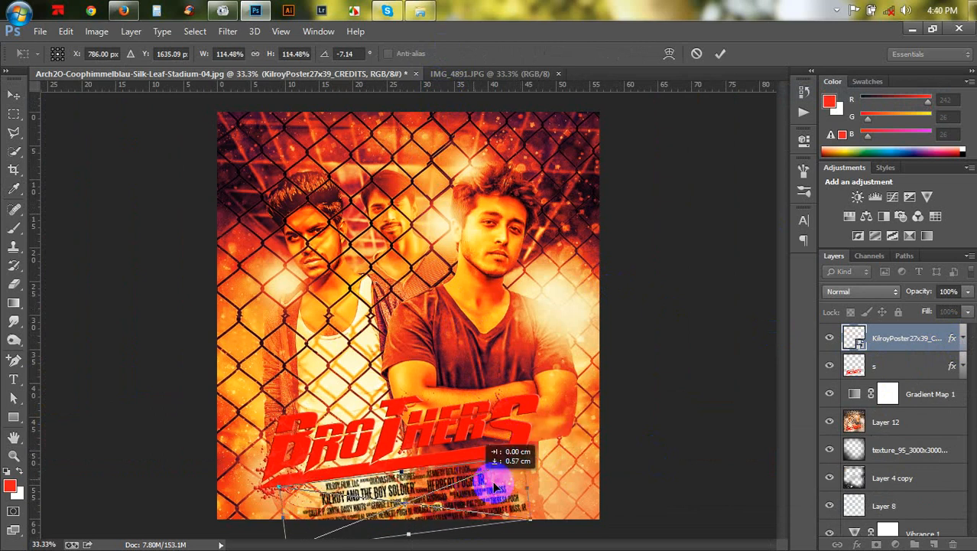
pyautogui.moveTo(600, 476); pyautogui.dragTo(616, 476)
pyautogui.press('Return')
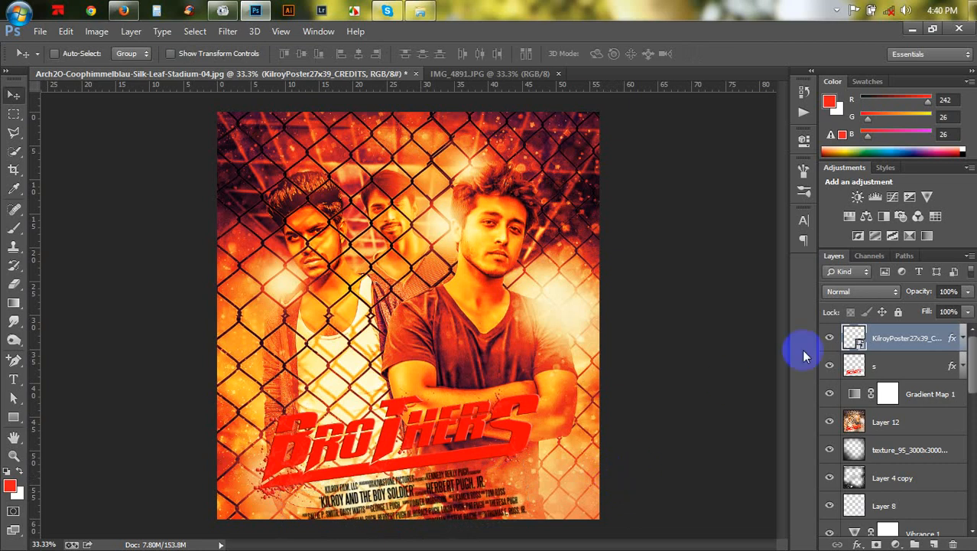
pyautogui.moveTo(928, 293); pyautogui.dragTo(898, 289)
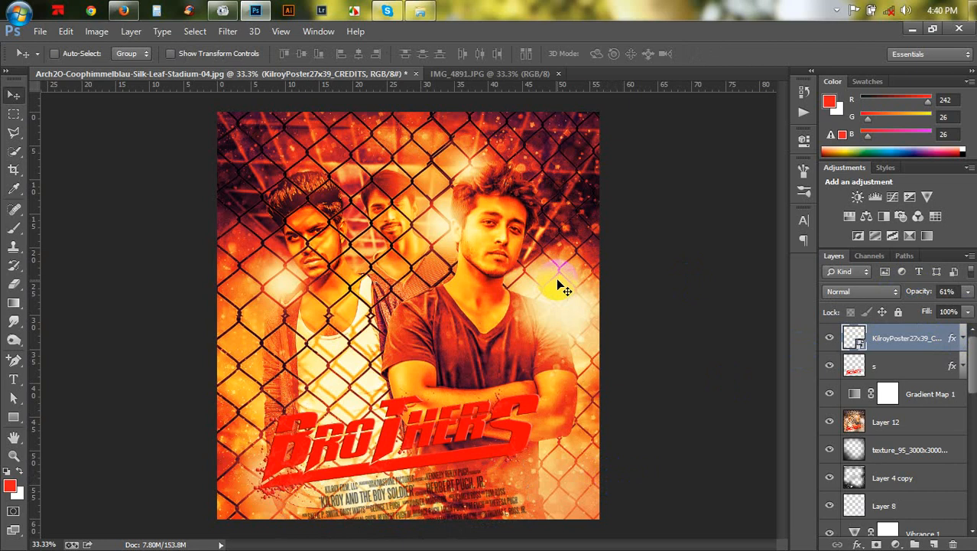
# - Save the document to the Desktop as a Photoshop file named Movie poster
pyautogui.hotkey('ctrl', 'shift', 's')
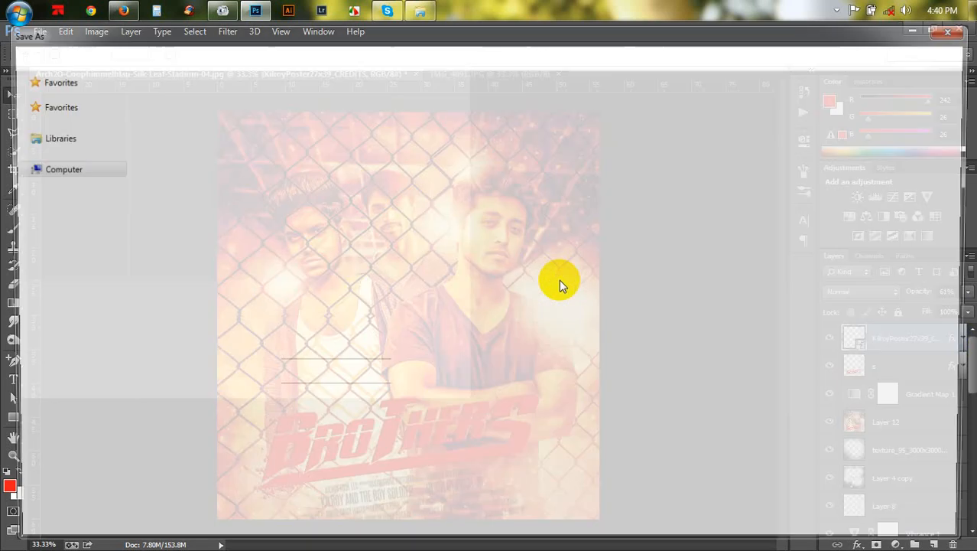
pyautogui.click(57, 120)
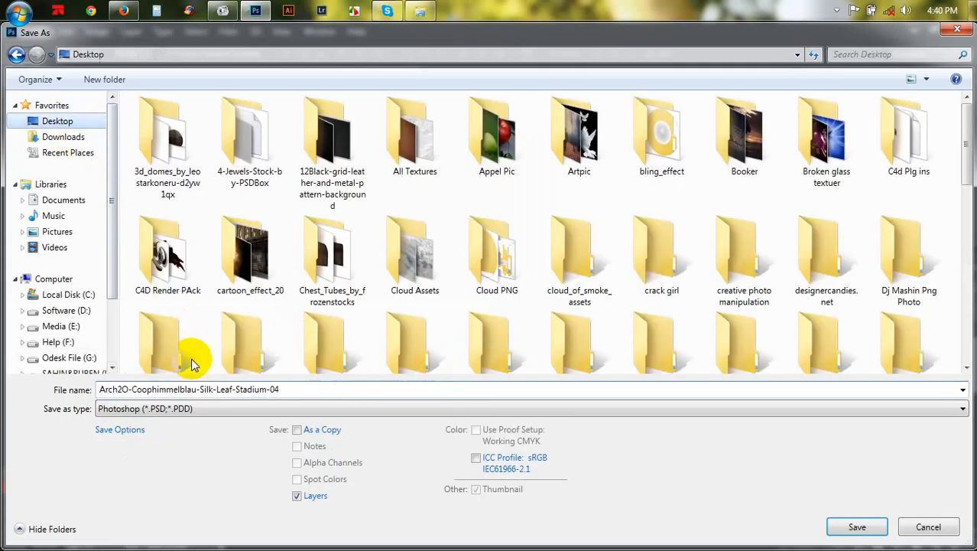
pyautogui.click(207, 388)
pyautogui.write('Movie poster')
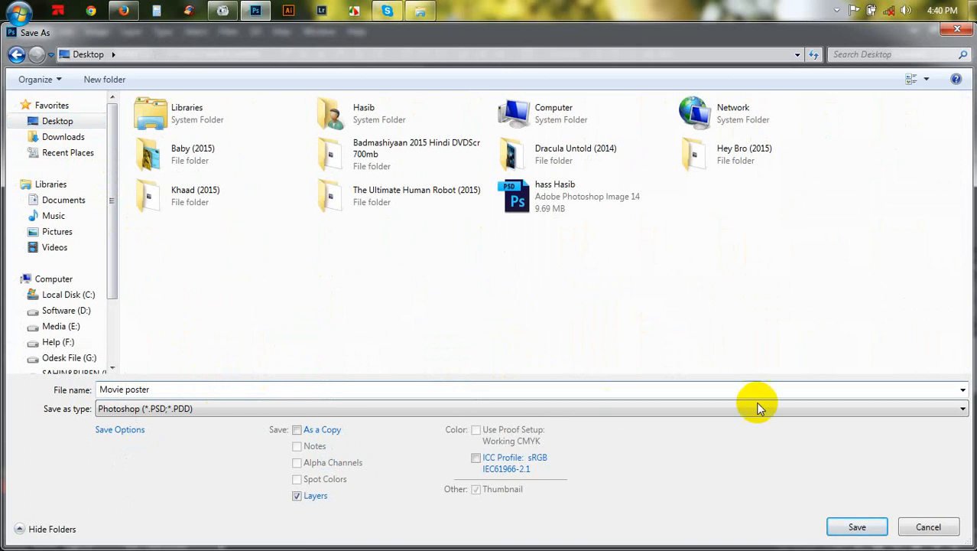
pyautogui.click(858, 527)
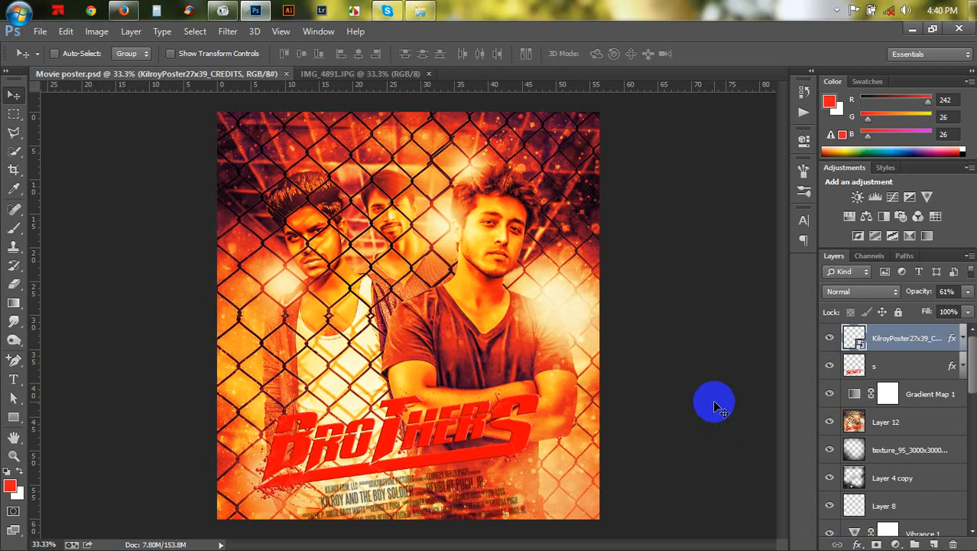
pyautogui.click(354, 11)
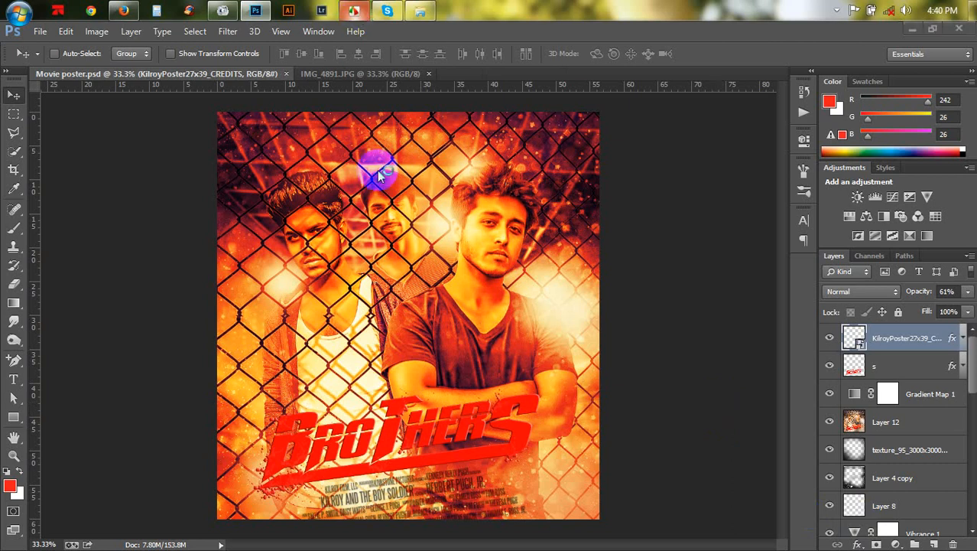